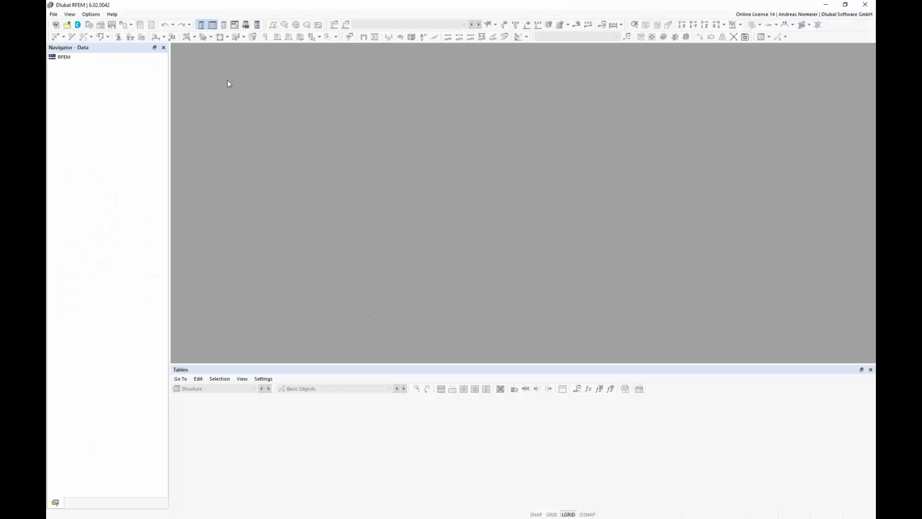
Step: Create a new model and name it BU in its base data
{"action": "left_click", "coordinate": [53, 14]}
{"action": "left_click", "coordinate": [61, 25]}
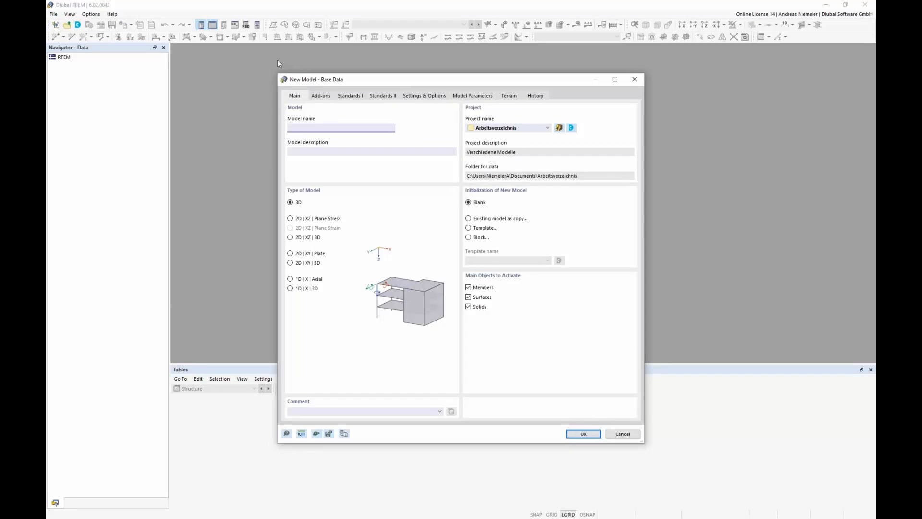
{"action": "type", "text": "BU"}
Step: Activate the Nonlinear Material Behavior and Stress-Strain Analysis add-ons for the new model
{"action": "left_click", "coordinate": [328, 96]}
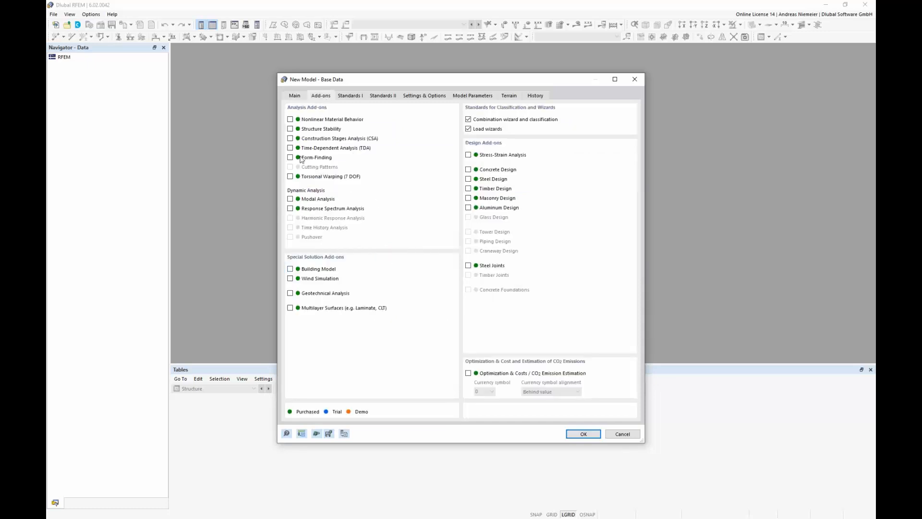
{"action": "left_click", "coordinate": [291, 120]}
{"action": "left_click", "coordinate": [468, 154]}
Step: Orient the global Z axis upward and confirm the base data to create the model
{"action": "left_click", "coordinate": [437, 98]}
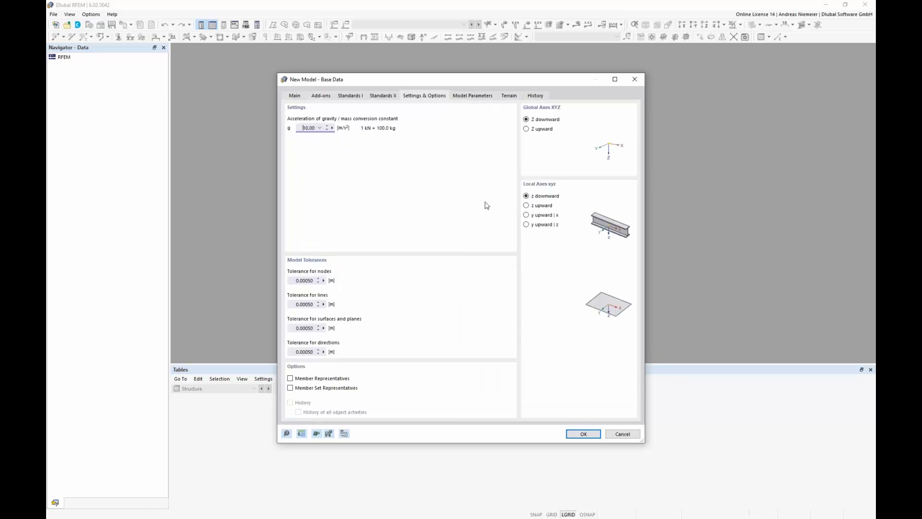
{"action": "left_click", "coordinate": [527, 130]}
{"action": "key", "text": "Return"}
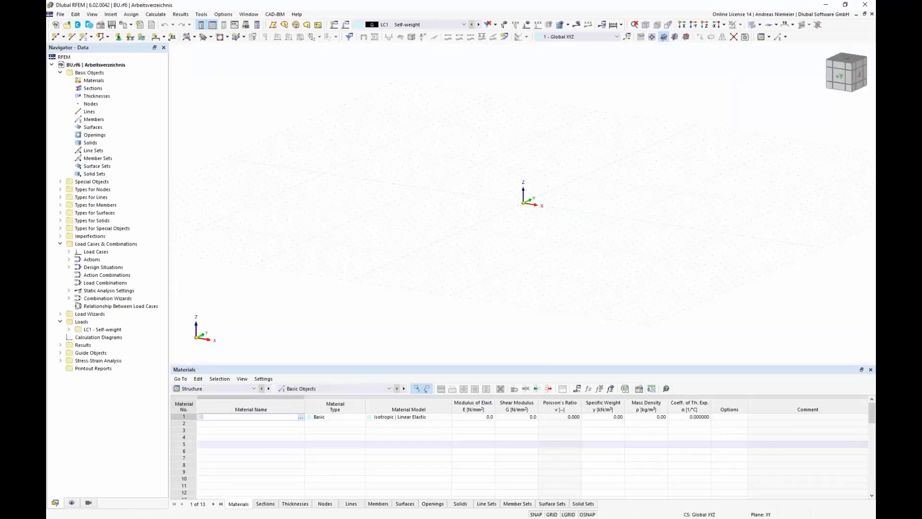
{"action": "middle_click_drag", "start_coordinate": [509, 197], "coordinate": [528, 212]}
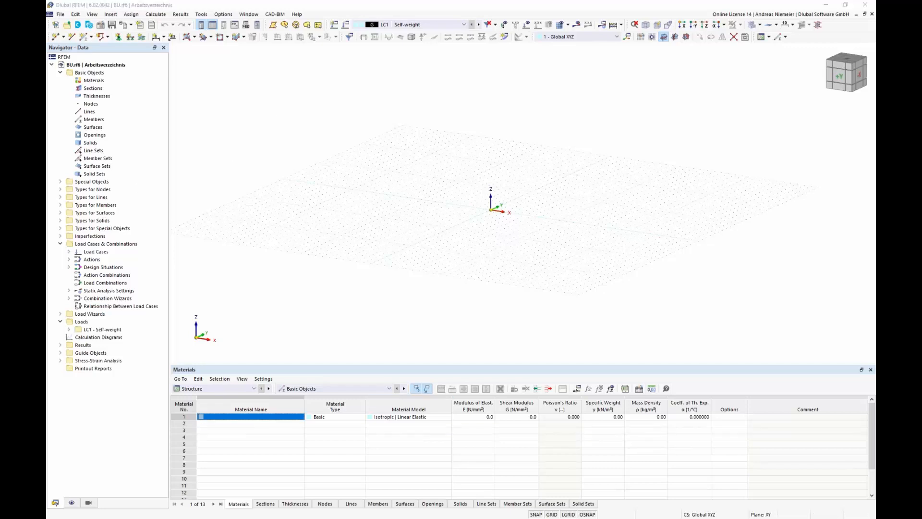
Step: Switch to PowerPoint, show the Content slide as a full-screen presentation, and return to RFEM
{"action": "key", "text": "alt+Tab"}
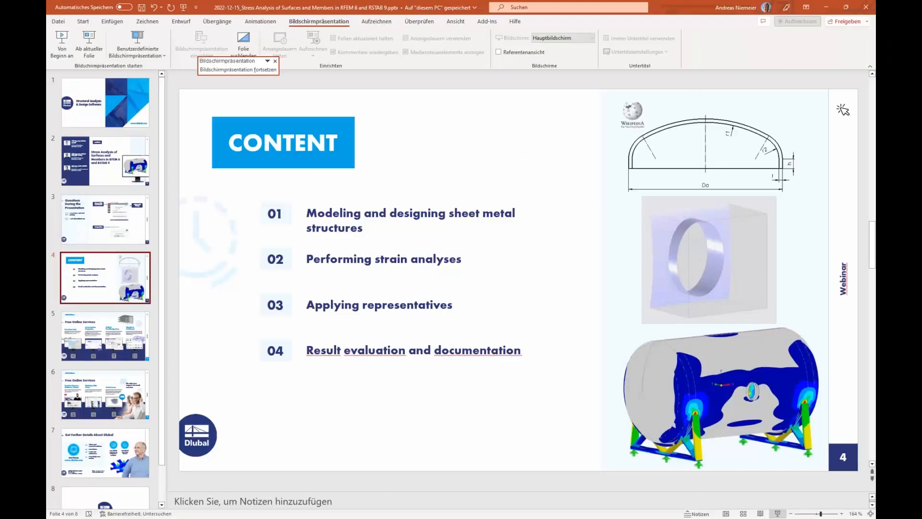
{"action": "key", "text": "shift+F5"}
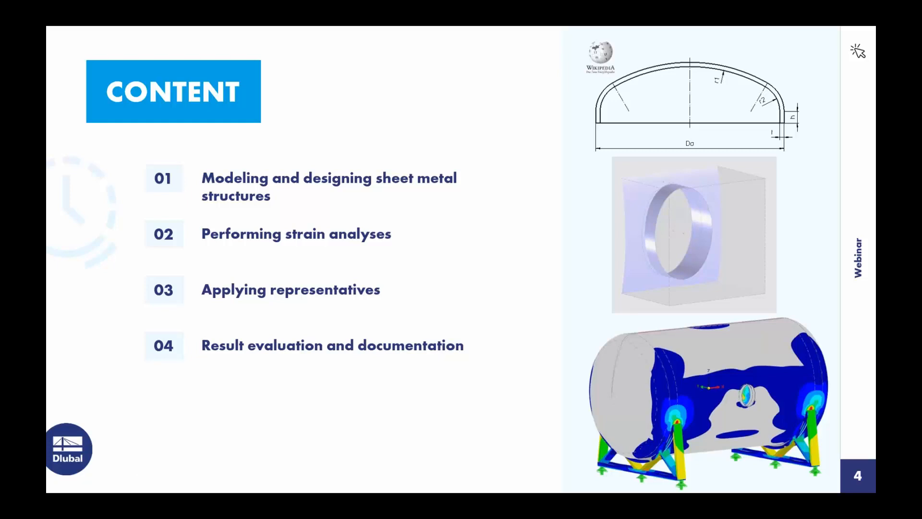
{"action": "key", "text": "alt+Tab"}
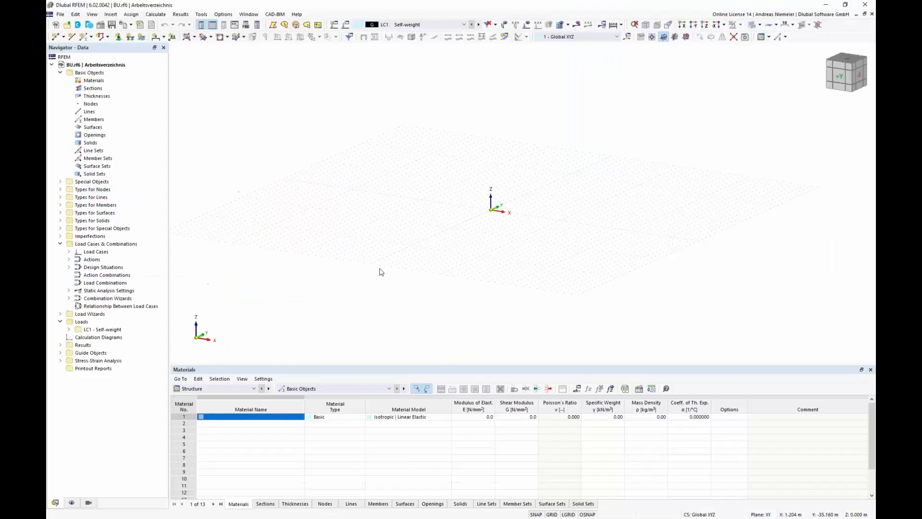
Step: Make the XZ plane the current work plane
{"action": "middle_click_drag", "start_coordinate": [466, 241], "coordinate": [486, 246]}
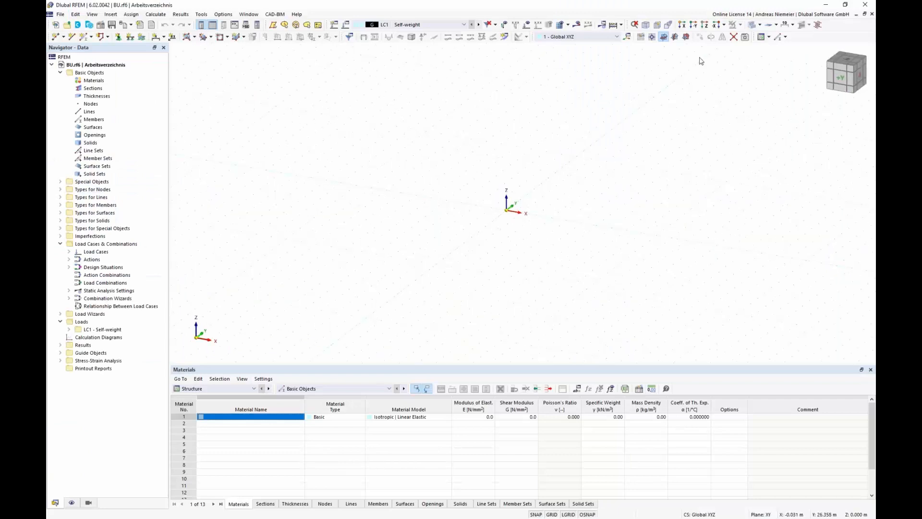
{"action": "left_click", "coordinate": [686, 37]}
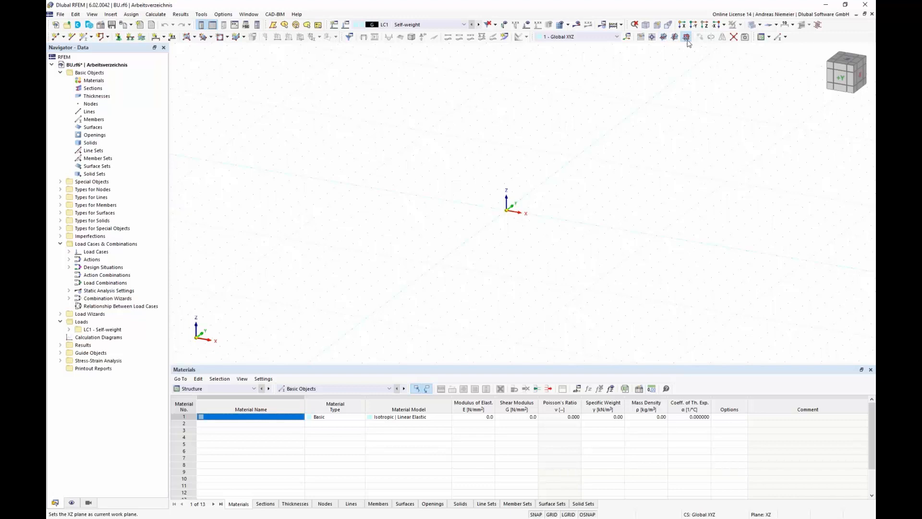
Step: Draw a semicircular arc line over the origin in the XZ plane, ending at X 2.000 m, and delete it with its nodes
{"action": "right_click", "coordinate": [91, 112]}
{"action": "mouse_move", "coordinate": [143, 127]}
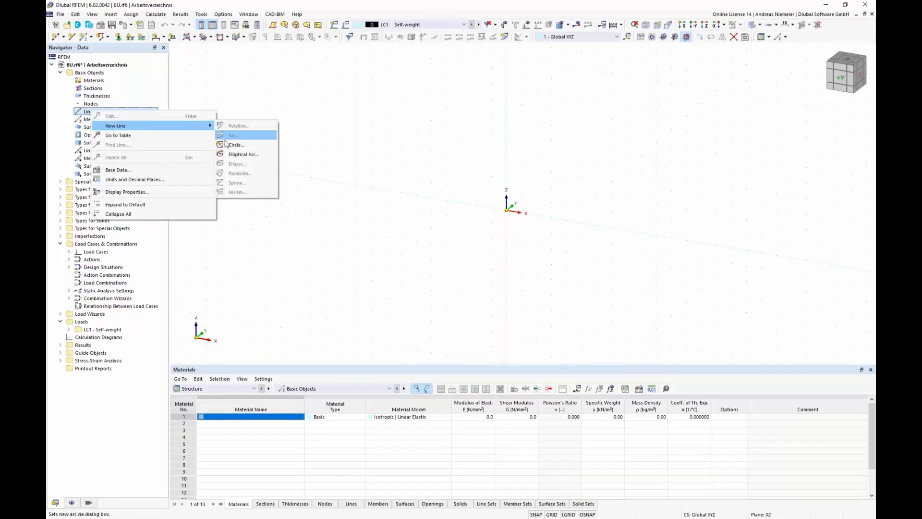
{"action": "left_click", "coordinate": [107, 37]}
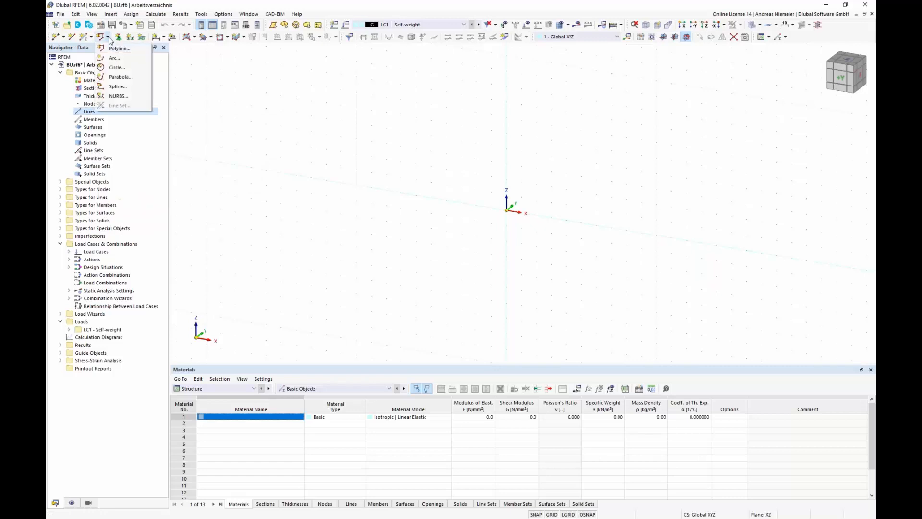
{"action": "left_click", "coordinate": [114, 67]}
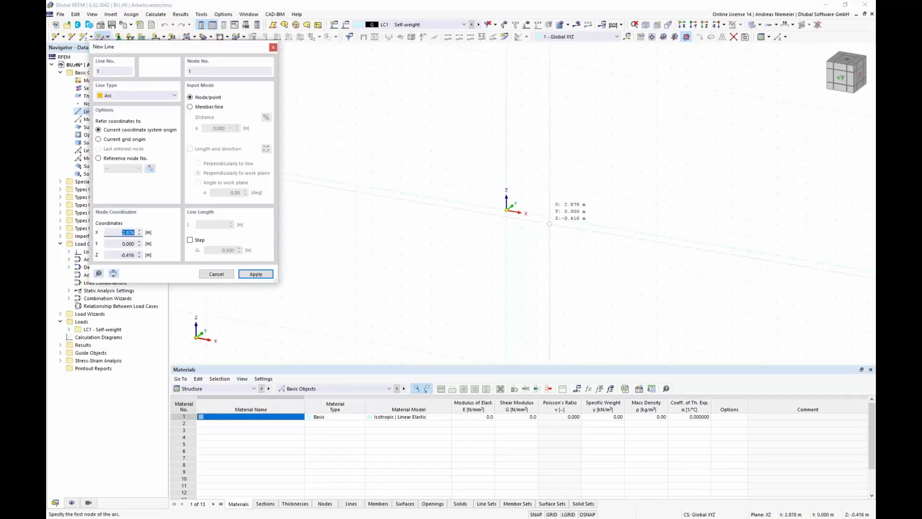
{"action": "left_click", "coordinate": [429, 195]}
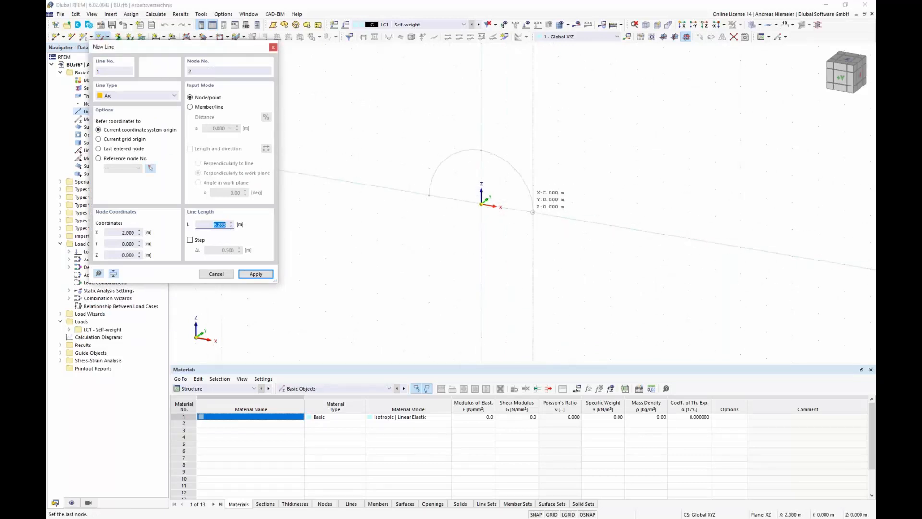
{"action": "left_click", "coordinate": [533, 212]}
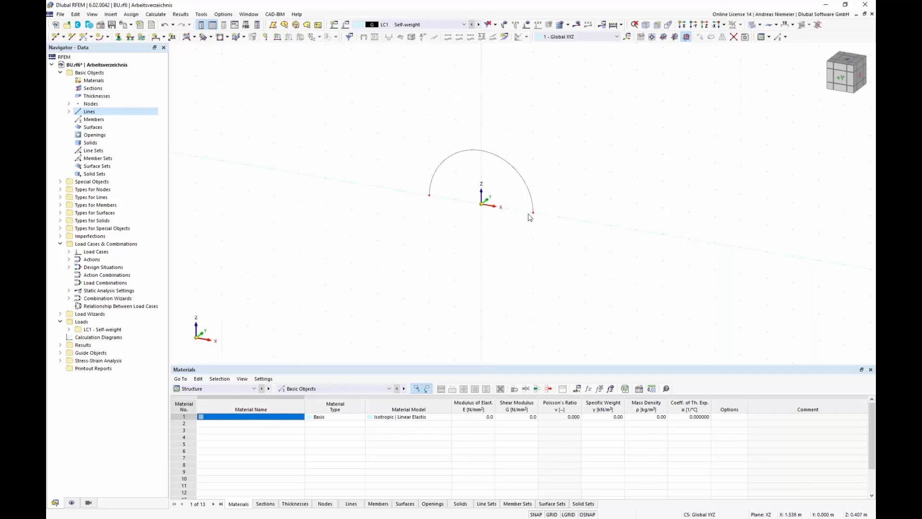
{"action": "left_click_drag", "start_coordinate": [373, 122], "coordinate": [619, 296]}
{"action": "key", "text": "Delete"}
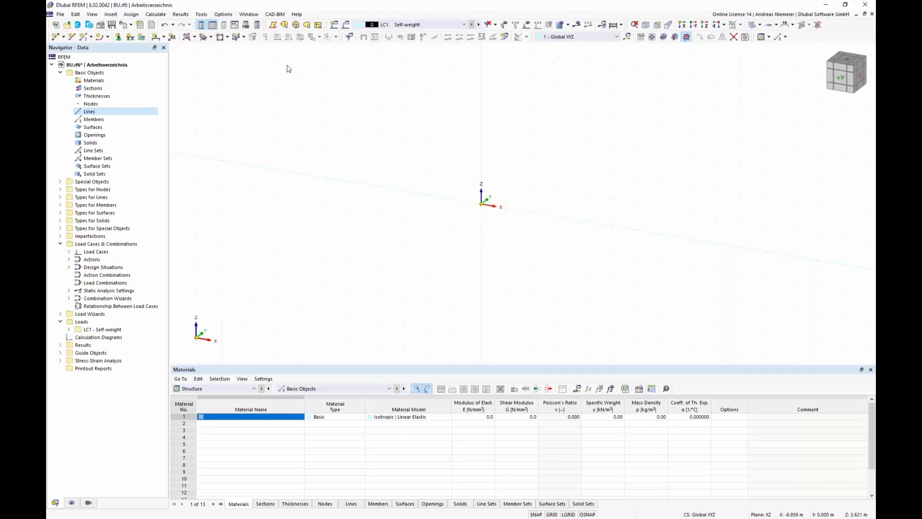
Step: Open the Script Manager
{"action": "left_click", "coordinate": [246, 25]}
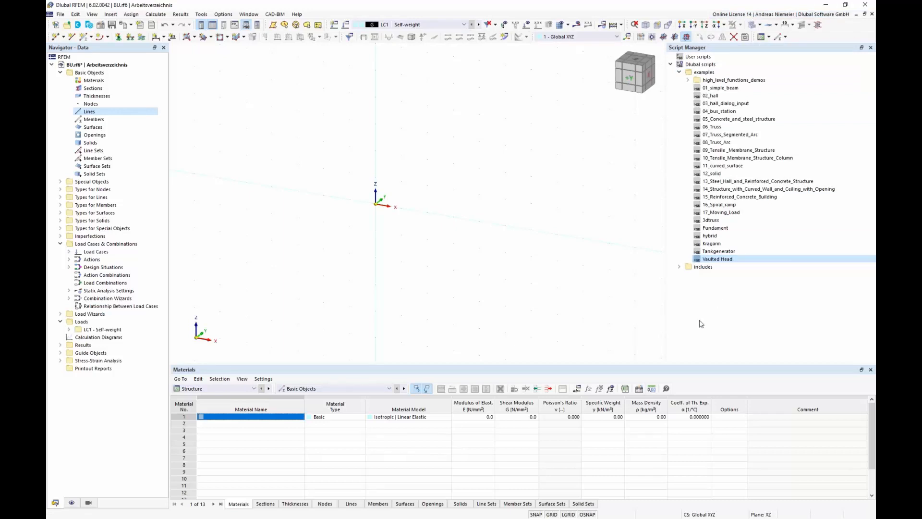
Step: Run the Vaulted Head script with outer diameter 1 m, thickness 0.01 m and shape 2 (Round)
{"action": "double_click", "coordinate": [730, 259]}
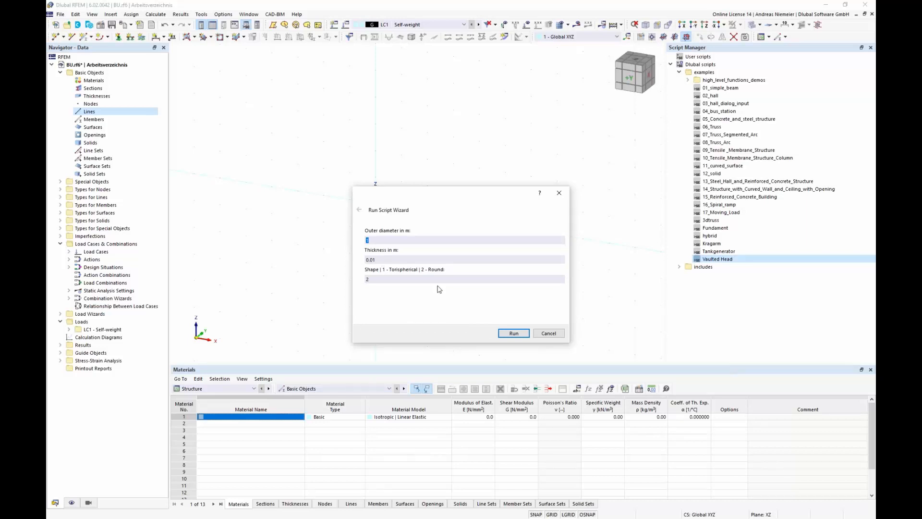
{"action": "double_click", "coordinate": [371, 260]}
{"action": "left_click", "coordinate": [520, 337]}
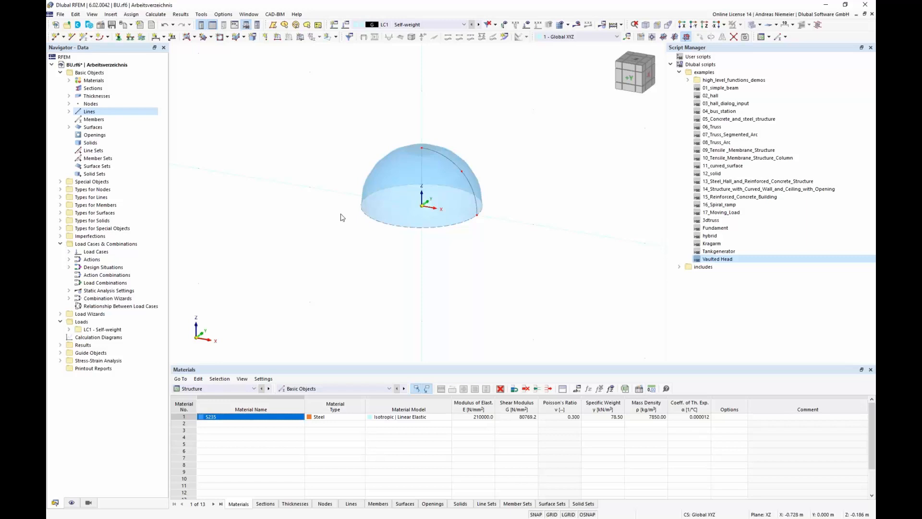
Step: Delete all objects in the Basic Objects category
{"action": "right_click", "coordinate": [89, 73]}
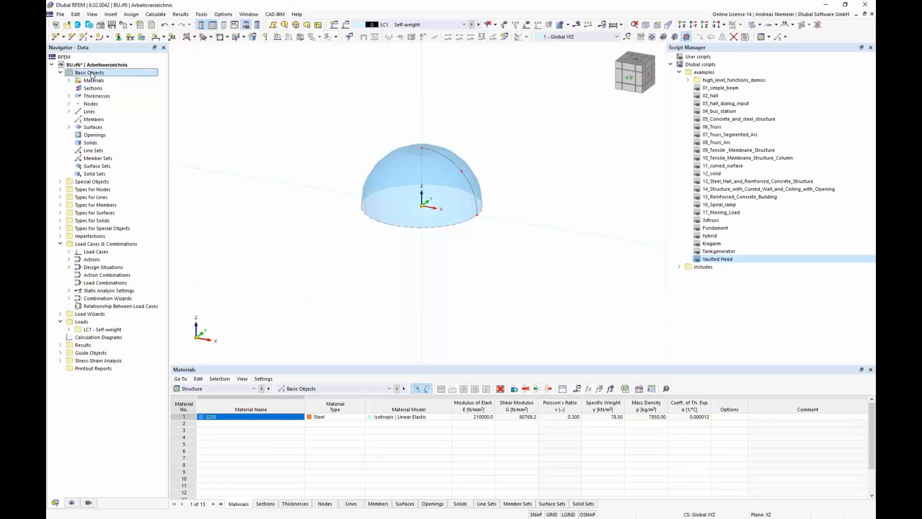
{"action": "left_click", "coordinate": [102, 110]}
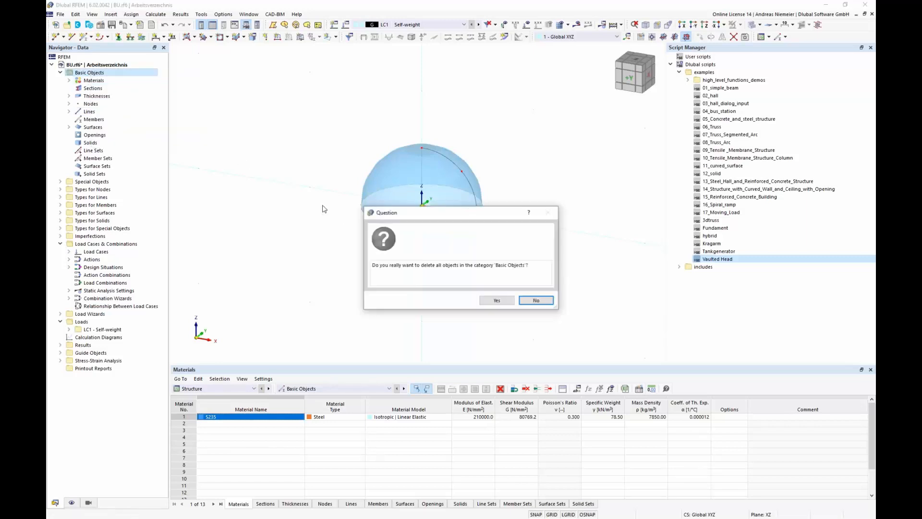
{"action": "left_click", "coordinate": [492, 298]}
Step: Run the Vaulted Head script with outer diameter 2.3 m, thickness 0.029 m and shape 1 (Torispherical)
{"action": "double_click", "coordinate": [720, 259]}
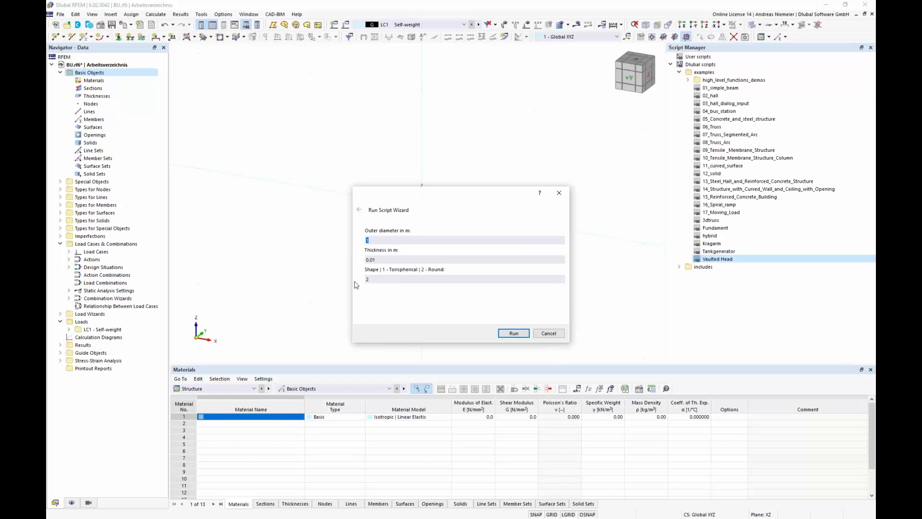
{"action": "type", "text": "2.3"}
{"action": "double_click", "coordinate": [381, 260]}
{"action": "type", "text": "0.029"}
{"action": "double_click", "coordinate": [366, 278]}
{"action": "type", "text": "1"}
{"action": "left_click", "coordinate": [513, 333]}
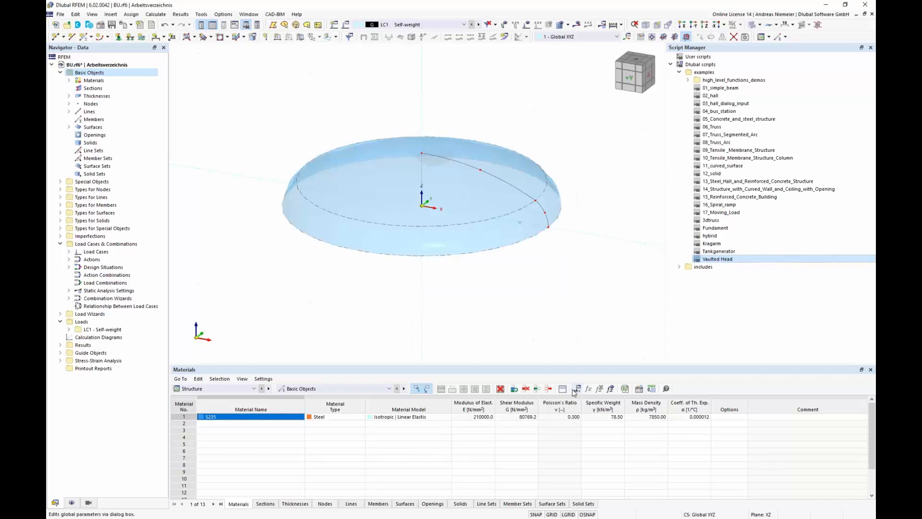
Step: Examine the arc parameters of the vaulted head's upper profile line and close them unchanged
{"action": "middle_click_drag", "start_coordinate": [406, 315], "coordinate": [452, 211], "text": "ctrl"}
{"action": "scroll", "coordinate": [452, 211], "scroll_direction": "up", "scroll_amount": 3}
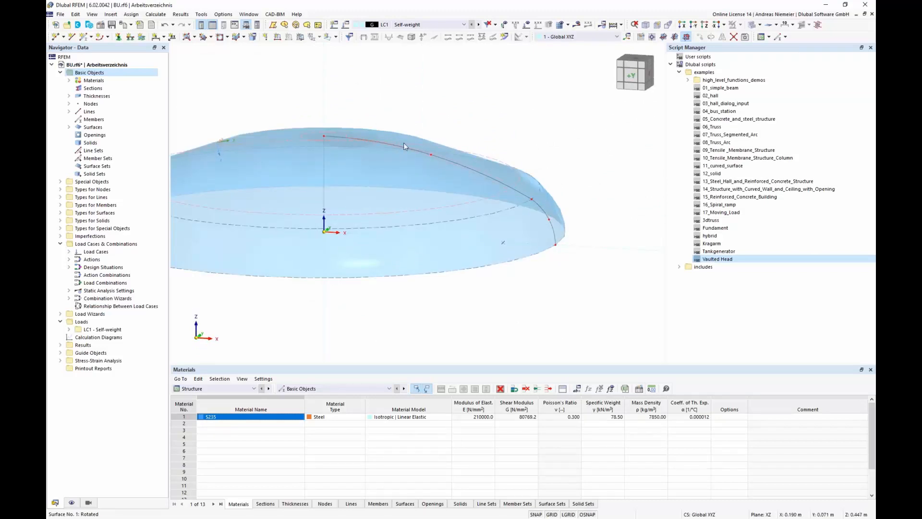
{"action": "double_click", "coordinate": [526, 197]}
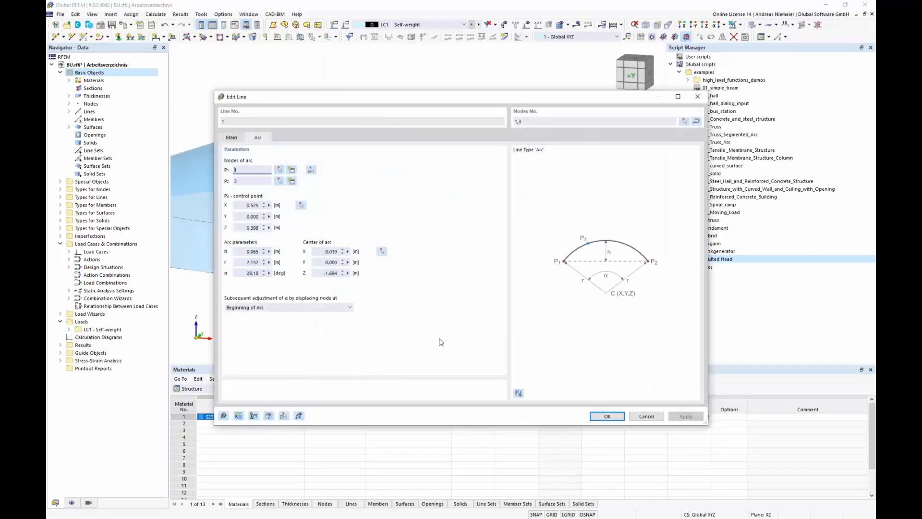
{"action": "left_click", "coordinate": [646, 416]}
{"action": "scroll", "coordinate": [467, 266], "scroll_direction": "down", "scroll_amount": 3}
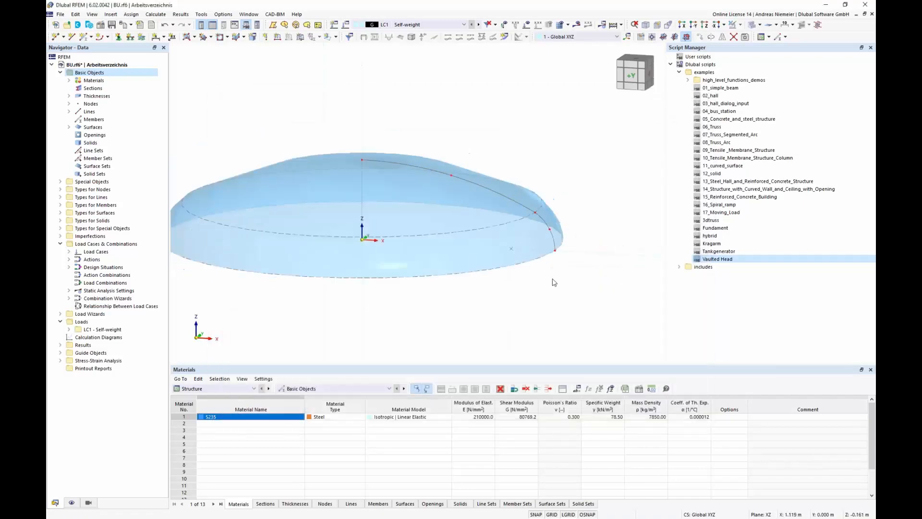
{"action": "scroll", "coordinate": [467, 266], "scroll_direction": "down", "scroll_amount": 1}
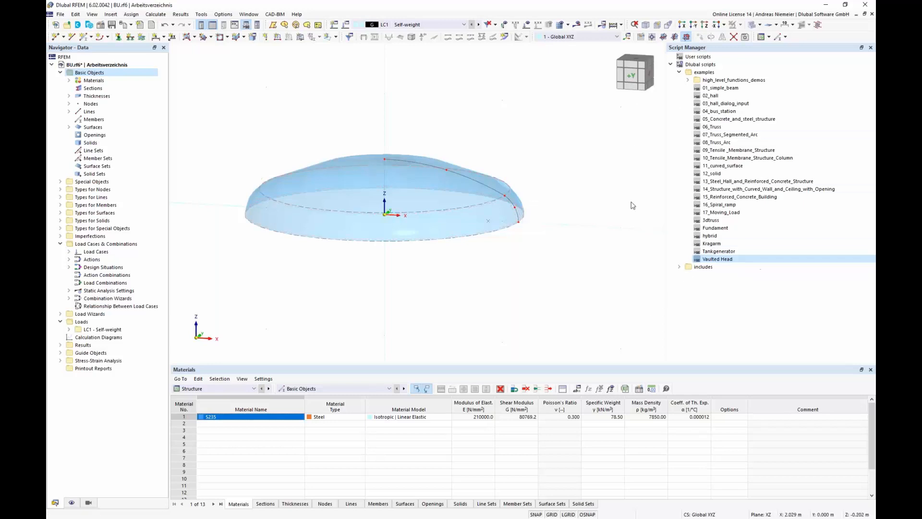
Step: Open the source code of the Vaulted Head script in Notepad++ and decline the editor update
{"action": "right_click", "coordinate": [736, 263]}
{"action": "left_click", "coordinate": [748, 279]}
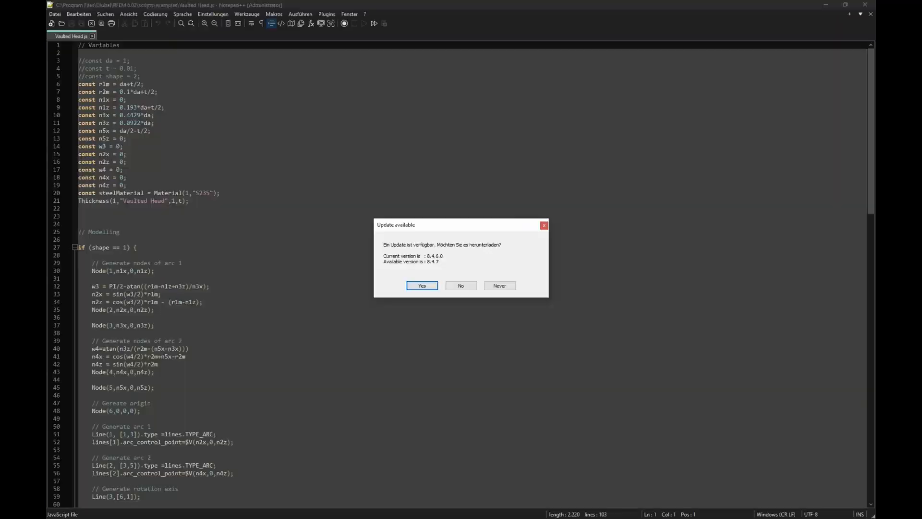
{"action": "left_click", "coordinate": [461, 285]}
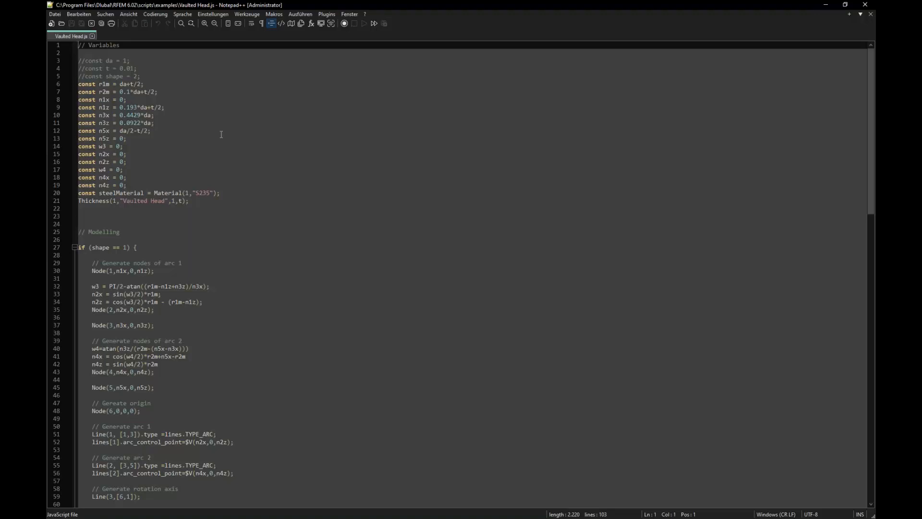
Step: Examine the variable definitions in the Vaulted Head script, including the radii, node coordinates, S235 material and thickness lines
{"action": "left_click_drag", "start_coordinate": [207, 201], "coordinate": [76, 139]}
{"action": "left_click", "coordinate": [103, 84]}
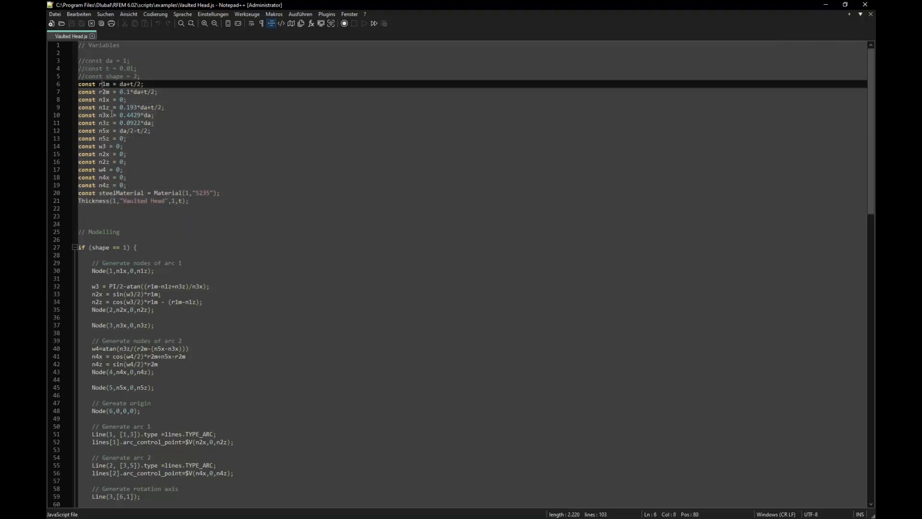
{"action": "left_click", "coordinate": [103, 94]}
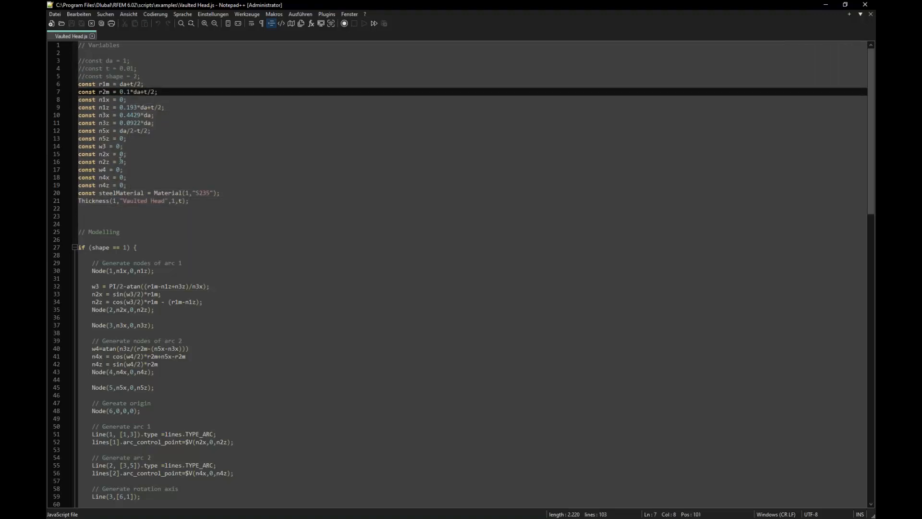
{"action": "left_click_drag", "start_coordinate": [179, 164], "coordinate": [180, 167]}
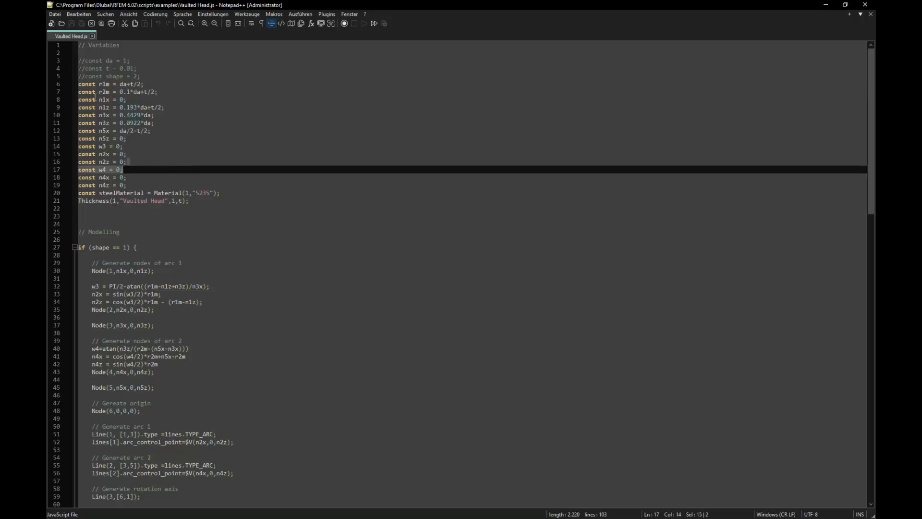
{"action": "left_click_drag", "start_coordinate": [225, 194], "coordinate": [77, 193]}
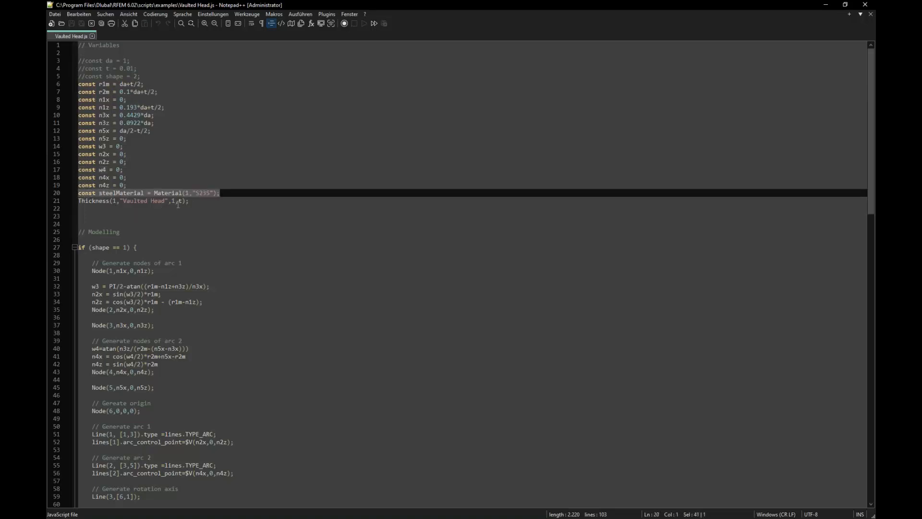
{"action": "left_click_drag", "start_coordinate": [213, 203], "coordinate": [77, 200]}
Step: Examine how the script's Modelling section branches between shape 1 and shape 2
{"action": "scroll", "coordinate": [244, 202], "scroll_direction": "down", "scroll_amount": 4}
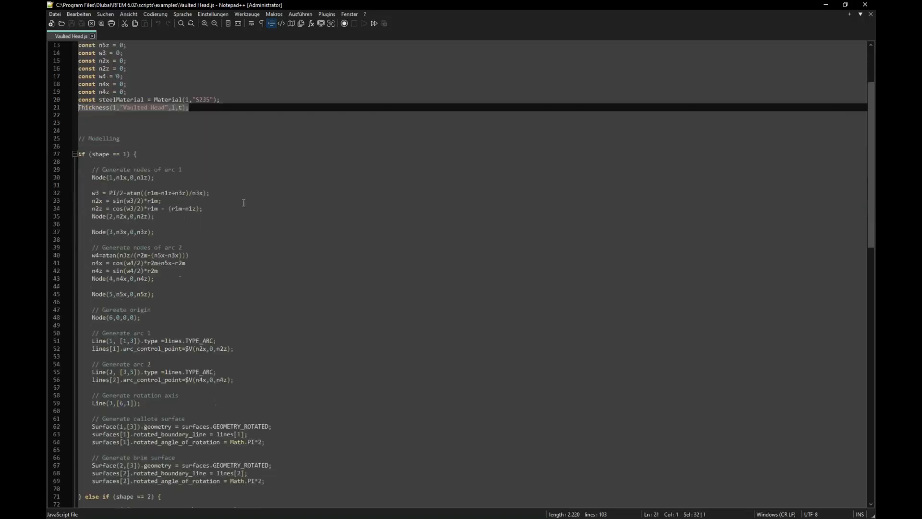
{"action": "left_click", "coordinate": [139, 144]}
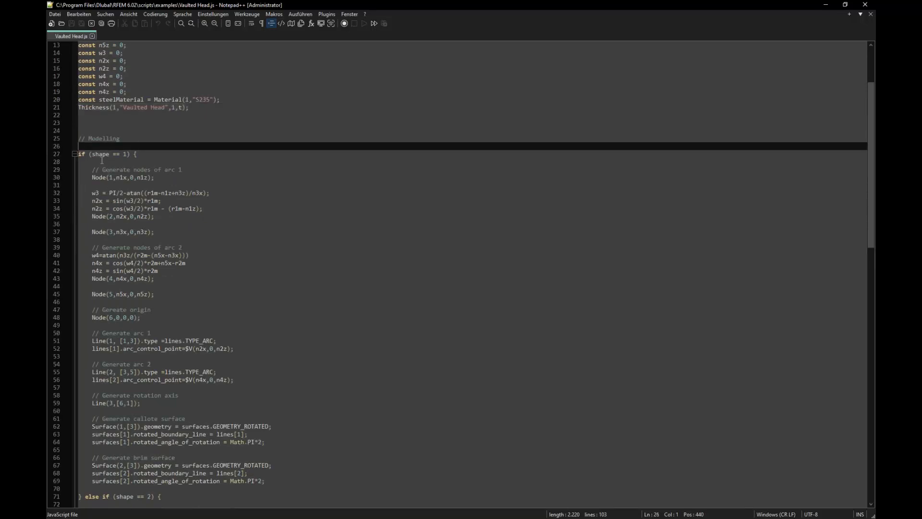
{"action": "left_click", "coordinate": [126, 154]}
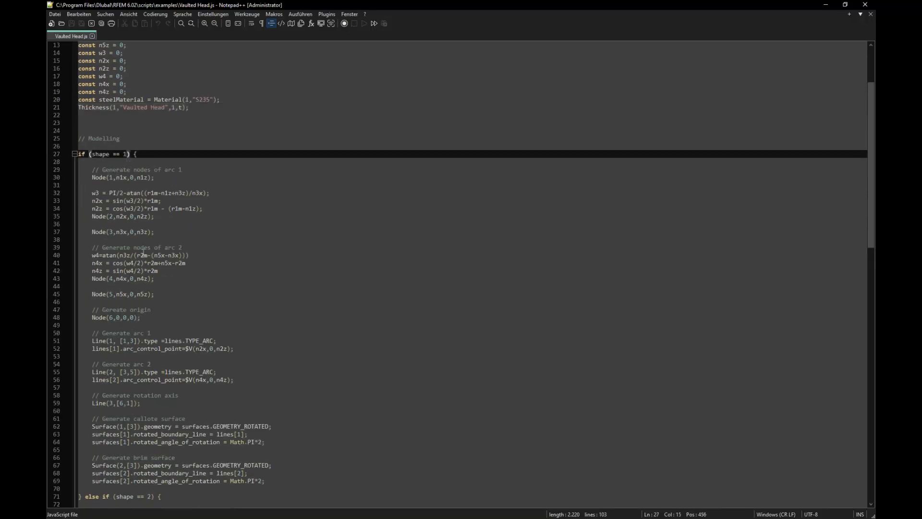
{"action": "scroll", "coordinate": [143, 253], "scroll_direction": "down", "scroll_amount": 5}
{"action": "left_click", "coordinate": [144, 373]}
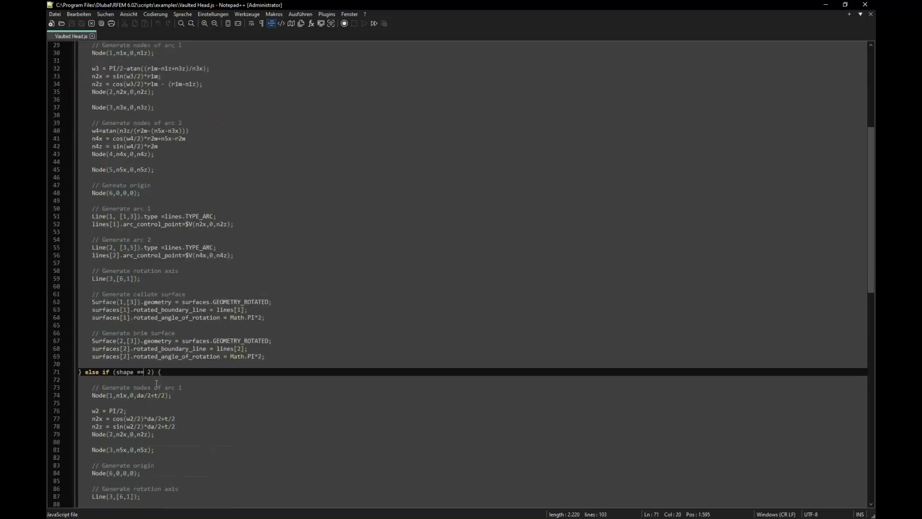
{"action": "scroll", "coordinate": [145, 414], "scroll_direction": "down", "scroll_amount": 4}
{"action": "scroll", "coordinate": [145, 430], "scroll_direction": "up", "scroll_amount": 8}
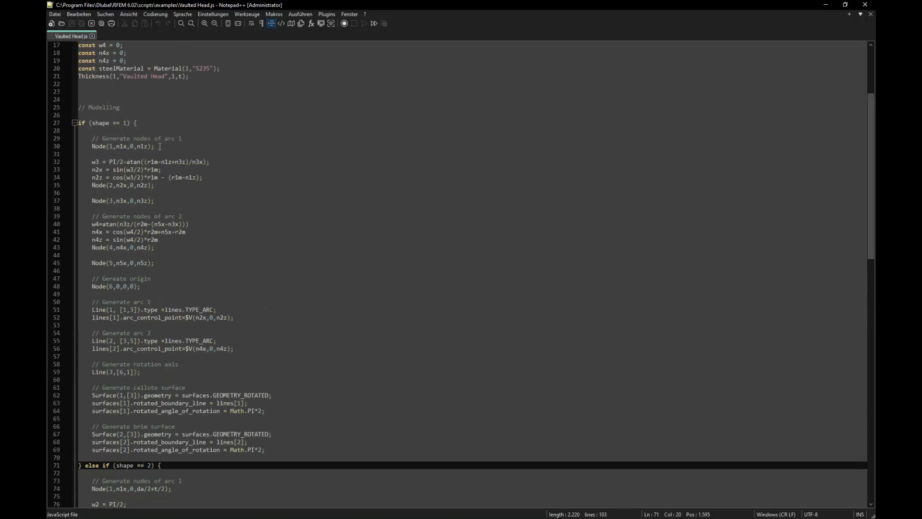
Step: Examine the script code that generates the nodes, arcs, rotation axis and rotated surfaces, and close the editor to return to RFEM
{"action": "left_click_drag", "start_coordinate": [161, 146], "coordinate": [93, 148]}
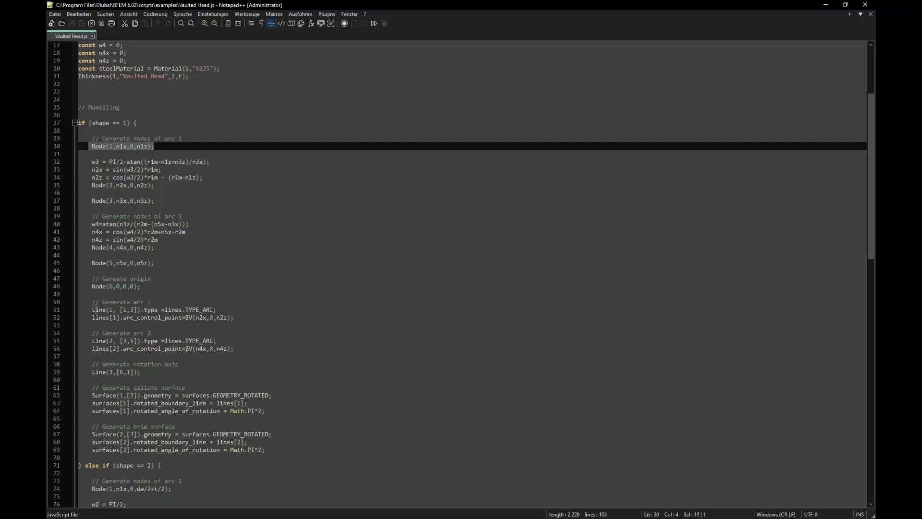
{"action": "left_click", "coordinate": [128, 309]}
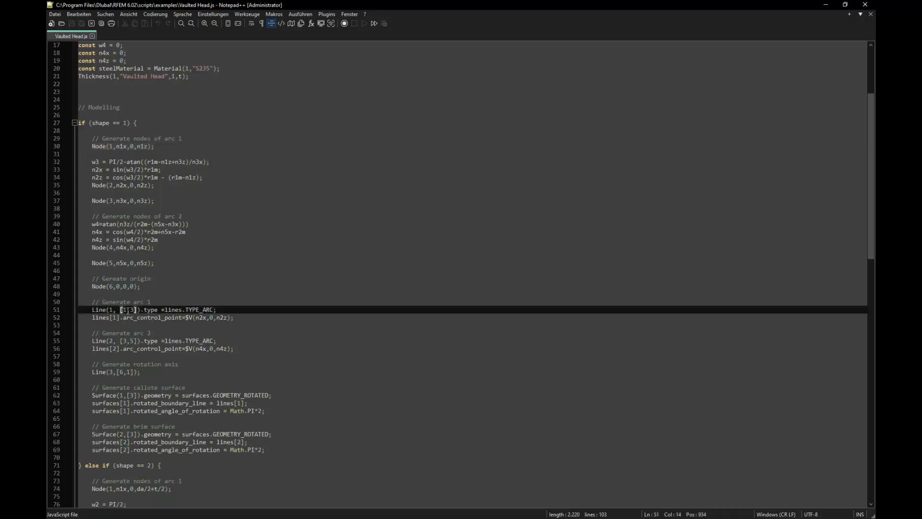
{"action": "left_click", "coordinate": [133, 341]}
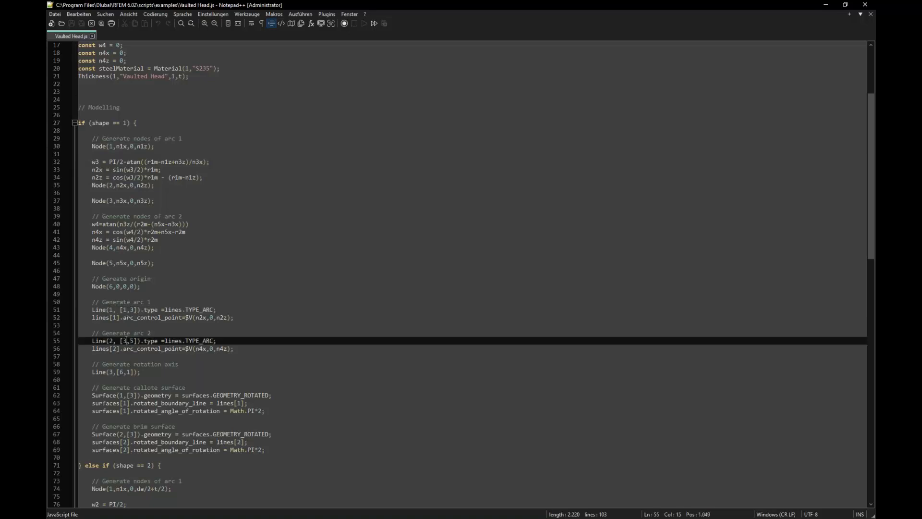
{"action": "scroll", "coordinate": [261, 314], "scroll_direction": "down", "scroll_amount": 3}
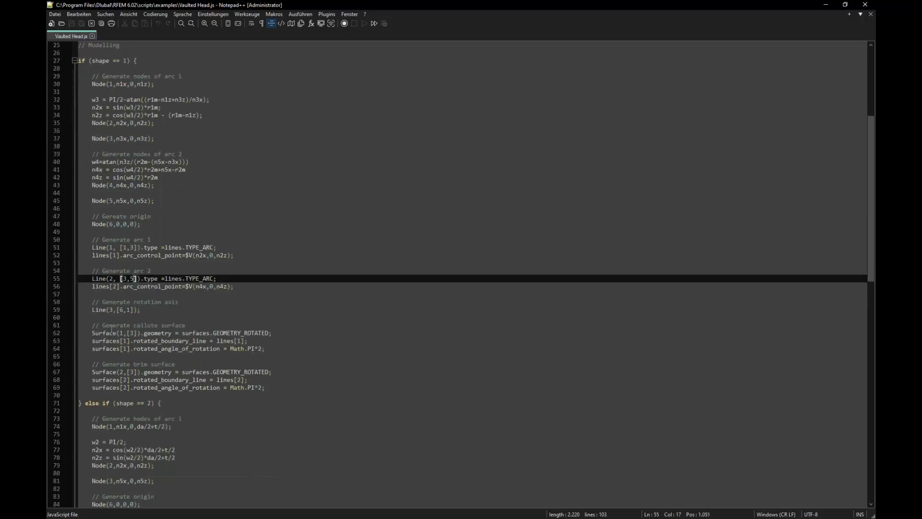
{"action": "left_click_drag", "start_coordinate": [113, 326], "coordinate": [281, 353]}
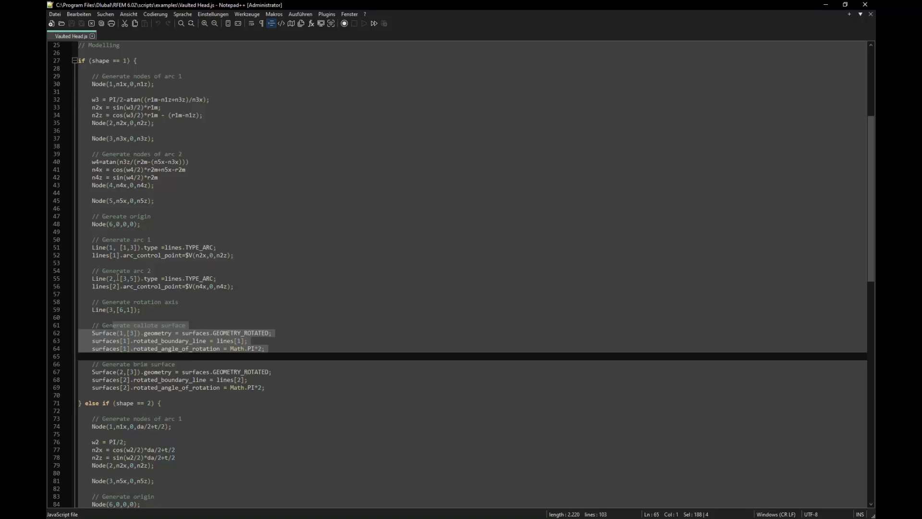
{"action": "scroll", "coordinate": [117, 278], "scroll_direction": "down", "scroll_amount": 15}
{"action": "scroll", "coordinate": [91, 356], "scroll_direction": "up", "scroll_amount": 4}
{"action": "left_click", "coordinate": [88, 349]}
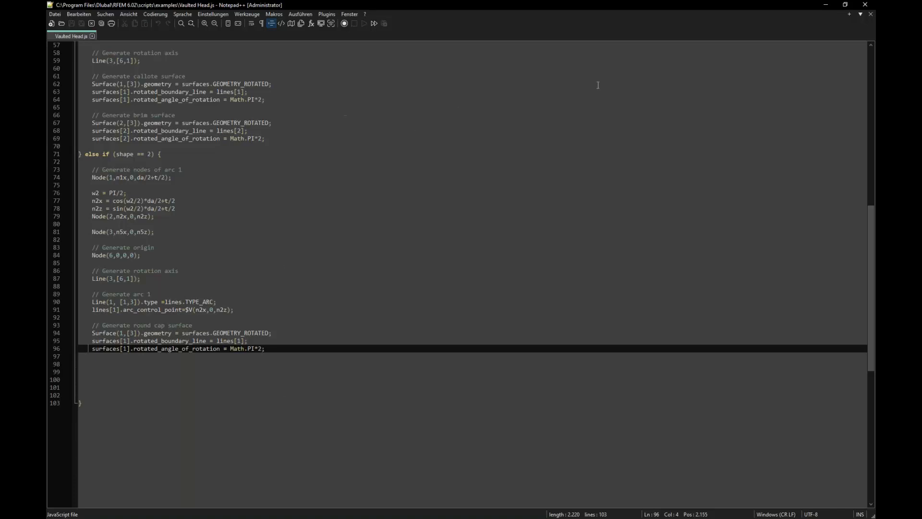
{"action": "left_click", "coordinate": [869, 8]}
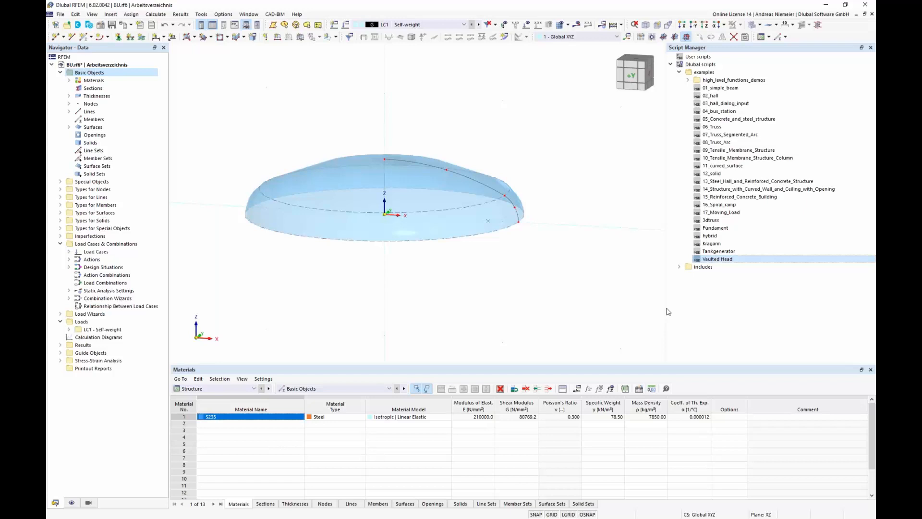
Step: Select the whole vaulted head and rotate it by -90° about the Y axis through the origin, without creating a copy
{"action": "scroll", "coordinate": [403, 219], "scroll_direction": "down", "scroll_amount": 3}
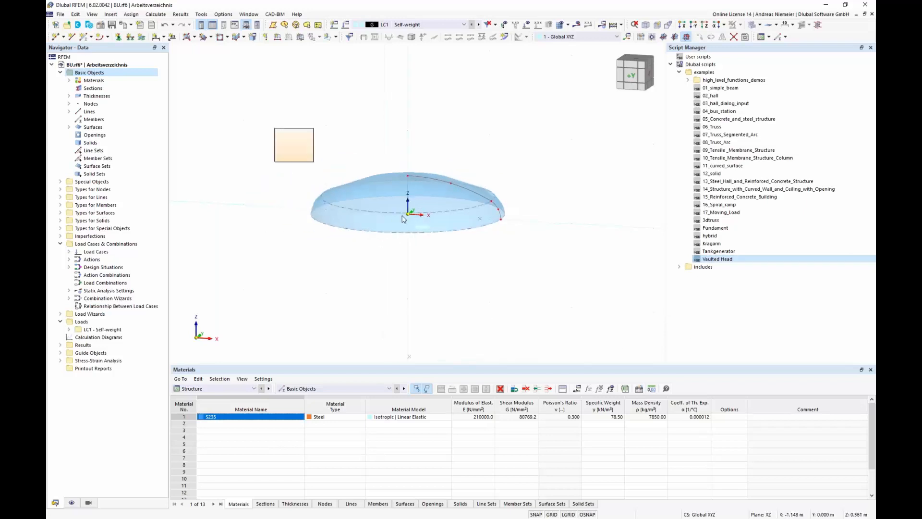
{"action": "left_click_drag", "start_coordinate": [403, 219], "coordinate": [556, 288]}
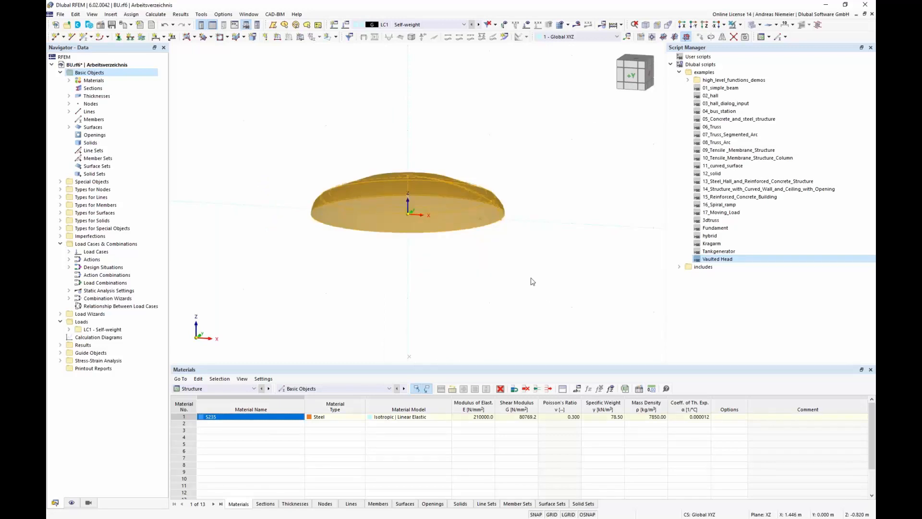
{"action": "left_click", "coordinate": [711, 38]}
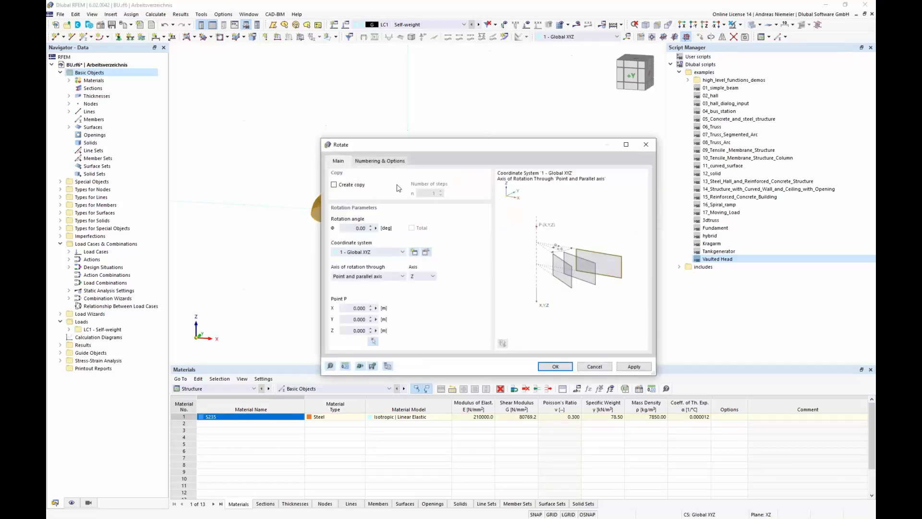
{"action": "left_click", "coordinate": [354, 231]}
{"action": "type", "text": "-90"}
{"action": "left_click", "coordinate": [415, 277]}
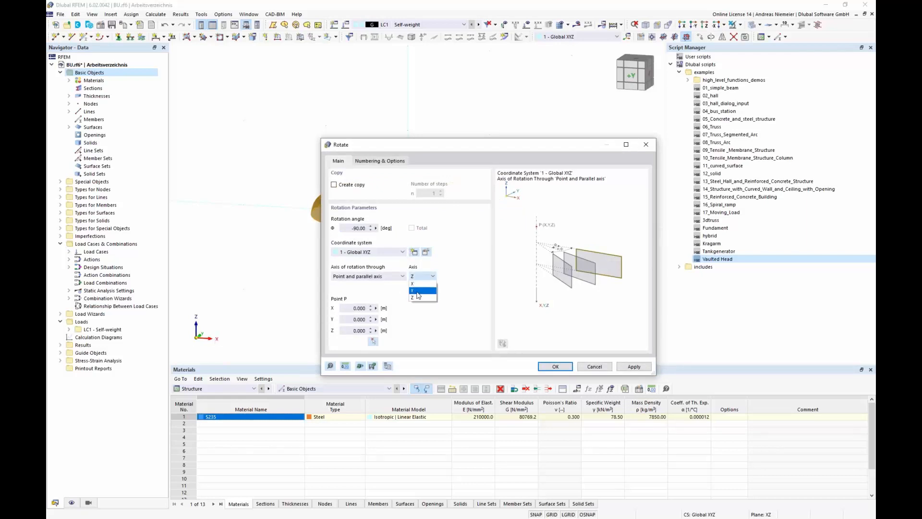
{"action": "left_click", "coordinate": [417, 291]}
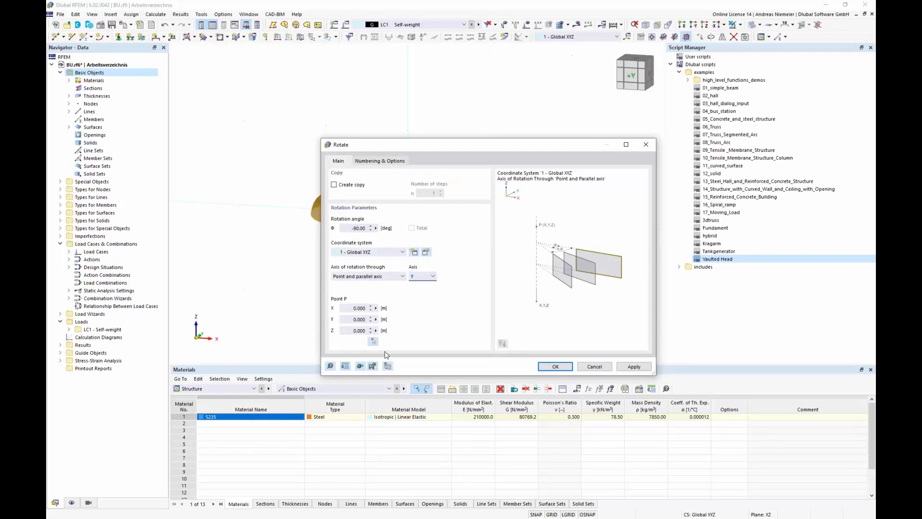
{"action": "left_click", "coordinate": [549, 368]}
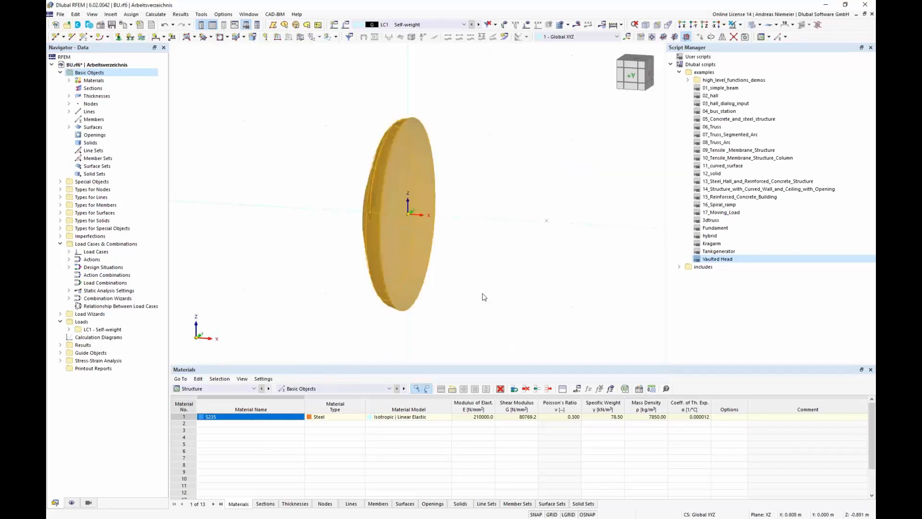
Step: Start moving the selected vaulted head without a copy, entering a displacement of -1.710 m in X
{"action": "left_click", "coordinate": [482, 294]}
{"action": "scroll", "coordinate": [318, 295], "scroll_direction": "down", "scroll_amount": 4}
{"action": "middle_click_drag", "start_coordinate": [317, 295], "coordinate": [304, 266]}
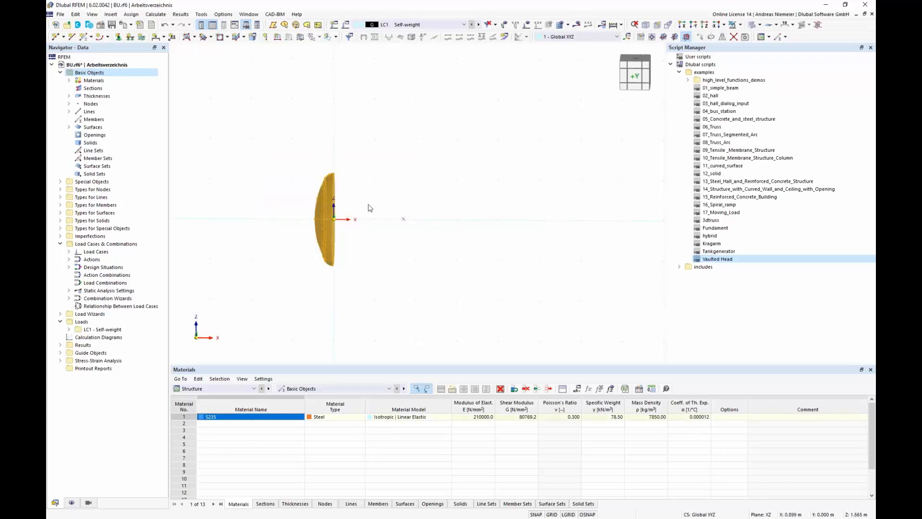
{"action": "left_click", "coordinate": [700, 37]}
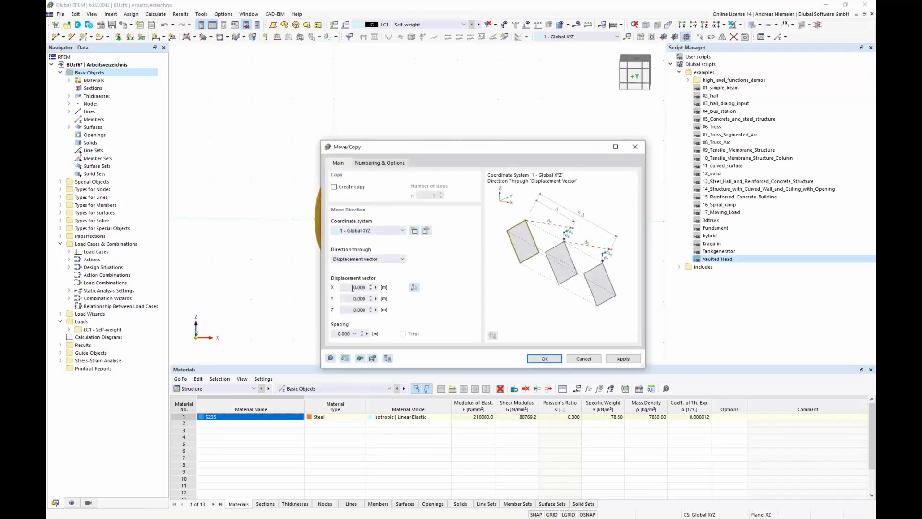
{"action": "left_click", "coordinate": [353, 288]}
{"action": "type", "text": "-1.710"}
Step: Switch the model's length unit to mm and carry out the pending move of the vaulted head
{"action": "left_click", "coordinate": [346, 358]}
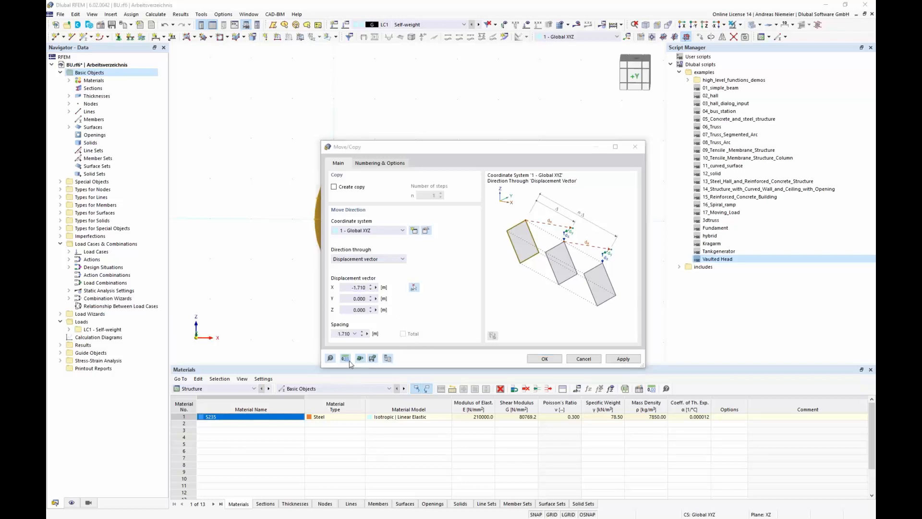
{"action": "left_click", "coordinate": [552, 150]}
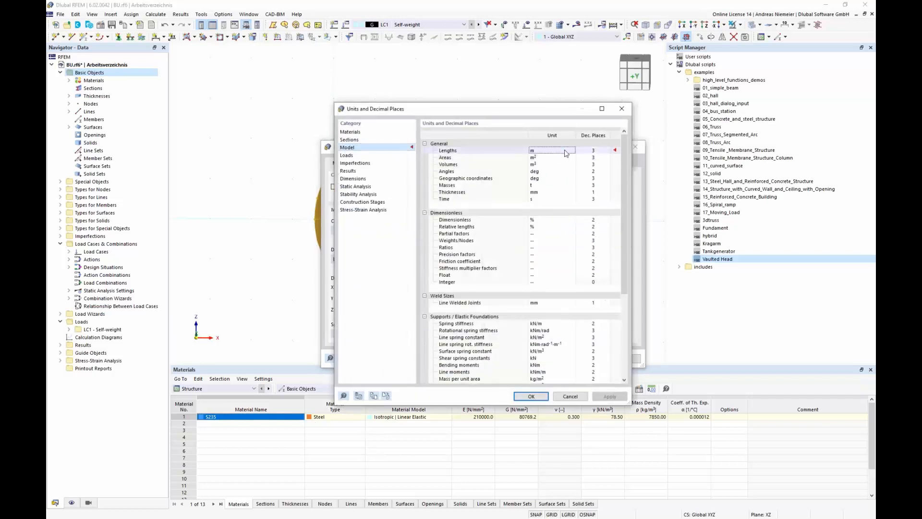
{"action": "left_click", "coordinate": [572, 151]}
{"action": "left_click", "coordinate": [567, 179]}
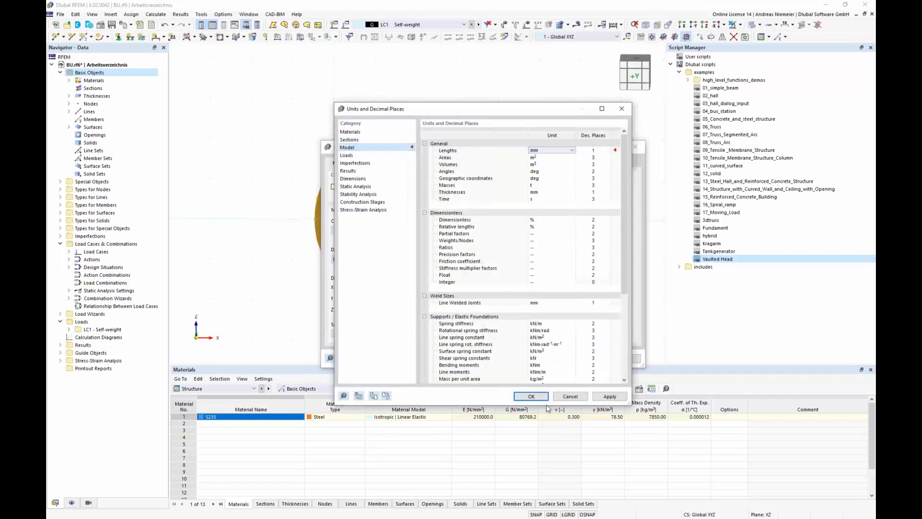
{"action": "left_click", "coordinate": [531, 397]}
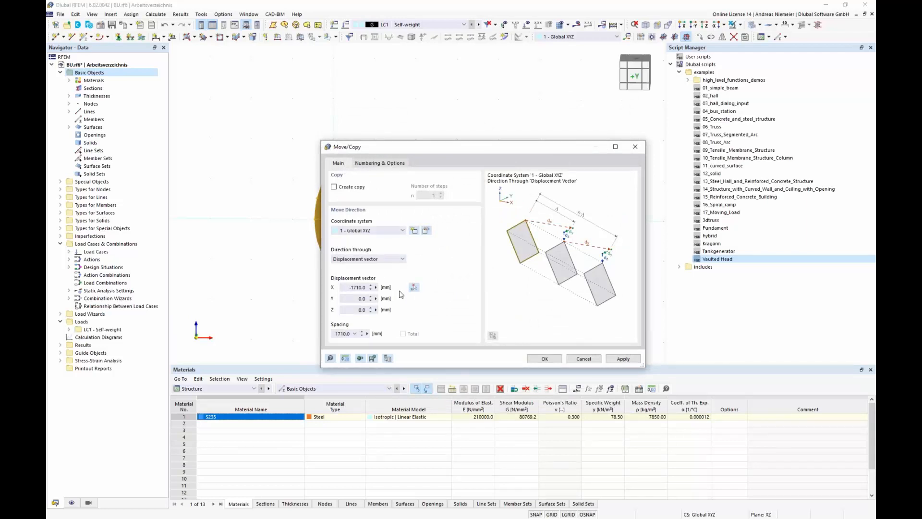
{"action": "left_click", "coordinate": [537, 360]}
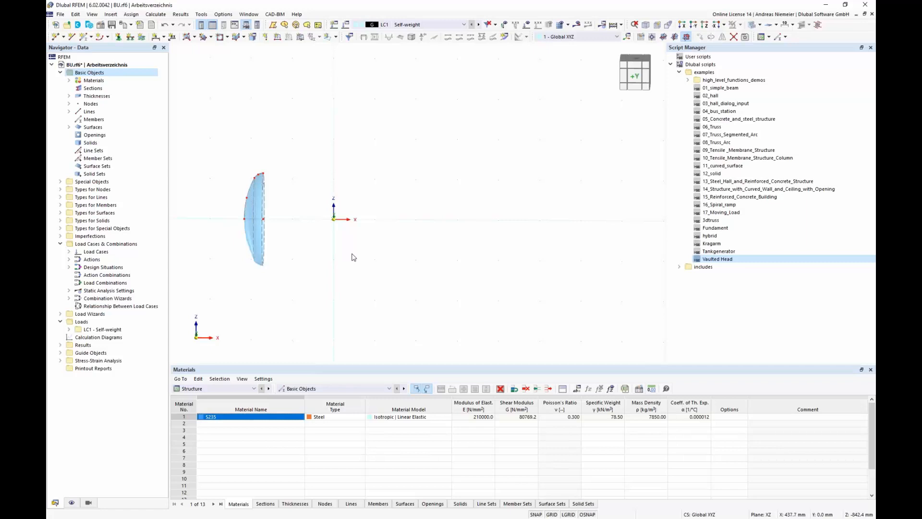
Step: Select the whole vaulted head and mirror a copy of it across the YZ plane through the origin
{"action": "left_click_drag", "start_coordinate": [208, 146], "coordinate": [297, 317]}
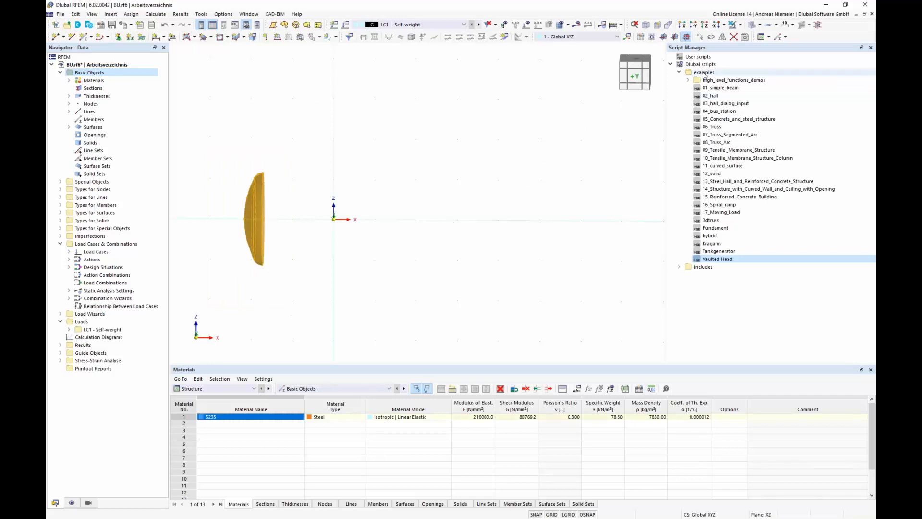
{"action": "left_click", "coordinate": [723, 37]}
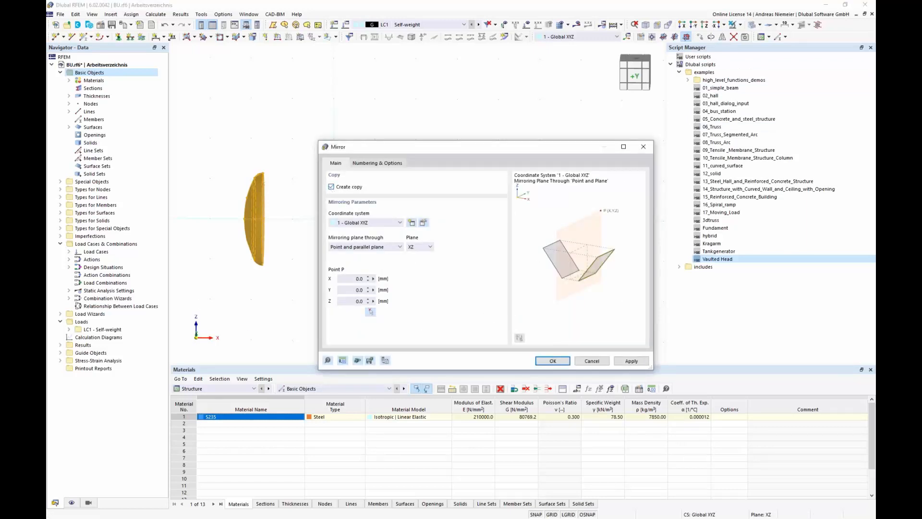
{"action": "left_click", "coordinate": [416, 250]}
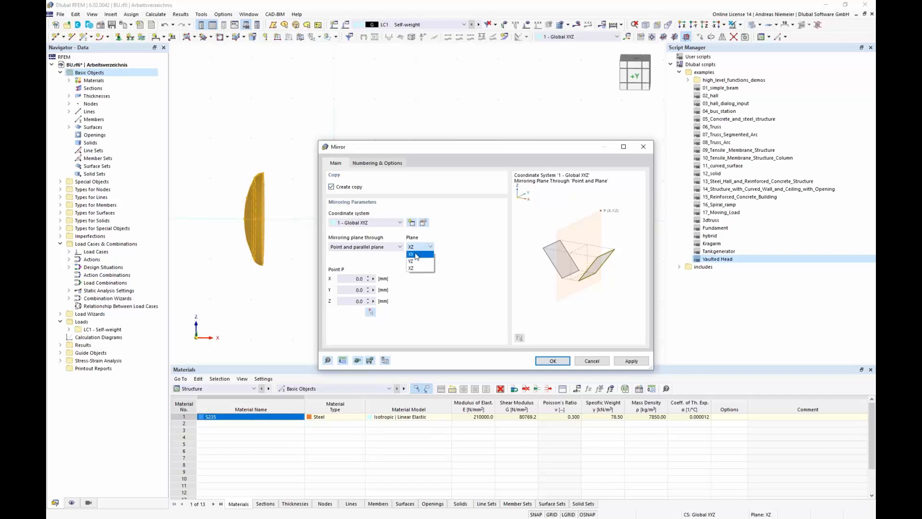
{"action": "left_click", "coordinate": [417, 262]}
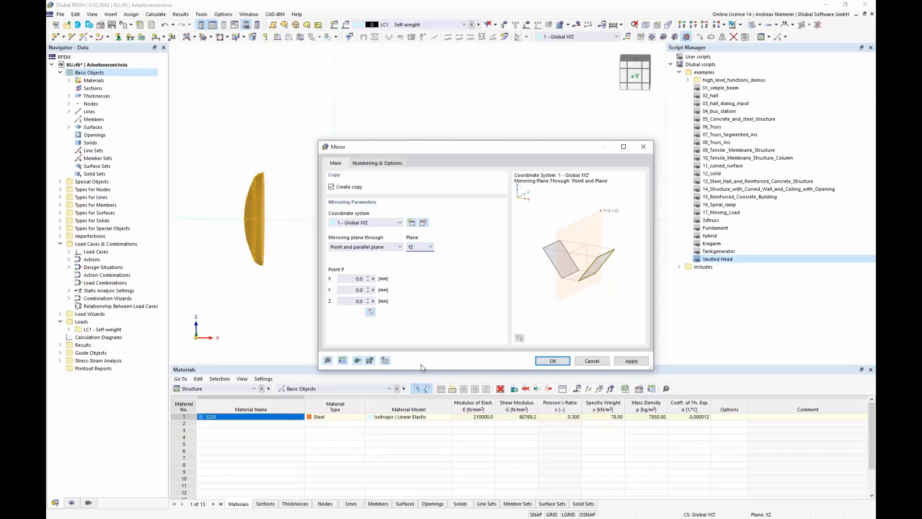
{"action": "left_click", "coordinate": [551, 366]}
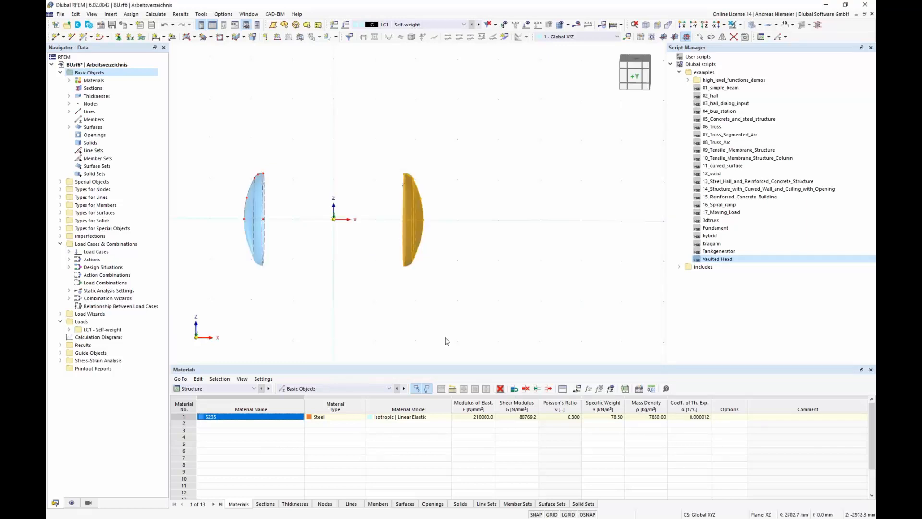
{"action": "middle_click_drag", "start_coordinate": [395, 304], "coordinate": [356, 294], "text": "ctrl"}
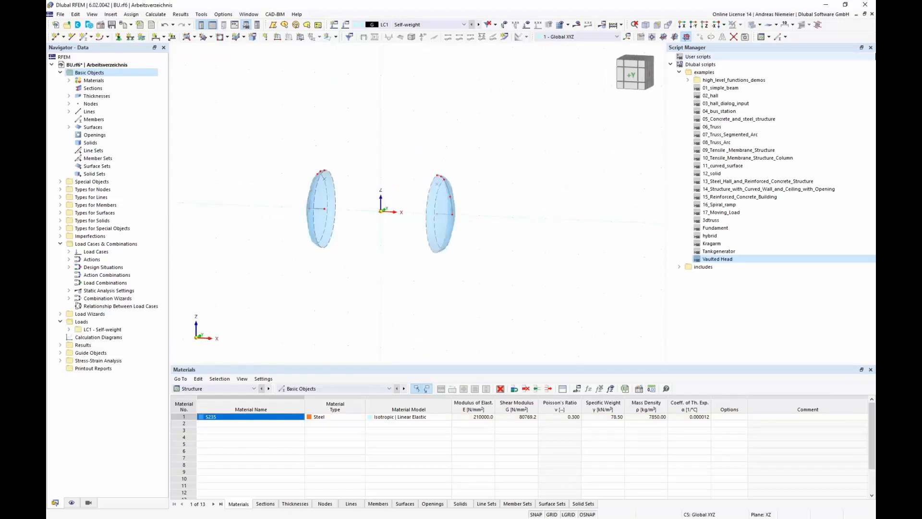
Step: Close the Script Manager and draw a single line connecting the uppermost rim nodes of the two vaulted heads
{"action": "left_click", "coordinate": [871, 48]}
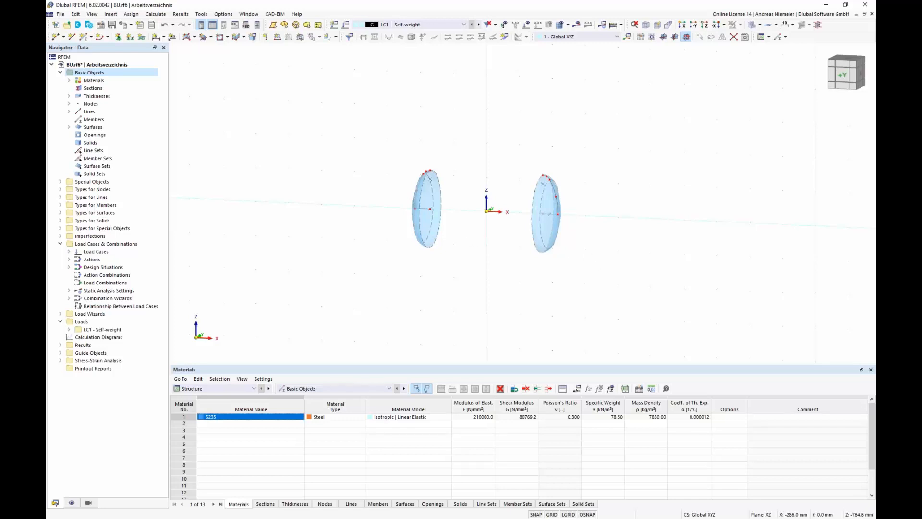
{"action": "scroll", "coordinate": [423, 232], "scroll_direction": "up", "scroll_amount": 3}
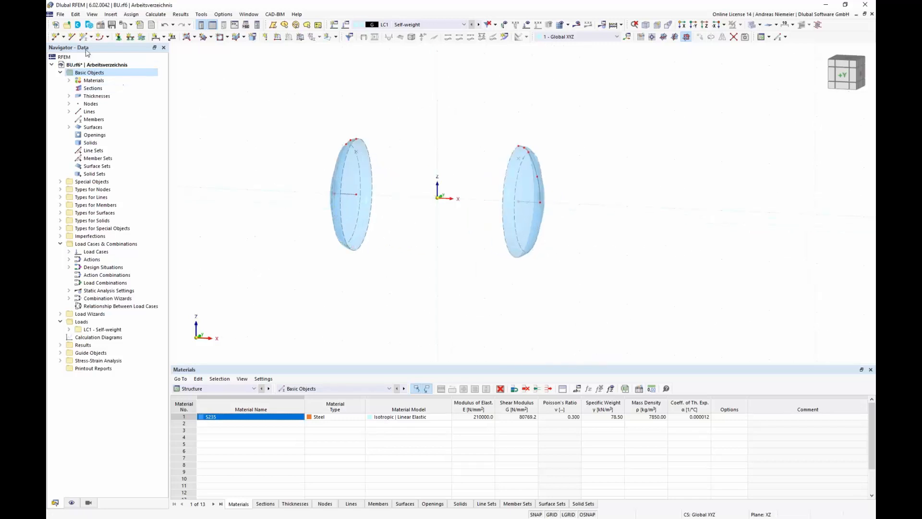
{"action": "left_click", "coordinate": [71, 37]}
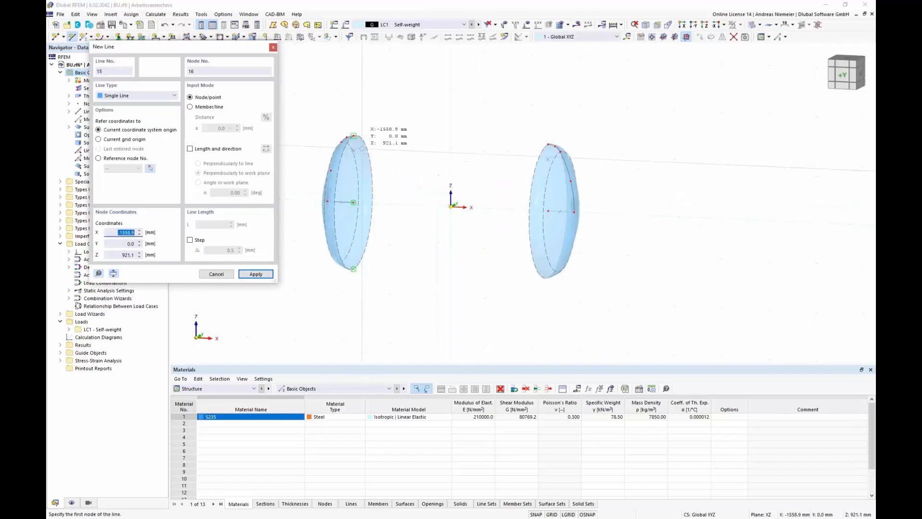
{"action": "scroll", "coordinate": [354, 136], "scroll_direction": "up", "scroll_amount": 2}
{"action": "left_click", "coordinate": [353, 134]}
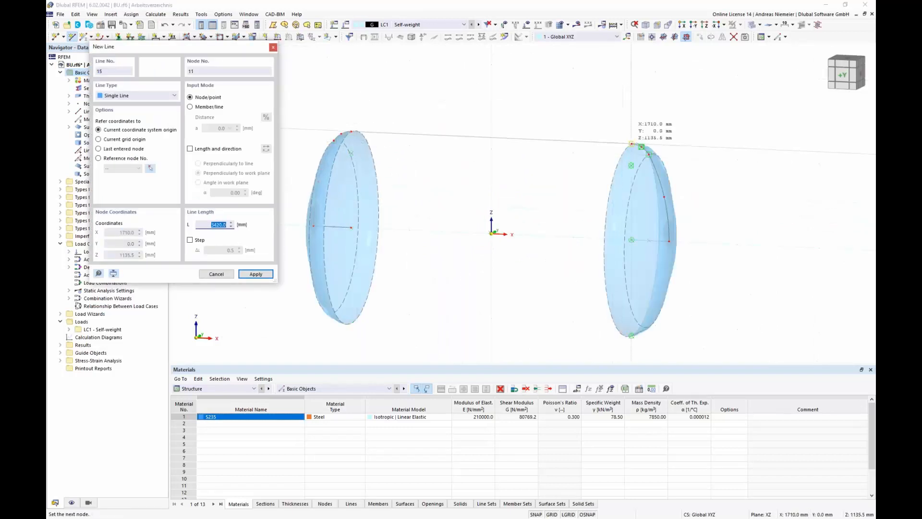
{"action": "left_click", "coordinate": [632, 143]}
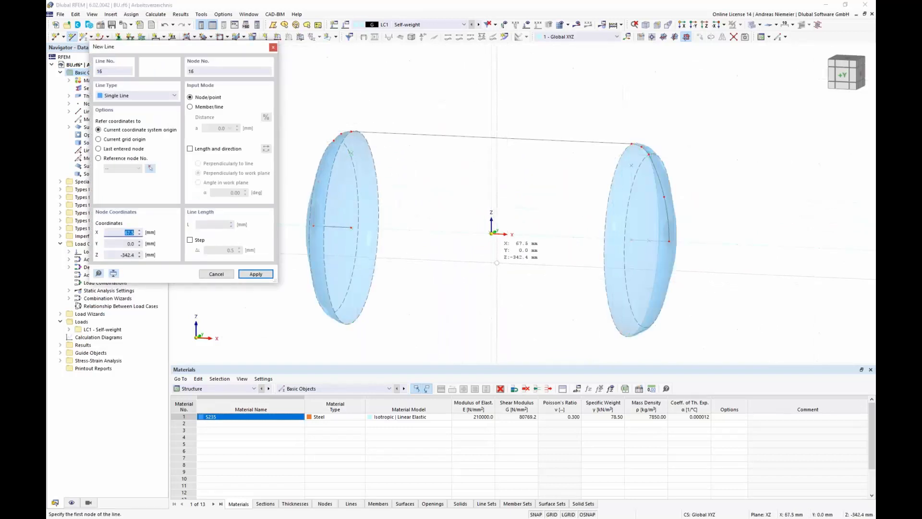
{"action": "scroll", "coordinate": [524, 192], "scroll_direction": "down", "scroll_amount": 4}
{"action": "key", "text": "Escape"}
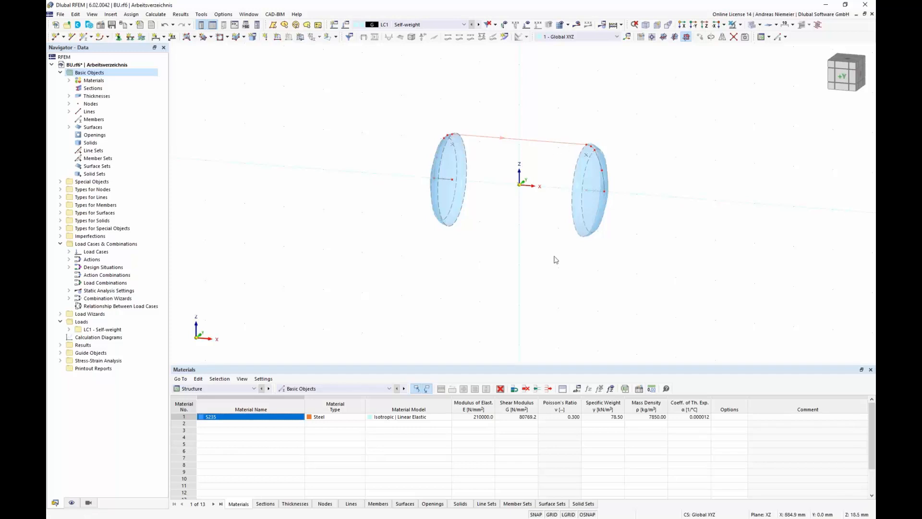
Step: Start rotating the new line as a copy, with 2 steps at 180° about the Y axis through the origin
{"action": "left_click", "coordinate": [711, 37]}
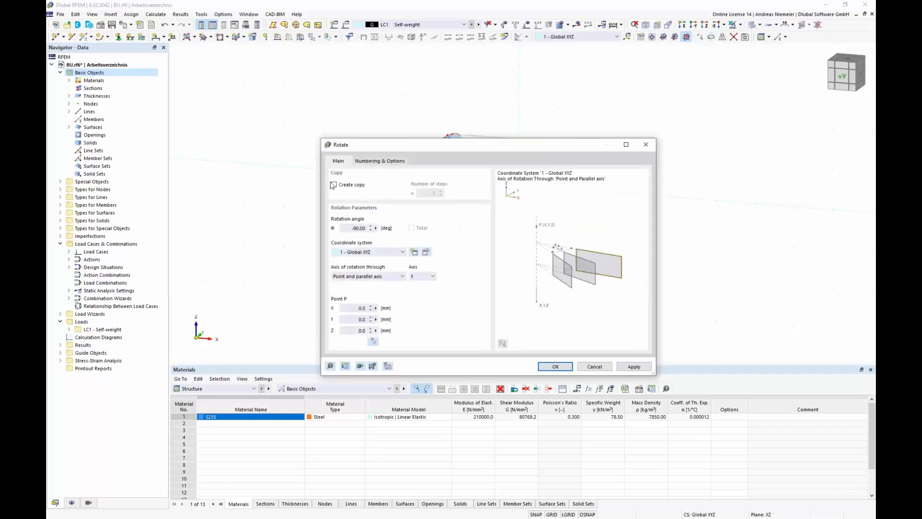
{"action": "left_click", "coordinate": [334, 185]}
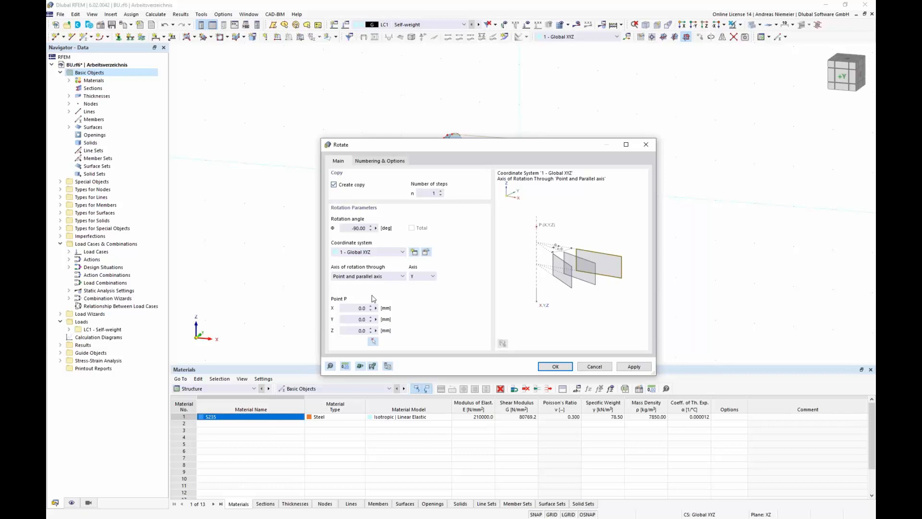
{"action": "left_click", "coordinate": [437, 194]}
{"action": "left_click", "coordinate": [346, 228]}
{"action": "type", "text": "180"}
{"action": "left_click", "coordinate": [423, 277]}
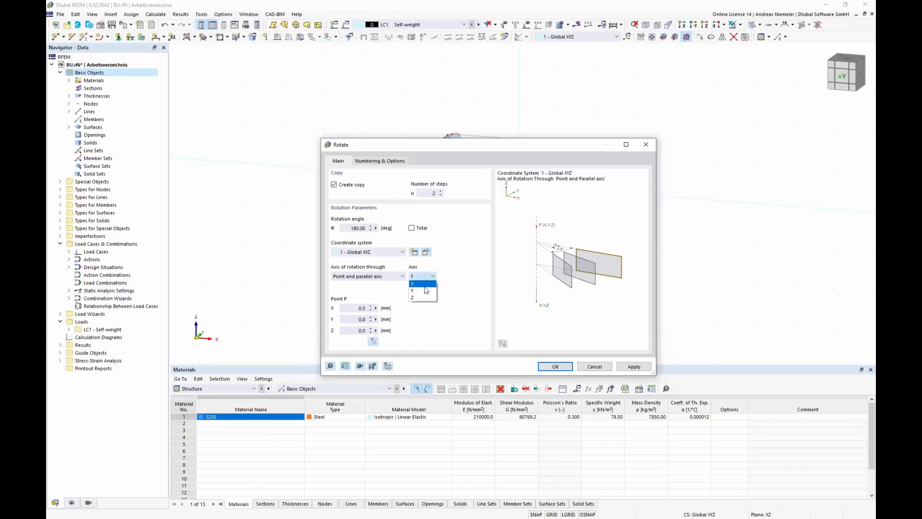
{"action": "left_click", "coordinate": [421, 291]}
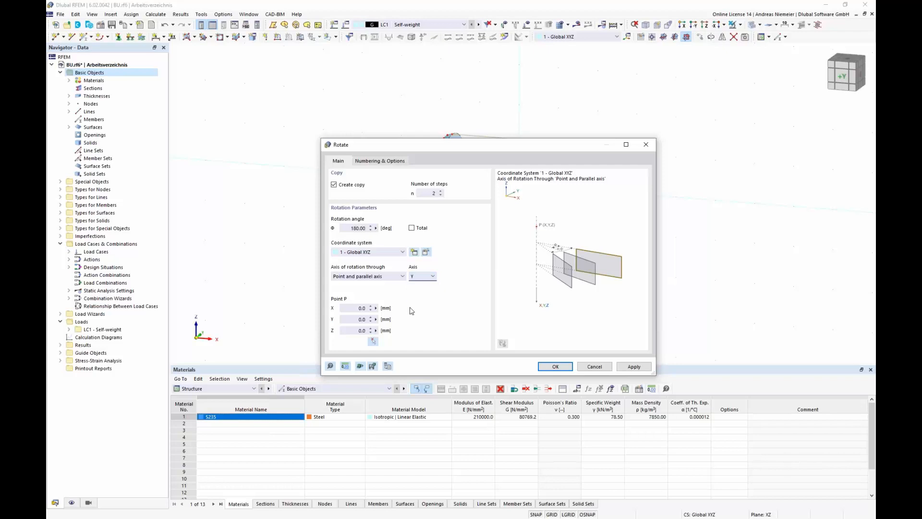
Step: Enable step links for the rotation, link lines with a surface, and start defining a new template surface
{"action": "left_click", "coordinate": [376, 163]}
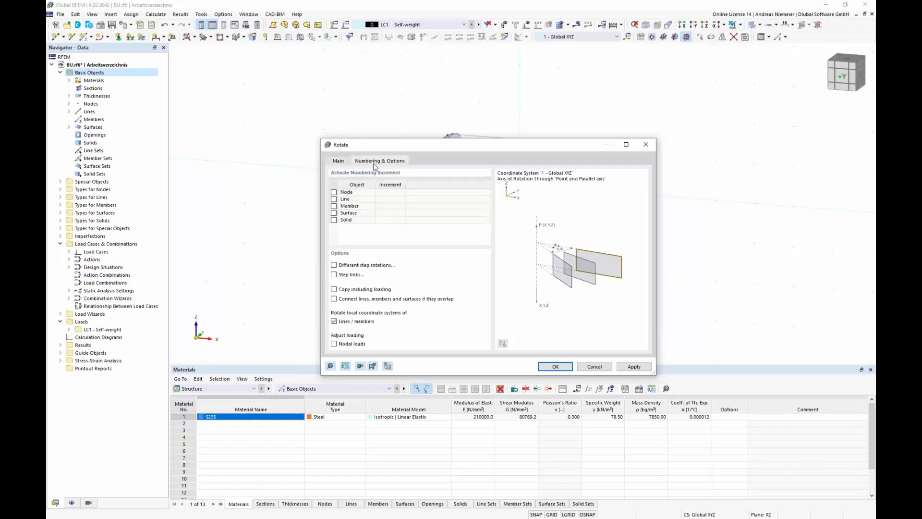
{"action": "left_click", "coordinate": [333, 275]}
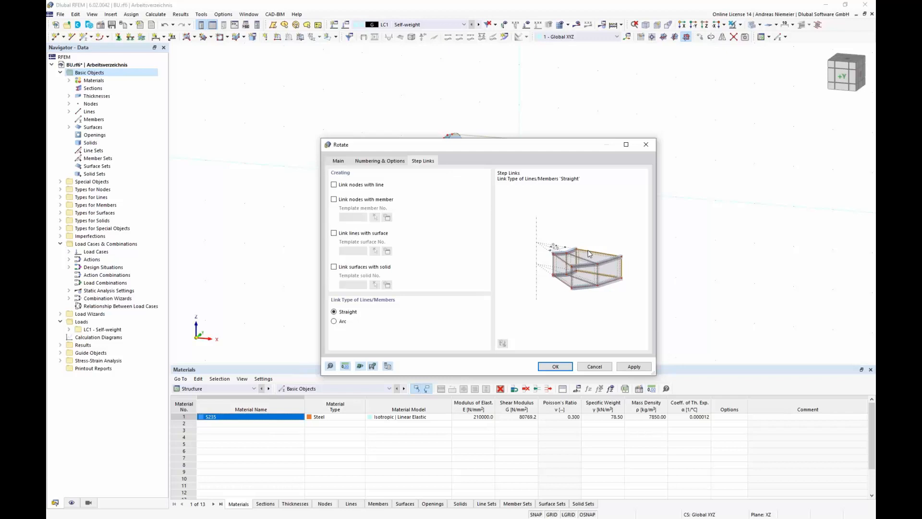
{"action": "left_click", "coordinate": [334, 234]}
{"action": "left_click", "coordinate": [388, 252]}
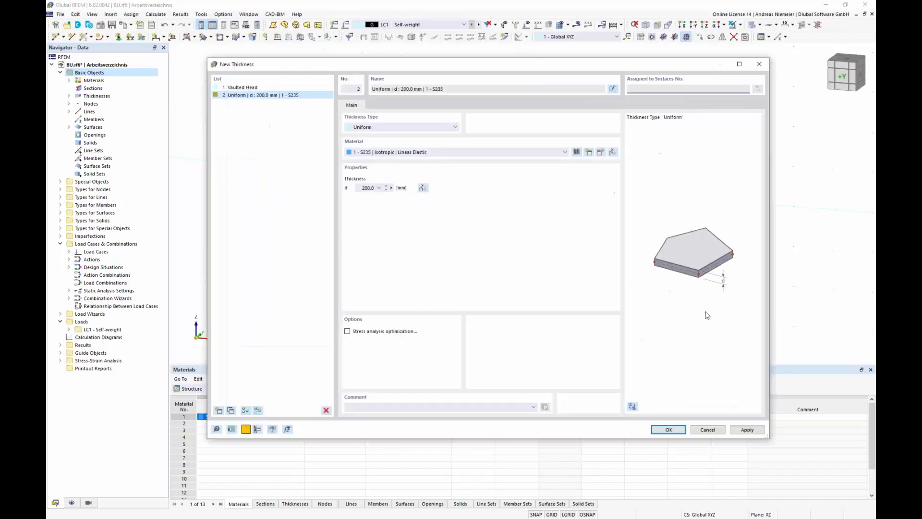
Step: Create a uniform 26 mm thickness named Zylinder in S235 and accept the template surface with it
{"action": "left_click", "coordinate": [613, 89]}
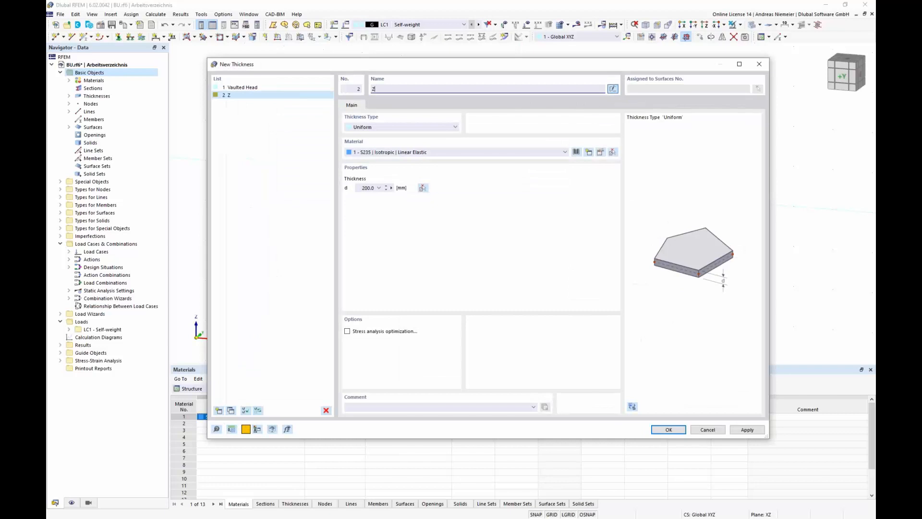
{"action": "type", "text": "Zylinder"}
{"action": "left_click", "coordinate": [364, 187]}
{"action": "type", "text": "2"}
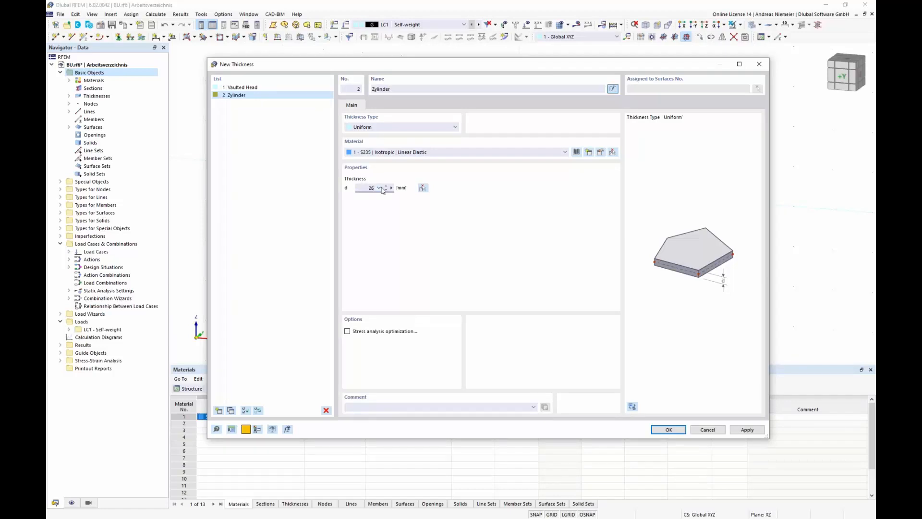
{"action": "type", "text": "6"}
{"action": "left_click", "coordinate": [669, 429]}
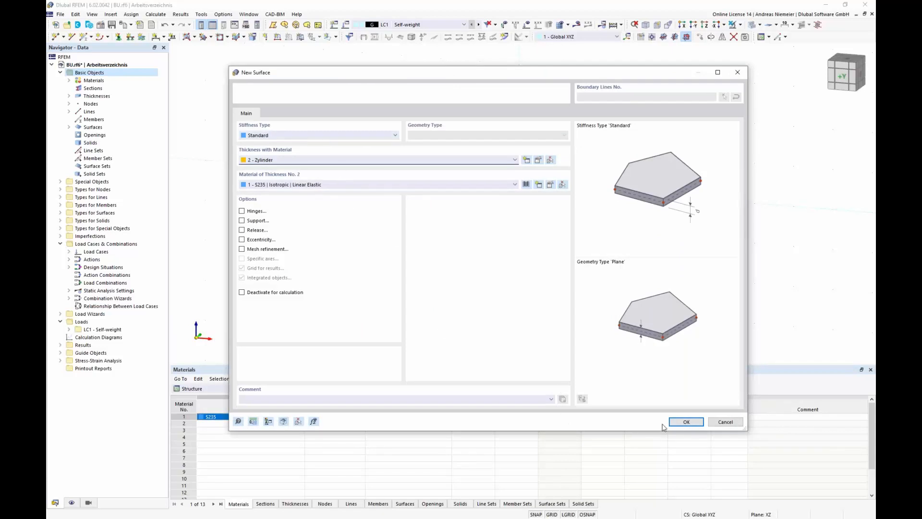
{"action": "left_click", "coordinate": [686, 423]}
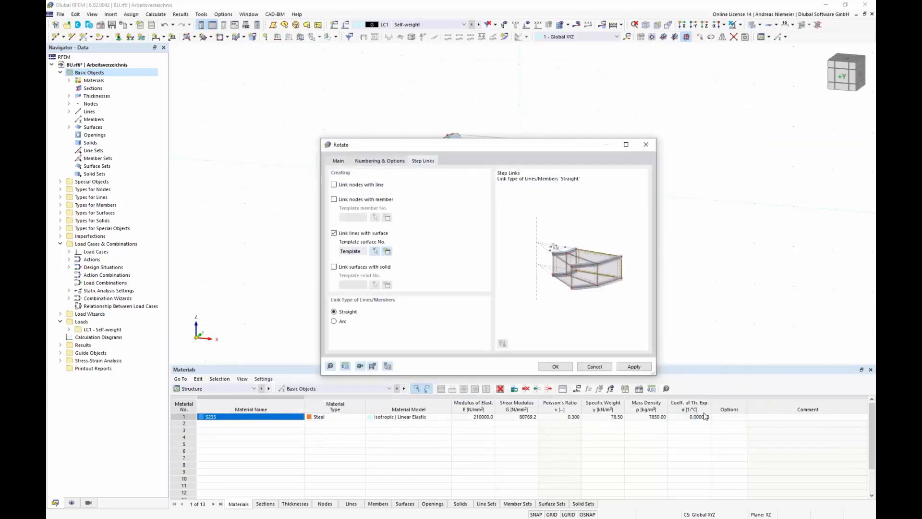
Step: Set the link type of lines to Arc and carry out the rotated copy
{"action": "left_click", "coordinate": [333, 321]}
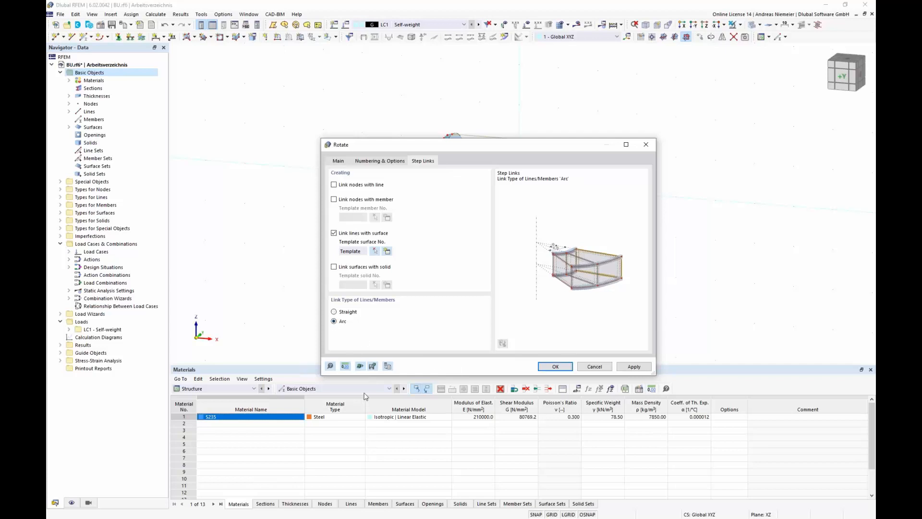
{"action": "left_click", "coordinate": [550, 370]}
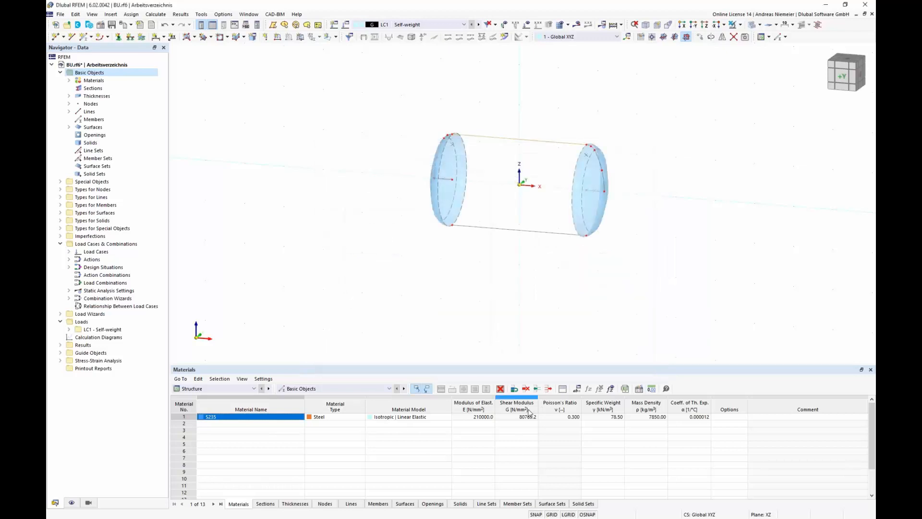
{"action": "scroll", "coordinate": [469, 145], "scroll_direction": "up", "scroll_amount": 3}
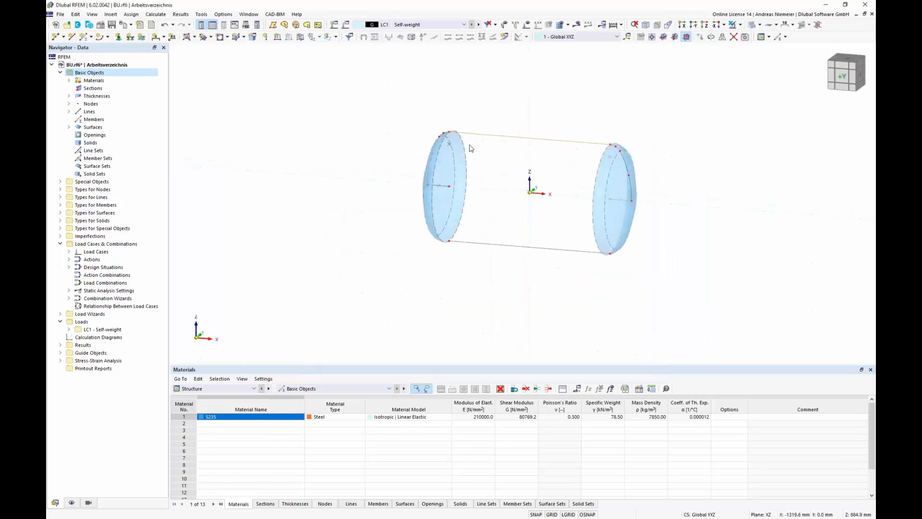
Step: Undo the rotated copy and repeat it on the connecting line about the X axis, with 2 steps at 180° and arc surface links
{"action": "left_click", "coordinate": [165, 25]}
{"action": "left_click", "coordinate": [508, 132]}
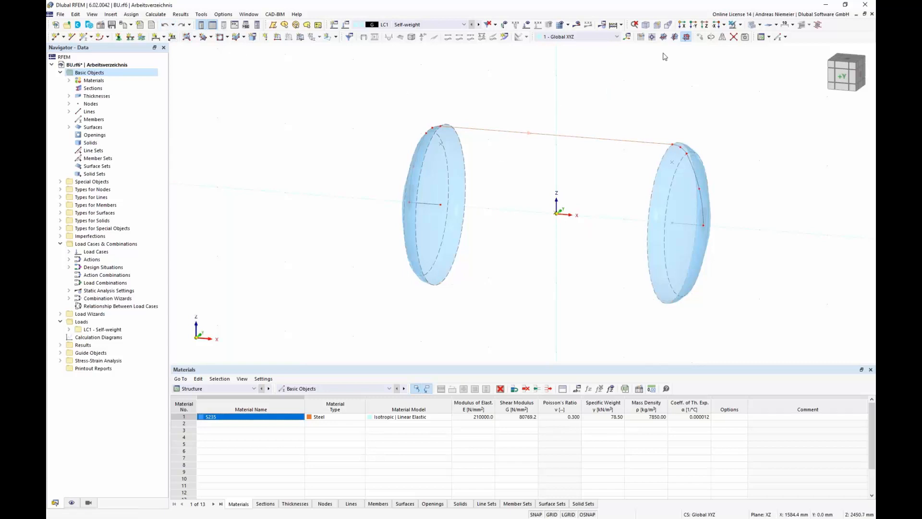
{"action": "left_click", "coordinate": [712, 37]}
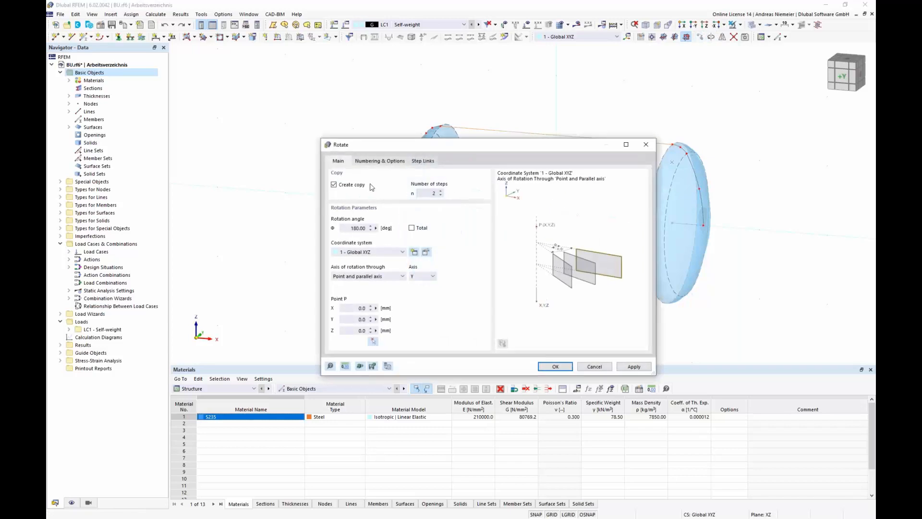
{"action": "left_click", "coordinate": [346, 228]}
{"action": "left_click", "coordinate": [420, 277]}
{"action": "left_click", "coordinate": [419, 284]}
{"action": "left_click", "coordinate": [388, 161]}
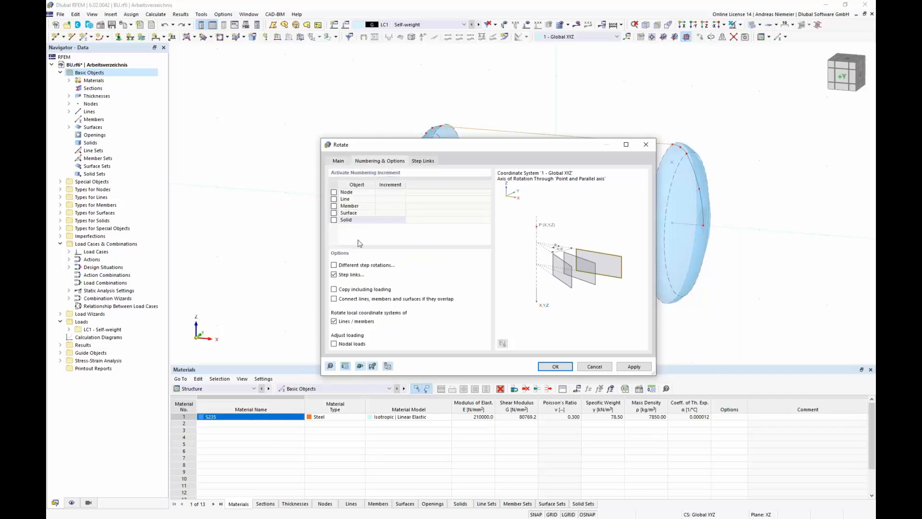
{"action": "left_click", "coordinate": [422, 163]}
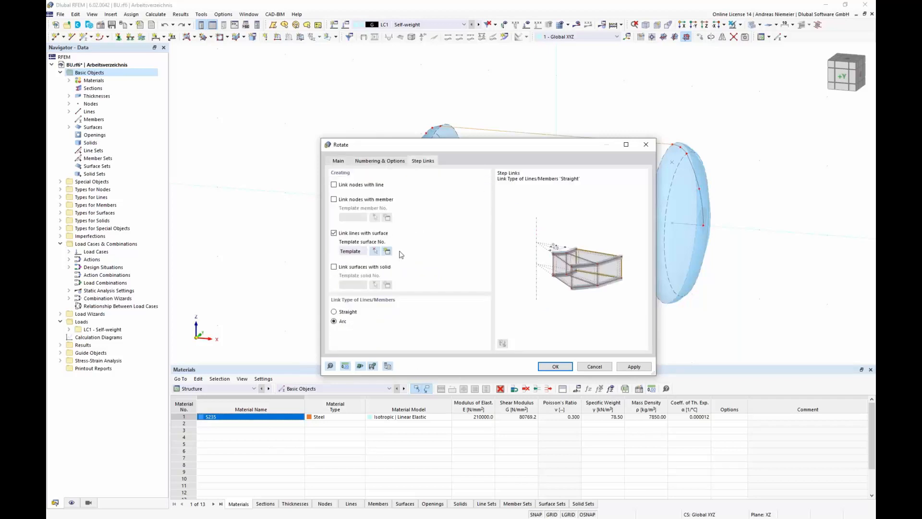
{"action": "left_click", "coordinate": [555, 367]}
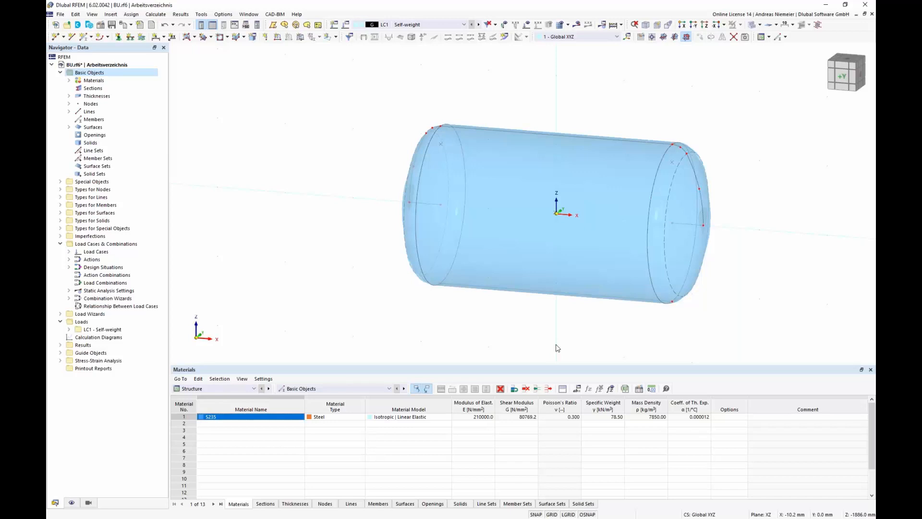
Step: Open the existing thicknesses for editing and select Vaulted Head and Zylinder together
{"action": "middle_click_drag", "start_coordinate": [316, 211], "coordinate": [231, 194]}
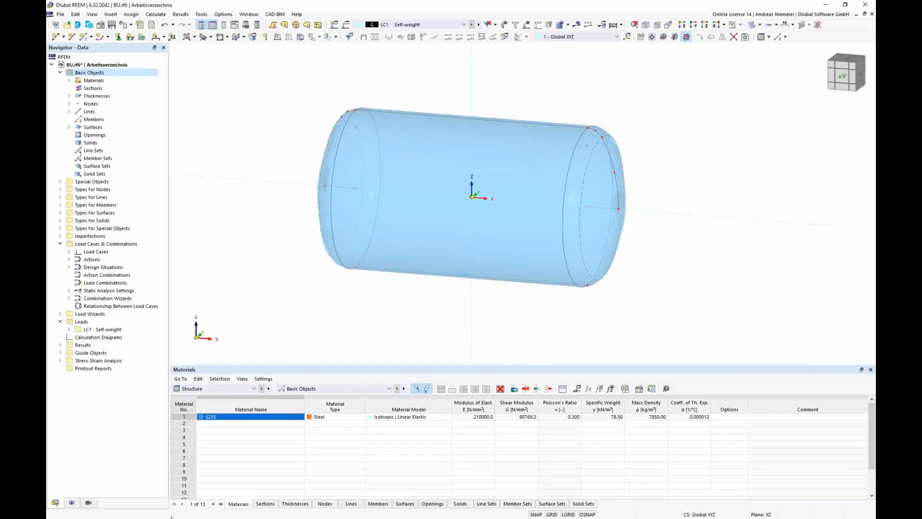
{"action": "left_click", "coordinate": [69, 96]}
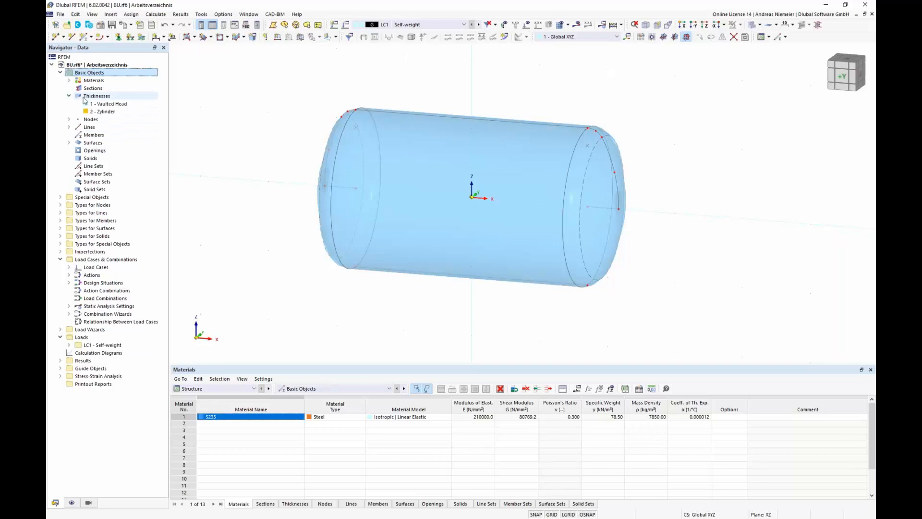
{"action": "right_click", "coordinate": [84, 99]}
{"action": "left_click", "coordinate": [123, 103]}
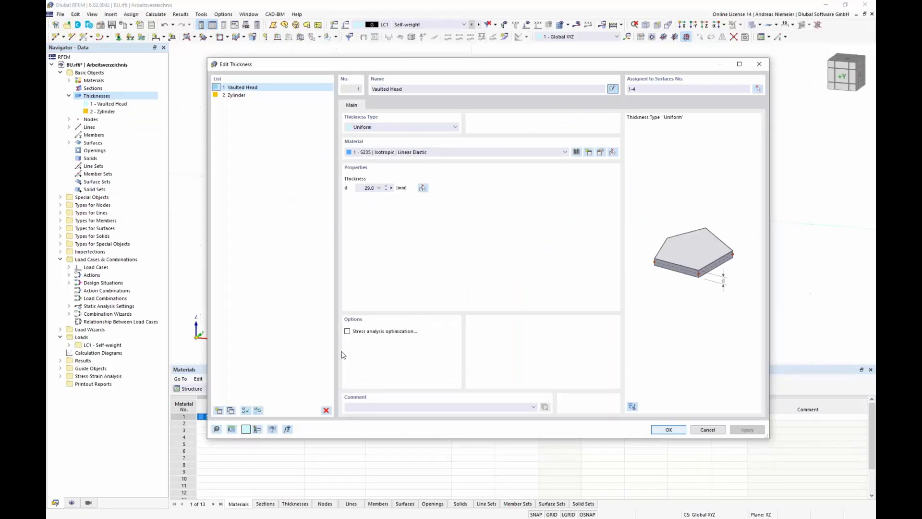
{"action": "left_click", "coordinate": [223, 87]}
{"action": "left_click", "coordinate": [241, 95], "text": "ctrl"}
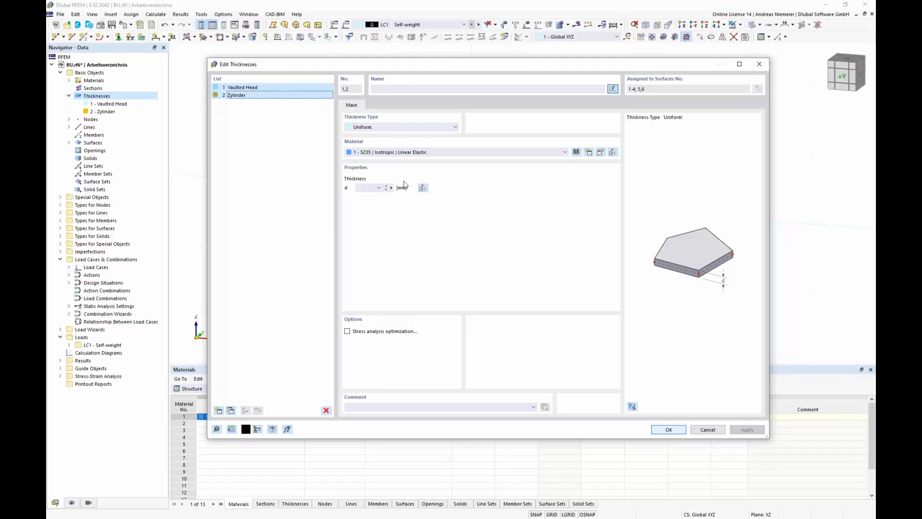
Step: Search the material library for 1.4318 and choose X2CrNiN18-7 (P) 1.4318 from the EN 10088-2:2014-10 series
{"action": "left_click", "coordinate": [576, 152]}
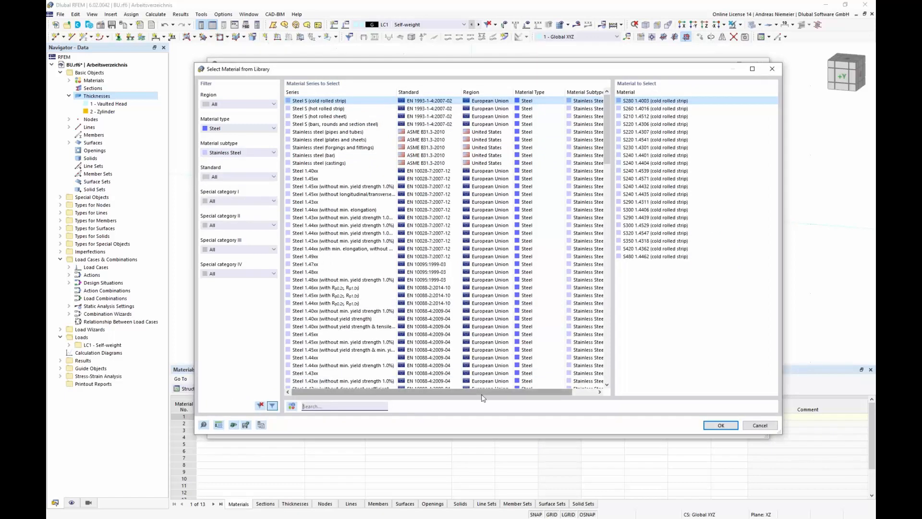
{"action": "type", "text": "1.4"}
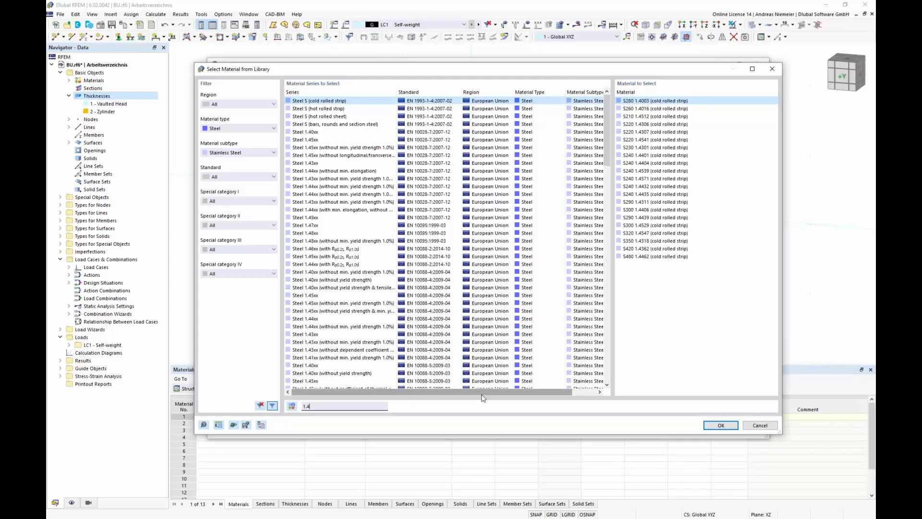
{"action": "type", "text": "318"}
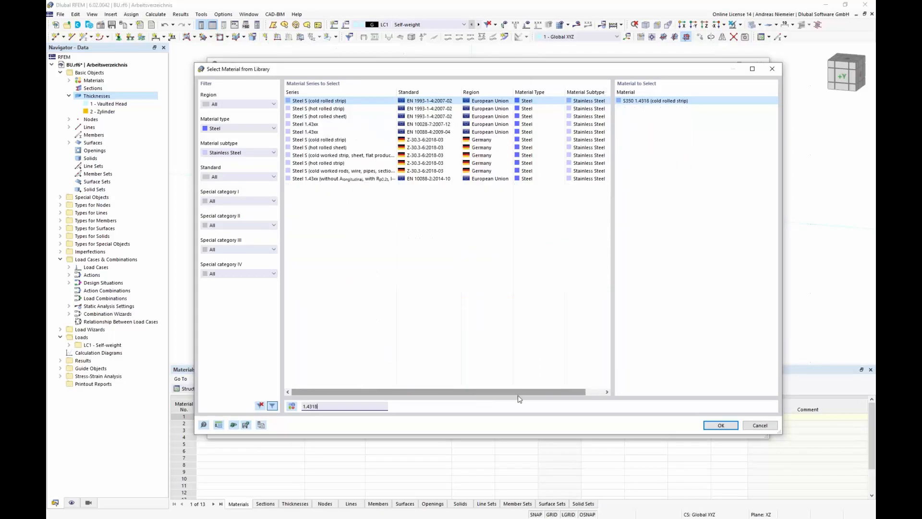
{"action": "left_click", "coordinate": [419, 181]}
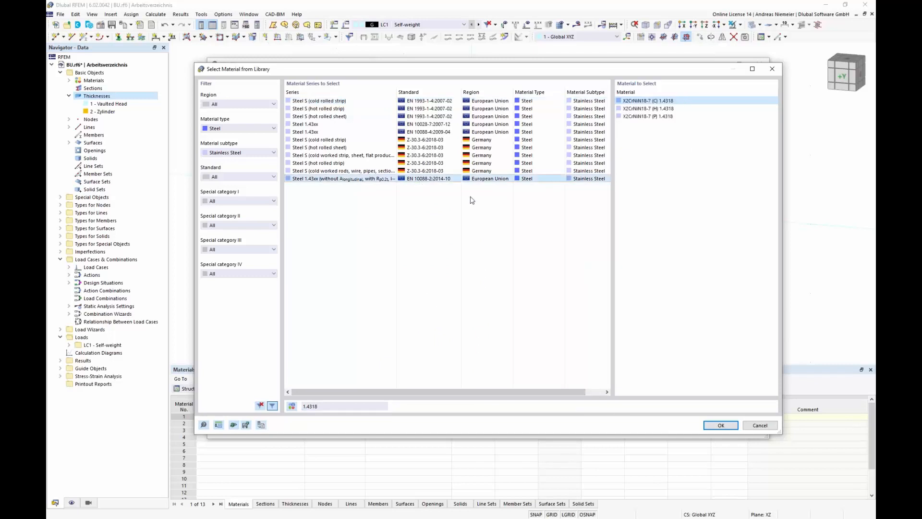
{"action": "left_click", "coordinate": [652, 117]}
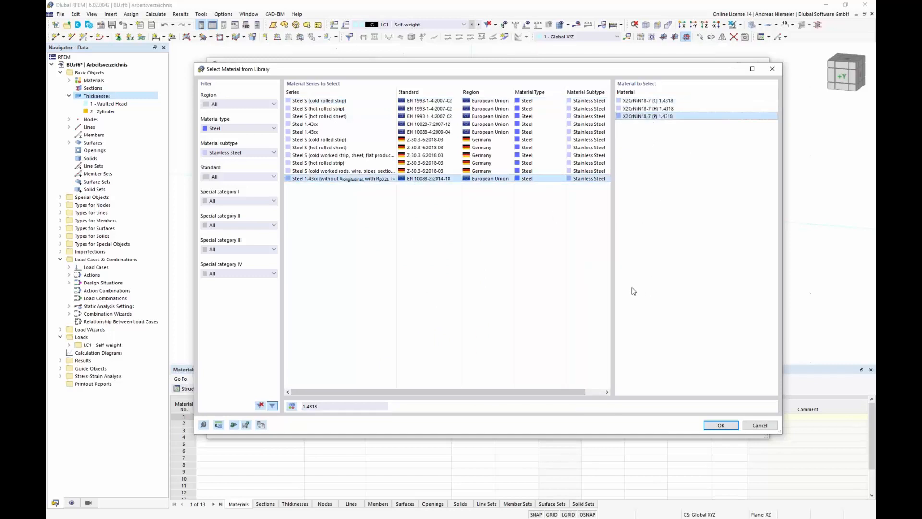
Step: Check the chosen steel's strength values and assign it to both the Vaulted Head and Zylinder thicknesses
{"action": "left_click", "coordinate": [293, 407]}
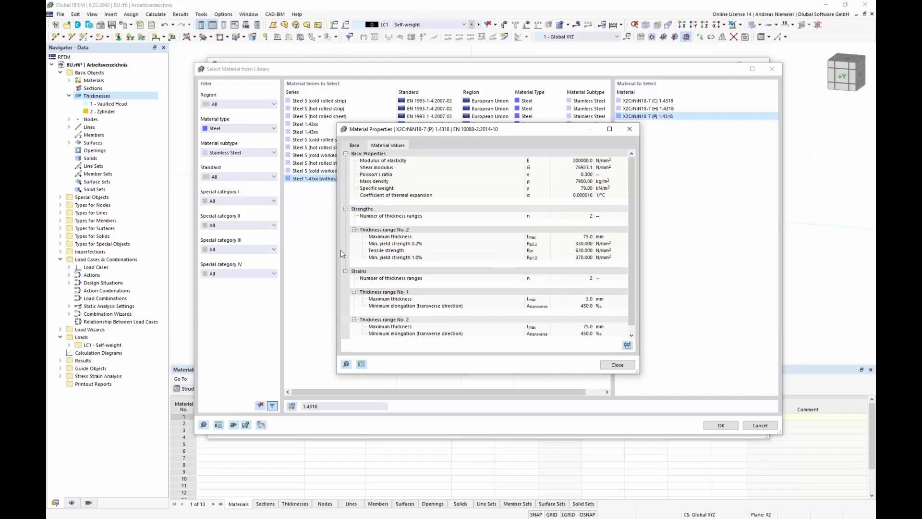
{"action": "left_click", "coordinate": [484, 244]}
{"action": "left_click", "coordinate": [617, 365]}
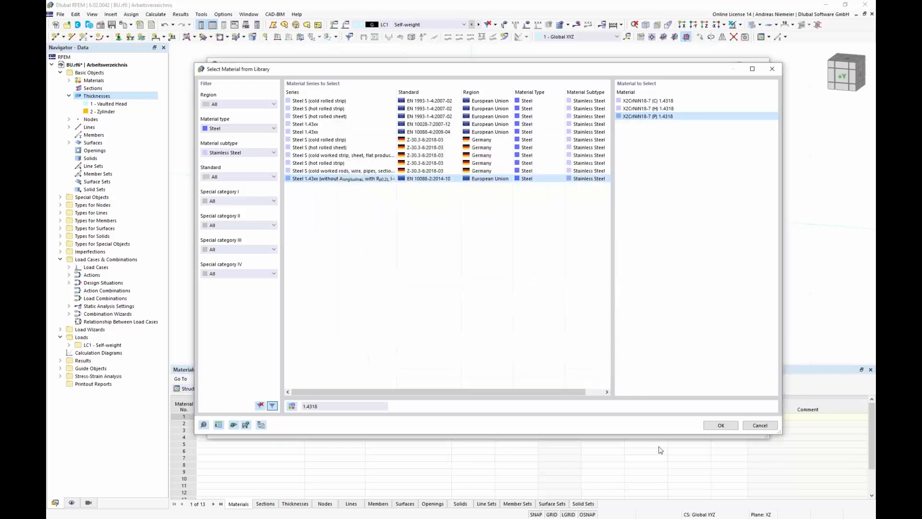
{"action": "left_click", "coordinate": [720, 425]}
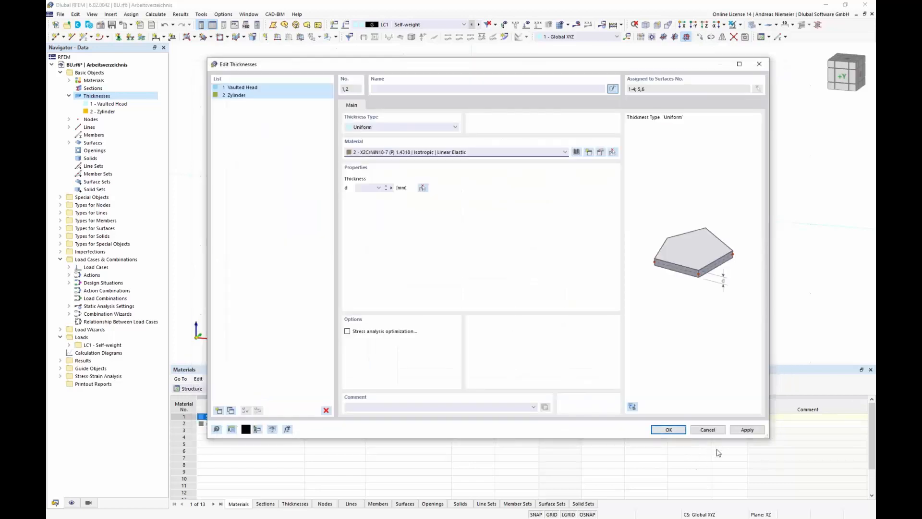
{"action": "left_click", "coordinate": [678, 432]}
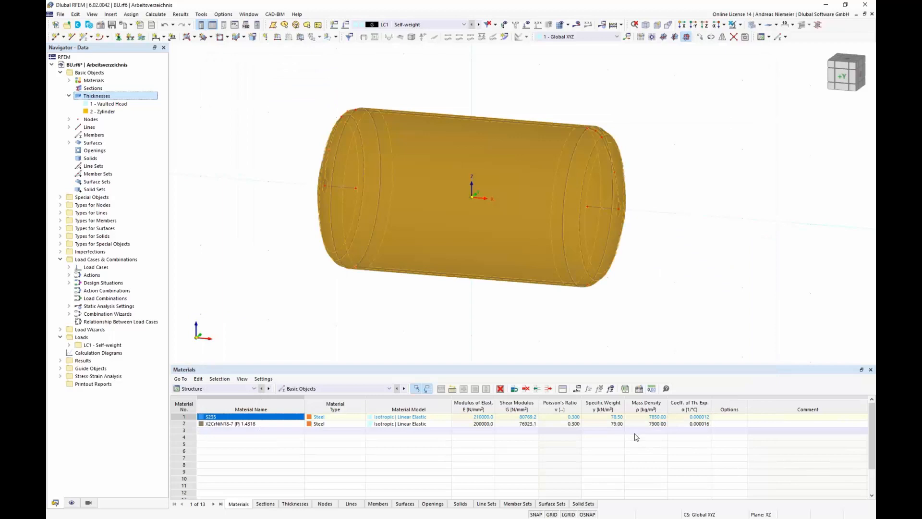
Step: Clear the thickness selection and examine the finished vessel shell from different angles
{"action": "left_click", "coordinate": [304, 304]}
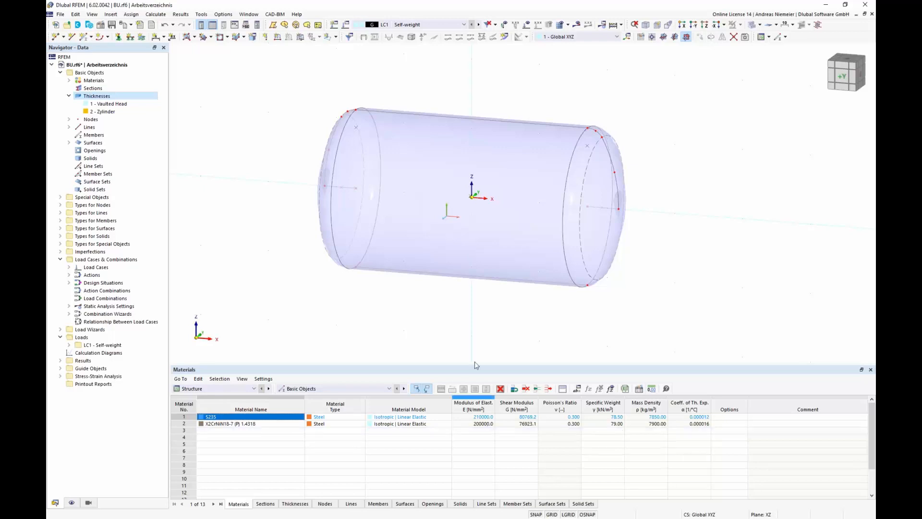
{"action": "scroll", "coordinate": [370, 318], "scroll_direction": "down", "scroll_amount": 1}
{"action": "middle_click_drag", "start_coordinate": [357, 317], "coordinate": [461, 269], "text": "ctrl"}
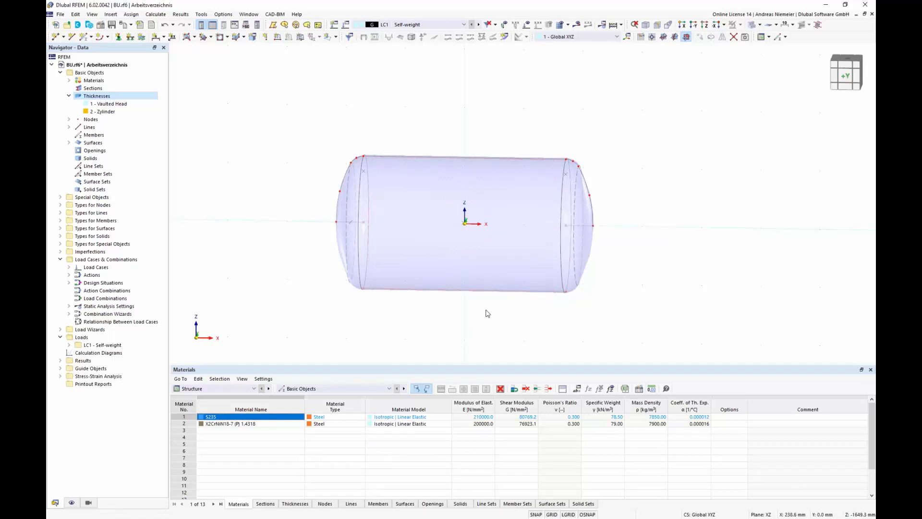
{"action": "scroll", "coordinate": [652, 220], "scroll_direction": "up", "scroll_amount": 1}
{"action": "middle_click_drag", "start_coordinate": [653, 220], "coordinate": [540, 222], "text": "ctrl"}
{"action": "scroll", "coordinate": [542, 224], "scroll_direction": "down", "scroll_amount": 1}
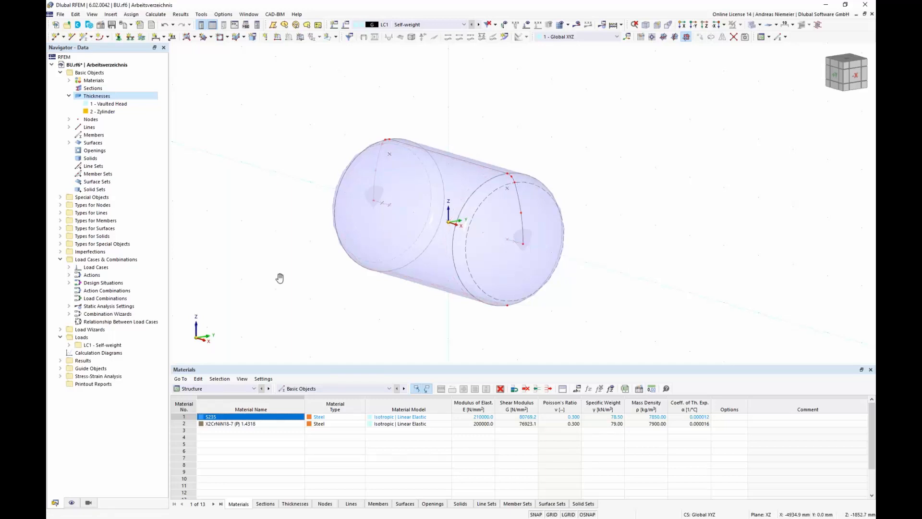
{"action": "middle_click_drag", "start_coordinate": [278, 273], "coordinate": [413, 315], "text": "ctrl"}
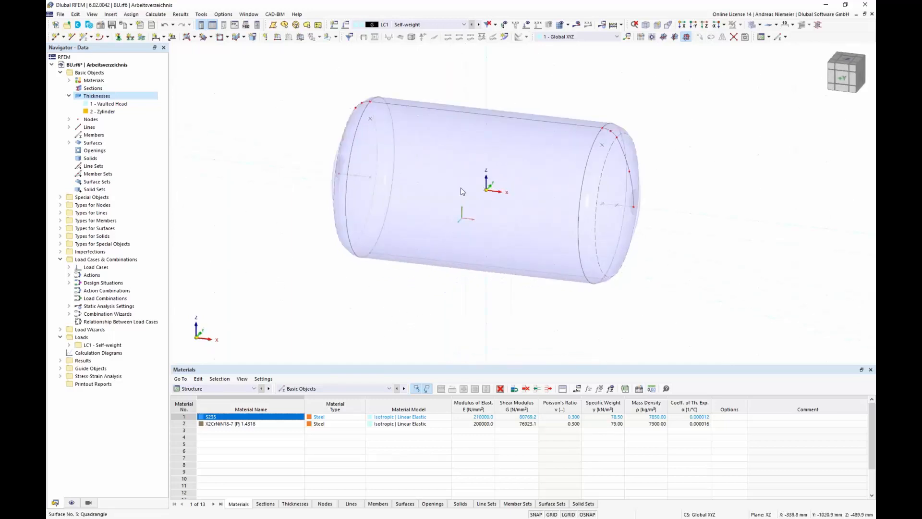
{"action": "scroll", "coordinate": [468, 177], "scroll_direction": "up", "scroll_amount": 2}
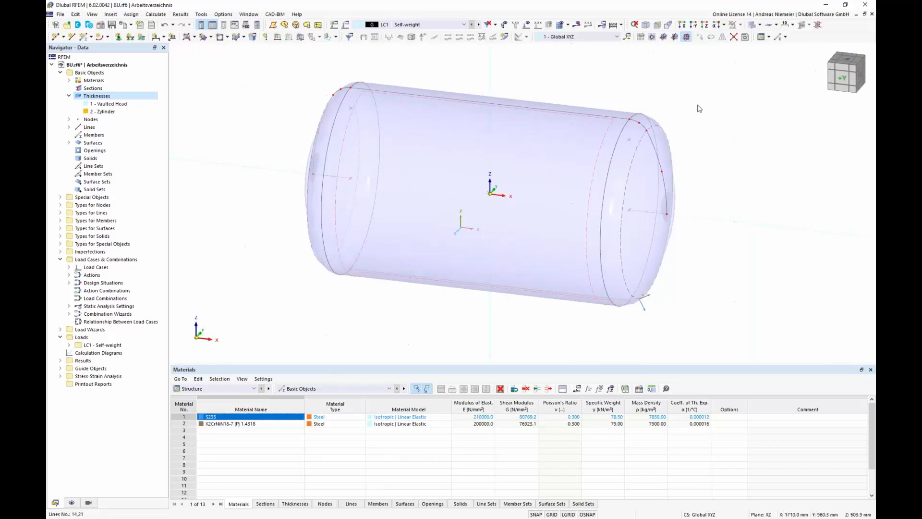
Step: Display the vessel as a wireframe model
{"action": "left_click", "coordinate": [760, 25]}
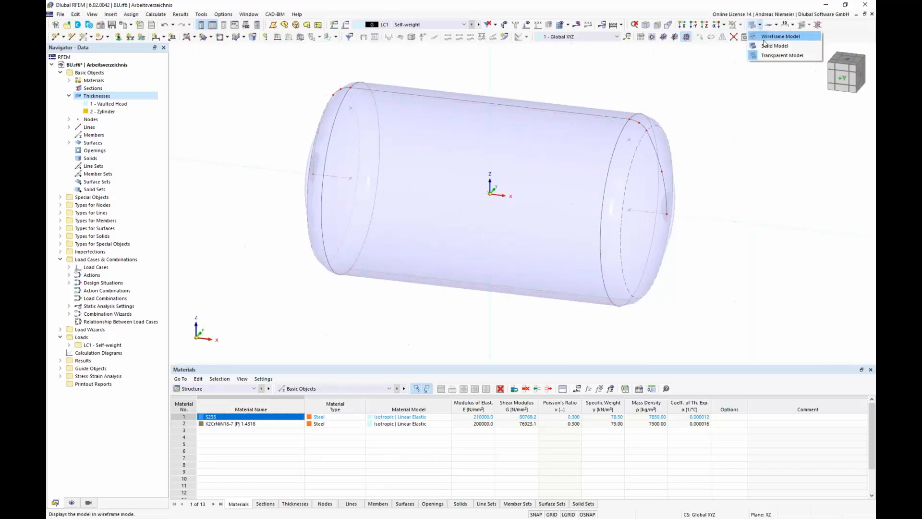
{"action": "left_click", "coordinate": [771, 39]}
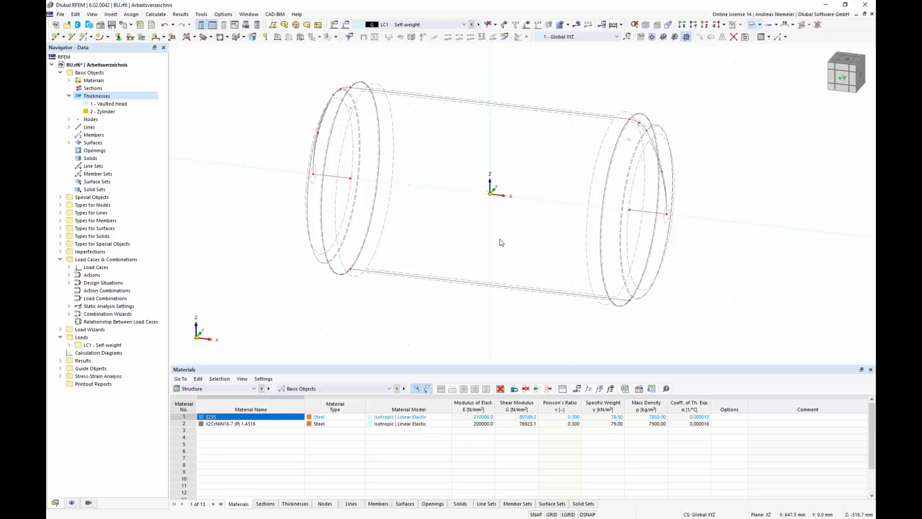
{"action": "scroll", "coordinate": [498, 240], "scroll_direction": "down", "scroll_amount": 3}
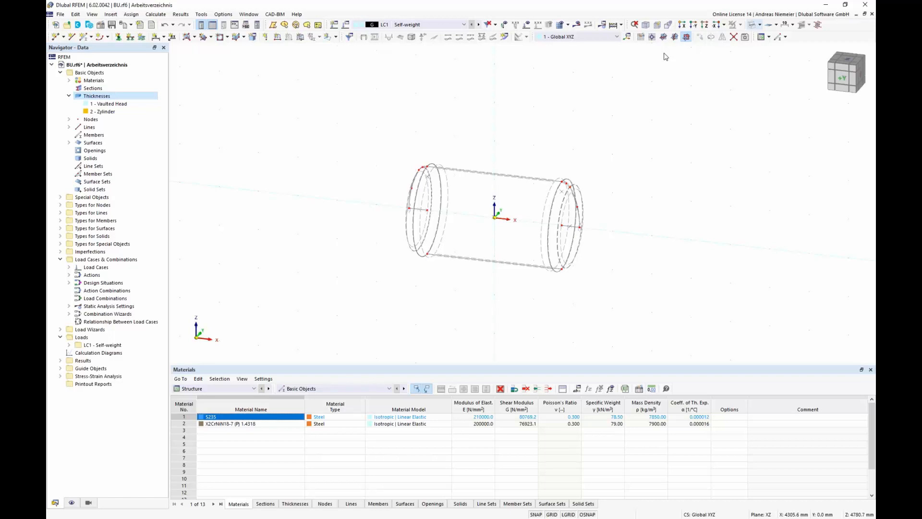
Step: Set the work plane's grid point spacing to b = 150 mm and h = 200 mm
{"action": "left_click", "coordinate": [641, 37]}
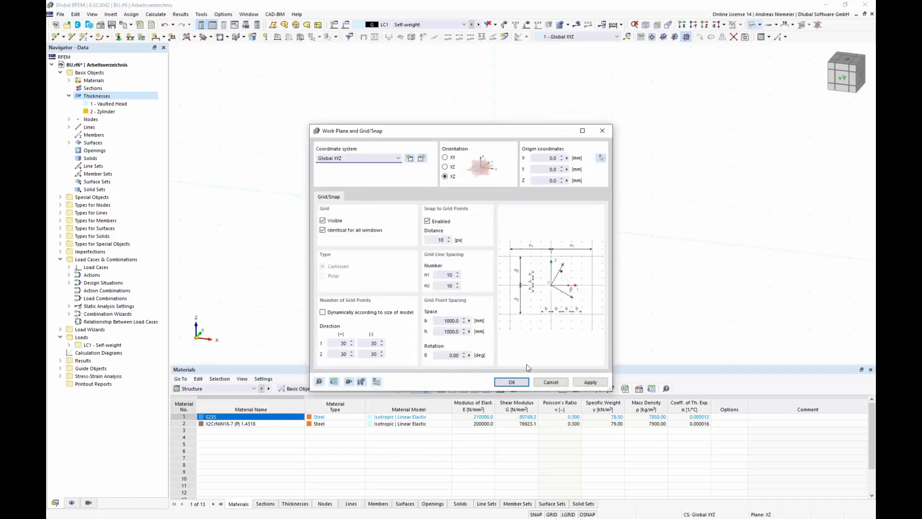
{"action": "left_click_drag", "start_coordinate": [434, 321], "coordinate": [493, 322]}
{"action": "type", "text": "150"}
{"action": "key", "text": "Tab"}
{"action": "type", "text": "200"}
{"action": "left_click", "coordinate": [512, 382]}
Step: Start a new elliptical arc line and place its control point P1 at X 0, Y 0, Z -200 mm
{"action": "scroll", "coordinate": [514, 221], "scroll_direction": "up", "scroll_amount": 2}
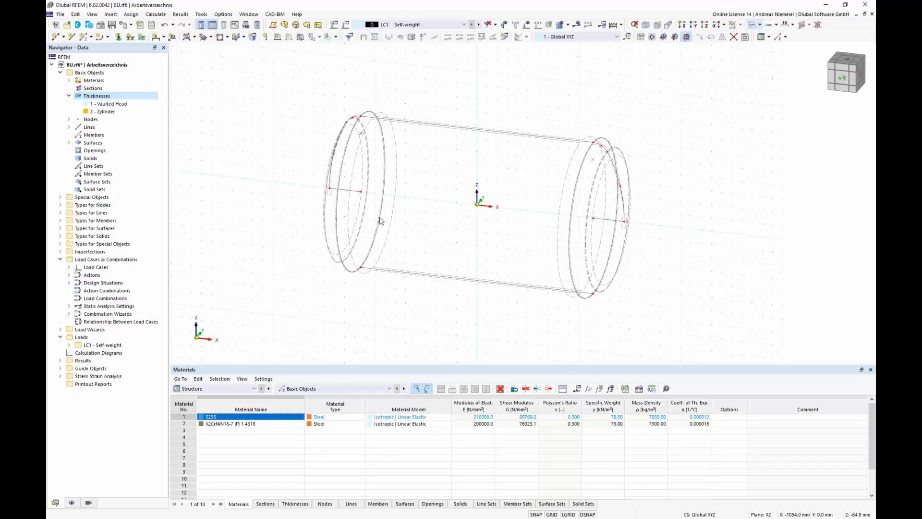
{"action": "left_click", "coordinate": [68, 127]}
{"action": "right_click", "coordinate": [90, 127]}
{"action": "mouse_move", "coordinate": [114, 142]}
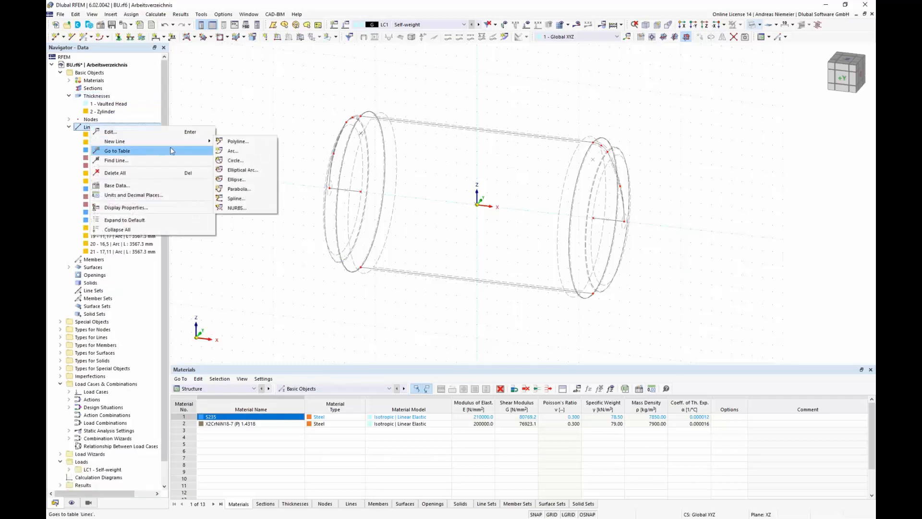
{"action": "left_click", "coordinate": [243, 171]}
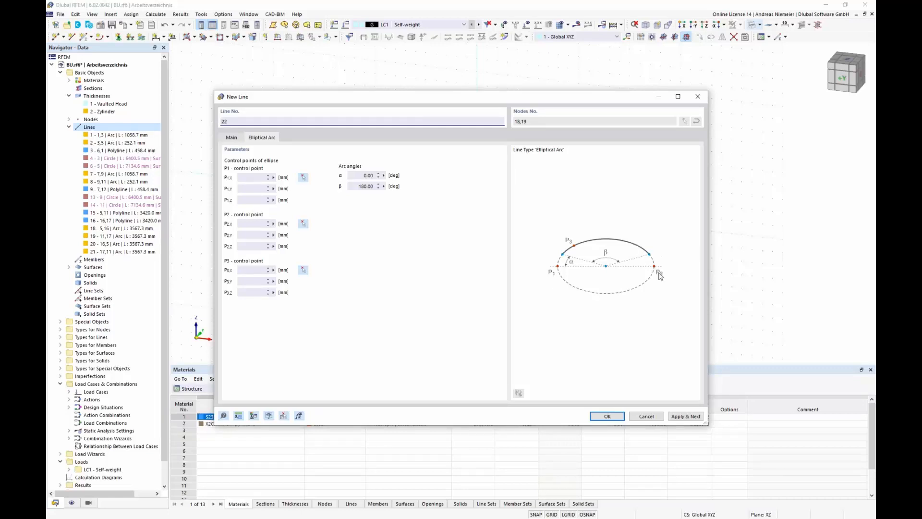
{"action": "left_click", "coordinate": [303, 177]}
{"action": "scroll", "coordinate": [494, 250], "scroll_direction": "up", "scroll_amount": 3}
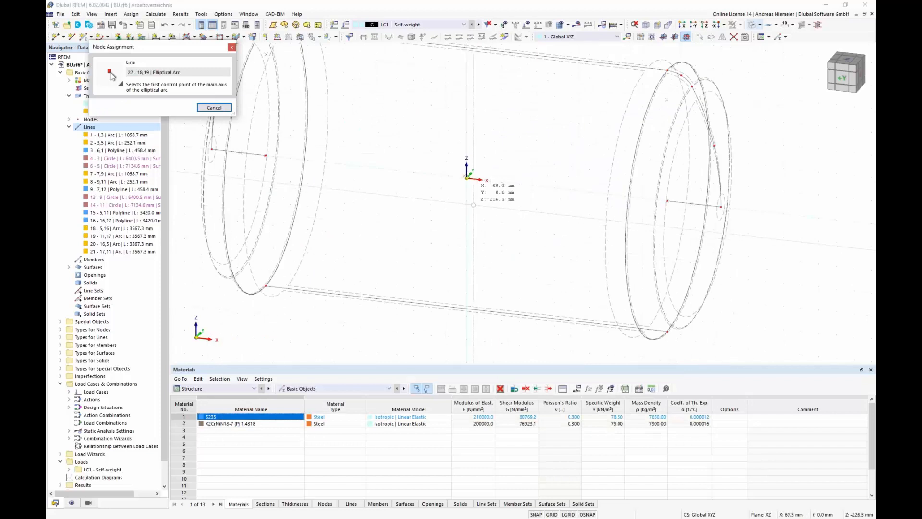
{"action": "left_click", "coordinate": [467, 200]}
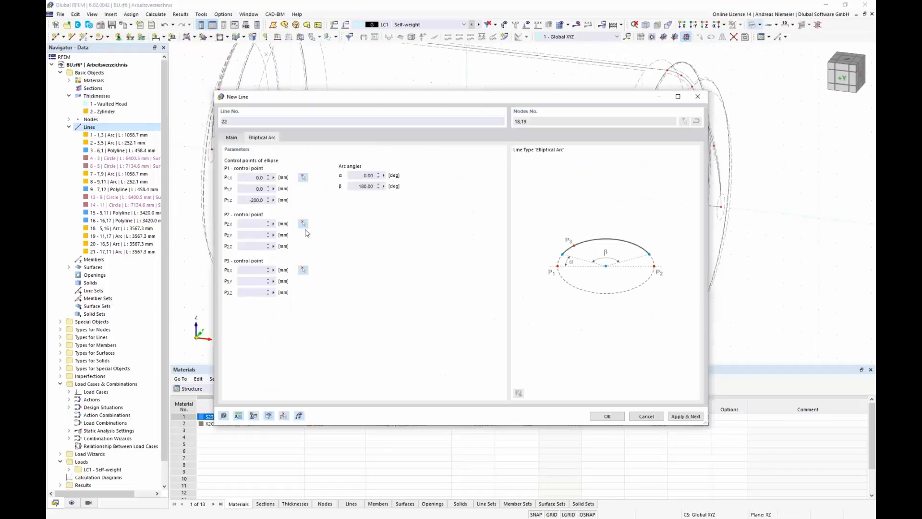
Step: Place P2 at 0, 0, 200 mm and P3 at 150, 0, 0 mm and create the elliptical arc
{"action": "left_click", "coordinate": [304, 225]}
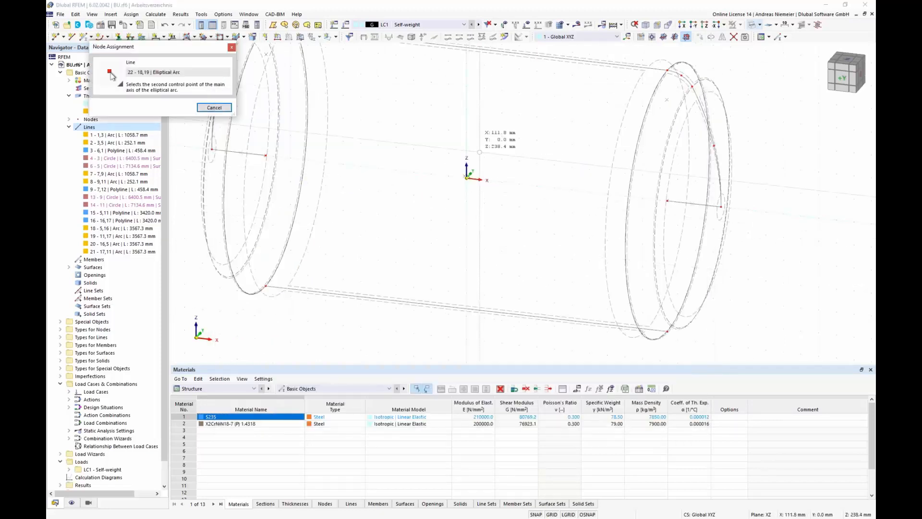
{"action": "left_click", "coordinate": [467, 150]}
{"action": "left_click", "coordinate": [304, 270]}
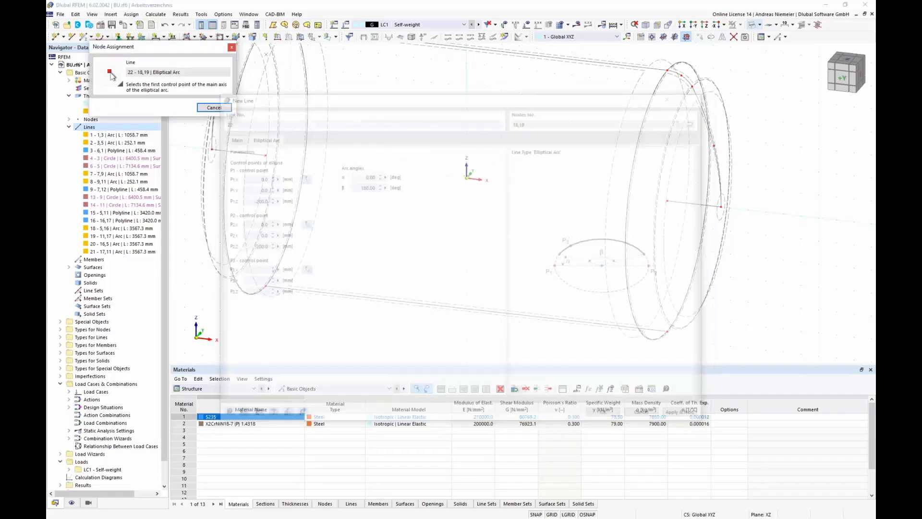
{"action": "left_click", "coordinate": [488, 191]}
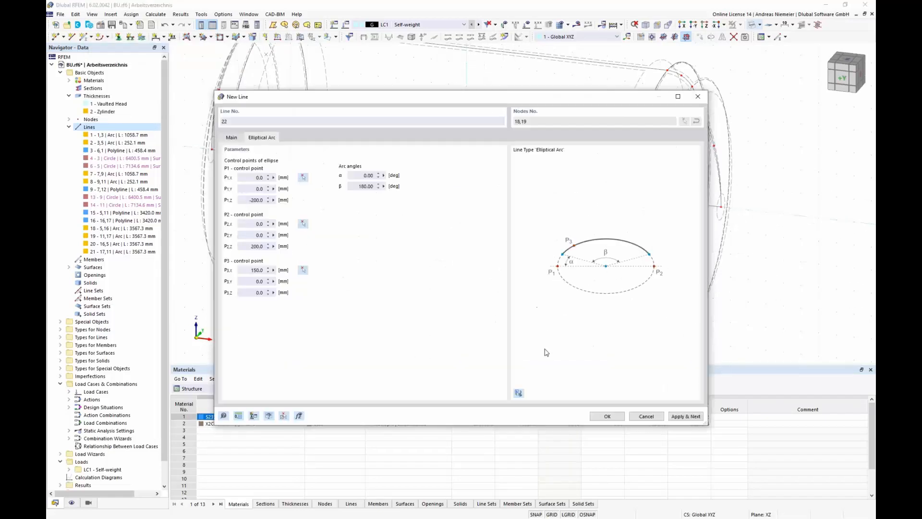
{"action": "left_click", "coordinate": [607, 416]}
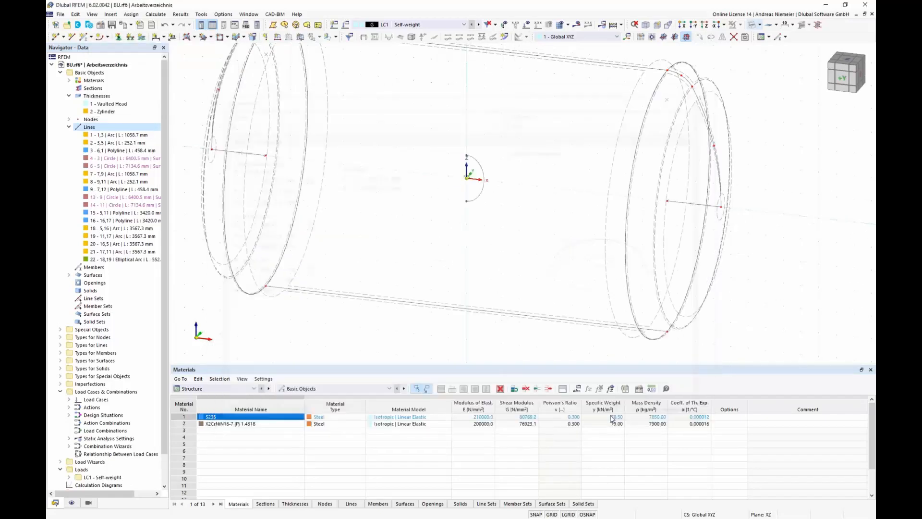
Step: Mirror a copy of the elliptical arc about the YZ plane through the origin to close the ellipse
{"action": "scroll", "coordinate": [438, 163], "scroll_direction": "up", "scroll_amount": 3}
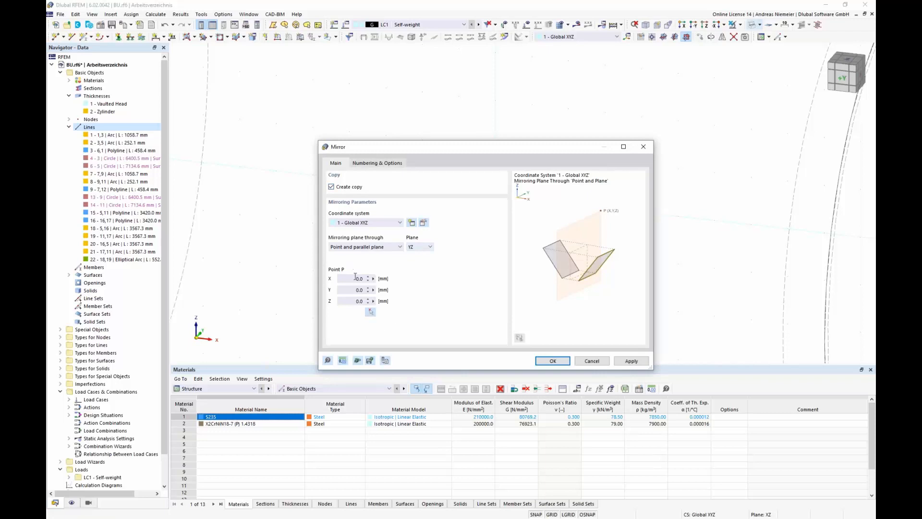
{"action": "left_click", "coordinate": [552, 360]}
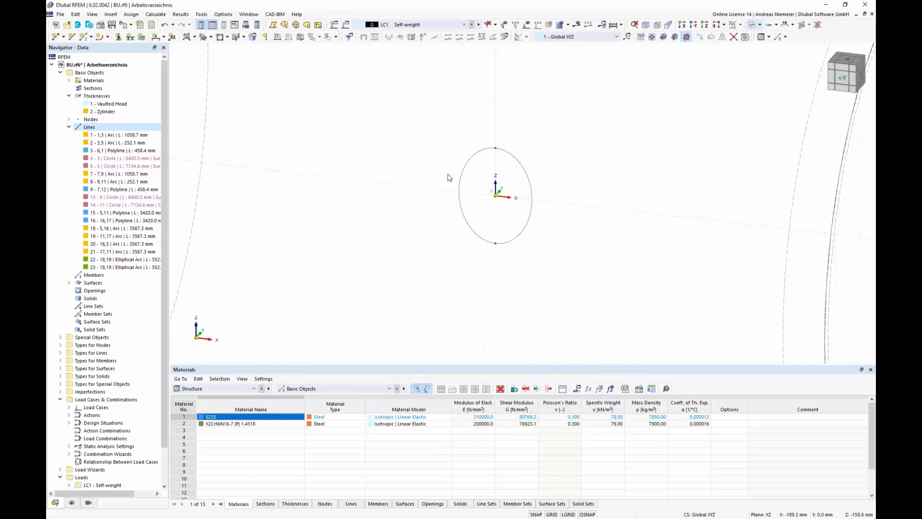
{"action": "scroll", "coordinate": [397, 219], "scroll_direction": "down", "scroll_amount": 5}
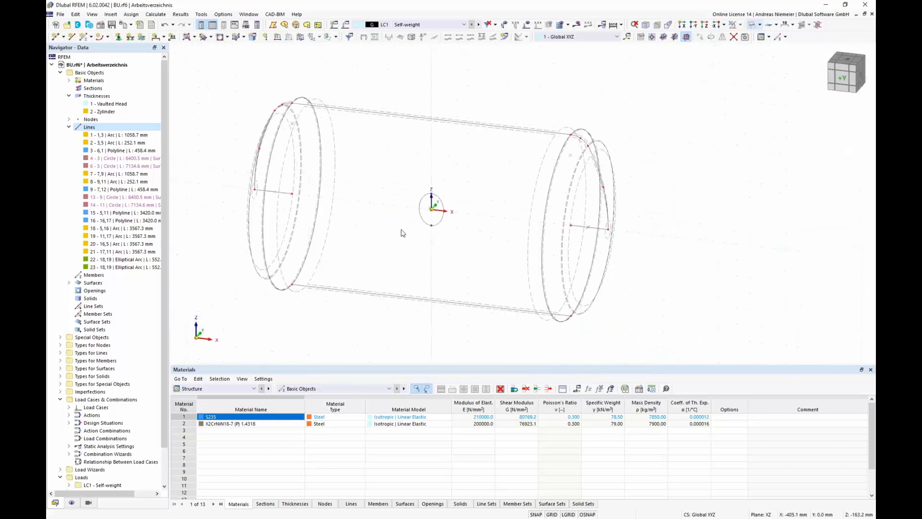
Step: Set up a single-step copy of the closed ellipse with displacement X 0, Y 150 mm and Z 0
{"action": "middle_click_drag", "start_coordinate": [402, 233], "coordinate": [429, 208], "text": "ctrl"}
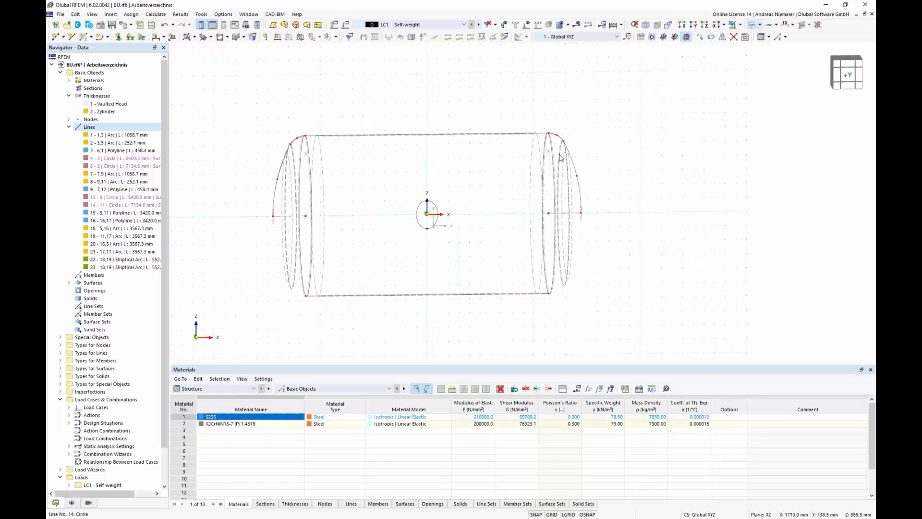
{"action": "middle_click_drag", "start_coordinate": [559, 157], "coordinate": [418, 207], "text": "ctrl"}
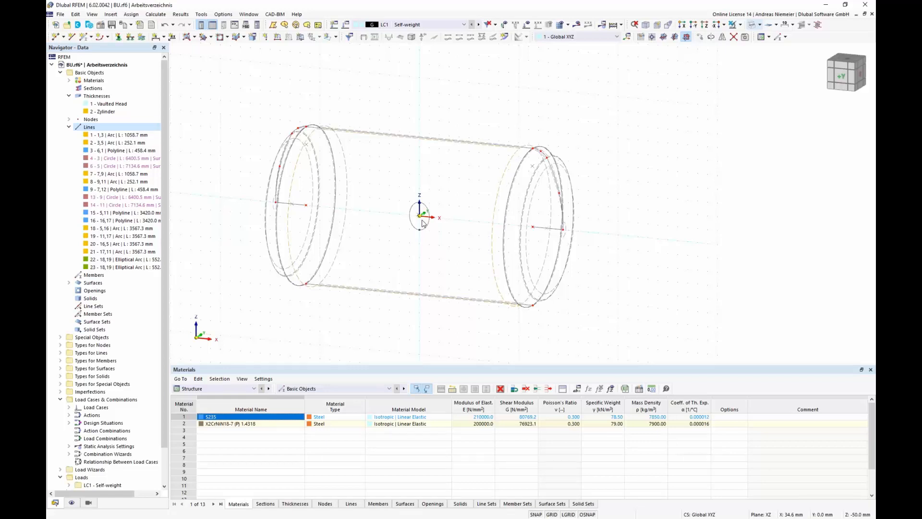
{"action": "scroll", "coordinate": [433, 208], "scroll_direction": "up", "scroll_amount": 5}
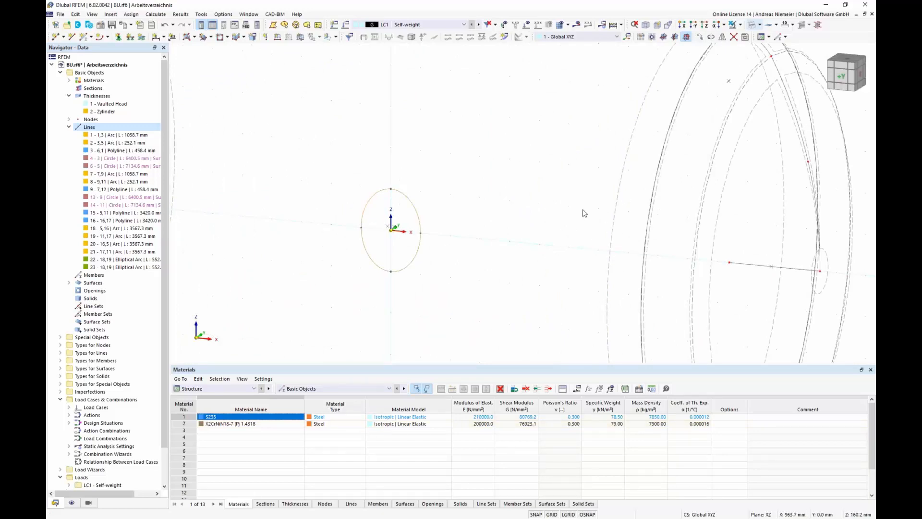
{"action": "left_click", "coordinate": [700, 38]}
{"action": "left_click_drag", "start_coordinate": [451, 147], "coordinate": [640, 118]}
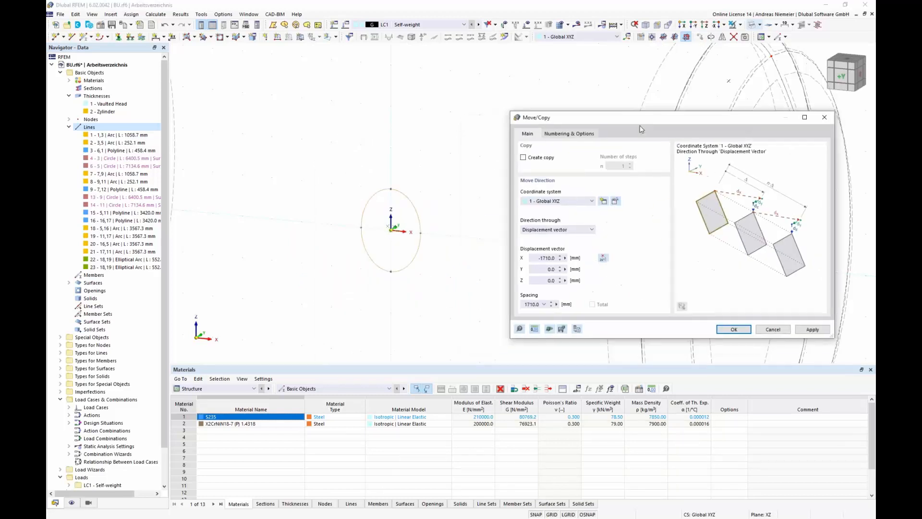
{"action": "left_click", "coordinate": [523, 158]}
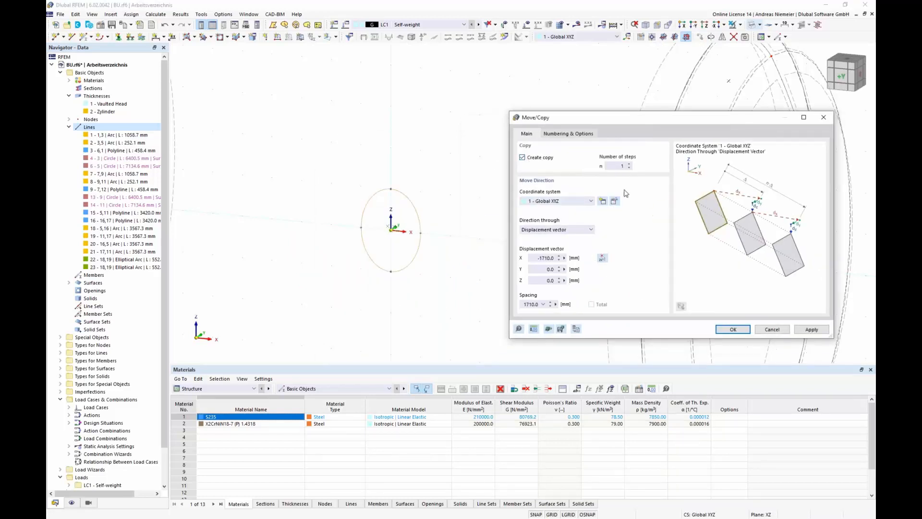
{"action": "left_click_drag", "start_coordinate": [533, 260], "coordinate": [576, 257]}
{"action": "type", "text": "0"}
{"action": "key", "text": "Tab"}
{"action": "left_click", "coordinate": [579, 137]}
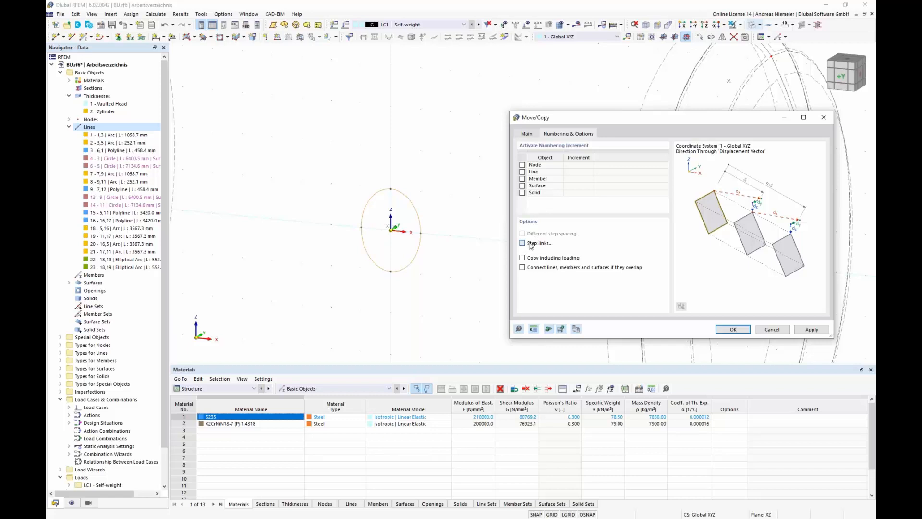
Step: Enable step links for the copy, link the lines with a surface, and start a new template surface
{"action": "left_click", "coordinate": [530, 246]}
{"action": "left_click", "coordinate": [531, 211]}
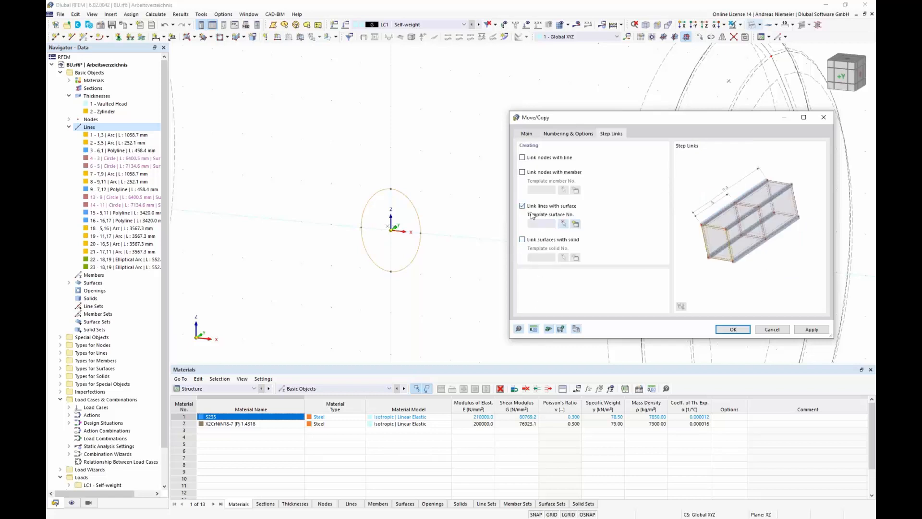
{"action": "left_click", "coordinate": [575, 224]}
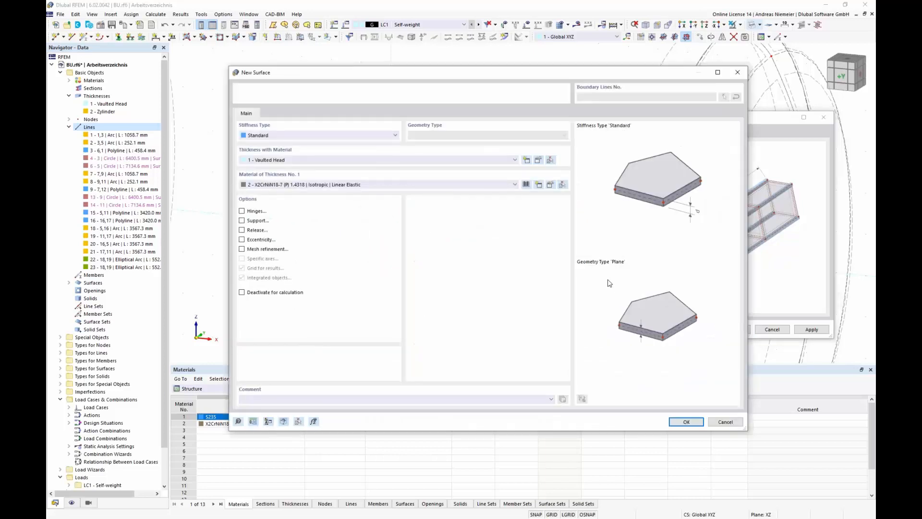
Step: Give the template surface a new thickness named Manhole in X2CrNiN18-7 (P) 1.4318, 20 mm, and carry out the copy
{"action": "left_click", "coordinate": [527, 160]}
{"action": "left_click", "coordinate": [613, 90]}
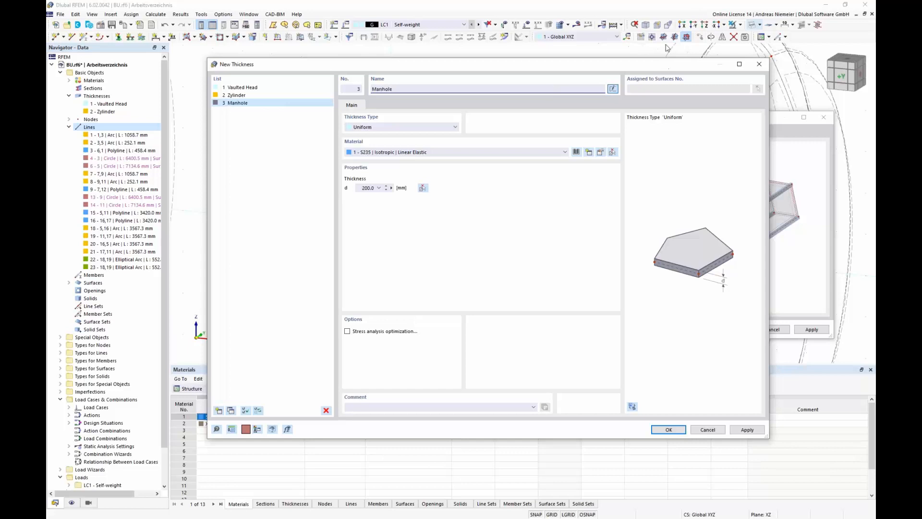
{"action": "left_click", "coordinate": [374, 153]}
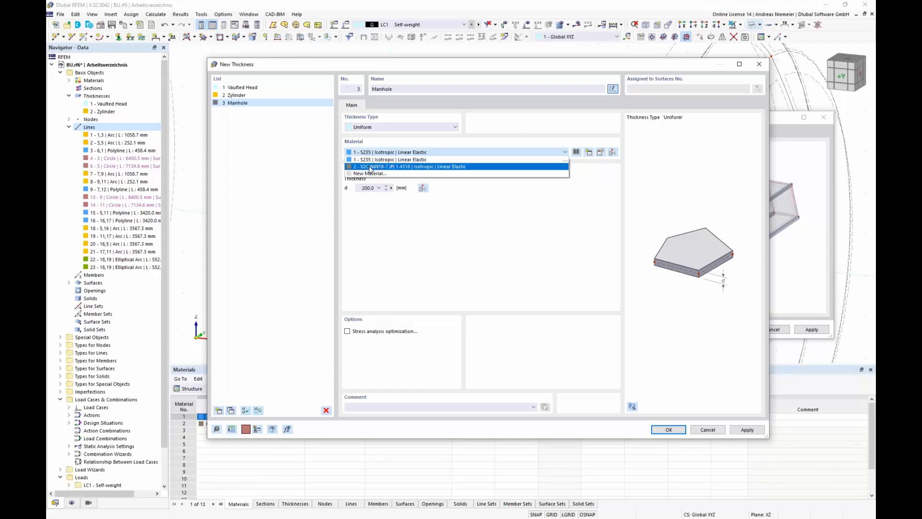
{"action": "left_click", "coordinate": [370, 167]}
{"action": "left_click", "coordinate": [360, 188]}
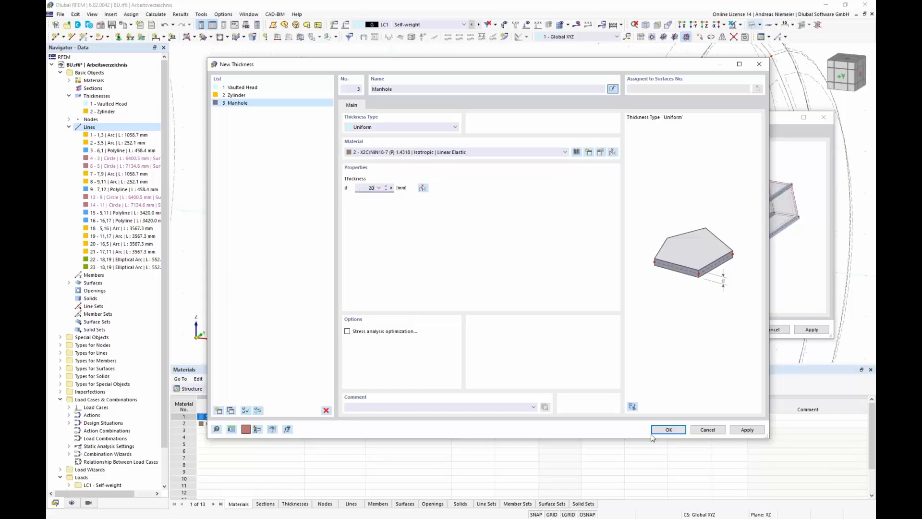
{"action": "left_click", "coordinate": [665, 430]}
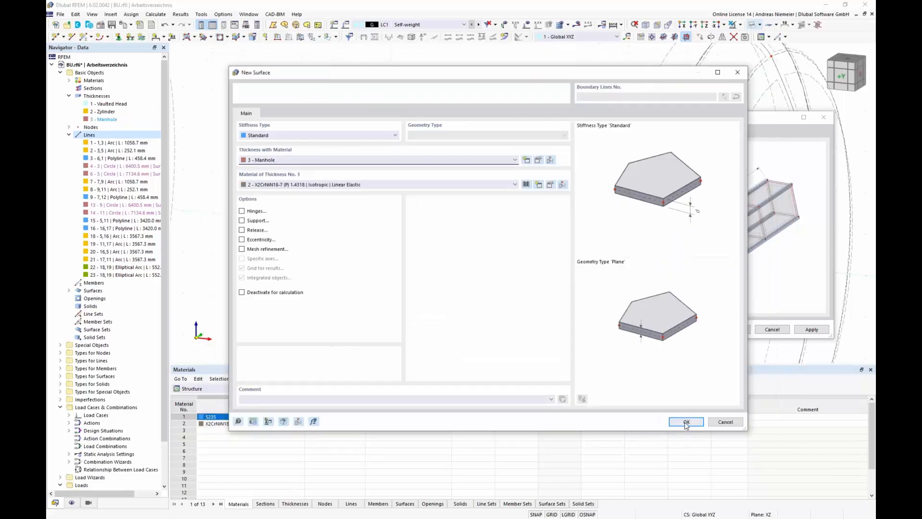
{"action": "left_click", "coordinate": [687, 421]}
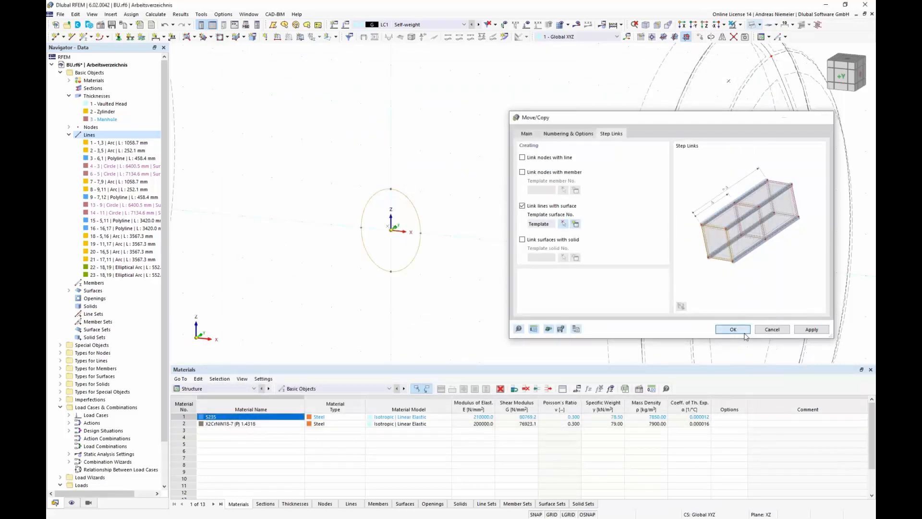
{"action": "left_click", "coordinate": [734, 330]}
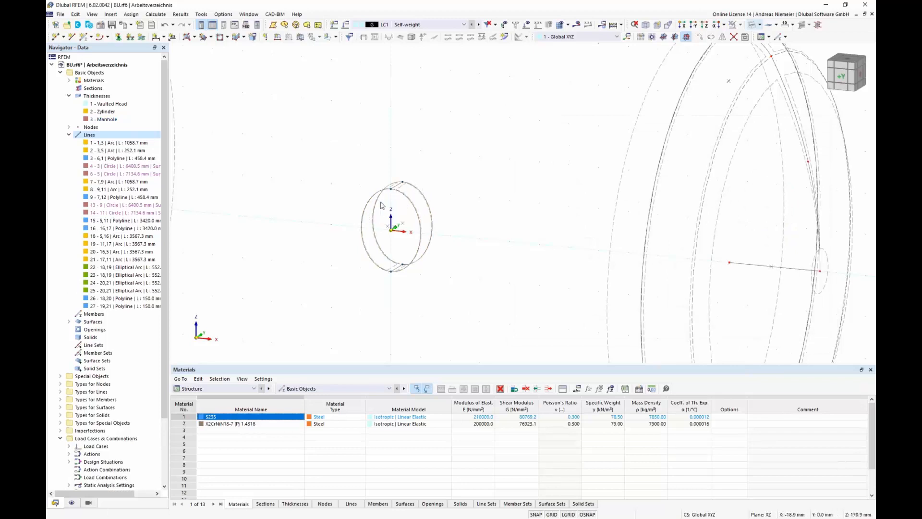
Step: Examine the manhole inside the vessel as a transparent model, and return to the wireframe model
{"action": "scroll", "coordinate": [463, 197], "scroll_direction": "down", "scroll_amount": 4}
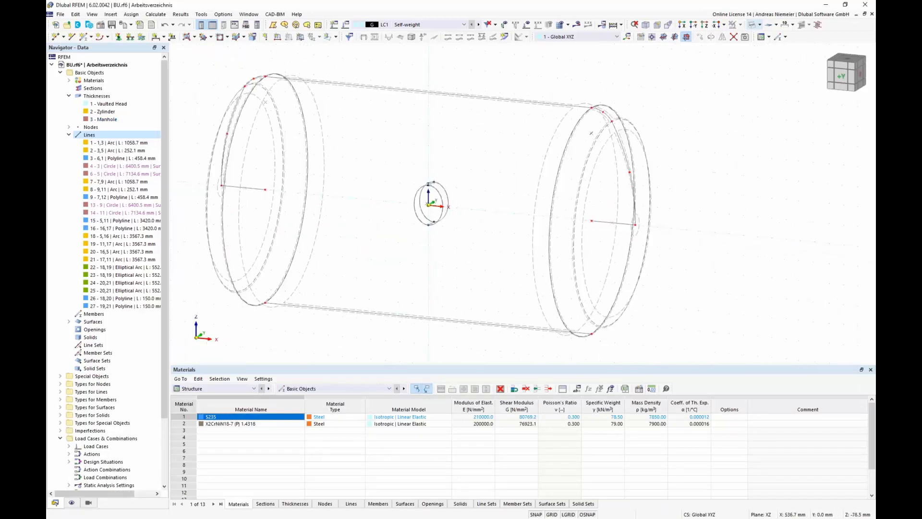
{"action": "middle_click_drag", "start_coordinate": [479, 218], "coordinate": [439, 227], "text": "ctrl"}
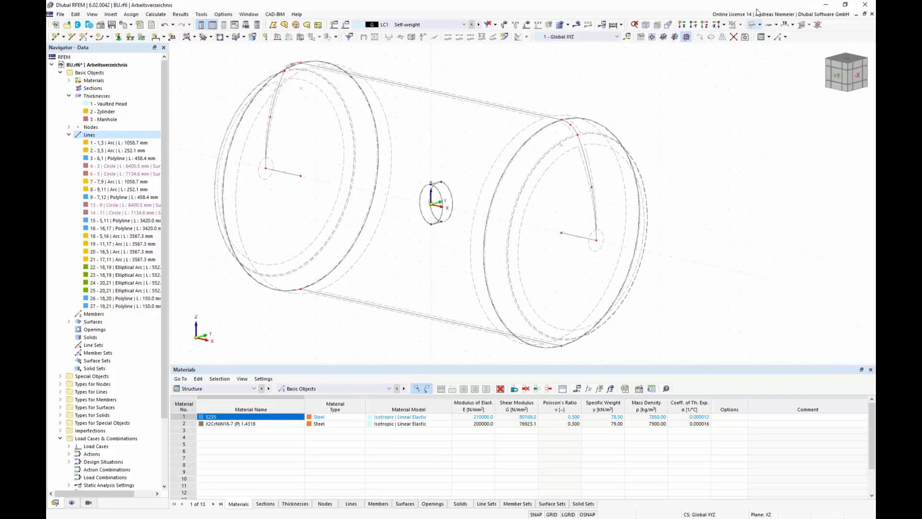
{"action": "left_click", "coordinate": [759, 25]}
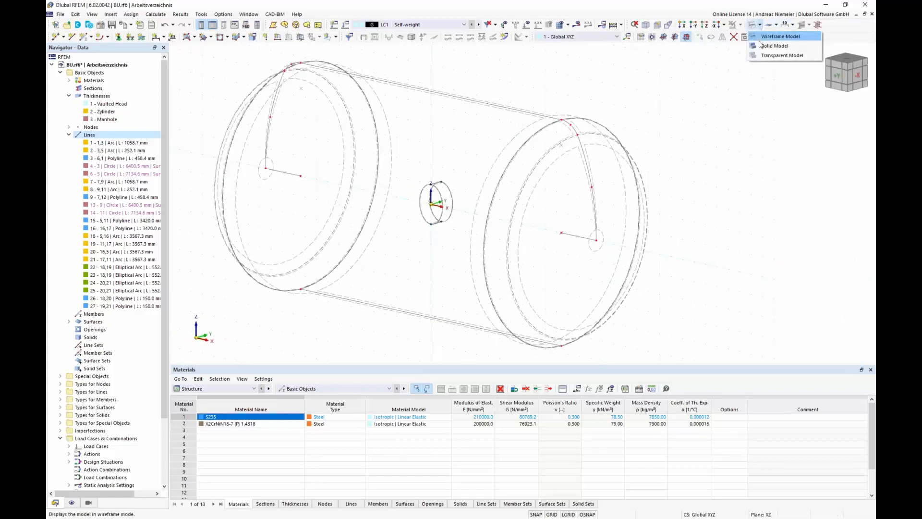
{"action": "left_click", "coordinate": [768, 56]}
{"action": "middle_click_drag", "start_coordinate": [675, 274], "coordinate": [626, 261], "text": "ctrl"}
{"action": "middle_click_drag", "start_coordinate": [354, 299], "coordinate": [395, 299], "text": "ctrl"}
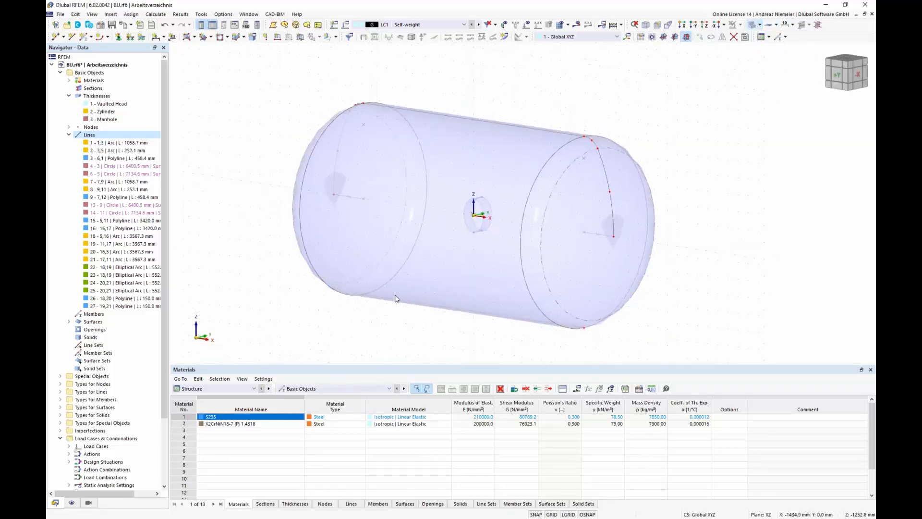
{"action": "left_click", "coordinate": [759, 24]}
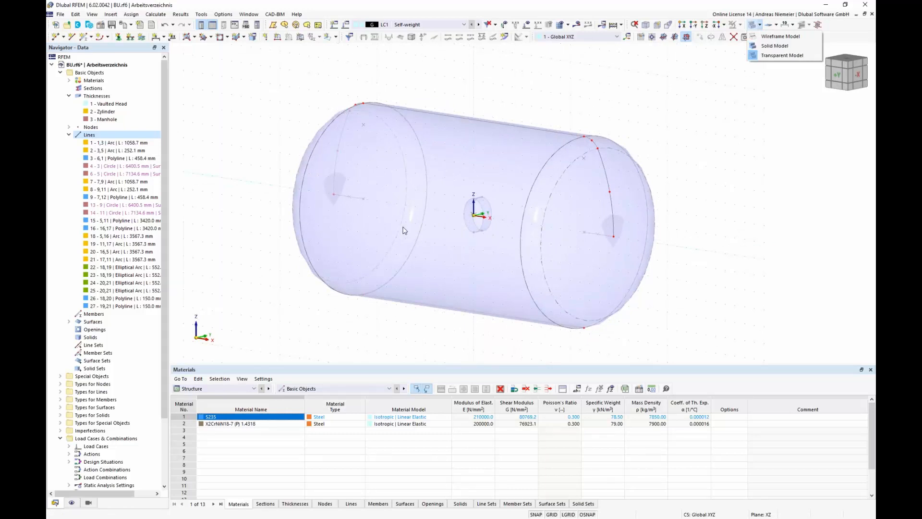
{"action": "left_click", "coordinate": [779, 37]}
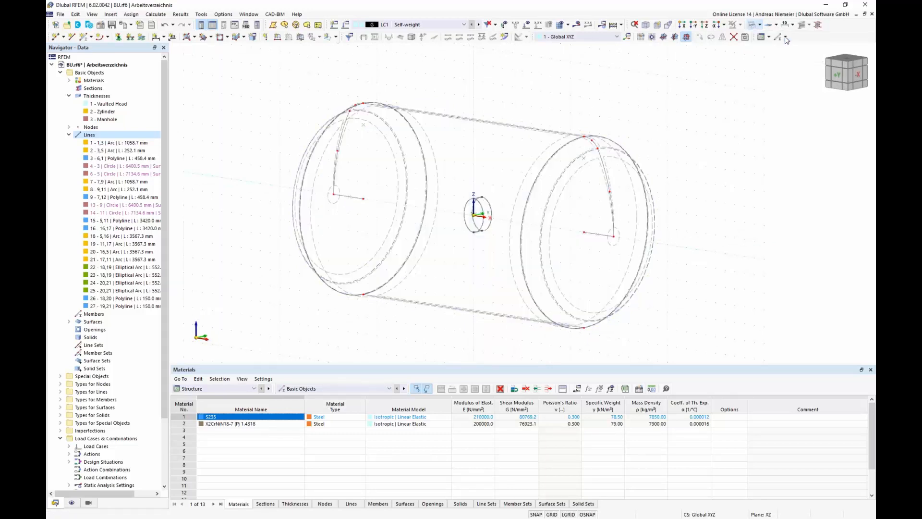
Step: Set the work plane to YZ and draw a single line from the origin to Y -4200 mm
{"action": "left_click", "coordinate": [675, 37]}
{"action": "scroll", "coordinate": [434, 268], "scroll_direction": "down", "scroll_amount": 2}
{"action": "left_click", "coordinate": [71, 37]}
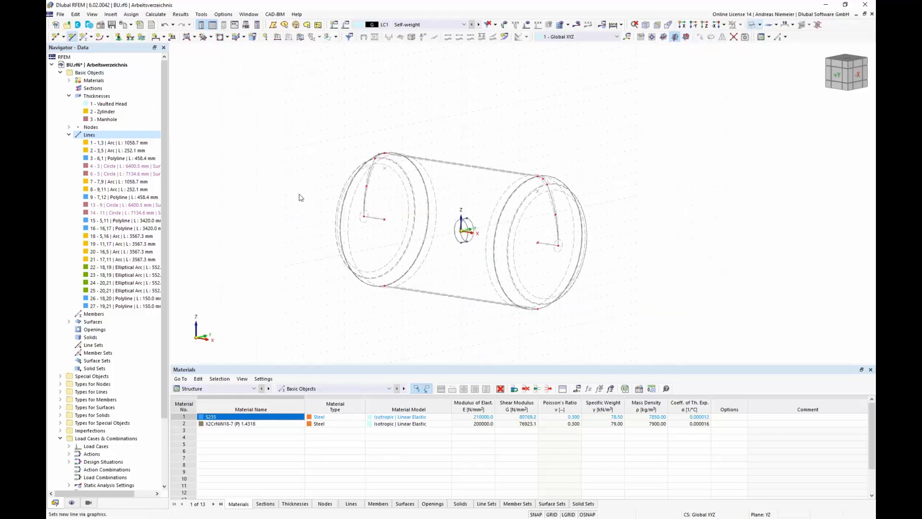
{"action": "scroll", "coordinate": [466, 240], "scroll_direction": "up", "scroll_amount": 3}
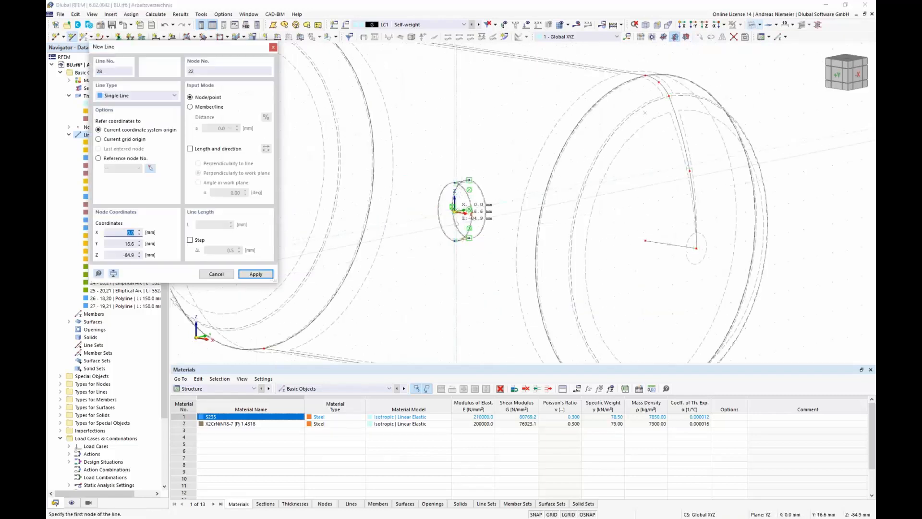
{"action": "scroll", "coordinate": [455, 197], "scroll_direction": "up", "scroll_amount": 2}
{"action": "left_click", "coordinate": [453, 191]}
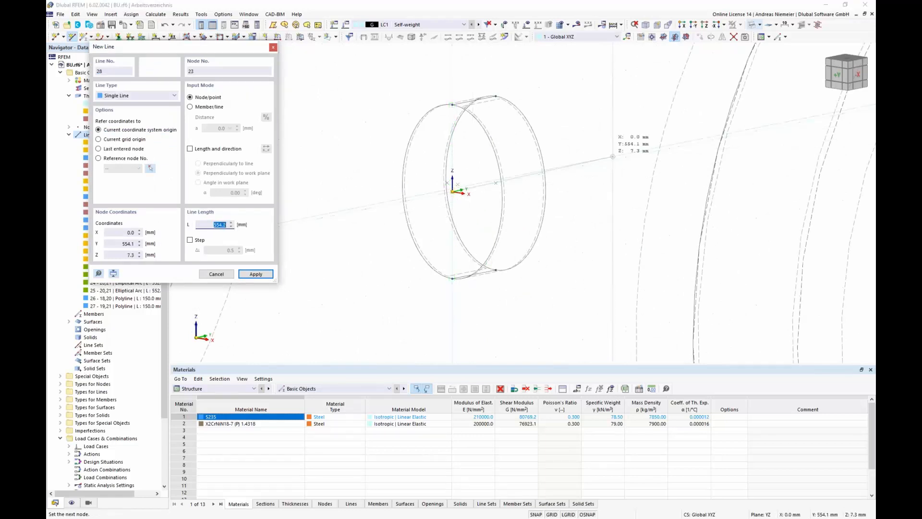
{"action": "scroll", "coordinate": [614, 162], "scroll_direction": "down", "scroll_amount": 3}
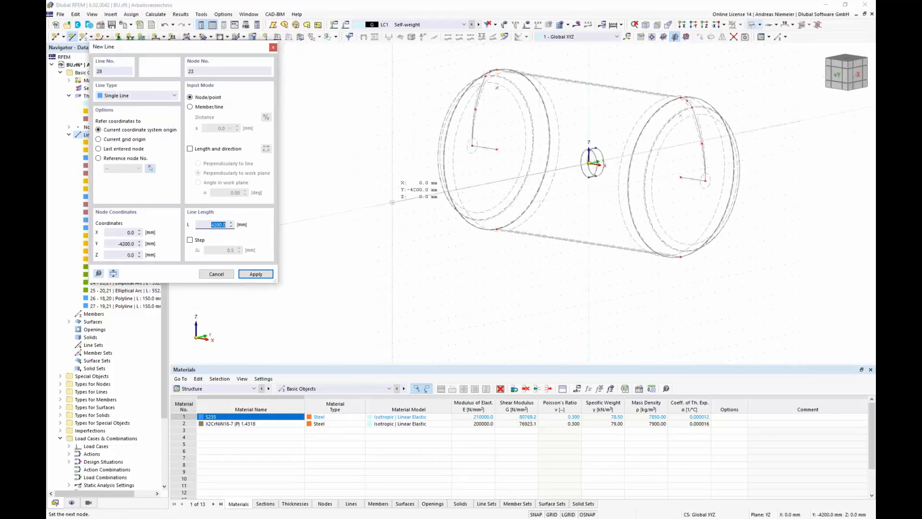
{"action": "left_click", "coordinate": [392, 202]}
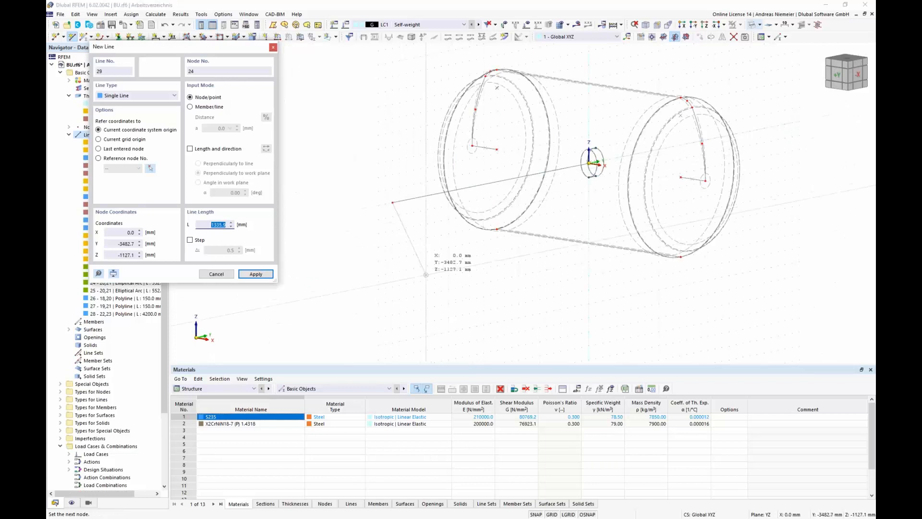
{"action": "key", "text": "Escape"}
Step: Connect the auxiliary line with the cylindrical shell to create the intersection node, and delete both resulting line segments
{"action": "middle_click_drag", "start_coordinate": [439, 274], "coordinate": [484, 286], "text": "ctrl"}
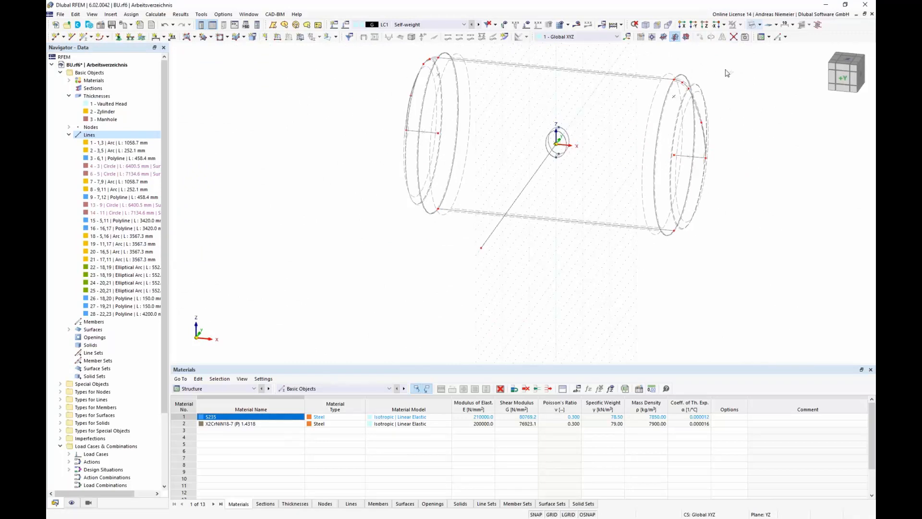
{"action": "left_click_drag", "start_coordinate": [557, 279], "coordinate": [495, 164]}
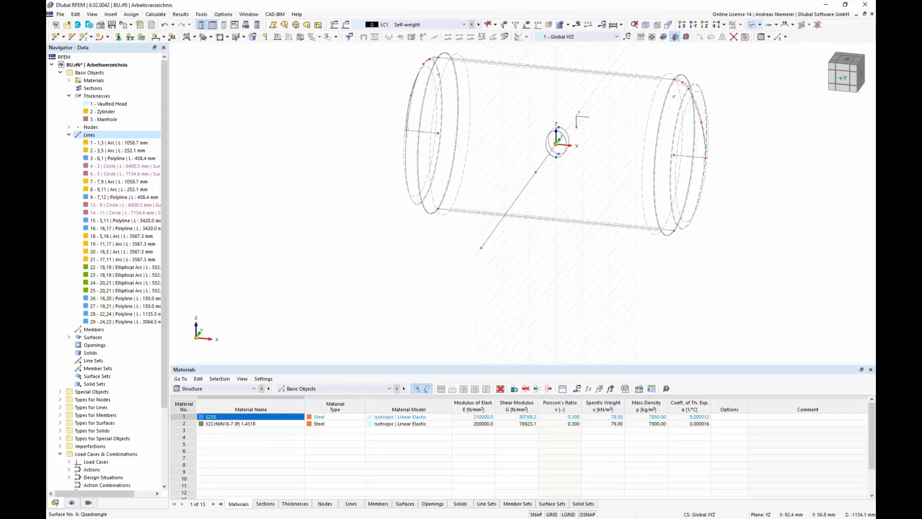
{"action": "left_click_drag", "start_coordinate": [518, 254], "coordinate": [458, 230]}
{"action": "key", "text": "Delete"}
{"action": "scroll", "coordinate": [545, 164], "scroll_direction": "up", "scroll_amount": 2}
{"action": "left_click", "coordinate": [545, 162]}
{"action": "key", "text": "Delete"}
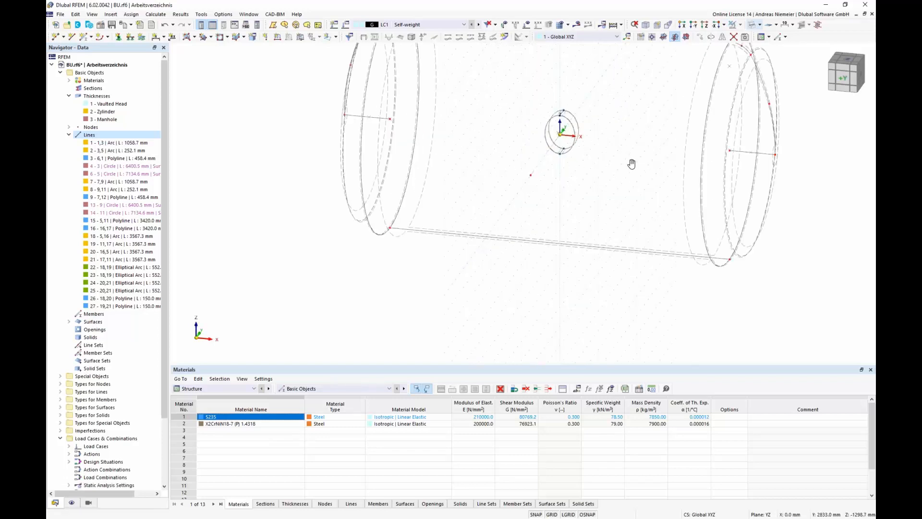
Step: Create a node between two points at 50% of the distance from the origin to 0, 150, 0 mm
{"action": "middle_click_drag", "start_coordinate": [633, 165], "coordinate": [590, 214]}
{"action": "middle_click_drag", "start_coordinate": [590, 214], "coordinate": [585, 205], "text": "ctrl"}
{"action": "scroll", "coordinate": [545, 210], "scroll_direction": "up", "scroll_amount": 2}
{"action": "scroll", "coordinate": [546, 212], "scroll_direction": "up", "scroll_amount": 2}
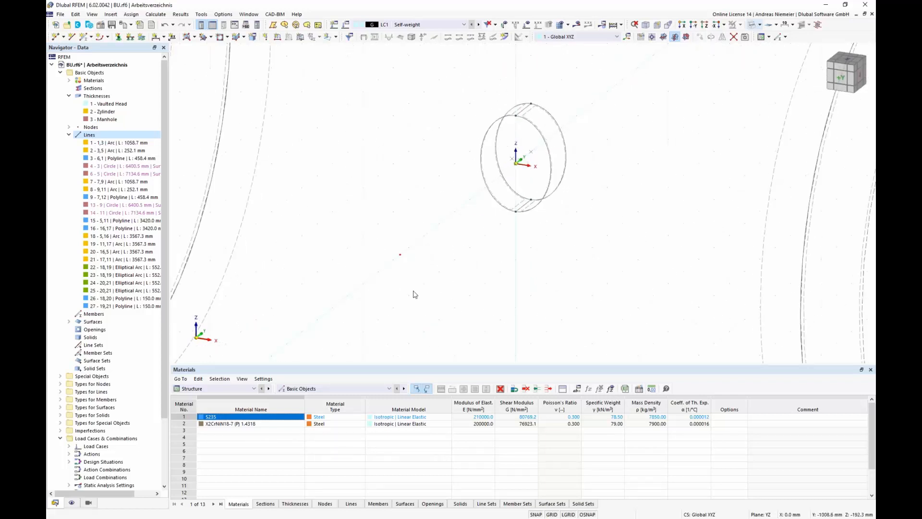
{"action": "left_click", "coordinate": [63, 37]}
{"action": "left_click", "coordinate": [88, 67]}
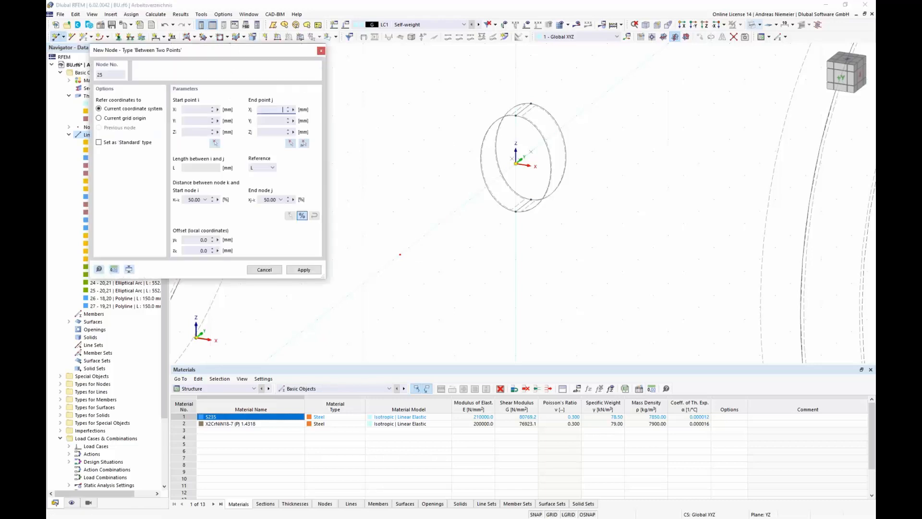
{"action": "scroll", "coordinate": [545, 182], "scroll_direction": "up", "scroll_amount": 2}
{"action": "left_click", "coordinate": [449, 133]}
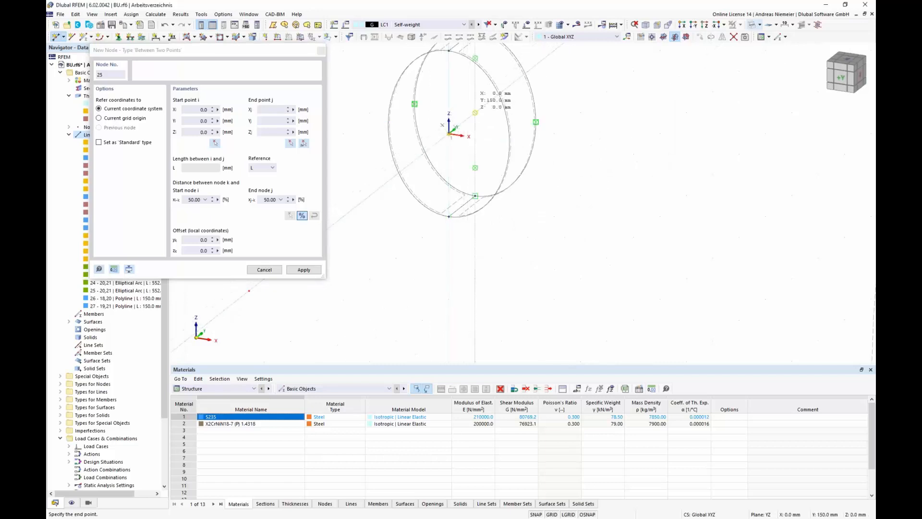
{"action": "left_click", "coordinate": [475, 113]}
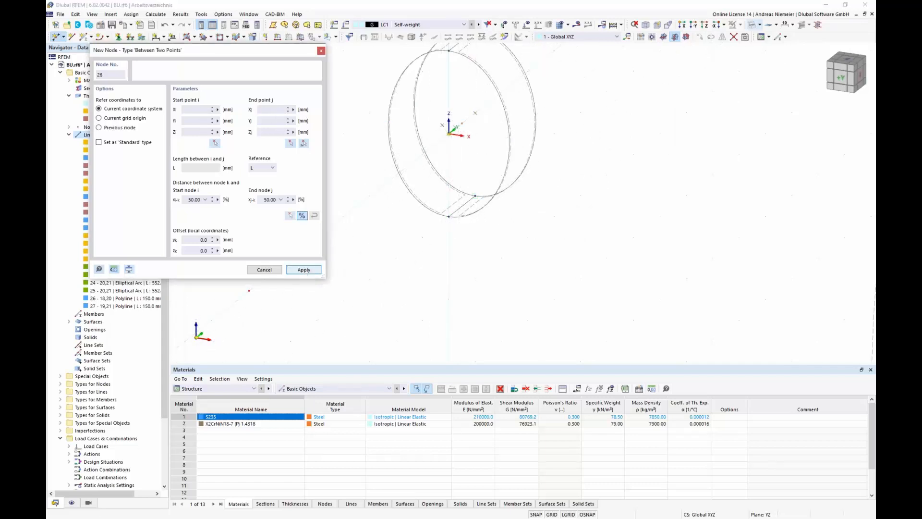
{"action": "key", "text": "Escape"}
Step: Select the whole manhole ring and move it from its central midpoint node to the intersection node on the shell
{"action": "scroll", "coordinate": [500, 192], "scroll_direction": "down", "scroll_amount": 4}
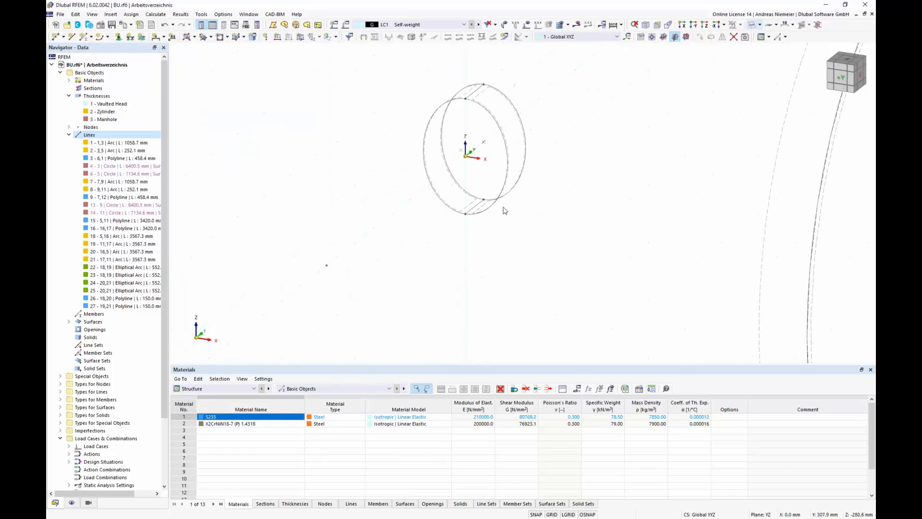
{"action": "left_click_drag", "start_coordinate": [498, 176], "coordinate": [559, 239]}
{"action": "scroll", "coordinate": [497, 139], "scroll_direction": "up", "scroll_amount": 2}
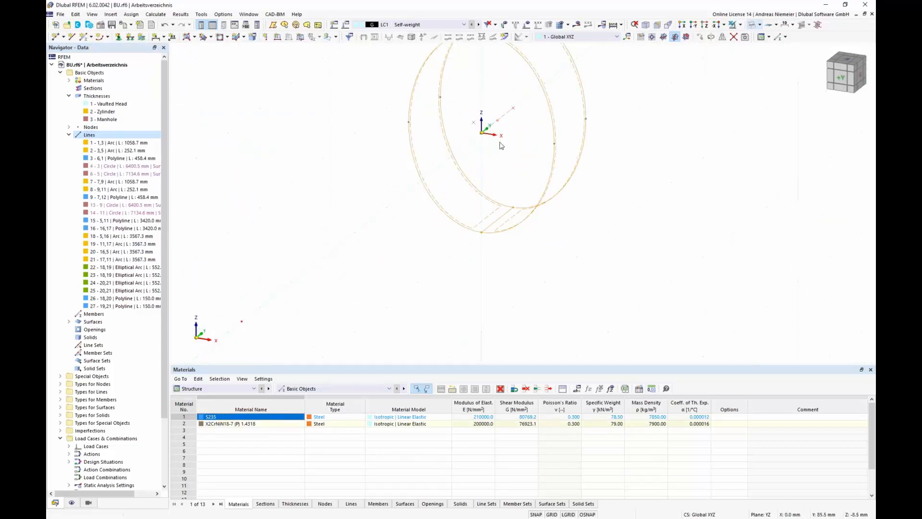
{"action": "left_click_drag", "start_coordinate": [498, 124], "coordinate": [244, 325]}
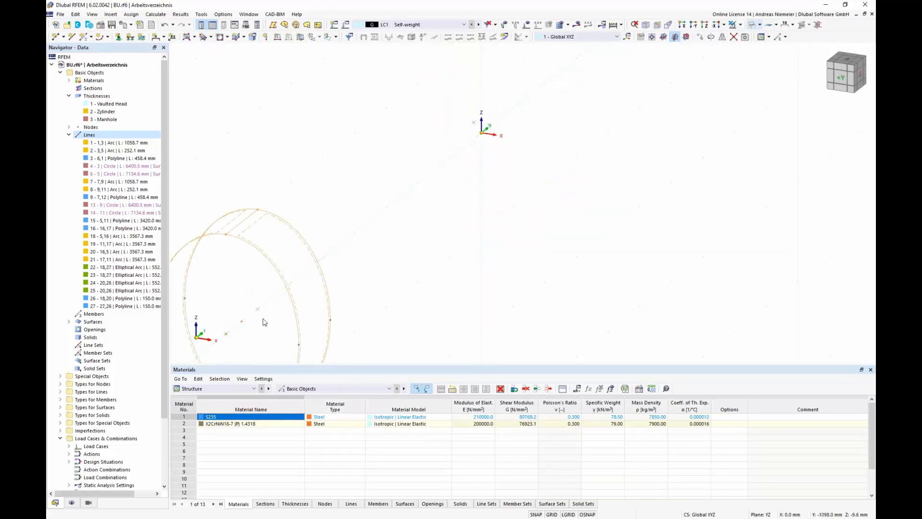
Step: Clear the selection and display the vessel as a solid model to check the manhole's position in the shell
{"action": "scroll", "coordinate": [556, 171], "scroll_direction": "down", "scroll_amount": 4}
{"action": "key", "text": "Escape"}
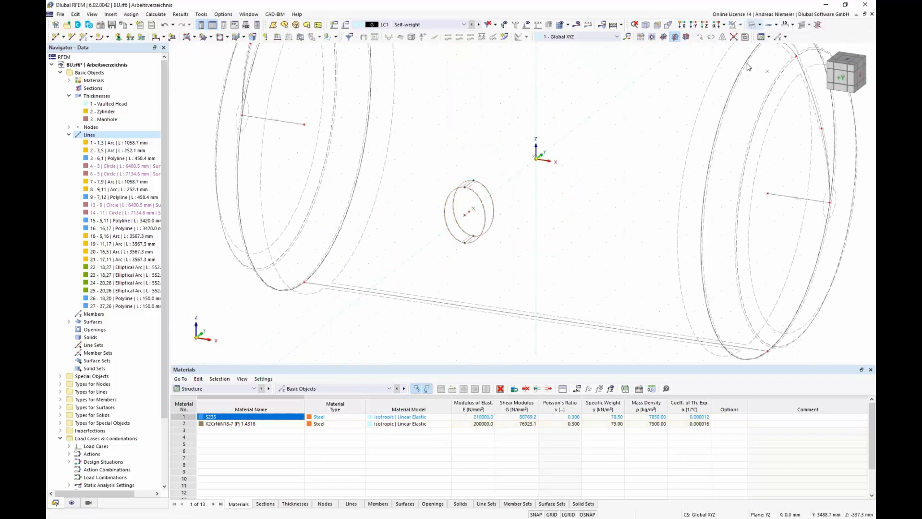
{"action": "left_click", "coordinate": [861, 75]}
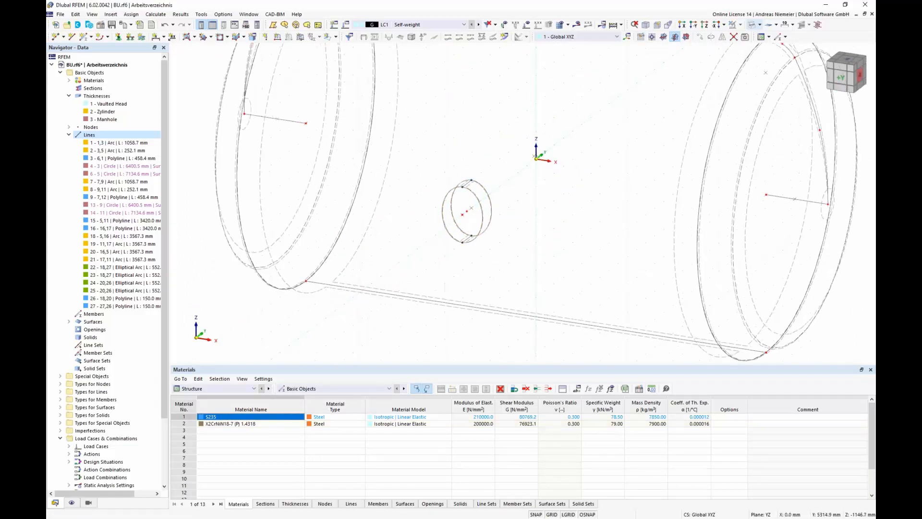
{"action": "left_click", "coordinate": [861, 83]}
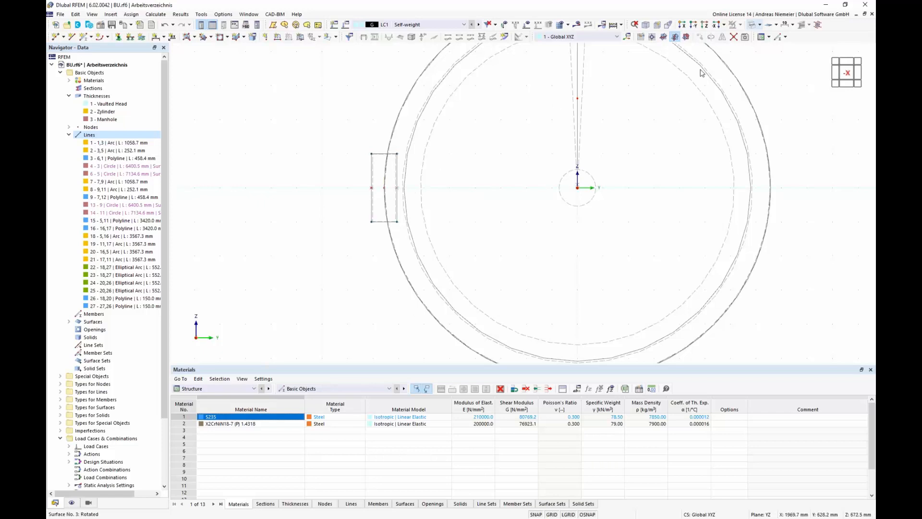
{"action": "left_click", "coordinate": [759, 24]}
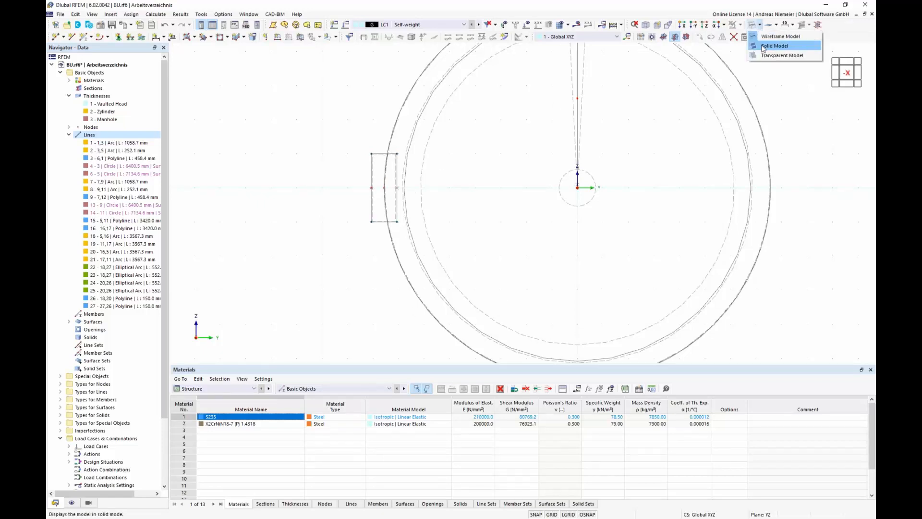
{"action": "left_click", "coordinate": [774, 46]}
{"action": "scroll", "coordinate": [408, 181], "scroll_direction": "down", "scroll_amount": 3}
{"action": "middle_click_drag", "start_coordinate": [298, 186], "coordinate": [531, 203]}
{"action": "scroll", "coordinate": [532, 195], "scroll_direction": "up", "scroll_amount": 4}
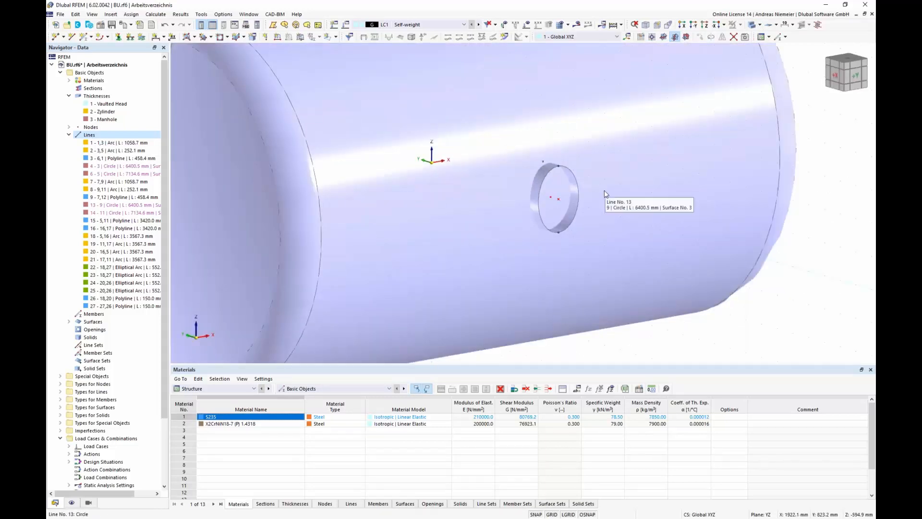
{"action": "scroll", "coordinate": [601, 159], "scroll_direction": "down", "scroll_amount": 4}
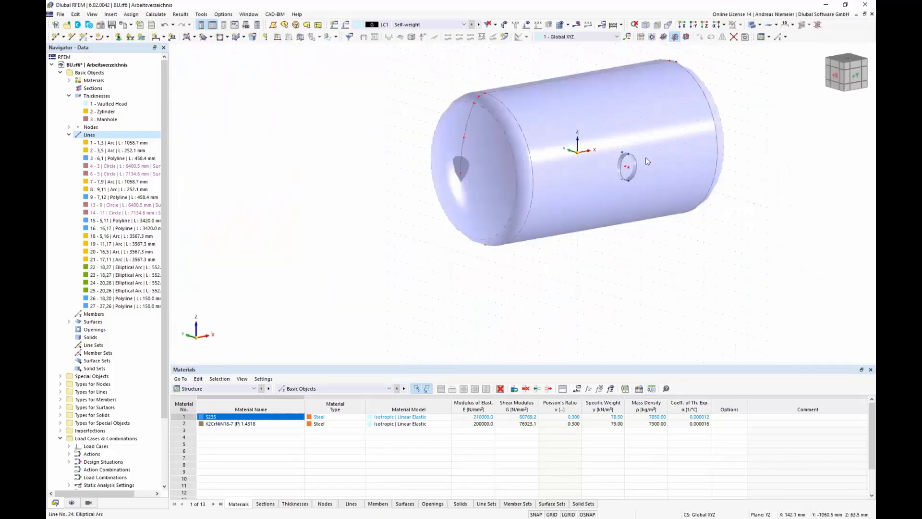
{"action": "scroll", "coordinate": [646, 157], "scroll_direction": "down", "scroll_amount": 3}
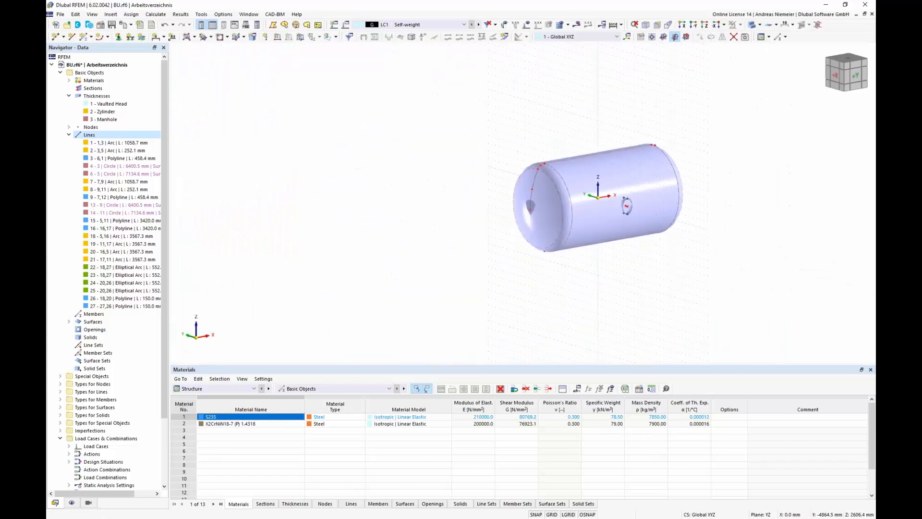
Step: Select the manhole with the adjoining cylindrical shell and limit the visibility to the selected and related objects
{"action": "key", "text": "ctrl+2"}
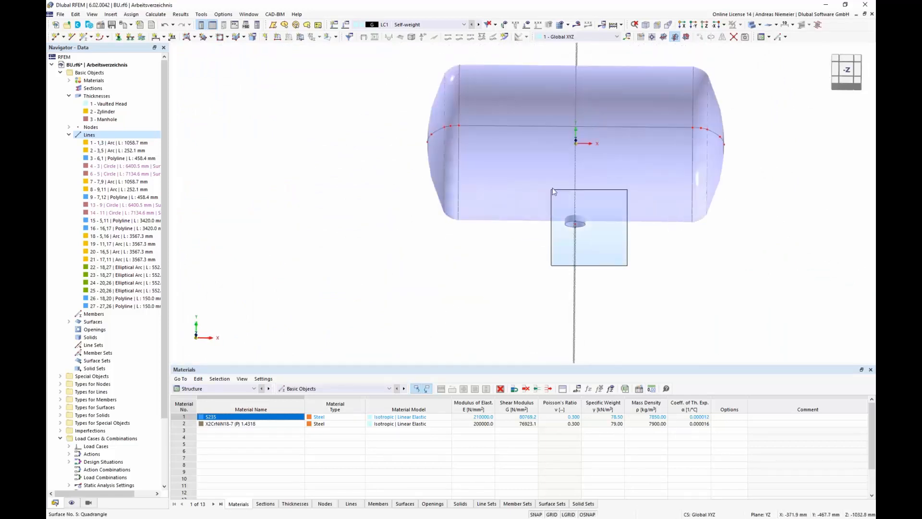
{"action": "left_click_drag", "start_coordinate": [553, 191], "coordinate": [552, 191]}
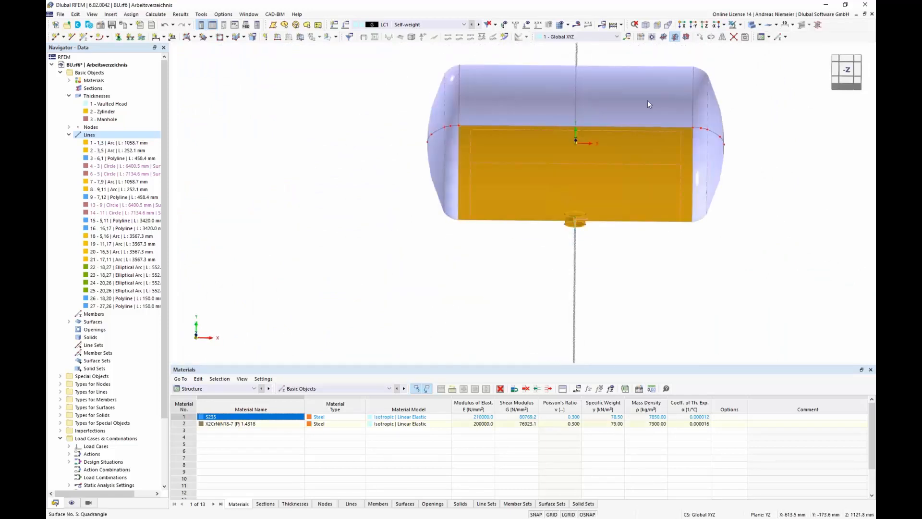
{"action": "left_click", "coordinate": [741, 25]}
{"action": "left_click", "coordinate": [769, 31]}
{"action": "key", "text": "ctrl+3"}
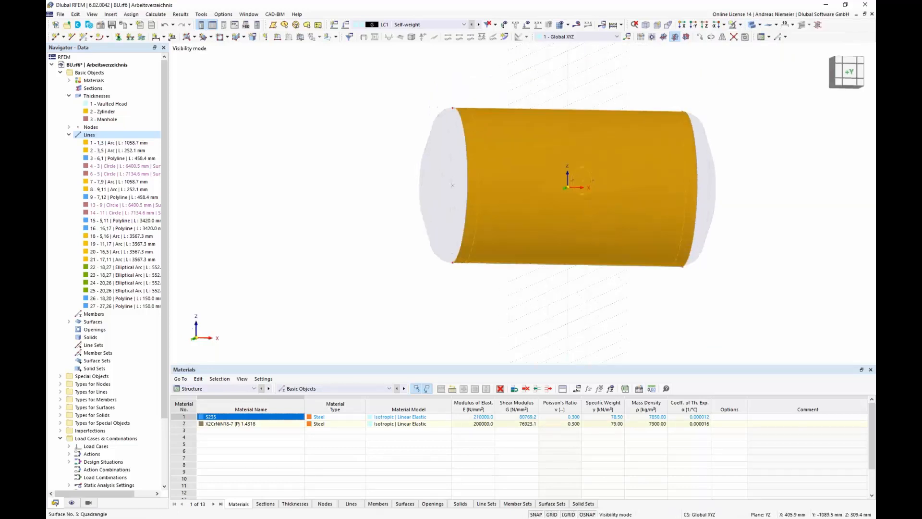
{"action": "key", "text": "Escape"}
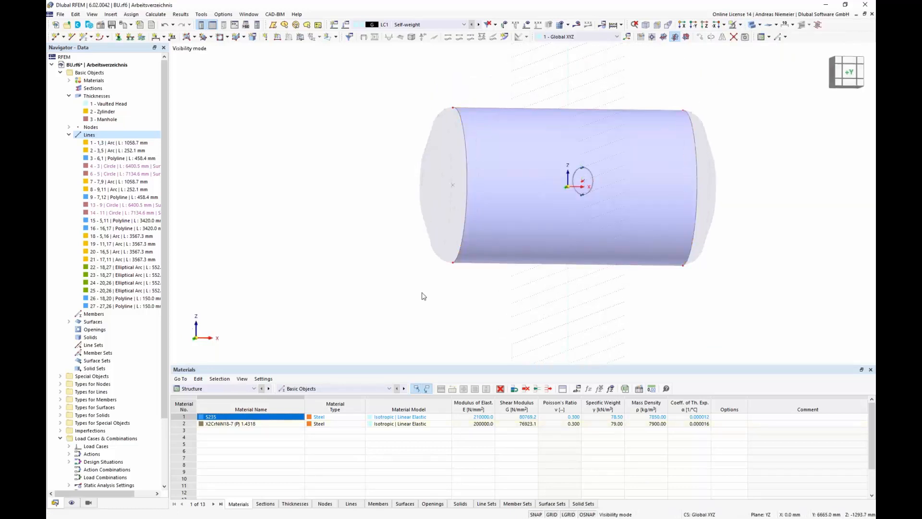
Step: Select the cylinder and manhole surfaces and divide them by intersection with creation of openings
{"action": "middle_click_drag", "start_coordinate": [354, 150], "coordinate": [336, 181], "text": "ctrl"}
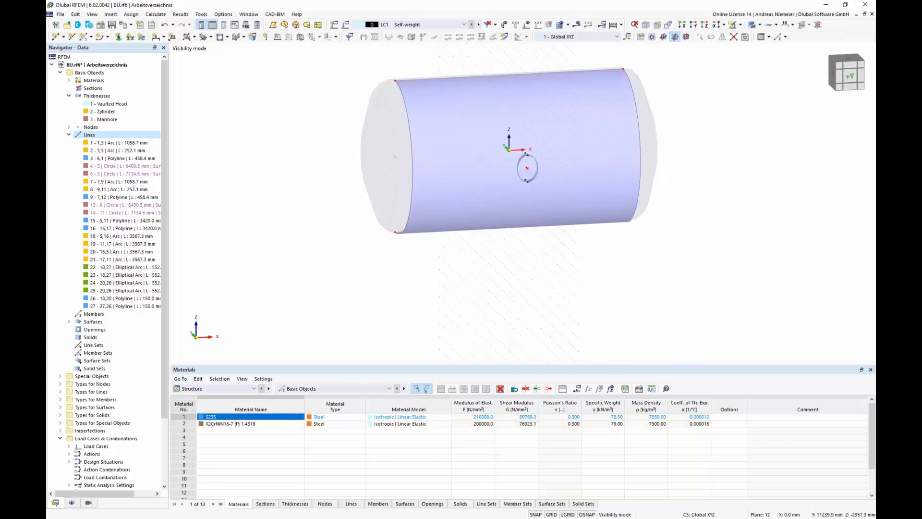
{"action": "scroll", "coordinate": [486, 120], "scroll_direction": "up", "scroll_amount": 3}
{"action": "scroll", "coordinate": [485, 119], "scroll_direction": "down", "scroll_amount": 1}
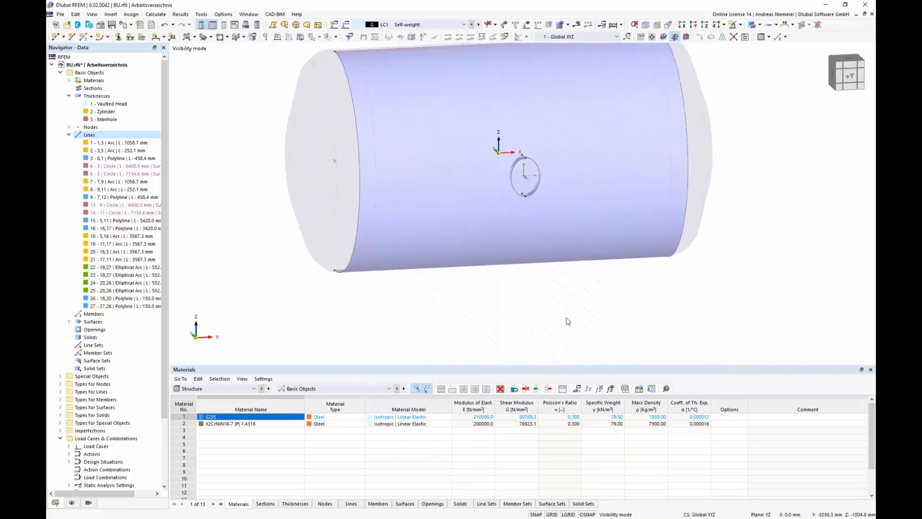
{"action": "left_click", "coordinate": [486, 119]}
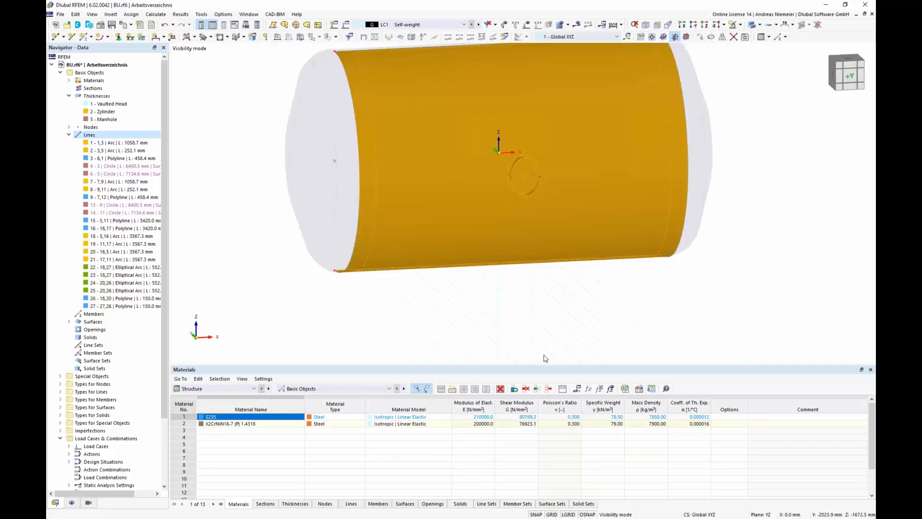
{"action": "right_click", "coordinate": [540, 120]}
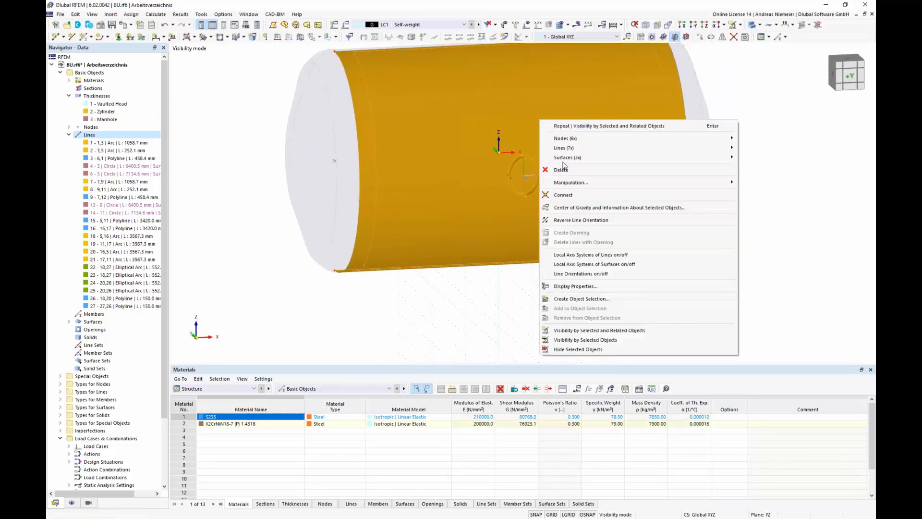
{"action": "mouse_move", "coordinate": [583, 160]}
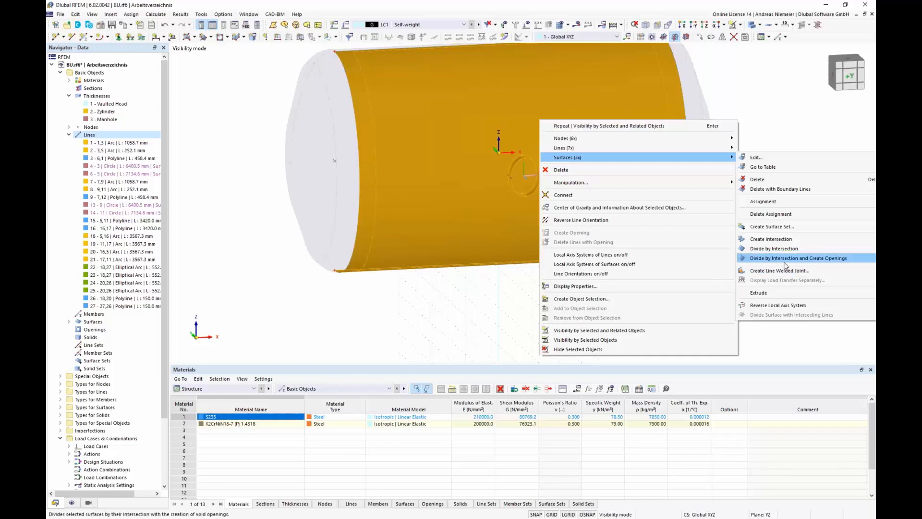
{"action": "left_click", "coordinate": [833, 259]}
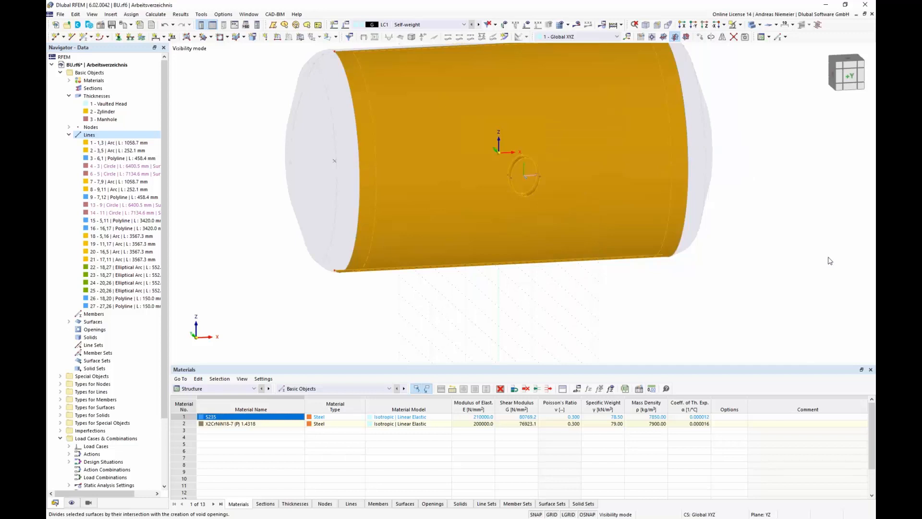
Step: Inspect the divided manhole ring surfaces and check the properties of its outer trimmed part
{"action": "middle_click_drag", "start_coordinate": [780, 208], "coordinate": [558, 303]}
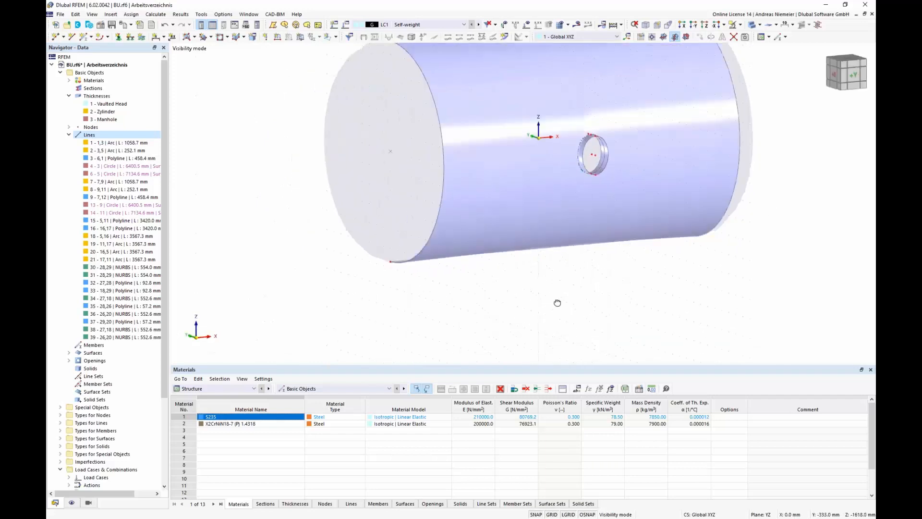
{"action": "scroll", "coordinate": [594, 153], "scroll_direction": "up", "scroll_amount": 6}
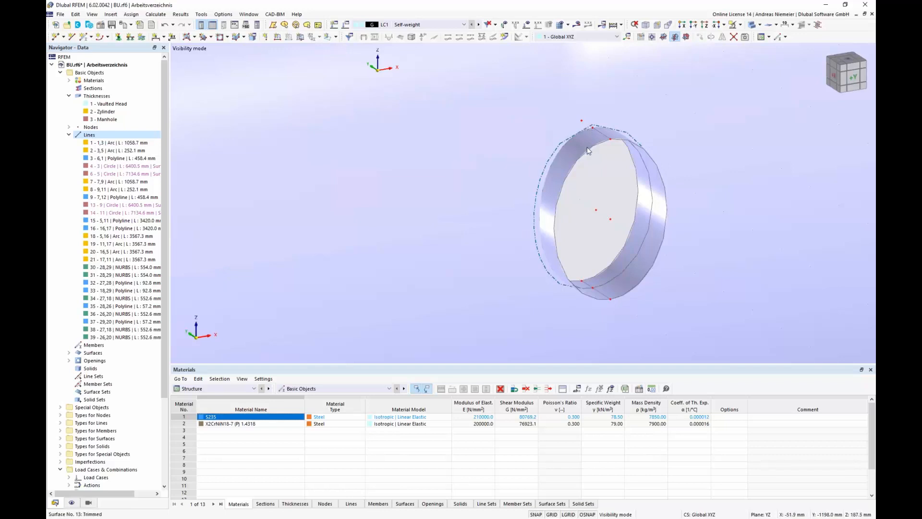
{"action": "left_click", "coordinate": [592, 137]}
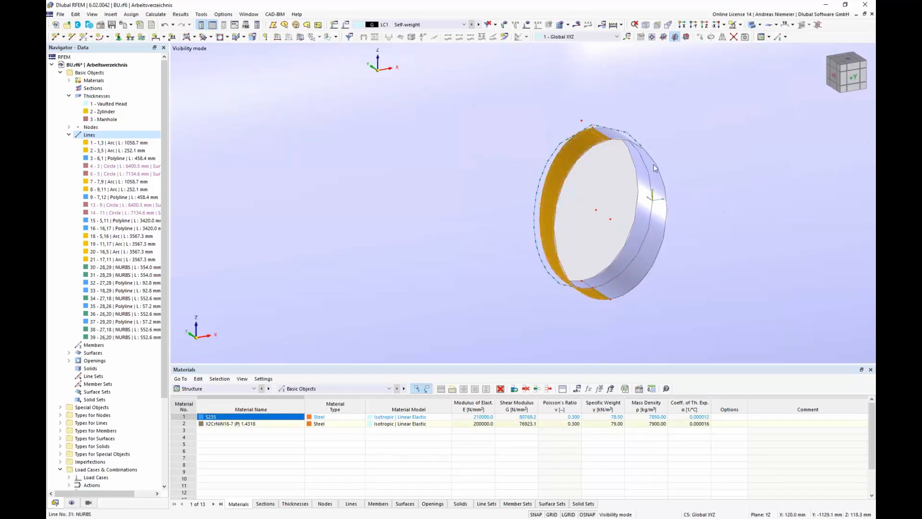
{"action": "left_click", "coordinate": [620, 264]}
{"action": "left_click", "coordinate": [627, 269]}
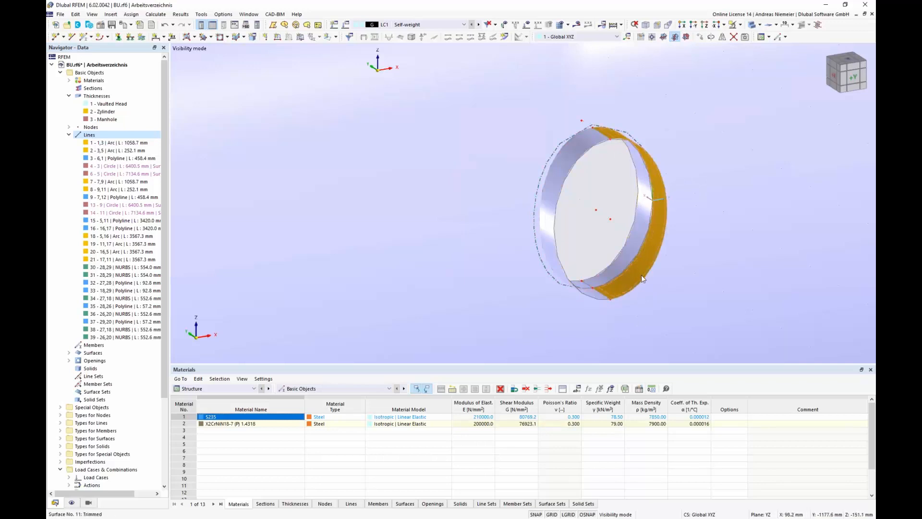
{"action": "double_click", "coordinate": [636, 269]}
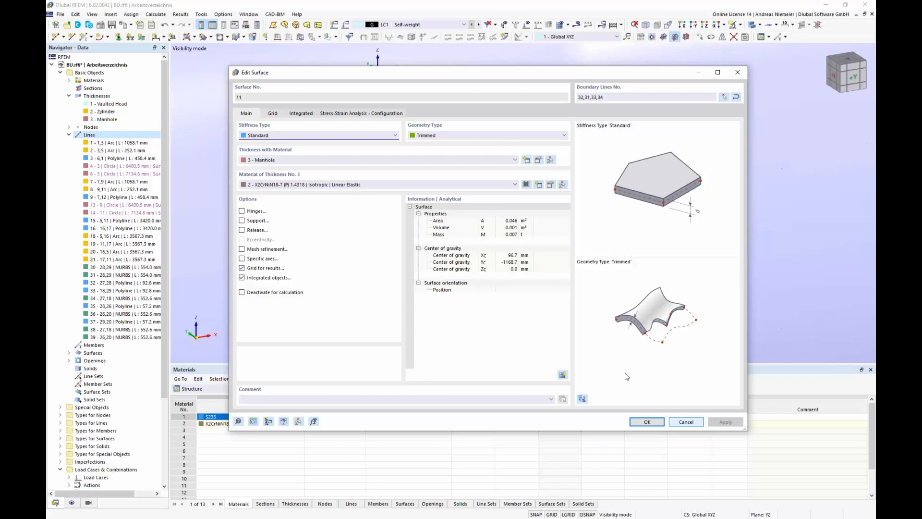
{"action": "left_click", "coordinate": [647, 422]}
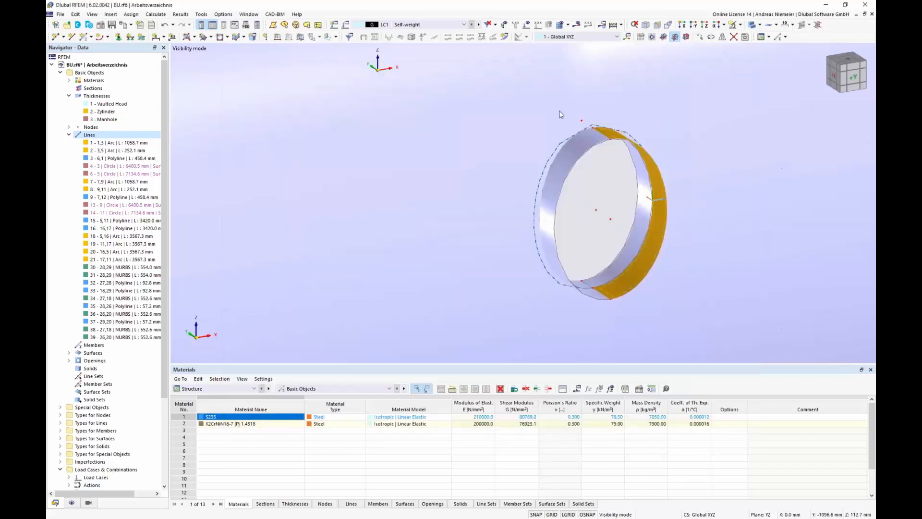
Step: Leave the visibility mode to show the complete vessel with both vaulted heads
{"action": "scroll", "coordinate": [505, 148], "scroll_direction": "down", "scroll_amount": 6}
{"action": "mouse_move", "coordinate": [636, 289]}
{"action": "middle_mouse_down", "text": "ctrl"}
{"action": "mouse_move", "coordinate": [593, 289]}
{"action": "mouse_move", "coordinate": [636, 292]}
{"action": "middle_mouse_up", "text": "ctrl"}
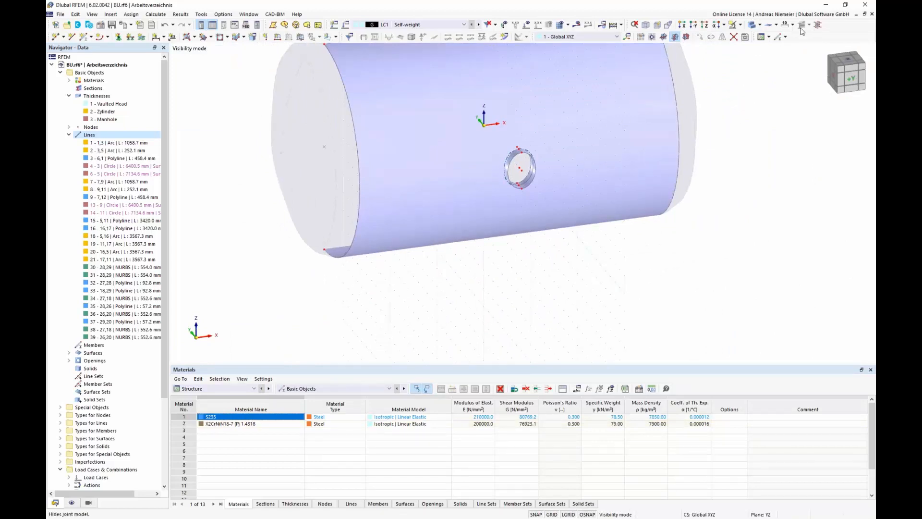
{"action": "left_click", "coordinate": [740, 25]}
{"action": "left_click", "coordinate": [746, 81]}
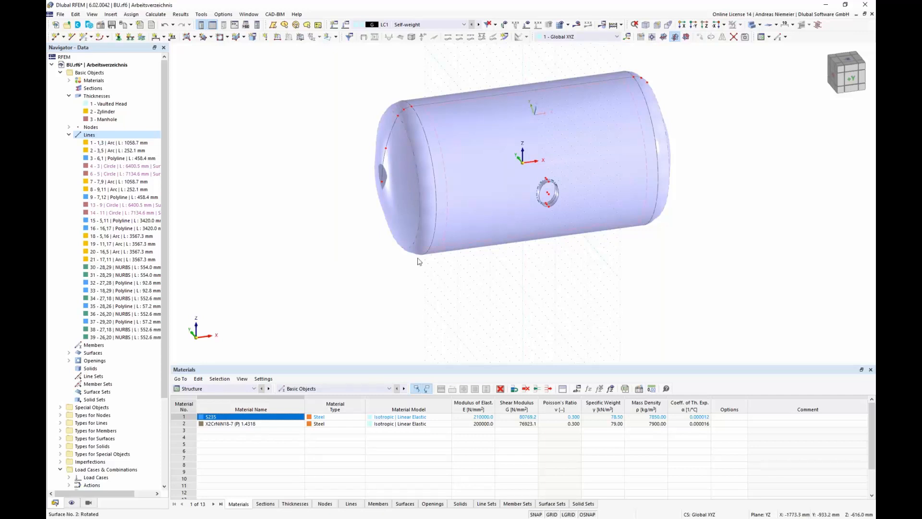
Step: Create a rectangular surface without thickness in the YZ plane from Y 1200, Z -400 mm to Y -1200, Z -1400 mm, and select it
{"action": "left_click", "coordinate": [833, 80]}
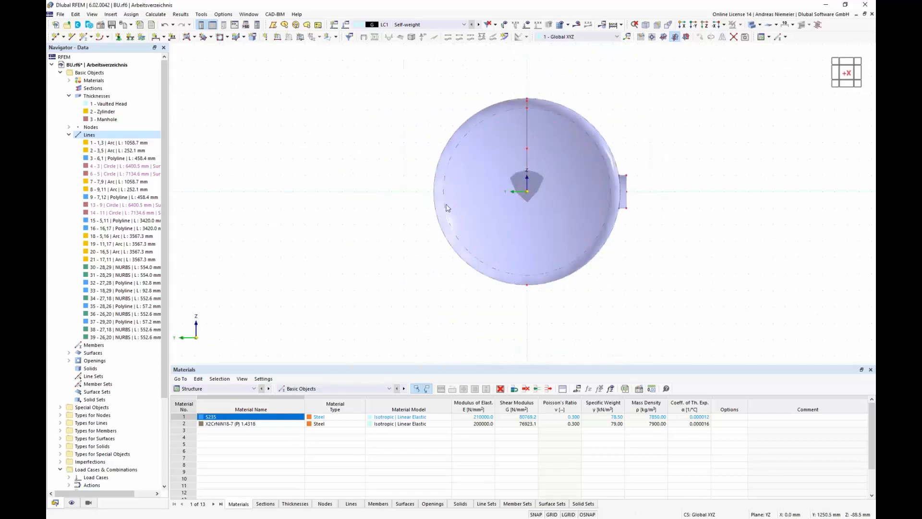
{"action": "left_click", "coordinate": [195, 37]}
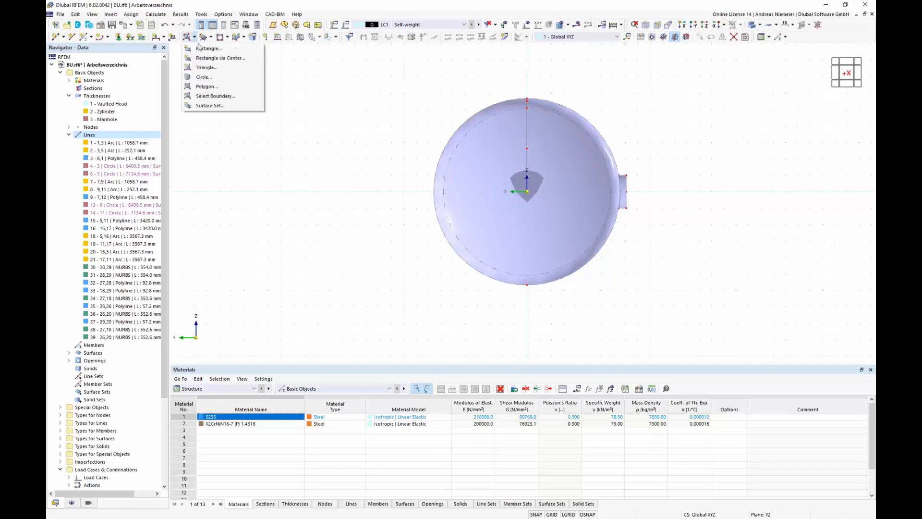
{"action": "left_click", "coordinate": [207, 47]}
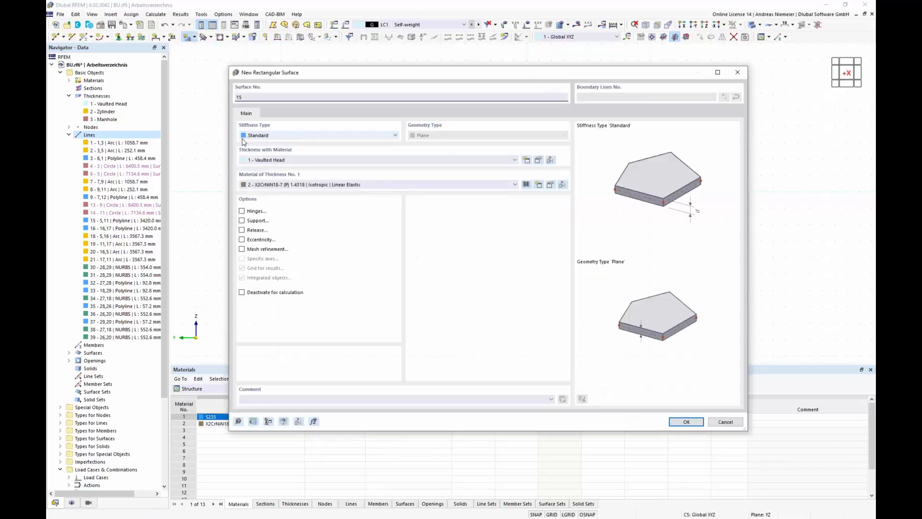
{"action": "left_click", "coordinate": [274, 136]}
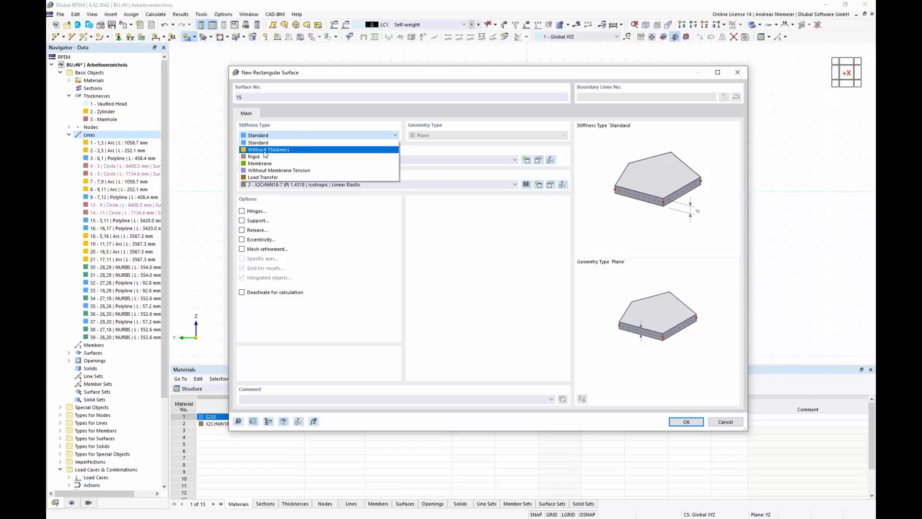
{"action": "left_click", "coordinate": [264, 149]}
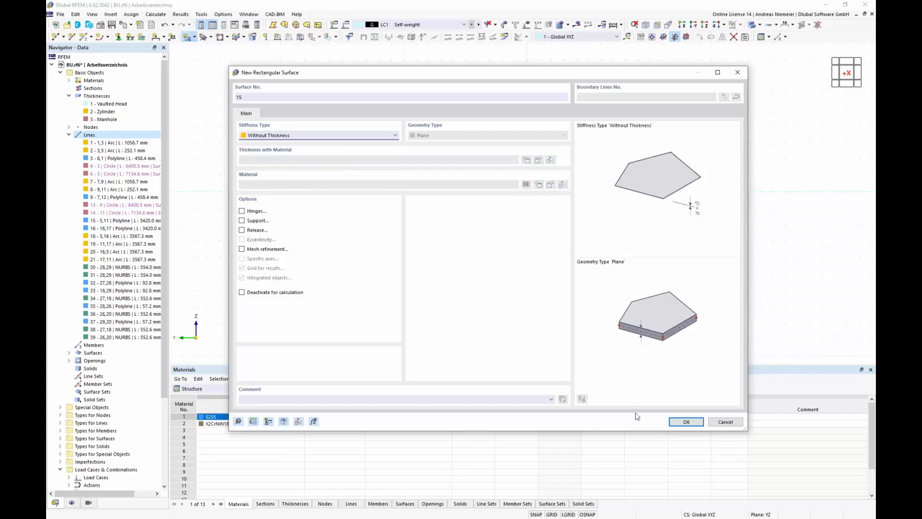
{"action": "left_click", "coordinate": [687, 422]}
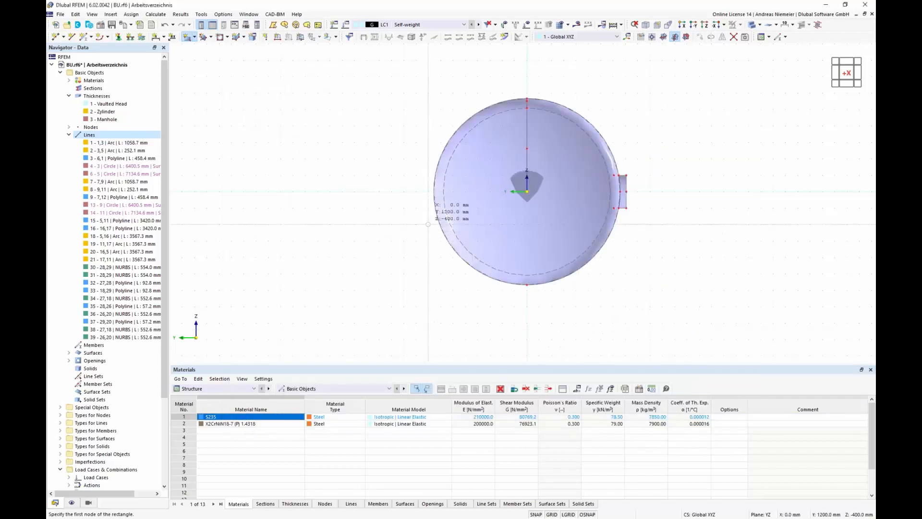
{"action": "left_click", "coordinate": [428, 225]}
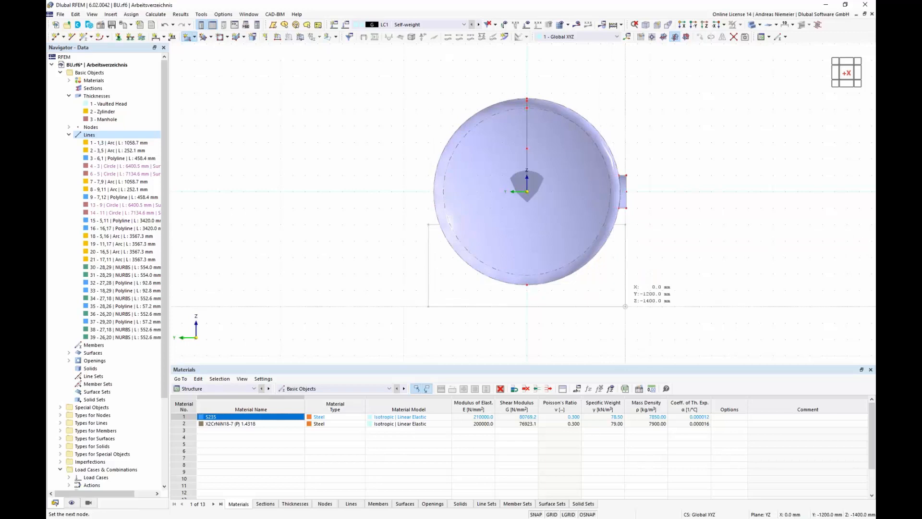
{"action": "left_click", "coordinate": [625, 306]}
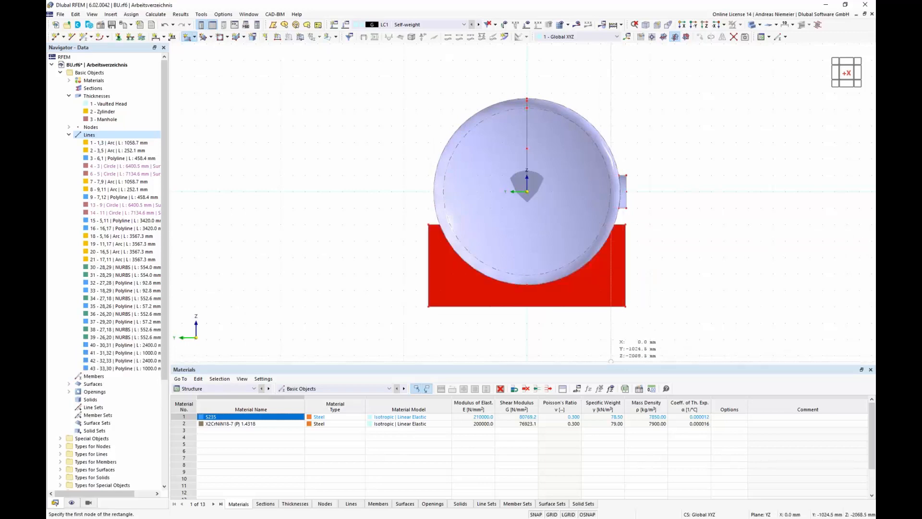
{"action": "left_click", "coordinate": [650, 25]}
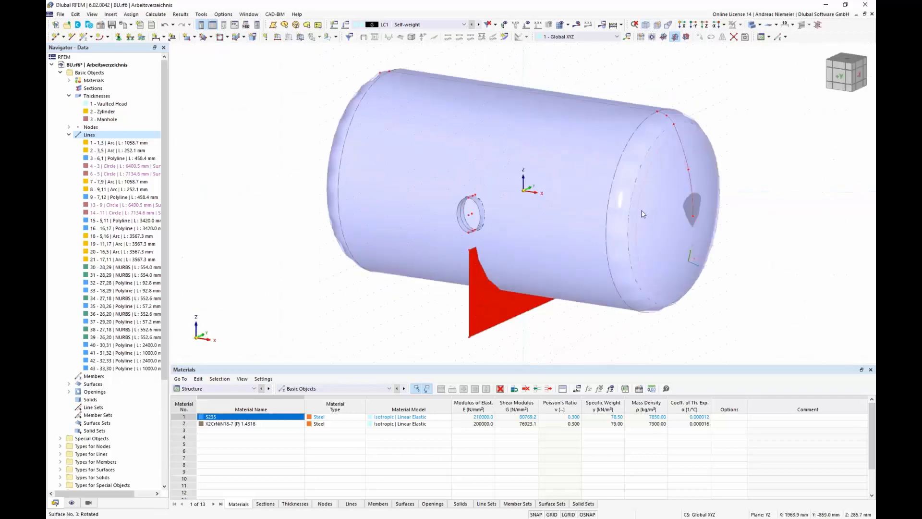
{"action": "left_click", "coordinate": [494, 312]}
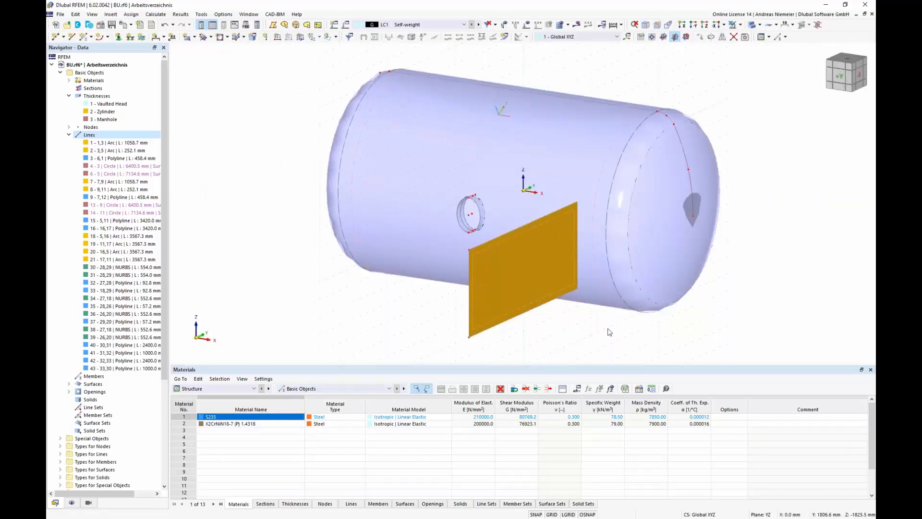
Step: Move the selected rectangular surface 1500 mm in the global X direction without creating a copy
{"action": "left_click", "coordinate": [700, 37]}
{"action": "left_click", "coordinate": [335, 187]}
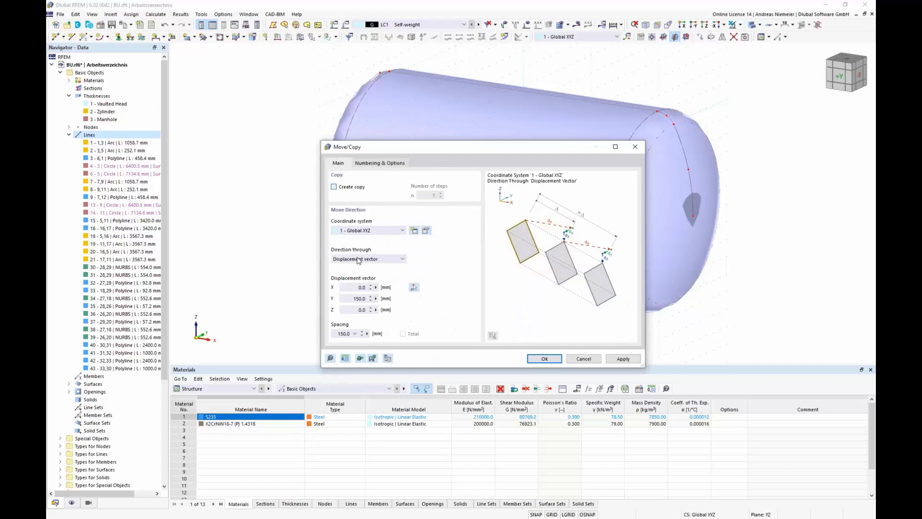
{"action": "left_click", "coordinate": [351, 286]}
{"action": "key", "text": "Tab"}
{"action": "left_click", "coordinate": [545, 358]}
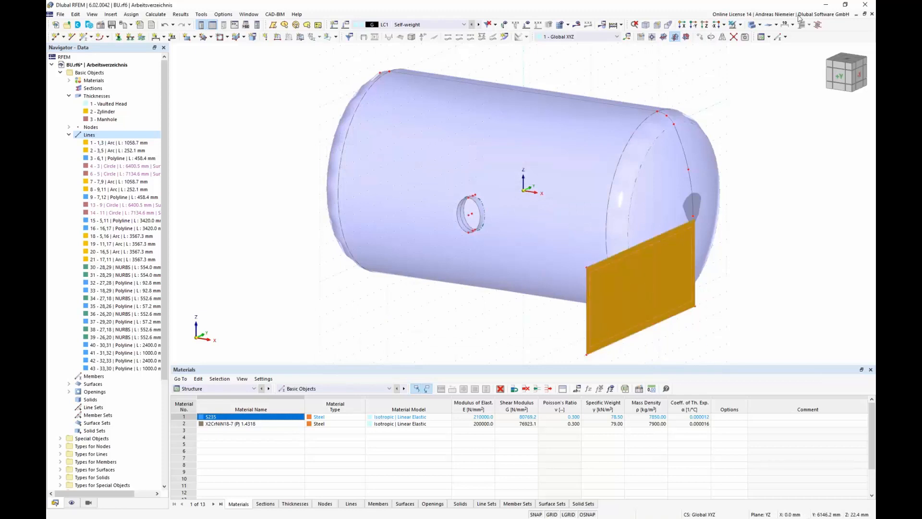
Step: Copy the rectangular surface along X to the matching position beneath the vessel's opposite end
{"action": "left_click", "coordinate": [700, 37]}
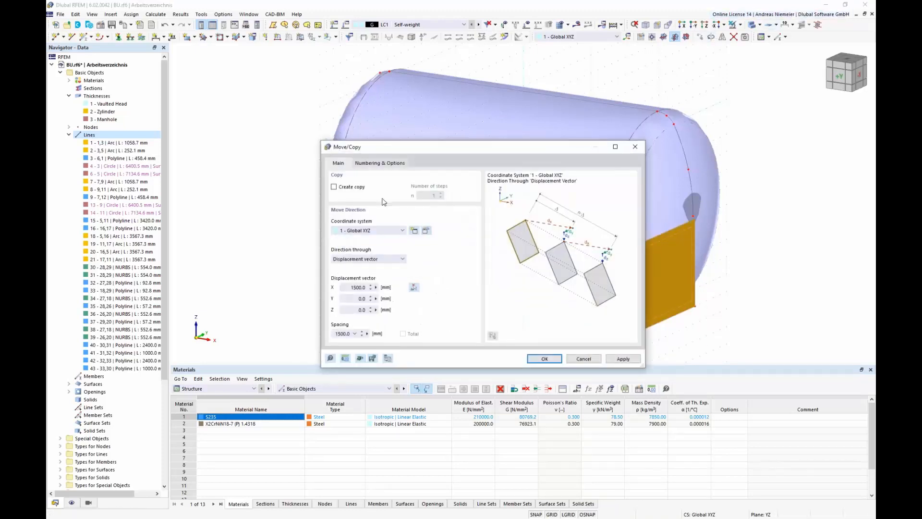
{"action": "left_click", "coordinate": [335, 187]}
{"action": "left_click", "coordinate": [548, 360]}
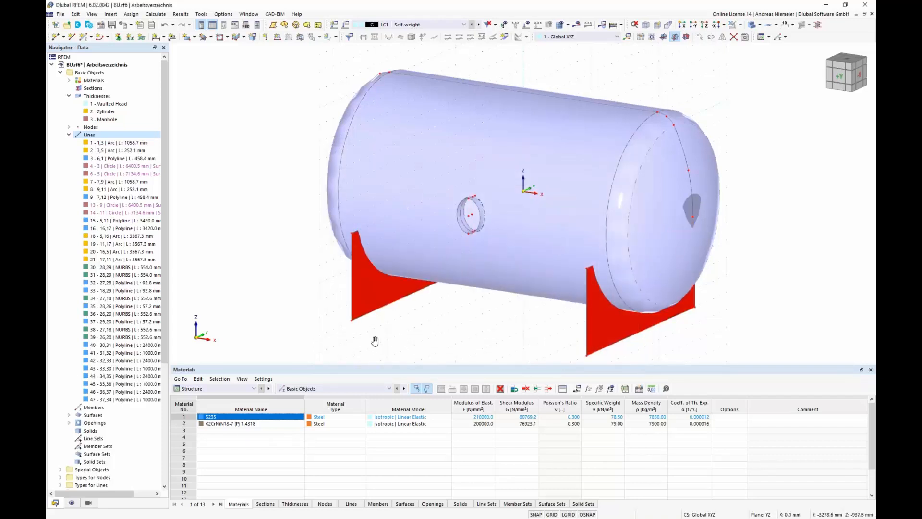
Step: Select the cylinder shell and both rectangular surfaces and divide them by intersection
{"action": "middle_click_drag", "start_coordinate": [375, 341], "coordinate": [452, 323], "text": "ctrl"}
{"action": "middle_click_drag", "start_coordinate": [402, 320], "coordinate": [425, 324], "text": "ctrl"}
{"action": "scroll", "coordinate": [426, 325], "scroll_direction": "down", "scroll_amount": 1}
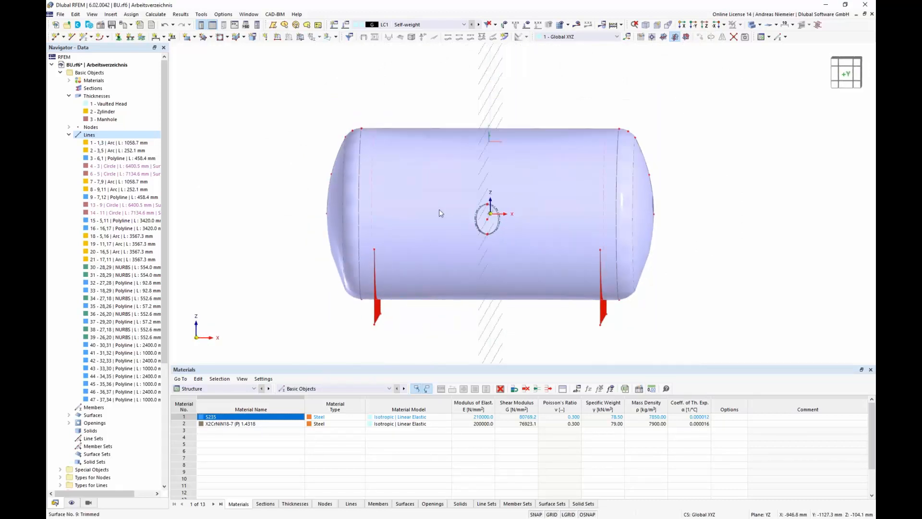
{"action": "middle_click_drag", "start_coordinate": [547, 312], "coordinate": [541, 267]}
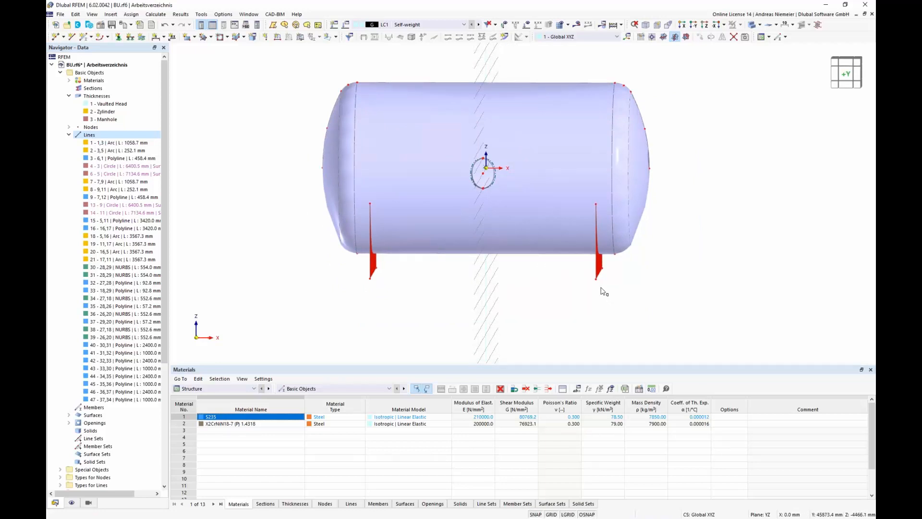
{"action": "left_click_drag", "start_coordinate": [609, 297], "coordinate": [365, 224]}
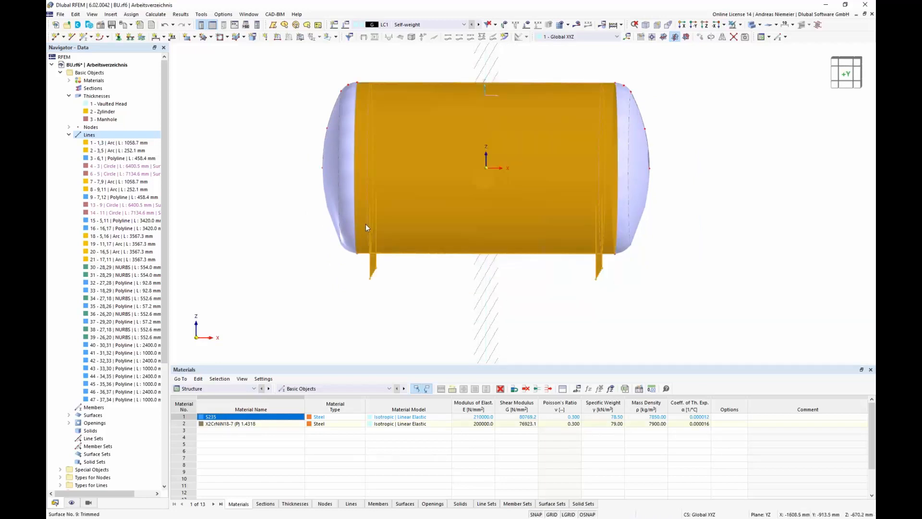
{"action": "right_click", "coordinate": [407, 231]}
{"action": "mouse_move", "coordinate": [601, 269]}
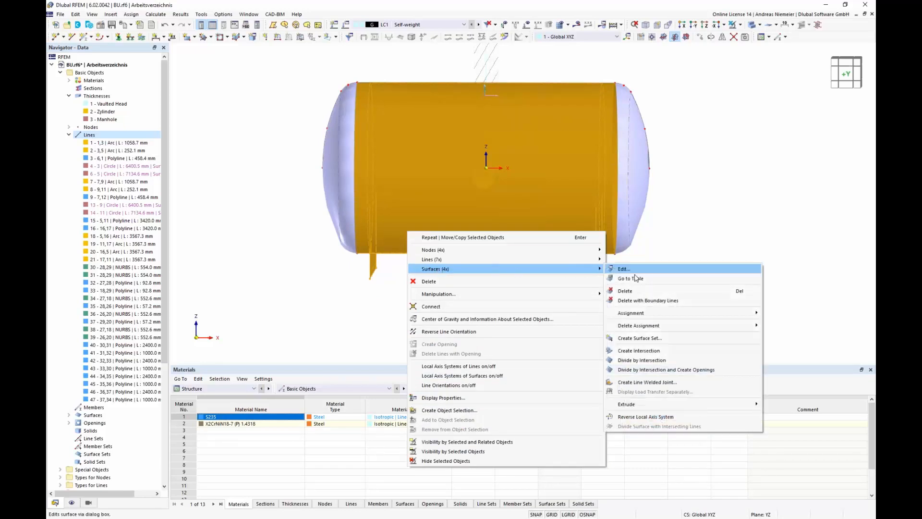
{"action": "left_click", "coordinate": [651, 362]}
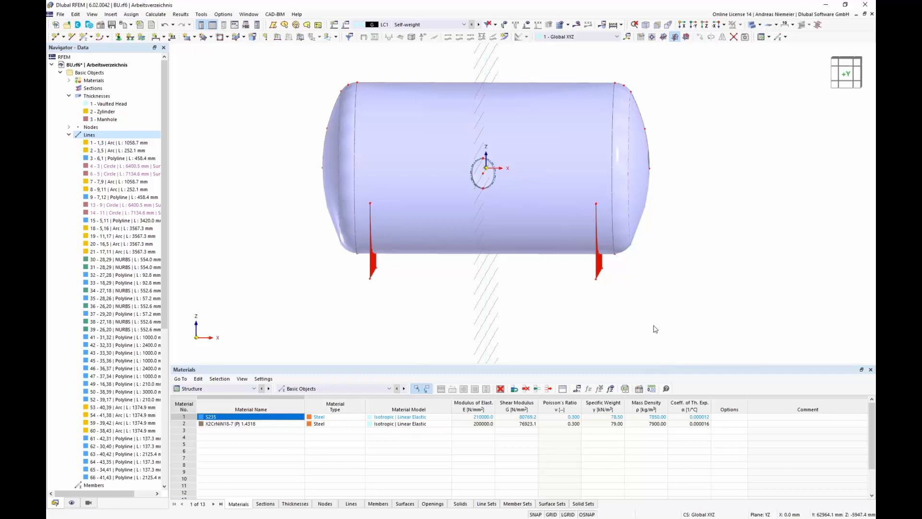
Step: Show the model as wireframe and delete the straight upper line between the arc ends of both support plates
{"action": "middle_click_drag", "start_coordinate": [700, 272], "coordinate": [530, 254], "text": "ctrl"}
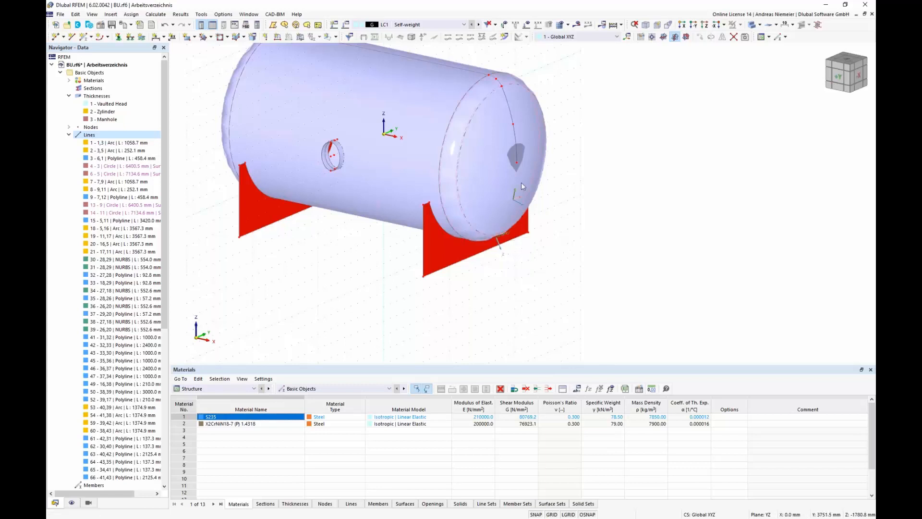
{"action": "left_click", "coordinate": [446, 253]}
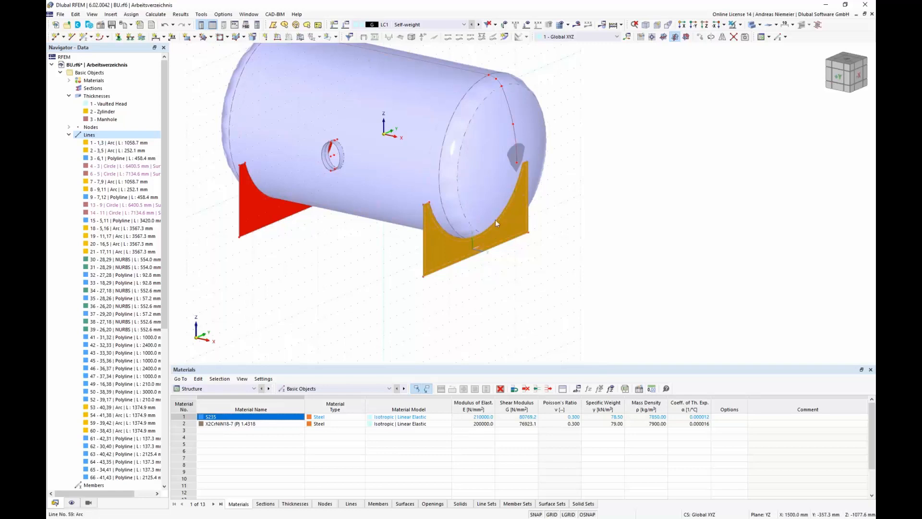
{"action": "left_click", "coordinate": [768, 37]}
{"action": "left_click", "coordinate": [775, 46]}
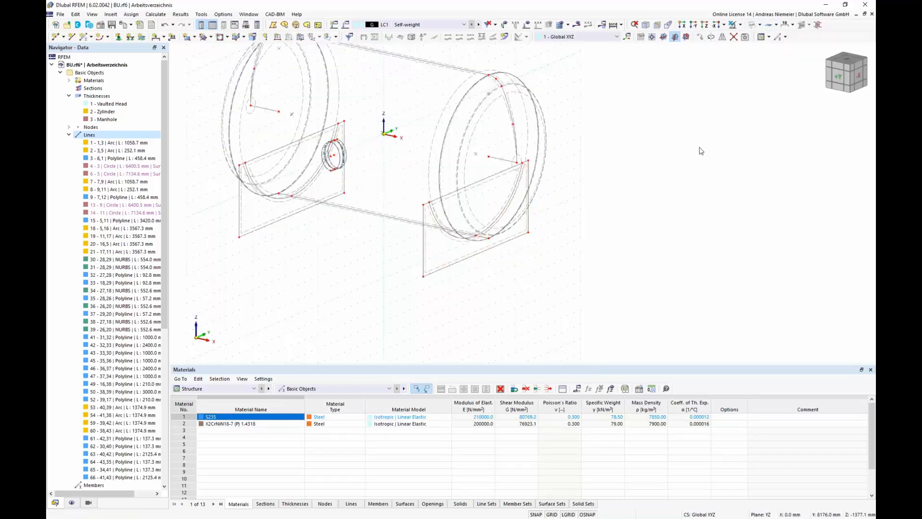
{"action": "scroll", "coordinate": [503, 207], "scroll_direction": "up", "scroll_amount": 4}
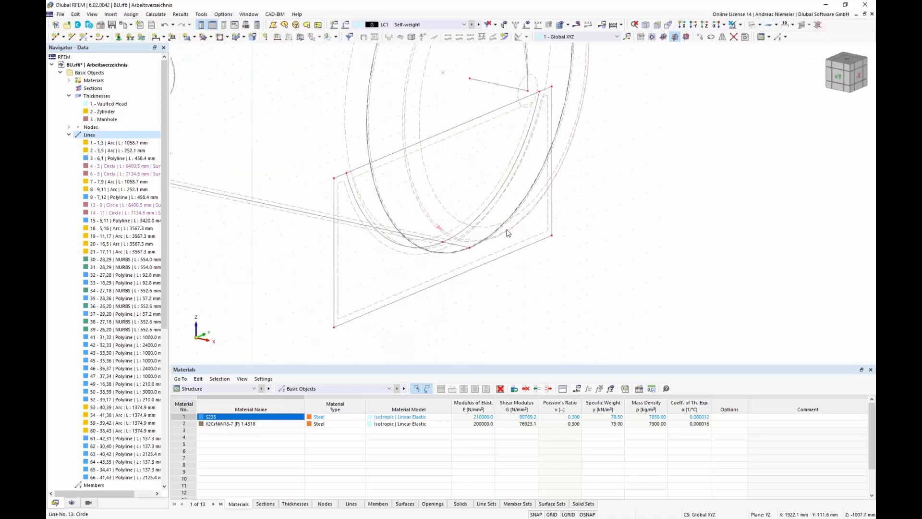
{"action": "scroll", "coordinate": [482, 175], "scroll_direction": "down", "scroll_amount": 2}
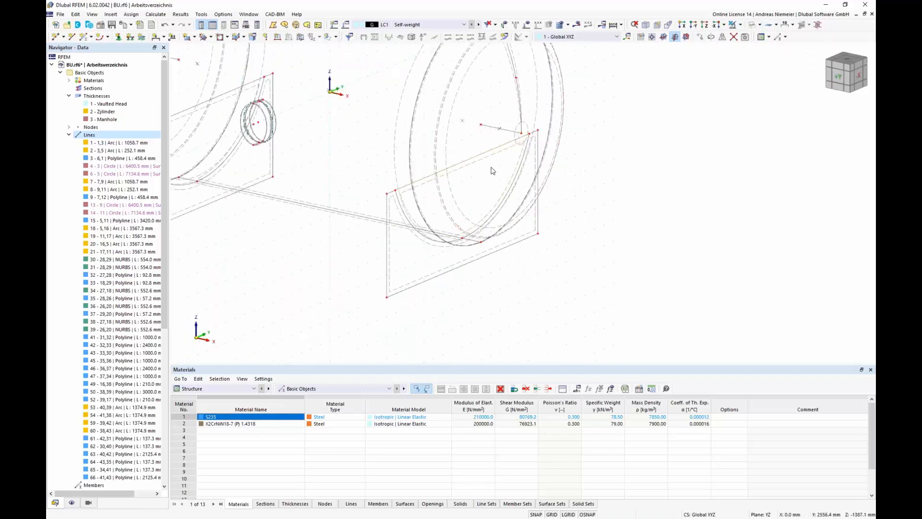
{"action": "scroll", "coordinate": [216, 127], "scroll_direction": "up", "scroll_amount": 2}
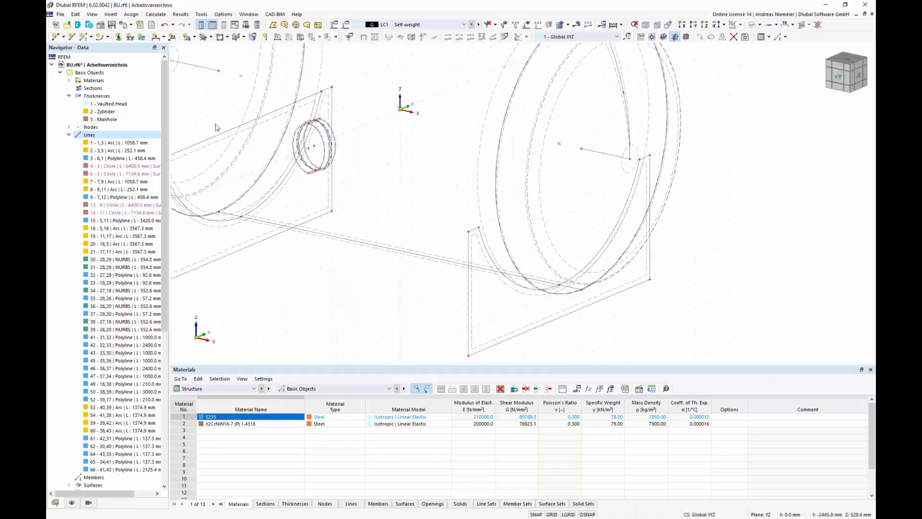
{"action": "scroll", "coordinate": [398, 182], "scroll_direction": "down", "scroll_amount": 2}
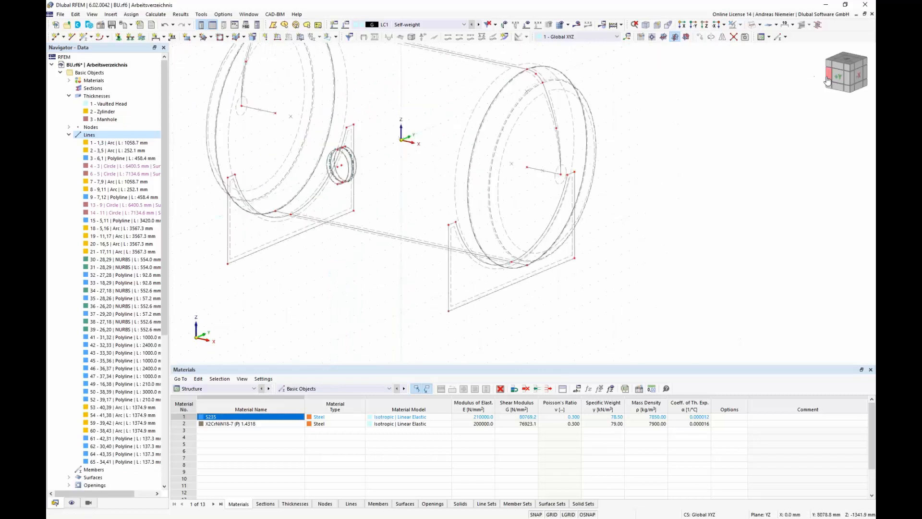
Step: Viewed along the X axis, delete the vertical side edges and short upper lines of both plates, keeping the arcs and bottom lines
{"action": "left_click", "coordinate": [856, 84]}
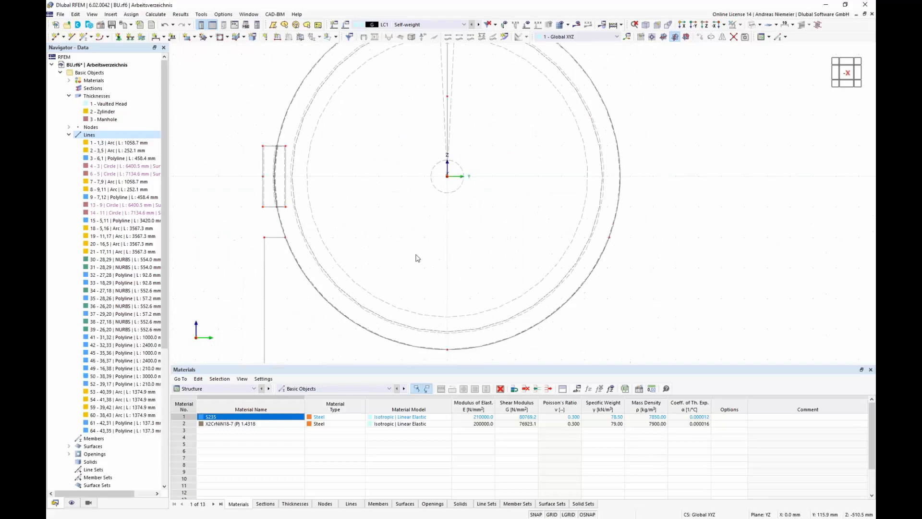
{"action": "scroll", "coordinate": [259, 222], "scroll_direction": "down", "scroll_amount": 1}
{"action": "scroll", "coordinate": [260, 221], "scroll_direction": "down", "scroll_amount": 2}
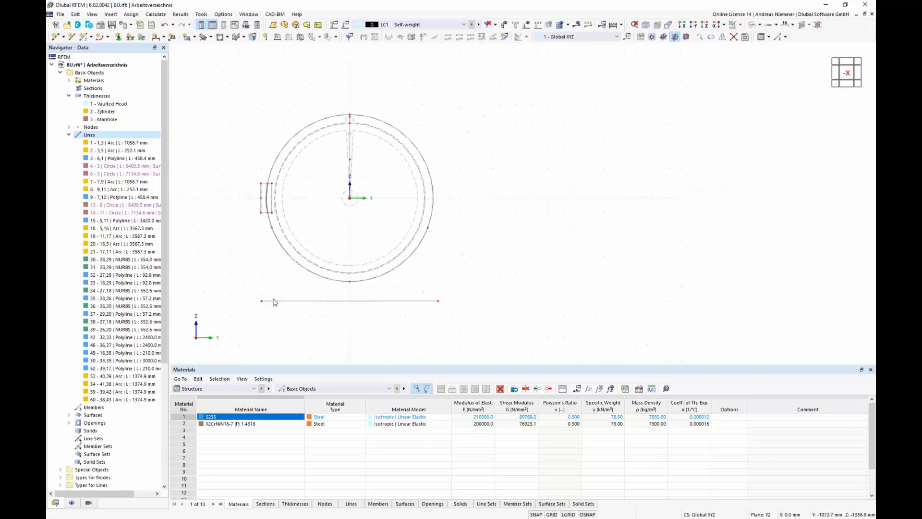
{"action": "middle_click_drag", "start_coordinate": [524, 226], "coordinate": [533, 219]}
{"action": "key", "text": "F7"}
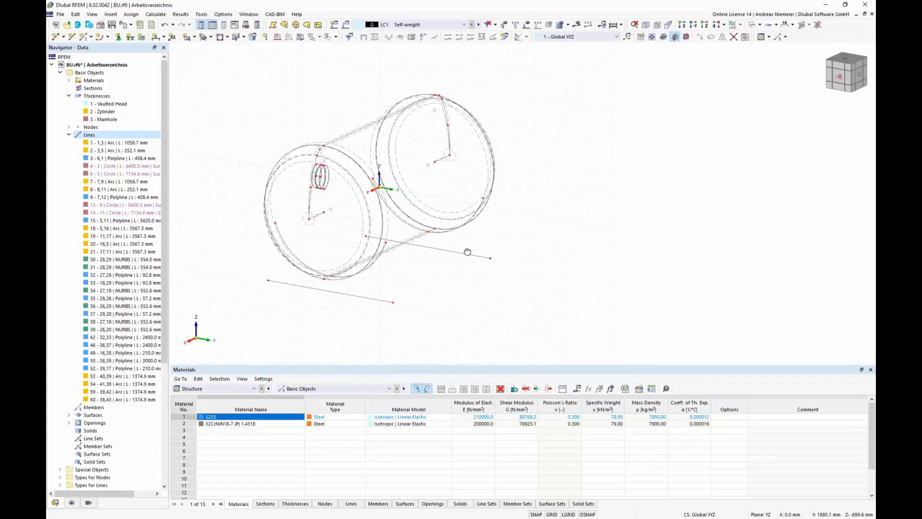
{"action": "scroll", "coordinate": [466, 259], "scroll_direction": "up", "scroll_amount": 1}
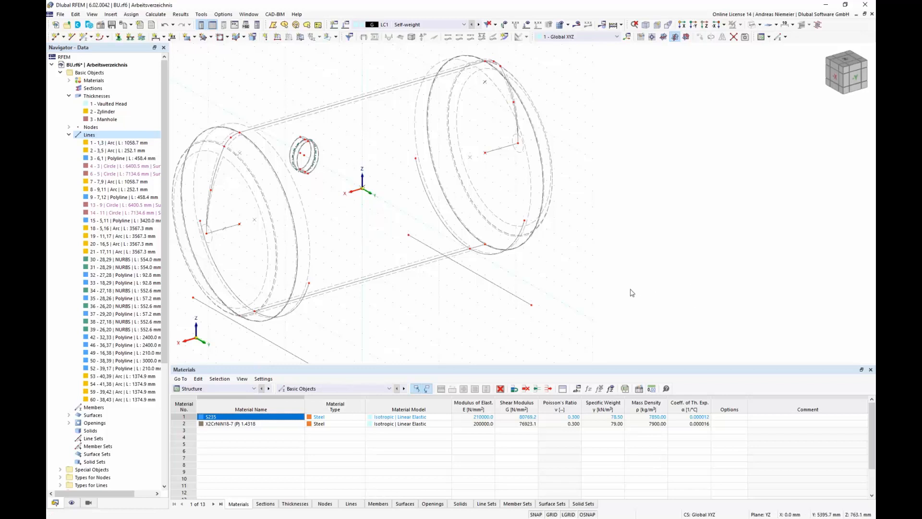
{"action": "middle_click_drag", "start_coordinate": [488, 304], "coordinate": [422, 303]}
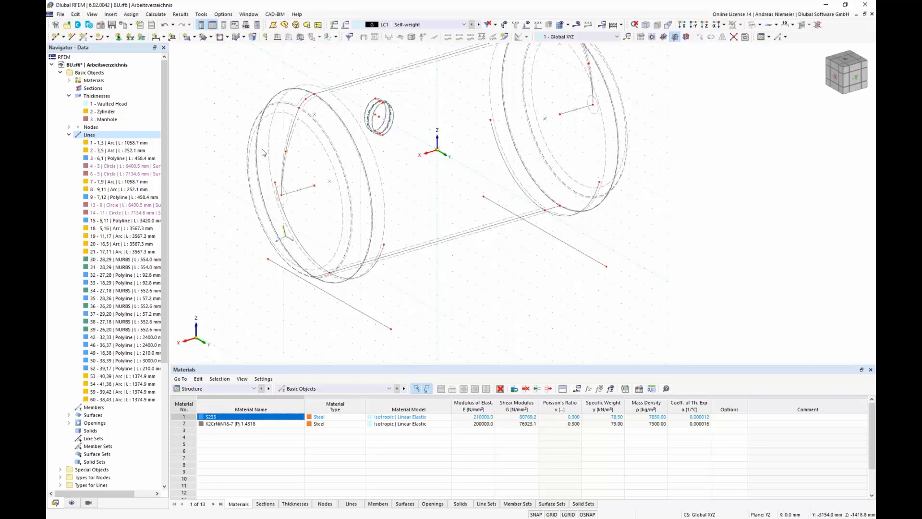
Step: Set the target length of finite elements to 50 mm in the mesh settings
{"action": "left_click", "coordinate": [569, 25]}
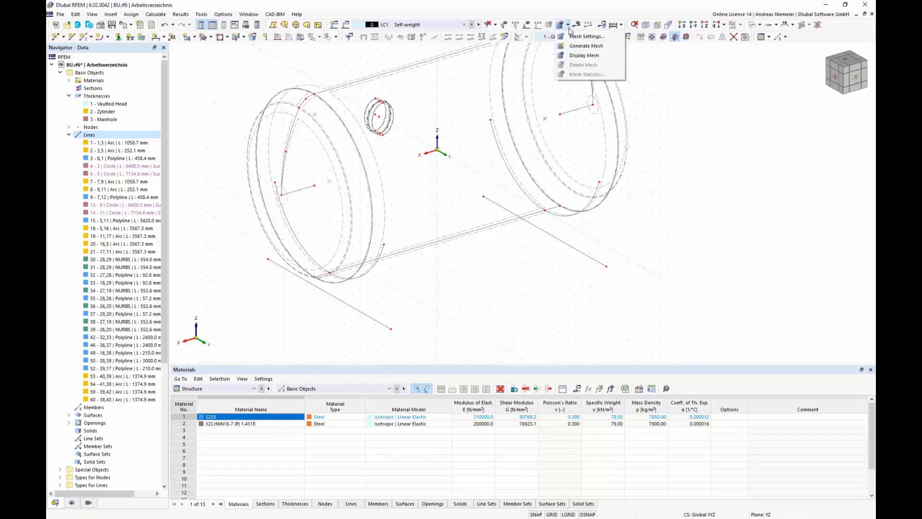
{"action": "left_click", "coordinate": [586, 37]}
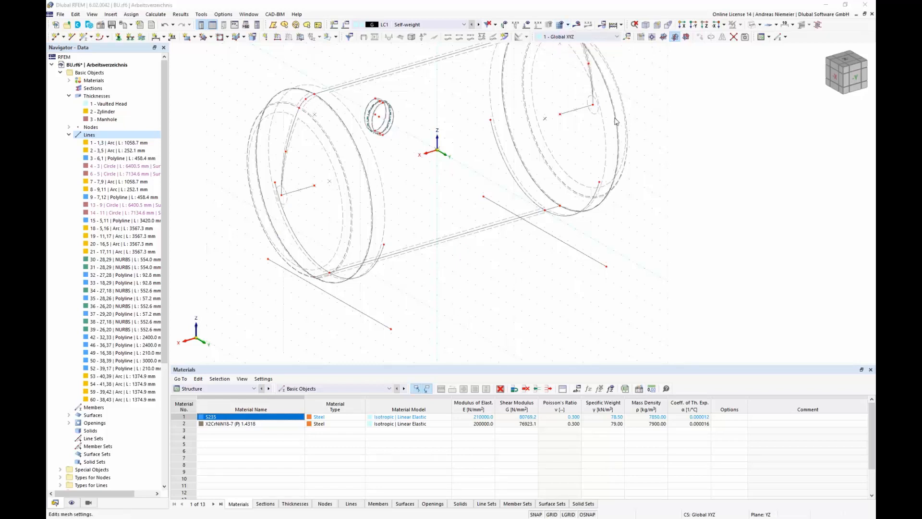
{"action": "double_click", "coordinate": [316, 146]}
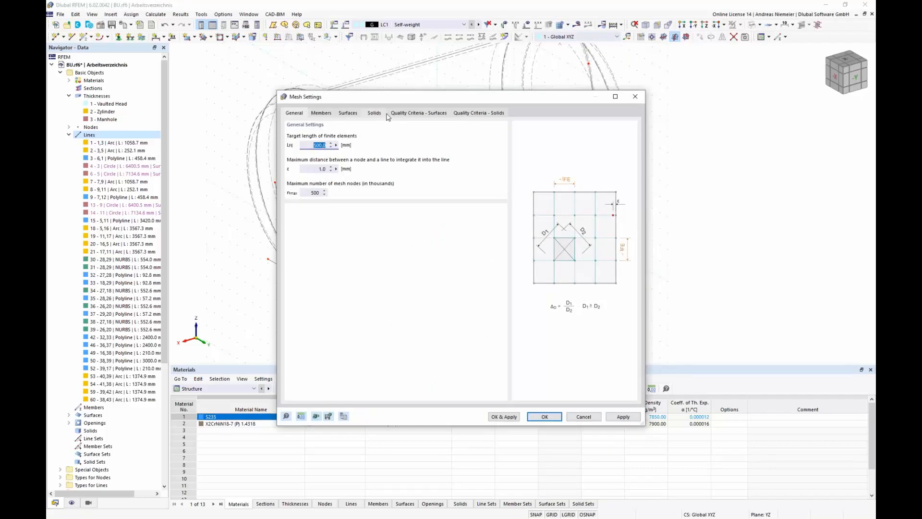
{"action": "type", "text": "50"}
{"action": "left_click", "coordinate": [548, 422]}
{"action": "left_click", "coordinate": [547, 417]}
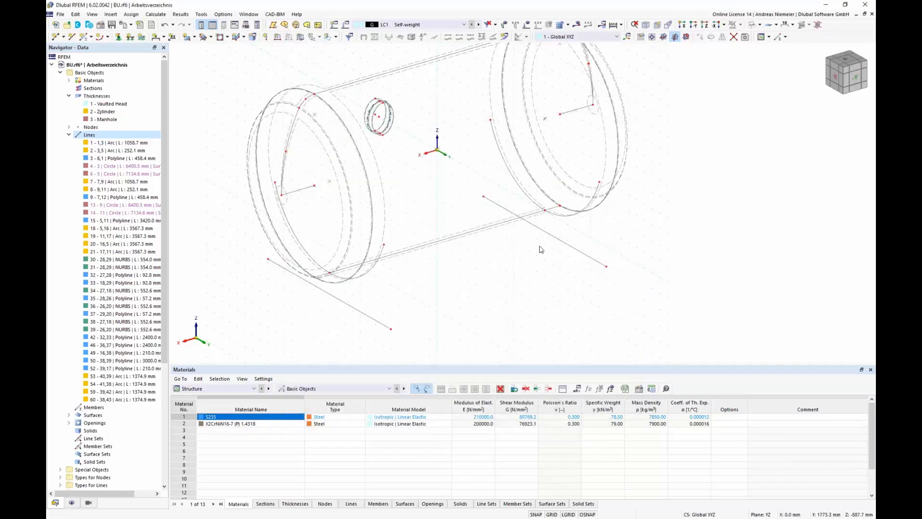
Step: Generate and display the finite element mesh and check it on the vessel
{"action": "left_click", "coordinate": [568, 24]}
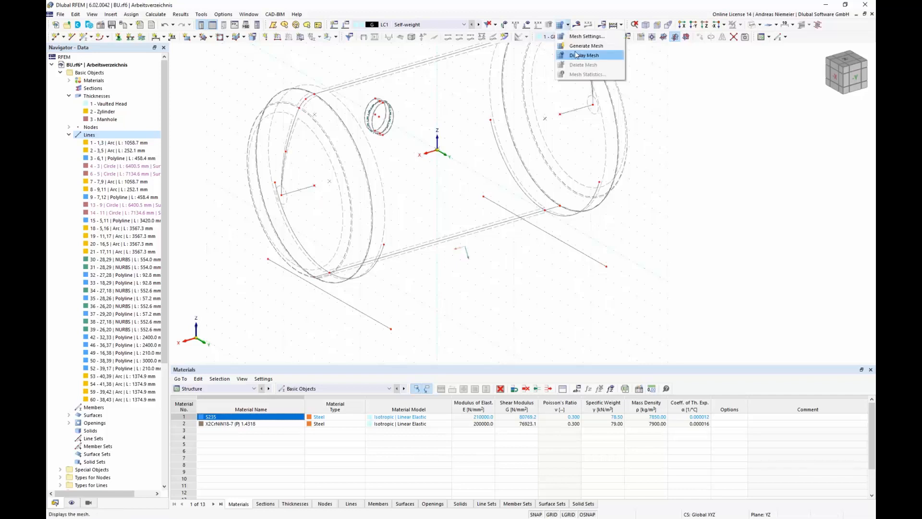
{"action": "left_click", "coordinate": [579, 56]}
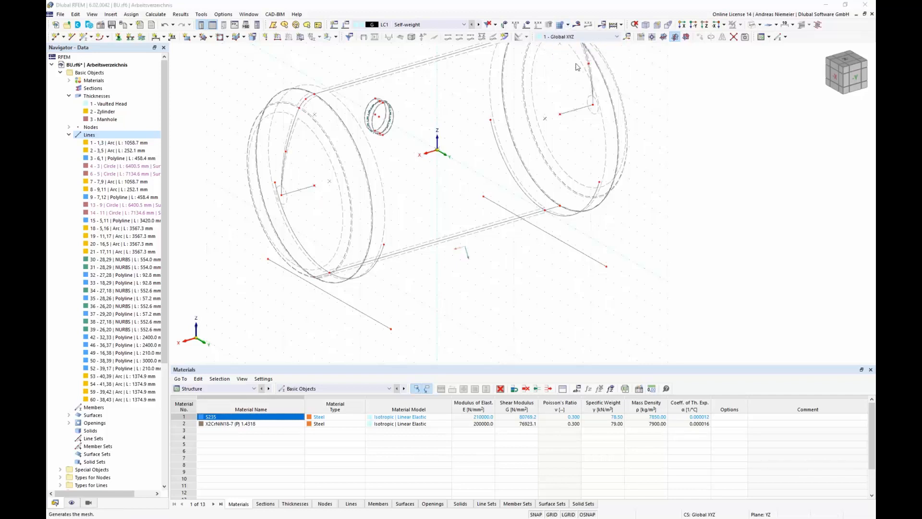
{"action": "left_click", "coordinate": [437, 315]}
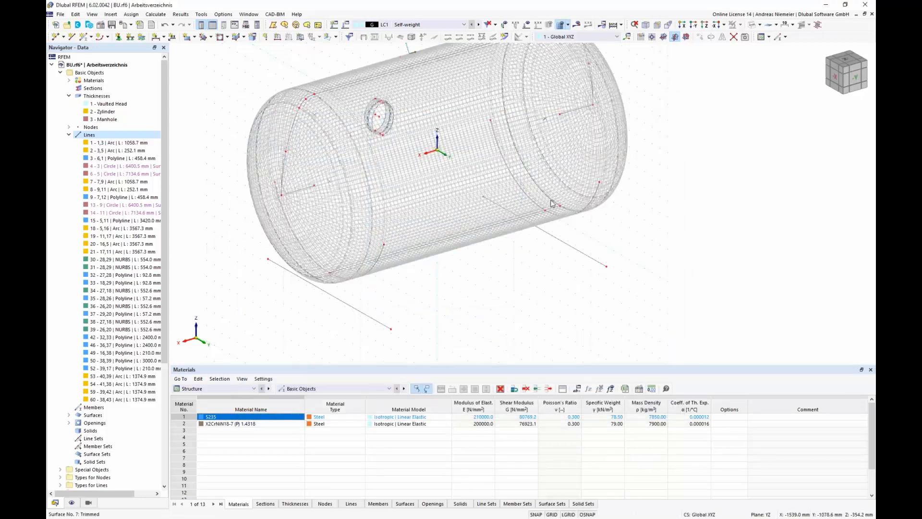
{"action": "middle_click_drag", "start_coordinate": [567, 257], "coordinate": [584, 312], "text": "ctrl"}
{"action": "scroll", "coordinate": [448, 152], "scroll_direction": "up", "scroll_amount": 8}
{"action": "scroll", "coordinate": [495, 232], "scroll_direction": "down", "scroll_amount": 10}
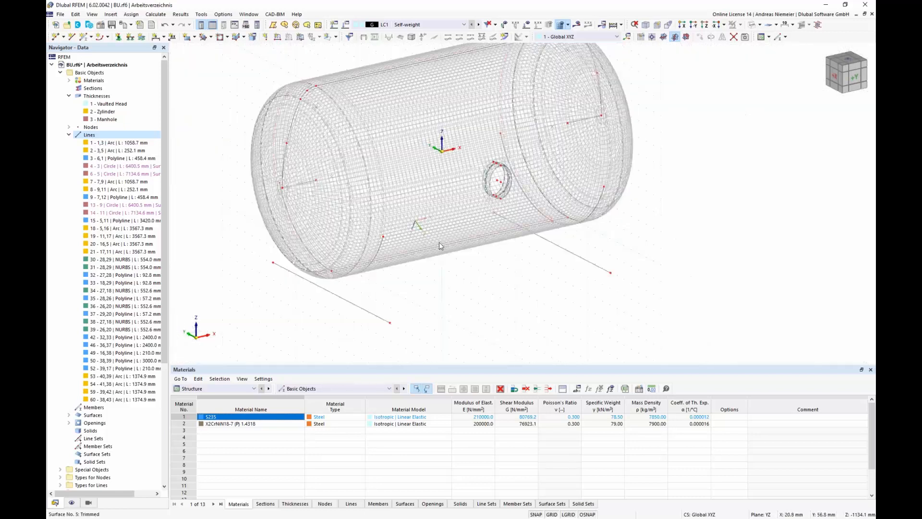
Step: Display the surface FE axis systems for input data without indices and examine their orientation on the cylinder and heads from the Y direction
{"action": "left_click", "coordinate": [71, 503]}
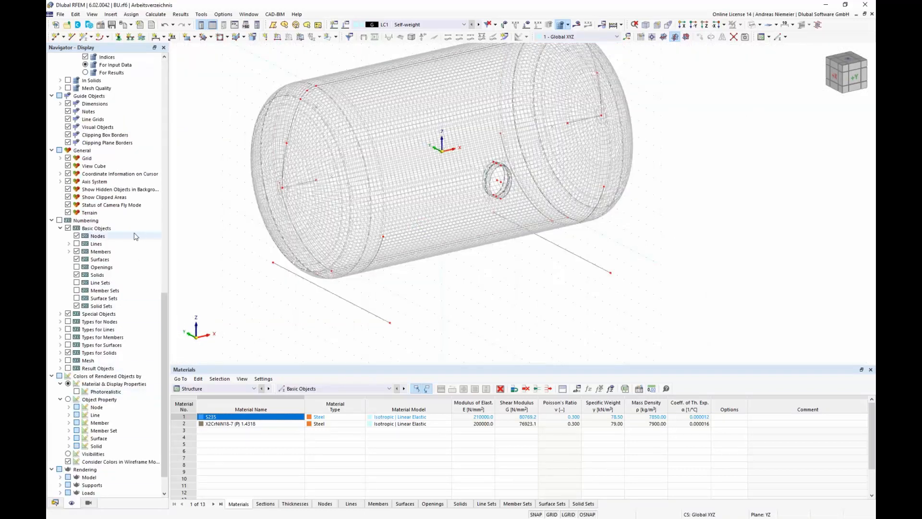
{"action": "scroll", "coordinate": [136, 240], "scroll_direction": "up", "scroll_amount": 2}
{"action": "scroll", "coordinate": [132, 254], "scroll_direction": "up", "scroll_amount": 3}
{"action": "scroll", "coordinate": [130, 257], "scroll_direction": "up", "scroll_amount": 5}
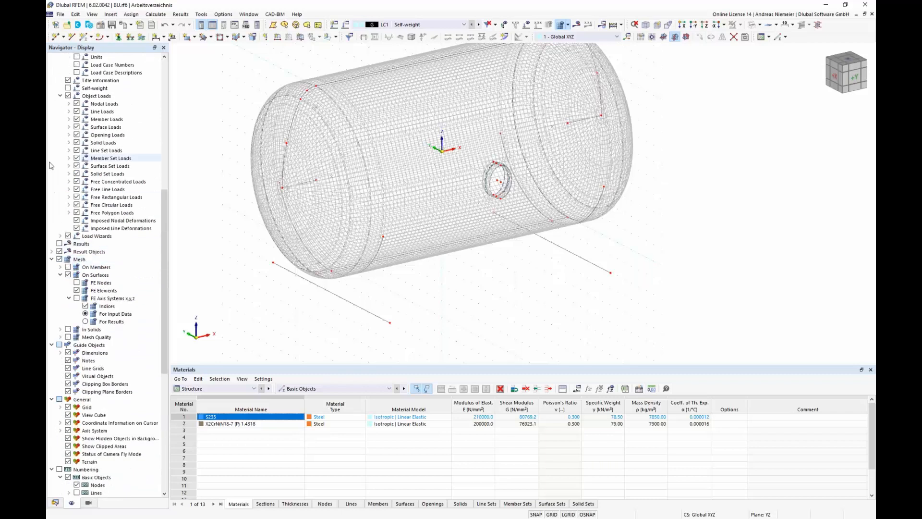
{"action": "left_click", "coordinate": [86, 314]}
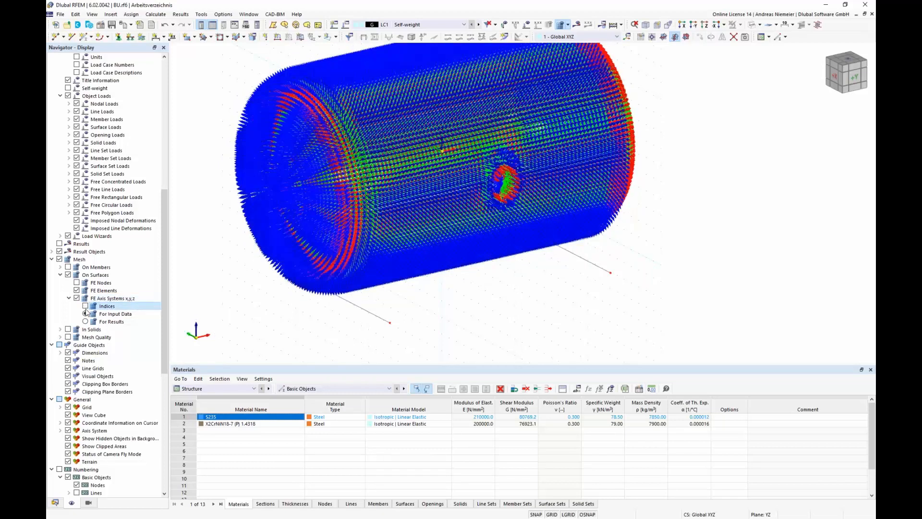
{"action": "left_click", "coordinate": [857, 83]}
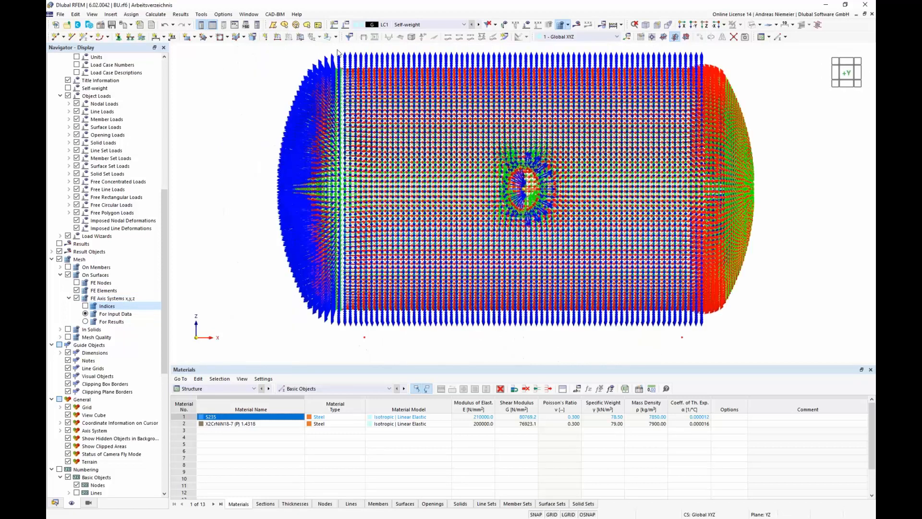
{"action": "scroll", "coordinate": [338, 53], "scroll_direction": "up", "scroll_amount": 5}
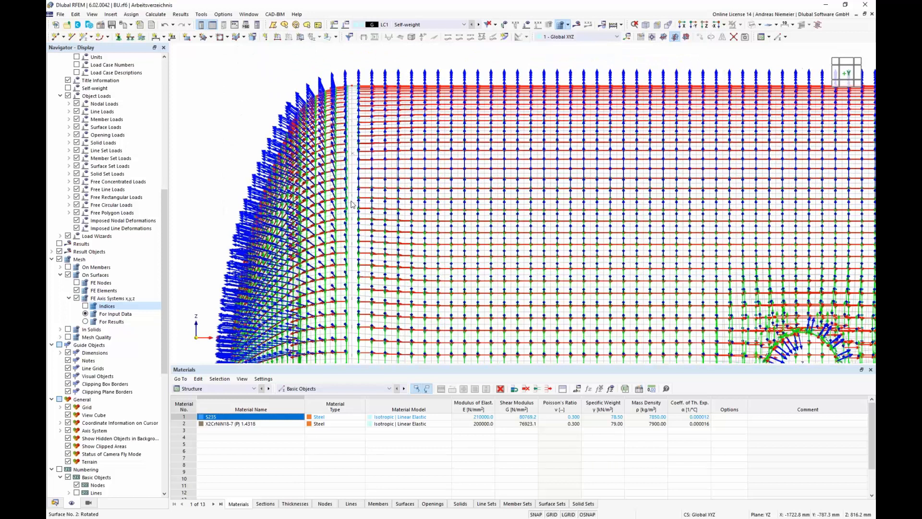
{"action": "scroll", "coordinate": [279, 264], "scroll_direction": "down", "scroll_amount": 1}
{"action": "scroll", "coordinate": [280, 269], "scroll_direction": "down", "scroll_amount": 5}
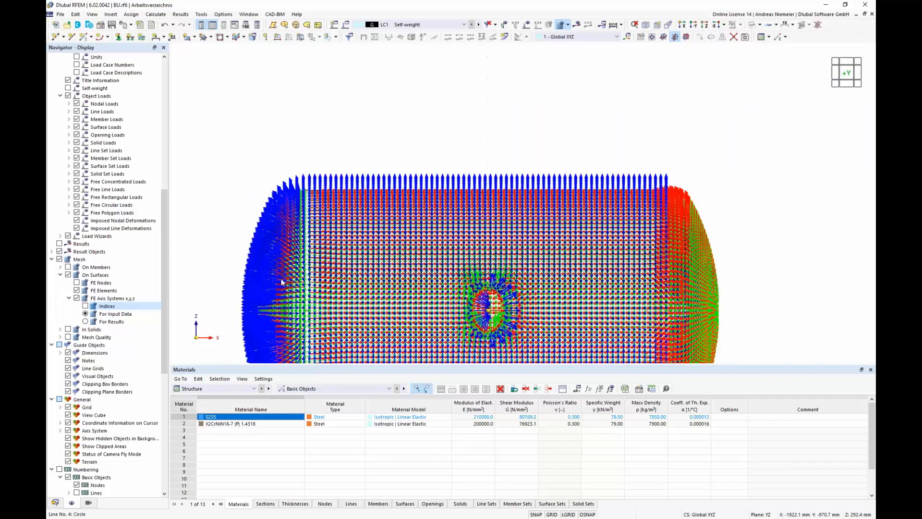
Step: Examine the surface FE axes on both vaulted heads and around the manhole, comparing the direction of the z-axes
{"action": "scroll", "coordinate": [283, 285], "scroll_direction": "up", "scroll_amount": 5}
{"action": "scroll", "coordinate": [643, 235], "scroll_direction": "down", "scroll_amount": 5}
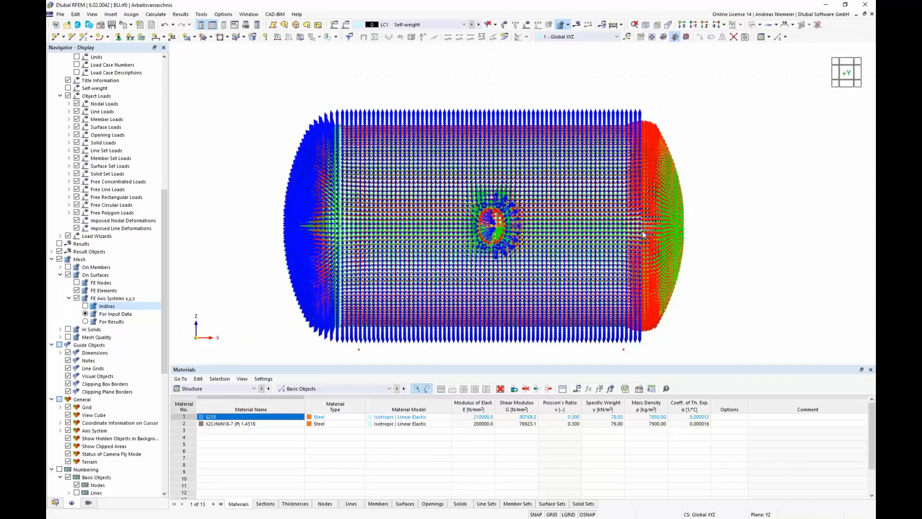
{"action": "scroll", "coordinate": [705, 235], "scroll_direction": "down", "scroll_amount": 1}
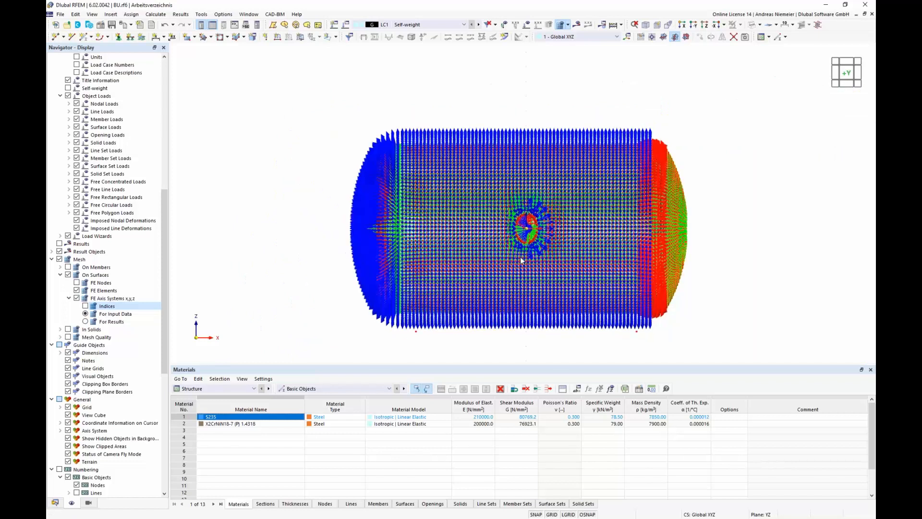
{"action": "scroll", "coordinate": [517, 234], "scroll_direction": "up", "scroll_amount": 1}
{"action": "scroll", "coordinate": [517, 232], "scroll_direction": "up", "scroll_amount": 5}
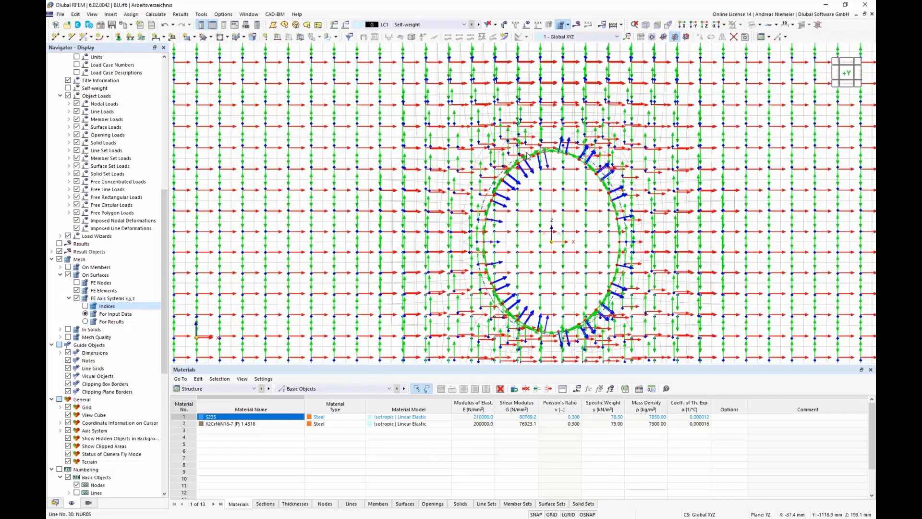
{"action": "scroll", "coordinate": [527, 156], "scroll_direction": "down", "scroll_amount": 2}
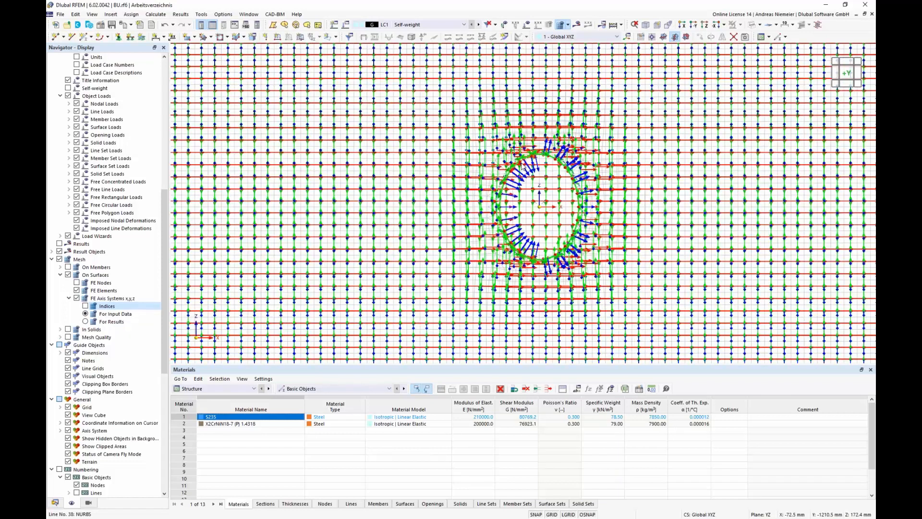
{"action": "scroll", "coordinate": [522, 165], "scroll_direction": "down", "scroll_amount": 3}
Step: Hide the FE axis systems and reverse the local axis systems of the two surfaces forming the vaulted head at the +X end
{"action": "left_click", "coordinate": [76, 298]}
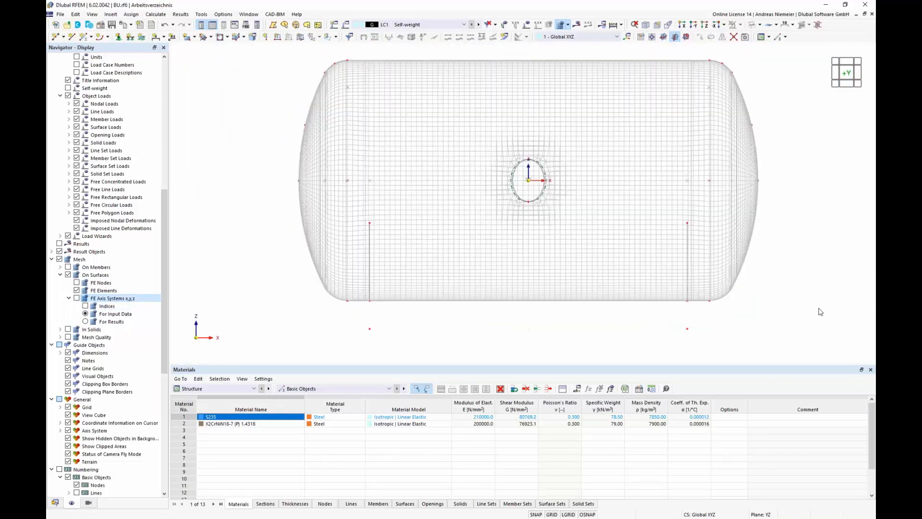
{"action": "left_click_drag", "start_coordinate": [816, 321], "coordinate": [724, 55]}
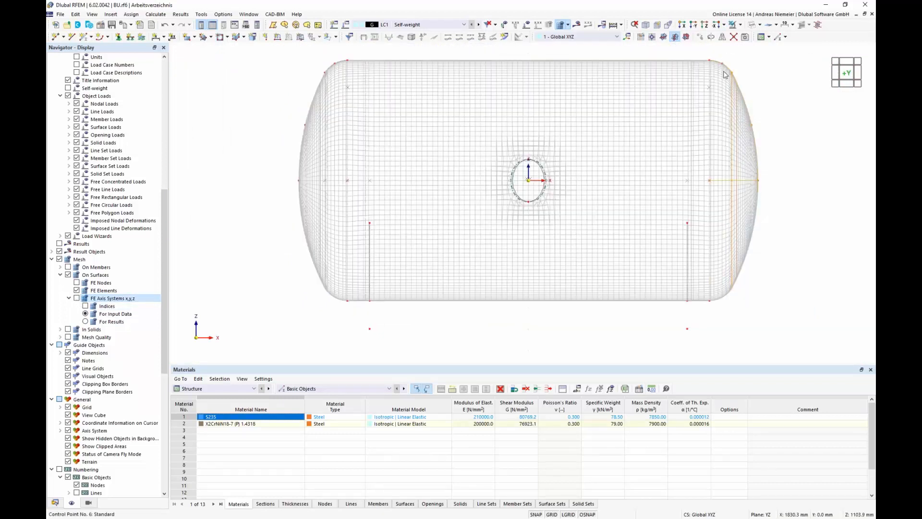
{"action": "right_click", "coordinate": [733, 86]}
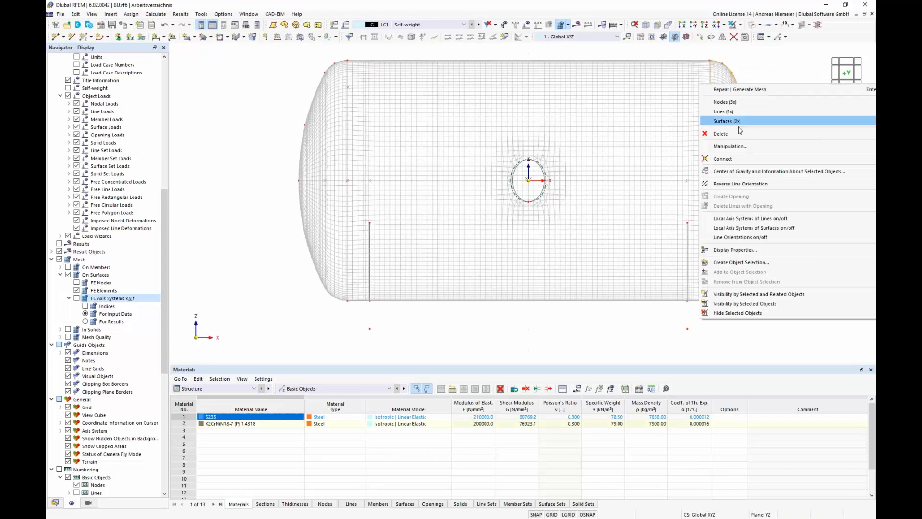
{"action": "mouse_move", "coordinate": [740, 131]}
{"action": "left_click", "coordinate": [630, 275]}
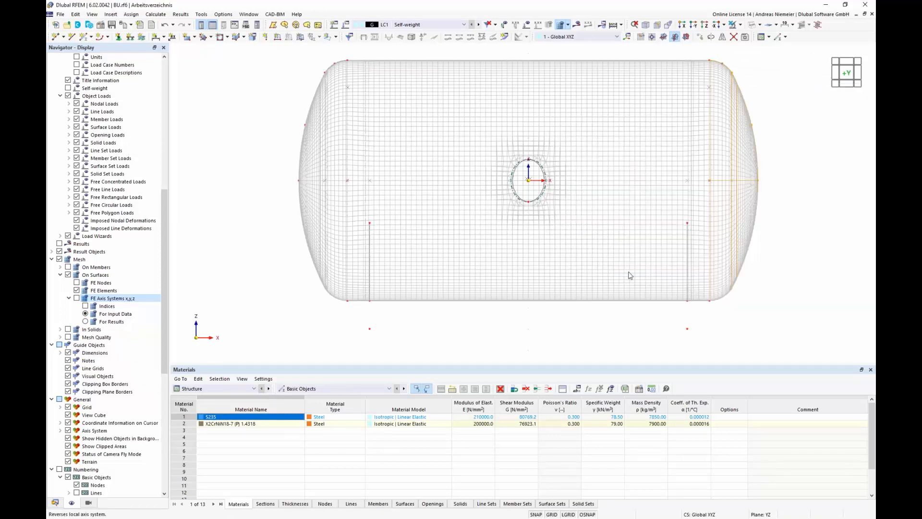
{"action": "left_click", "coordinate": [495, 300]}
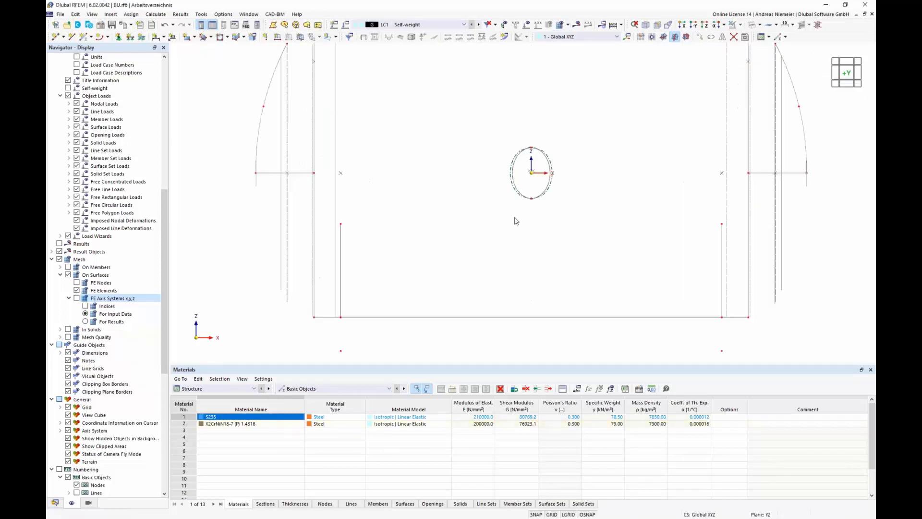
Step: Reverse the local axis system of the trimmed surface on the manhole nozzle
{"action": "scroll", "coordinate": [516, 220], "scroll_direction": "down", "scroll_amount": 2}
{"action": "middle_click_drag", "start_coordinate": [514, 218], "coordinate": [567, 202], "text": "ctrl"}
{"action": "scroll", "coordinate": [597, 167], "scroll_direction": "up", "scroll_amount": 6}
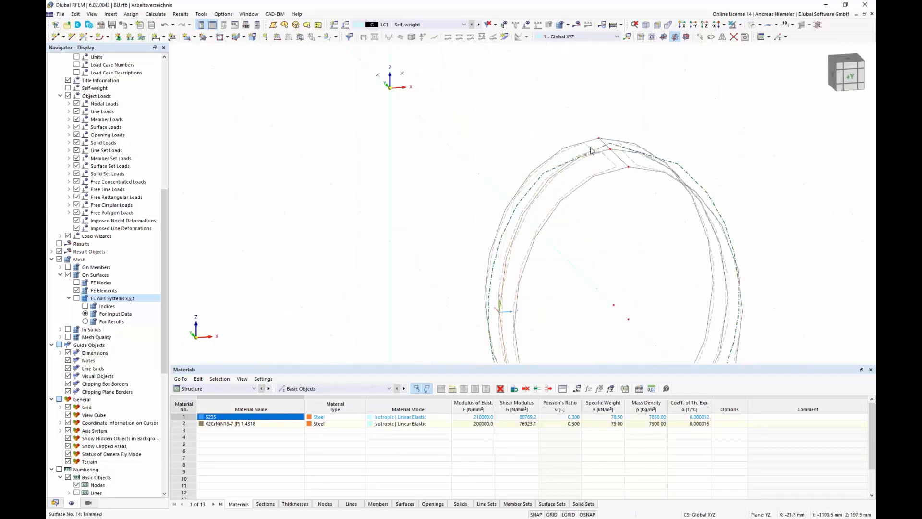
{"action": "right_click", "coordinate": [590, 150]}
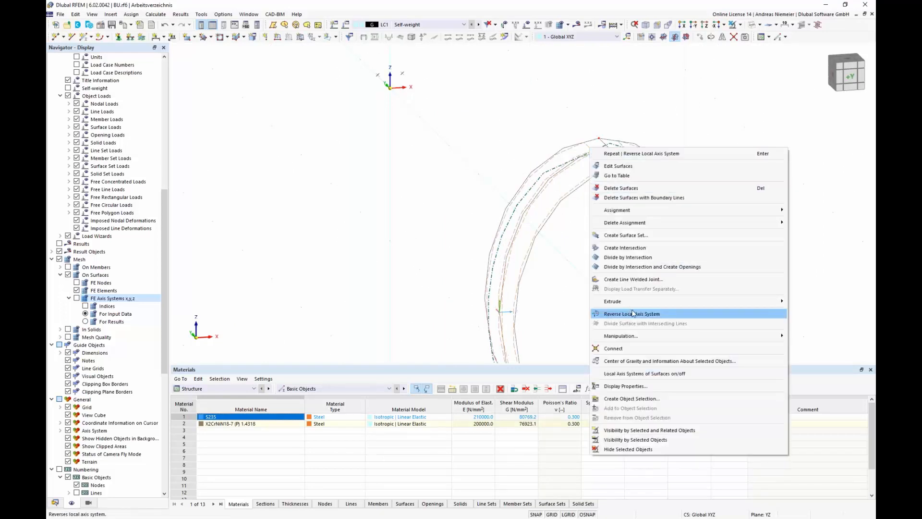
{"action": "left_click", "coordinate": [634, 313]}
Step: Close the manhole with a new boundary-line surface using Standard stiffness and the thickness 1 - Vaulted Head
{"action": "scroll", "coordinate": [624, 247], "scroll_direction": "down", "scroll_amount": 7}
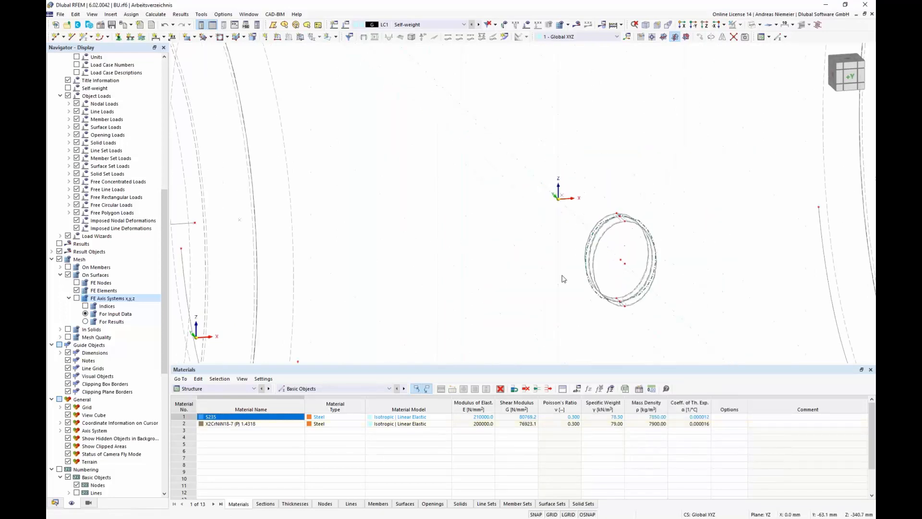
{"action": "scroll", "coordinate": [516, 252], "scroll_direction": "up", "scroll_amount": 1}
{"action": "middle_click_drag", "start_coordinate": [512, 248], "coordinate": [579, 157]}
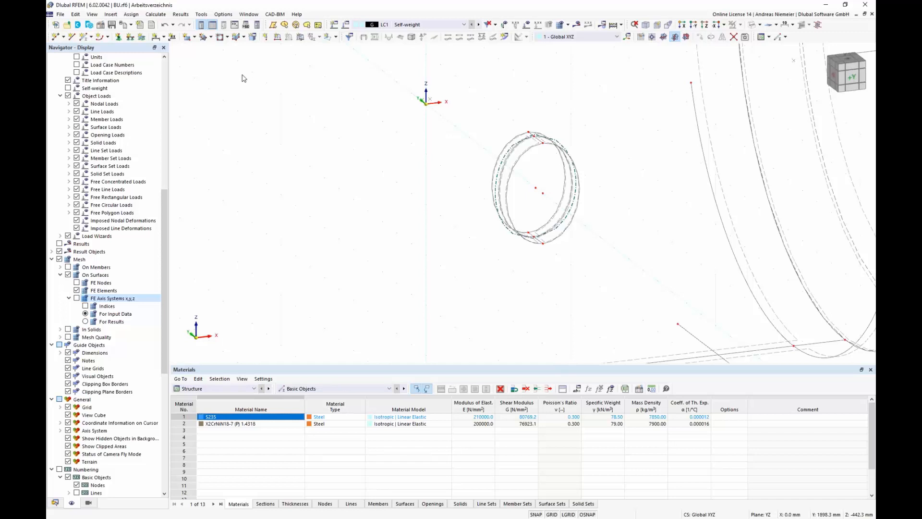
{"action": "left_click", "coordinate": [193, 37]}
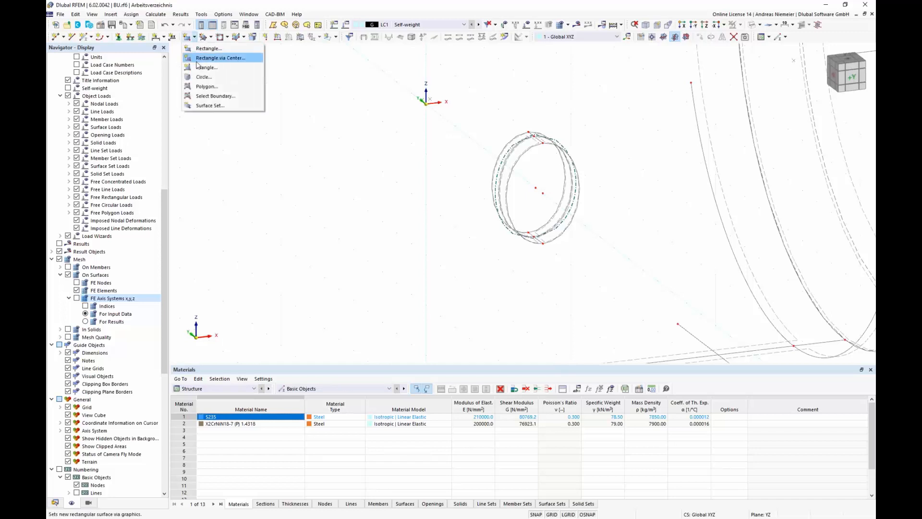
{"action": "left_click", "coordinate": [211, 96]}
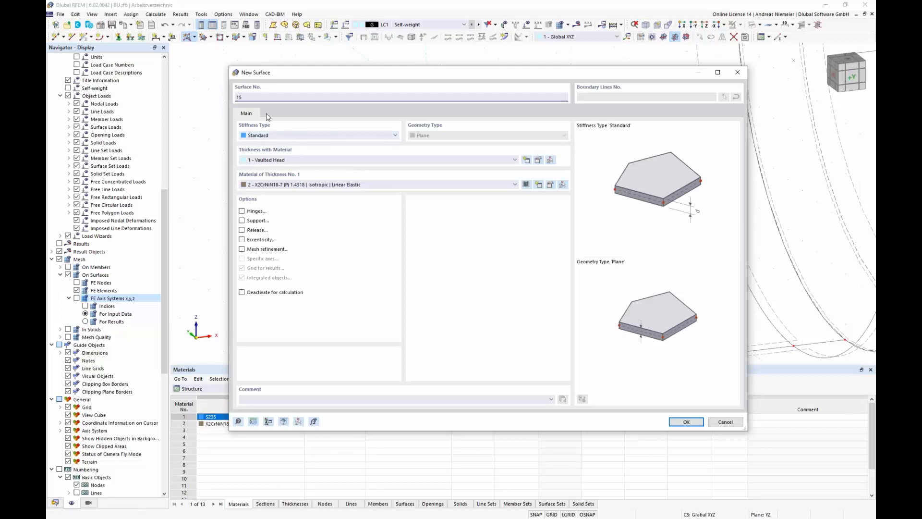
{"action": "left_click", "coordinate": [282, 136]}
{"action": "left_click", "coordinate": [281, 157]}
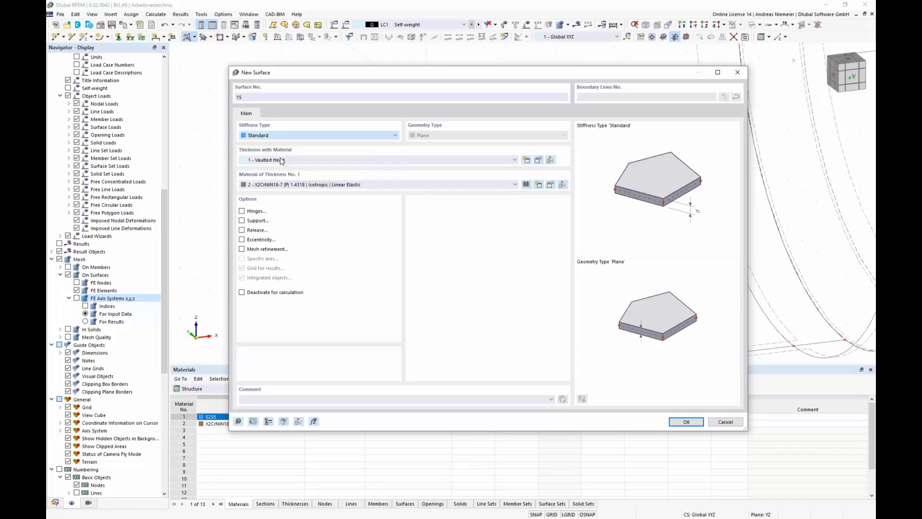
{"action": "left_click", "coordinate": [676, 422]}
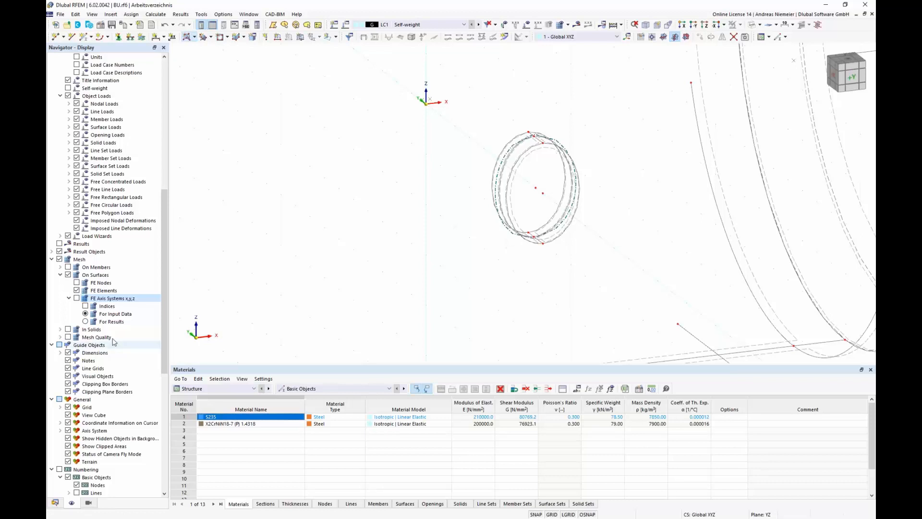
Step: Display the FE axis systems again, regenerating the mesh and ignoring the plausibility warning, and view the vessel along the Y axis
{"action": "left_click", "coordinate": [76, 299]}
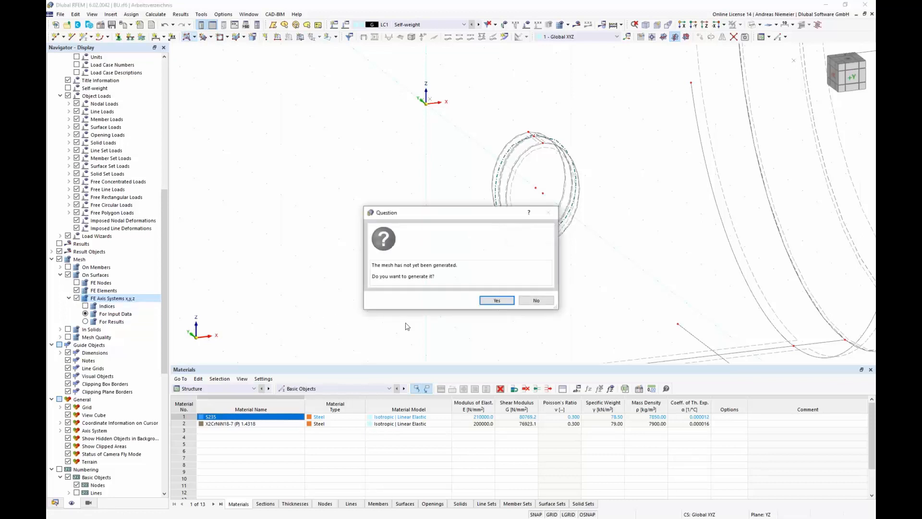
{"action": "left_click", "coordinate": [492, 303]}
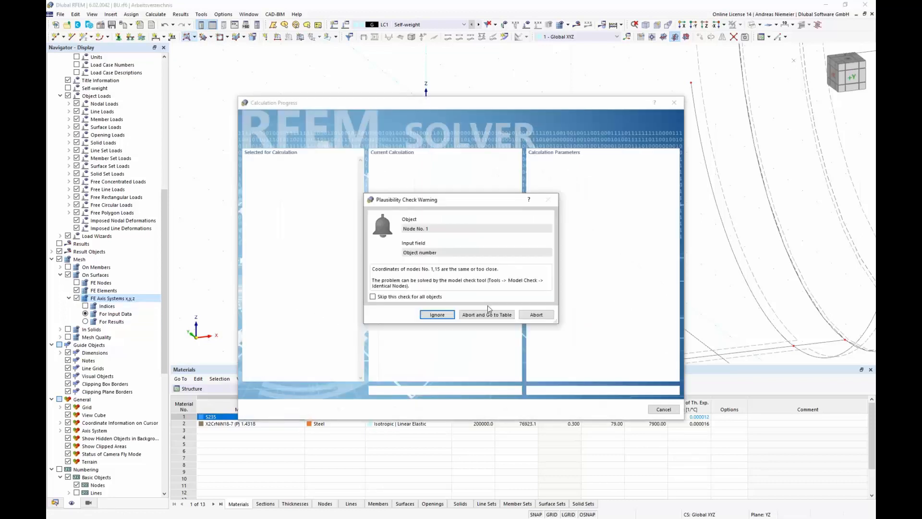
{"action": "left_click", "coordinate": [437, 314]}
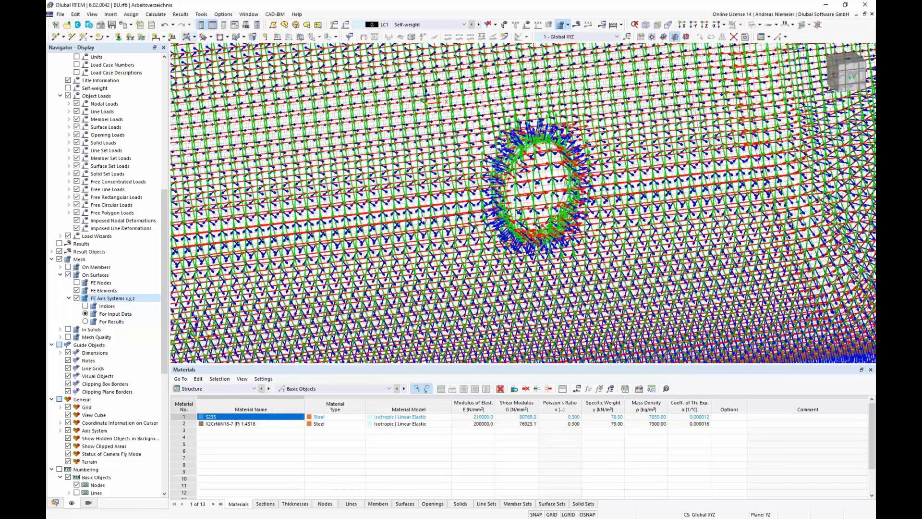
{"action": "scroll", "coordinate": [432, 219], "scroll_direction": "down", "scroll_amount": 4}
{"action": "left_click", "coordinate": [851, 77]}
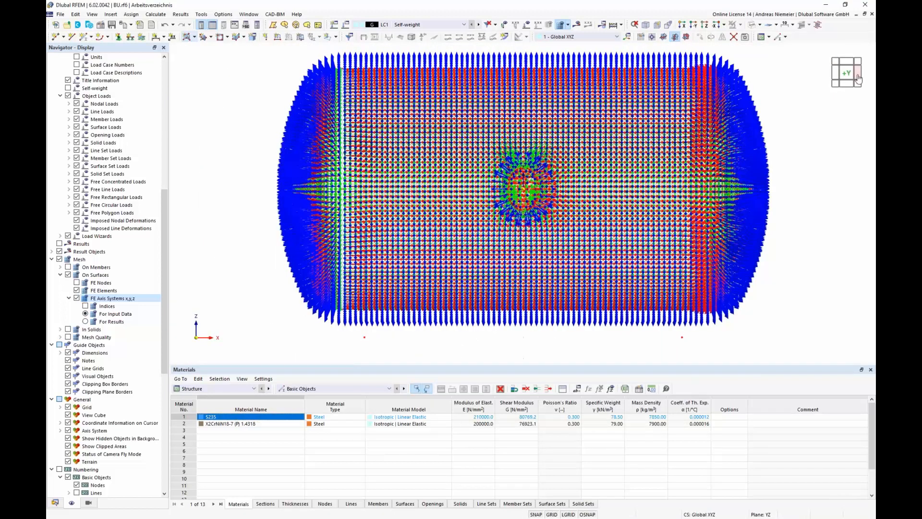
Step: Isolate the manhole surfaces in visibility mode and examine the orientation of their FE axes from the side
{"action": "scroll", "coordinate": [453, 206], "scroll_direction": "down", "scroll_amount": 2}
{"action": "left_click_drag", "start_coordinate": [443, 79], "coordinate": [553, 327]}
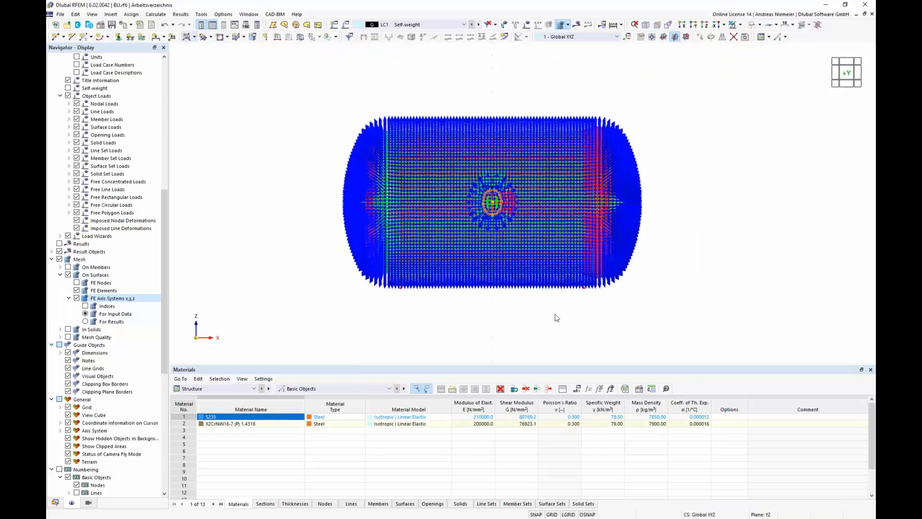
{"action": "left_click", "coordinate": [734, 25]}
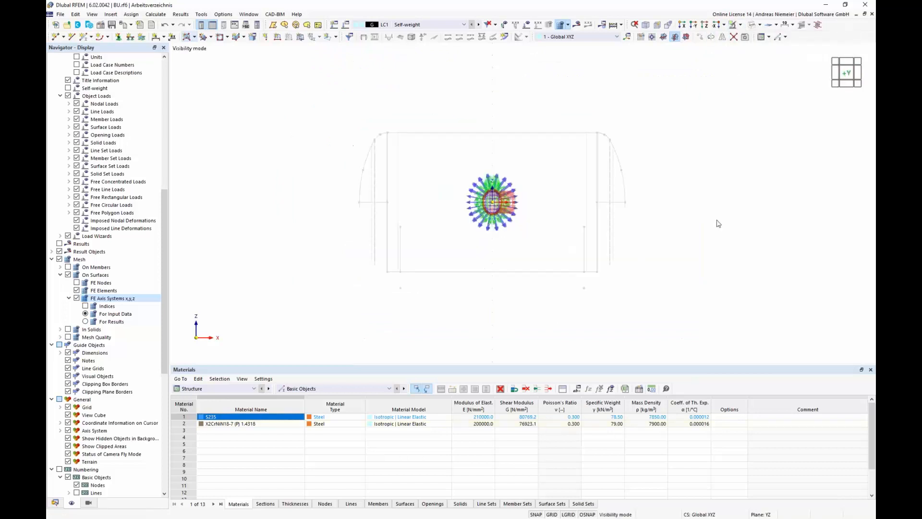
{"action": "middle_click_drag", "start_coordinate": [703, 229], "coordinate": [548, 236], "text": "ctrl"}
{"action": "scroll", "coordinate": [442, 219], "scroll_direction": "up", "scroll_amount": 5}
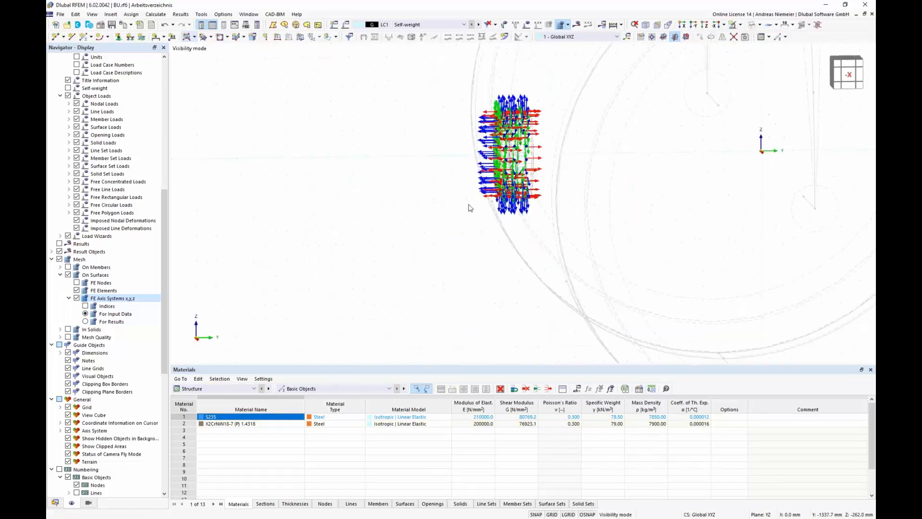
{"action": "scroll", "coordinate": [481, 197], "scroll_direction": "up", "scroll_amount": 2}
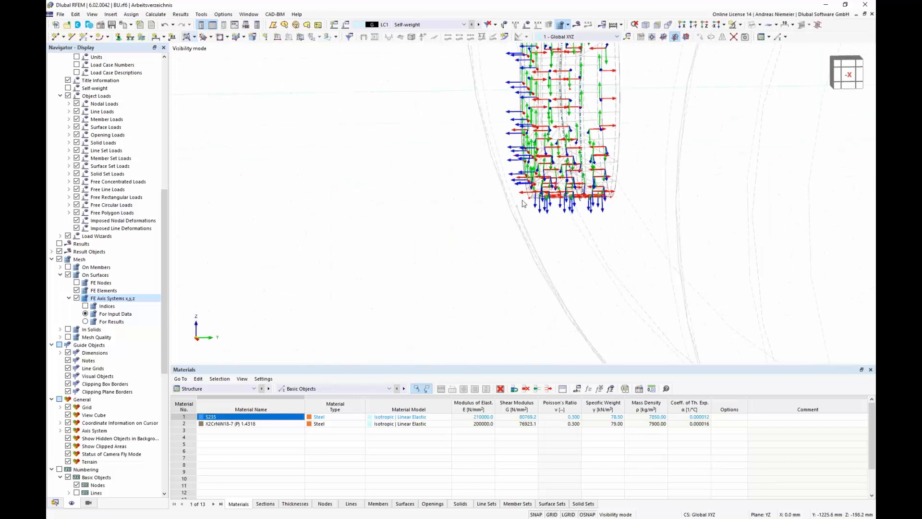
{"action": "scroll", "coordinate": [525, 203], "scroll_direction": "down", "scroll_amount": 2}
{"action": "scroll", "coordinate": [439, 223], "scroll_direction": "down", "scroll_amount": 3}
{"action": "middle_click_drag", "start_coordinate": [351, 226], "coordinate": [380, 240], "text": "ctrl"}
{"action": "scroll", "coordinate": [469, 211], "scroll_direction": "up", "scroll_amount": 1}
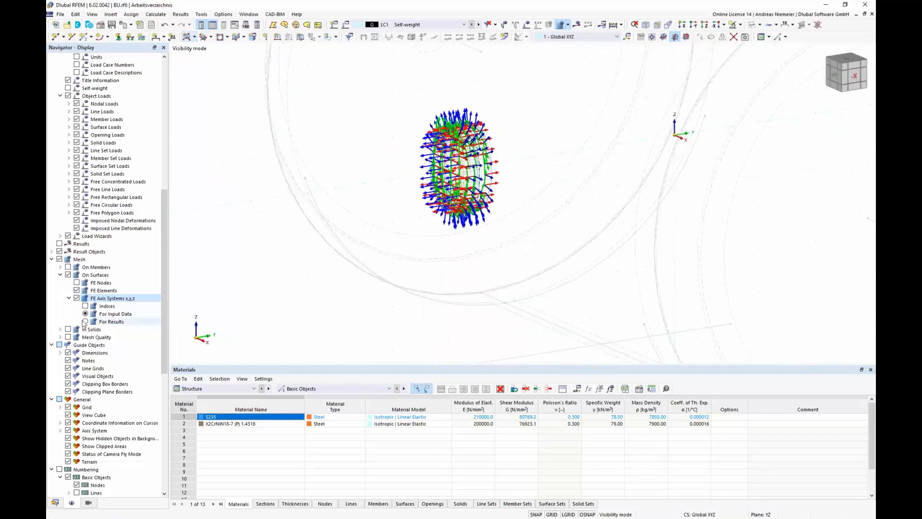
Step: Hide the FE axis systems and cancel the visibility mode so the entire vessel is shown
{"action": "left_click", "coordinate": [77, 298]}
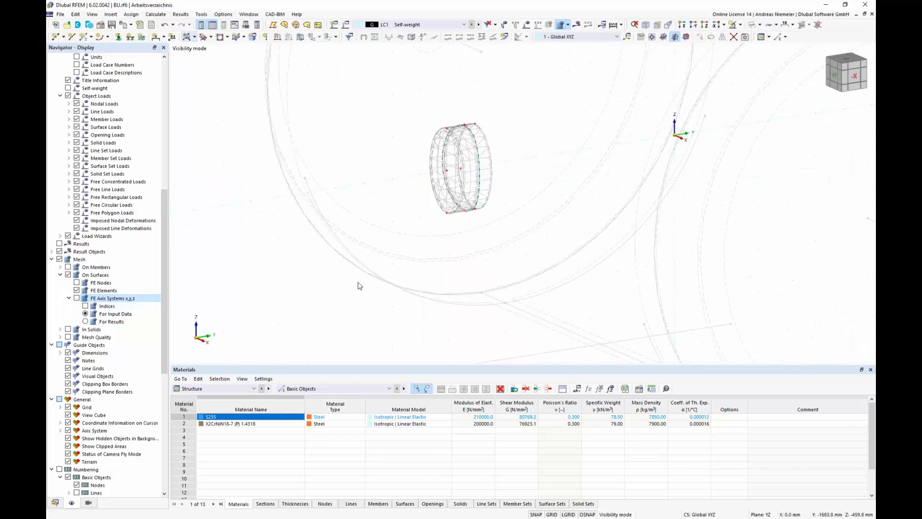
{"action": "scroll", "coordinate": [359, 284], "scroll_direction": "down", "scroll_amount": 2}
{"action": "left_click", "coordinate": [740, 24]}
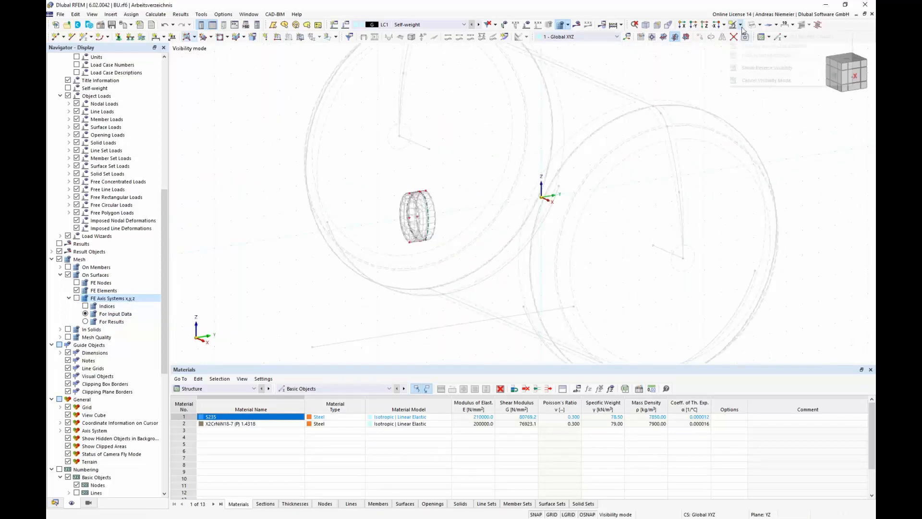
{"action": "left_click", "coordinate": [746, 83]}
{"action": "scroll", "coordinate": [422, 223], "scroll_direction": "down", "scroll_amount": 3}
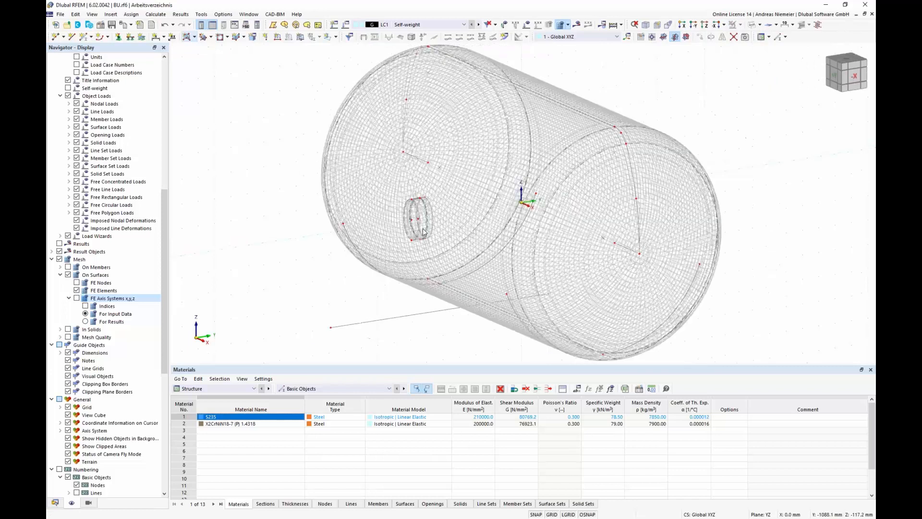
Step: Start a Beam member on saddle arc lines 54 and 60 at the negative-X end, with section U 200 from DIN 1026-1:2009-09 in S235
{"action": "middle_click_drag", "start_coordinate": [340, 276], "coordinate": [500, 270], "text": "ctrl"}
{"action": "scroll", "coordinate": [501, 269], "scroll_direction": "up", "scroll_amount": 2}
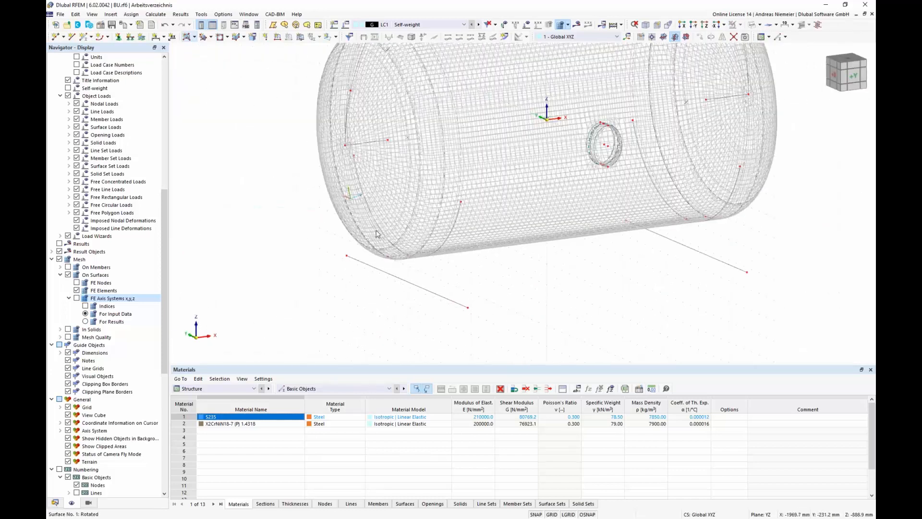
{"action": "right_click", "coordinate": [445, 245]}
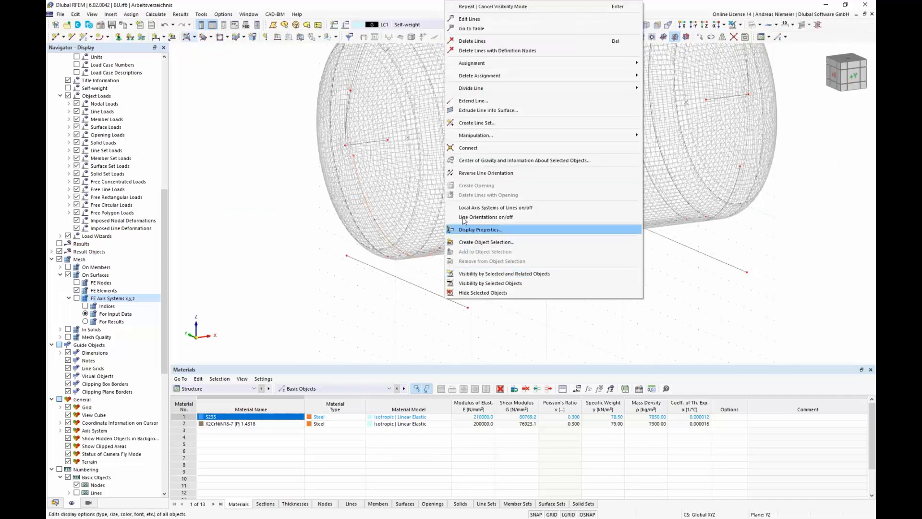
{"action": "left_click", "coordinate": [501, 25]}
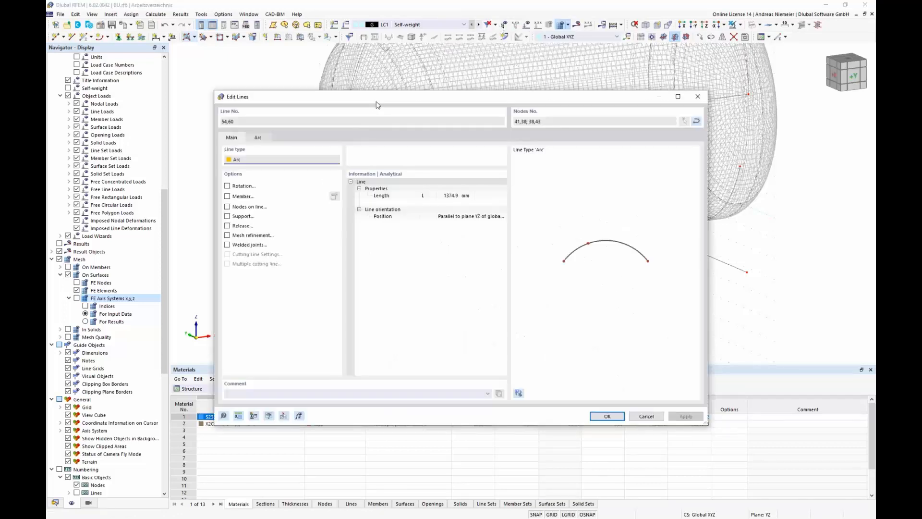
{"action": "left_click_drag", "start_coordinate": [416, 96], "coordinate": [687, 68]}
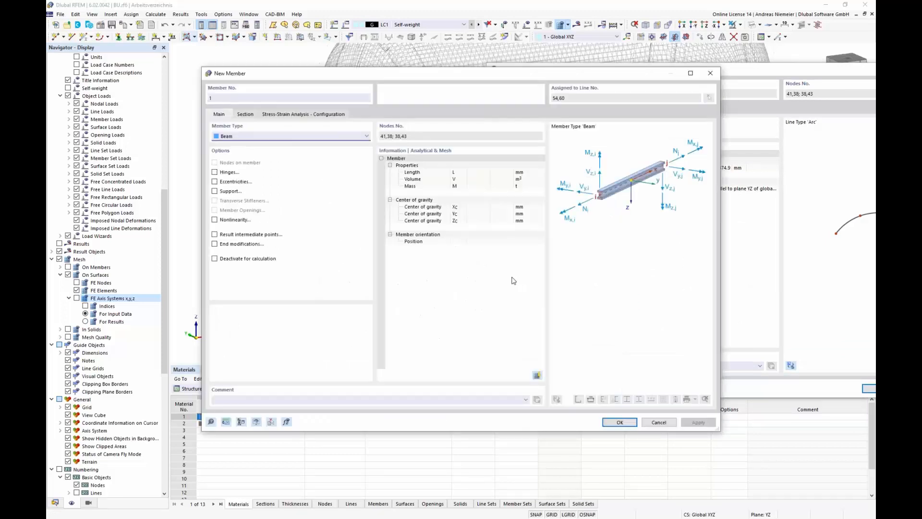
{"action": "left_click", "coordinate": [245, 115]}
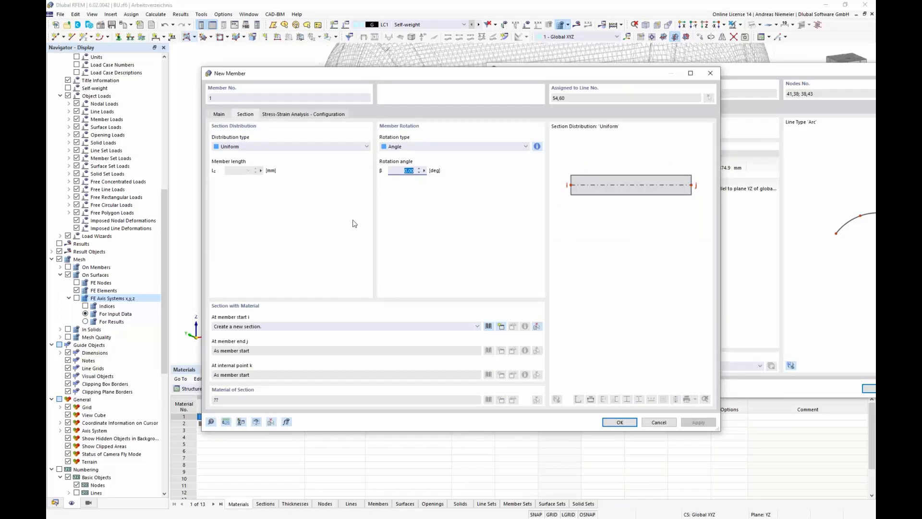
{"action": "left_click", "coordinate": [489, 327]}
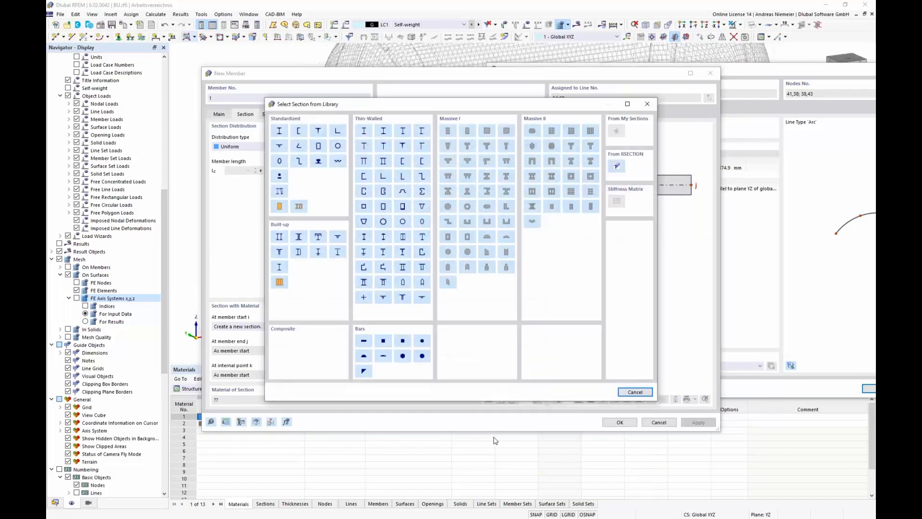
{"action": "left_click", "coordinate": [298, 133]}
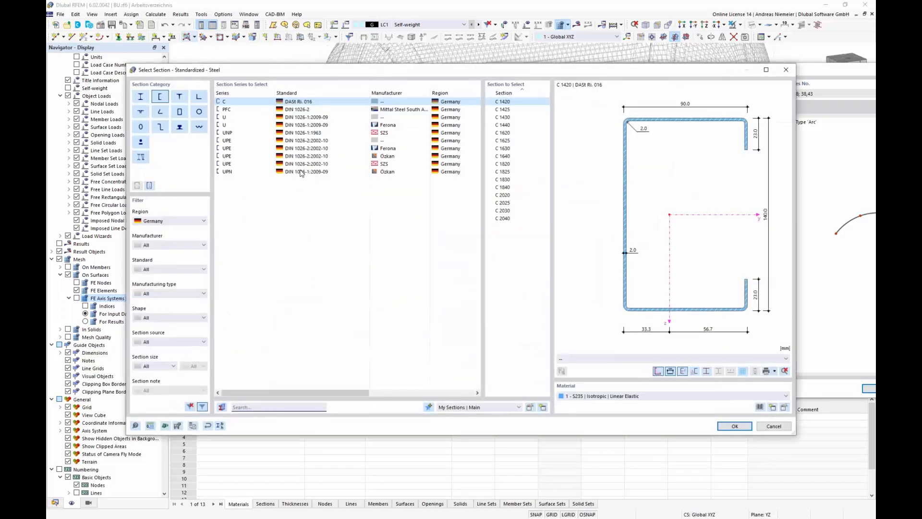
{"action": "left_click", "coordinate": [289, 117]}
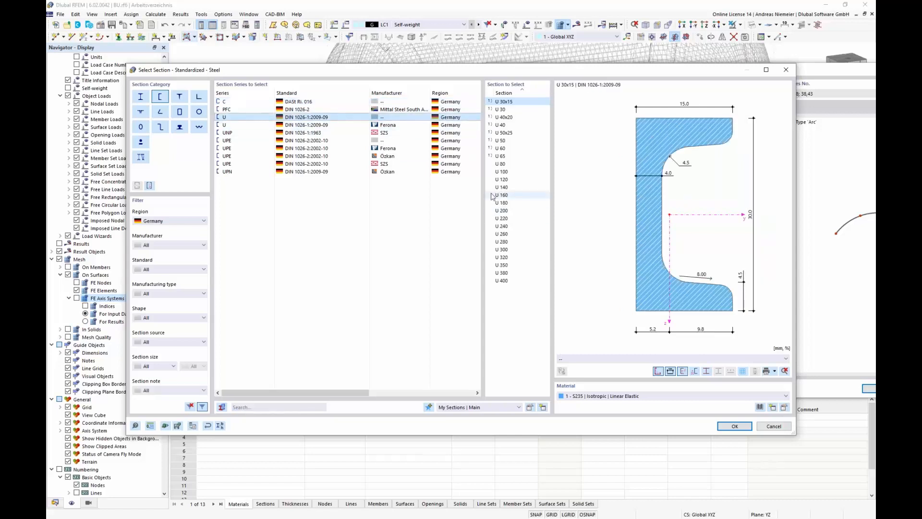
{"action": "left_click", "coordinate": [502, 210]}
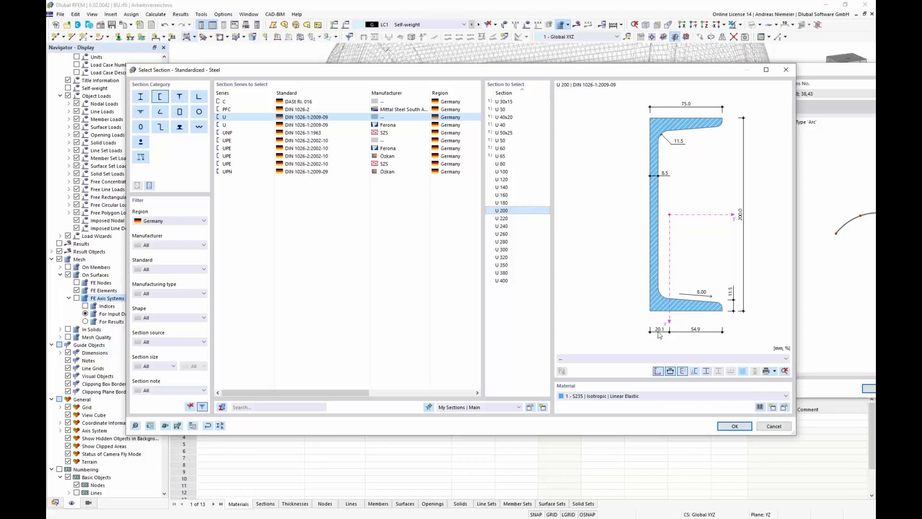
{"action": "left_click", "coordinate": [734, 426]}
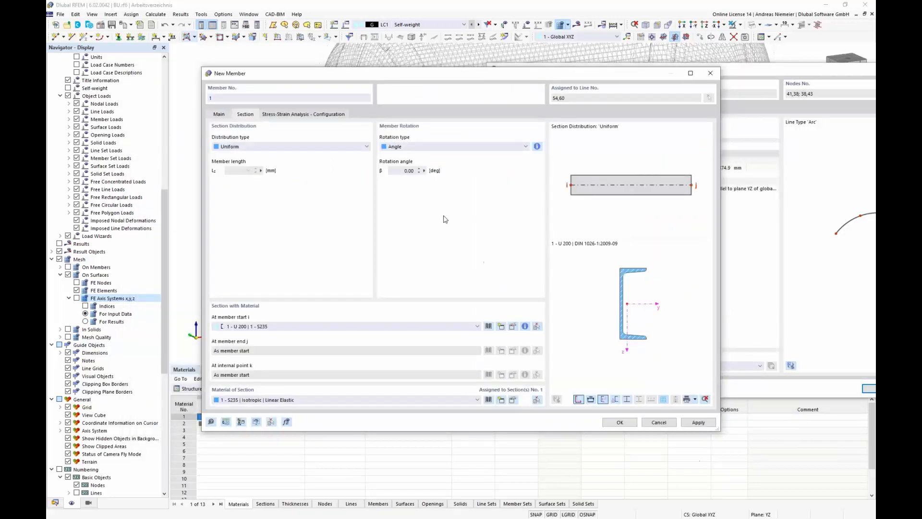
Step: Set the rotation angle of the new saddle arc member to 90° and check the U 200 section preview
{"action": "left_click", "coordinate": [407, 171]}
{"action": "scroll", "coordinate": [619, 315], "scroll_direction": "up", "scroll_amount": 2}
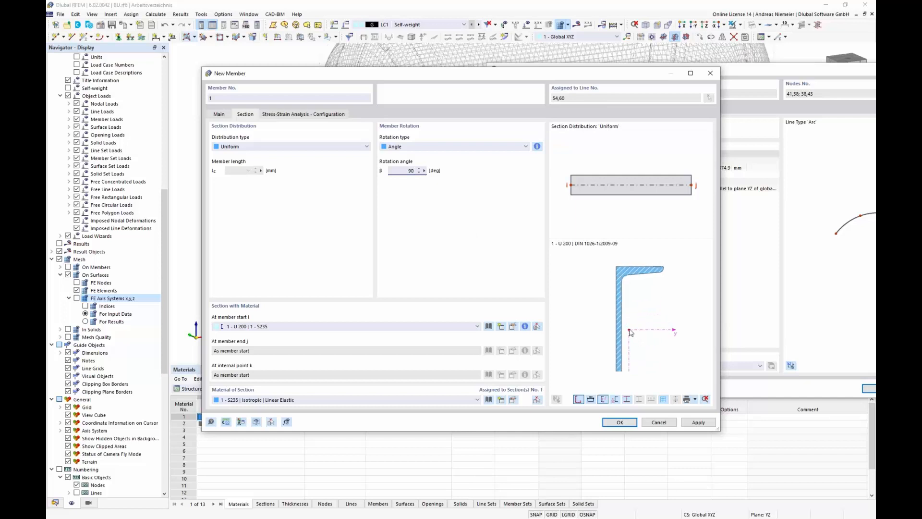
{"action": "scroll", "coordinate": [629, 322], "scroll_direction": "down", "scroll_amount": 2}
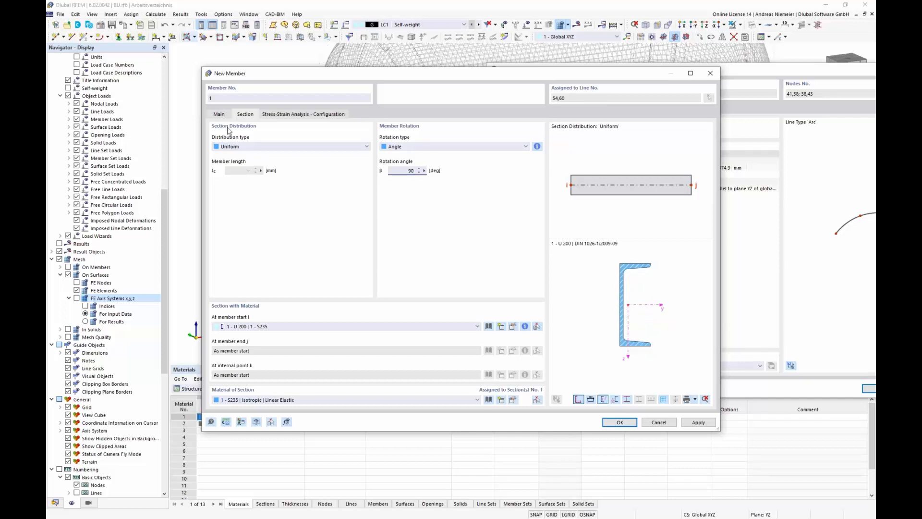
Step: Enable eccentricities for the arc member and create a start eccentricity relative to the section with left-middle alignment
{"action": "left_click", "coordinate": [220, 115]}
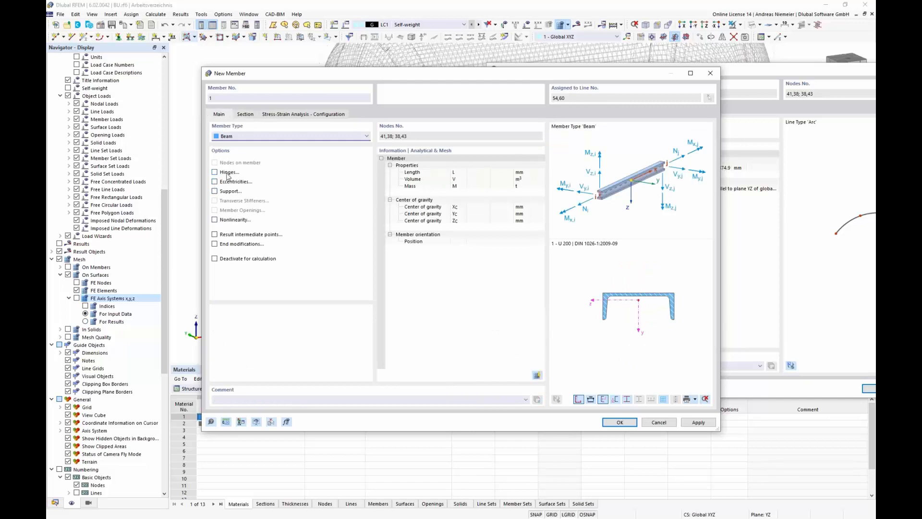
{"action": "left_click", "coordinate": [214, 183]}
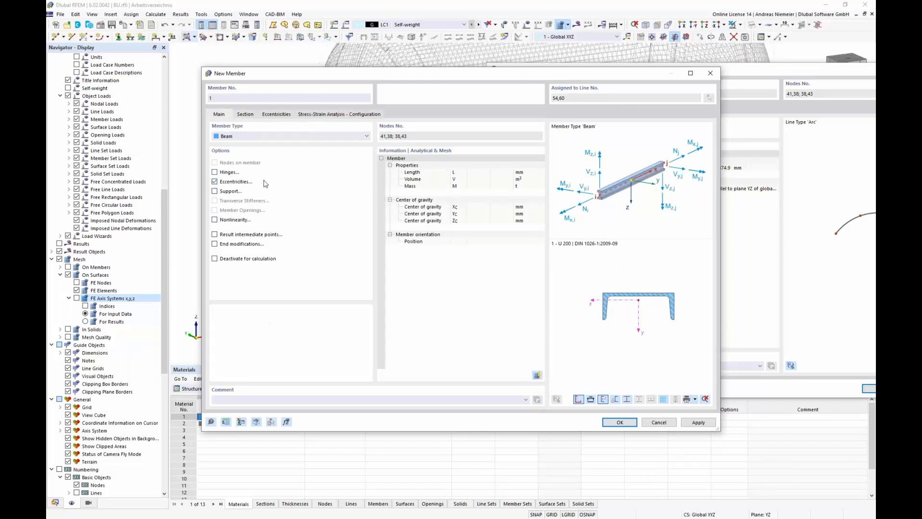
{"action": "left_click", "coordinate": [275, 115]}
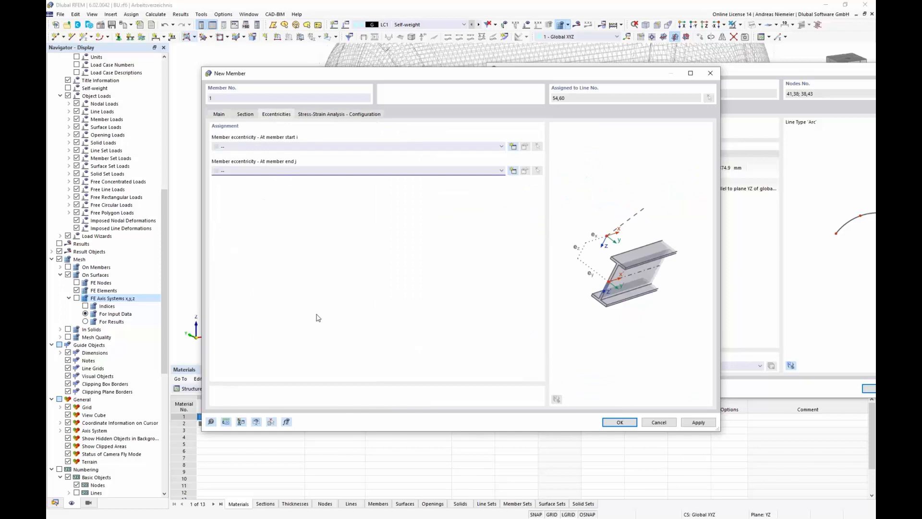
{"action": "left_click", "coordinate": [514, 147]}
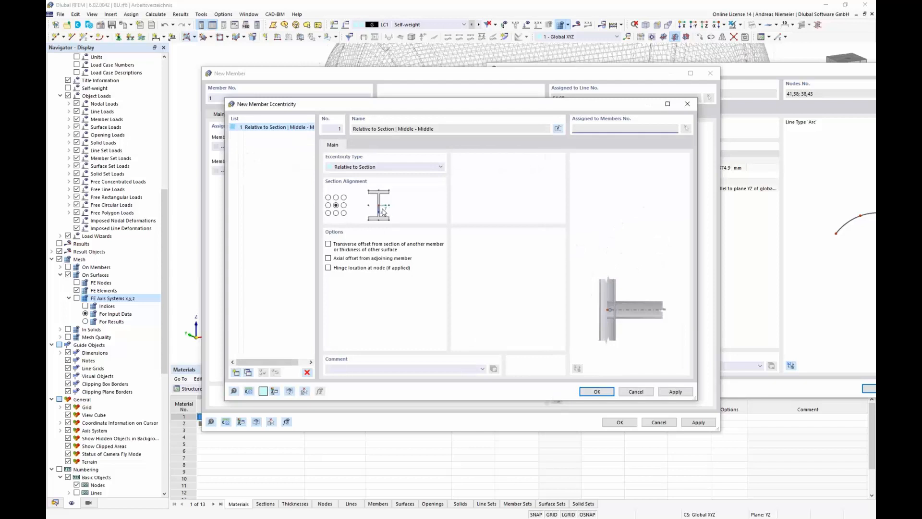
{"action": "left_click", "coordinate": [328, 205]}
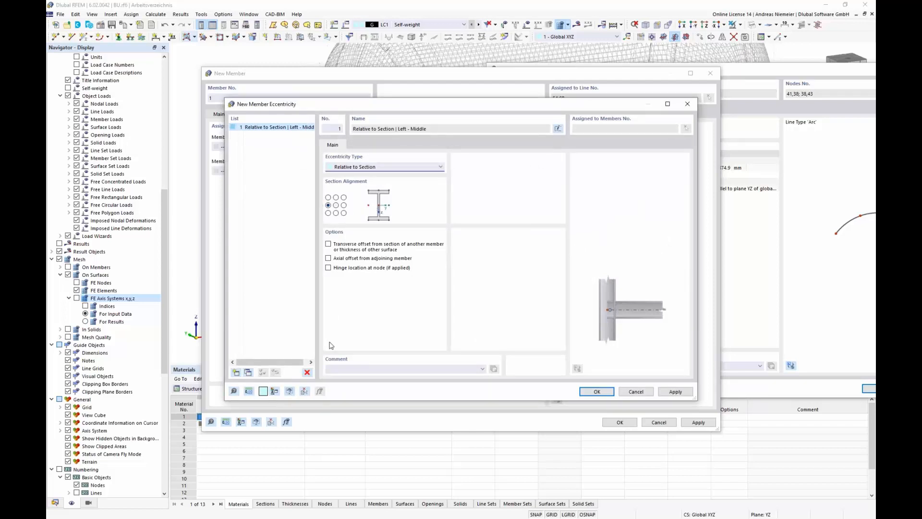
Step: Add a transverse offset to the eccentricity, referenced to the thickness of surface 7 with the bottom axis offset
{"action": "left_click", "coordinate": [346, 249]}
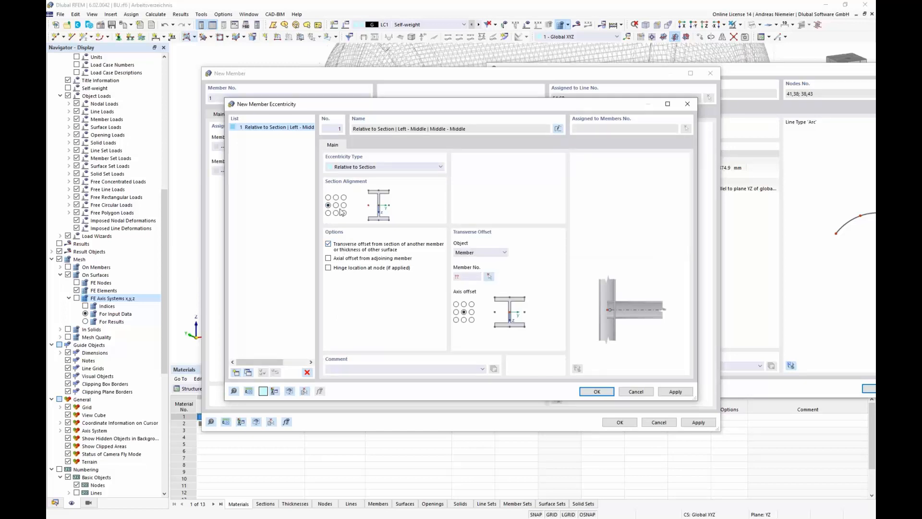
{"action": "left_click", "coordinate": [480, 253]}
{"action": "left_click", "coordinate": [483, 267]}
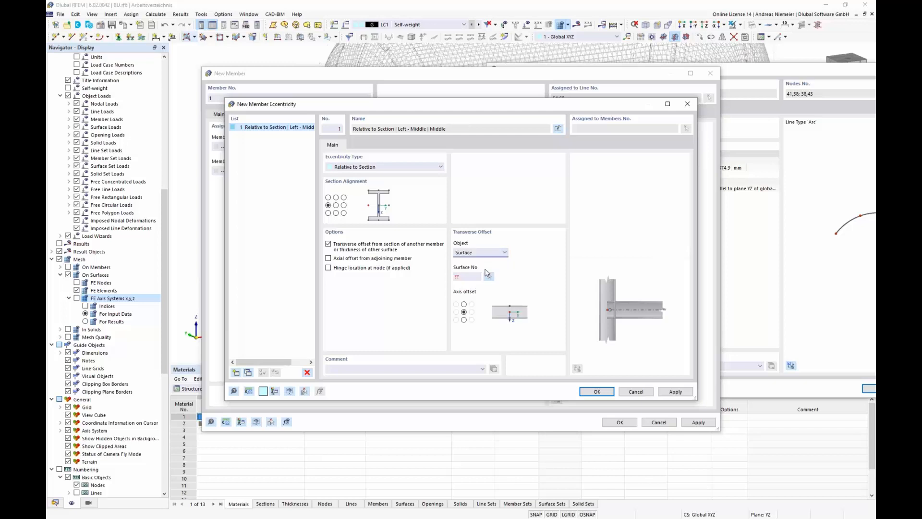
{"action": "left_click", "coordinate": [489, 277]}
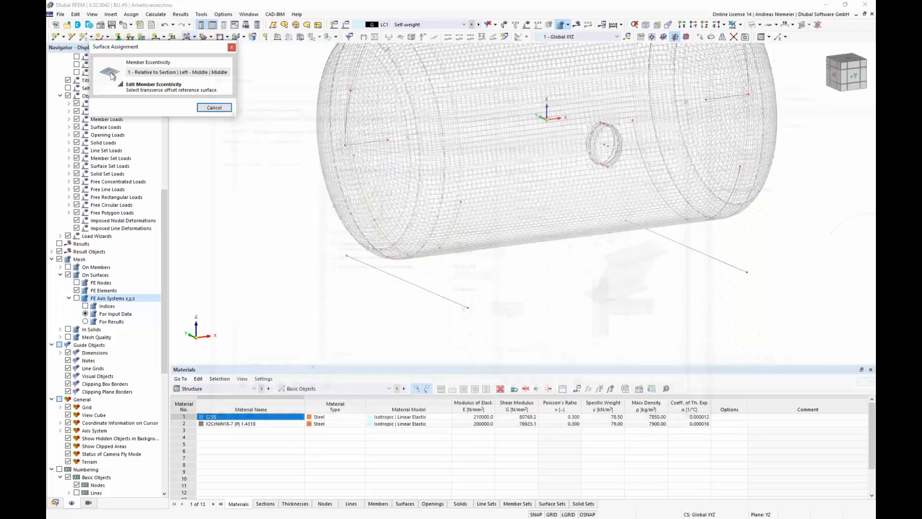
{"action": "left_click", "coordinate": [461, 201]}
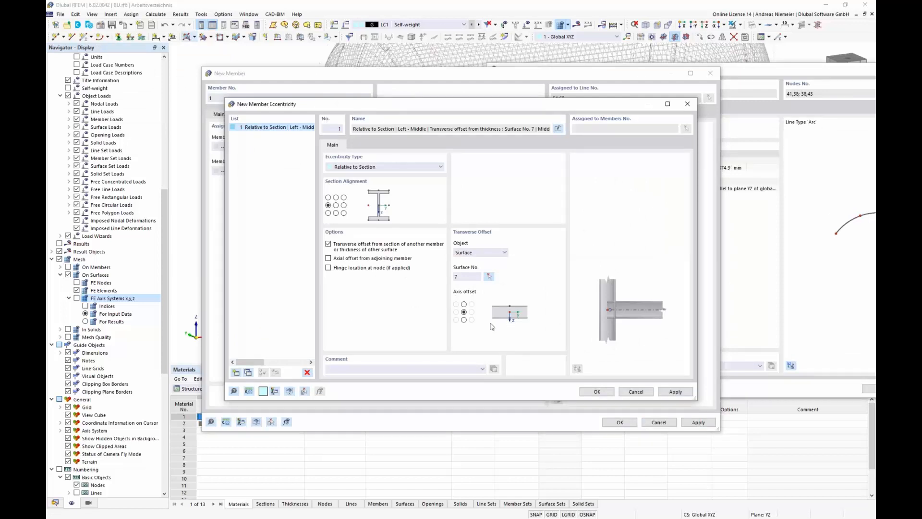
{"action": "left_click", "coordinate": [464, 320]}
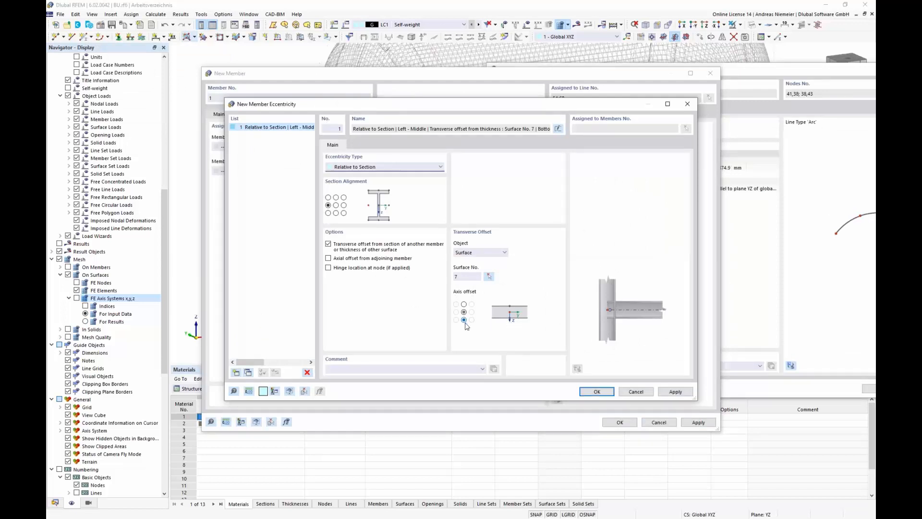
{"action": "left_click", "coordinate": [597, 392]}
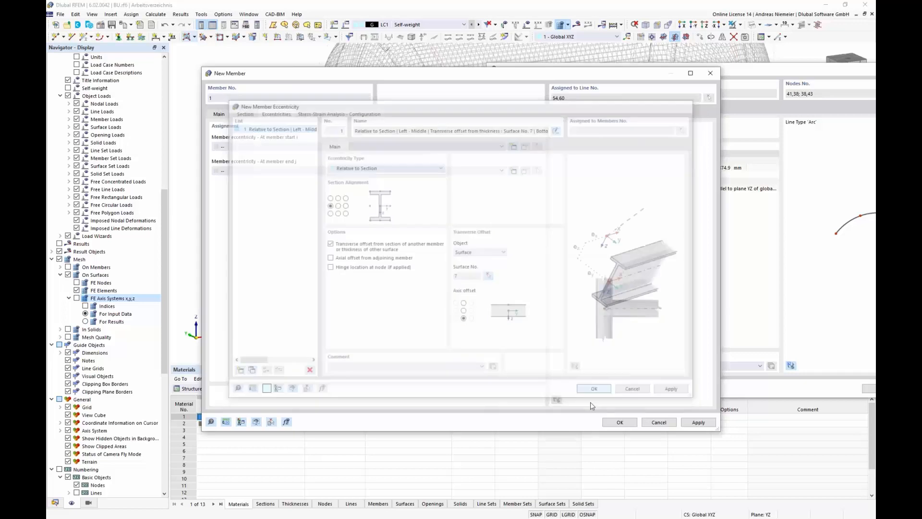
Step: Assign the same eccentricity to the member end and create the members on both arc lines, accepting deletion of the mesh
{"action": "left_click", "coordinate": [318, 171]}
{"action": "left_click", "coordinate": [316, 179]}
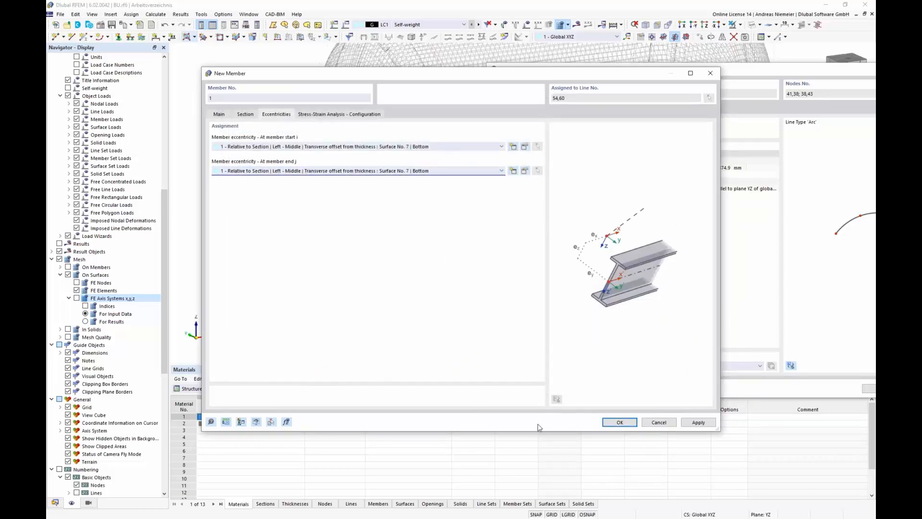
{"action": "left_click", "coordinate": [620, 423]}
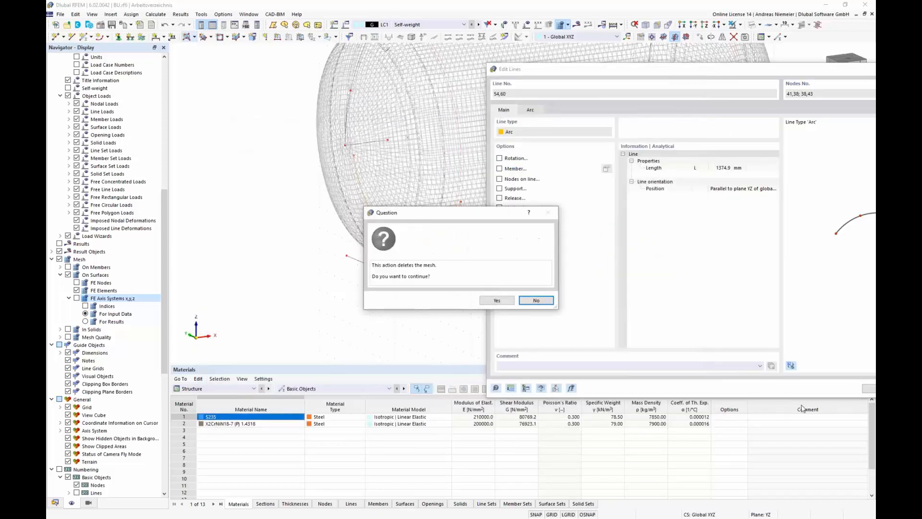
{"action": "left_click", "coordinate": [497, 300]}
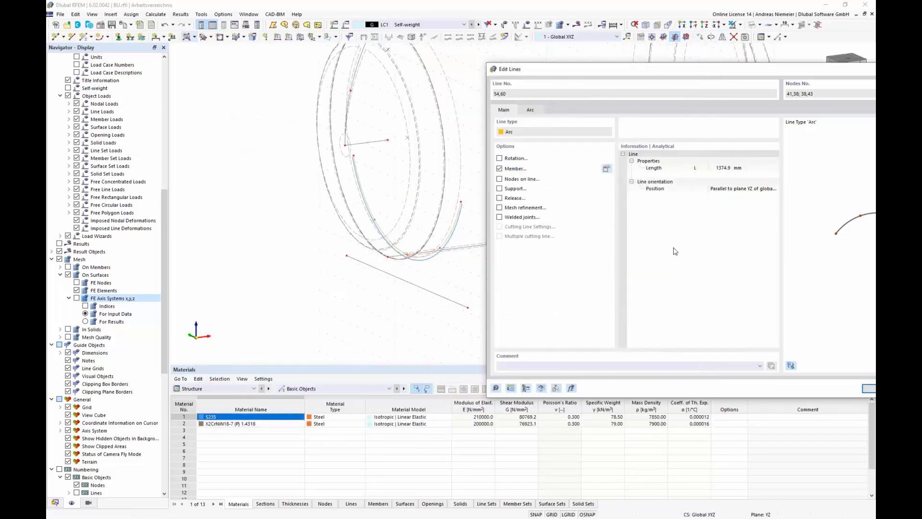
{"action": "left_click_drag", "start_coordinate": [714, 75], "coordinate": [559, 60]}
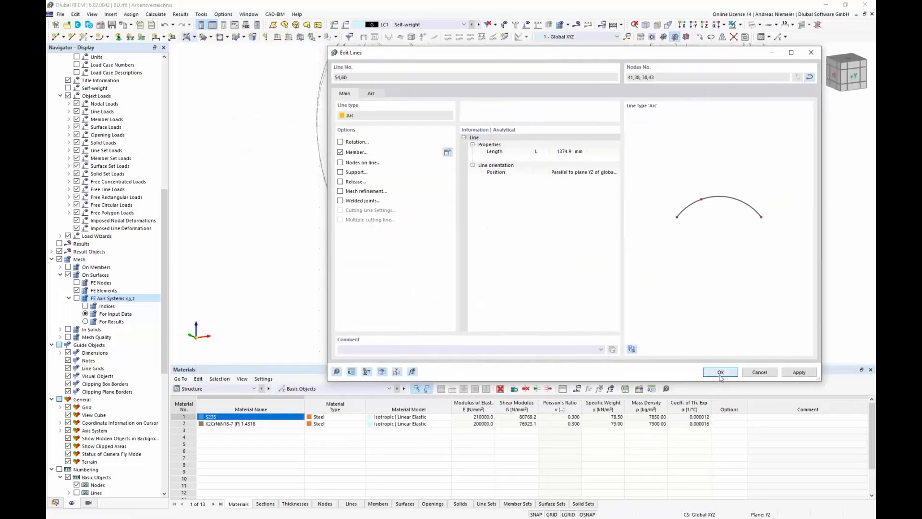
{"action": "left_click", "coordinate": [719, 371]}
Step: Examine the position of the curved saddle beams against the vessel shell in the solid display and return to the wireframe display
{"action": "scroll", "coordinate": [484, 190], "scroll_direction": "up", "scroll_amount": 5}
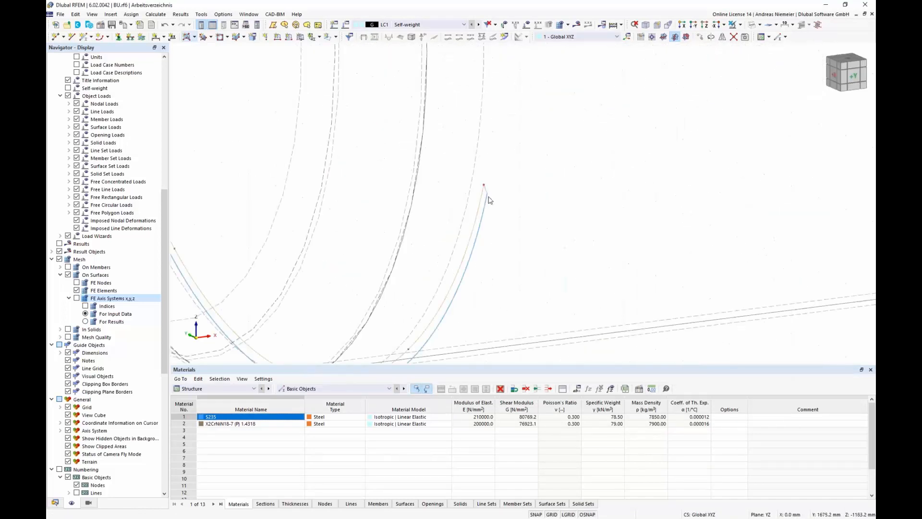
{"action": "scroll", "coordinate": [485, 192], "scroll_direction": "down", "scroll_amount": 5}
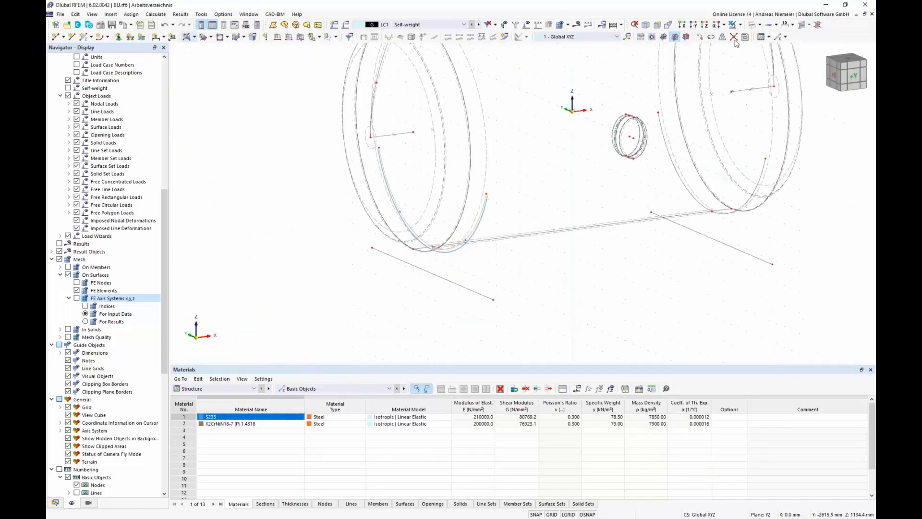
{"action": "left_click", "coordinate": [753, 24]}
{"action": "middle_click_drag", "start_coordinate": [699, 144], "coordinate": [365, 269], "text": "ctrl"}
{"action": "scroll", "coordinate": [500, 231], "scroll_direction": "up", "scroll_amount": 2}
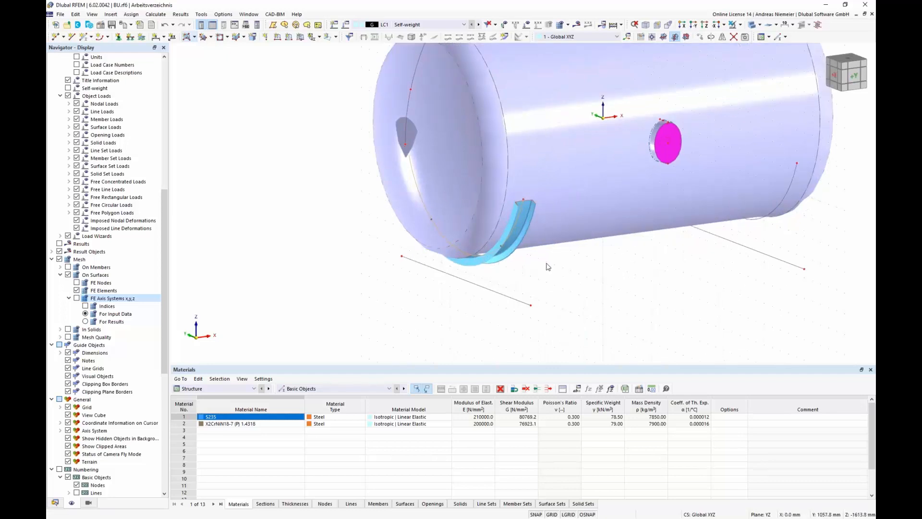
{"action": "left_click", "coordinate": [760, 27]}
{"action": "left_click", "coordinate": [762, 37]}
{"action": "scroll", "coordinate": [535, 258], "scroll_direction": "up", "scroll_amount": 1}
{"action": "middle_click_drag", "start_coordinate": [535, 258], "coordinate": [486, 217]}
{"action": "scroll", "coordinate": [487, 221], "scroll_direction": "down", "scroll_amount": 1}
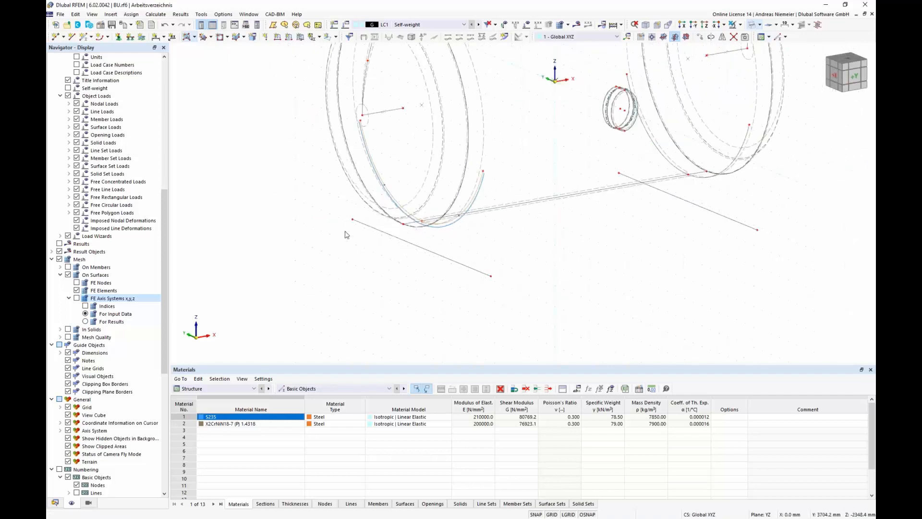
Step: Create a U 200 Beam member on the straight base line 46 below the curved saddle beams with a rotation angle of -90°
{"action": "double_click", "coordinate": [442, 258]}
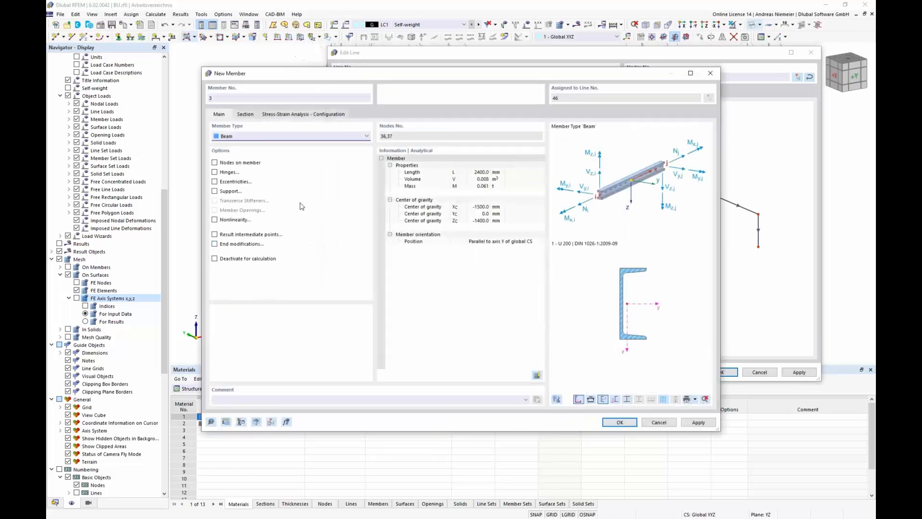
{"action": "left_click", "coordinate": [245, 115]}
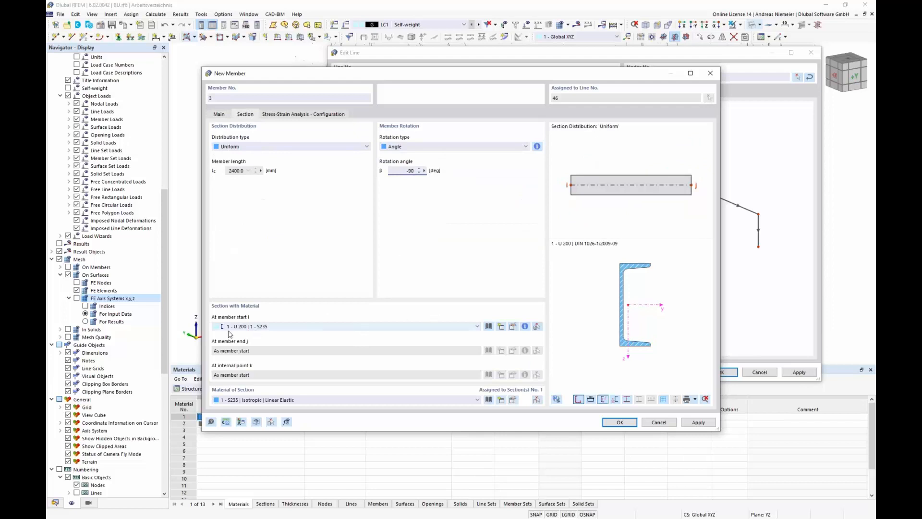
{"action": "left_click", "coordinate": [620, 423]}
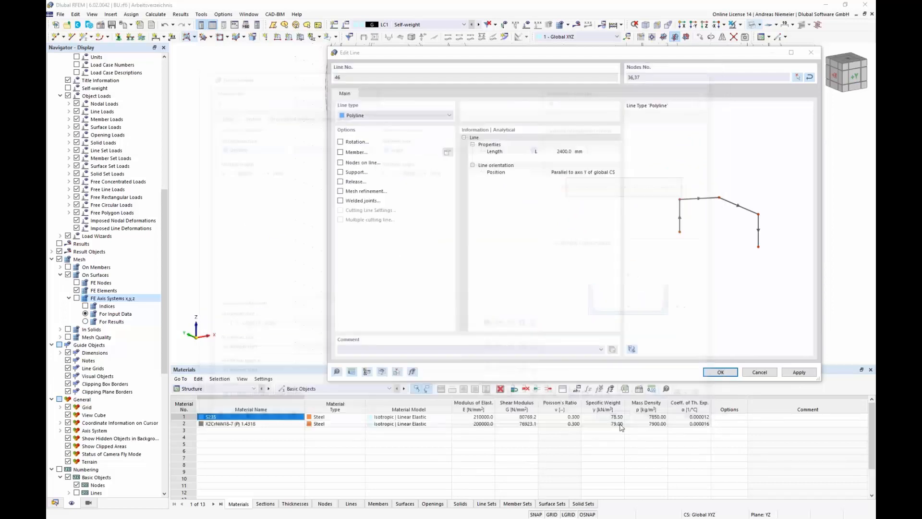
{"action": "left_click", "coordinate": [720, 372]}
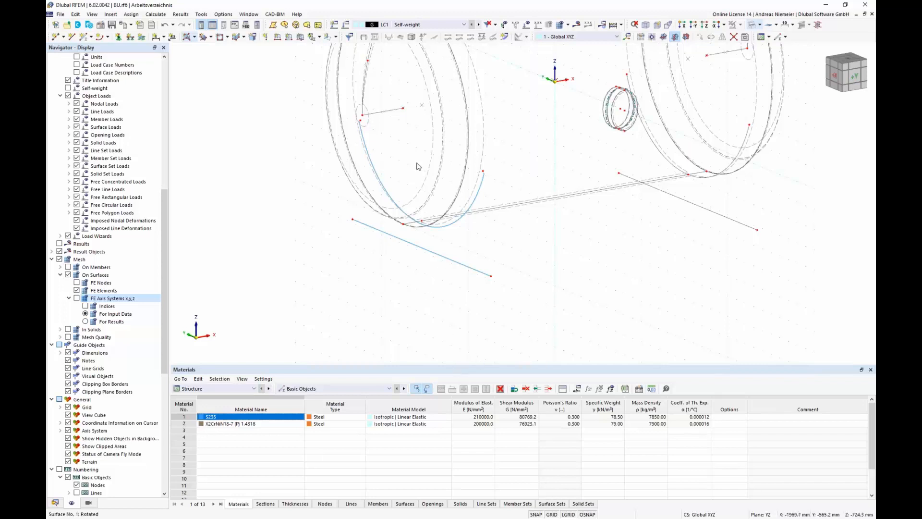
Step: Check the curved and straight saddle beams in the solid display and turn on member outlines in the wireframe display
{"action": "scroll", "coordinate": [120, 257], "scroll_direction": "up", "scroll_amount": 10}
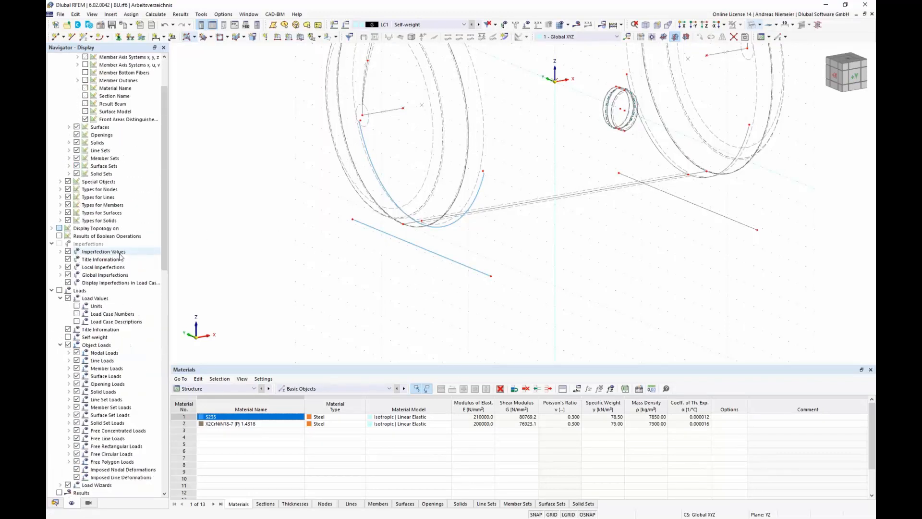
{"action": "scroll", "coordinate": [120, 257], "scroll_direction": "up", "scroll_amount": 3}
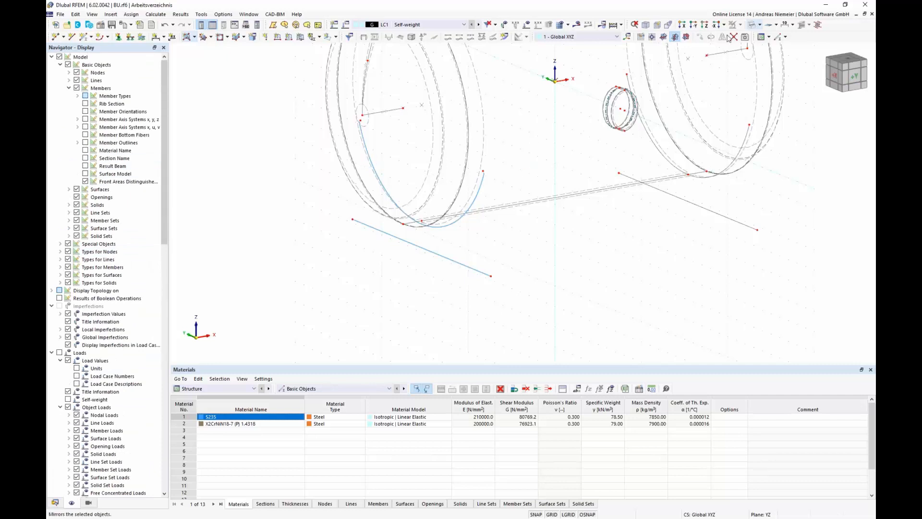
{"action": "left_click", "coordinate": [760, 25]}
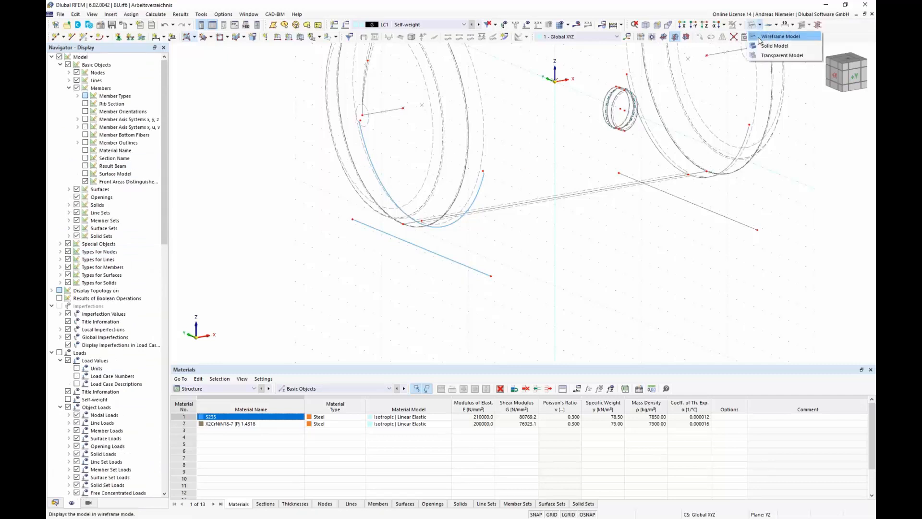
{"action": "left_click", "coordinate": [768, 46]}
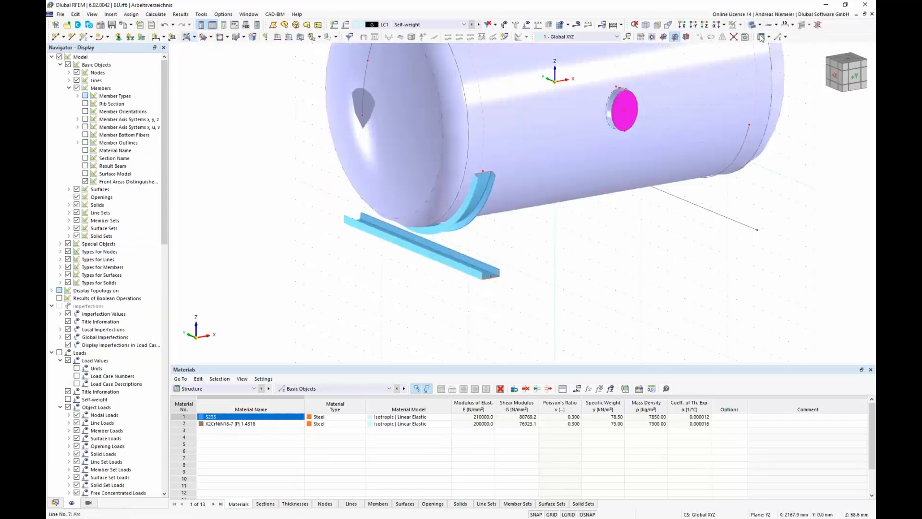
{"action": "left_click", "coordinate": [760, 25]}
{"action": "left_click", "coordinate": [768, 35]}
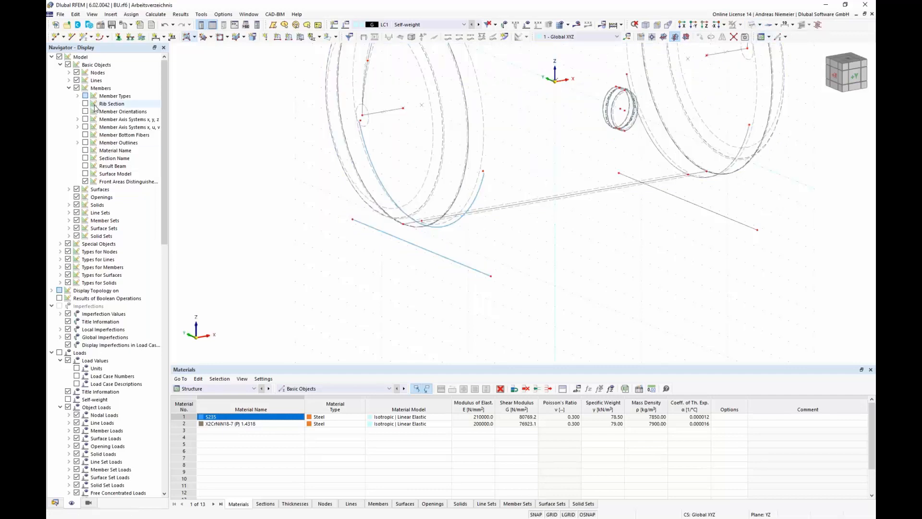
{"action": "left_click", "coordinate": [86, 143]}
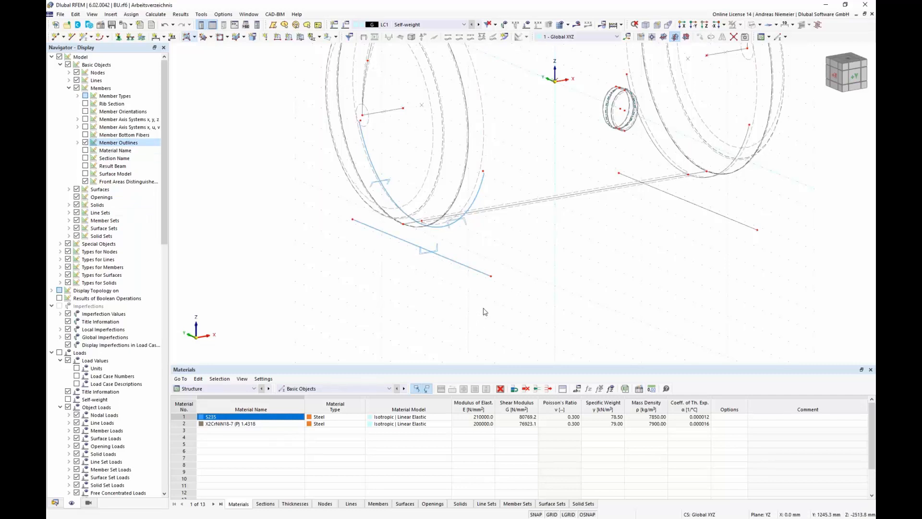
Step: Set up a new beam member with the standardized steel section RHS 180x60x6 in material S235
{"action": "middle_click_drag", "start_coordinate": [400, 298], "coordinate": [394, 286]}
{"action": "scroll", "coordinate": [379, 264], "scroll_direction": "up", "scroll_amount": 3}
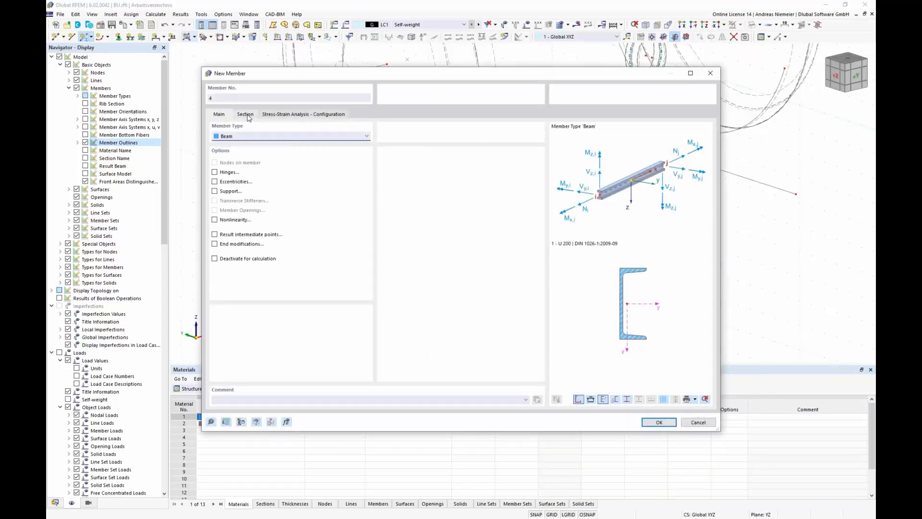
{"action": "left_click", "coordinate": [245, 114]}
{"action": "left_click", "coordinate": [488, 325]}
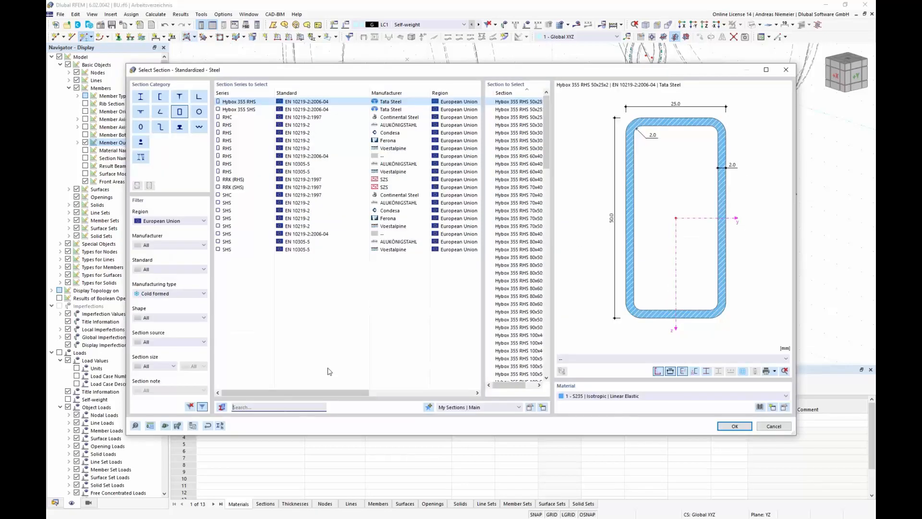
{"action": "type", "text": "80"}
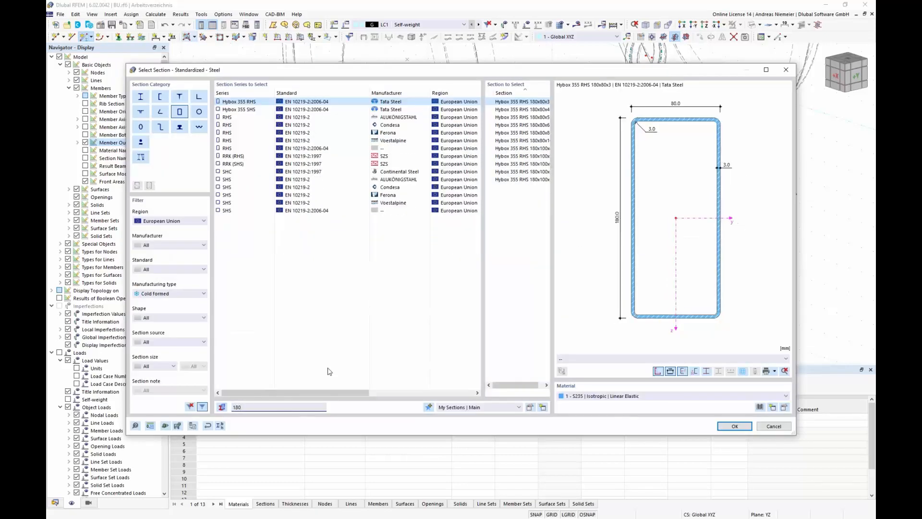
{"action": "type", "text": "*60"}
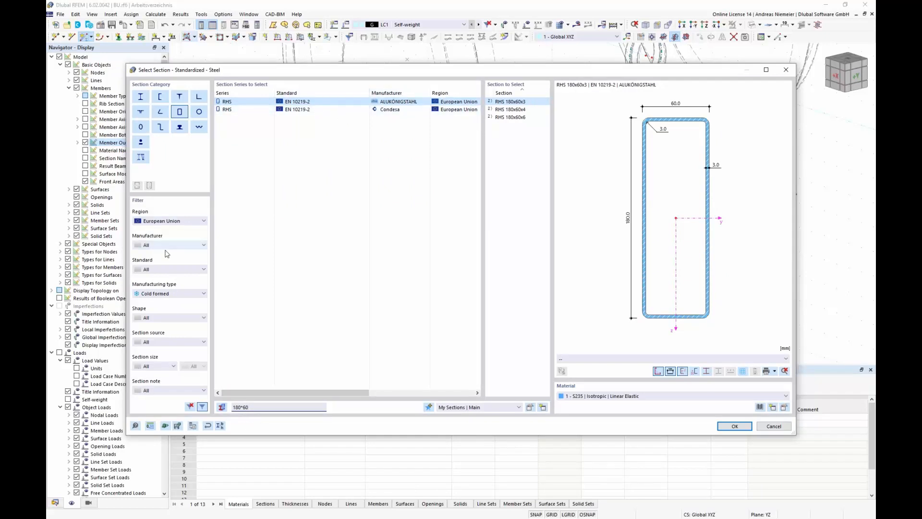
{"action": "left_click", "coordinate": [510, 117]}
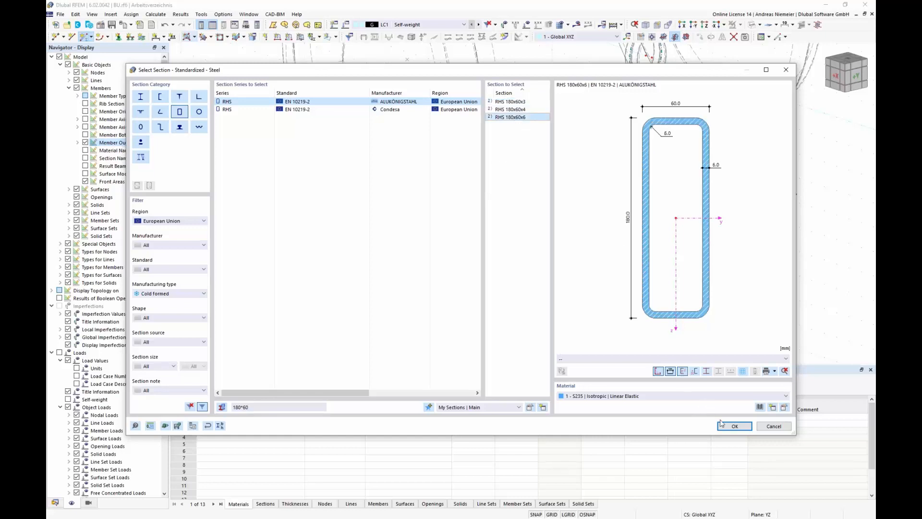
{"action": "left_click", "coordinate": [735, 427]}
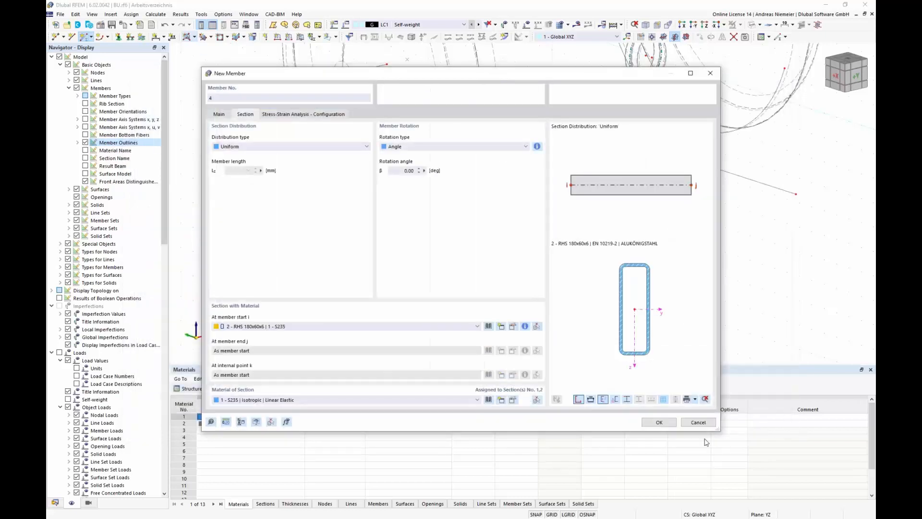
{"action": "left_click", "coordinate": [660, 423]}
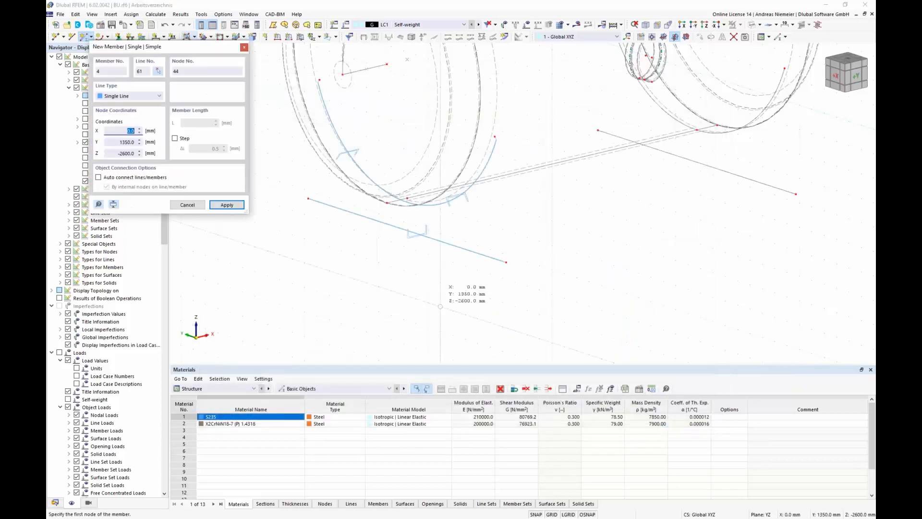
Step: Draw the first upright from one end of the base member to the arc above and move its upper node onto the arc's end node
{"action": "left_click", "coordinate": [308, 198]}
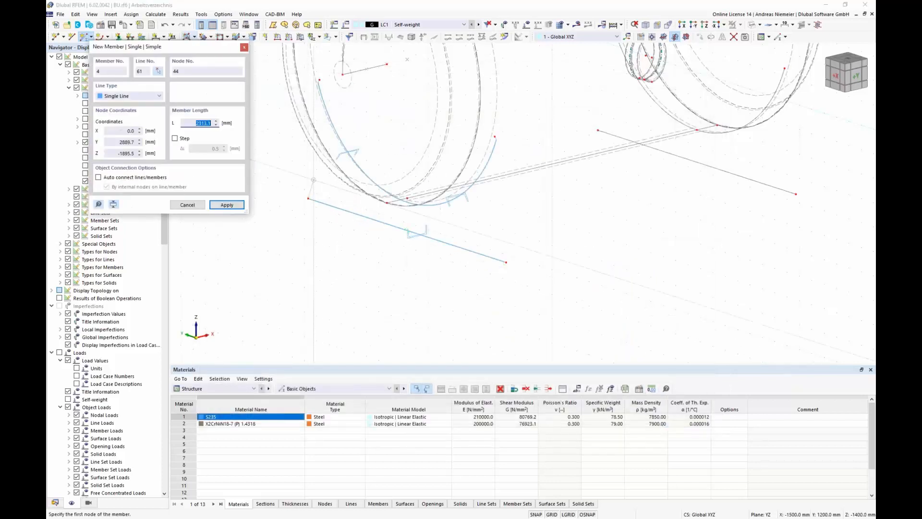
{"action": "left_click", "coordinate": [319, 80]}
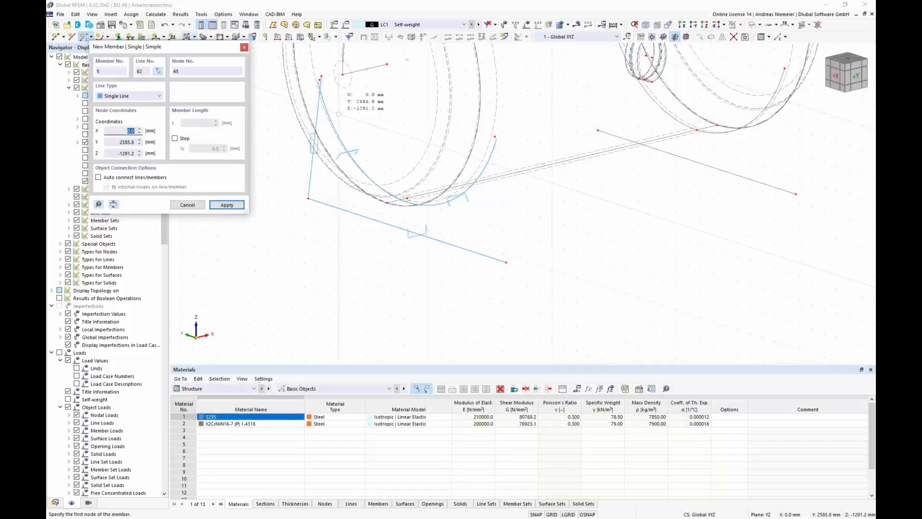
{"action": "key", "text": "Escape"}
{"action": "scroll", "coordinate": [325, 81], "scroll_direction": "up", "scroll_amount": 5}
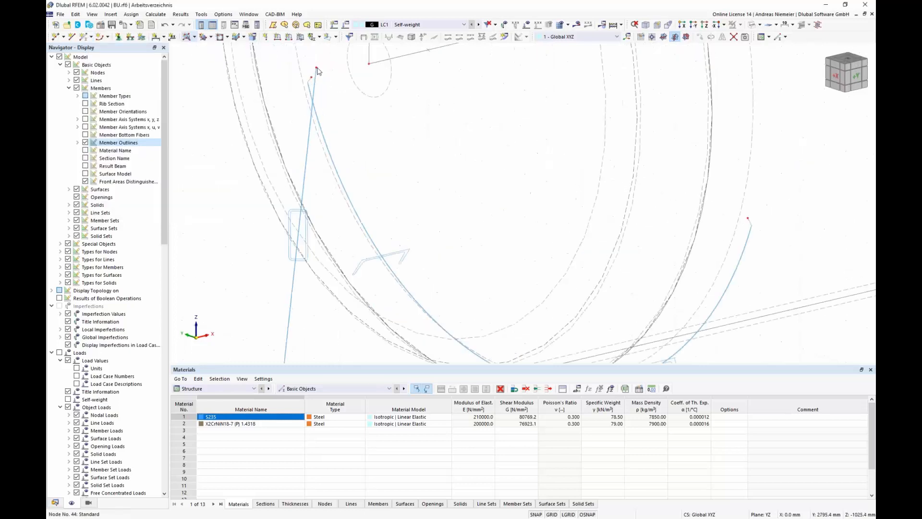
{"action": "mouse_move", "coordinate": [316, 71]}
{"action": "left_mouse_down"}
{"action": "mouse_move", "coordinate": [313, 85]}
{"action": "mouse_move", "coordinate": [311, 77]}
{"action": "left_mouse_up"}
{"action": "scroll", "coordinate": [349, 123], "scroll_direction": "down", "scroll_amount": 2}
{"action": "scroll", "coordinate": [349, 126], "scroll_direction": "down", "scroll_amount": 2}
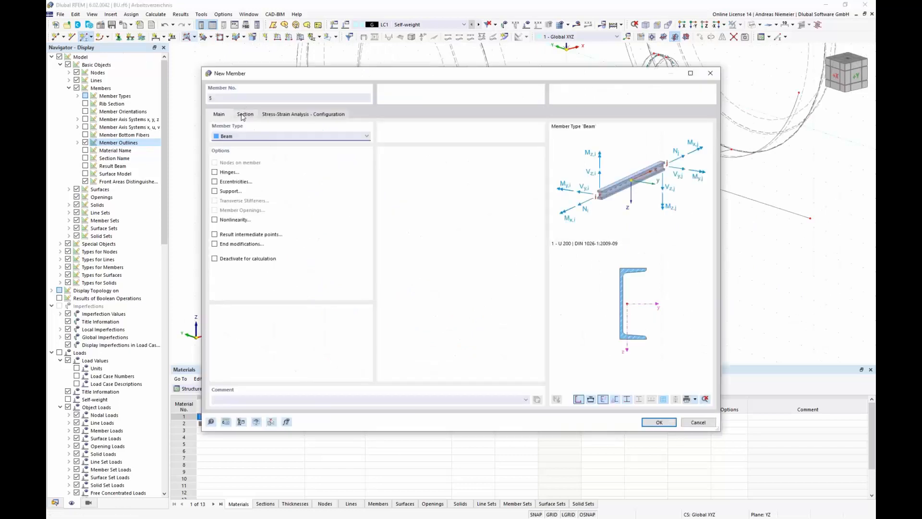
Step: Add a second upright with the first upright's RHS 180x60x6 properties, joining the base member's other end to the arc's opposite end
{"action": "key", "text": "Return"}
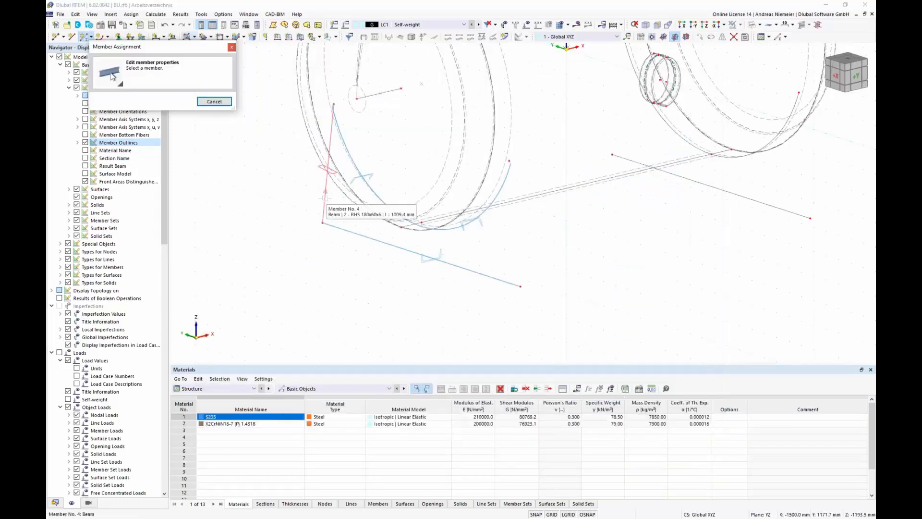
{"action": "left_click", "coordinate": [651, 424]}
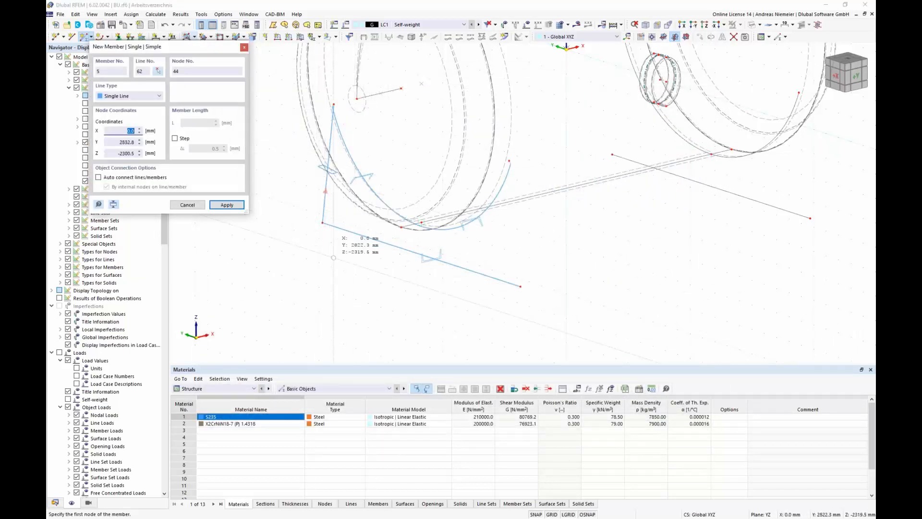
{"action": "left_click", "coordinate": [527, 283]}
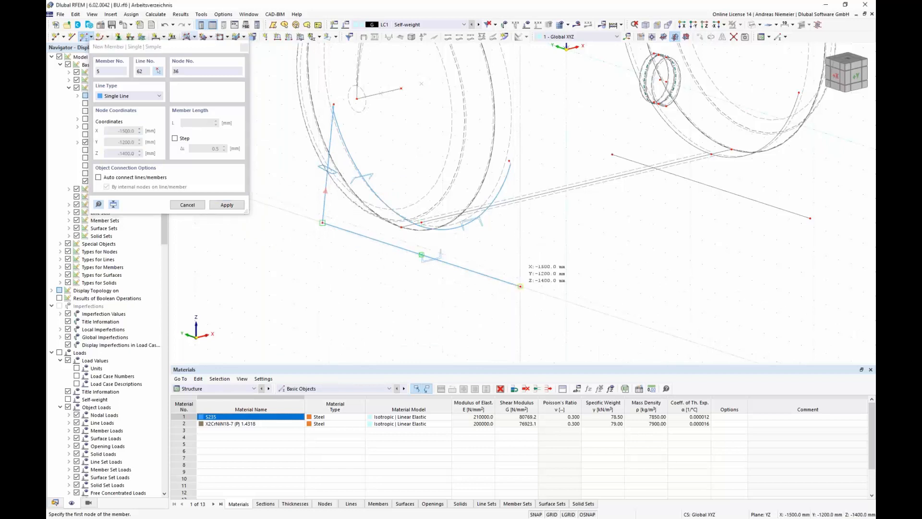
{"action": "left_click", "coordinate": [510, 161]}
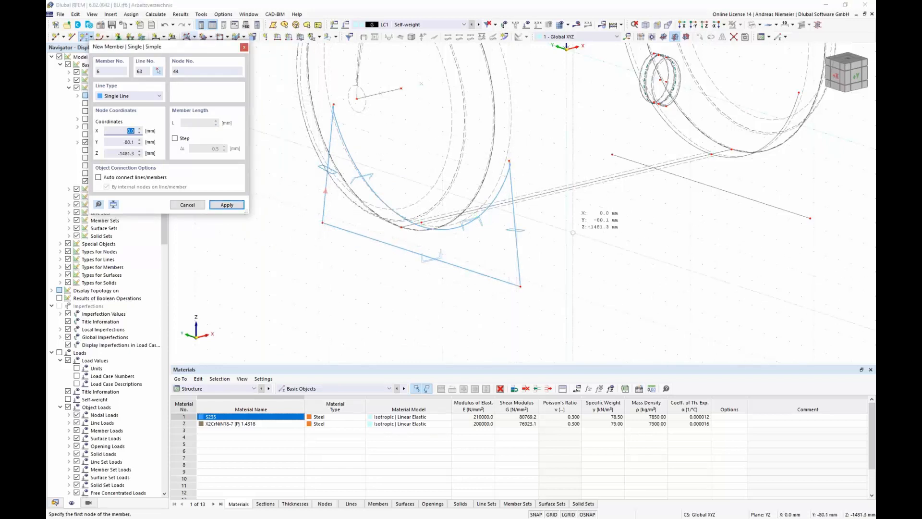
{"action": "key", "text": "Escape"}
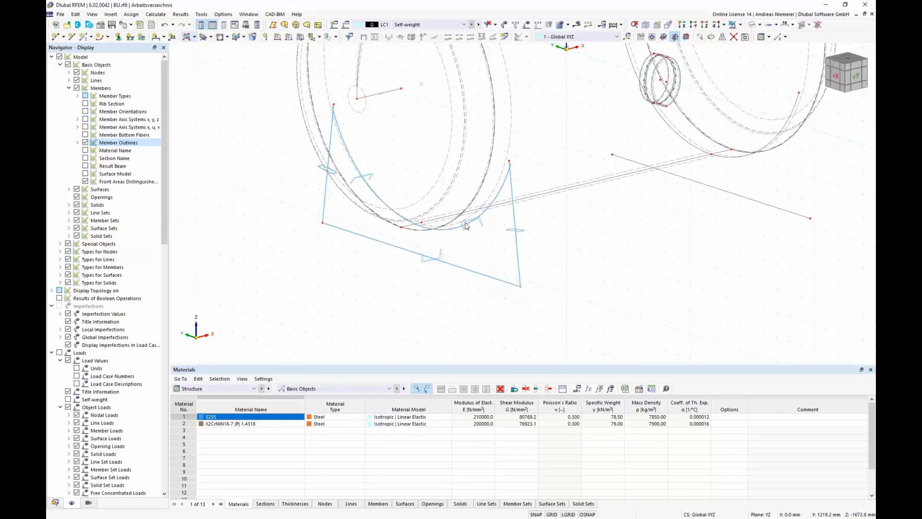
Step: Add one intermediate node to the base member and to each of the two arc members, using 'On Member' nodes without dividing the members
{"action": "scroll", "coordinate": [377, 241], "scroll_direction": "up", "scroll_amount": 2}
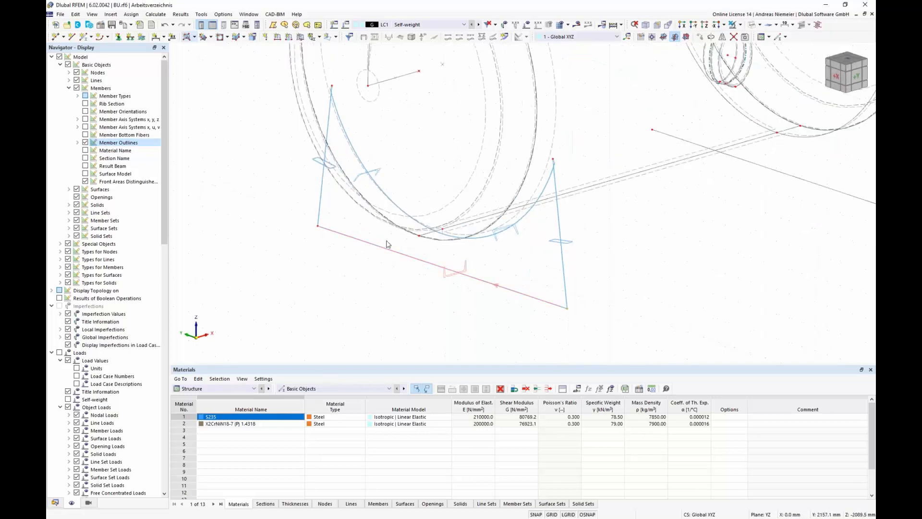
{"action": "left_click", "coordinate": [389, 251]}
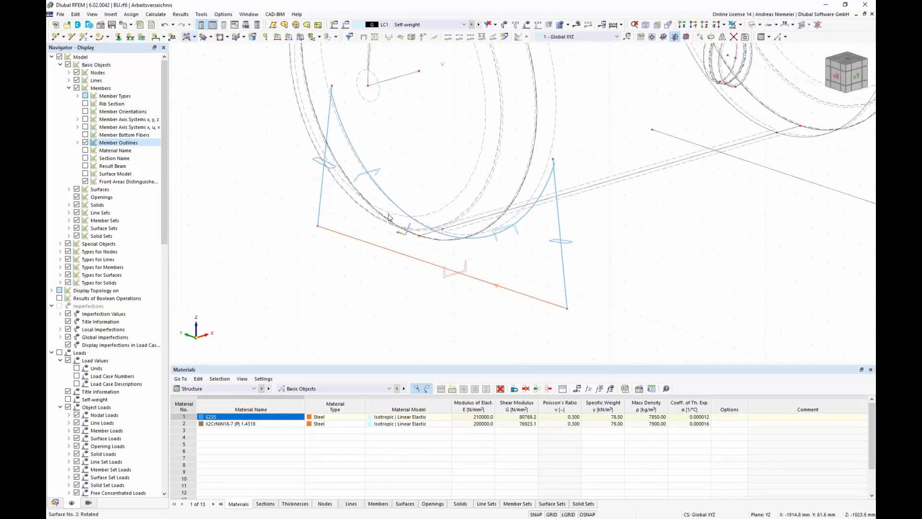
{"action": "left_click", "coordinate": [441, 229]}
{"action": "right_click", "coordinate": [525, 220]}
{"action": "mouse_move", "coordinate": [537, 246]}
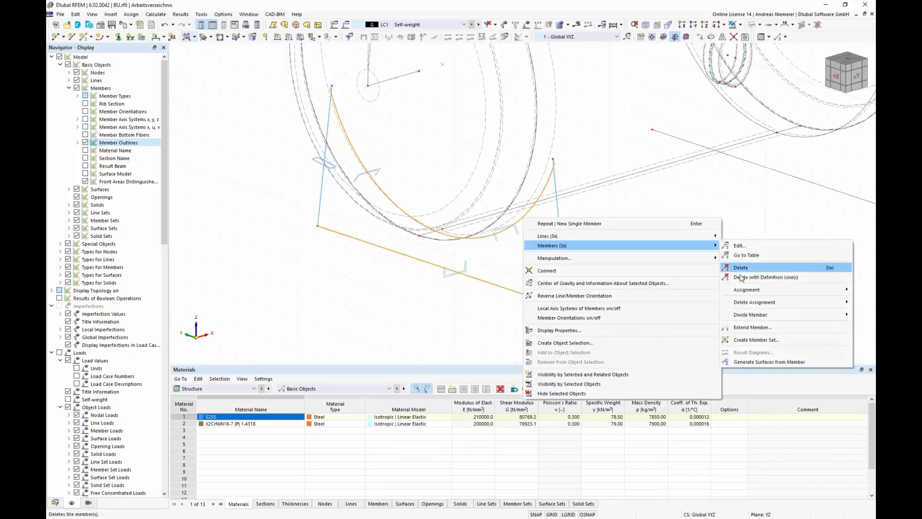
{"action": "mouse_move", "coordinate": [778, 317]}
{"action": "left_click", "coordinate": [675, 324]}
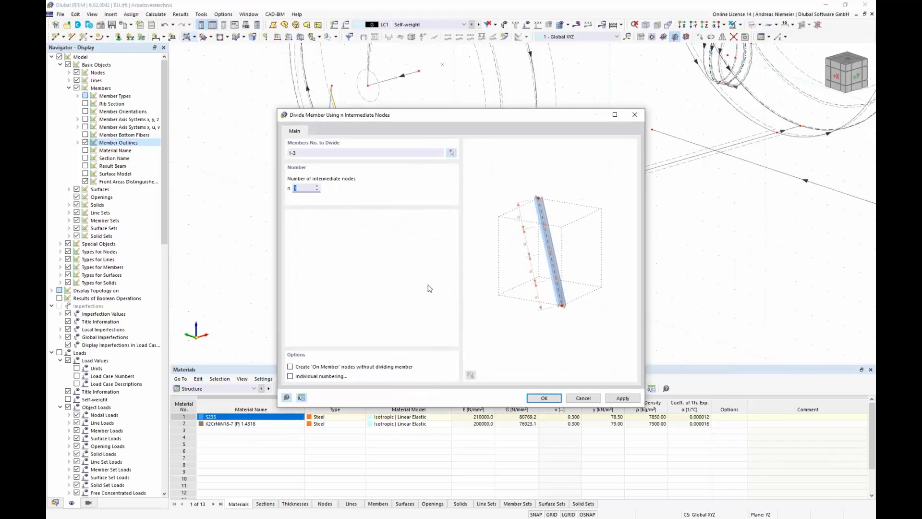
{"action": "left_click", "coordinate": [356, 369]}
{"action": "left_click", "coordinate": [544, 398]}
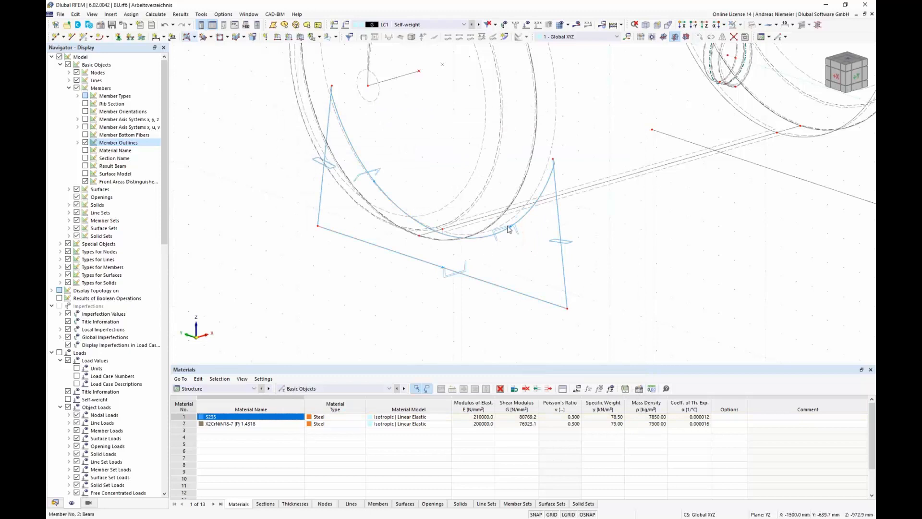
{"action": "left_click", "coordinate": [498, 287]}
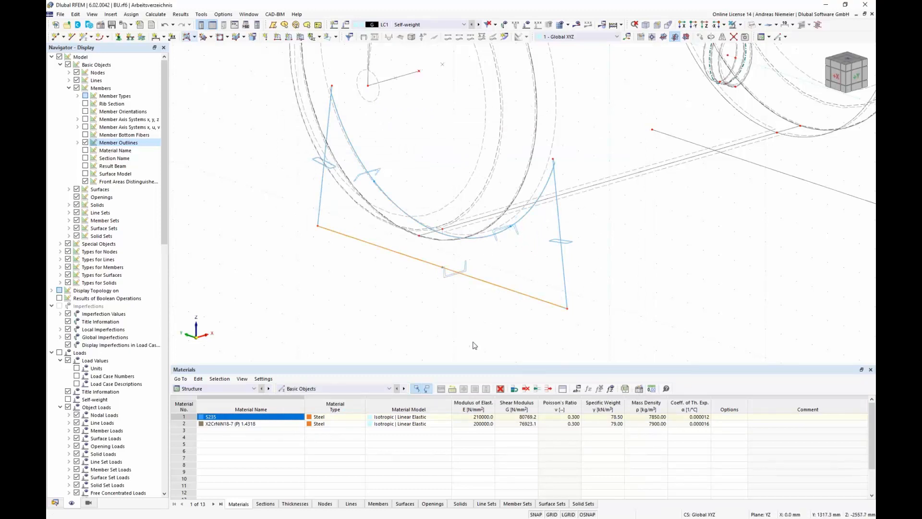
{"action": "left_click", "coordinate": [530, 339]}
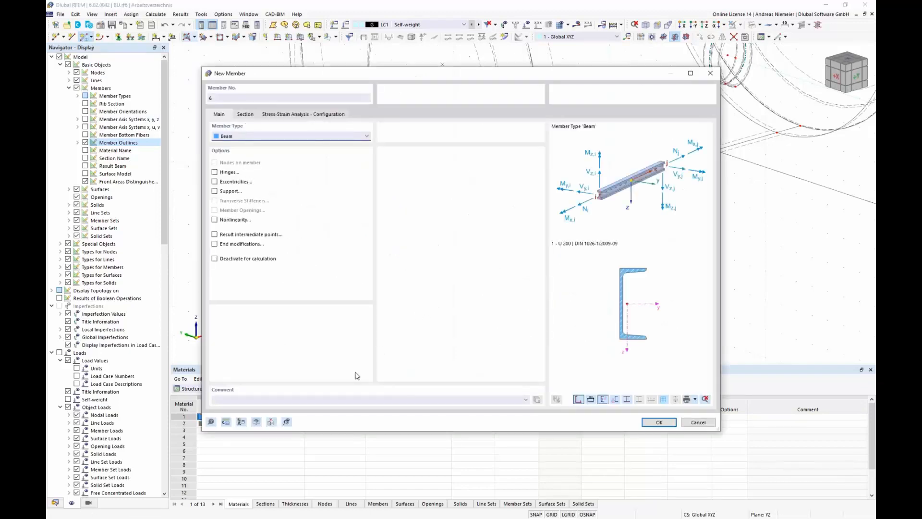
Step: Draw a diagonal with the first upright's RHS 180x60x6 properties from the base member's end to the nearer arc's intermediate node
{"action": "left_click", "coordinate": [275, 424]}
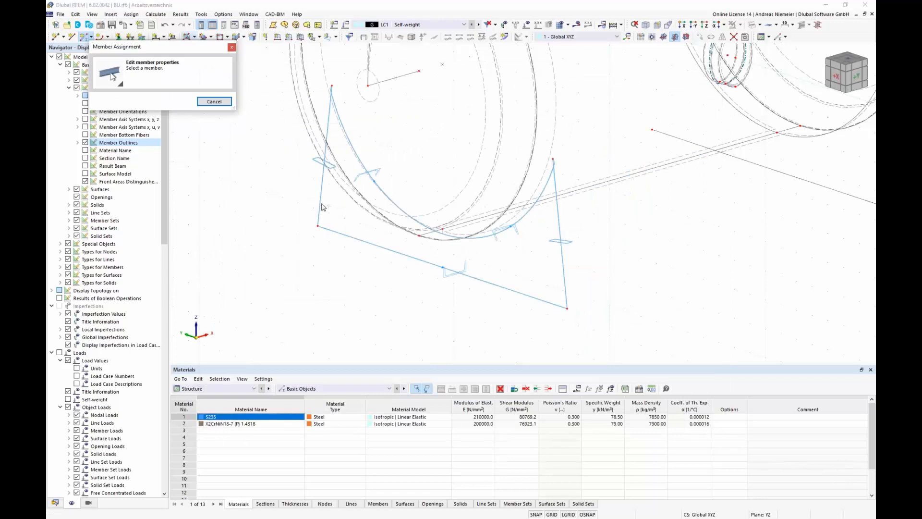
{"action": "left_click", "coordinate": [320, 202]}
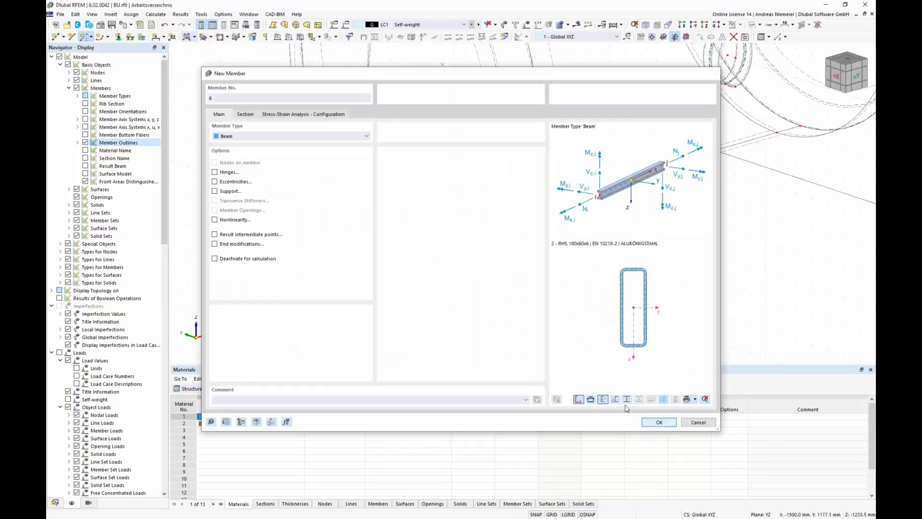
{"action": "left_click", "coordinate": [651, 421]}
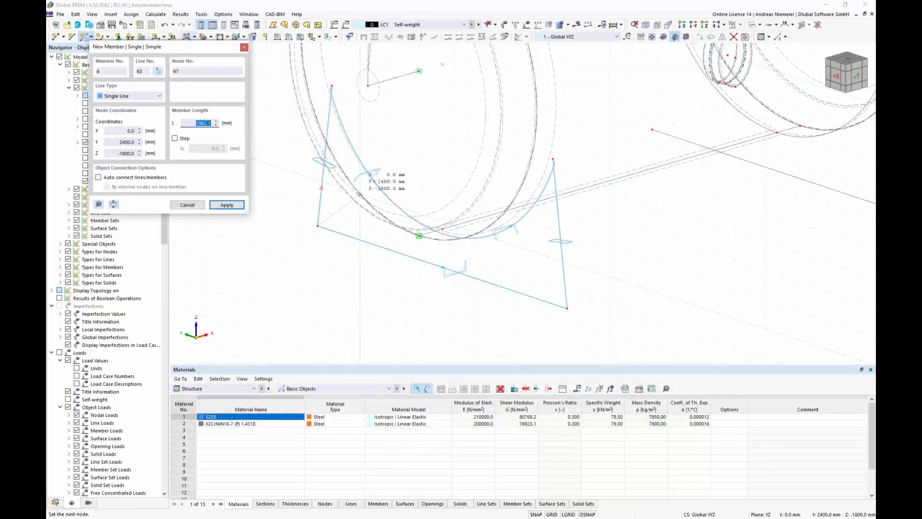
{"action": "left_click", "coordinate": [375, 177]}
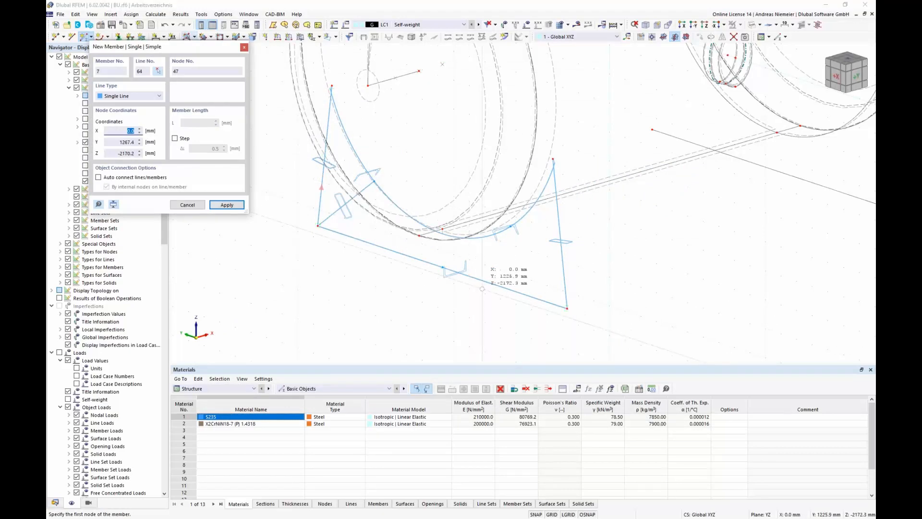
Step: Draw the remaining three diagonals, zigzagging from the first arc's intermediate node through the base midpoint and second arc's node to the base's far end
{"action": "left_click", "coordinate": [442, 267]}
{"action": "scroll", "coordinate": [373, 185], "scroll_direction": "up", "scroll_amount": 3}
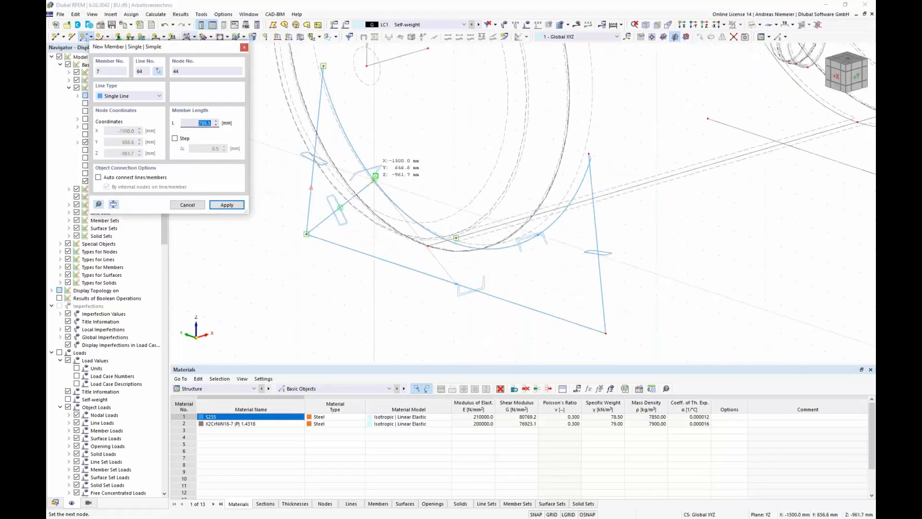
{"action": "left_click", "coordinate": [375, 177]}
{"action": "scroll", "coordinate": [384, 183], "scroll_direction": "down", "scroll_amount": 3}
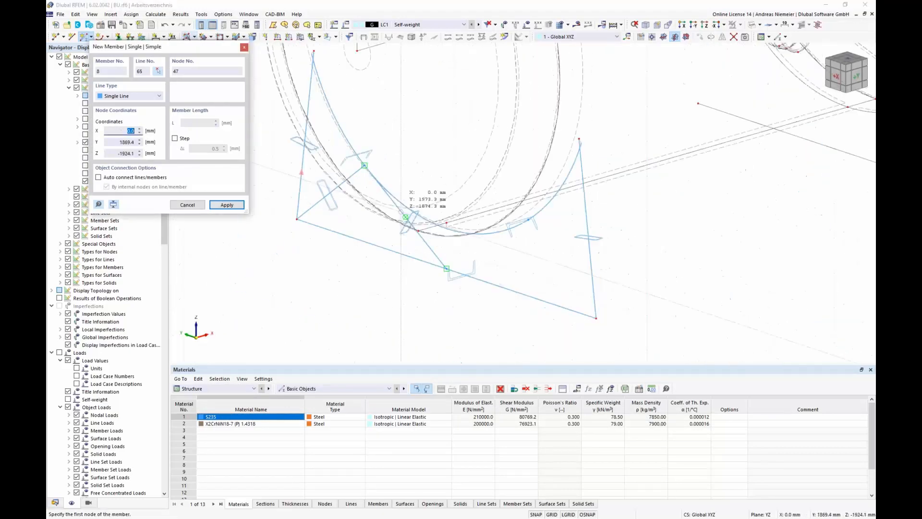
{"action": "left_click", "coordinate": [446, 268]}
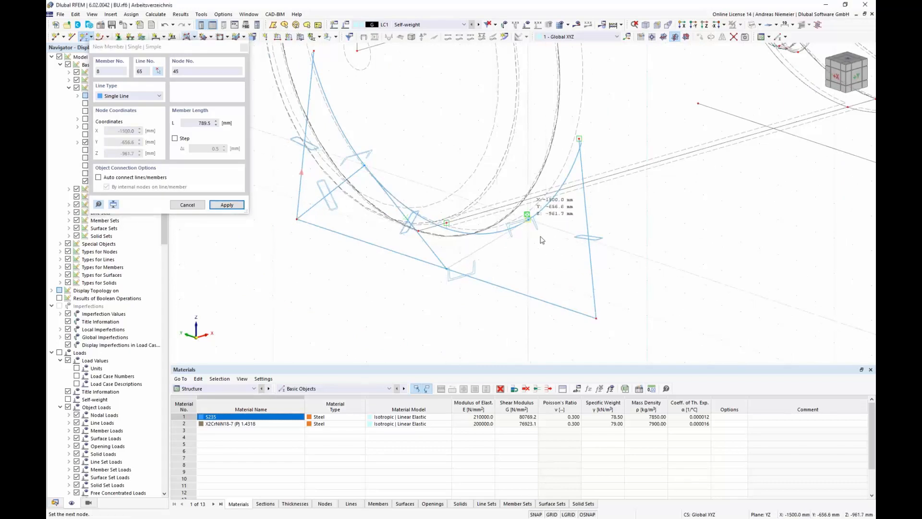
{"action": "left_click", "coordinate": [588, 228]}
{"action": "left_click", "coordinate": [446, 223]}
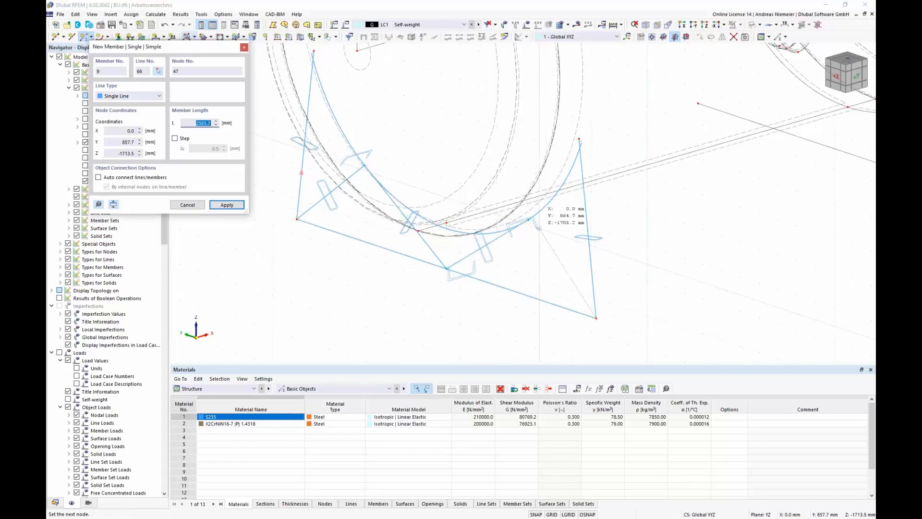
{"action": "key", "text": "Escape"}
{"action": "scroll", "coordinate": [312, 250], "scroll_direction": "down", "scroll_amount": 2}
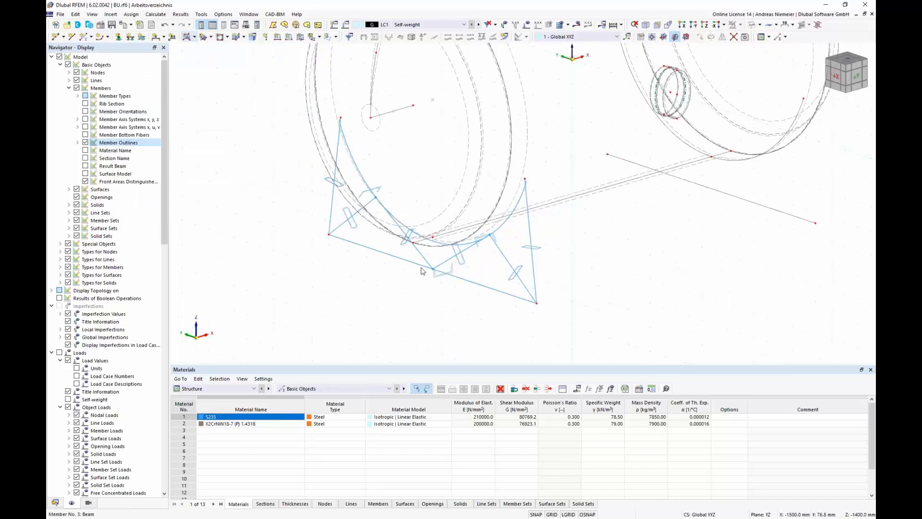
{"action": "middle_click_drag", "start_coordinate": [317, 269], "coordinate": [339, 262]}
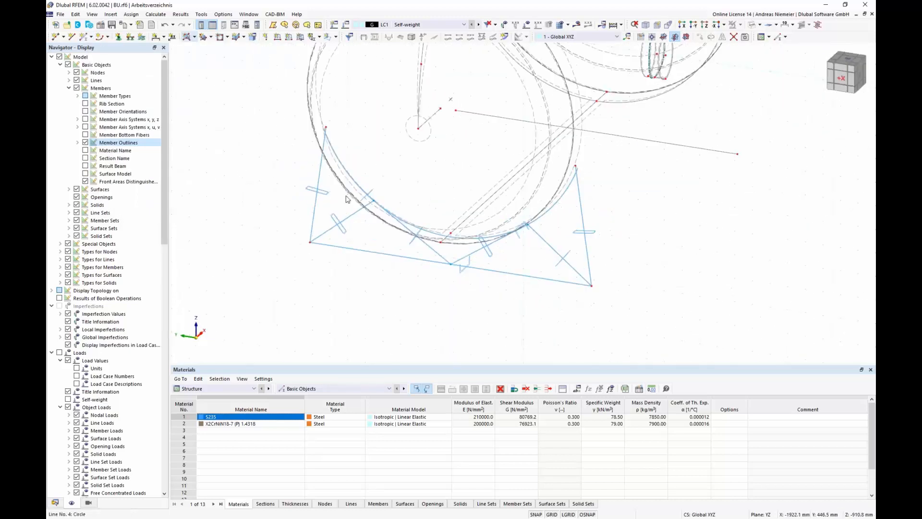
{"action": "scroll", "coordinate": [326, 168], "scroll_direction": "up", "scroll_amount": 2}
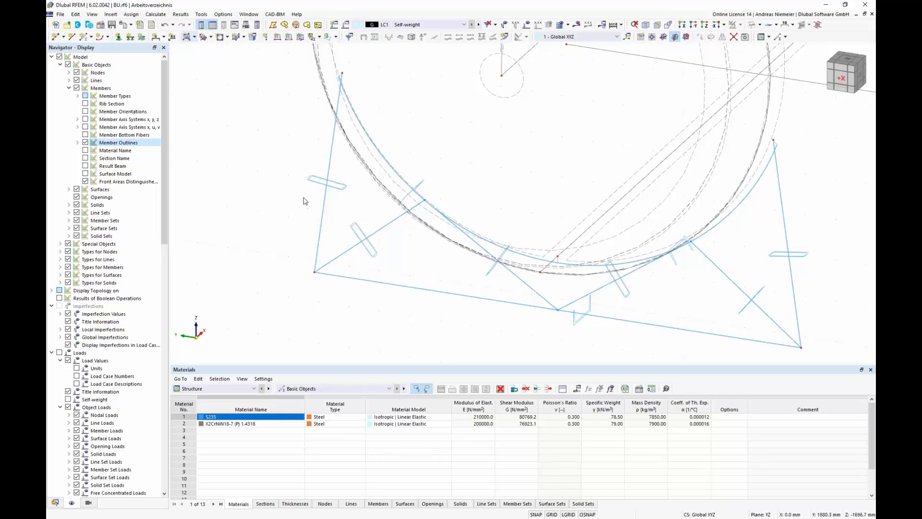
{"action": "scroll", "coordinate": [304, 201], "scroll_direction": "down", "scroll_amount": 1}
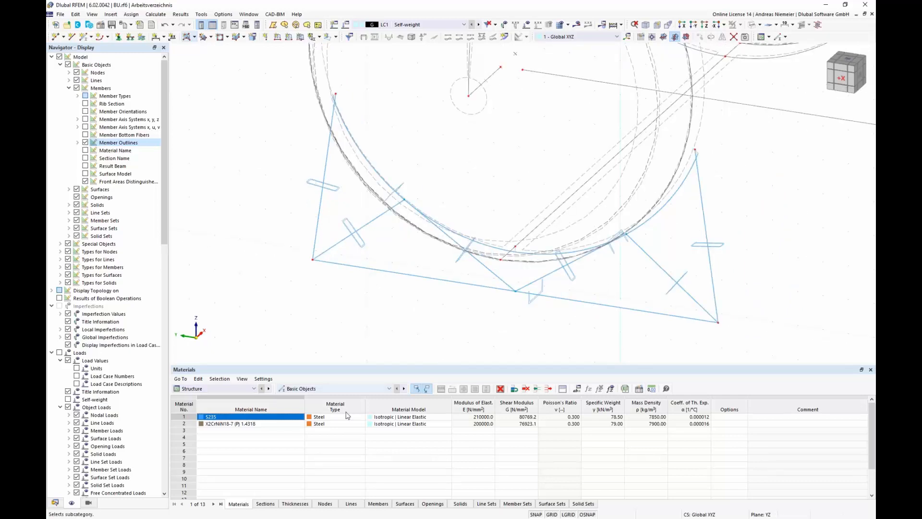
Step: Change the rotation angle of all RHS 180x60x6 members together, turning their long side along the vessel axis
{"action": "left_click", "coordinate": [267, 505]}
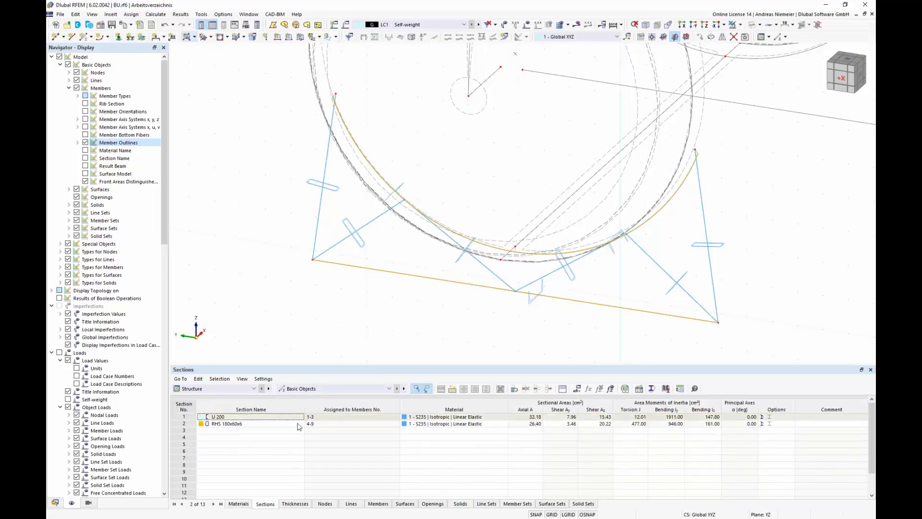
{"action": "left_click", "coordinate": [186, 424]}
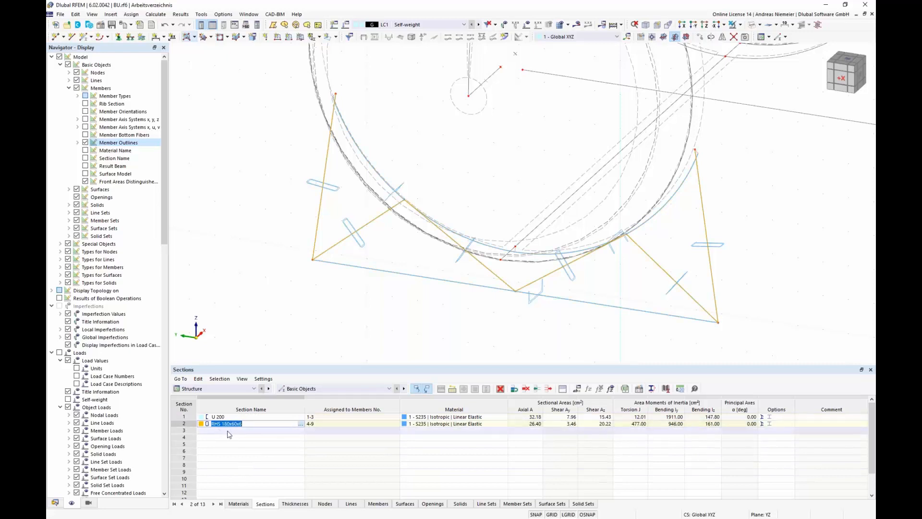
{"action": "right_click", "coordinate": [337, 244]}
{"action": "mouse_move", "coordinate": [366, 275]}
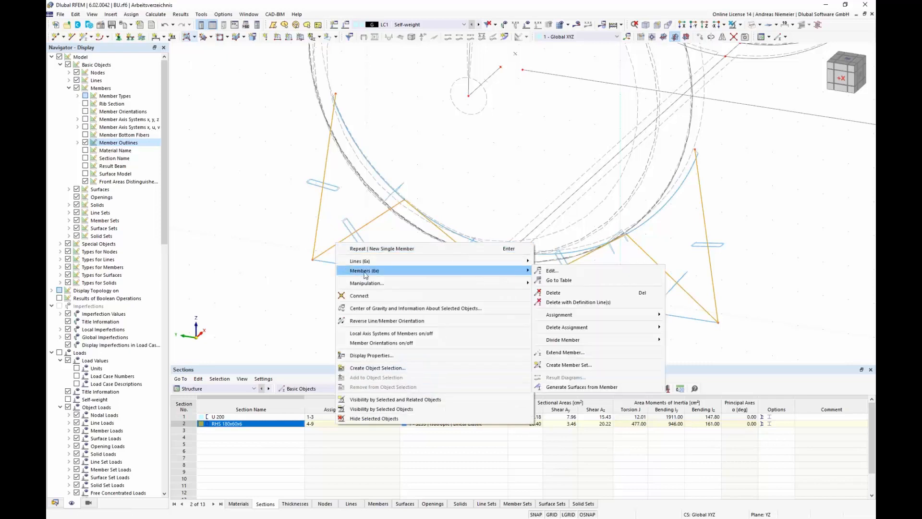
{"action": "left_click", "coordinate": [551, 271]}
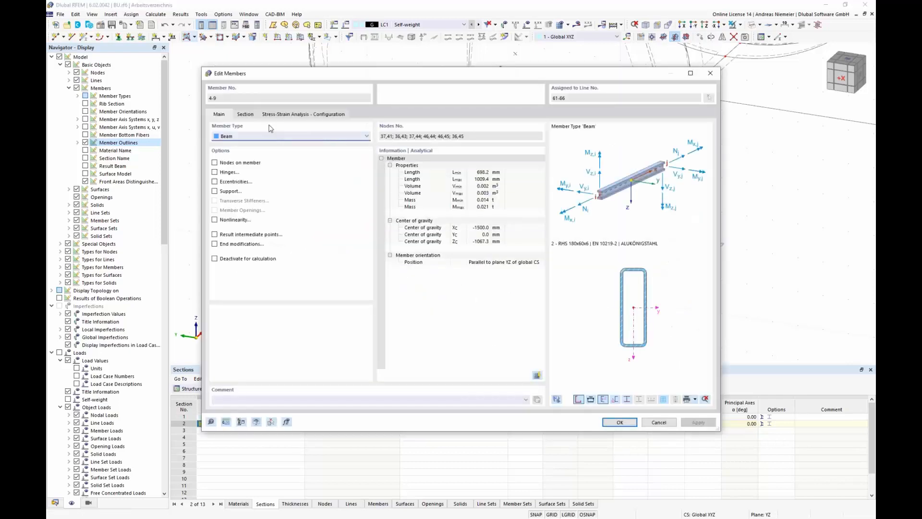
{"action": "left_click", "coordinate": [245, 115]}
{"action": "left_click", "coordinate": [399, 170]}
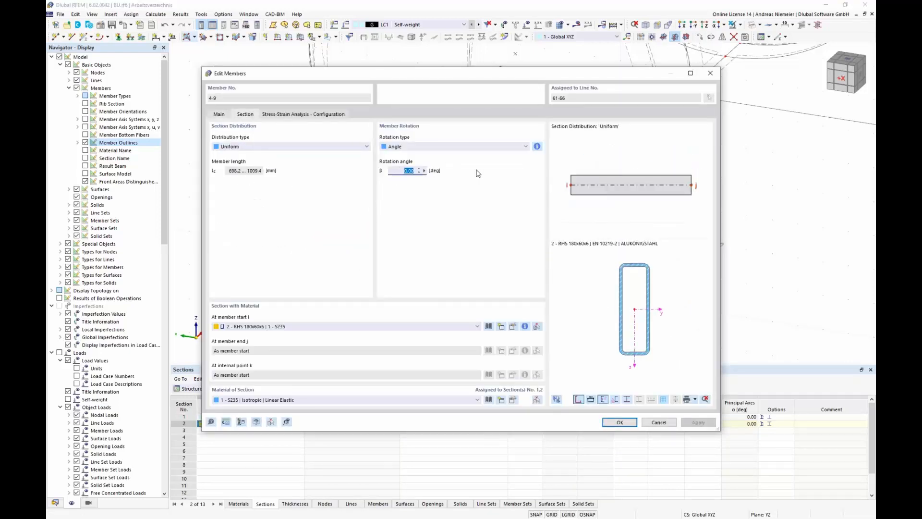
{"action": "key", "text": "Return"}
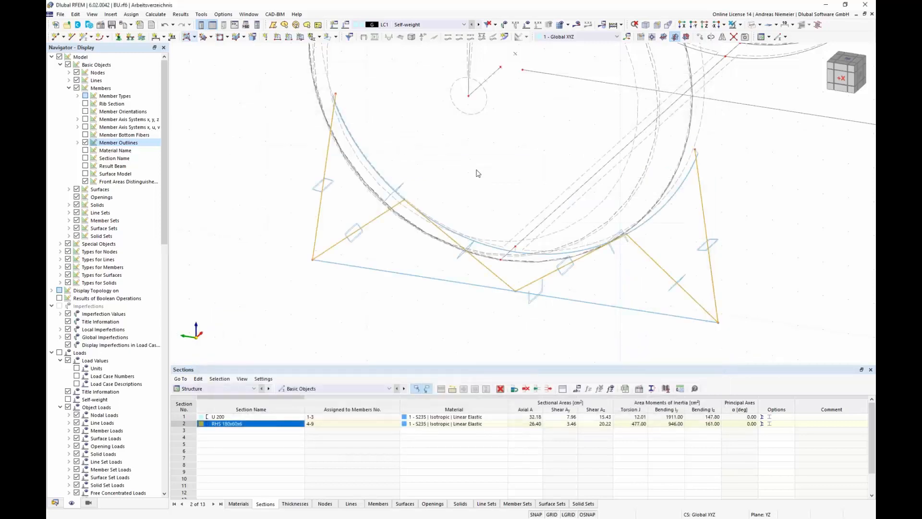
{"action": "left_click", "coordinate": [362, 289]}
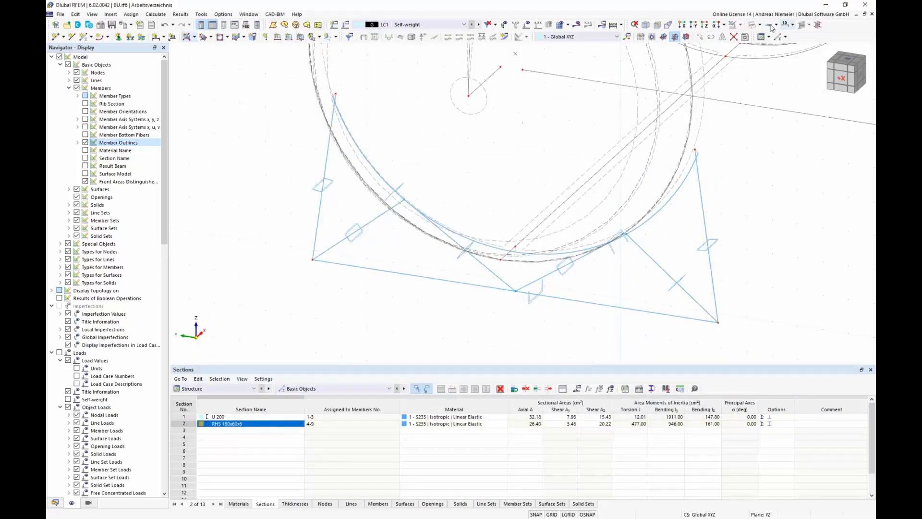
Step: Examine the saddle frame beneath the vessel in solid and transparent rendering, and return to wireframe display
{"action": "left_click", "coordinate": [752, 25]}
{"action": "scroll", "coordinate": [547, 189], "scroll_direction": "down", "scroll_amount": 3}
{"action": "middle_click_drag", "start_coordinate": [558, 258], "coordinate": [485, 218]}
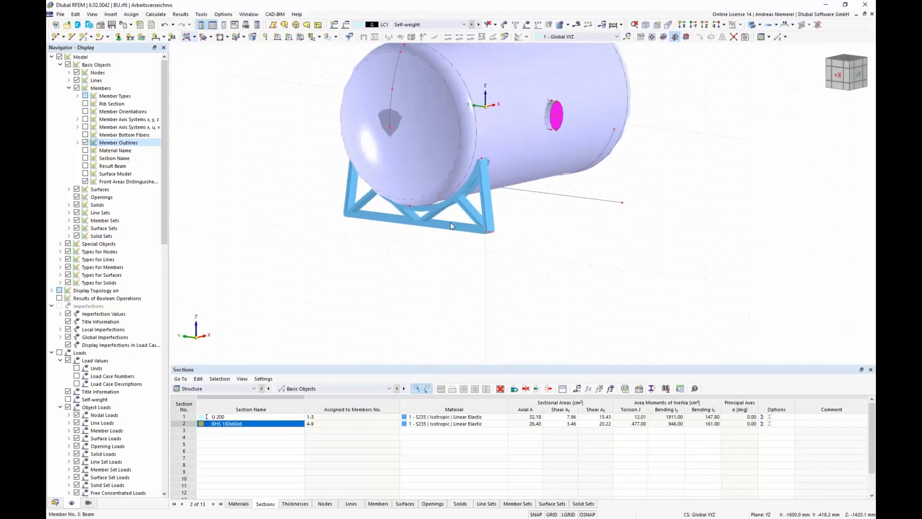
{"action": "left_click", "coordinate": [754, 25]}
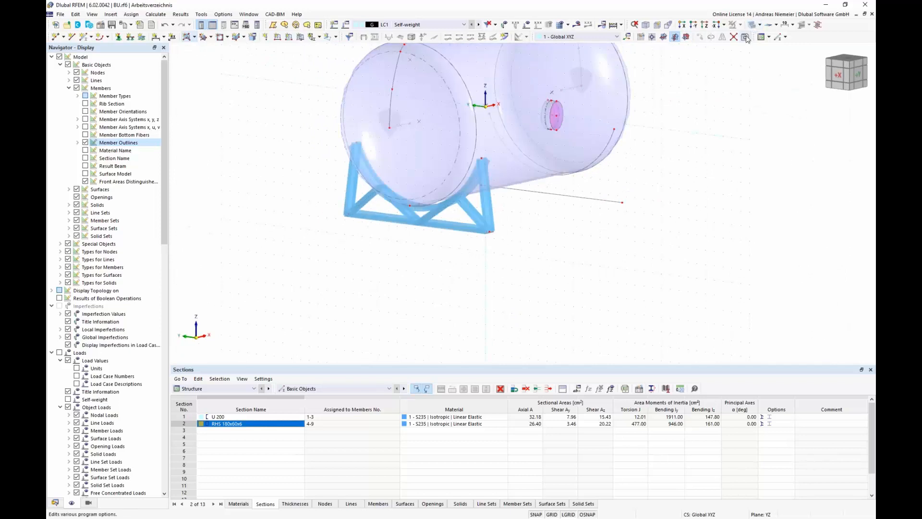
{"action": "left_click", "coordinate": [755, 25]}
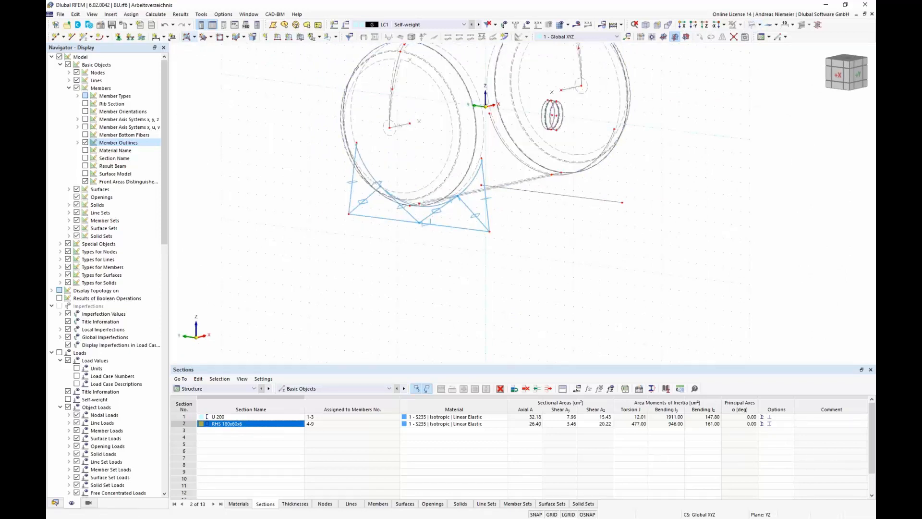
Step: Copy all S235 saddle members once to the vessel's other end, picking the displacement vector from the arc's end node to its counterpart there
{"action": "left_click", "coordinate": [239, 504]}
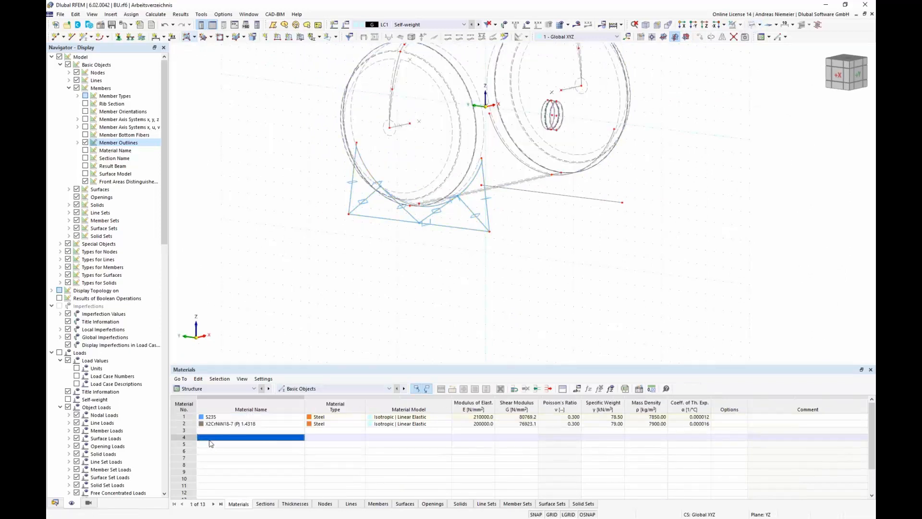
{"action": "left_click", "coordinate": [212, 417]}
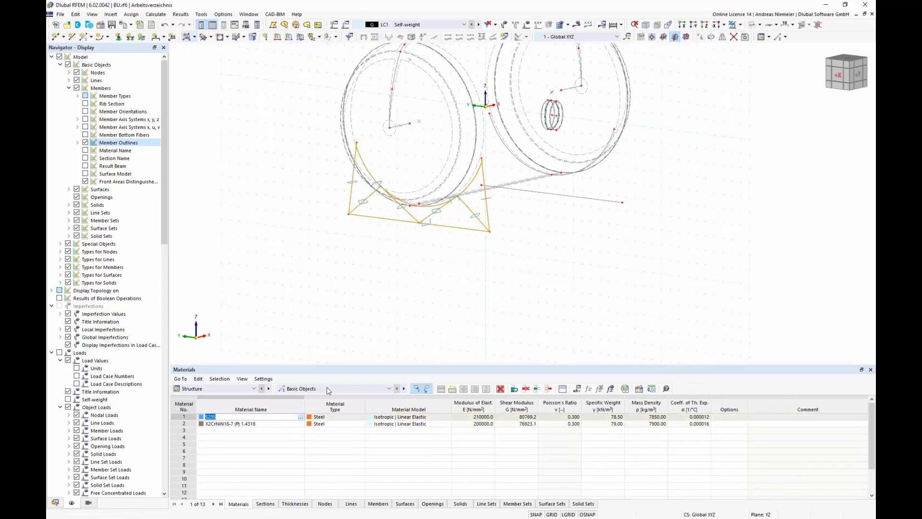
{"action": "left_click", "coordinate": [700, 37]}
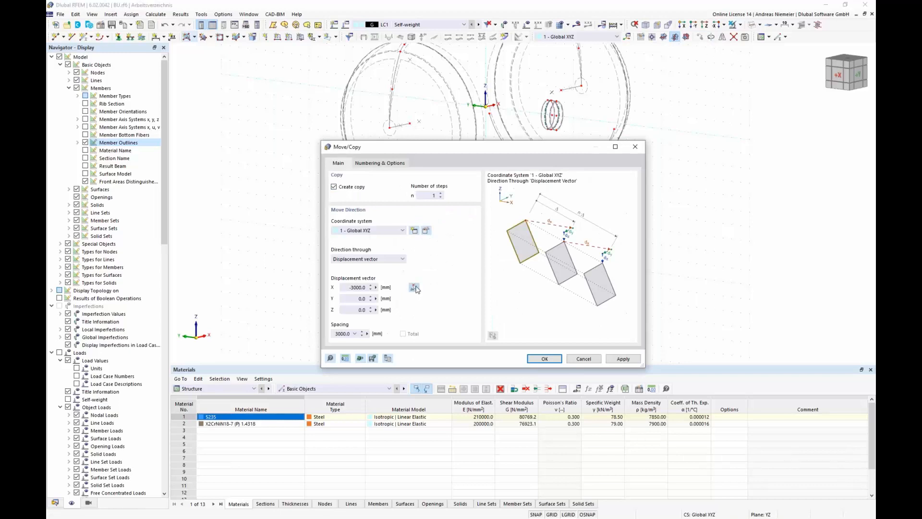
{"action": "left_click", "coordinate": [415, 287]}
{"action": "scroll", "coordinate": [431, 173], "scroll_direction": "up", "scroll_amount": 5}
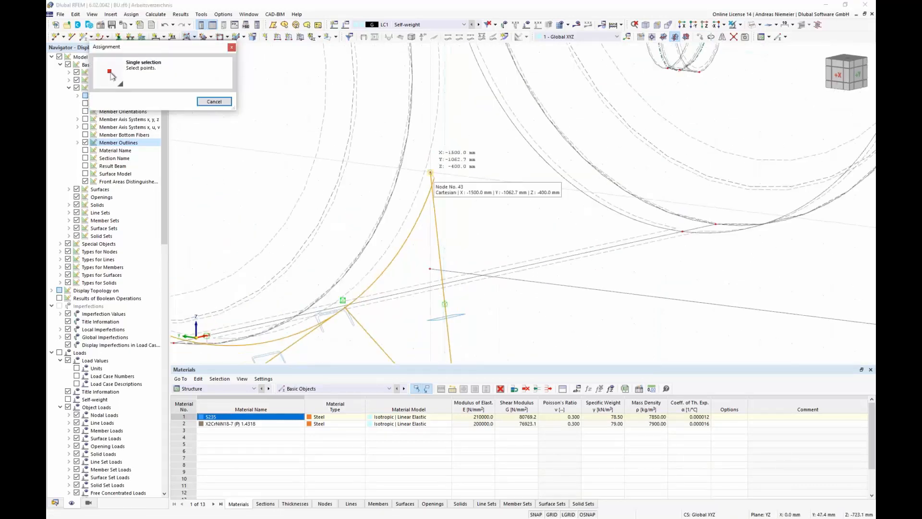
{"action": "scroll", "coordinate": [432, 172], "scroll_direction": "down", "scroll_amount": 4}
{"action": "scroll", "coordinate": [600, 161], "scroll_direction": "up", "scroll_amount": 4}
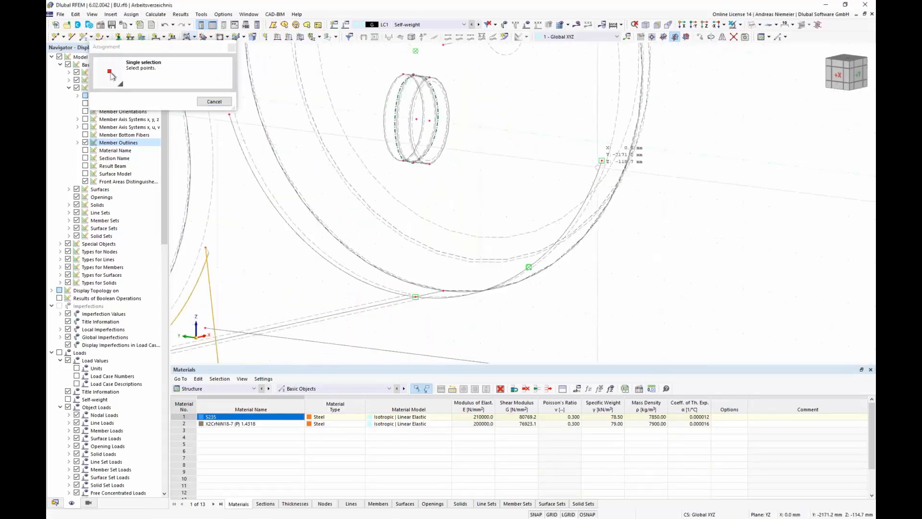
{"action": "left_click", "coordinate": [602, 161]}
{"action": "left_click", "coordinate": [361, 168]}
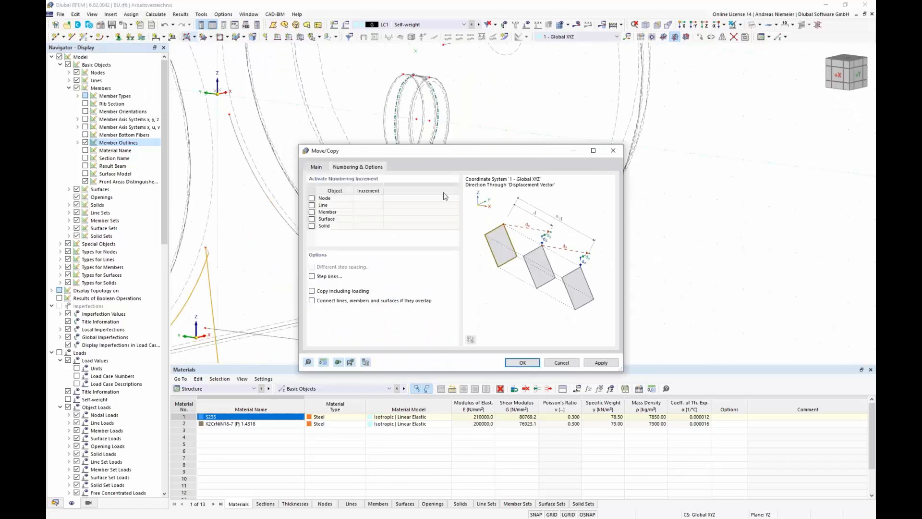
{"action": "left_click", "coordinate": [522, 363]}
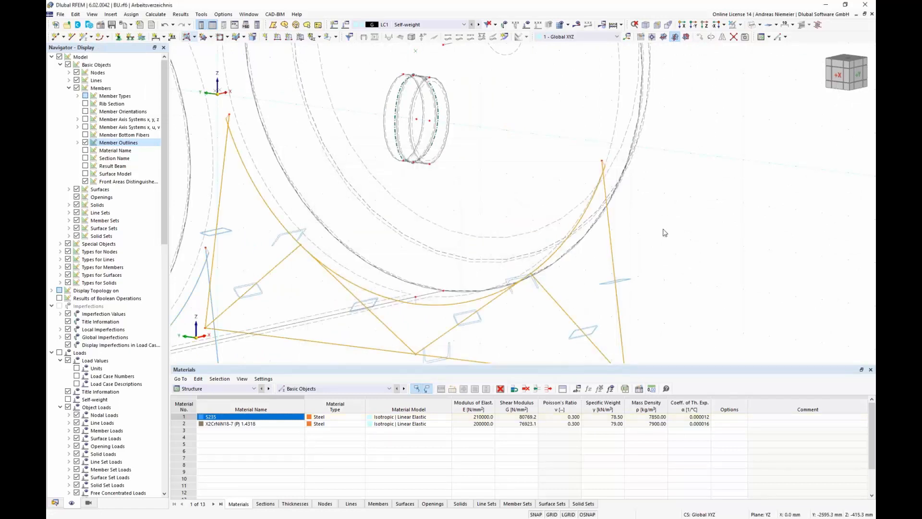
{"action": "left_click", "coordinate": [626, 212]}
Step: Assign the Hinged nodal support to the base midpoint of the original saddle and release its rotation about Z
{"action": "scroll", "coordinate": [601, 202], "scroll_direction": "down", "scroll_amount": 6}
{"action": "middle_click_drag", "start_coordinate": [661, 220], "coordinate": [576, 257], "text": "ctrl"}
{"action": "scroll", "coordinate": [511, 276], "scroll_direction": "up", "scroll_amount": 3}
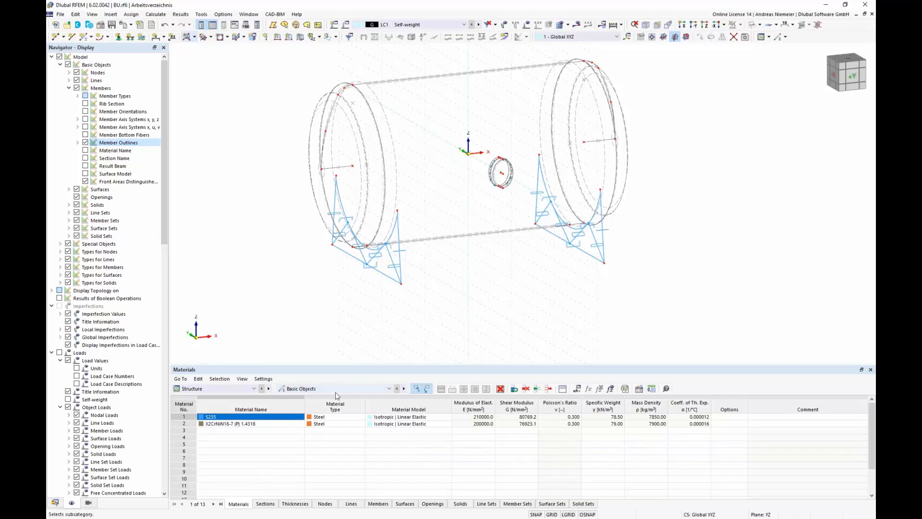
{"action": "scroll", "coordinate": [360, 284], "scroll_direction": "up", "scroll_amount": 2}
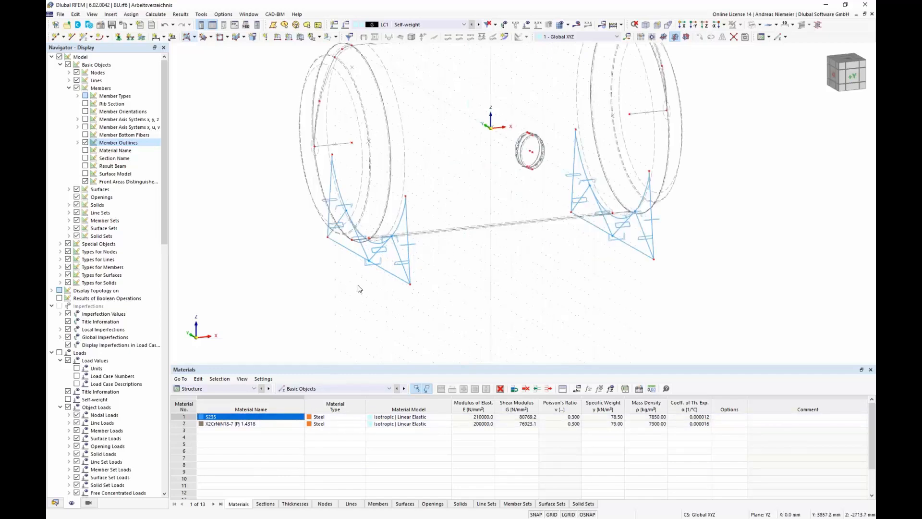
{"action": "middle_click_drag", "start_coordinate": [495, 262], "coordinate": [488, 307]}
{"action": "scroll", "coordinate": [488, 307], "scroll_direction": "down", "scroll_amount": 1}
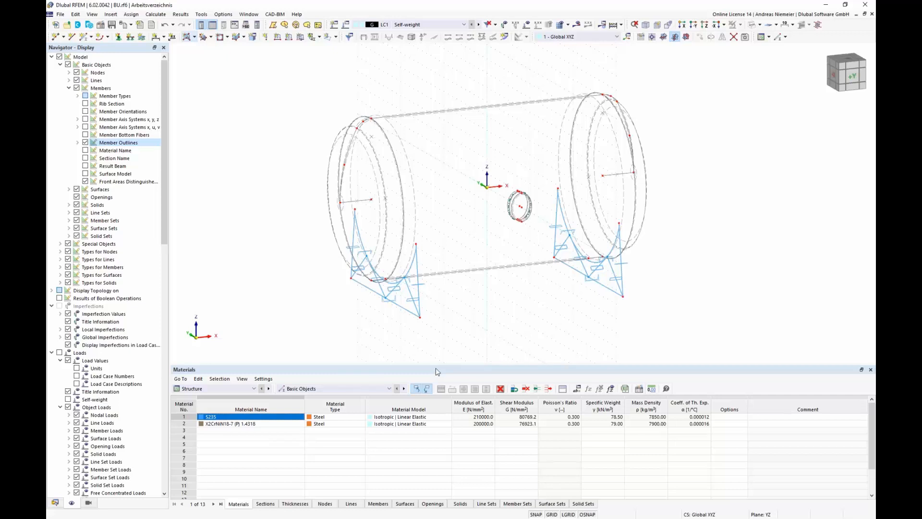
{"action": "left_click", "coordinate": [342, 389]}
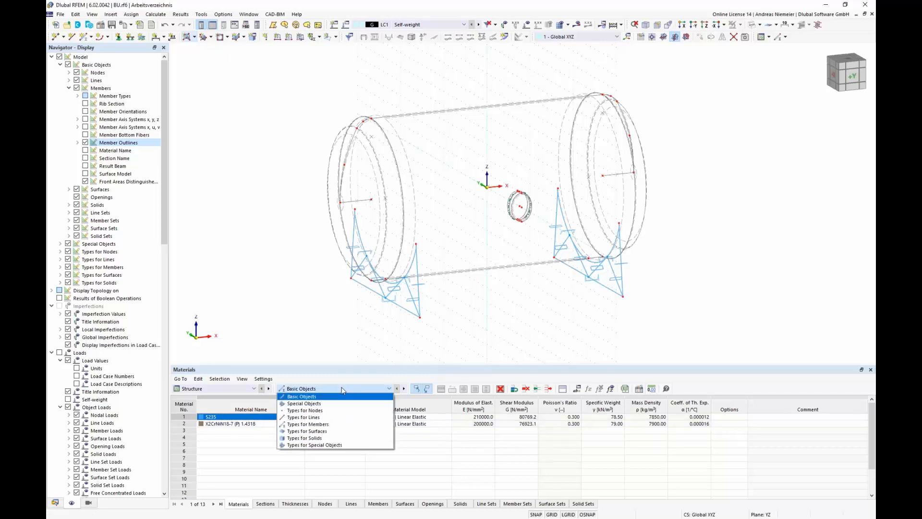
{"action": "left_click", "coordinate": [306, 411]}
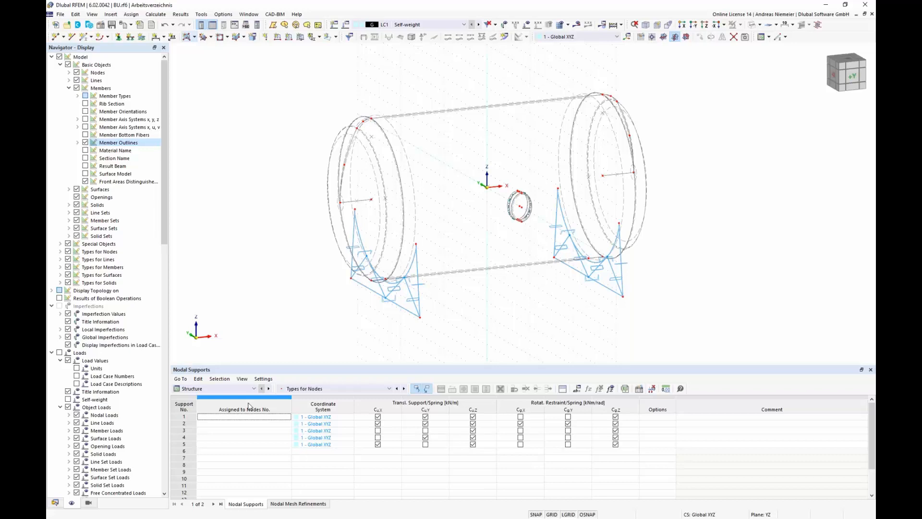
{"action": "left_click", "coordinate": [262, 417]}
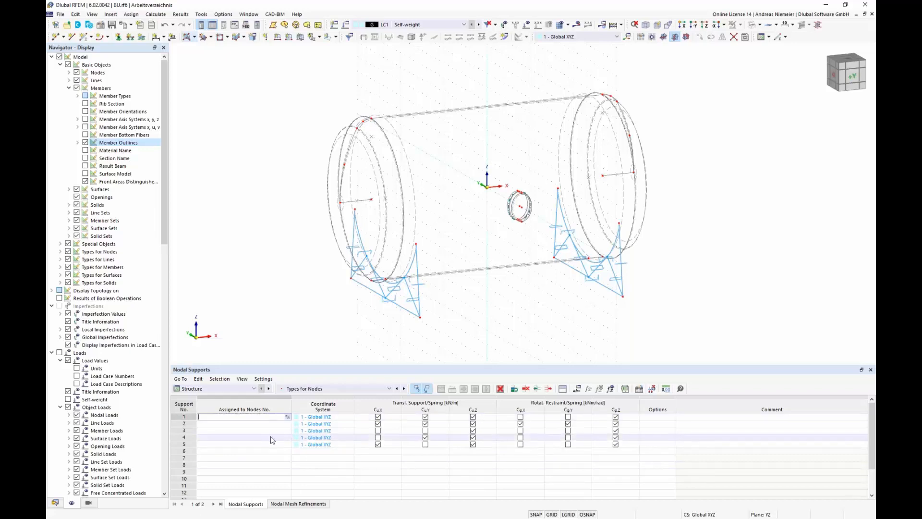
{"action": "left_click", "coordinate": [288, 417]}
{"action": "left_click", "coordinate": [385, 297]}
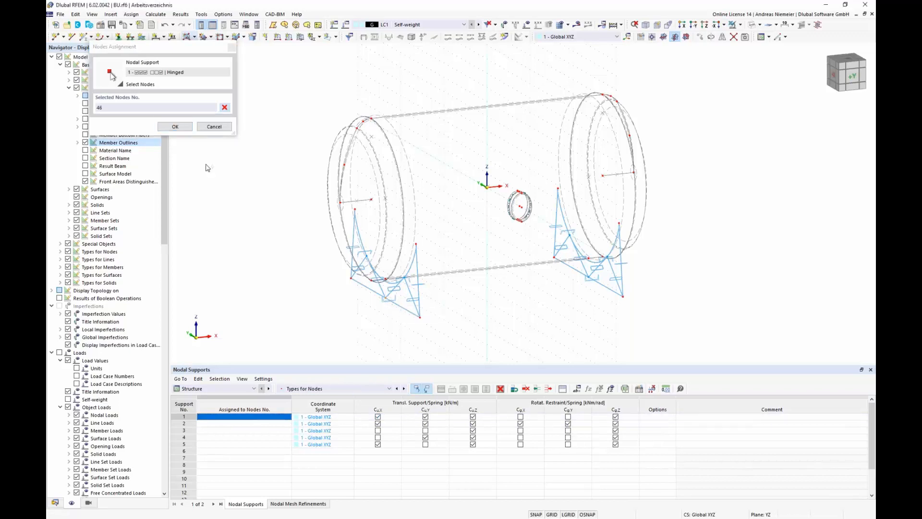
{"action": "left_click", "coordinate": [177, 127]}
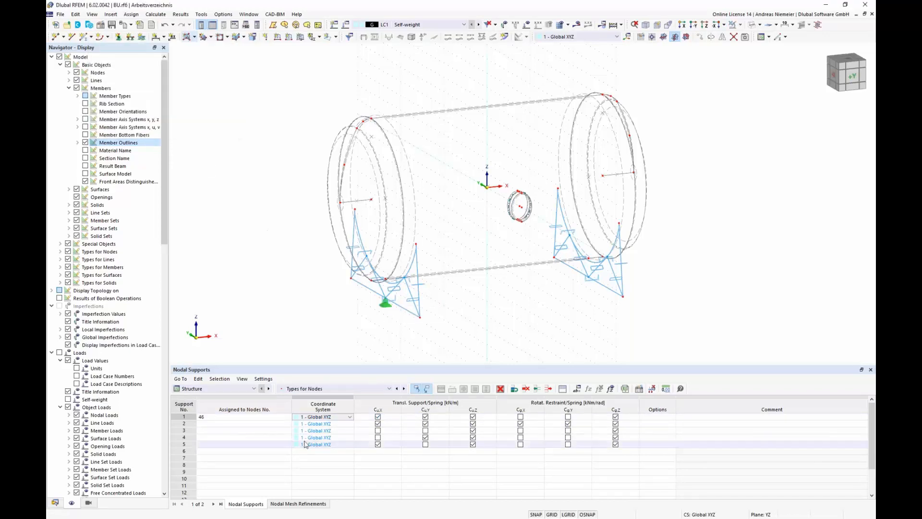
{"action": "left_click", "coordinate": [378, 417]}
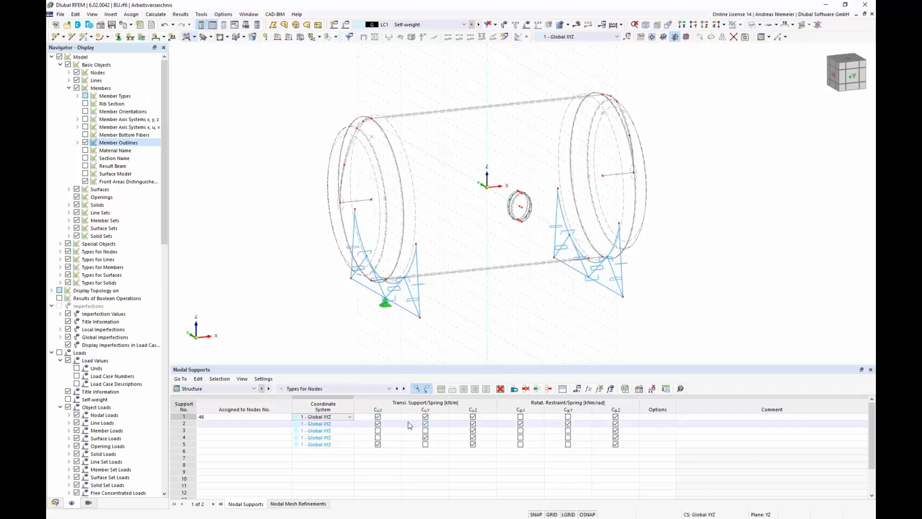
{"action": "left_click", "coordinate": [616, 417]}
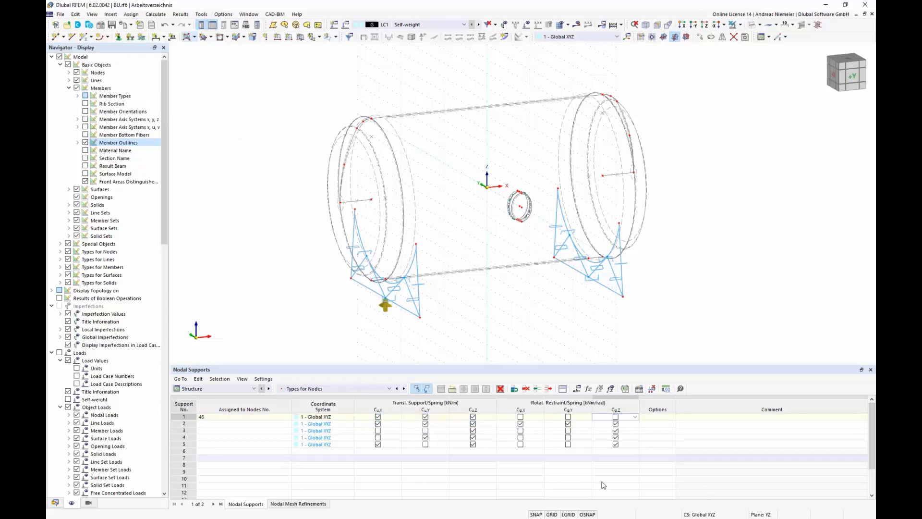
Step: Assign the Fixed nodal support to both end nodes of the original saddle's base member
{"action": "left_click", "coordinate": [255, 424]}
{"action": "left_click", "coordinate": [287, 423]}
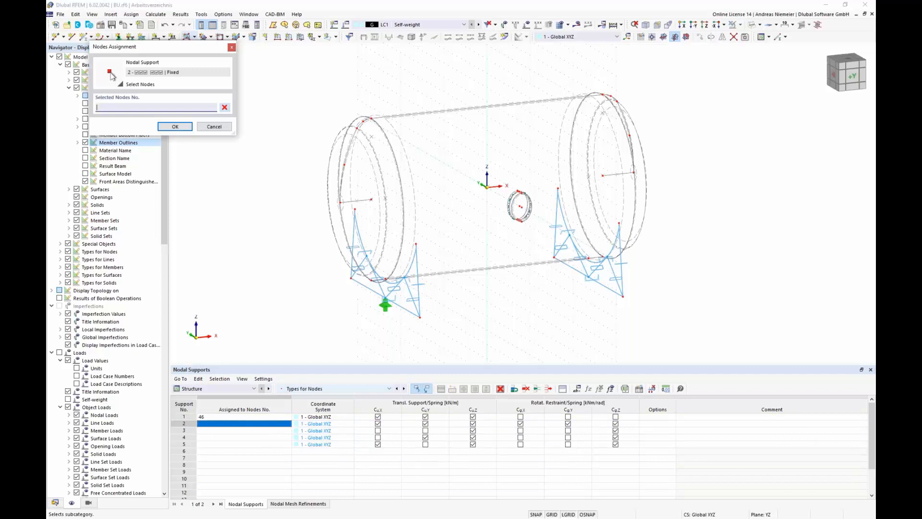
{"action": "left_click", "coordinate": [351, 278]}
{"action": "left_click", "coordinate": [420, 317]}
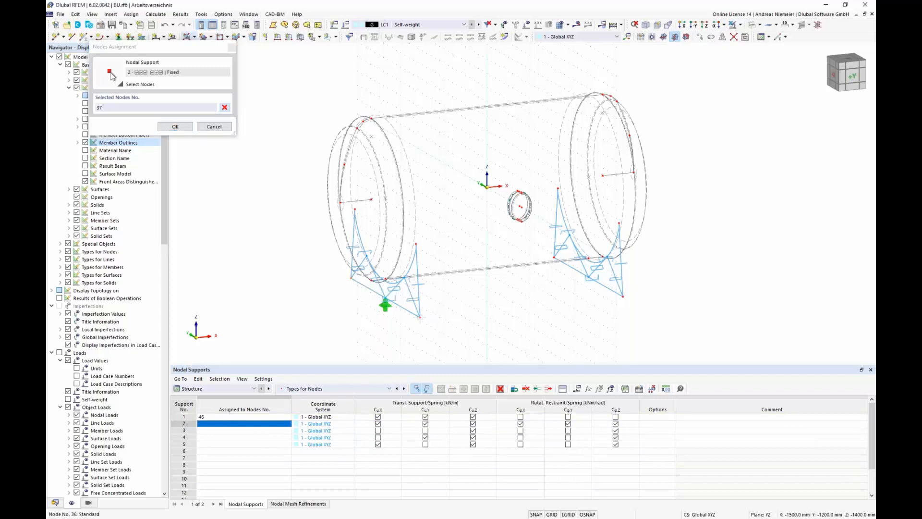
{"action": "left_click", "coordinate": [175, 127]}
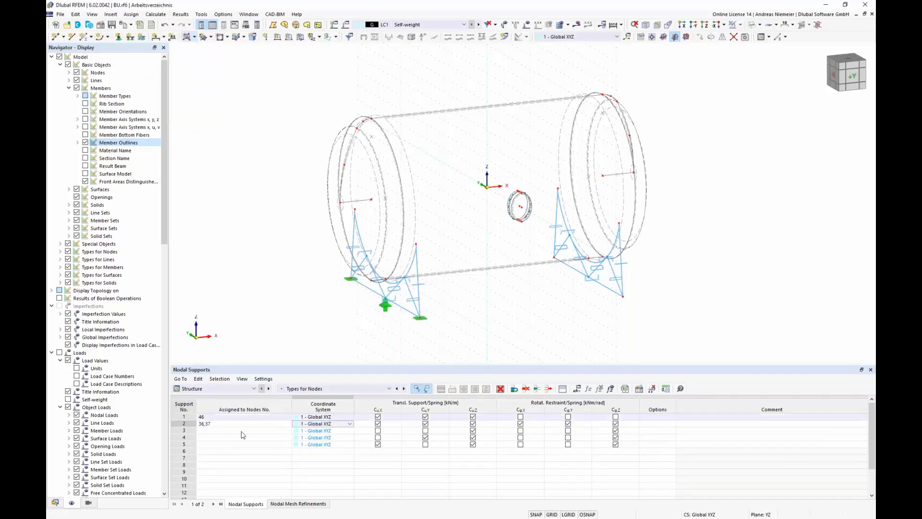
Step: Release the Y translation and the rotations about X and Y in the base end nodes' support
{"action": "left_click", "coordinate": [425, 425]}
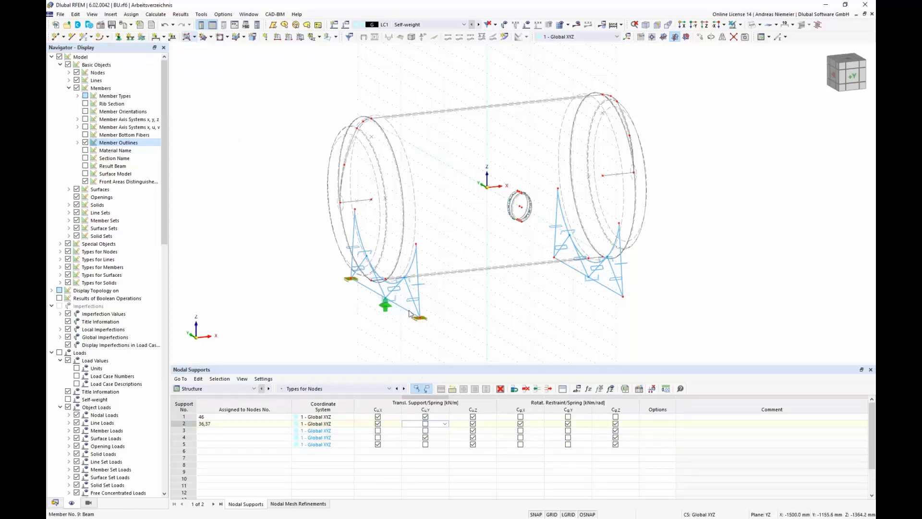
{"action": "left_click", "coordinate": [521, 423]}
{"action": "left_click", "coordinate": [520, 424]}
{"action": "left_click", "coordinate": [569, 423]}
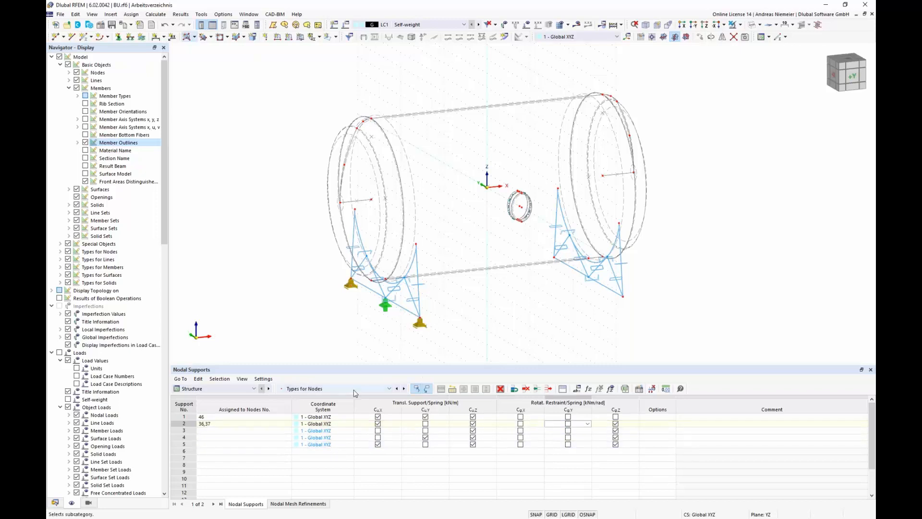
Step: Assign the Roller nodal support to the copied saddle's base midpoint, restraining its Y translation and releasing its rotation about Z
{"action": "left_click", "coordinate": [288, 431]}
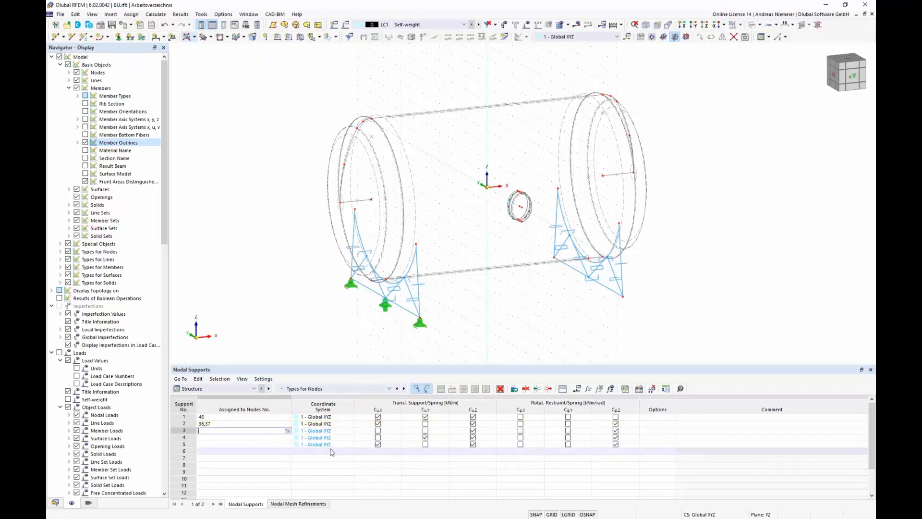
{"action": "left_click", "coordinate": [287, 431]}
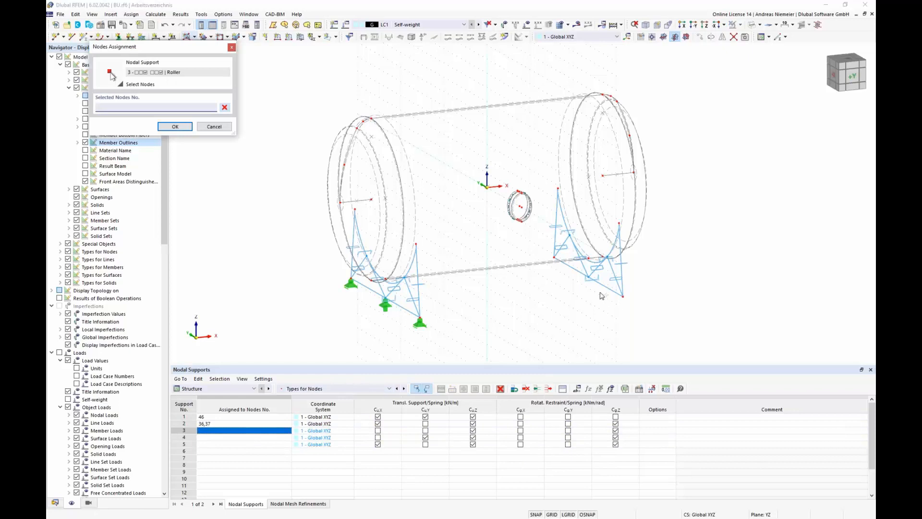
{"action": "left_click", "coordinate": [589, 277]}
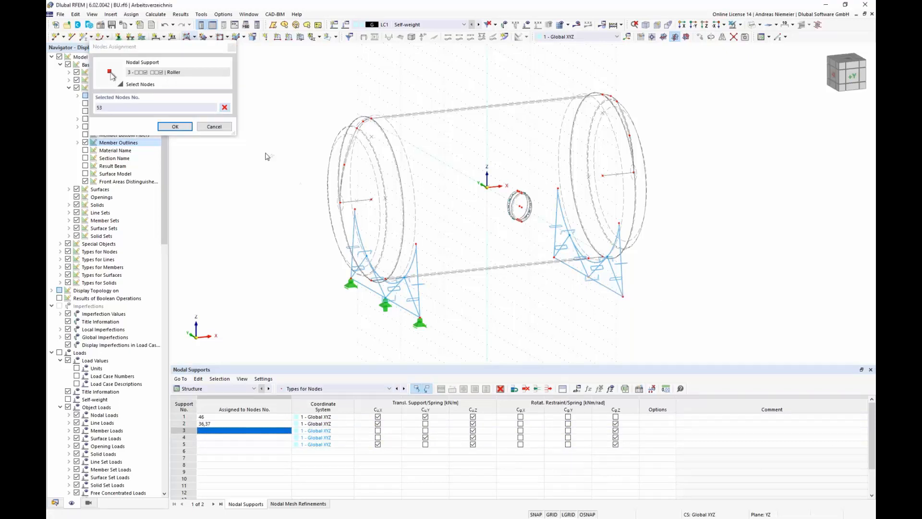
{"action": "left_click", "coordinate": [171, 126]}
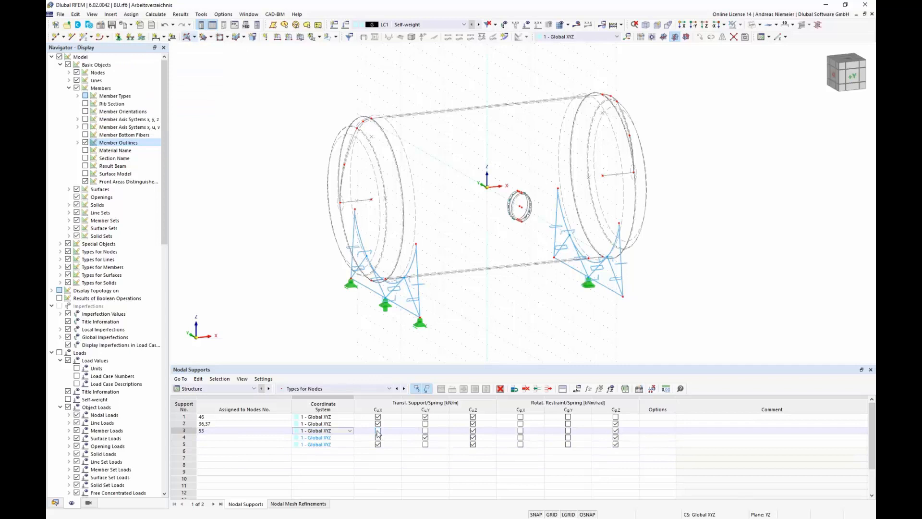
{"action": "left_click", "coordinate": [425, 431]}
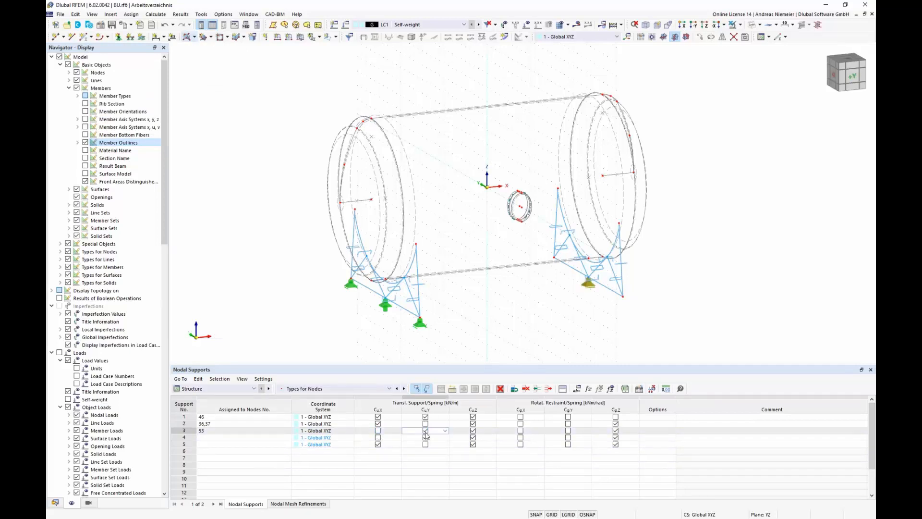
{"action": "left_click", "coordinate": [615, 431]}
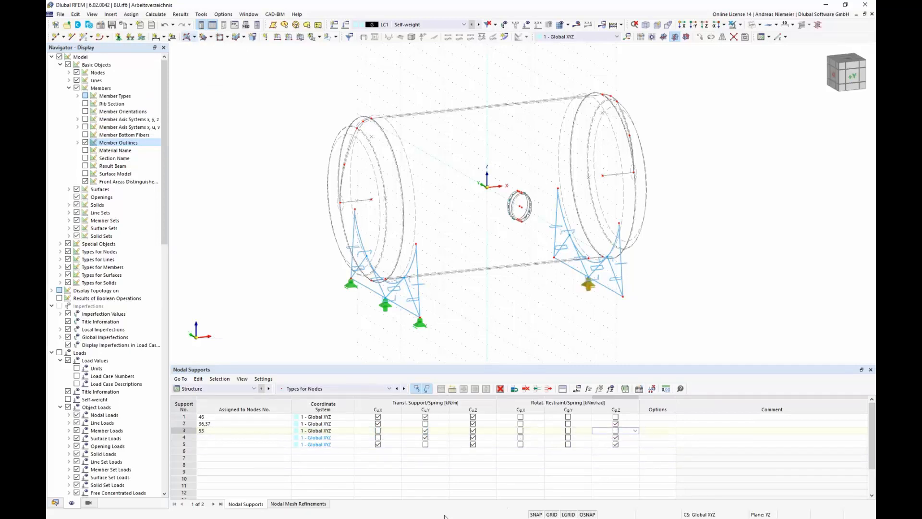
Step: Assign the Roller in X nodal support to both base end nodes of the copied saddle, releasing its Y translation and rotation about Z
{"action": "left_click", "coordinate": [255, 440]}
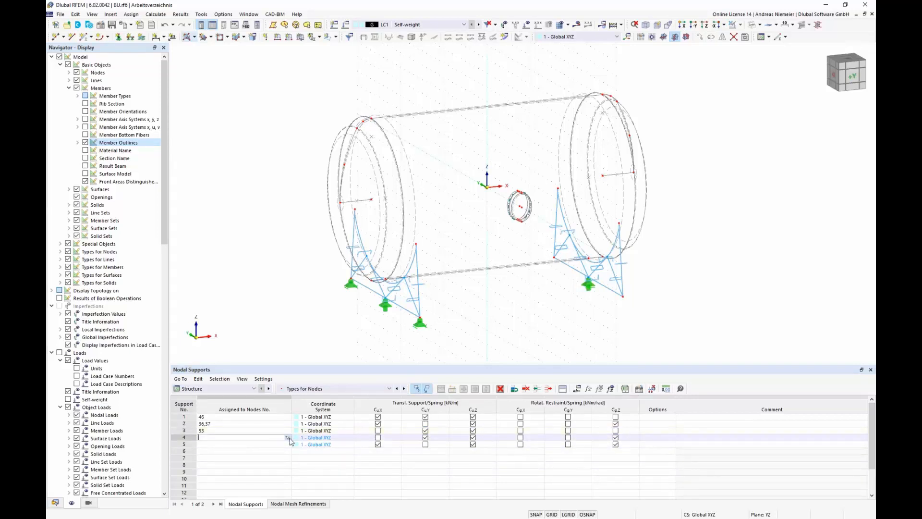
{"action": "left_click", "coordinate": [290, 440]}
{"action": "left_click", "coordinate": [554, 258]}
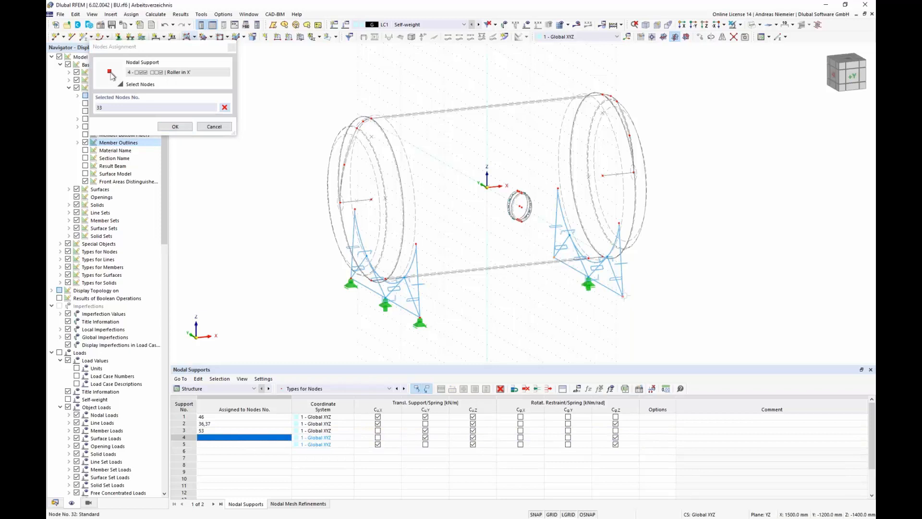
{"action": "left_click", "coordinate": [176, 127]}
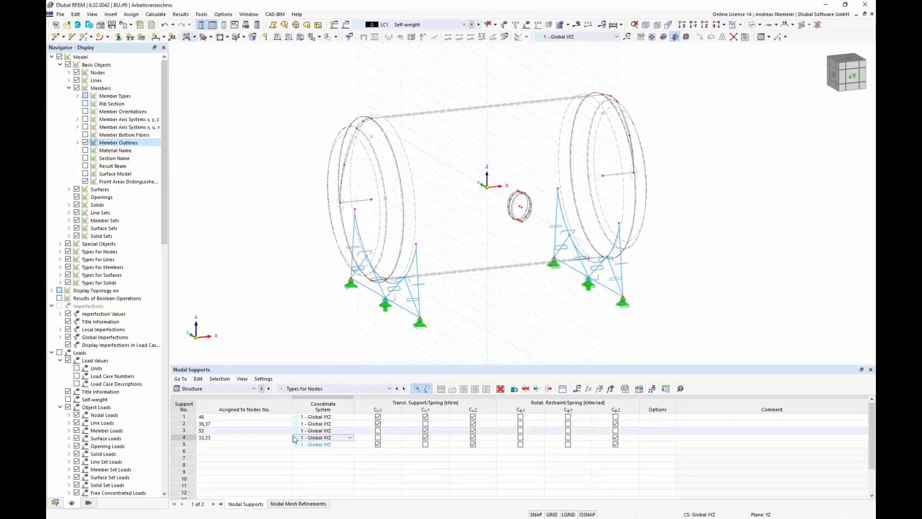
{"action": "left_click", "coordinate": [425, 438]}
{"action": "left_click", "coordinate": [425, 437]}
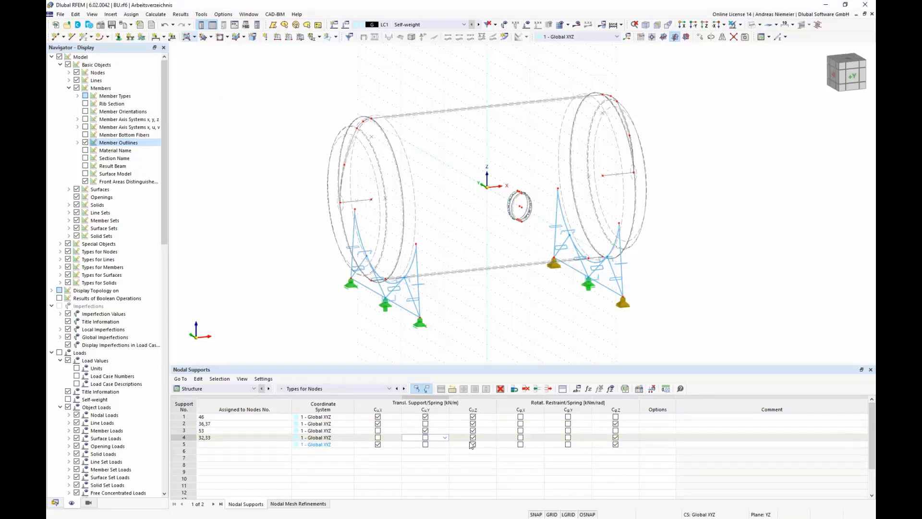
{"action": "left_click", "coordinate": [615, 438]}
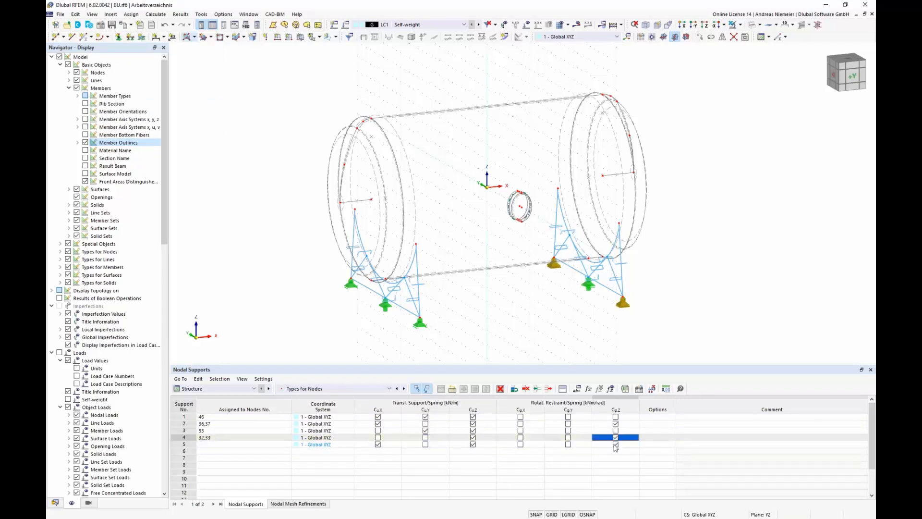
Step: Delete the unassigned nodal support No. 5
{"action": "left_click", "coordinate": [184, 444]}
{"action": "left_click", "coordinate": [501, 389]}
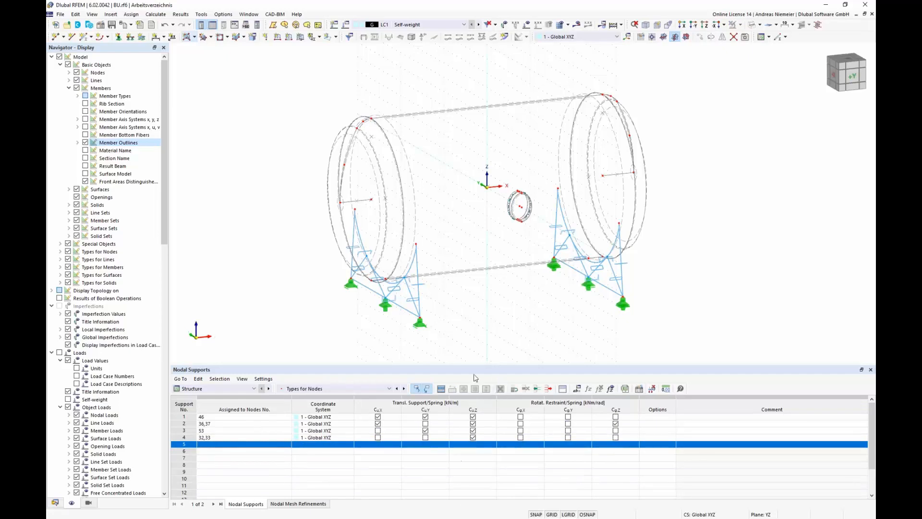
{"action": "middle_click_drag", "start_coordinate": [533, 320], "coordinate": [409, 322], "text": "ctrl"}
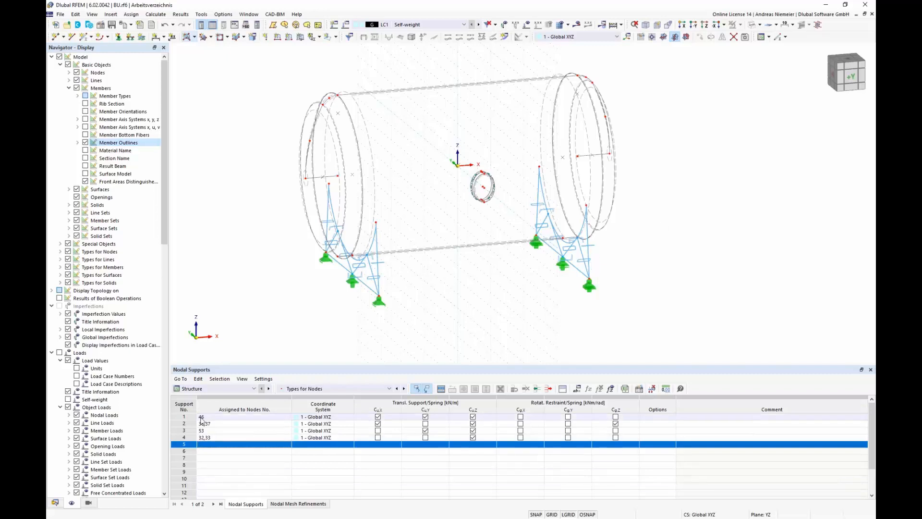
Step: Switch the table to Load Cases & Combinations and check the LC1 Self-weight entry
{"action": "left_click", "coordinate": [224, 389]}
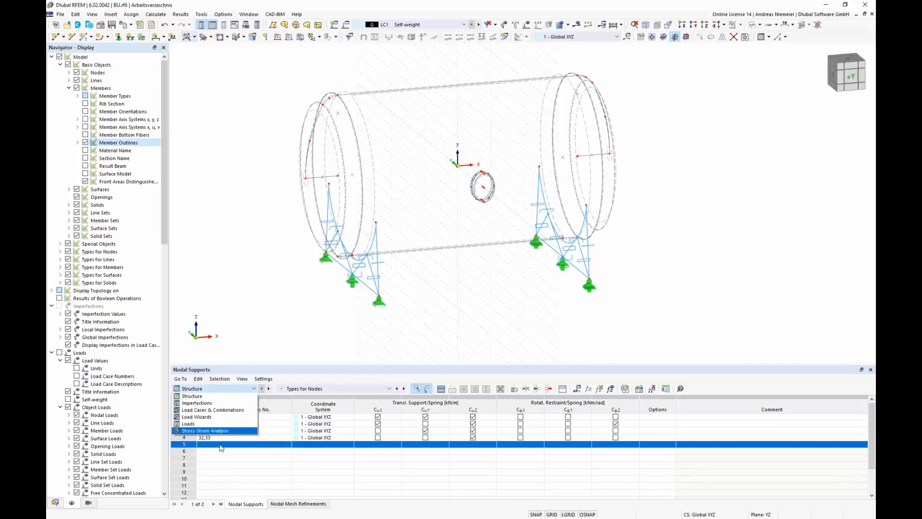
{"action": "left_click", "coordinate": [196, 411]}
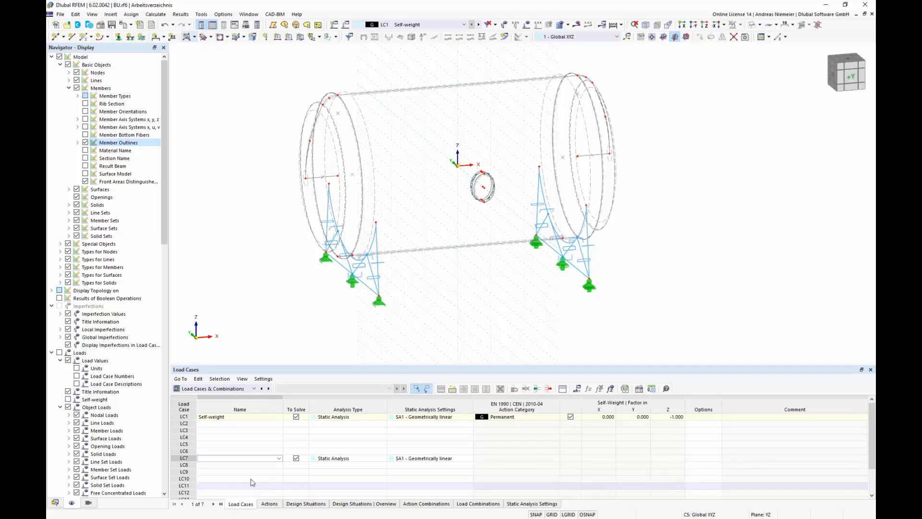
{"action": "left_click", "coordinate": [272, 419]}
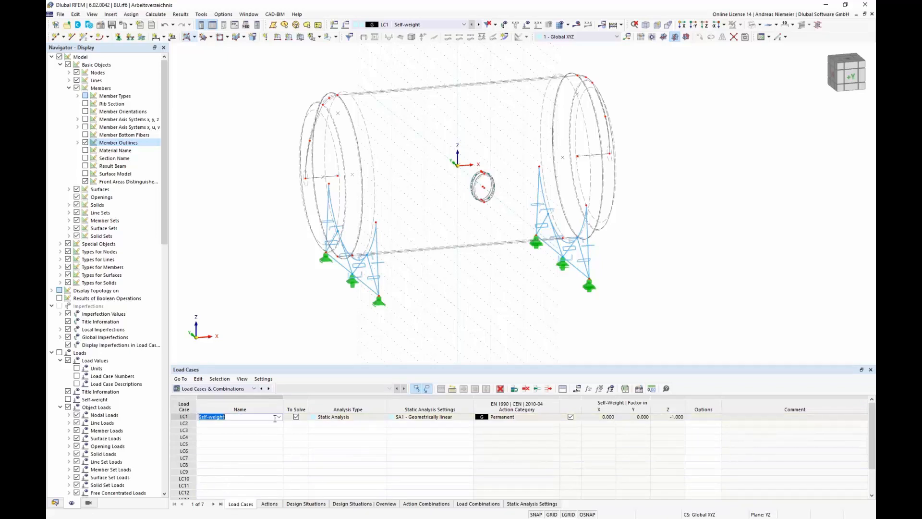
Step: Try to calculate LC1 Self-weight and abort at the plausibility check
{"action": "left_click", "coordinate": [577, 24]}
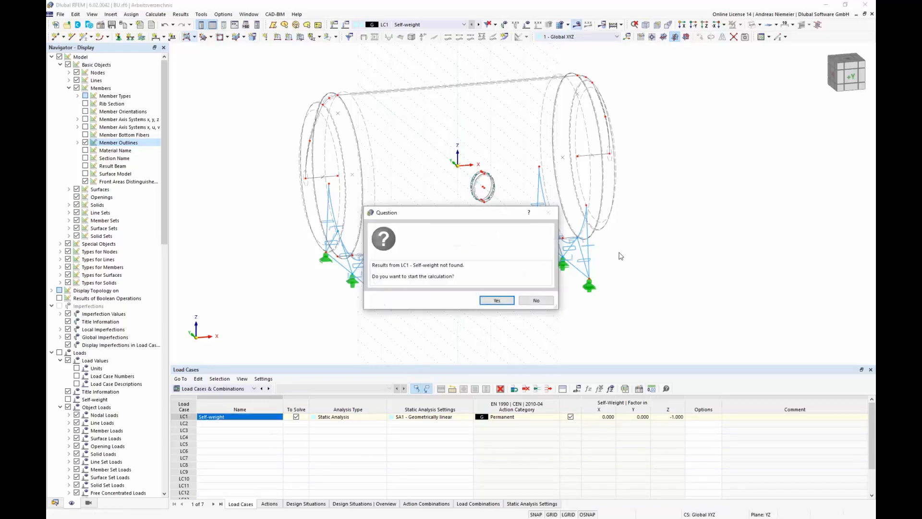
{"action": "left_click", "coordinate": [496, 300]}
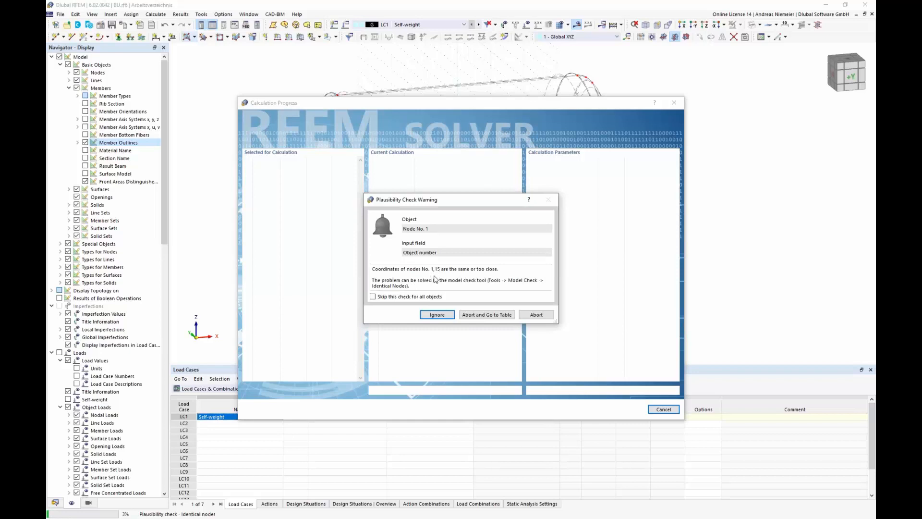
{"action": "left_click", "coordinate": [535, 315]}
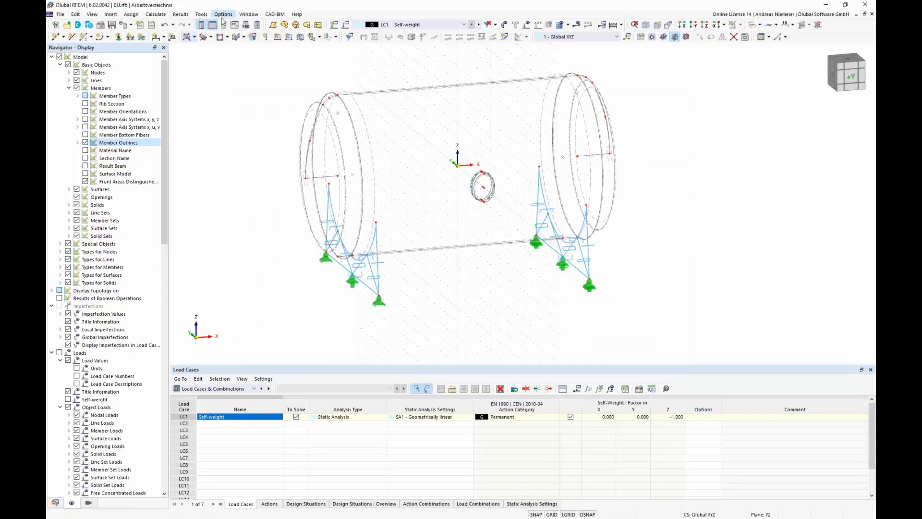
Step: Run the model check for identical nodes and delete the unused nodes in group 1,15
{"action": "left_click", "coordinate": [201, 14]}
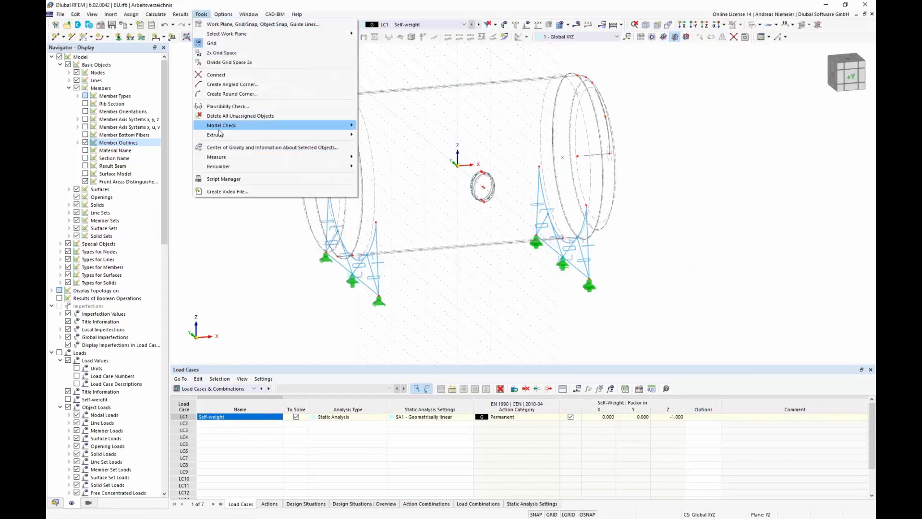
{"action": "mouse_move", "coordinate": [266, 126]}
{"action": "left_click", "coordinate": [398, 126]}
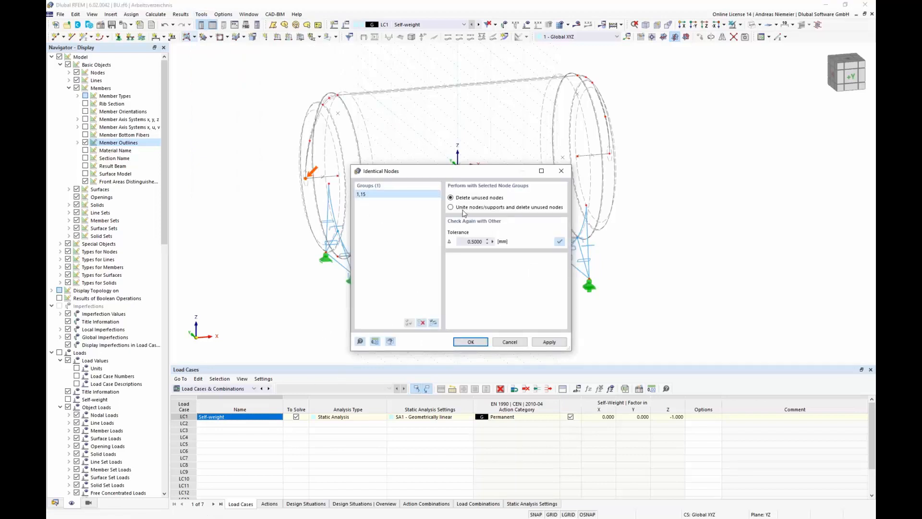
{"action": "left_click", "coordinate": [478, 343]}
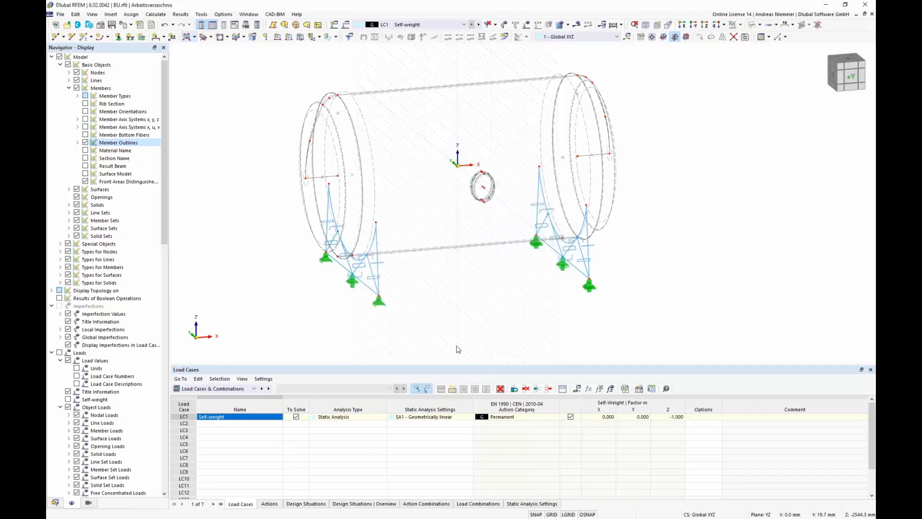
Step: Calculate LC1 Self-weight and compare the sum of loads with the sum of support forces in Z
{"action": "left_click", "coordinate": [576, 24]}
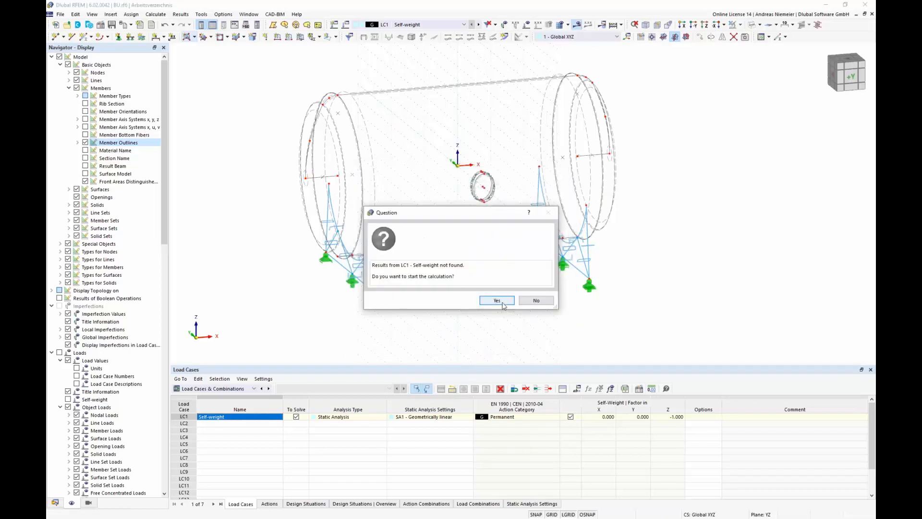
{"action": "left_click", "coordinate": [508, 306]}
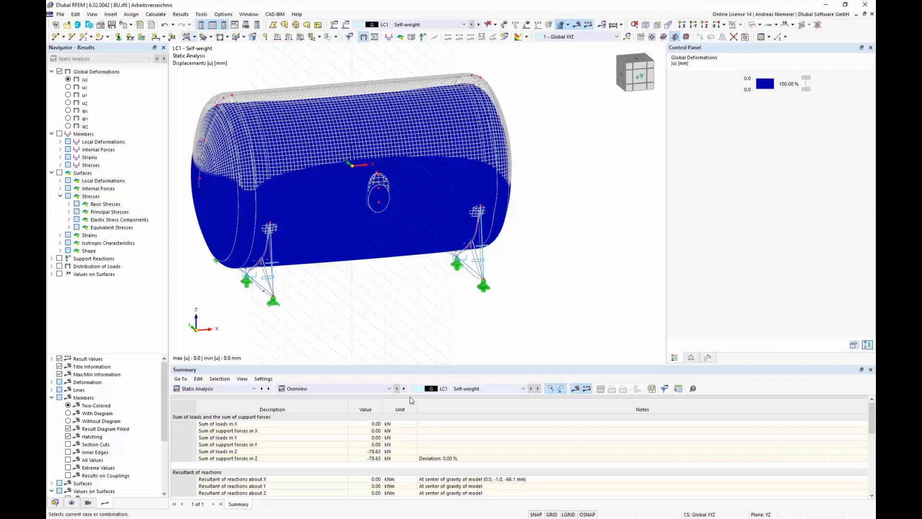
{"action": "left_click_drag", "start_coordinate": [377, 425], "coordinate": [296, 462]}
{"action": "left_click", "coordinate": [229, 452]}
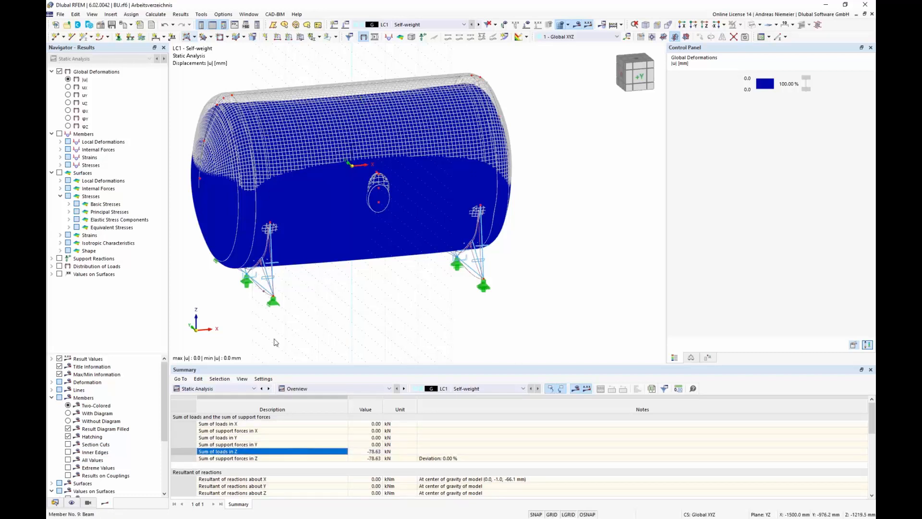
{"action": "left_click_drag", "start_coordinate": [376, 452], "coordinate": [380, 461]}
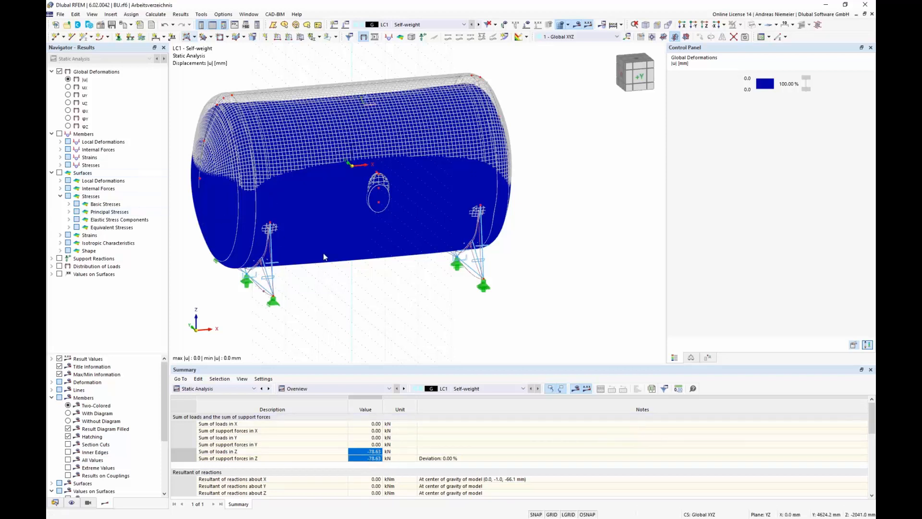
Step: Show the von Mises equivalent stresses on the saddle members for LC1 and inspect both saddles
{"action": "middle_click_drag", "start_coordinate": [325, 288], "coordinate": [395, 268]}
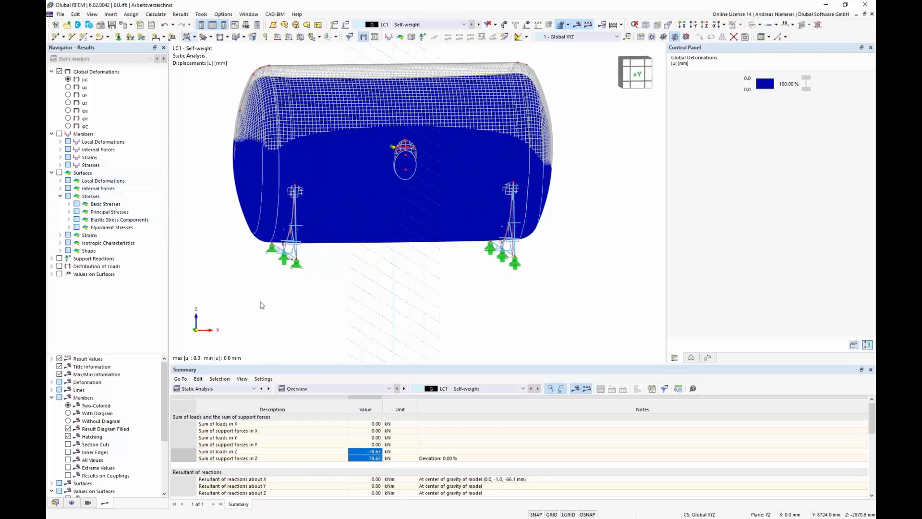
{"action": "left_click", "coordinate": [60, 165]}
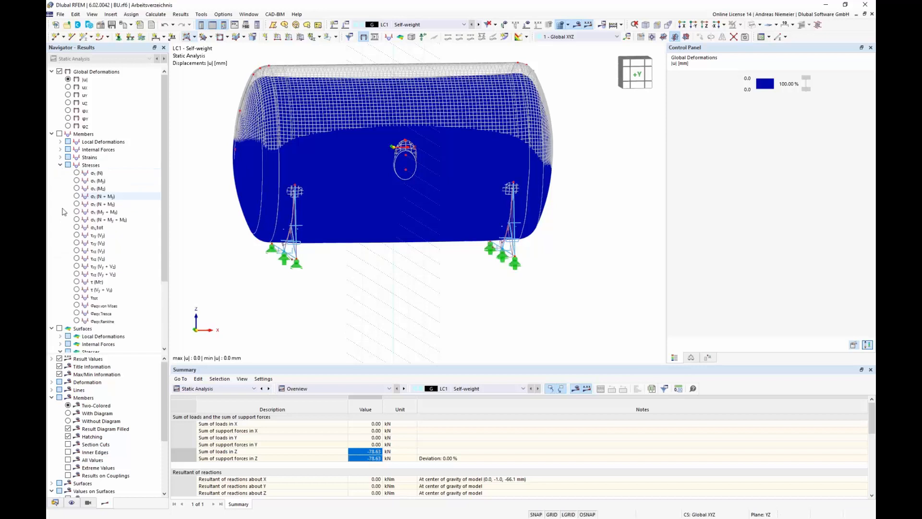
{"action": "left_click", "coordinate": [60, 134]}
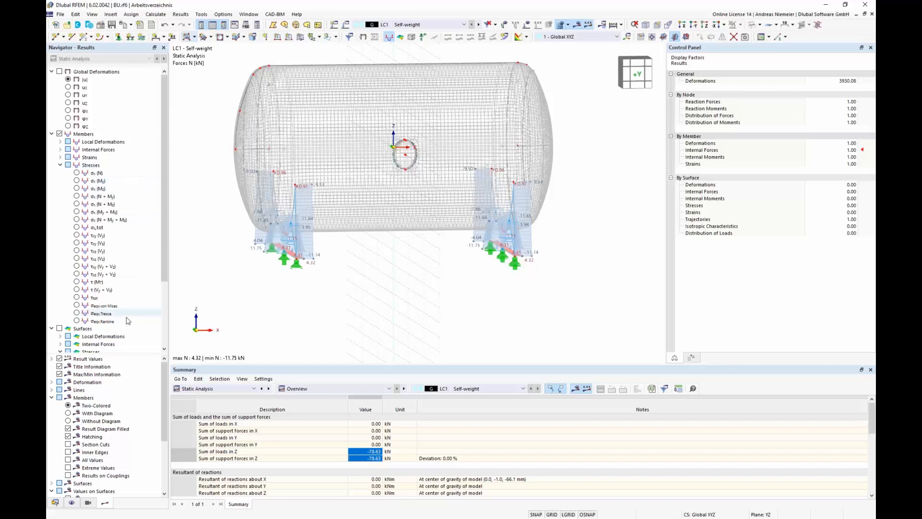
{"action": "left_click", "coordinate": [77, 306]}
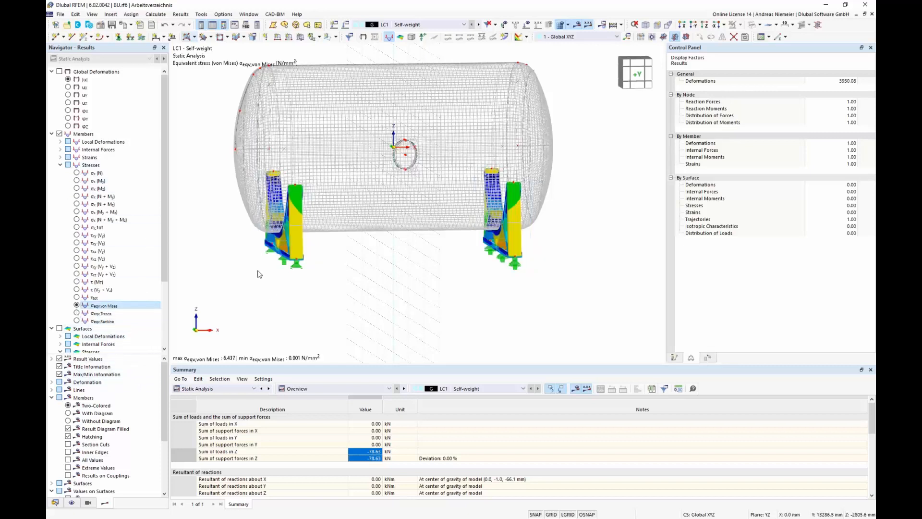
{"action": "scroll", "coordinate": [267, 287], "scroll_direction": "up", "scroll_amount": 2}
{"action": "middle_click_drag", "start_coordinate": [267, 288], "coordinate": [233, 360], "text": "ctrl"}
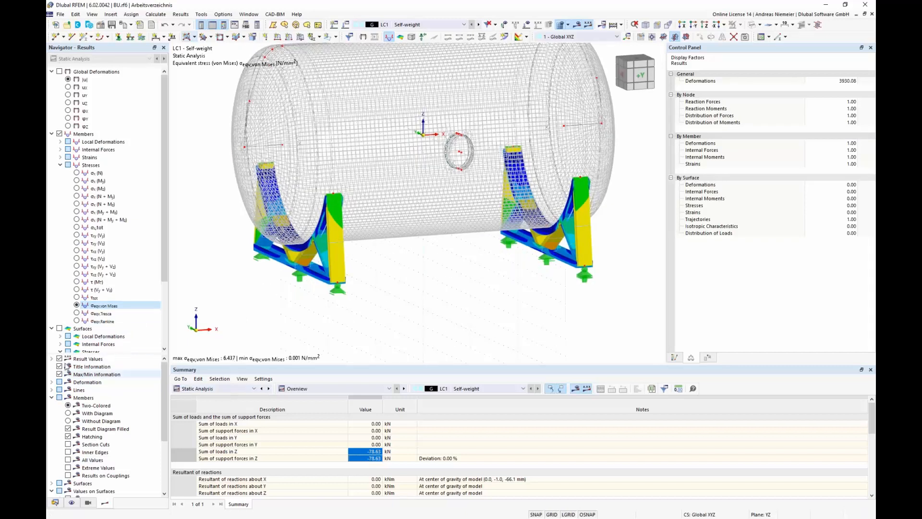
Step: Show the maximum von Mises equivalent stresses on the vessel surfaces together with the member stresses
{"action": "scroll", "coordinate": [76, 290], "scroll_direction": "down", "scroll_amount": 4}
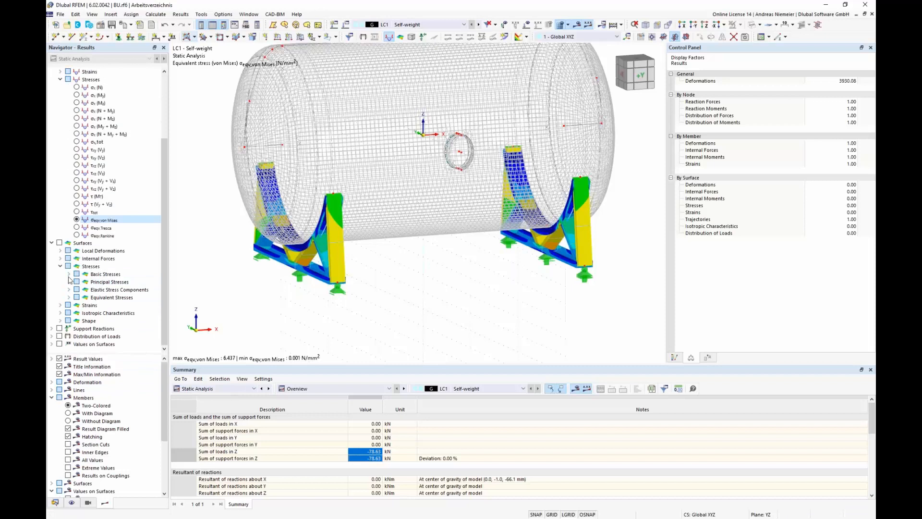
{"action": "left_click", "coordinate": [69, 297]}
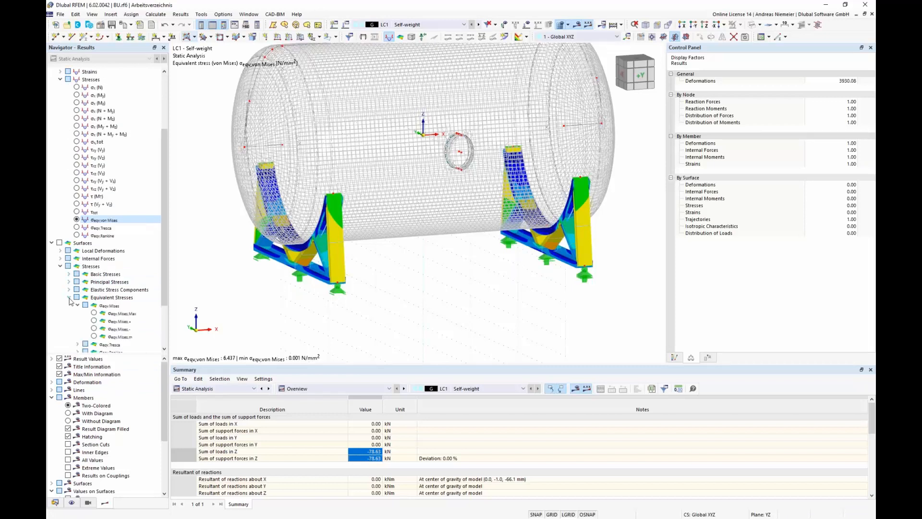
{"action": "left_click", "coordinate": [95, 314]}
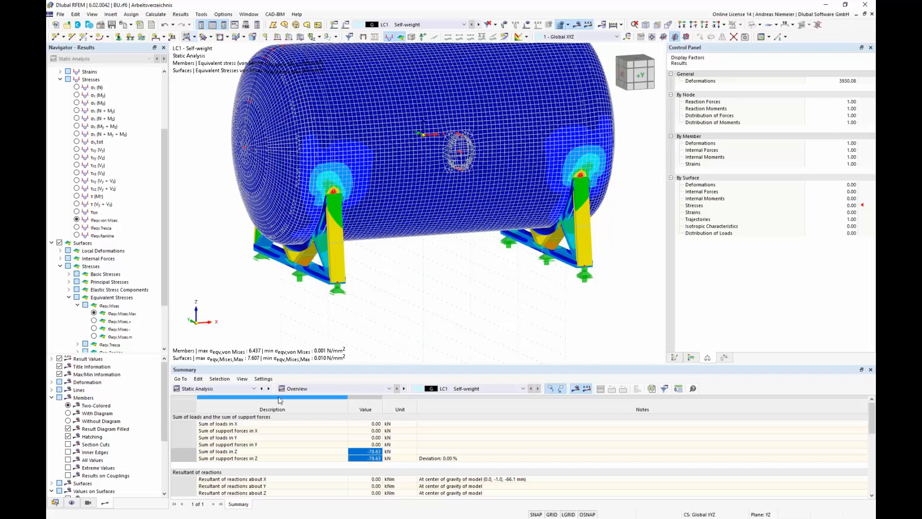
Step: Add load case LC2 named Interna pressure with the action category Permanent/Imposed
{"action": "left_click", "coordinate": [221, 389]}
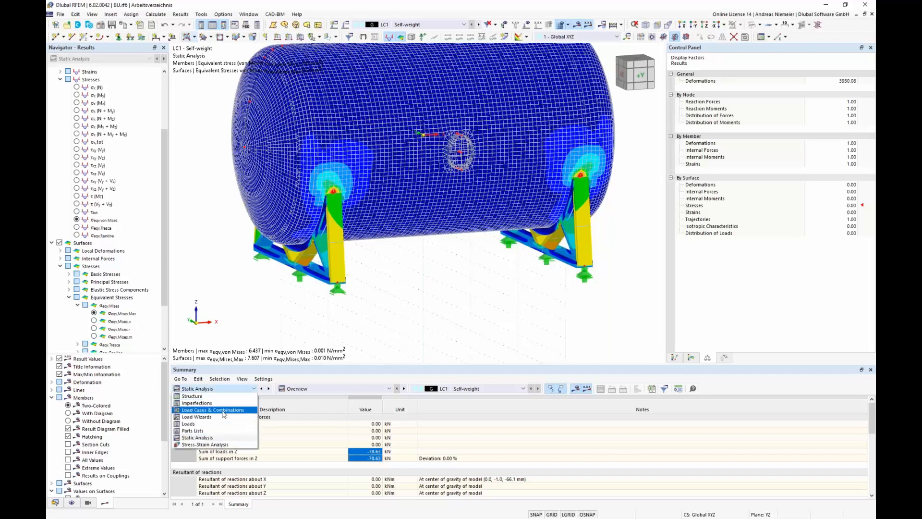
{"action": "left_click", "coordinate": [229, 435]}
{"action": "double_click", "coordinate": [218, 425]}
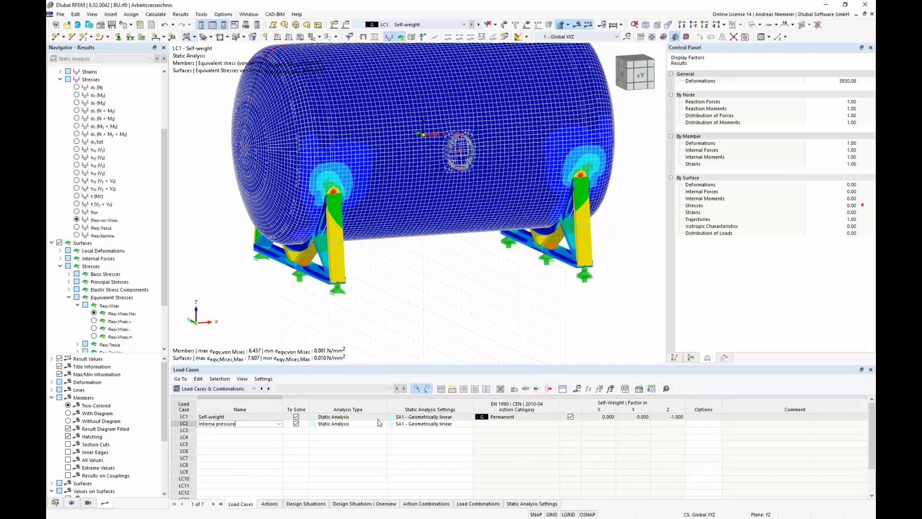
{"action": "left_click", "coordinate": [529, 424]}
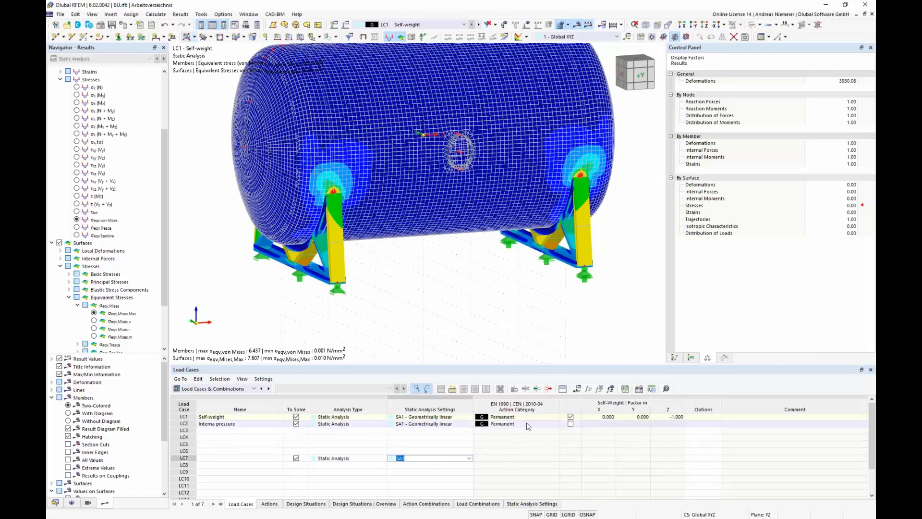
{"action": "left_click", "coordinate": [530, 426]}
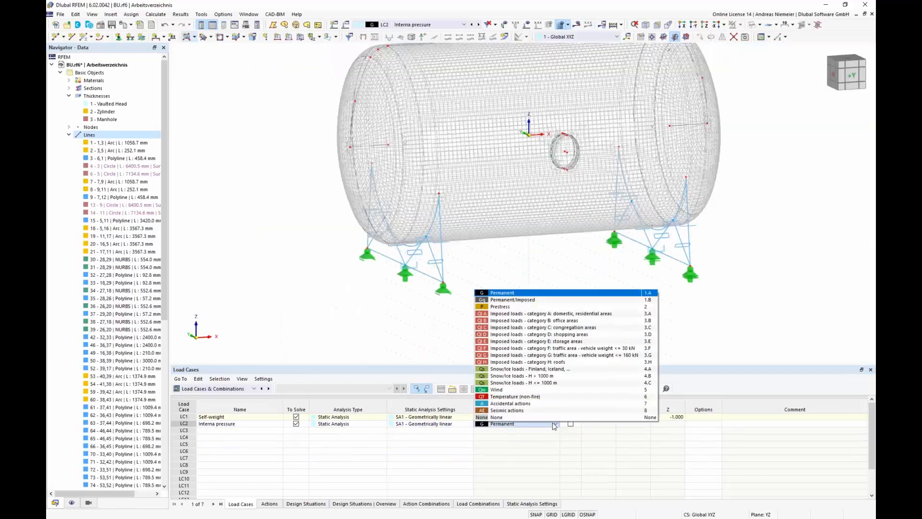
{"action": "left_click", "coordinate": [510, 299]}
{"action": "left_click", "coordinate": [514, 472]}
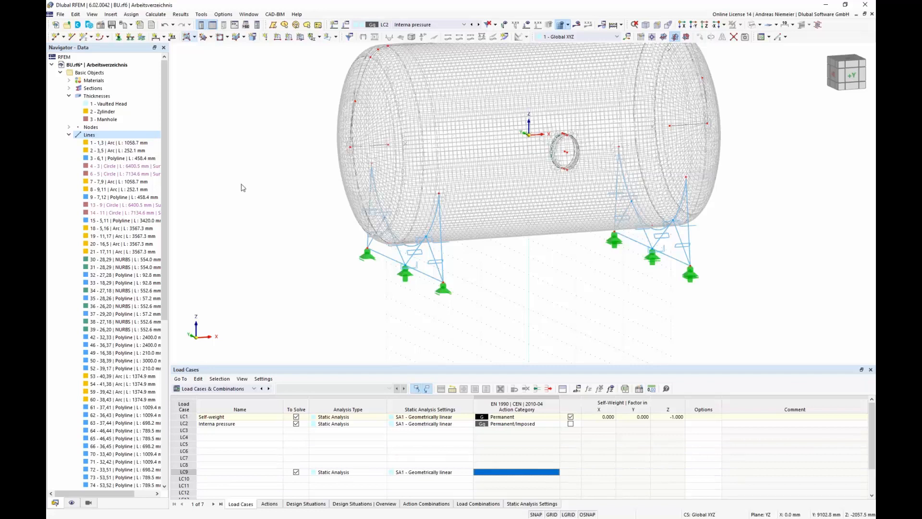
Step: Set up a new uniform surface load of 1000 kN/m² in LC2, acting in local z of the Local xyz coordinate system
{"action": "left_click", "coordinate": [301, 37]}
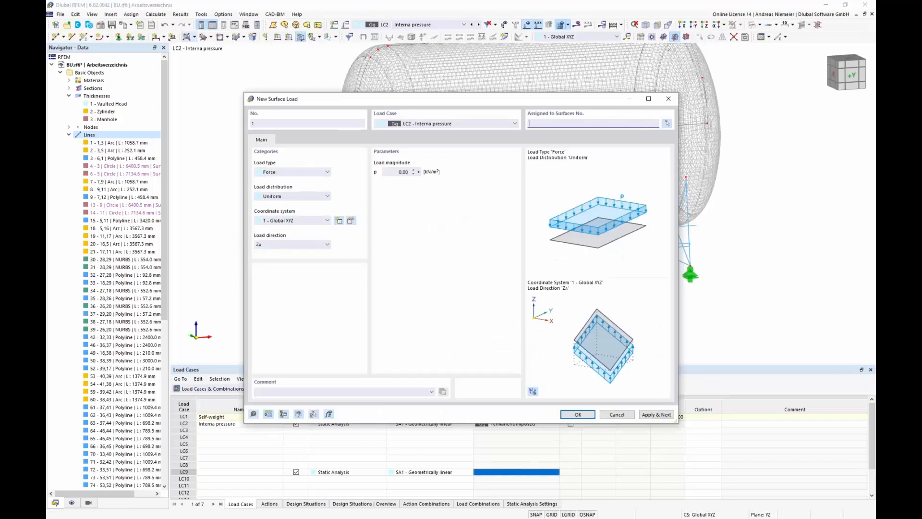
{"action": "left_click", "coordinate": [280, 220]}
{"action": "left_click", "coordinate": [270, 233]}
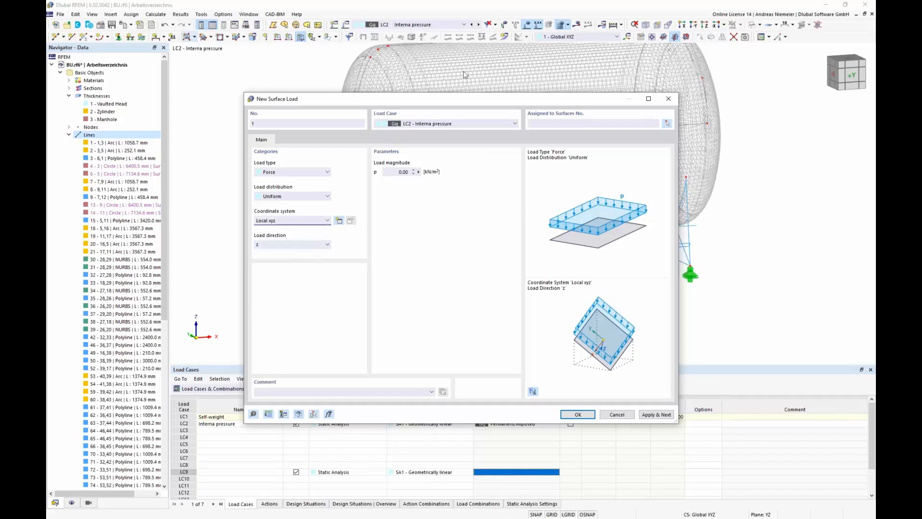
{"action": "left_click", "coordinate": [396, 172]}
{"action": "type", "text": "100"}
{"action": "left_click", "coordinate": [355, 393]}
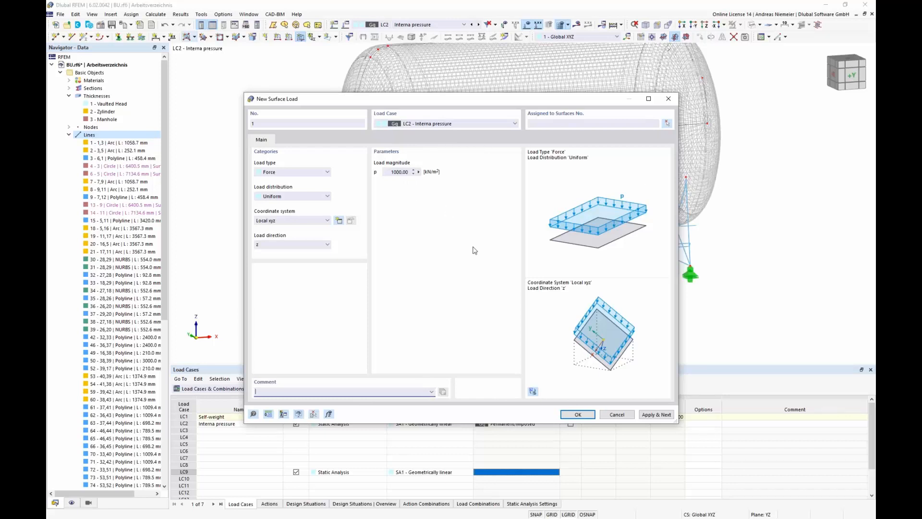
Step: Assign the LC2 pressure load to vessel and manhole surfaces 1-5,7,11,13,15 and create it
{"action": "left_click", "coordinate": [668, 124]}
{"action": "left_click_drag", "start_coordinate": [671, 183], "coordinate": [366, 107]}
{"action": "scroll", "coordinate": [539, 217], "scroll_direction": "up", "scroll_amount": 1}
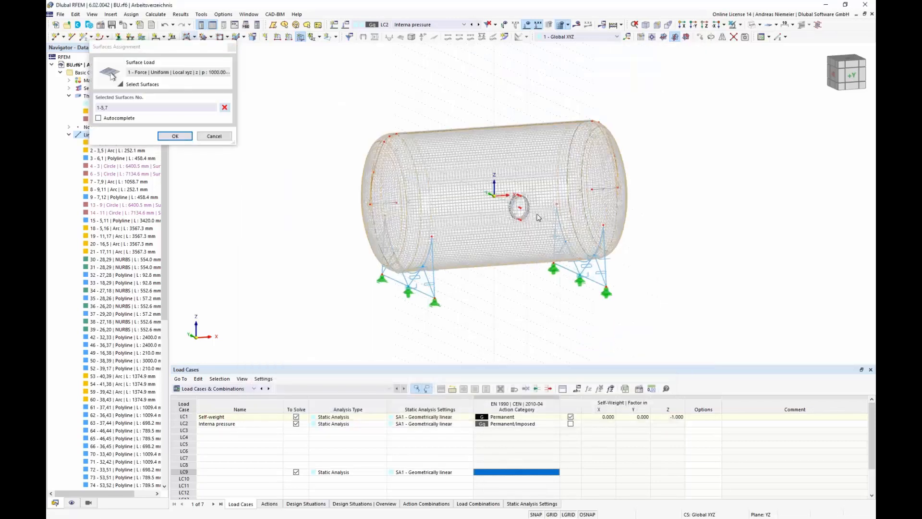
{"action": "scroll", "coordinate": [539, 217], "scroll_direction": "up", "scroll_amount": 4}
{"action": "middle_click_drag", "start_coordinate": [504, 200], "coordinate": [501, 194]}
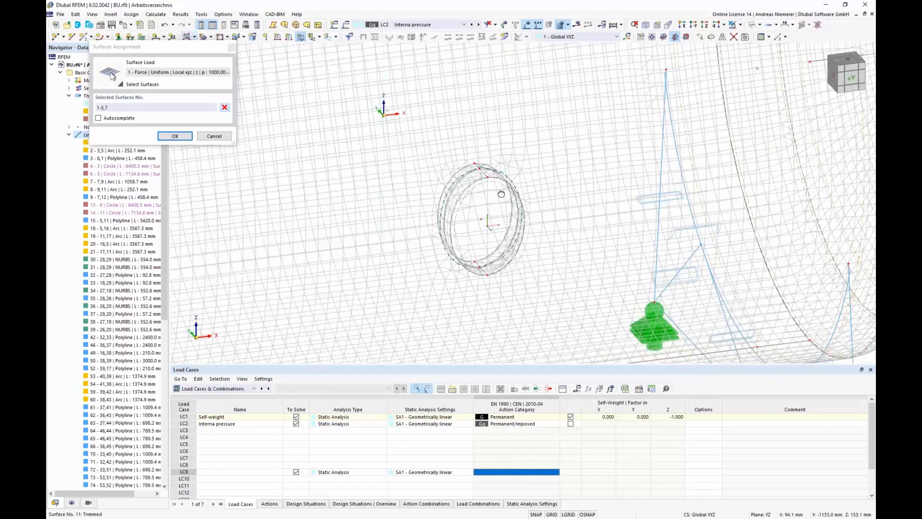
{"action": "scroll", "coordinate": [501, 193], "scroll_direction": "up", "scroll_amount": 3}
{"action": "left_click", "coordinate": [502, 224]}
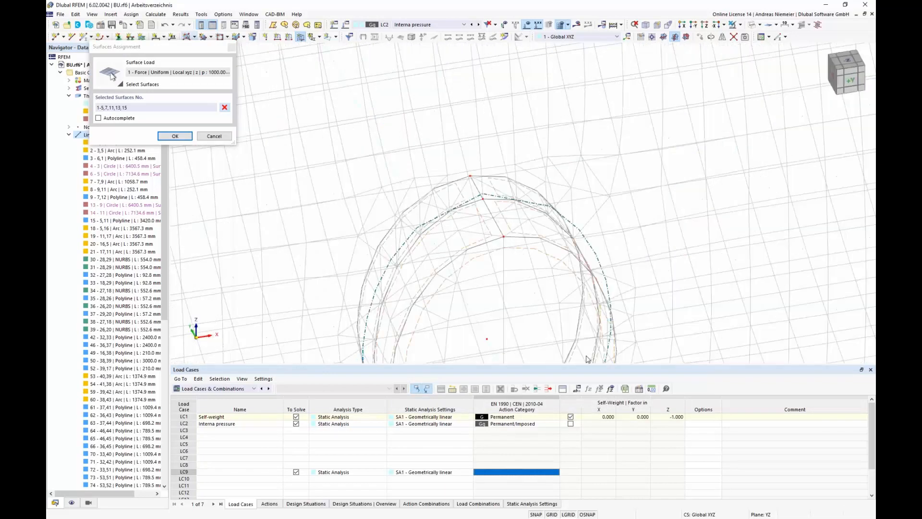
{"action": "scroll", "coordinate": [458, 302], "scroll_direction": "down", "scroll_amount": 2}
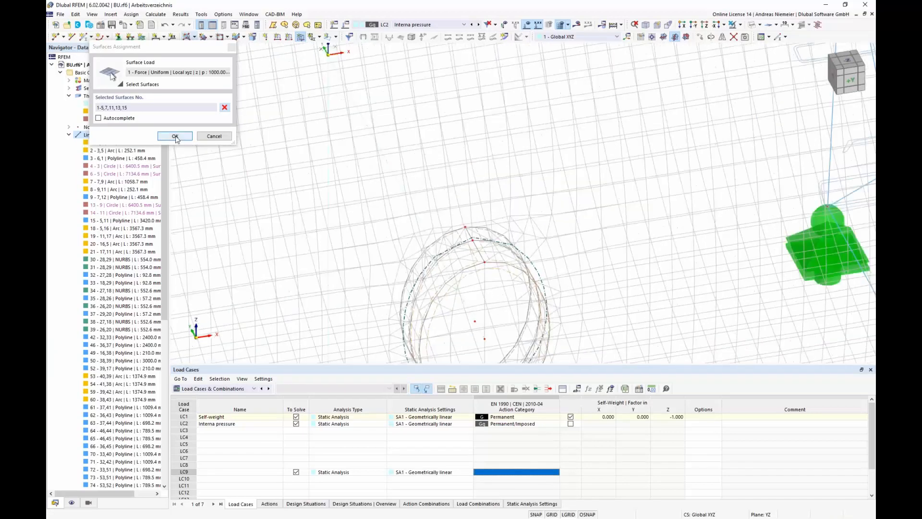
{"action": "left_click", "coordinate": [175, 136]}
{"action": "left_click", "coordinate": [577, 415]}
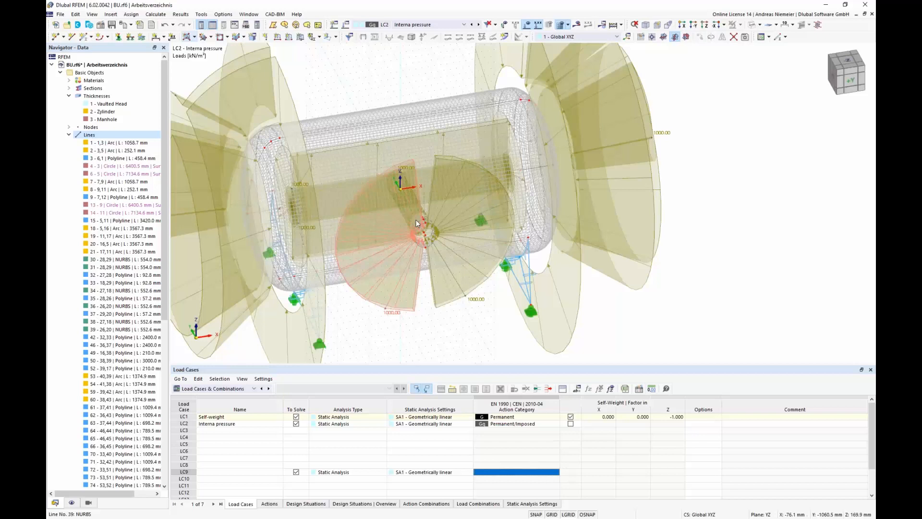
Step: Hide the load display and calculate the results of LC2
{"action": "middle_click_drag", "start_coordinate": [417, 220], "coordinate": [451, 269], "text": "ctrl"}
{"action": "scroll", "coordinate": [469, 284], "scroll_direction": "down", "scroll_amount": 1}
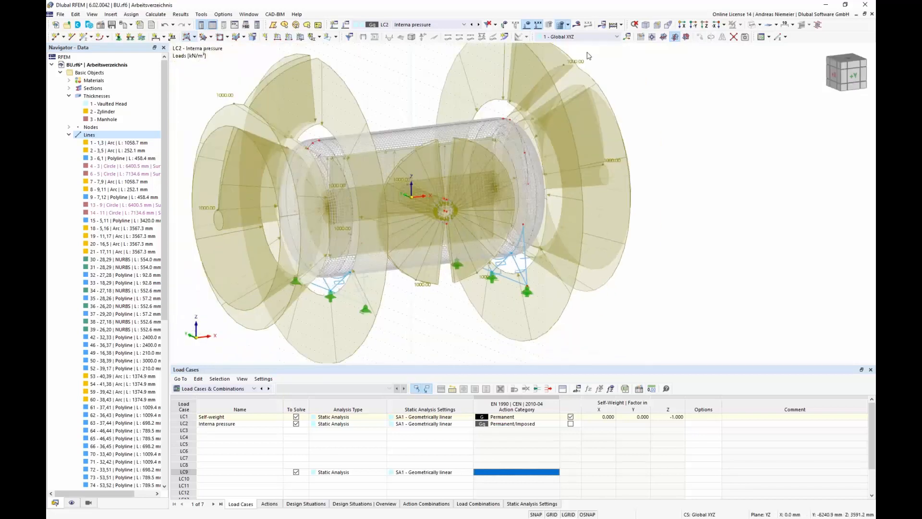
{"action": "left_click", "coordinate": [527, 25]}
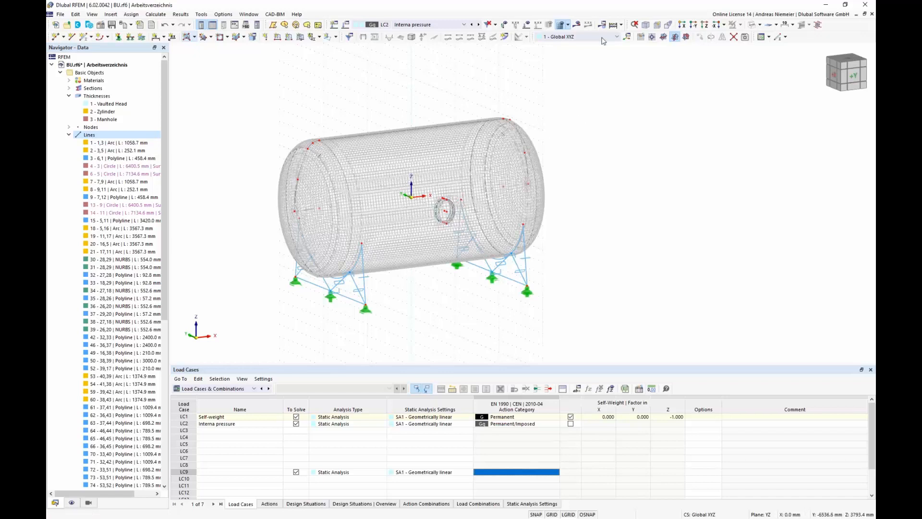
{"action": "left_click", "coordinate": [581, 28]}
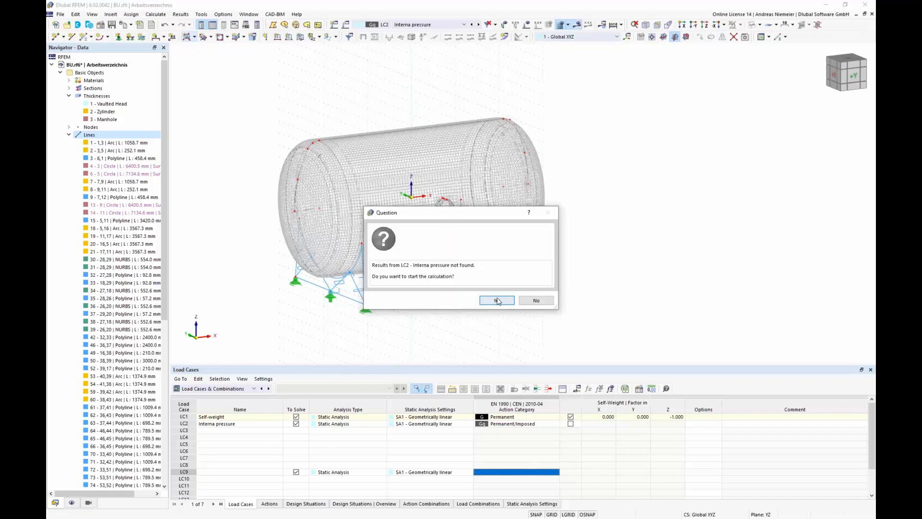
{"action": "left_click", "coordinate": [498, 301]}
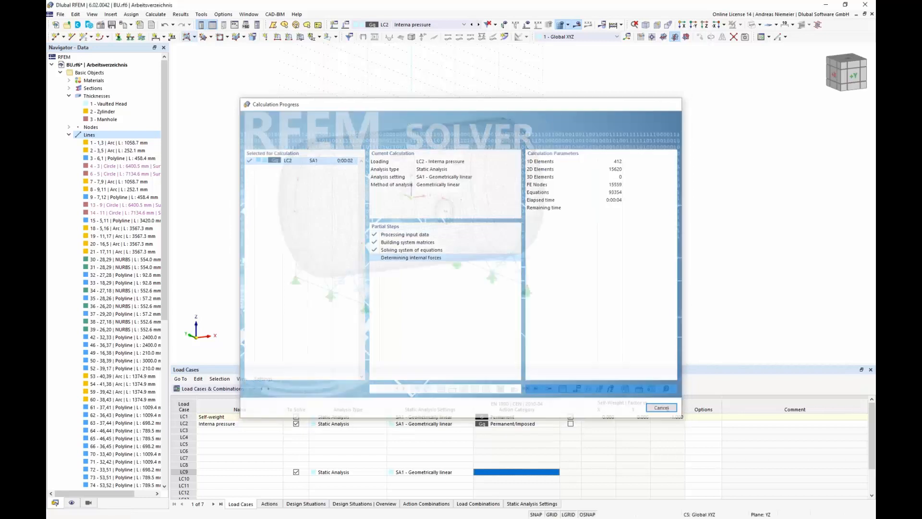
Step: Examine LC2's global deformations, the von Mises stresses in members and surfaces, and the sums of loads and support forces
{"action": "middle_click_drag", "start_coordinate": [361, 301], "coordinate": [464, 287]}
{"action": "middle_click_drag", "start_coordinate": [464, 286], "coordinate": [422, 290], "text": "ctrl"}
{"action": "scroll", "coordinate": [422, 290], "scroll_direction": "down", "scroll_amount": 2}
{"action": "scroll", "coordinate": [104, 100], "scroll_direction": "up", "scroll_amount": 4}
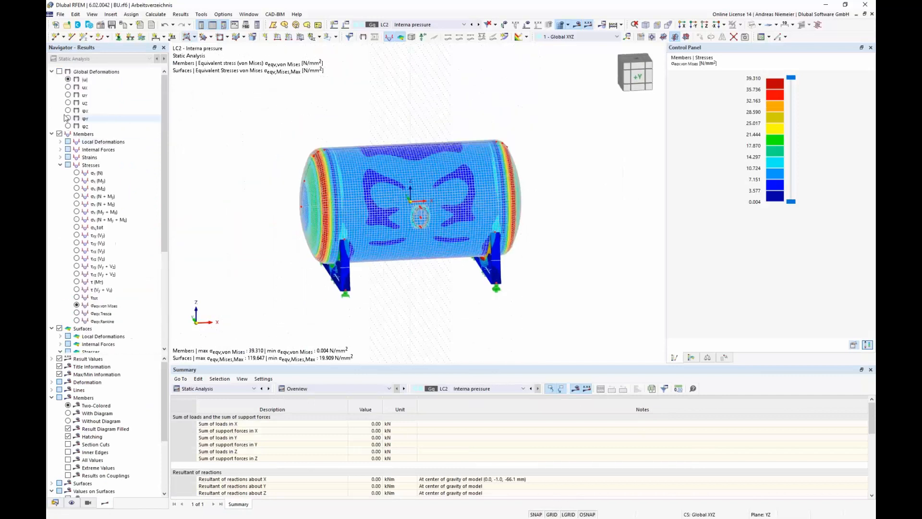
{"action": "left_click", "coordinate": [60, 72]}
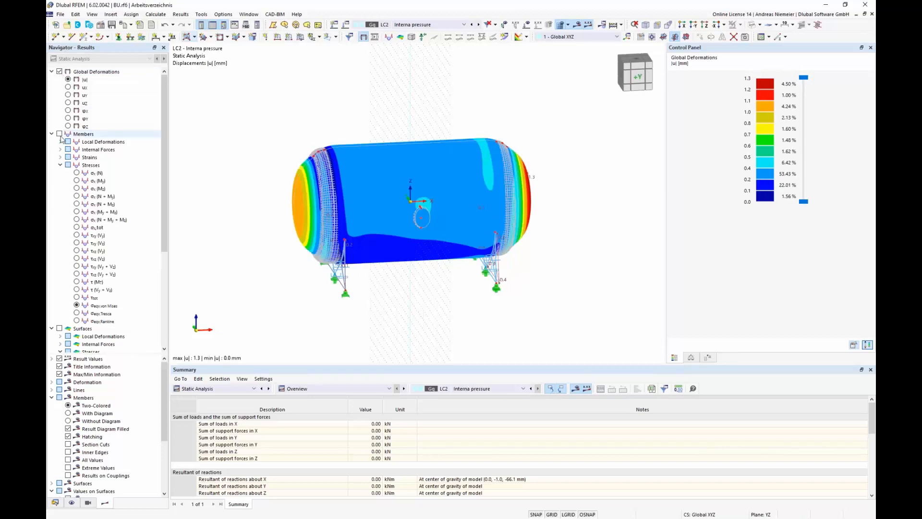
{"action": "left_click", "coordinate": [60, 134]}
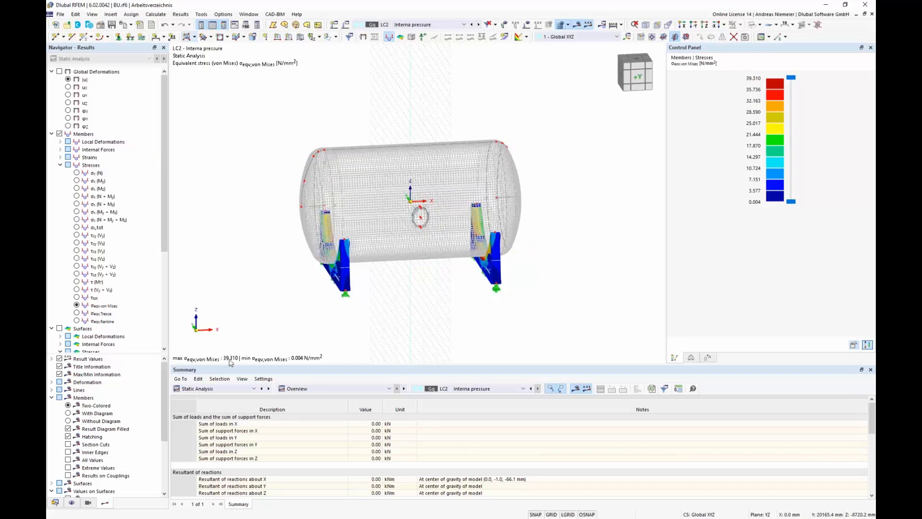
{"action": "scroll", "coordinate": [113, 236], "scroll_direction": "down", "scroll_amount": 7}
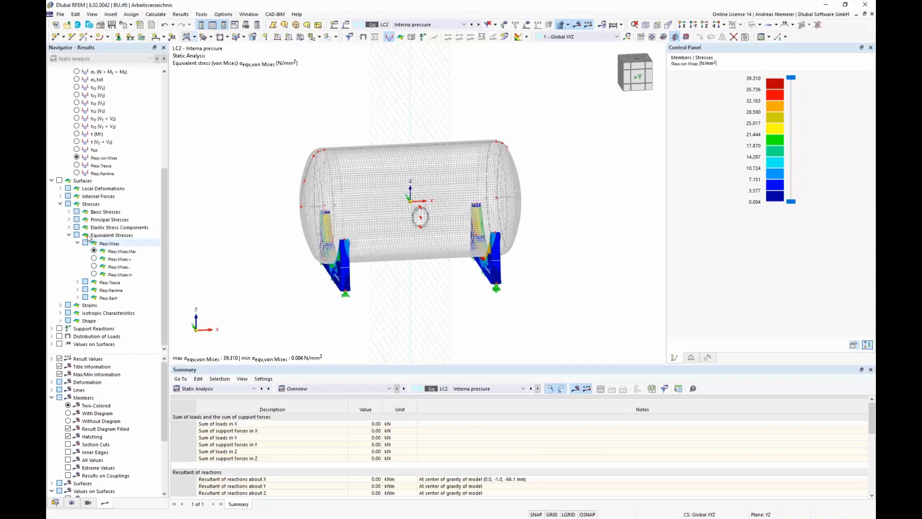
{"action": "left_click", "coordinate": [60, 181]}
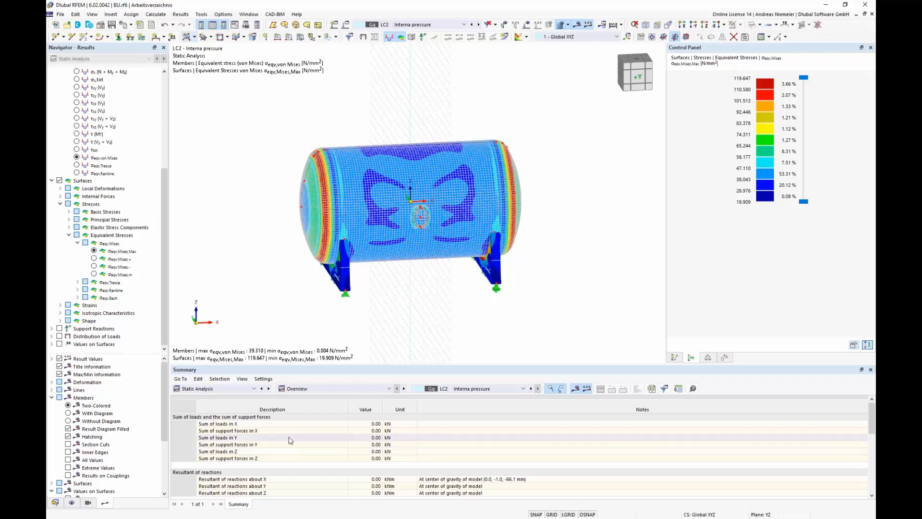
{"action": "left_click_drag", "start_coordinate": [373, 424], "coordinate": [374, 459]}
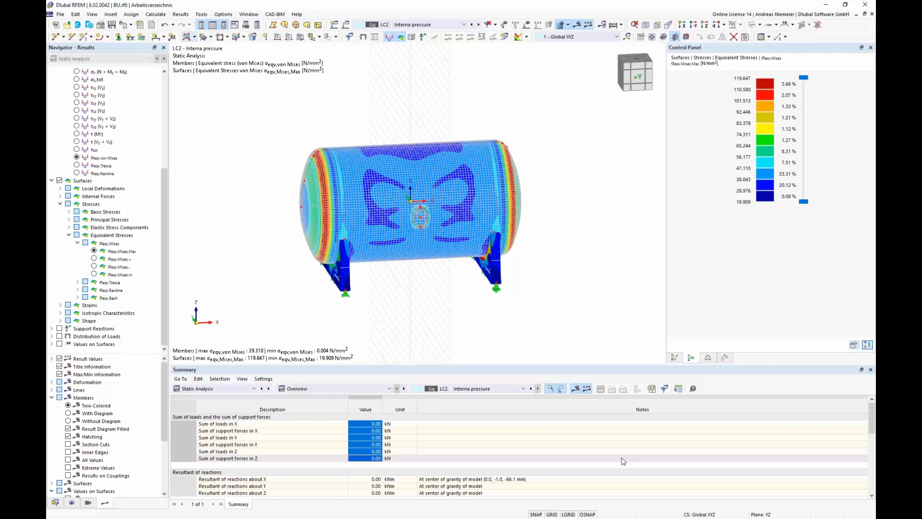
Step: Show the distribution of loads on the 2D surface elements as local pz, without the FE mesh node loads
{"action": "left_click", "coordinate": [59, 336]}
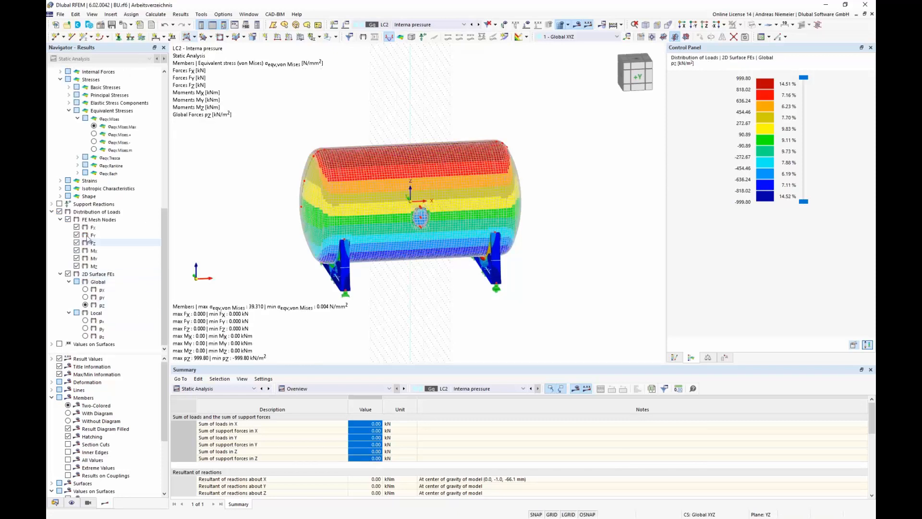
{"action": "left_click", "coordinate": [68, 219]}
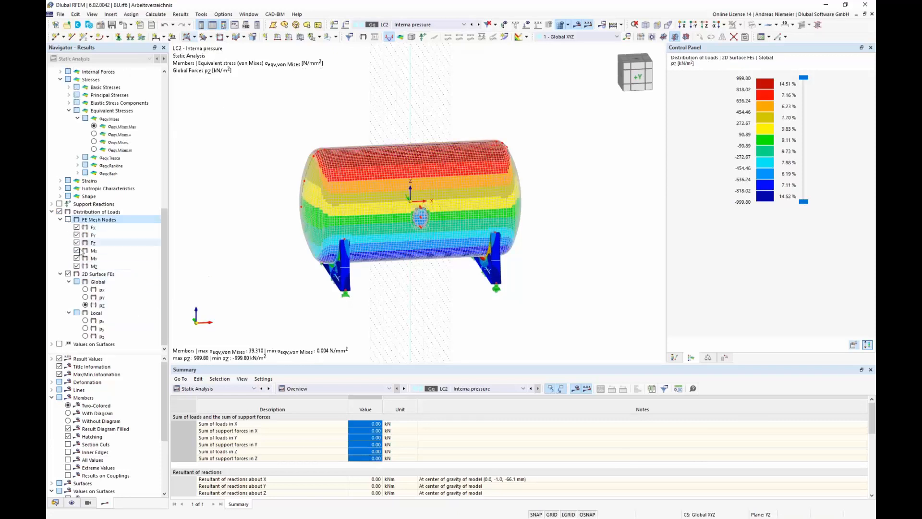
{"action": "left_click", "coordinate": [85, 337]}
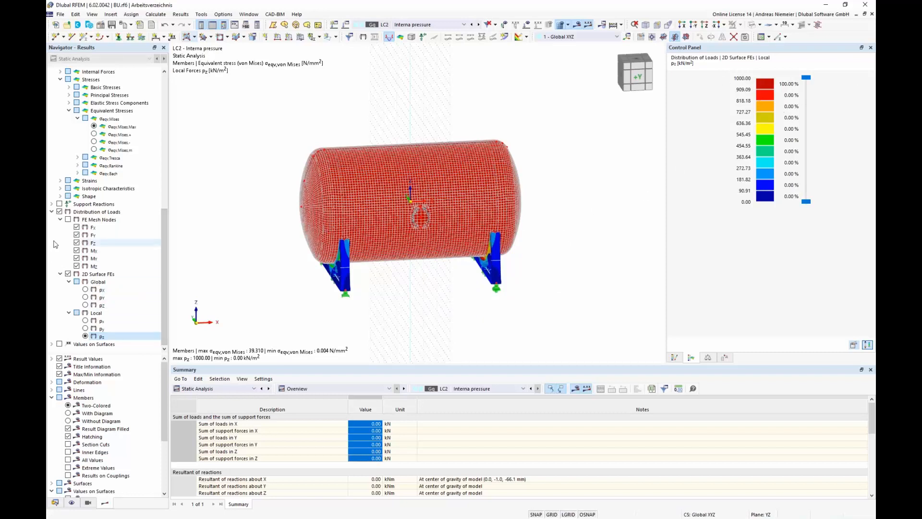
Step: Add load case LC3 named Filling with the action category Permanent/Imposed and make it the current load case
{"action": "left_click", "coordinate": [198, 388]}
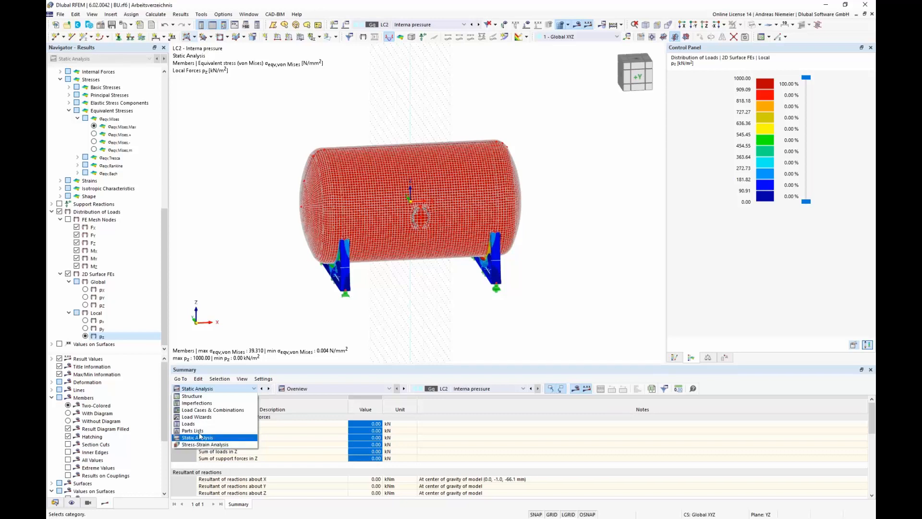
{"action": "left_click", "coordinate": [211, 410]}
{"action": "left_click", "coordinate": [282, 430]}
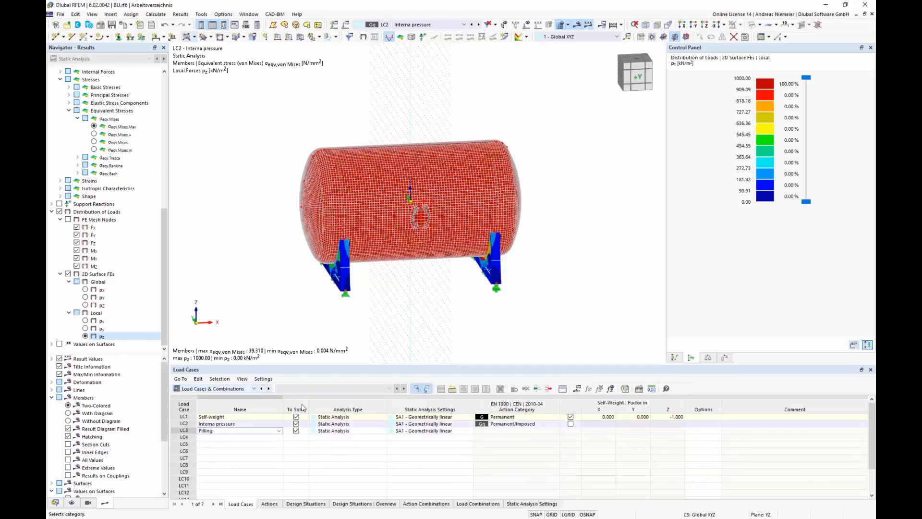
{"action": "left_click", "coordinate": [271, 480]}
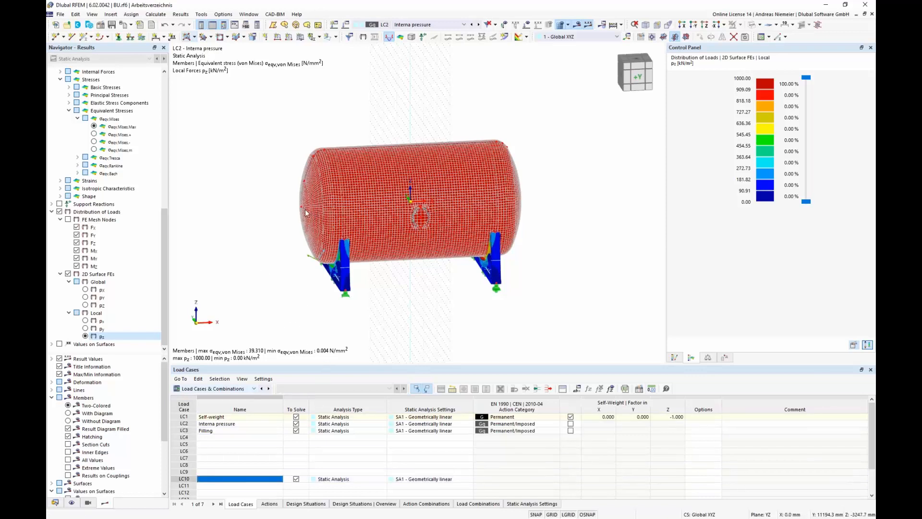
{"action": "left_click", "coordinate": [219, 431]}
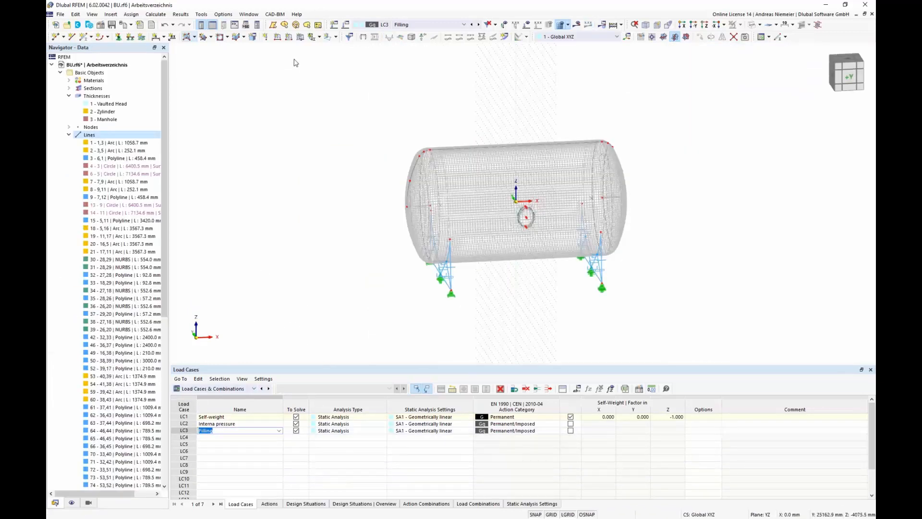
Step: Start a new surface load in LC3 with distribution Linear in Z and coordinate system Local xyz, direction z
{"action": "left_click", "coordinate": [300, 36]}
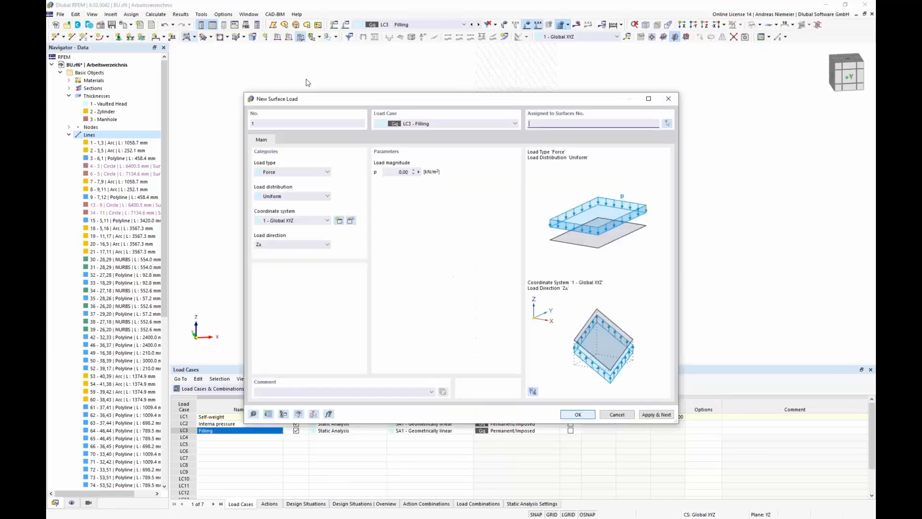
{"action": "left_click", "coordinate": [281, 197]}
{"action": "left_click", "coordinate": [282, 232]}
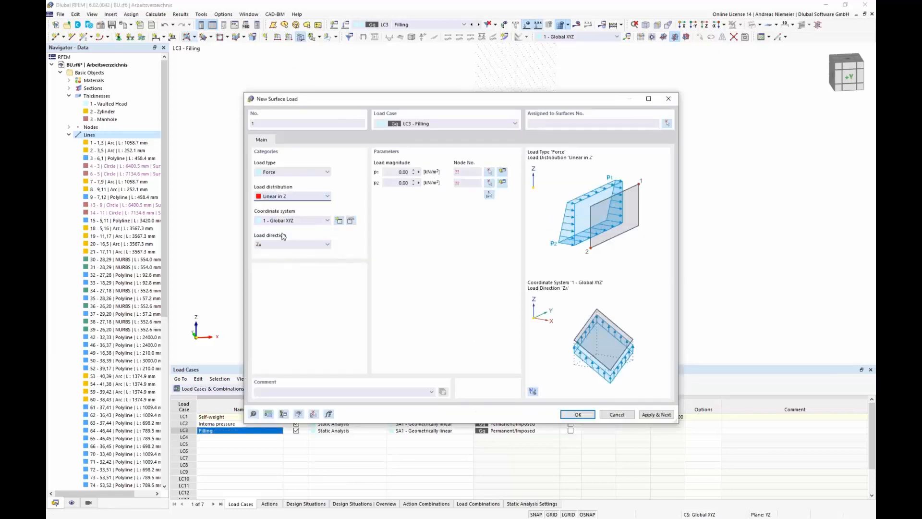
{"action": "left_click", "coordinate": [290, 245]}
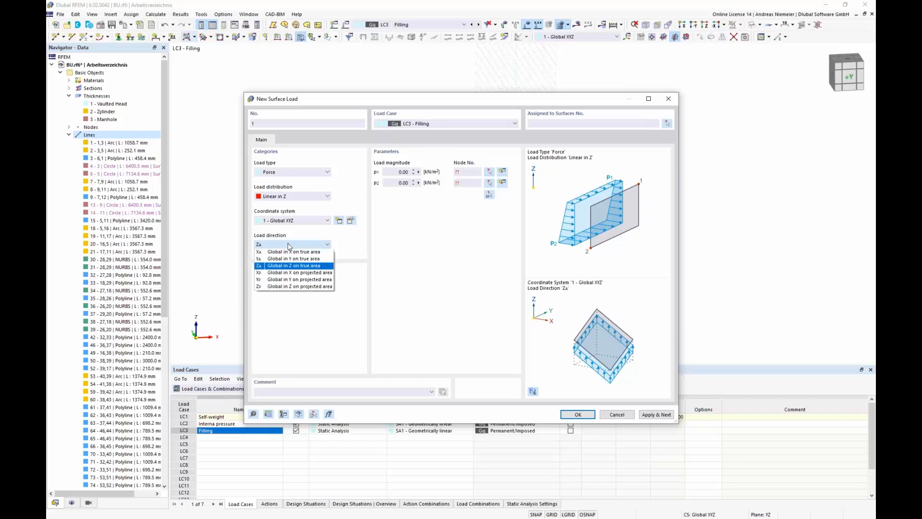
{"action": "left_click", "coordinate": [290, 221]}
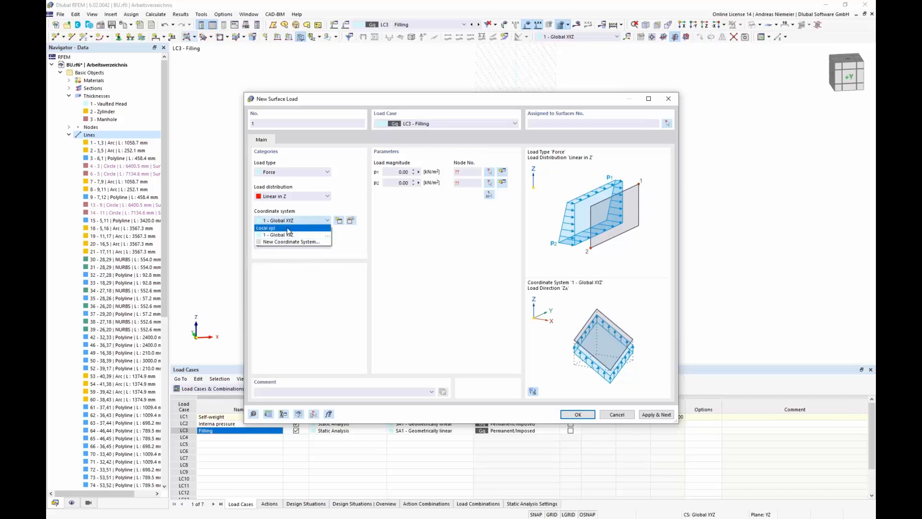
{"action": "left_click", "coordinate": [267, 228]}
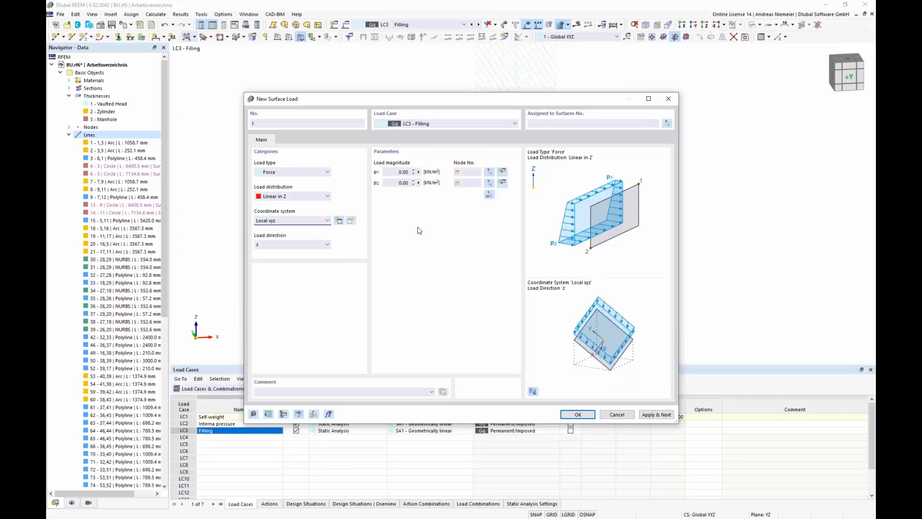
Step: Set the filling load magnitudes to 0.00 kN/m² for p1 and 23.00 kN/m² for p2
{"action": "left_click", "coordinate": [401, 172]}
{"action": "key", "text": "Tab"}
{"action": "right_click", "coordinate": [404, 171]}
{"action": "left_click", "coordinate": [484, 207]}
{"action": "left_click", "coordinate": [397, 183]}
Step: Assign node 5 at the vessel's top and node 38 at its underside as the reference nodes for p1 and p2
{"action": "left_click", "coordinate": [489, 194]}
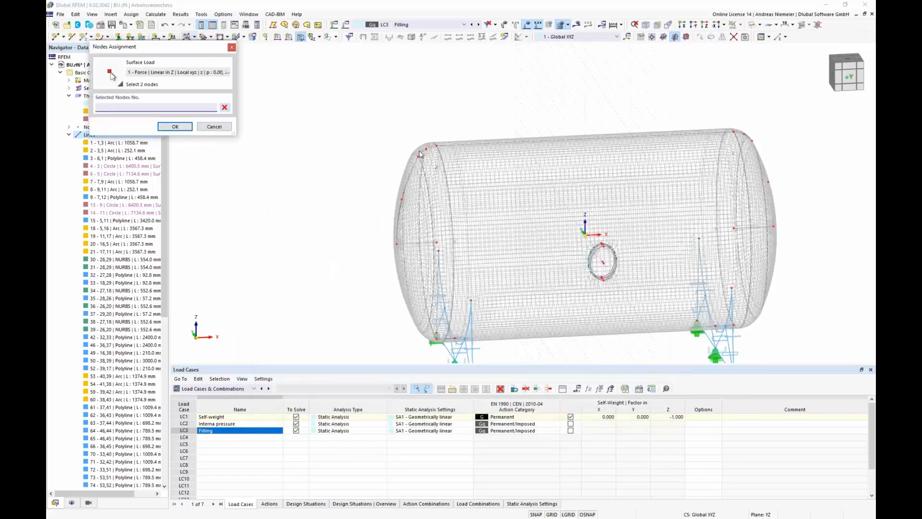
{"action": "scroll", "coordinate": [421, 153], "scroll_direction": "up", "scroll_amount": 1}
{"action": "left_click", "coordinate": [438, 144]}
{"action": "scroll", "coordinate": [426, 159], "scroll_direction": "down", "scroll_amount": 4}
{"action": "scroll", "coordinate": [450, 291], "scroll_direction": "up", "scroll_amount": 1}
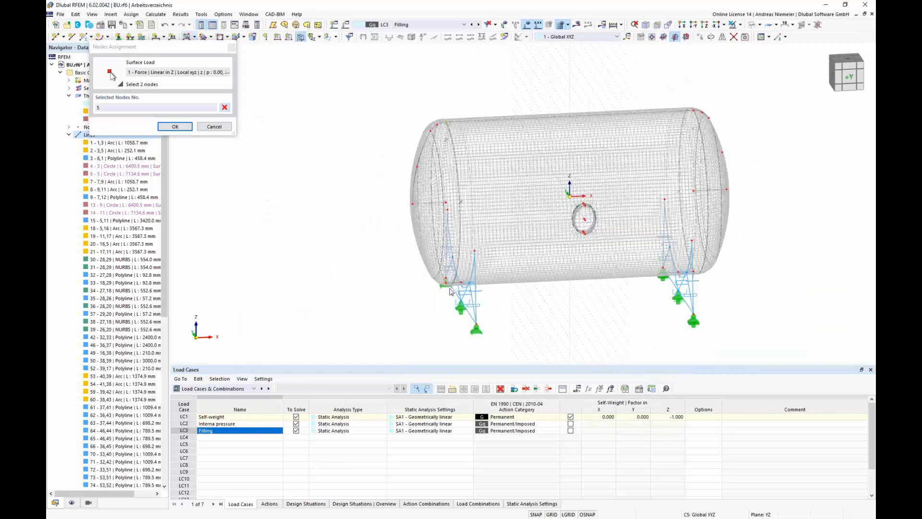
{"action": "scroll", "coordinate": [451, 291], "scroll_direction": "up", "scroll_amount": 3}
{"action": "left_click", "coordinate": [449, 288]}
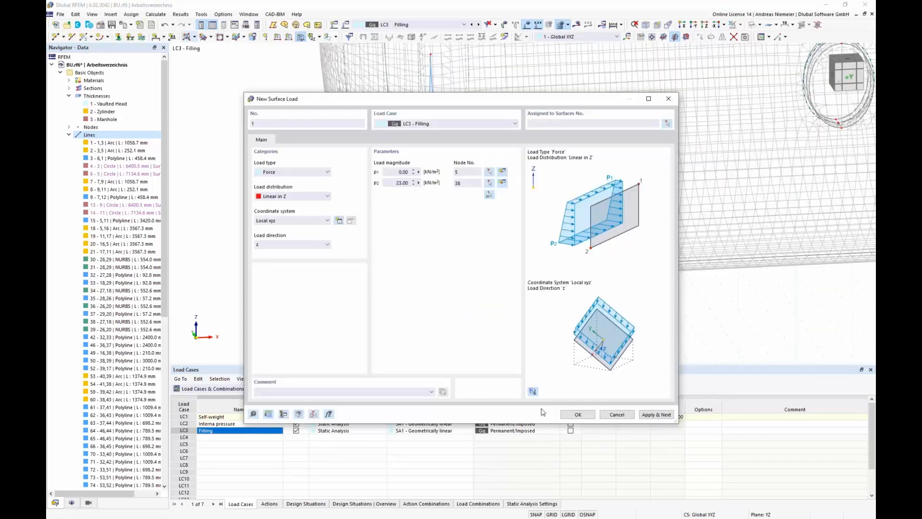
Step: Apply the linearly varying load to the vessel's shell, head and manhole surfaces 1-5, 7, 11, 13 and 15
{"action": "left_click", "coordinate": [585, 419]}
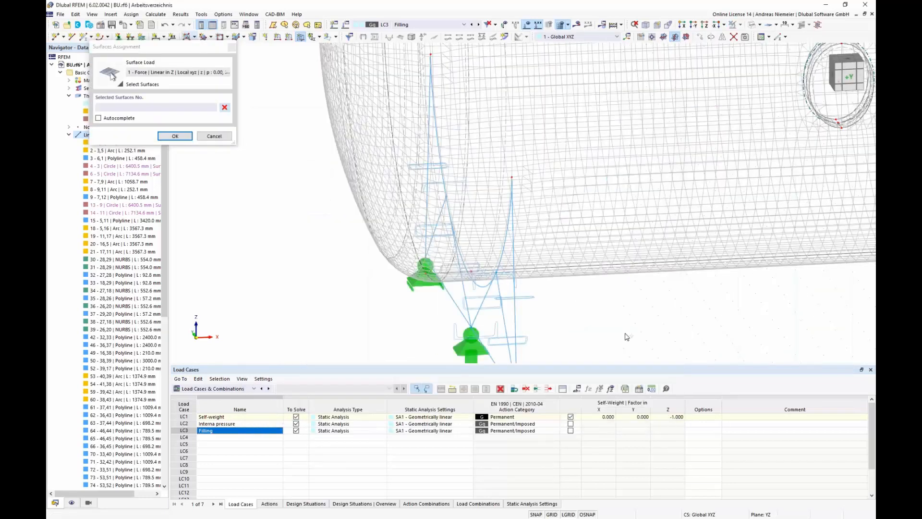
{"action": "scroll", "coordinate": [532, 333], "scroll_direction": "down", "scroll_amount": 5}
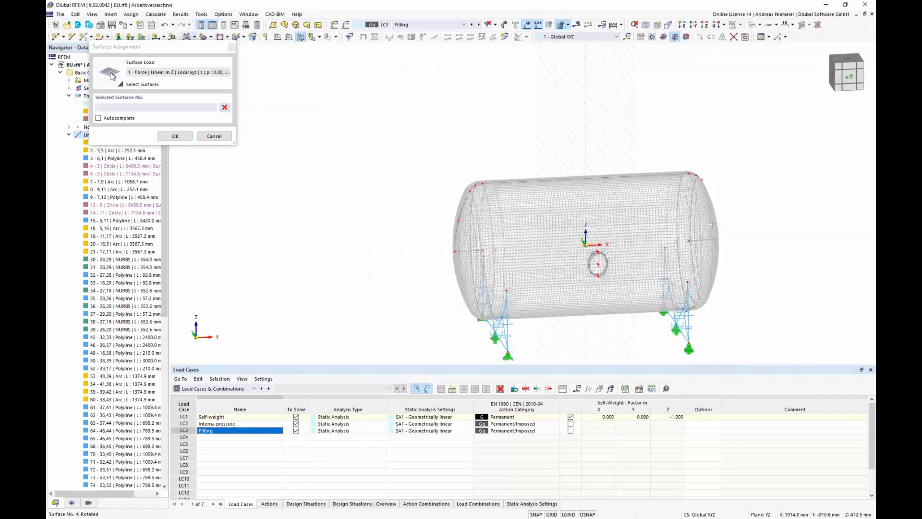
{"action": "left_click_drag", "start_coordinate": [767, 222], "coordinate": [464, 135]}
{"action": "scroll", "coordinate": [598, 264], "scroll_direction": "up", "scroll_amount": 10}
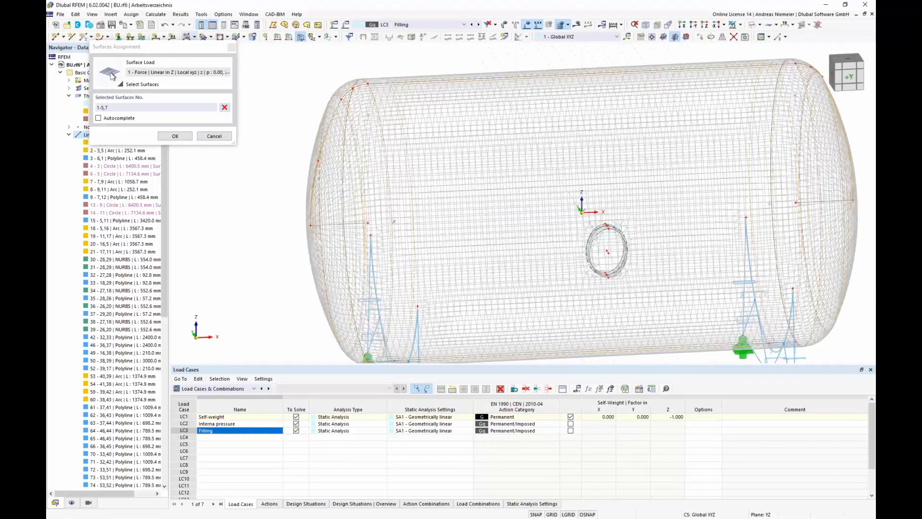
{"action": "left_click", "coordinate": [566, 173]}
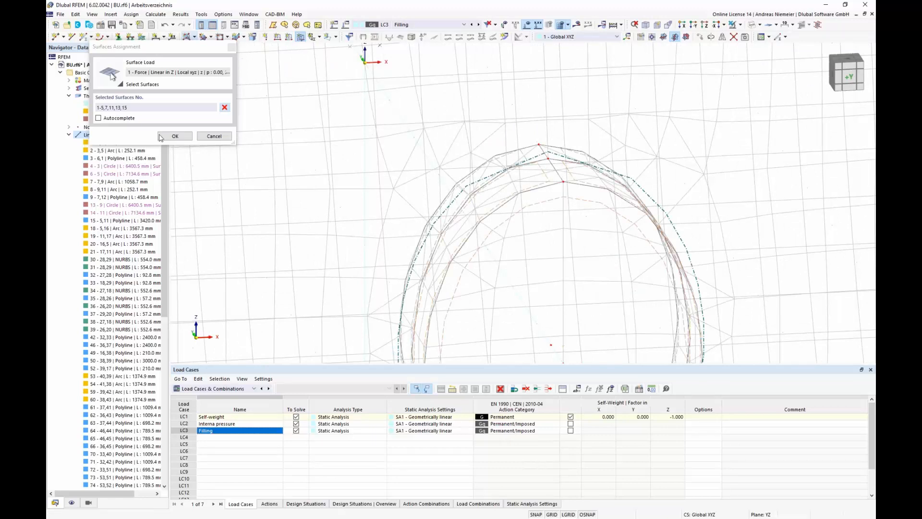
{"action": "left_click", "coordinate": [175, 136]}
Step: Hide the load display and calculate load case LC3 to show its results
{"action": "scroll", "coordinate": [569, 330], "scroll_direction": "down", "scroll_amount": 10}
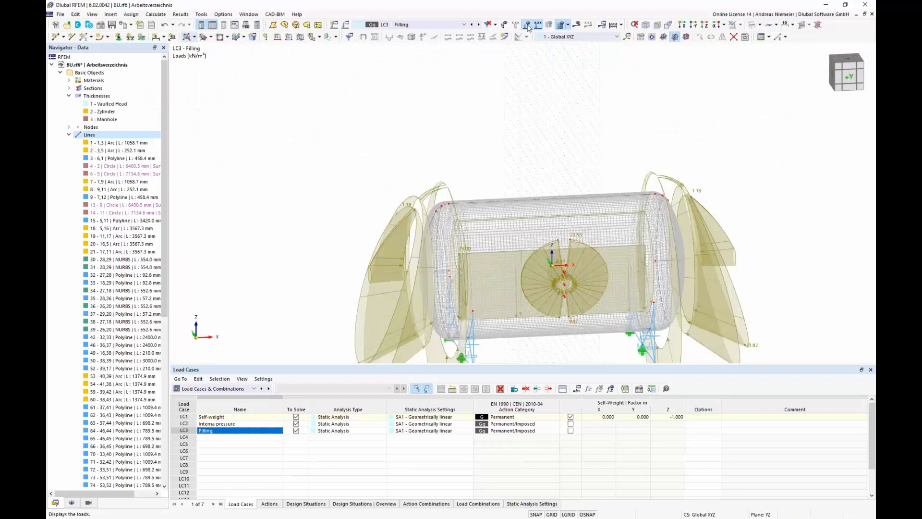
{"action": "left_click", "coordinate": [528, 28]}
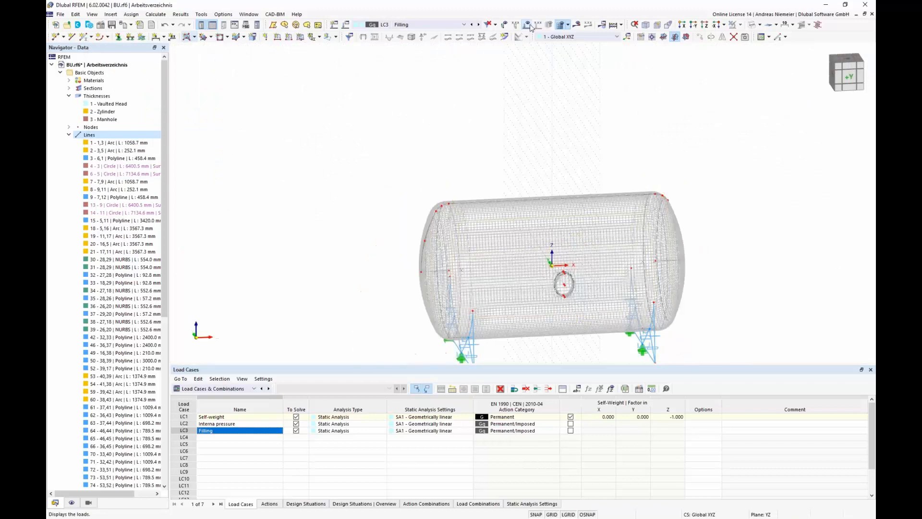
{"action": "left_click", "coordinate": [563, 25]}
{"action": "key", "text": "Return"}
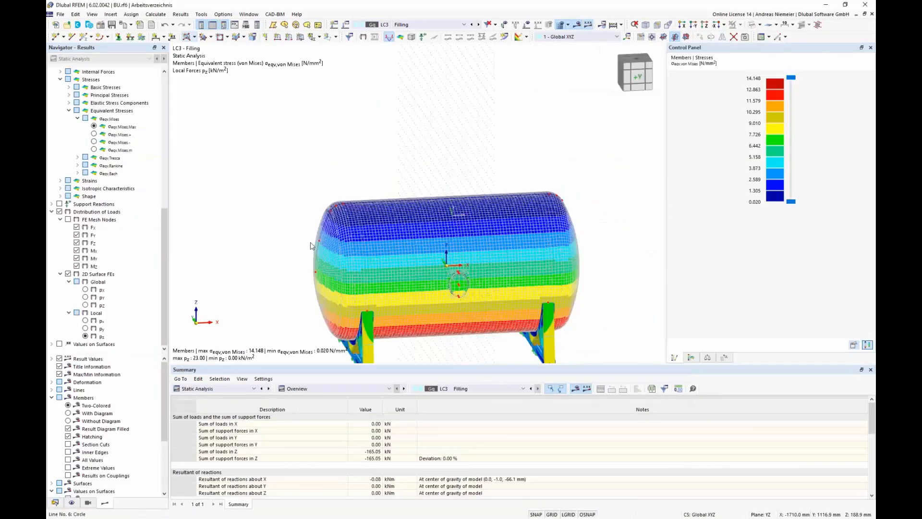
Step: Examine LC3's local pz load distribution from several sides and the sums of loads and support forces in Z
{"action": "middle_click_drag", "start_coordinate": [258, 263], "coordinate": [258, 210]}
{"action": "scroll", "coordinate": [258, 210], "scroll_direction": "down", "scroll_amount": 1}
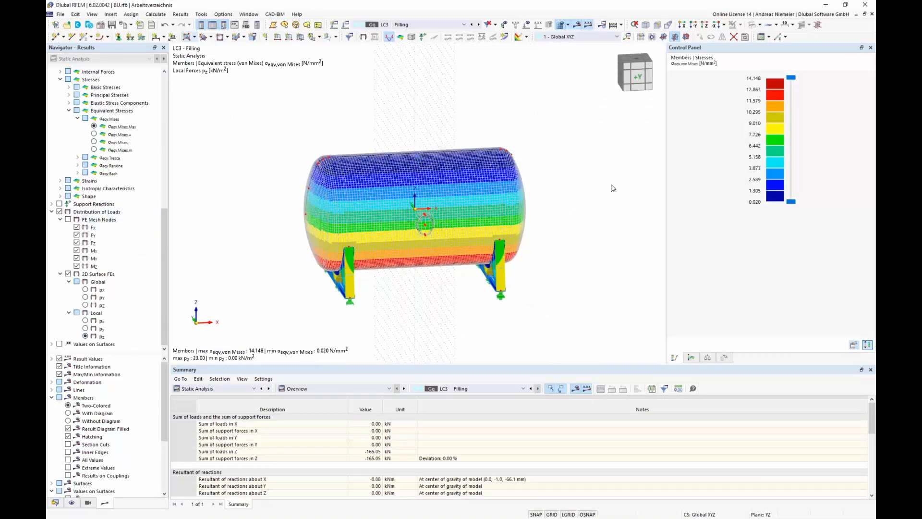
{"action": "scroll", "coordinate": [320, 293], "scroll_direction": "up", "scroll_amount": 1}
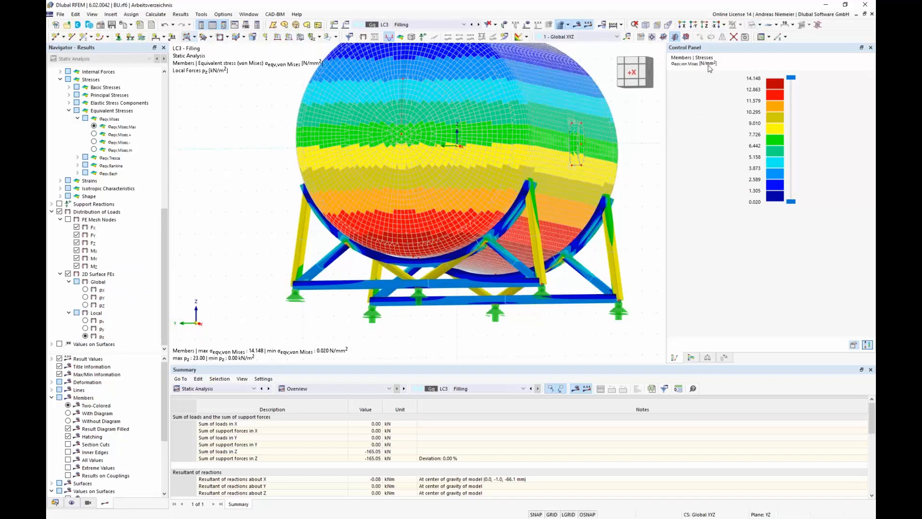
{"action": "scroll", "coordinate": [369, 239], "scroll_direction": "down", "scroll_amount": 5}
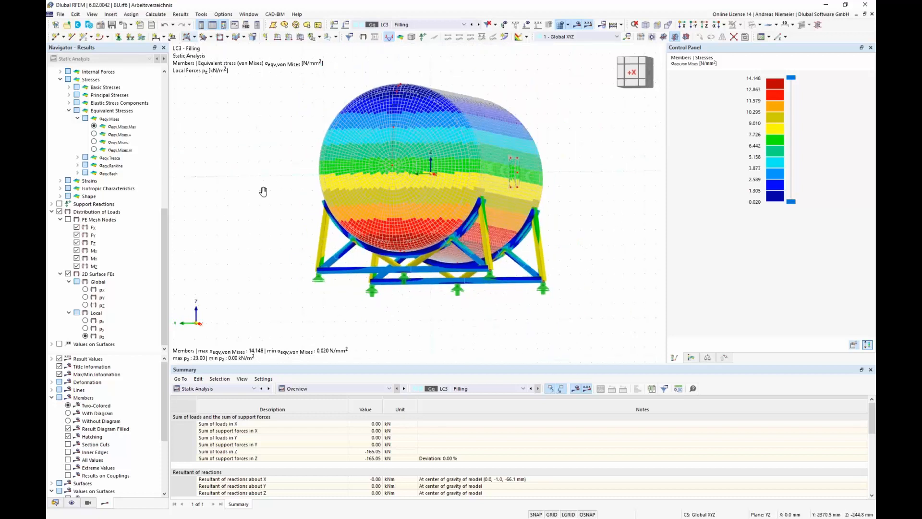
{"action": "key", "text": "F7"}
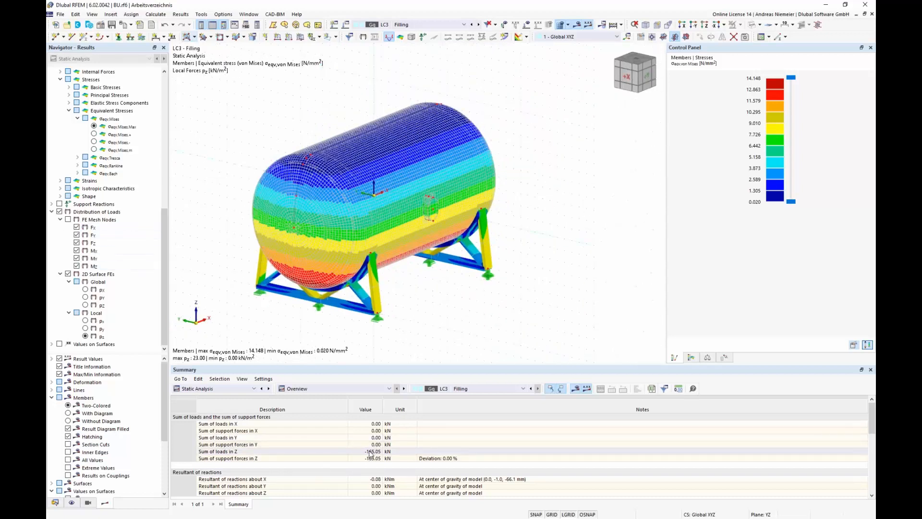
{"action": "left_click_drag", "start_coordinate": [370, 452], "coordinate": [362, 466]}
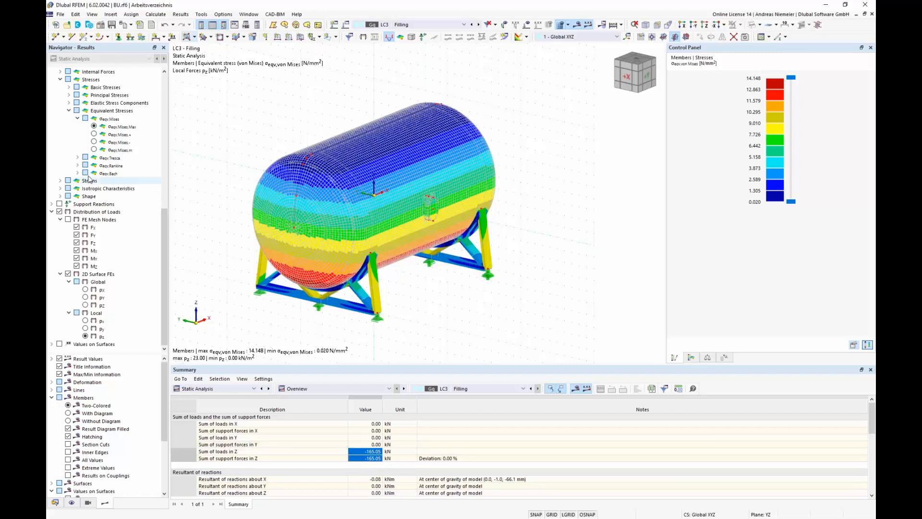
Step: Turn off the distribution of loads and examine the equivalent von Mises stresses on the surfaces for LC3
{"action": "left_click", "coordinate": [60, 211]}
{"action": "scroll", "coordinate": [61, 188], "scroll_direction": "up", "scroll_amount": 5}
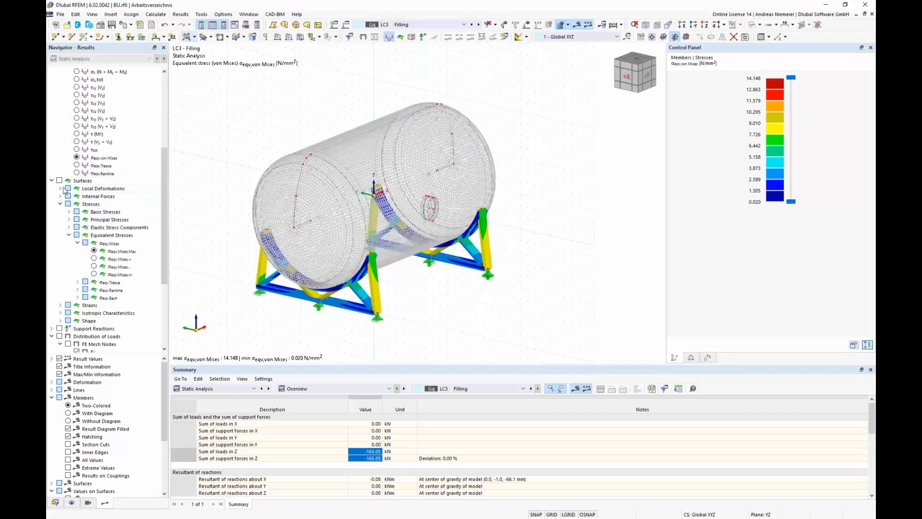
{"action": "left_click", "coordinate": [59, 180]}
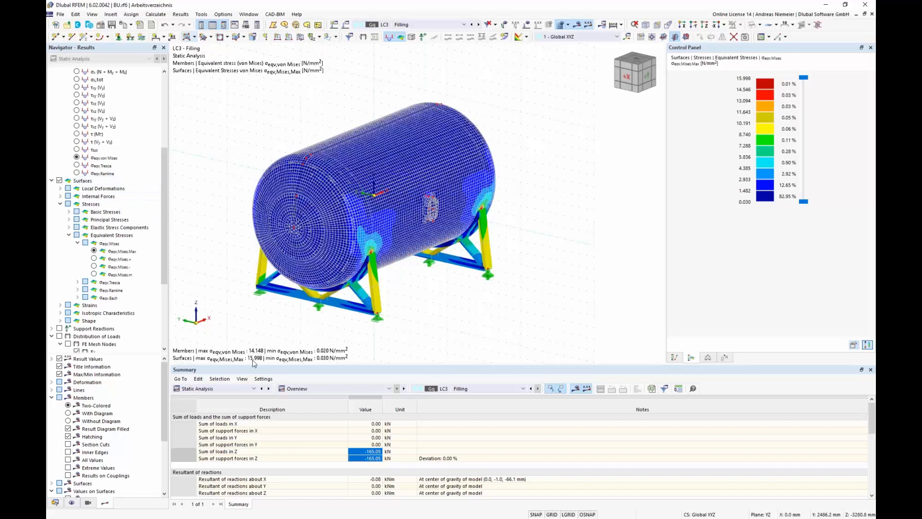
{"action": "mouse_move", "coordinate": [235, 320]}
{"action": "middle_mouse_down", "text": "ctrl"}
{"action": "mouse_move", "coordinate": [245, 320]}
{"action": "mouse_move", "coordinate": [213, 299]}
{"action": "mouse_move", "coordinate": [249, 318]}
{"action": "middle_mouse_up", "text": "ctrl"}
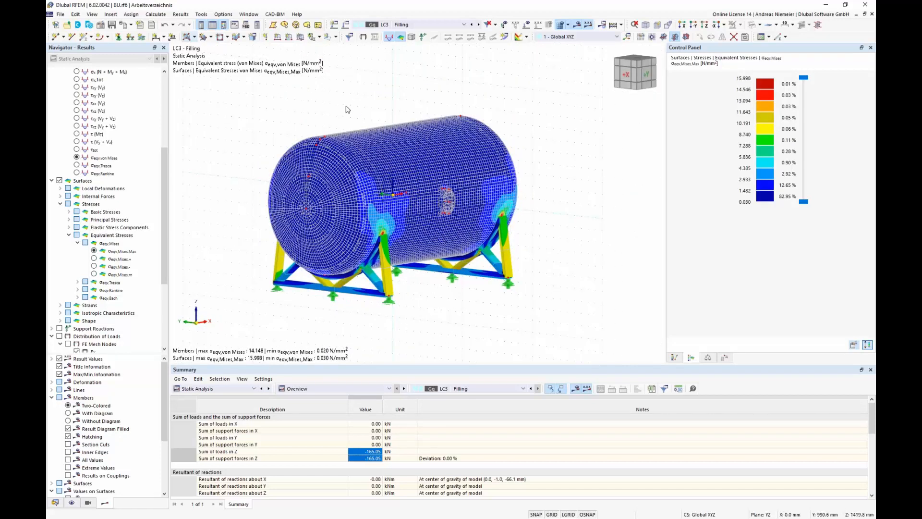
{"action": "middle_click_drag", "start_coordinate": [346, 109], "coordinate": [377, 108], "text": "ctrl"}
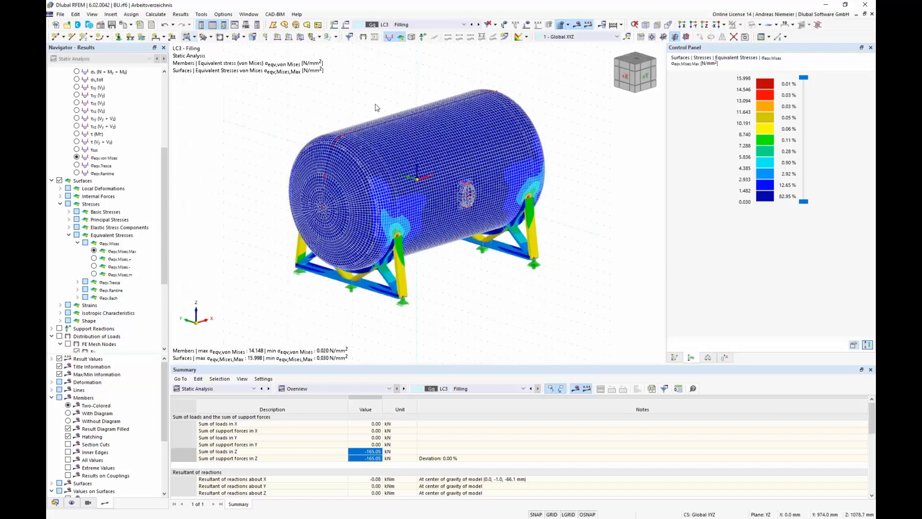
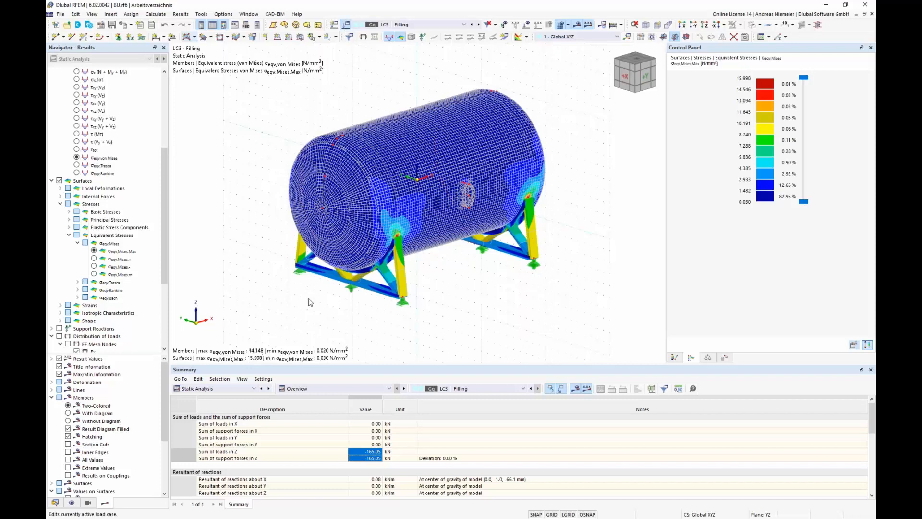
Step: Open the load case and combination settings and review the automatically generated load combinations
{"action": "double_click", "coordinate": [287, 258]}
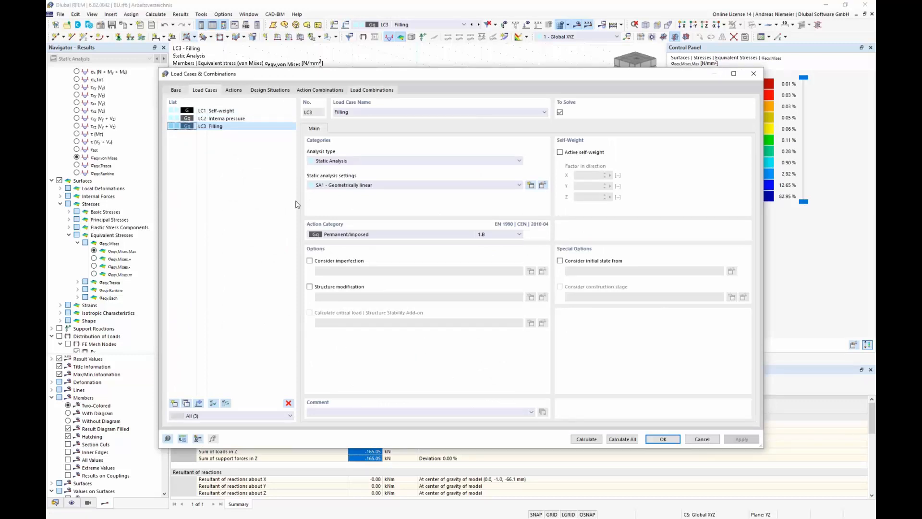
{"action": "left_click", "coordinate": [372, 90]}
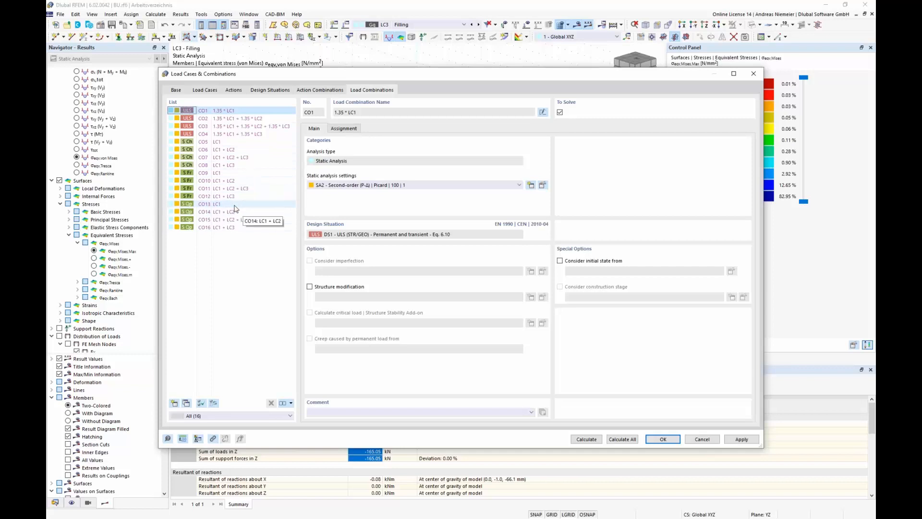
Step: Switch off the combination wizard and delete the automatically generated combinations
{"action": "left_click", "coordinate": [175, 91]}
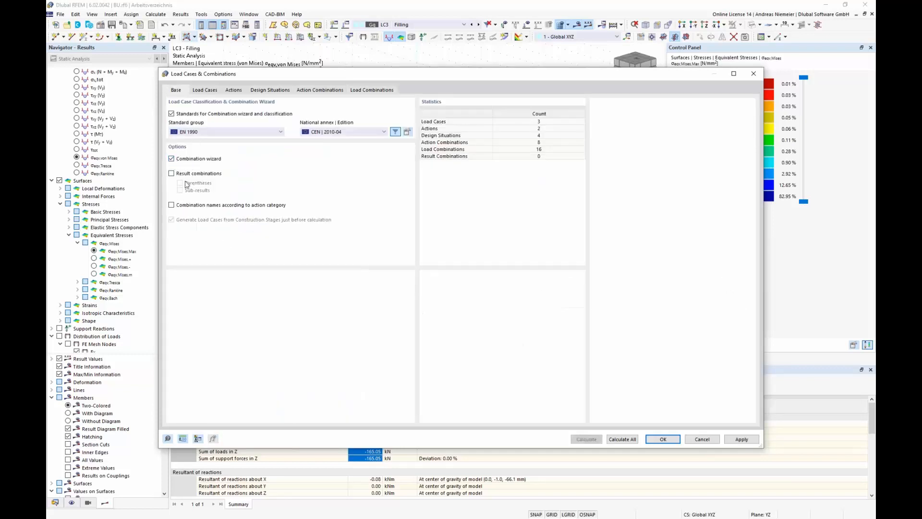
{"action": "left_click", "coordinate": [171, 158]}
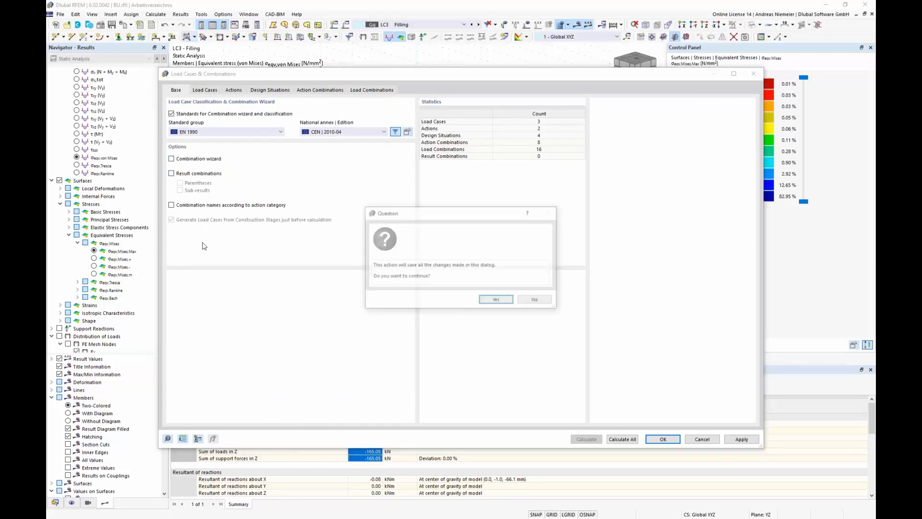
{"action": "left_click", "coordinate": [484, 302]}
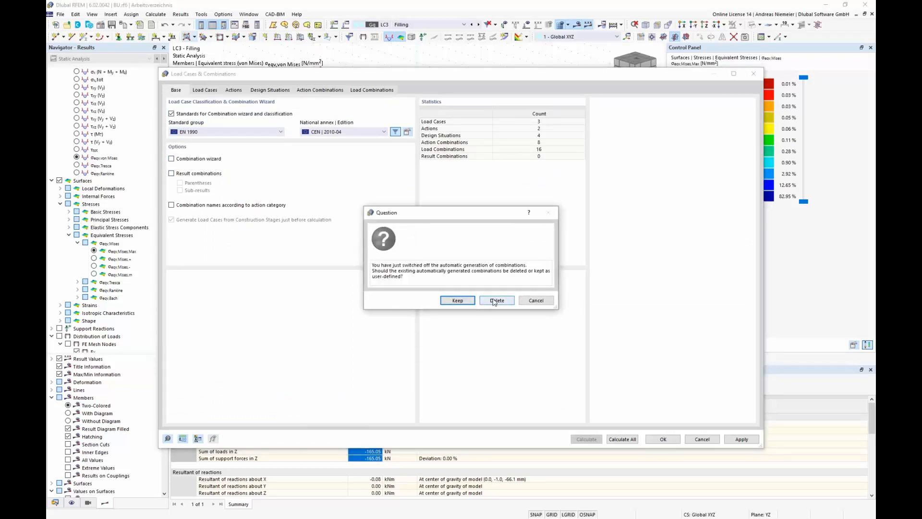
{"action": "left_click", "coordinate": [494, 301]}
Step: Create a user-defined load combination CO1 containing only LC1 Self-weight with factor 1.00
{"action": "left_click", "coordinate": [292, 90]}
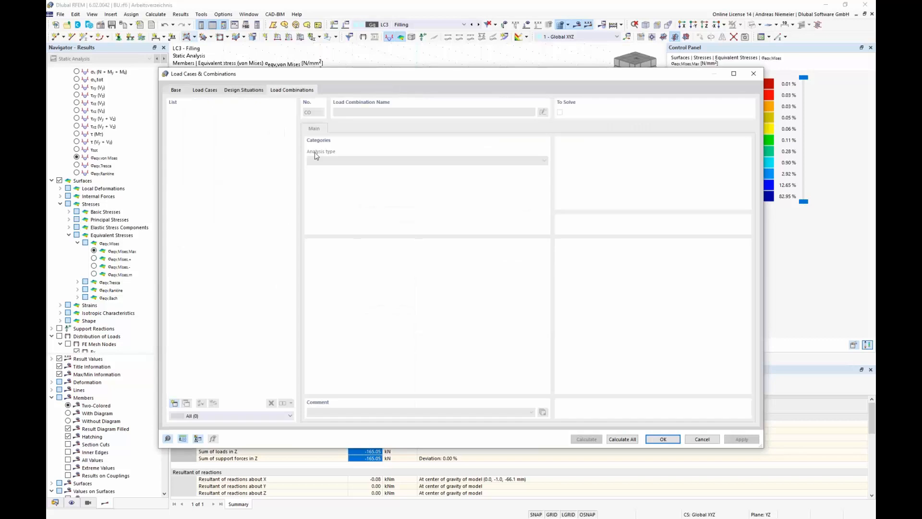
{"action": "left_click", "coordinate": [174, 404]}
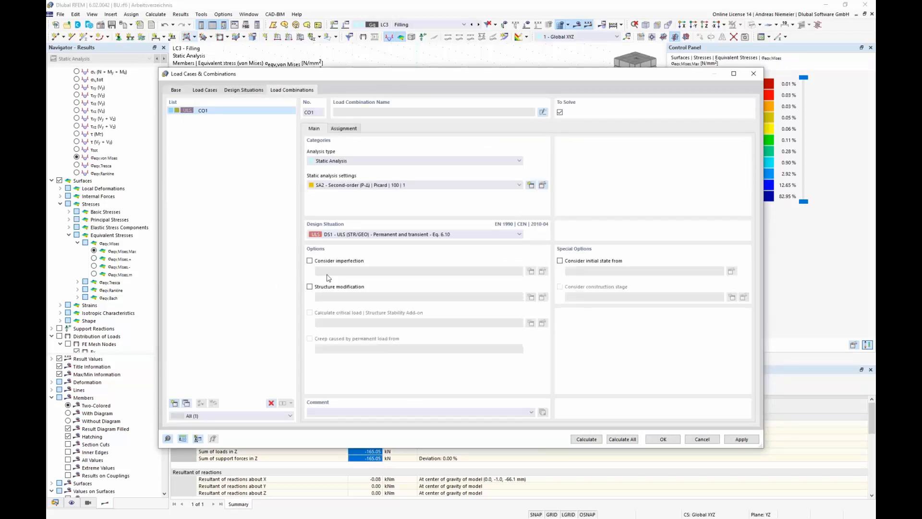
{"action": "left_click", "coordinate": [345, 129]}
{"action": "double_click", "coordinate": [360, 149]}
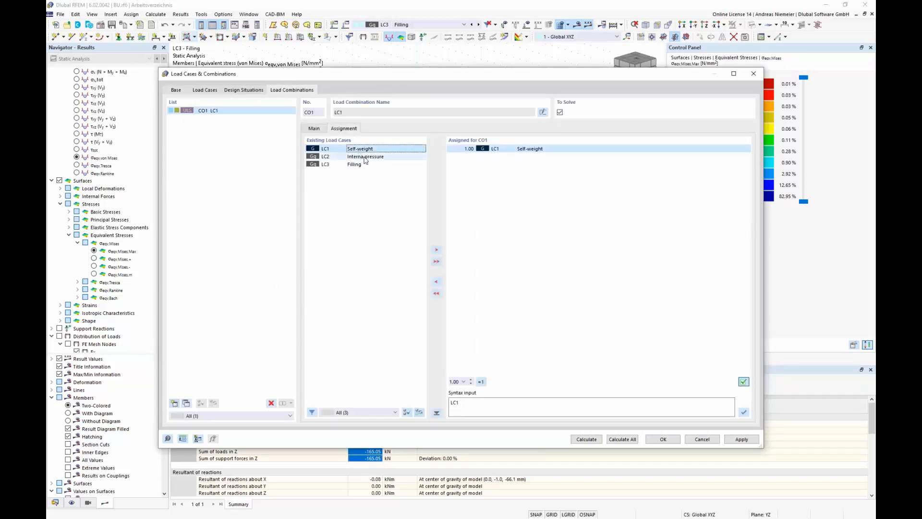
Step: Add load combinations CO2 from LC1 + LC2 and CO3 from LC1 + LC3, each with factors of 1.00
{"action": "left_click", "coordinate": [174, 403]}
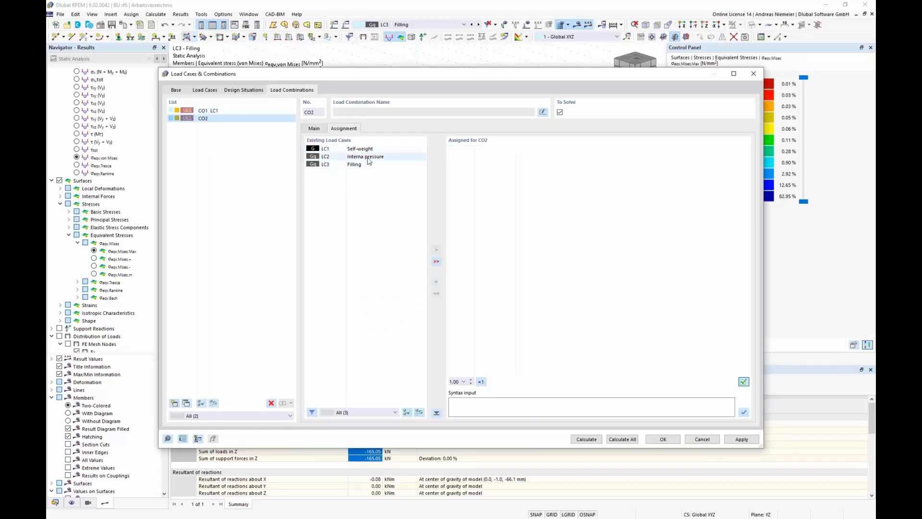
{"action": "double_click", "coordinate": [361, 148]}
{"action": "double_click", "coordinate": [369, 158]}
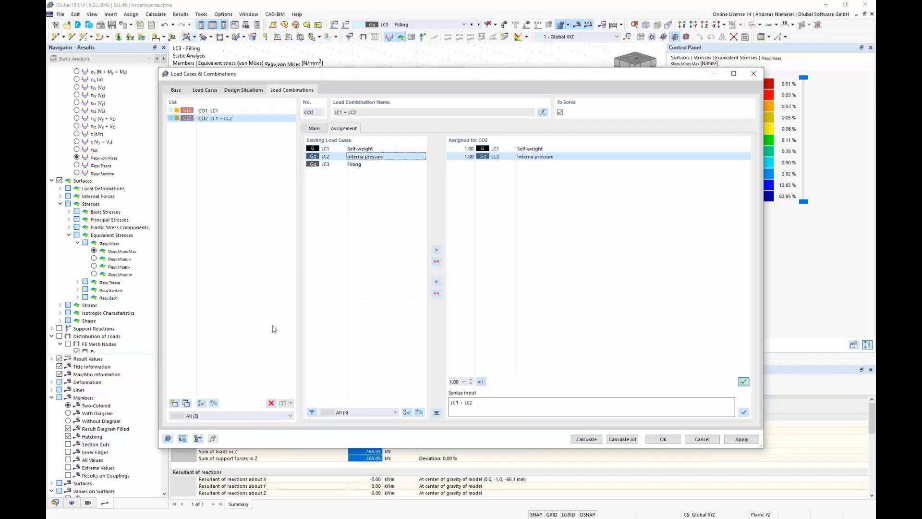
{"action": "left_click", "coordinate": [174, 403]}
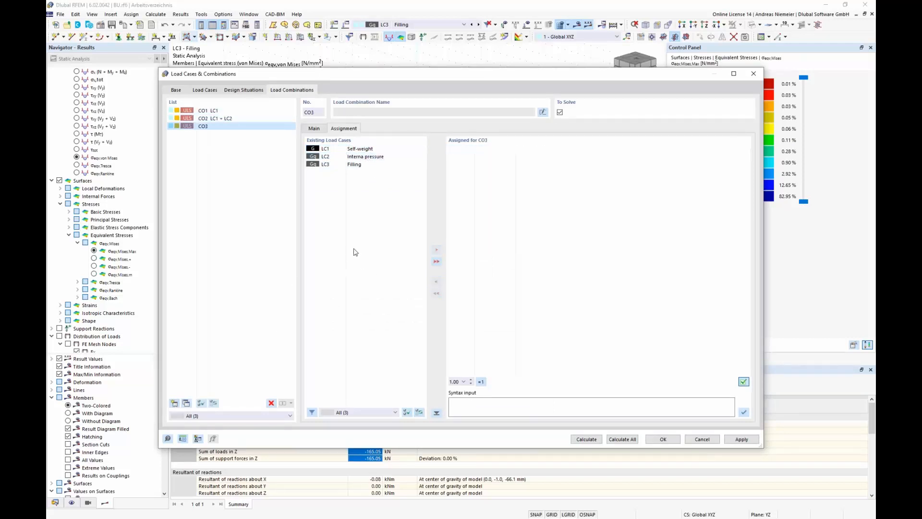
{"action": "double_click", "coordinate": [360, 149]}
{"action": "double_click", "coordinate": [360, 164]}
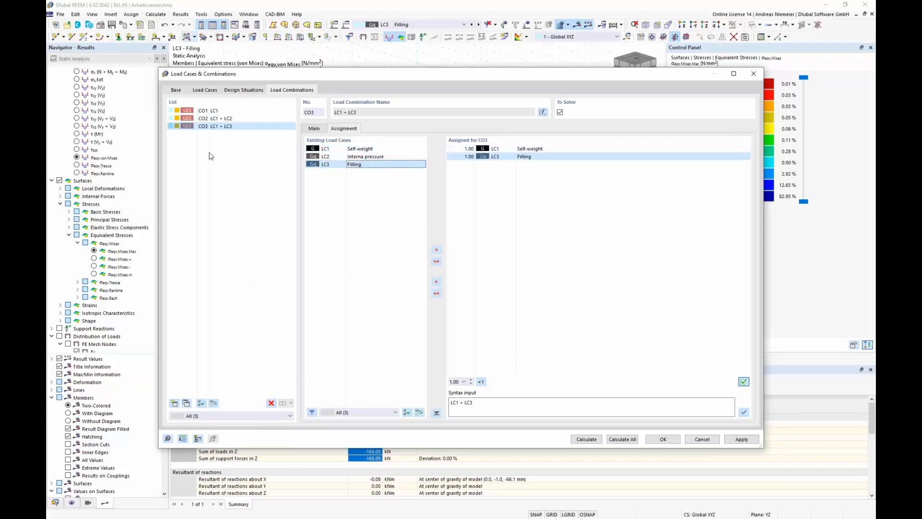
Step: Delete the user-defined load combinations CO1 to CO3 and switch the combination wizard back on
{"action": "left_click_drag", "start_coordinate": [210, 128], "coordinate": [211, 110]}
{"action": "left_click", "coordinate": [272, 404]}
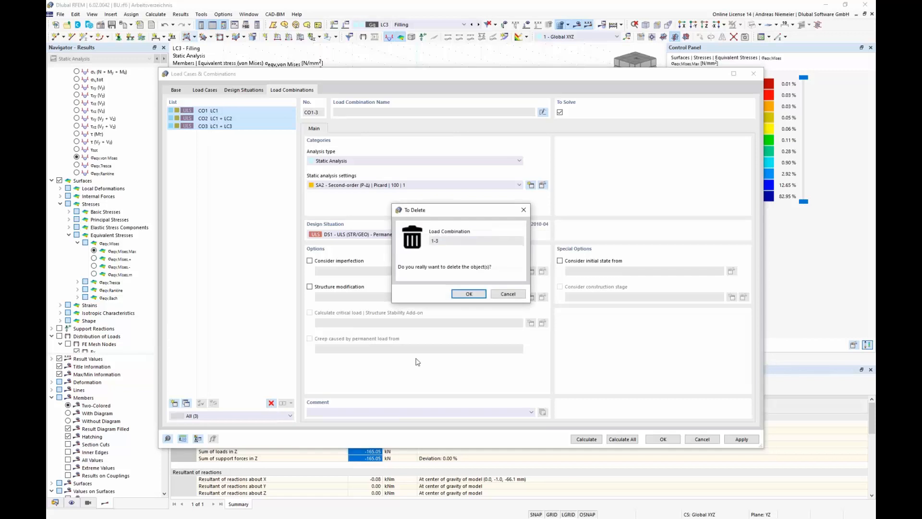
{"action": "left_click", "coordinate": [465, 296]}
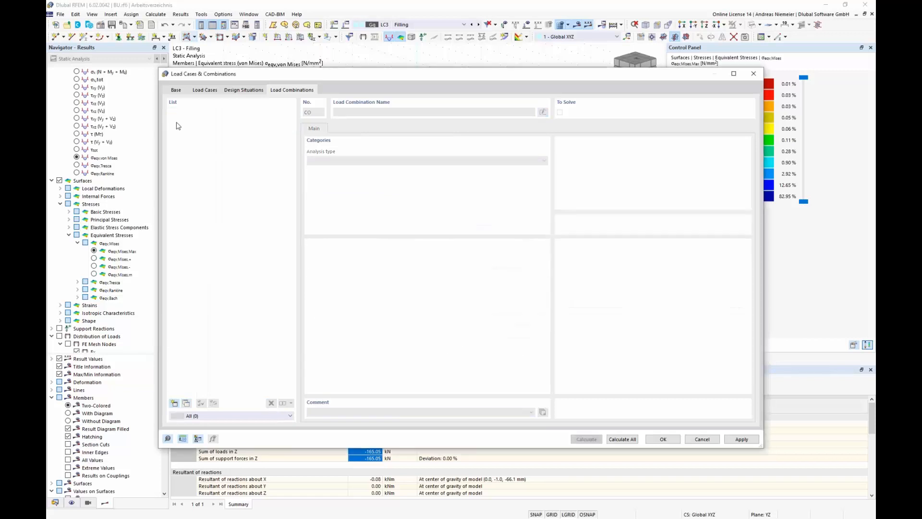
{"action": "left_click", "coordinate": [176, 90]}
{"action": "left_click", "coordinate": [182, 159]}
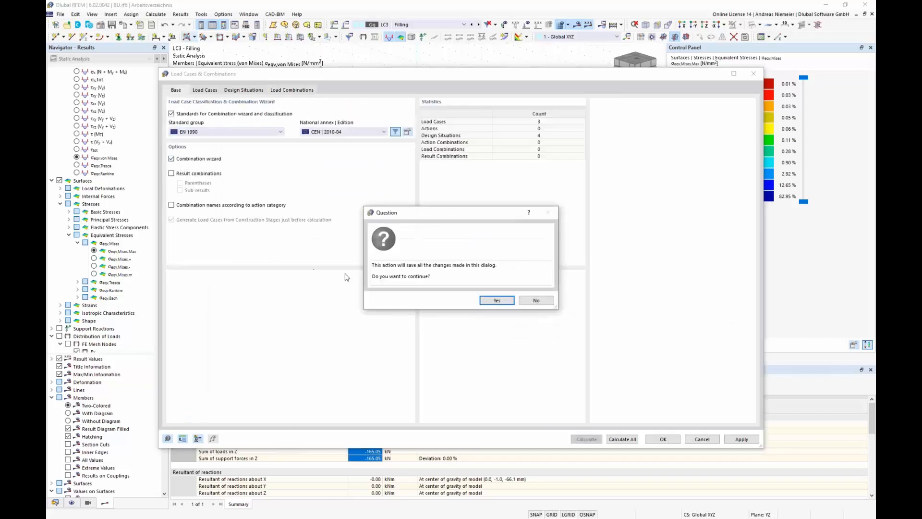
{"action": "left_click", "coordinate": [480, 295]}
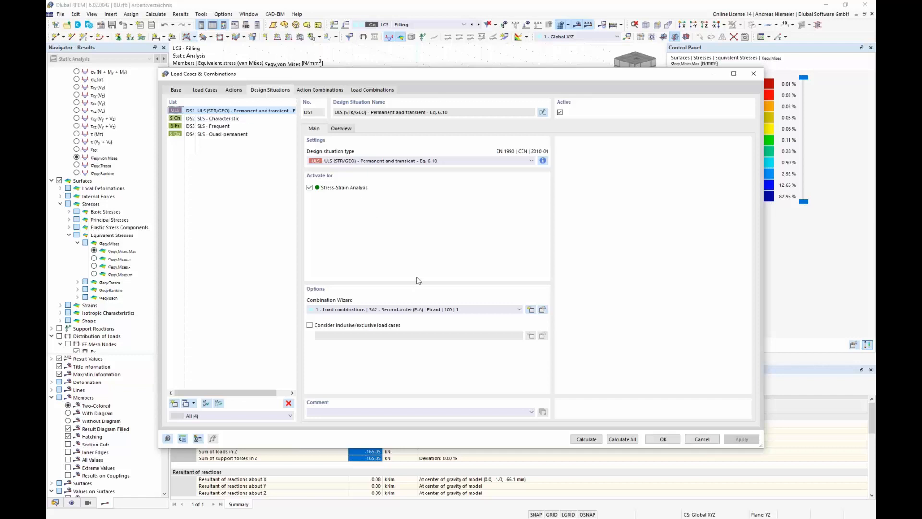
Step: Delete the SLS design situations DS2 to DS4 and enable user-defined action combinations in the combination wizard for DS1
{"action": "left_click", "coordinate": [233, 116]}
{"action": "left_click", "coordinate": [241, 133], "text": "shift"}
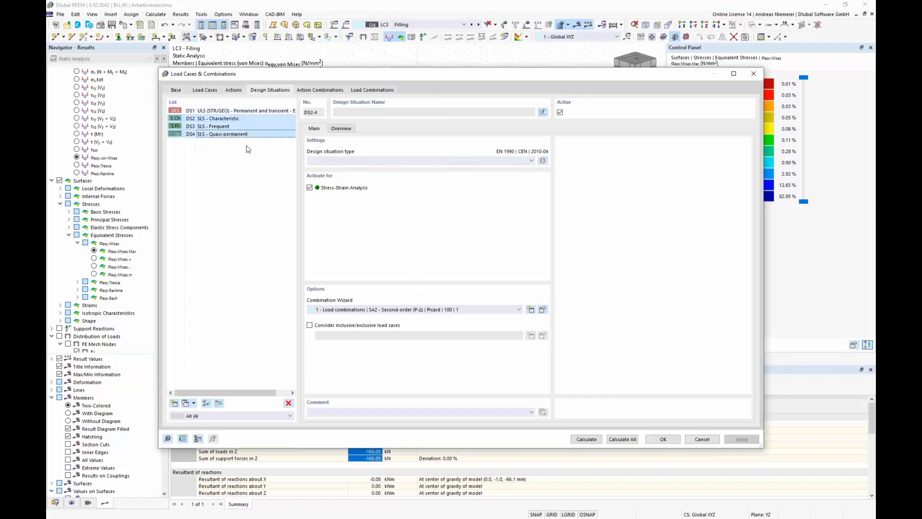
{"action": "key", "text": "Delete"}
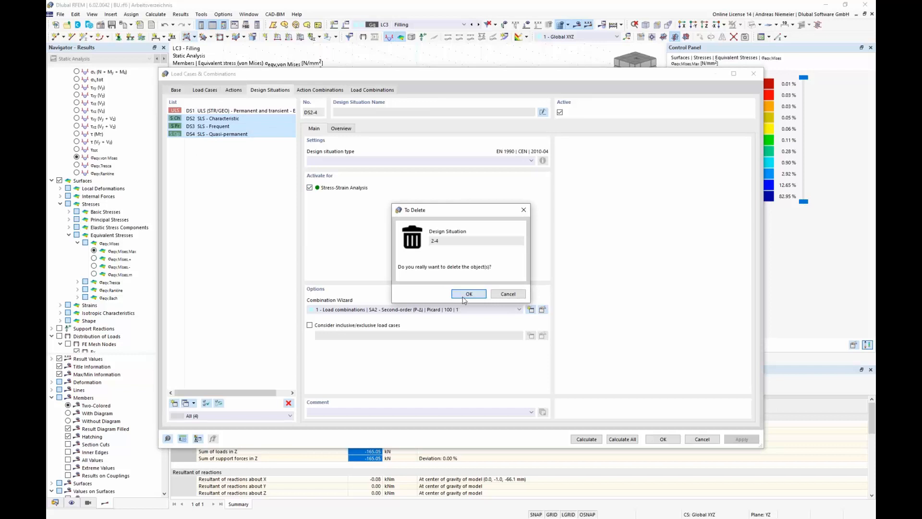
{"action": "left_click", "coordinate": [464, 294]}
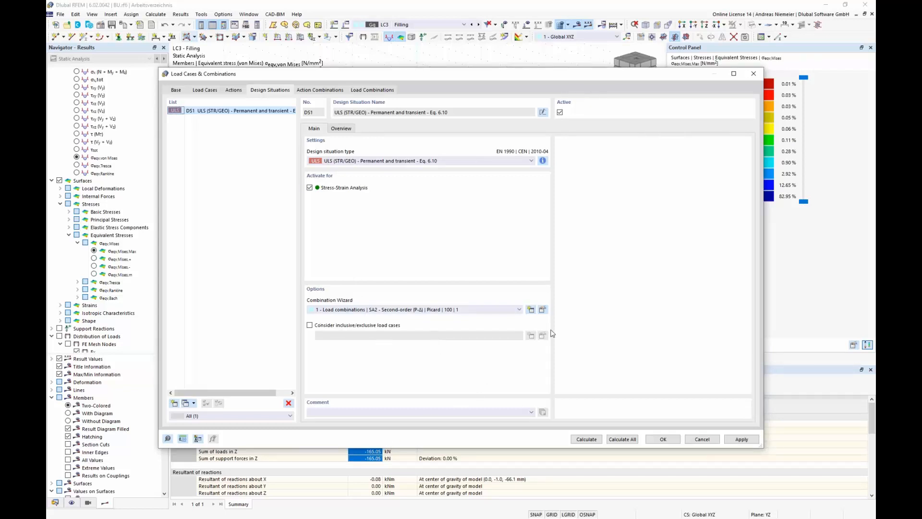
{"action": "left_click", "coordinate": [543, 310]}
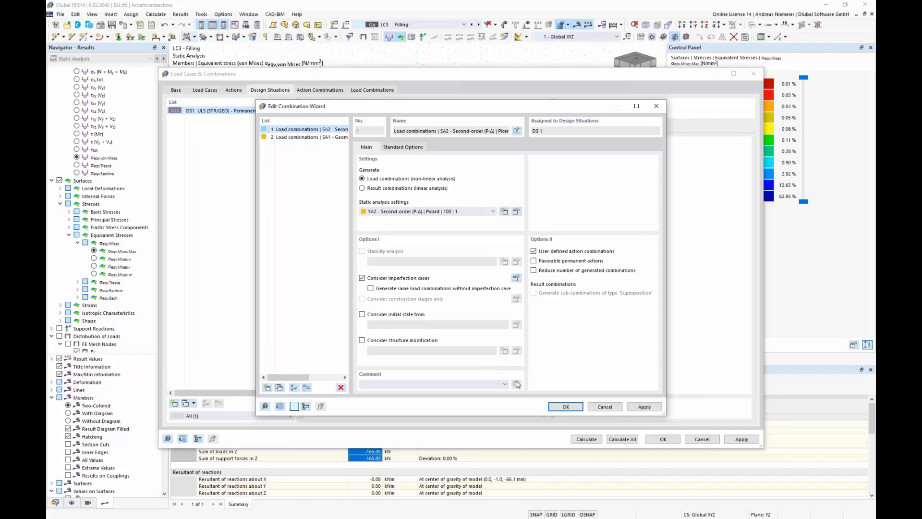
{"action": "left_click", "coordinate": [565, 407]}
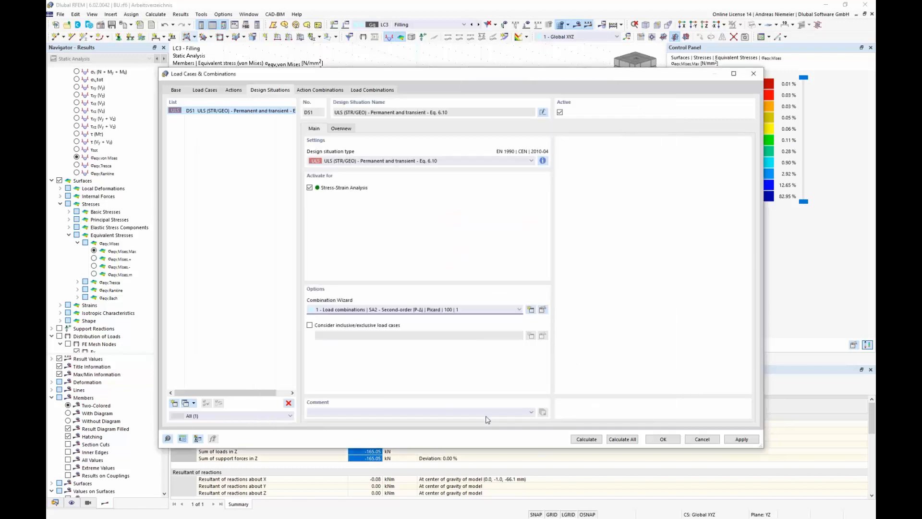
Step: Create action combinations AC1 from A1 Permanent and AC2 from A1 + A2 Permanent/Imposed, each with factors of 1.00
{"action": "left_click", "coordinate": [324, 91]}
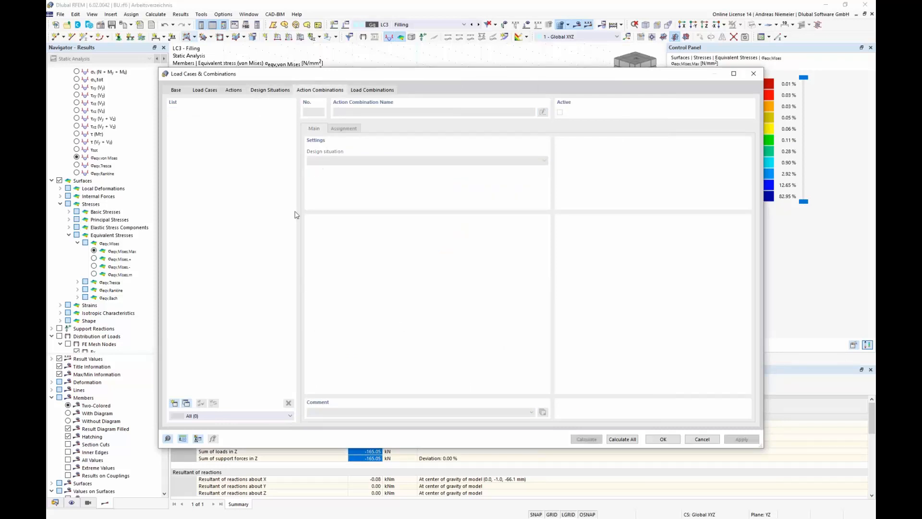
{"action": "left_click", "coordinate": [174, 403]}
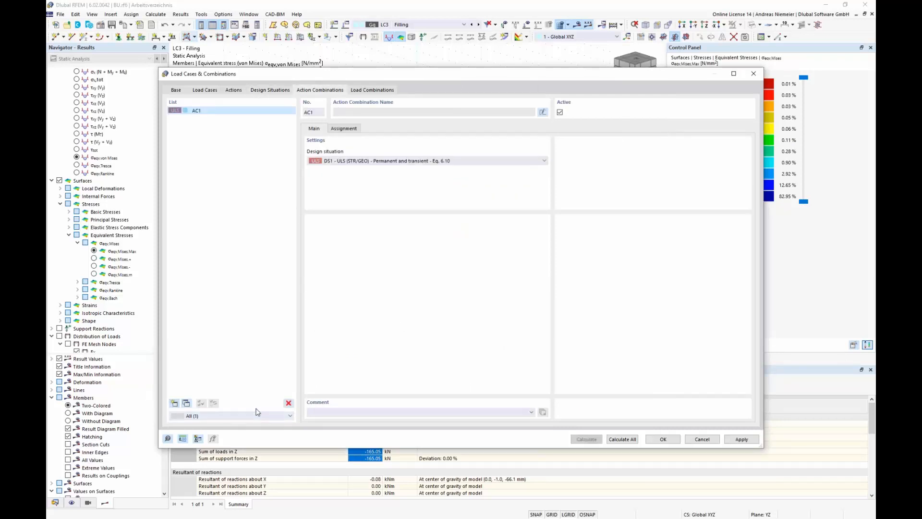
{"action": "left_click", "coordinate": [344, 129]}
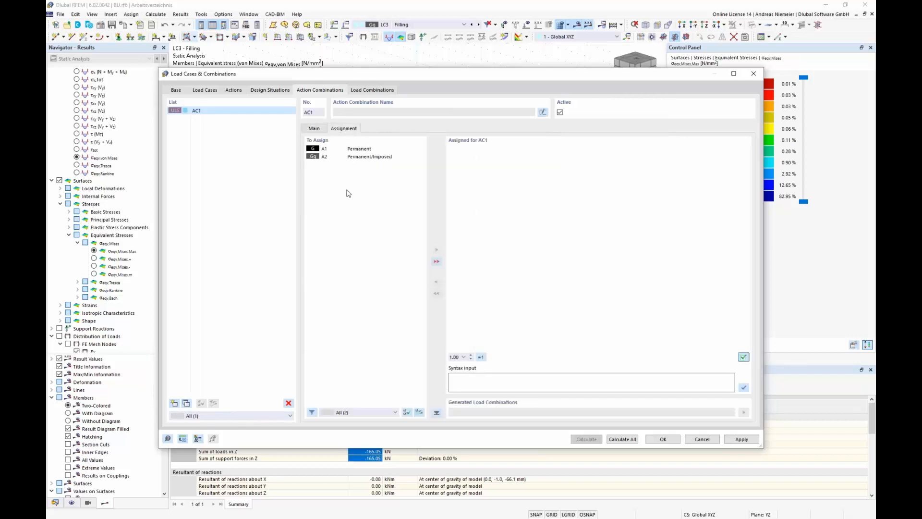
{"action": "double_click", "coordinate": [363, 149]}
{"action": "left_click", "coordinate": [173, 404]}
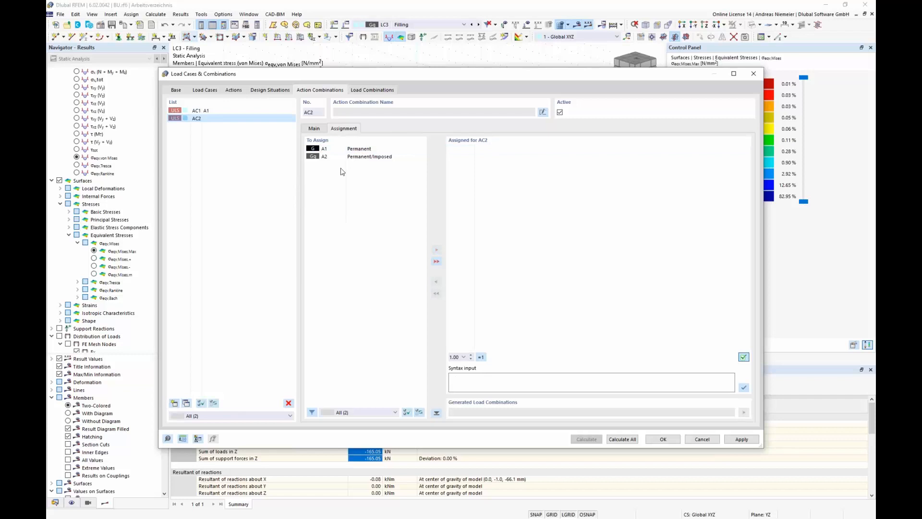
{"action": "double_click", "coordinate": [363, 149]}
{"action": "double_click", "coordinate": [364, 157]}
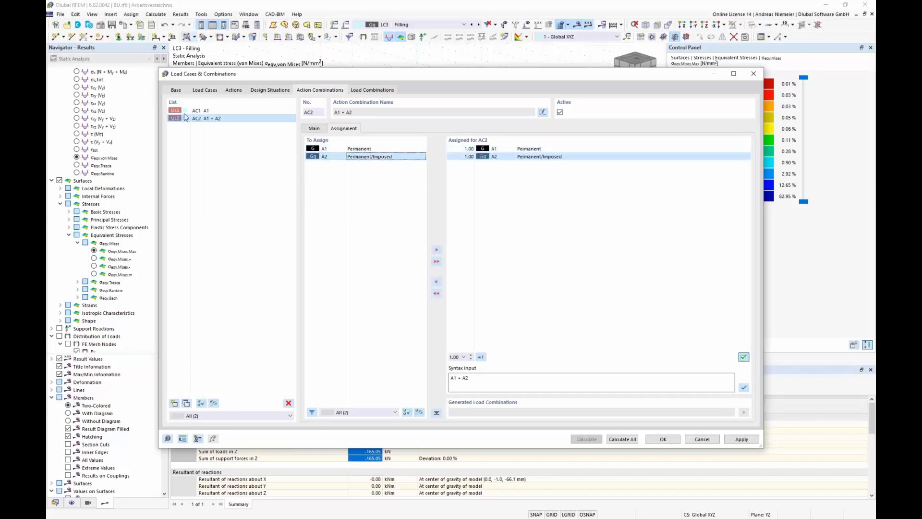
Step: Review the load combinations generated from the action combinations, including their assigned load cases and factors
{"action": "left_click", "coordinate": [367, 91]}
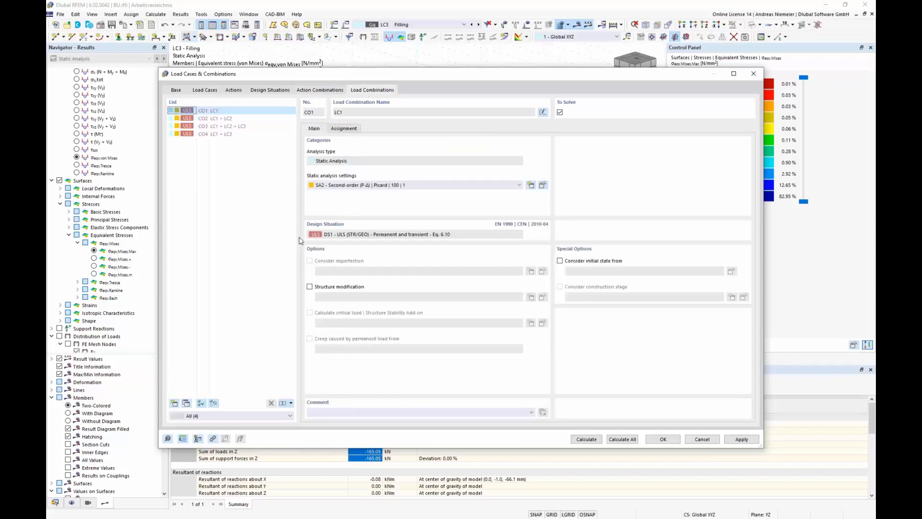
{"action": "left_click", "coordinate": [221, 118]}
{"action": "left_click", "coordinate": [223, 126]}
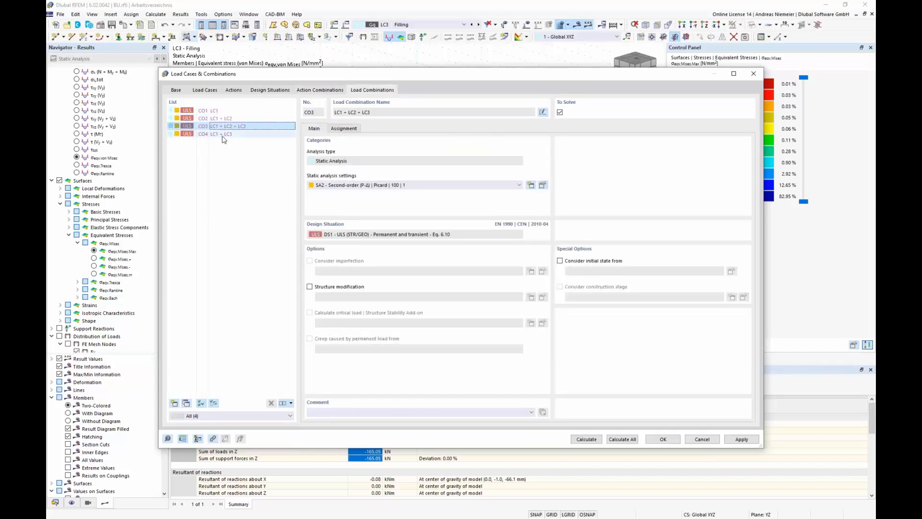
{"action": "left_click", "coordinate": [224, 134]}
{"action": "left_click", "coordinate": [344, 128]}
{"action": "left_click", "coordinate": [221, 112]}
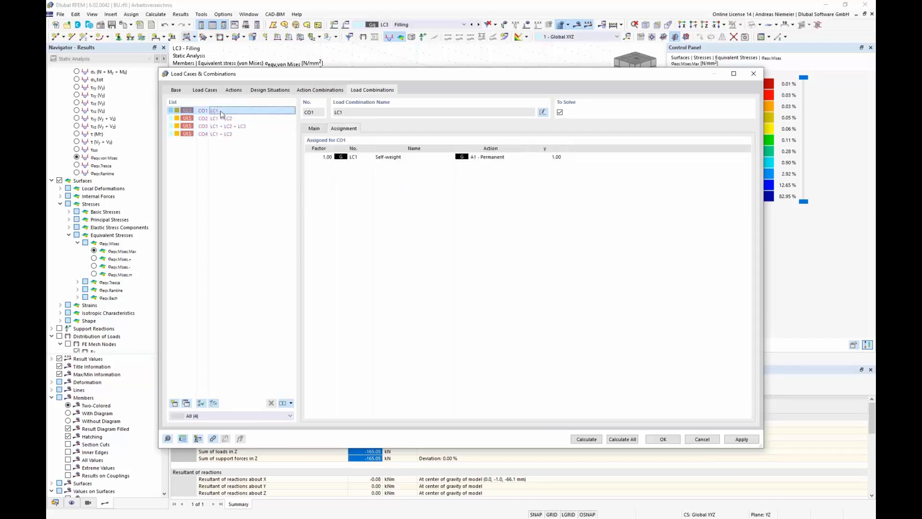
{"action": "left_click", "coordinate": [224, 118]}
{"action": "left_click", "coordinate": [224, 126]}
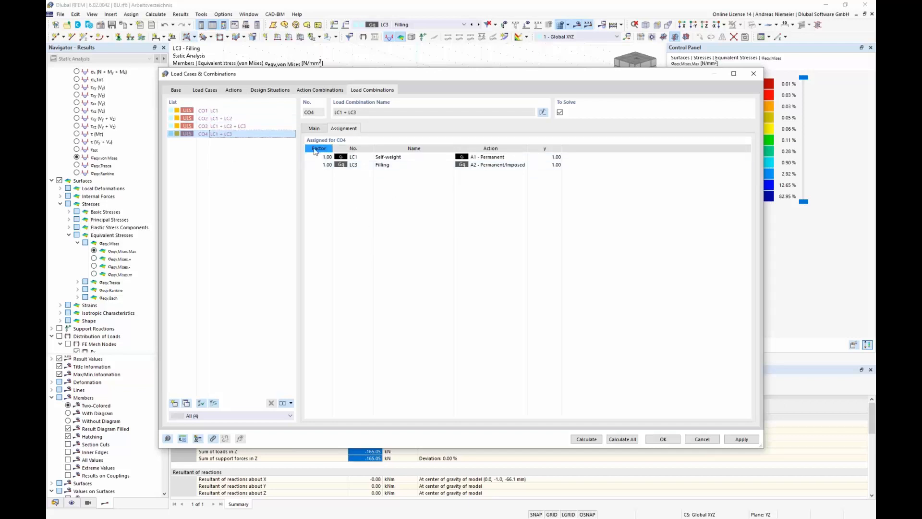
Step: Set the factor of action A1 in action combination AC1 to 1.35
{"action": "left_click", "coordinate": [325, 91]}
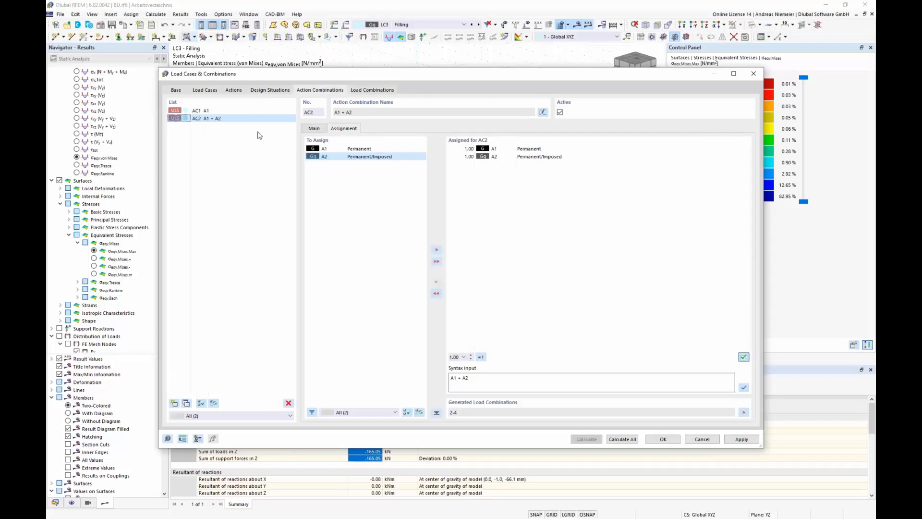
{"action": "left_click", "coordinate": [207, 111]}
{"action": "left_click", "coordinate": [494, 149]}
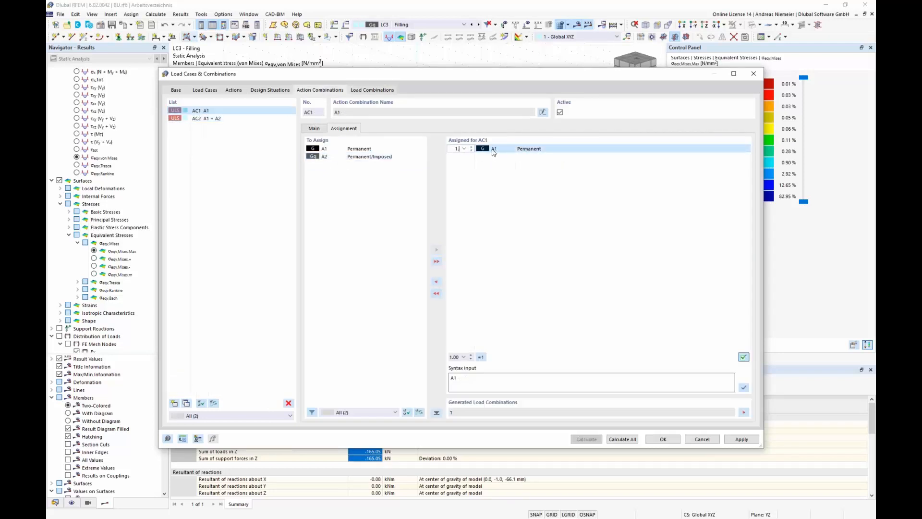
{"action": "type", "text": ".35"}
Step: Set the factors in action combination AC2 to 1.35 for A1 and 1.50 for A2, and regenerate the load combinations
{"action": "left_click", "coordinate": [204, 119]}
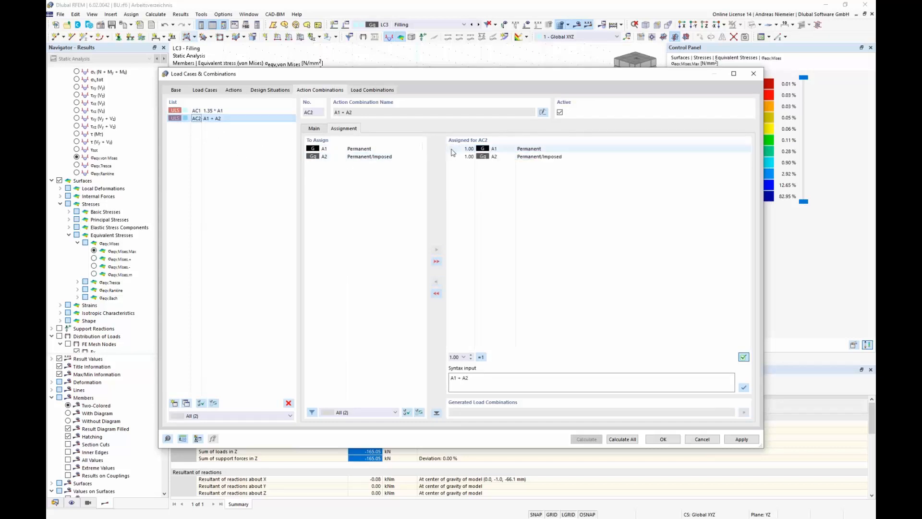
{"action": "left_click", "coordinate": [483, 148]}
{"action": "type", "text": ".35"}
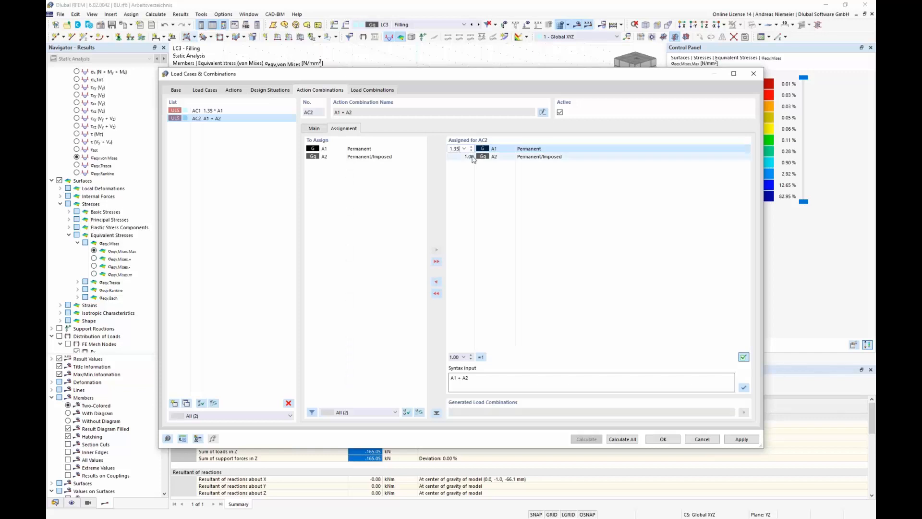
{"action": "left_click", "coordinate": [459, 156]}
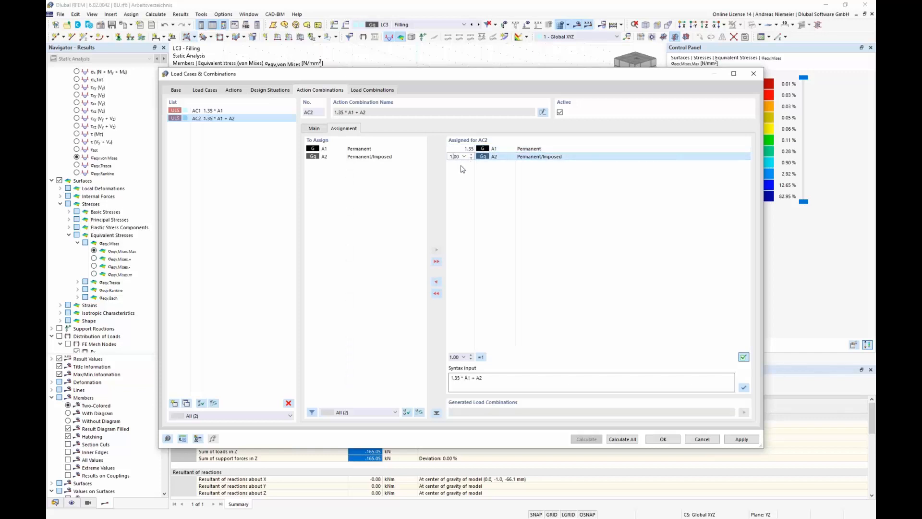
{"action": "type", "text": "5"}
{"action": "left_click", "coordinate": [462, 231]}
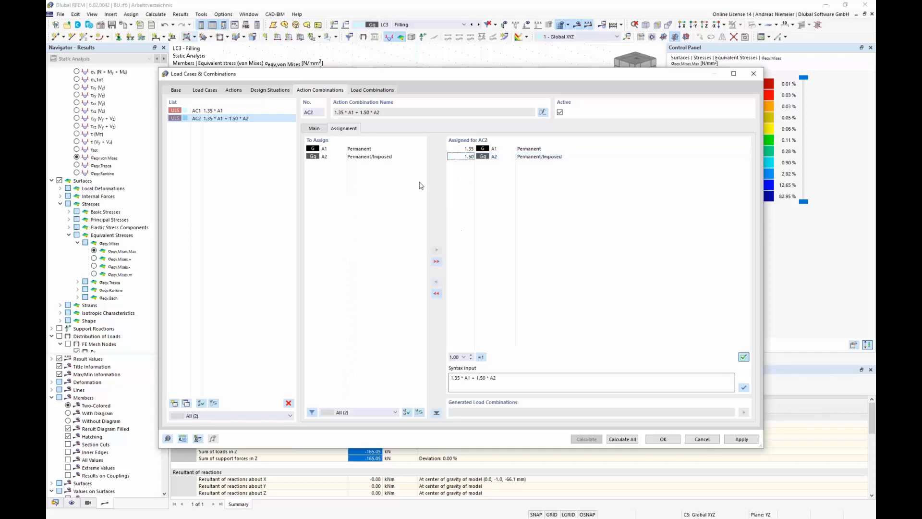
{"action": "left_click", "coordinate": [380, 90]}
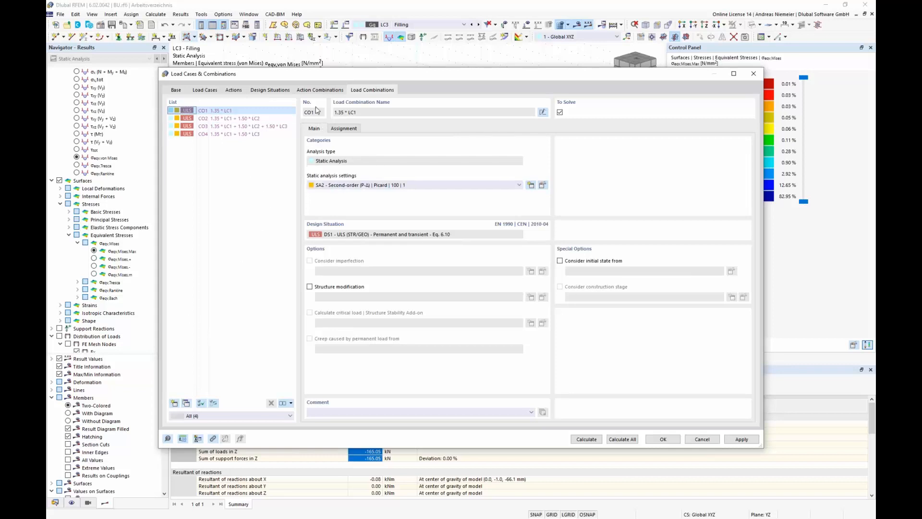
Step: Change the combination wizard's static analysis settings to SA1 - Geometrically linear, check the generated combinations and accept the load case and combination settings
{"action": "left_click", "coordinate": [269, 92]}
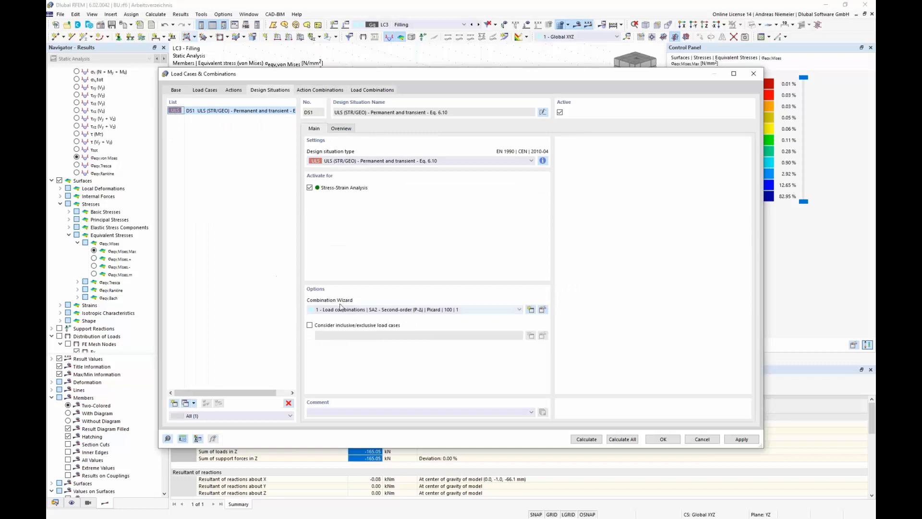
{"action": "left_click", "coordinate": [542, 310]}
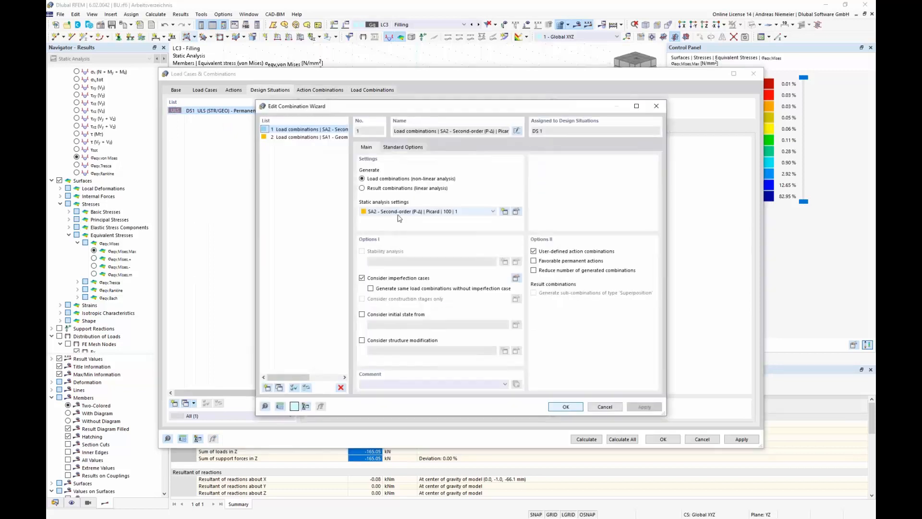
{"action": "left_click", "coordinate": [400, 212]}
{"action": "left_click", "coordinate": [402, 219]}
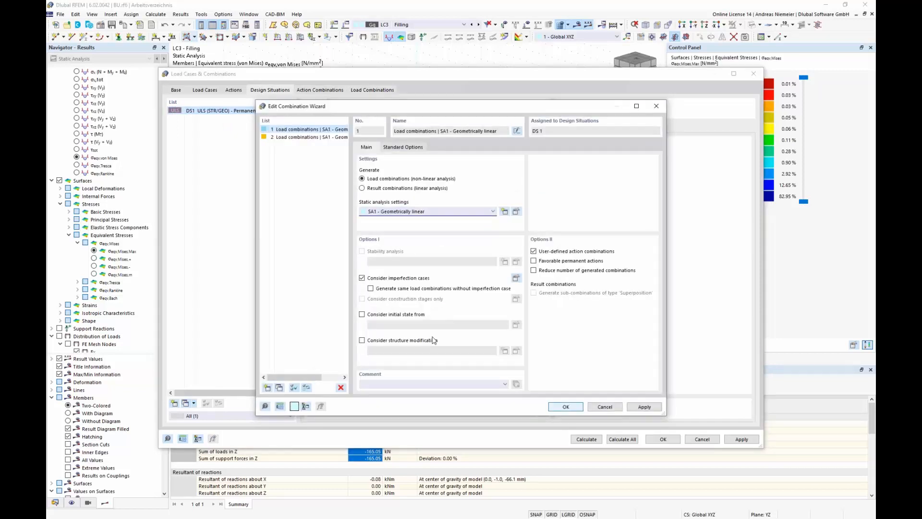
{"action": "left_click", "coordinate": [566, 407]}
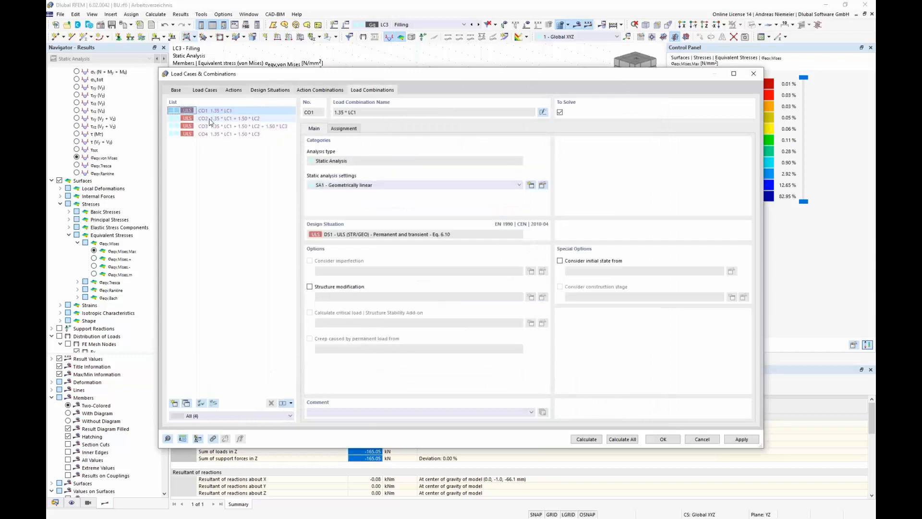
{"action": "left_click", "coordinate": [210, 119]}
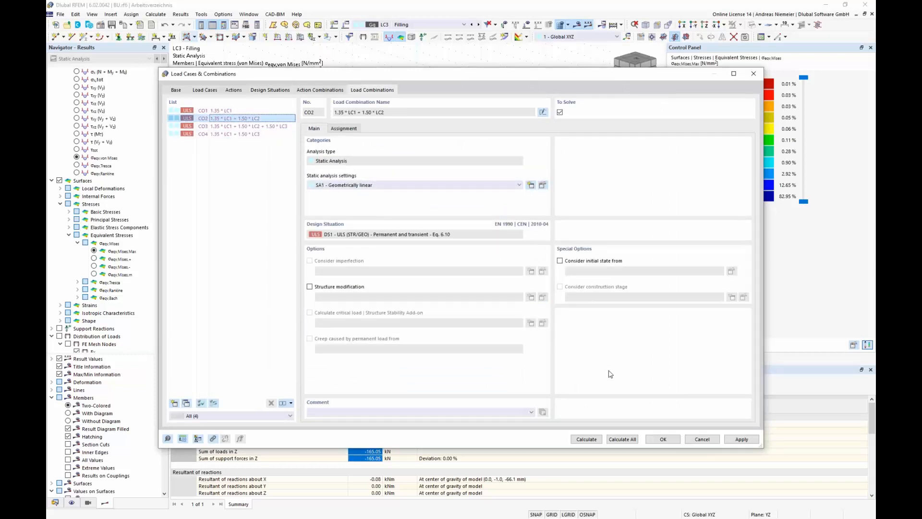
{"action": "left_click", "coordinate": [663, 439]}
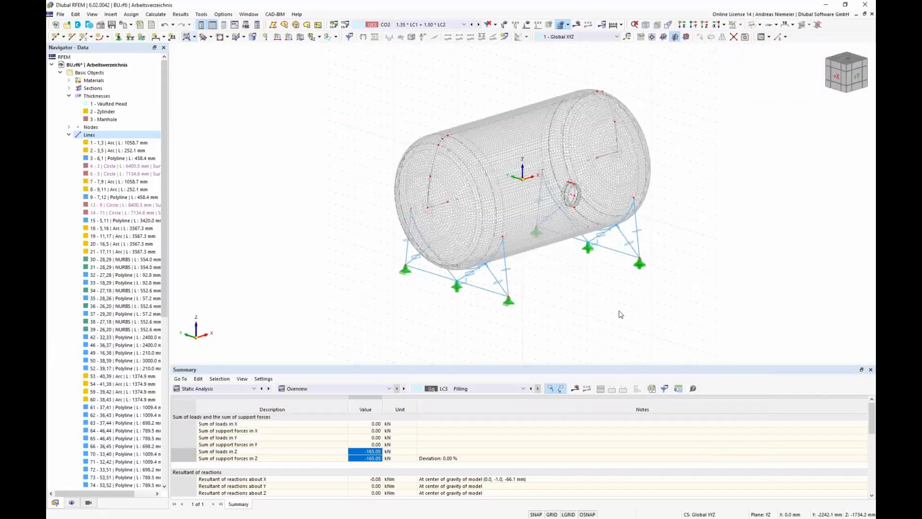
Step: Display the design situations in the input data tables of the Stress-Strain Analysis
{"action": "middle_click_drag", "start_coordinate": [621, 315], "coordinate": [585, 336], "text": "ctrl"}
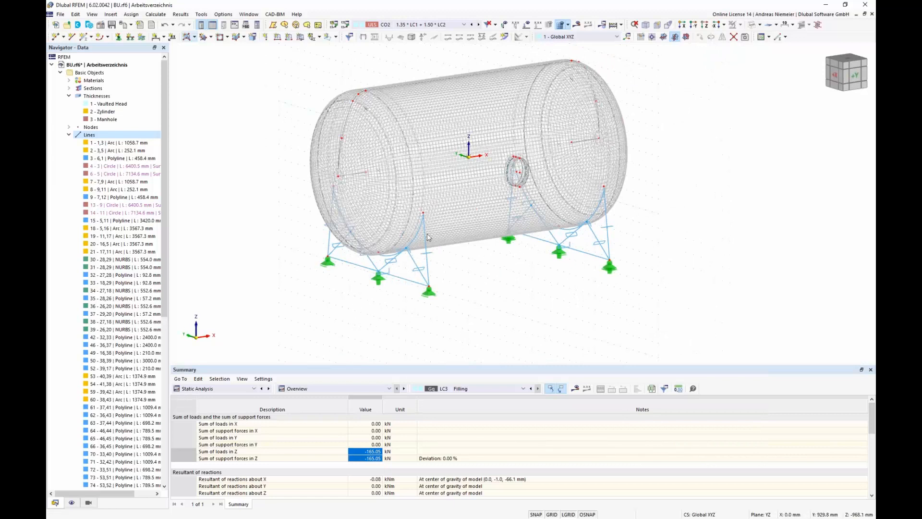
{"action": "left_click", "coordinate": [242, 388]}
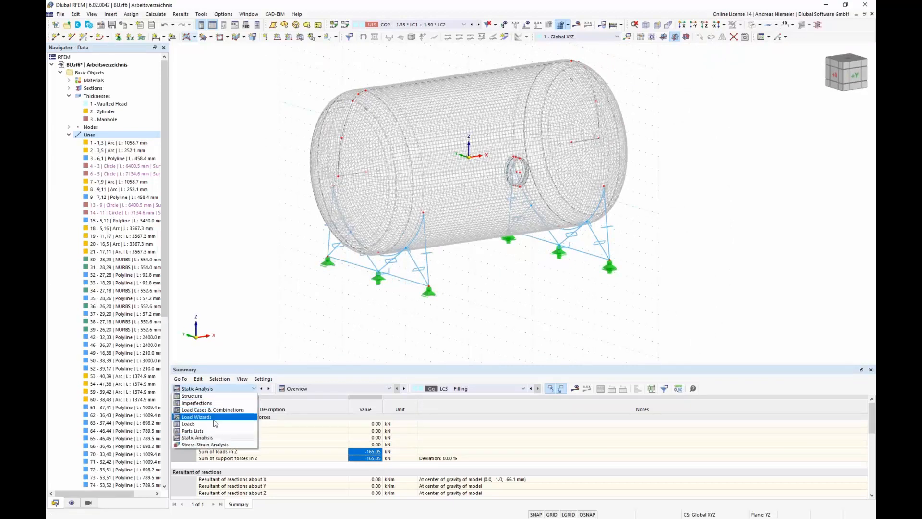
{"action": "left_click", "coordinate": [207, 445]}
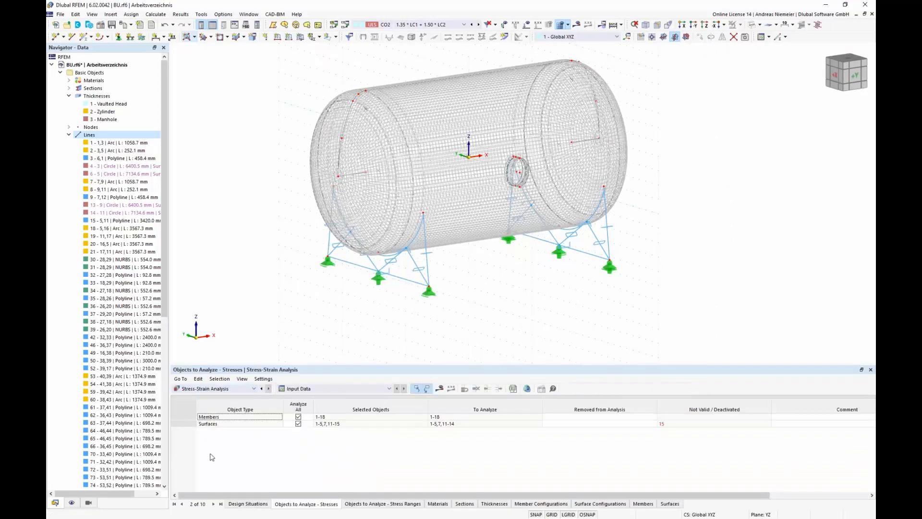
{"action": "left_click", "coordinate": [248, 504]}
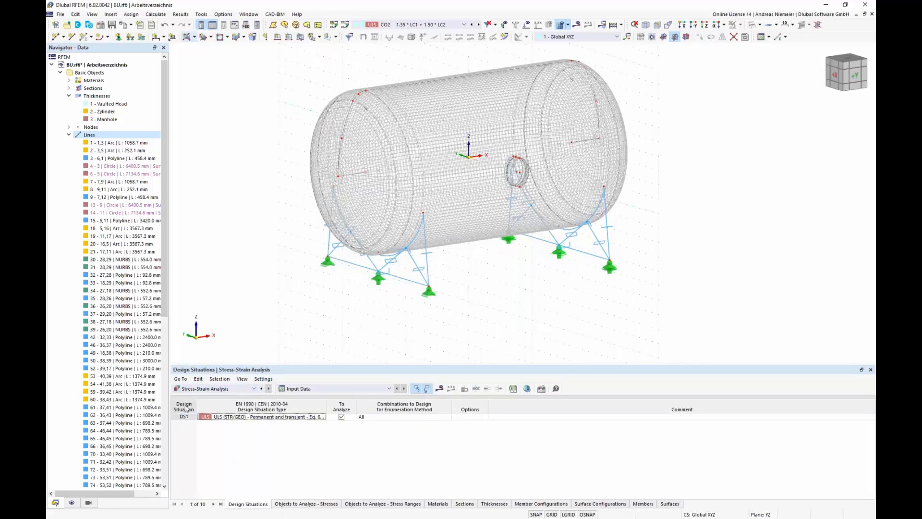
Step: Deactivate and reactivate Stress-Strain Analysis for design situation DS1, and accept the load case and combination settings
{"action": "left_click", "coordinate": [345, 25]}
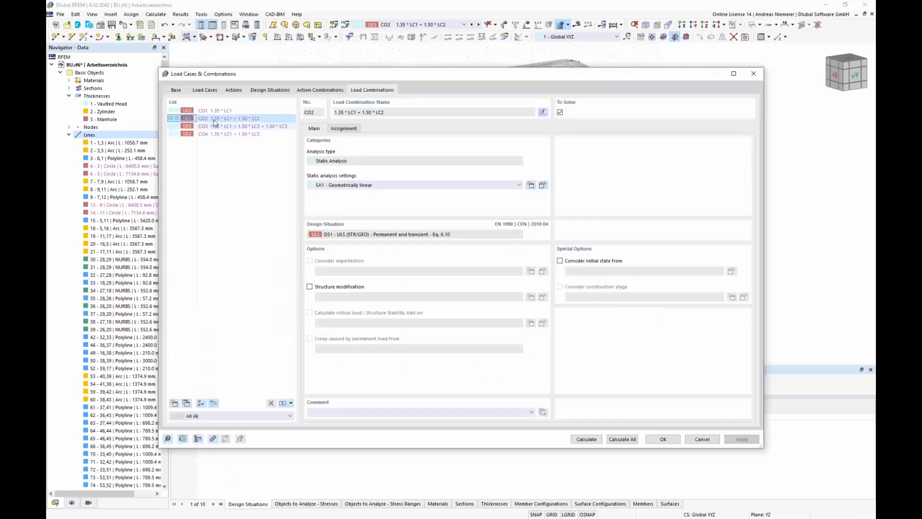
{"action": "left_click", "coordinate": [270, 90]}
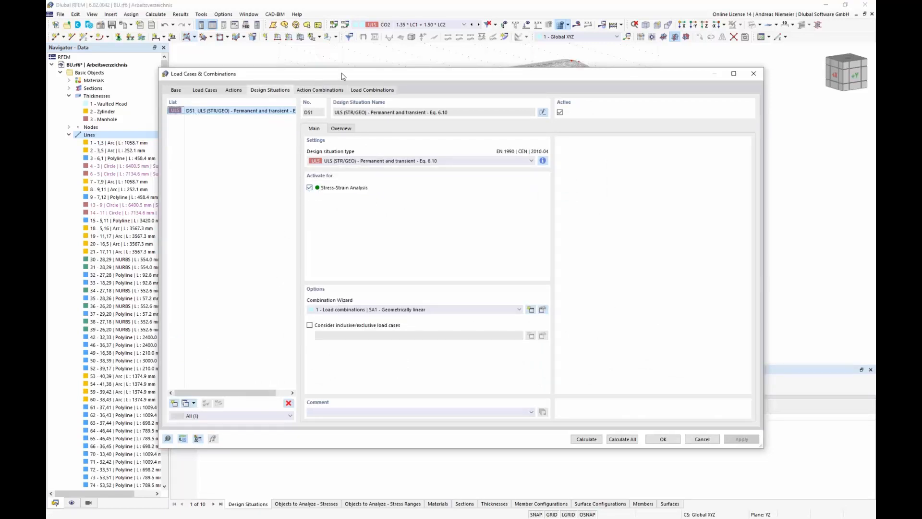
{"action": "left_click_drag", "start_coordinate": [343, 76], "coordinate": [360, 18]}
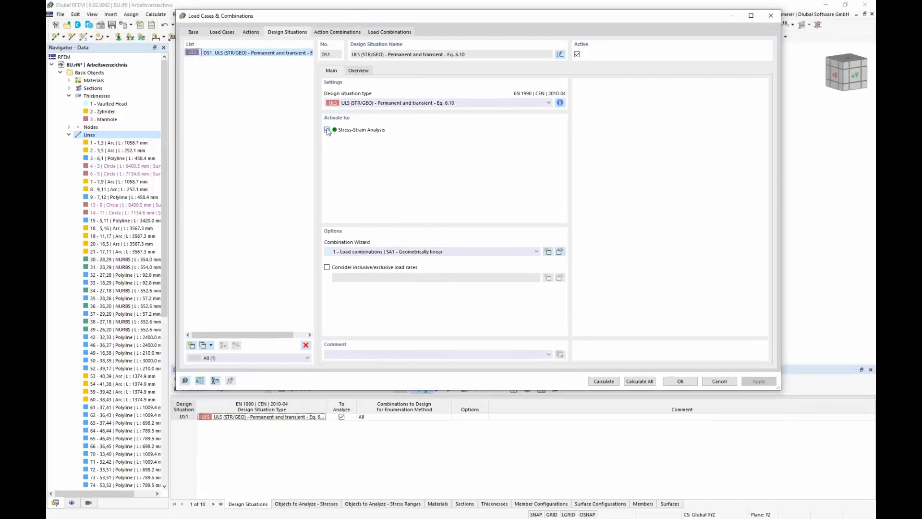
{"action": "left_click", "coordinate": [327, 130]}
{"action": "left_click", "coordinate": [760, 382]}
{"action": "left_click", "coordinate": [327, 130]}
{"action": "left_click", "coordinate": [755, 380]}
{"action": "left_click", "coordinate": [680, 381]}
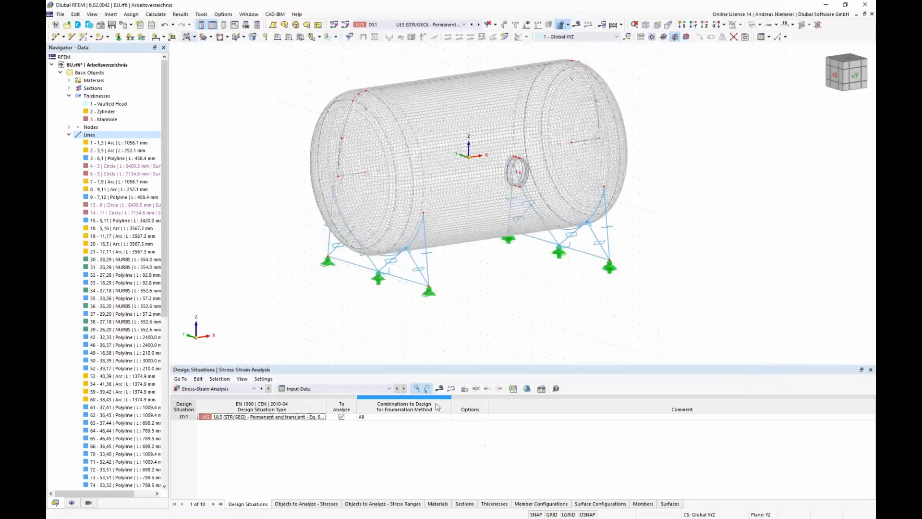
Step: Run the Stress-Strain Analysis calculation and display its results on the whole vessel
{"action": "left_click", "coordinate": [440, 389]}
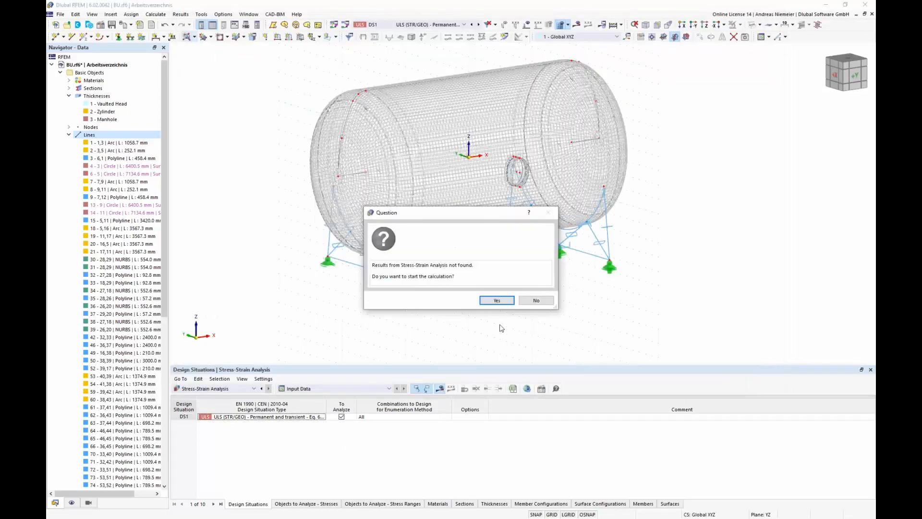
{"action": "left_click", "coordinate": [496, 300]}
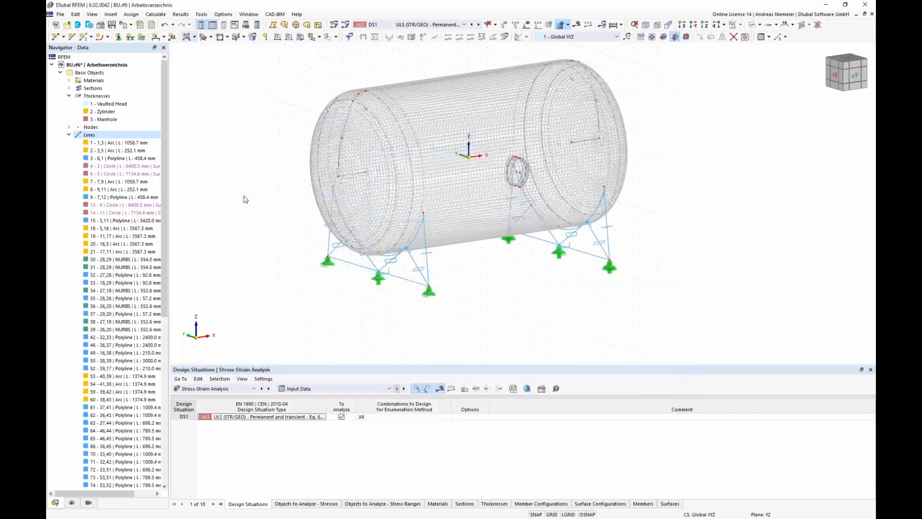
{"action": "scroll", "coordinate": [390, 250], "scroll_direction": "up", "scroll_amount": 2}
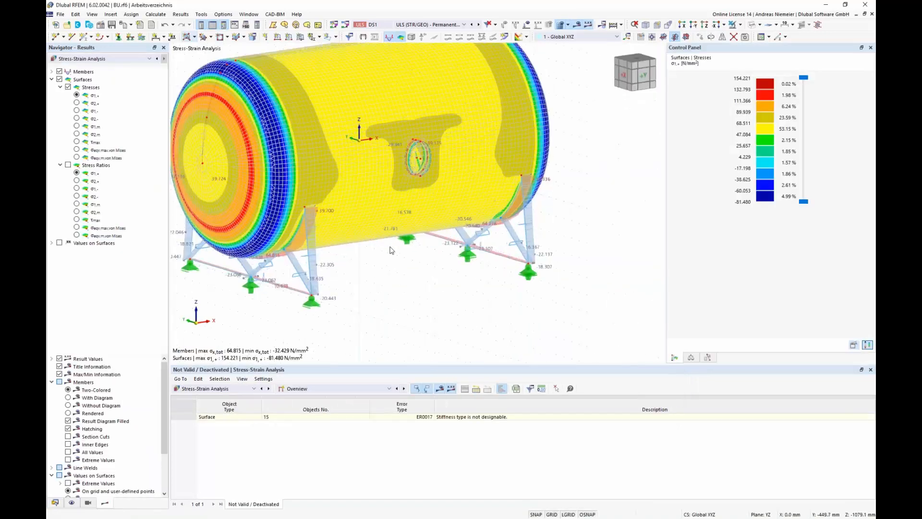
{"action": "middle_click_drag", "start_coordinate": [390, 250], "coordinate": [524, 243], "text": "ctrl"}
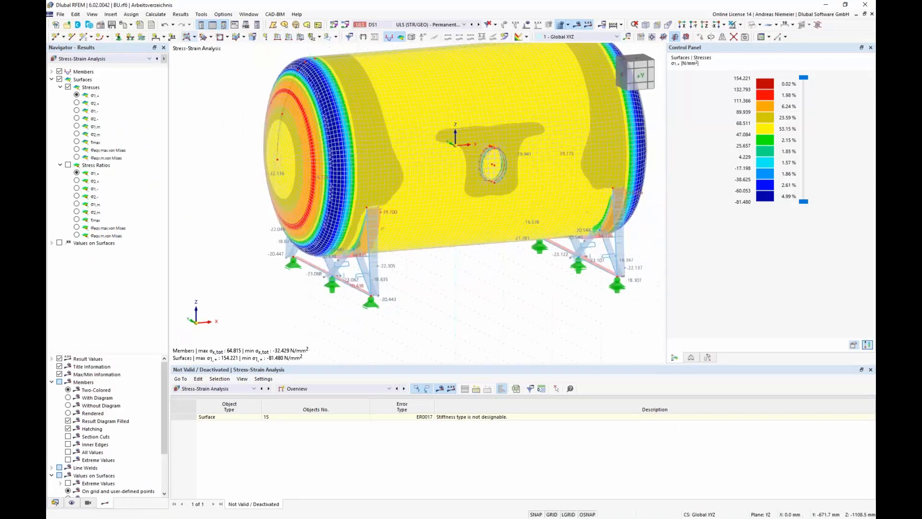
{"action": "scroll", "coordinate": [473, 277], "scroll_direction": "down", "scroll_amount": 1}
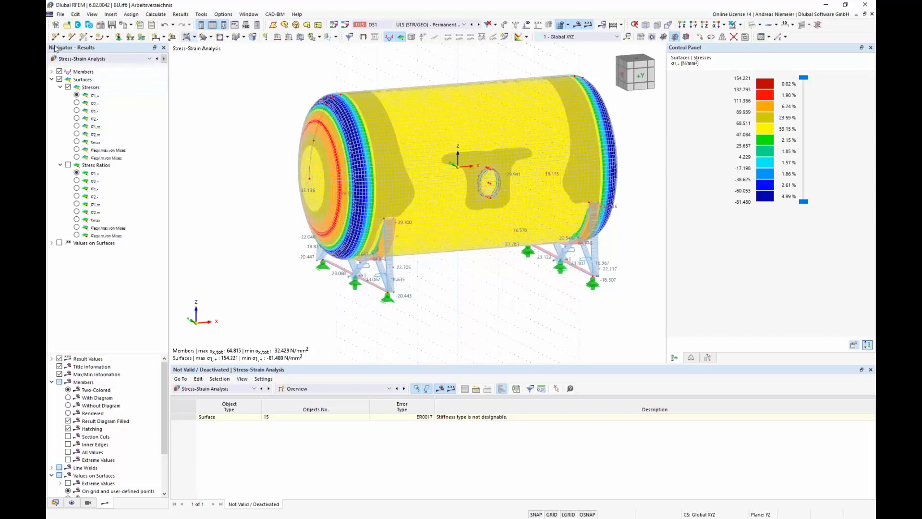
Step: Hide the surface results and examine the total normal stresses of the saddle support members
{"action": "left_click", "coordinate": [51, 79]}
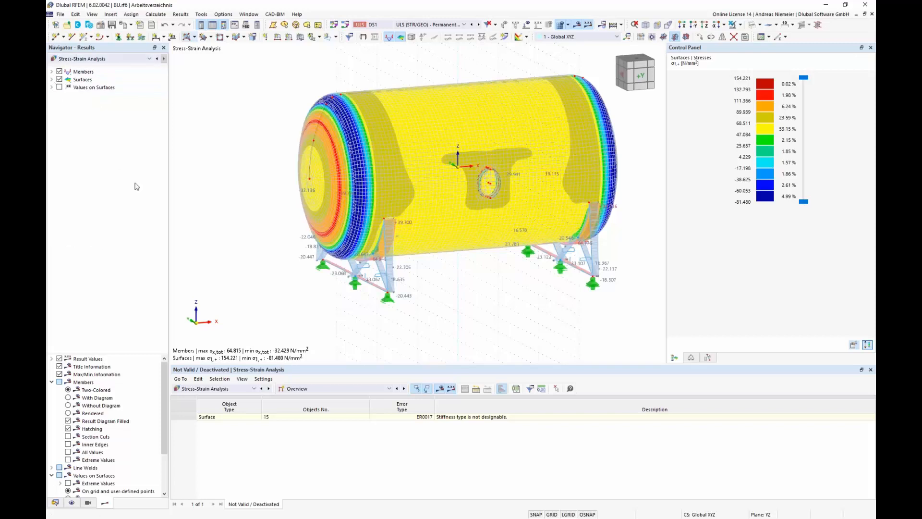
{"action": "left_click", "coordinate": [72, 58]}
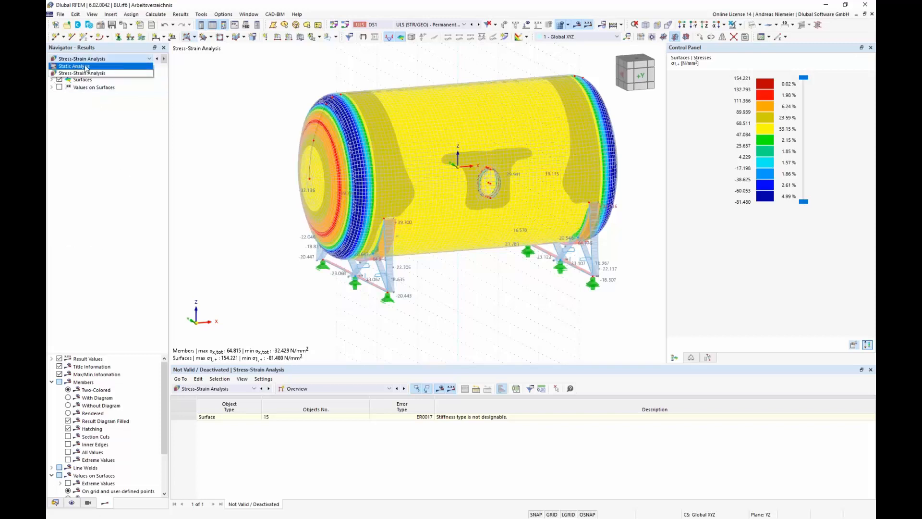
{"action": "left_click", "coordinate": [86, 73]}
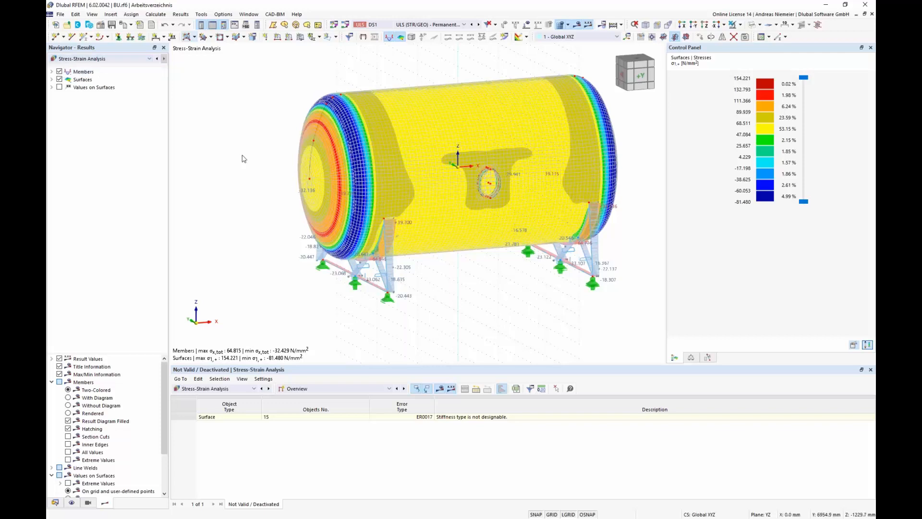
{"action": "left_click", "coordinate": [52, 72]}
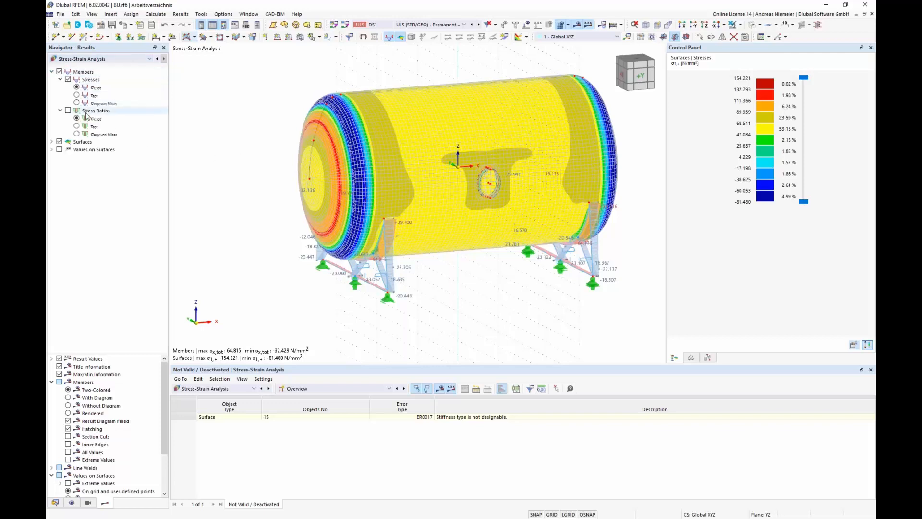
{"action": "left_click", "coordinate": [59, 142]}
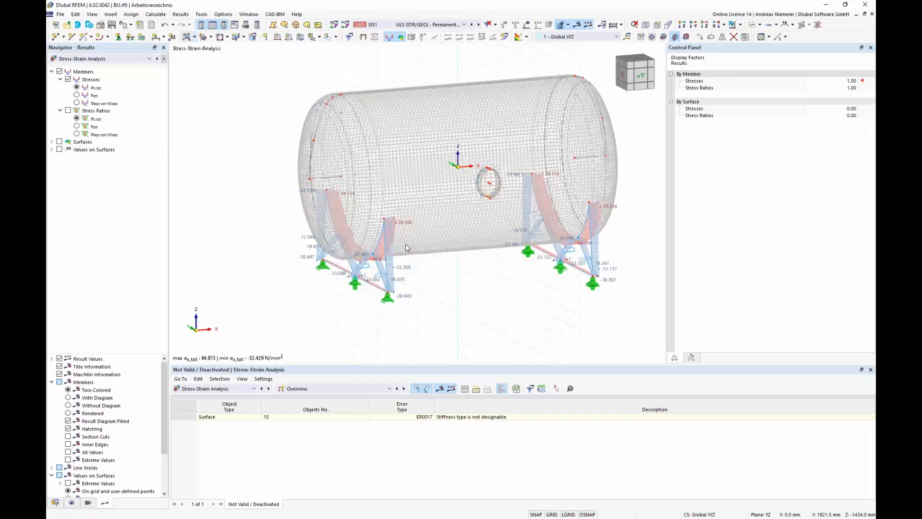
{"action": "scroll", "coordinate": [406, 248], "scroll_direction": "up", "scroll_amount": 3}
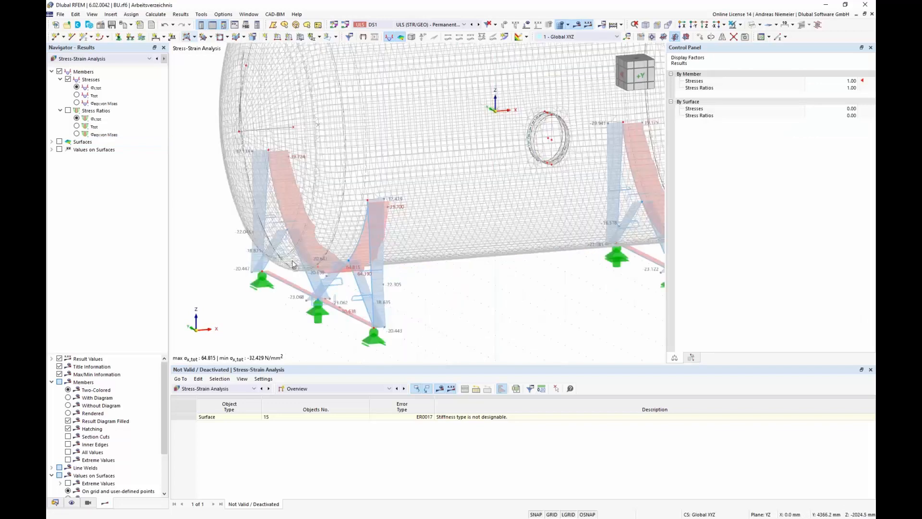
{"action": "scroll", "coordinate": [292, 264], "scroll_direction": "down", "scroll_amount": 3}
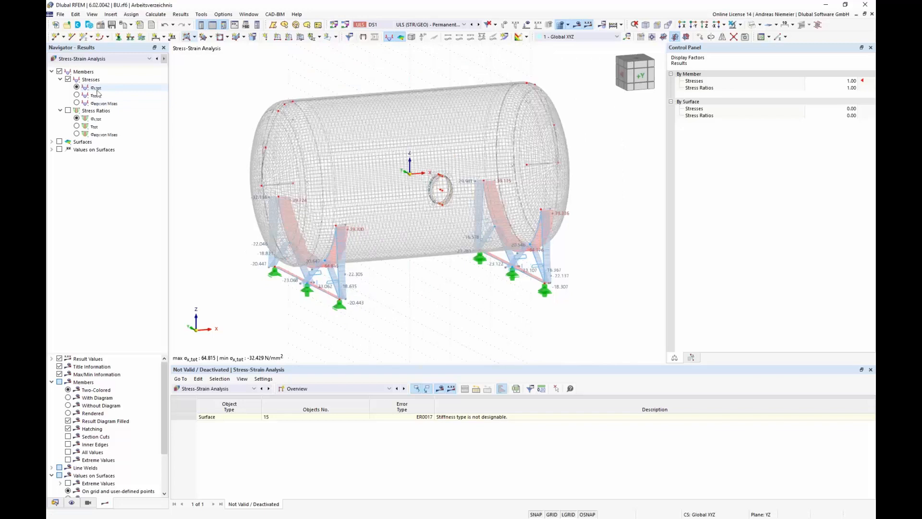
Step: Display the members' total shear stresses, von Mises equivalent stresses and stress ratios one after another
{"action": "left_click", "coordinate": [77, 95]}
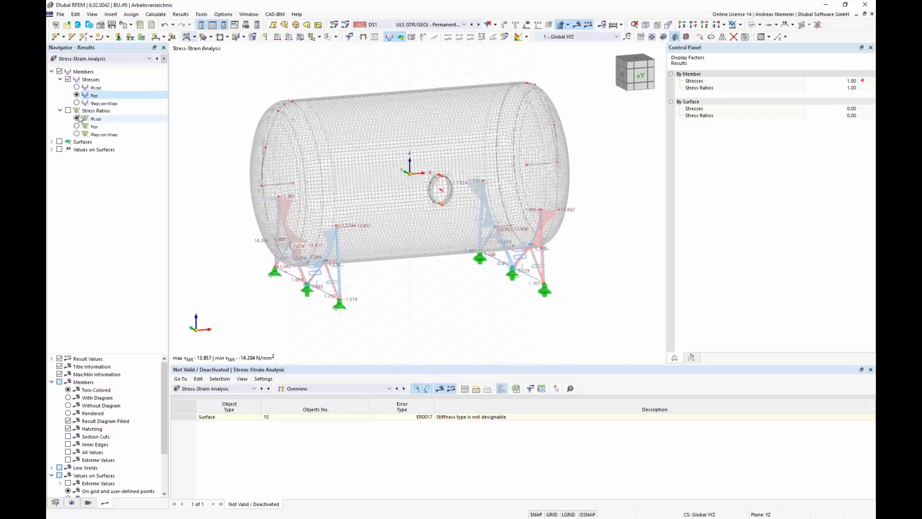
{"action": "left_click", "coordinate": [77, 103]}
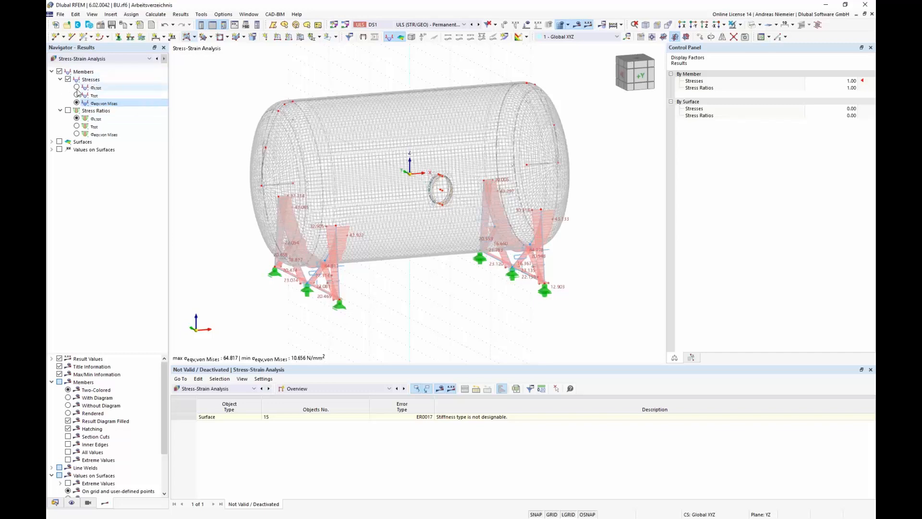
{"action": "left_click", "coordinate": [93, 119]}
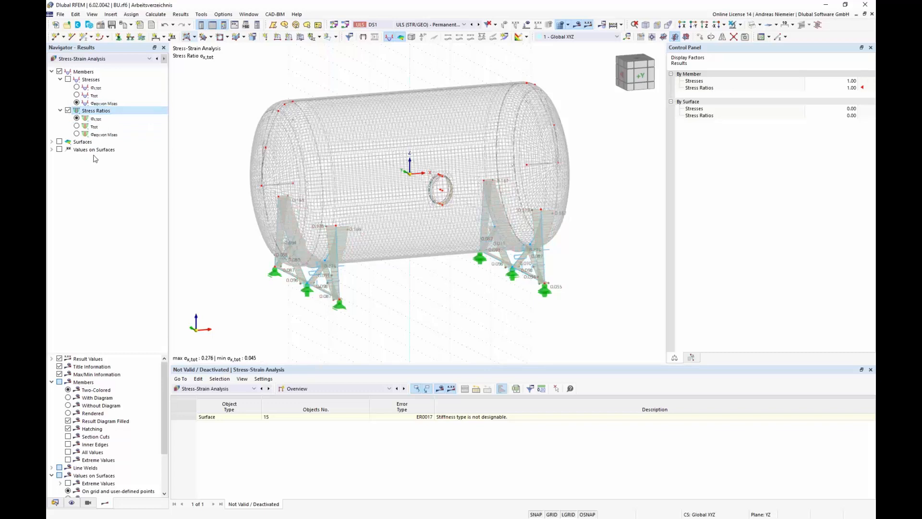
Step: Hide the member results and display the vessel's surface stresses, followed by the σ1,+ surface stress ratios
{"action": "left_click", "coordinate": [59, 71]}
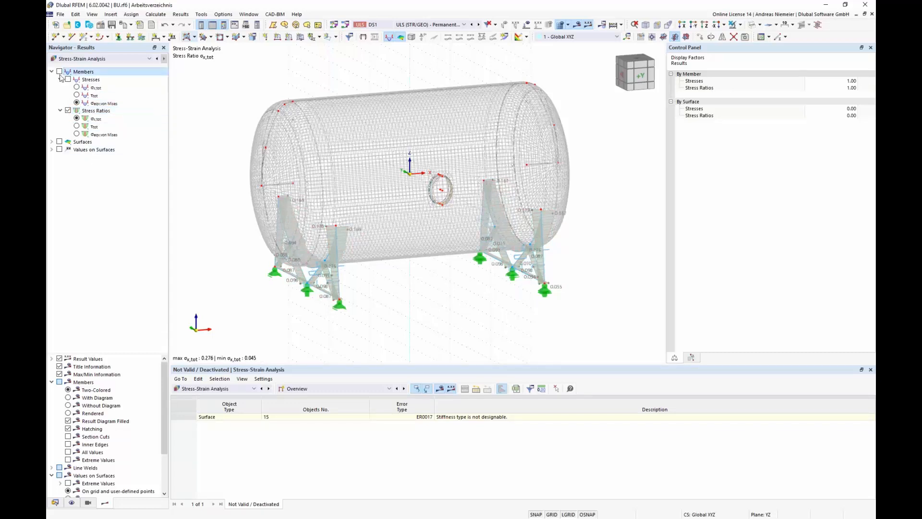
{"action": "left_click", "coordinate": [51, 142]}
{"action": "left_click", "coordinate": [59, 142]}
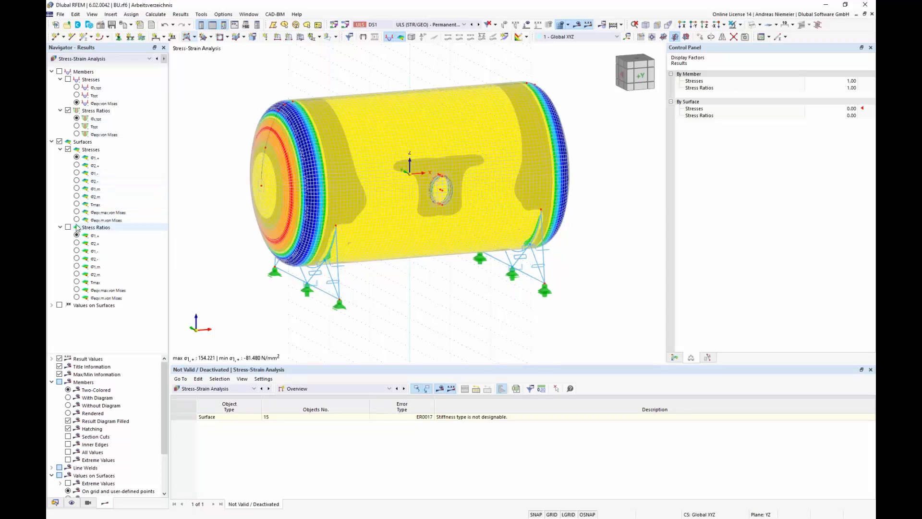
{"action": "left_click", "coordinate": [69, 228]}
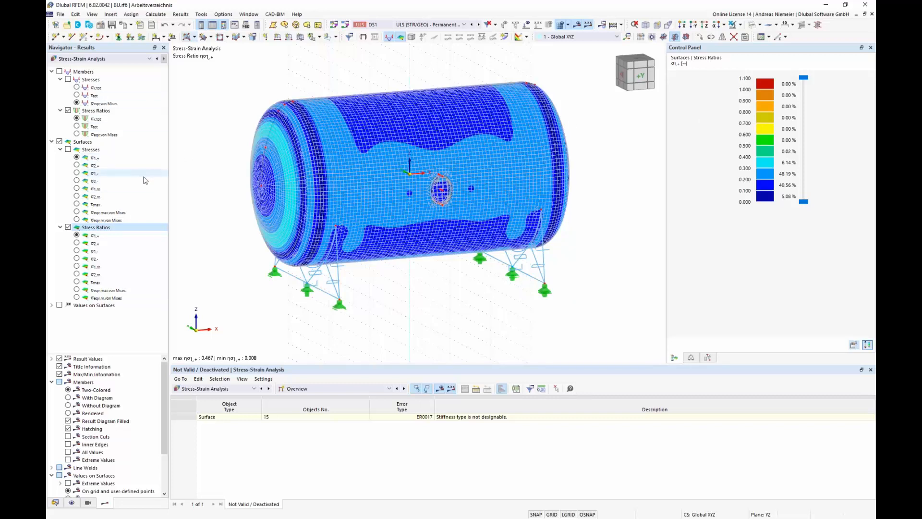
{"action": "left_click", "coordinate": [52, 143]}
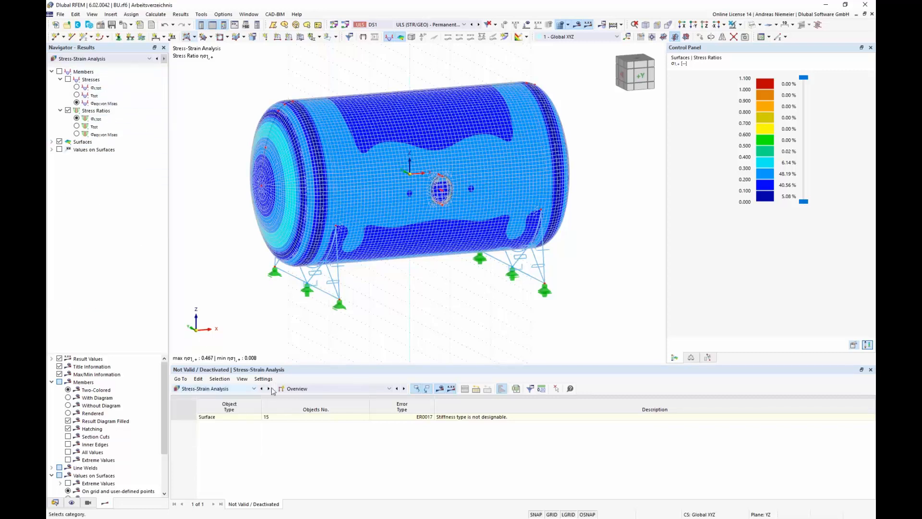
Step: Open the Default member configuration from the Stress-Strain Analysis input data and review its stresses to calculate
{"action": "left_click", "coordinate": [288, 388]}
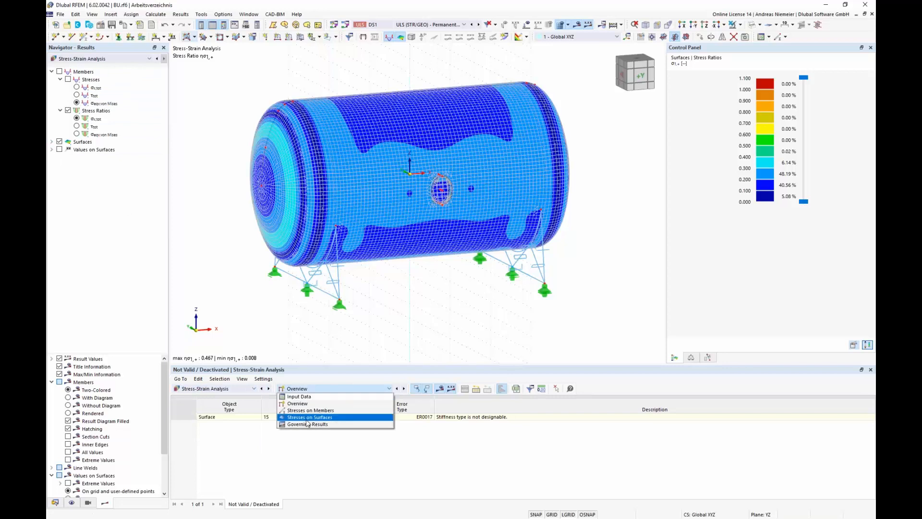
{"action": "left_click", "coordinate": [316, 397]}
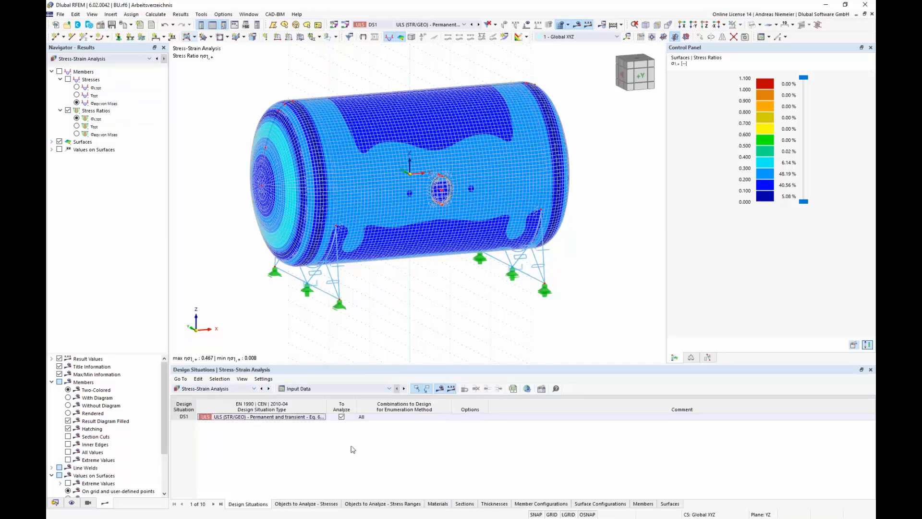
{"action": "left_click", "coordinate": [539, 505]}
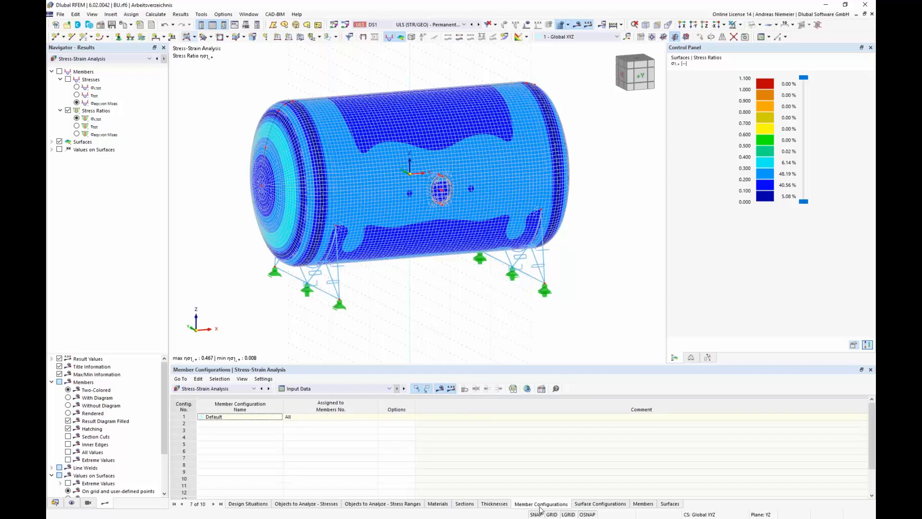
{"action": "left_click", "coordinate": [542, 389]}
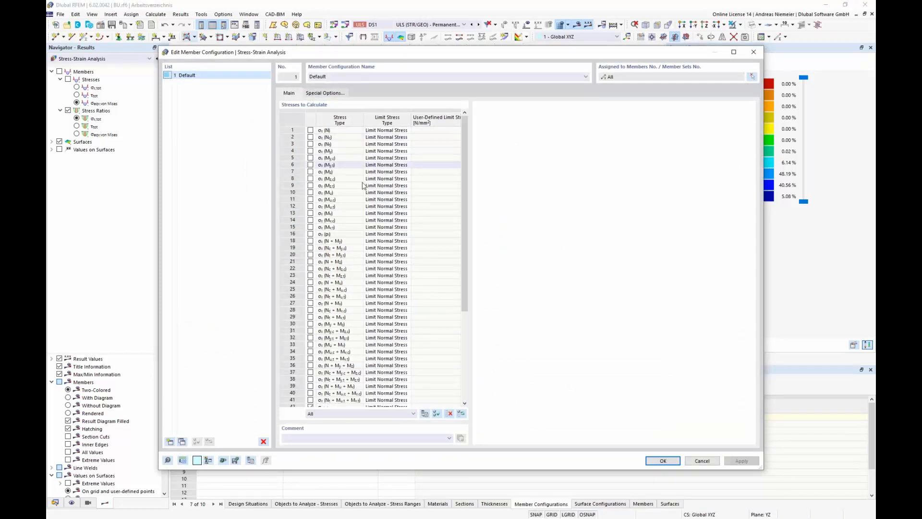
{"action": "scroll", "coordinate": [394, 159], "scroll_direction": "down", "scroll_amount": 5}
{"action": "scroll", "coordinate": [438, 180], "scroll_direction": "up", "scroll_amount": 5}
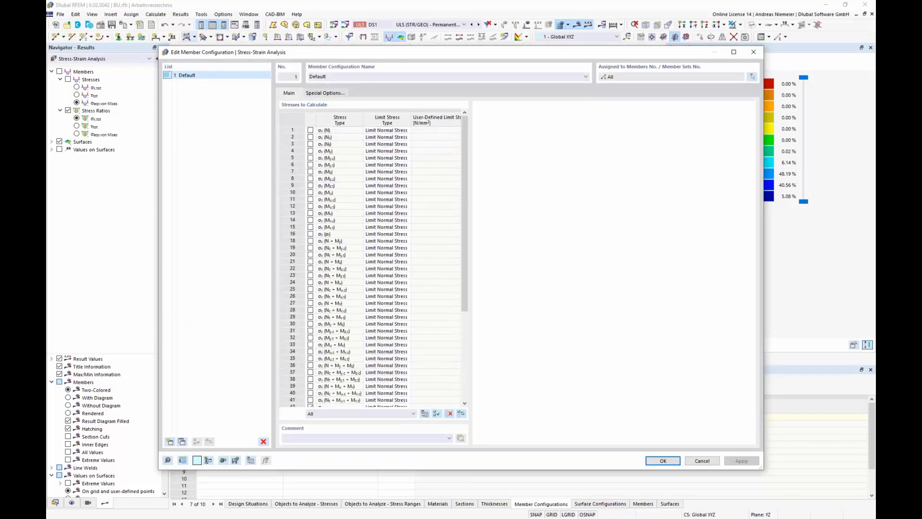
Step: Deselect all stresses to calculate in the Default member configuration and activate only the von Mises equivalent stress
{"action": "left_click", "coordinate": [343, 145]}
{"action": "scroll", "coordinate": [365, 288], "scroll_direction": "down", "scroll_amount": 6}
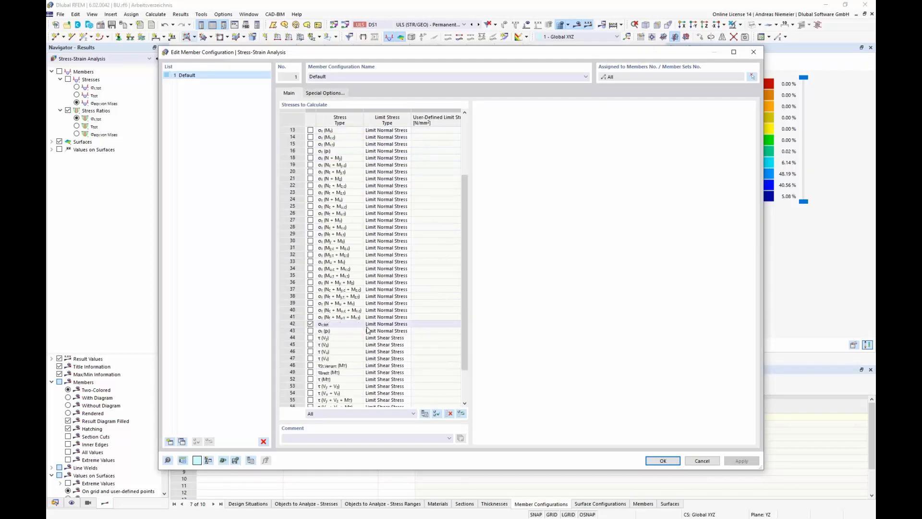
{"action": "left_click", "coordinate": [449, 414]}
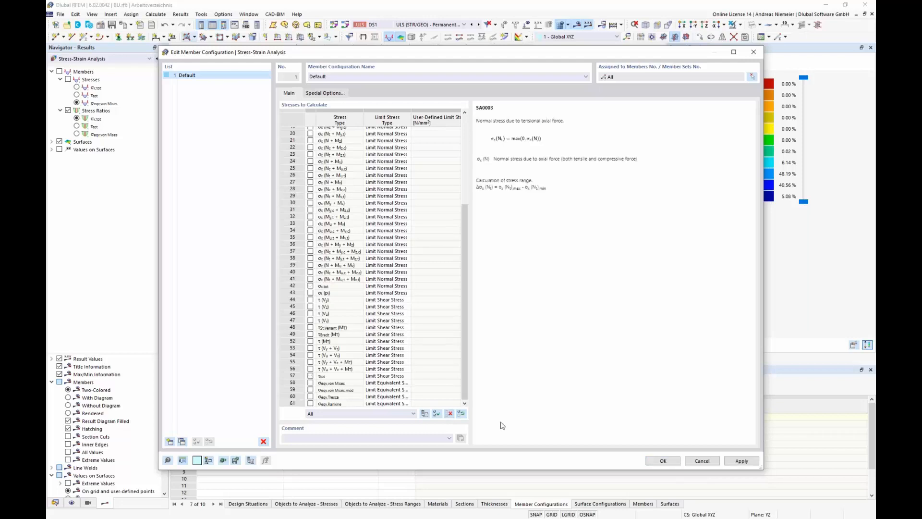
{"action": "left_click", "coordinate": [311, 383]}
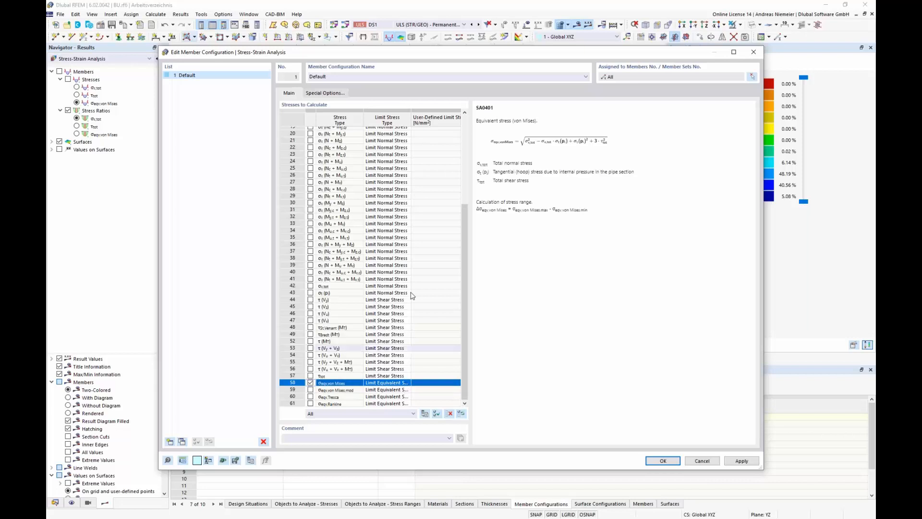
Step: Change the limit stress type of the von Mises equivalent stress to User with a limit of 280 N/mm²
{"action": "left_click", "coordinate": [401, 384]}
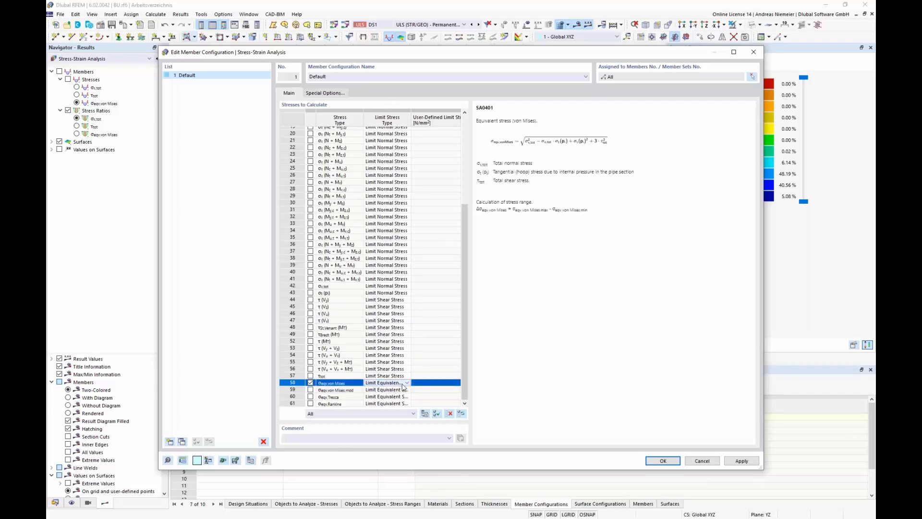
{"action": "left_click", "coordinate": [407, 383]}
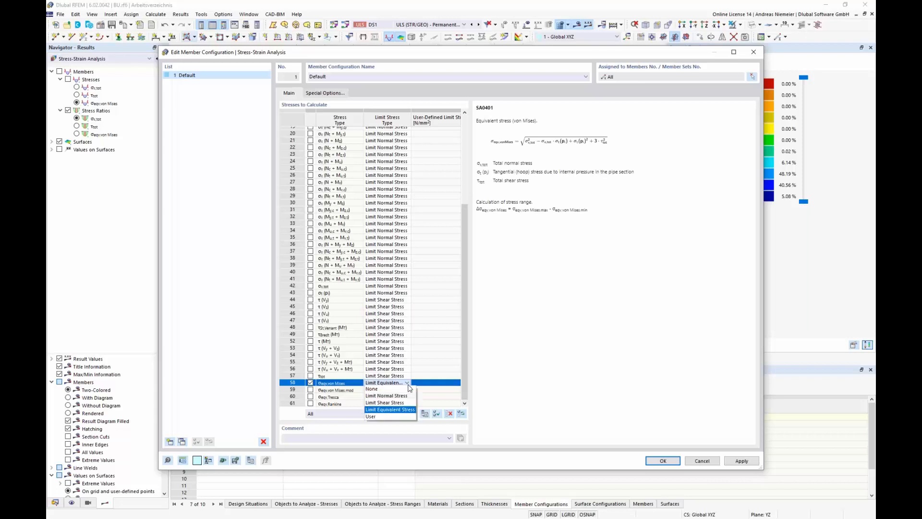
{"action": "left_click", "coordinate": [387, 417]}
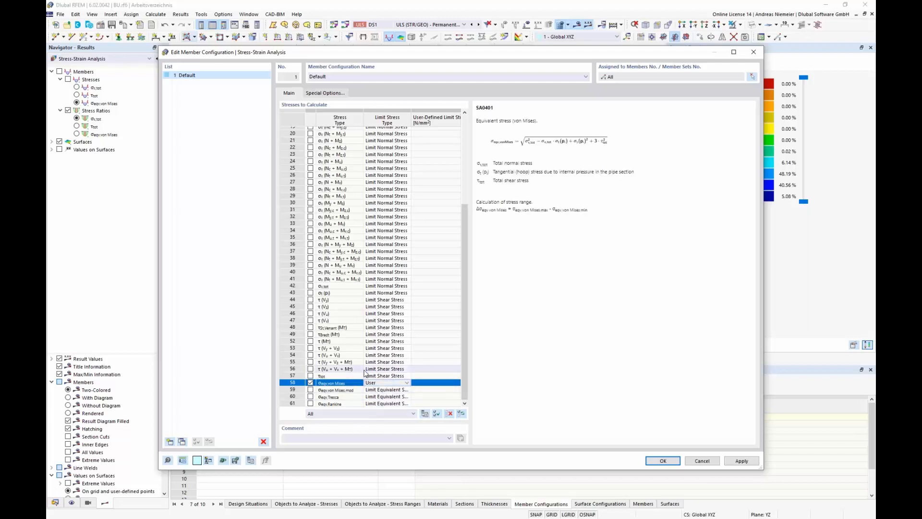
{"action": "left_click", "coordinate": [434, 382]}
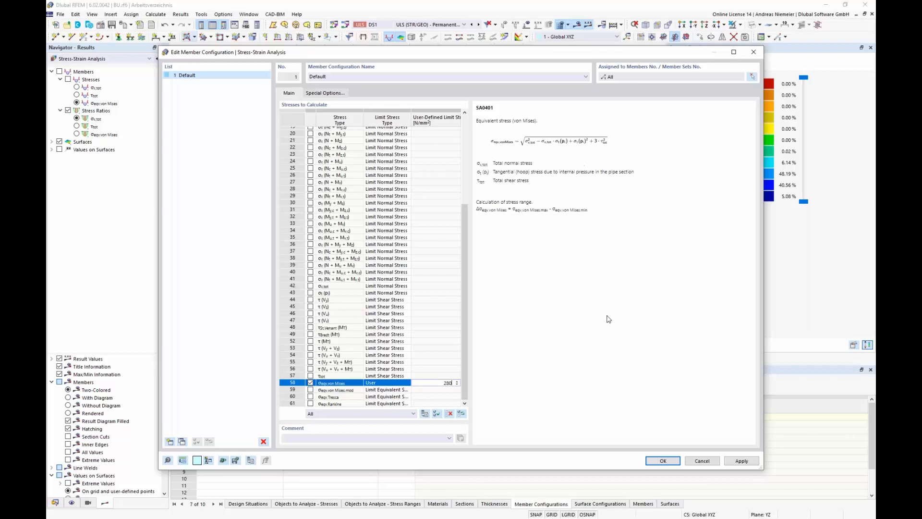
Step: Save the edited member configuration and accept deleting the existing Stress-Strain Analysis results
{"action": "left_click", "coordinate": [662, 462]}
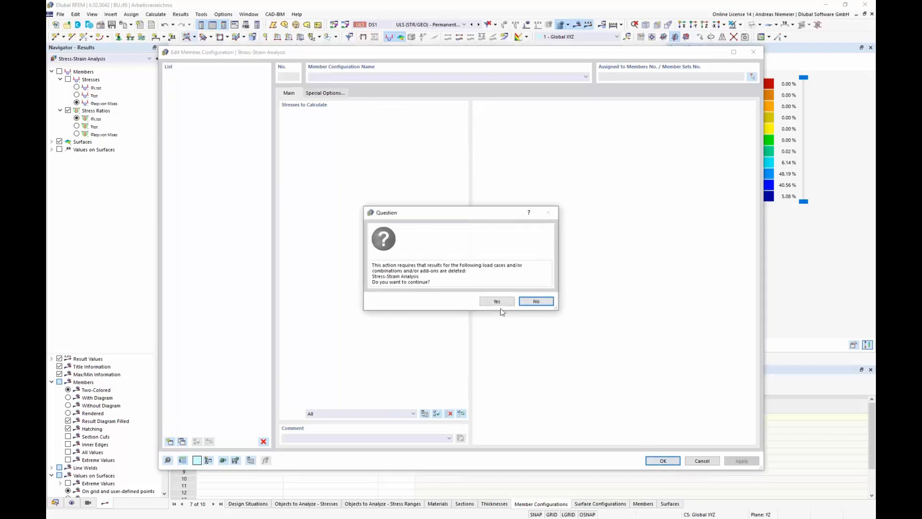
{"action": "left_click", "coordinate": [503, 302]}
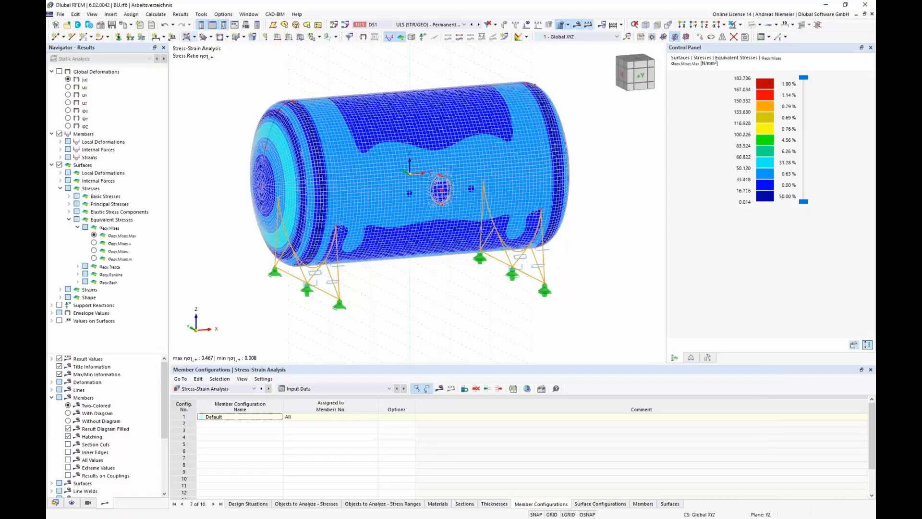
Step: In the Default surface configuration, deselect all stresses to calculate and activate only the maximum von Mises equivalent stress
{"action": "left_click", "coordinate": [600, 504]}
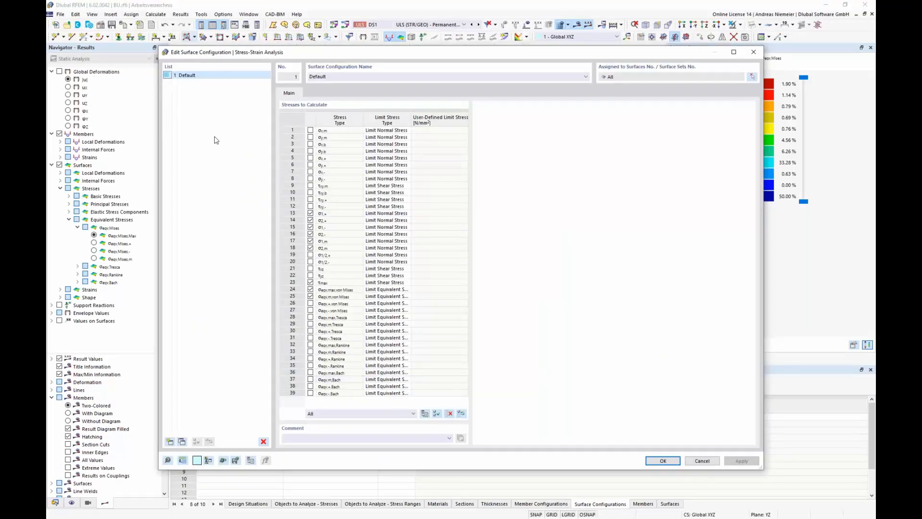
{"action": "left_click", "coordinate": [449, 413]}
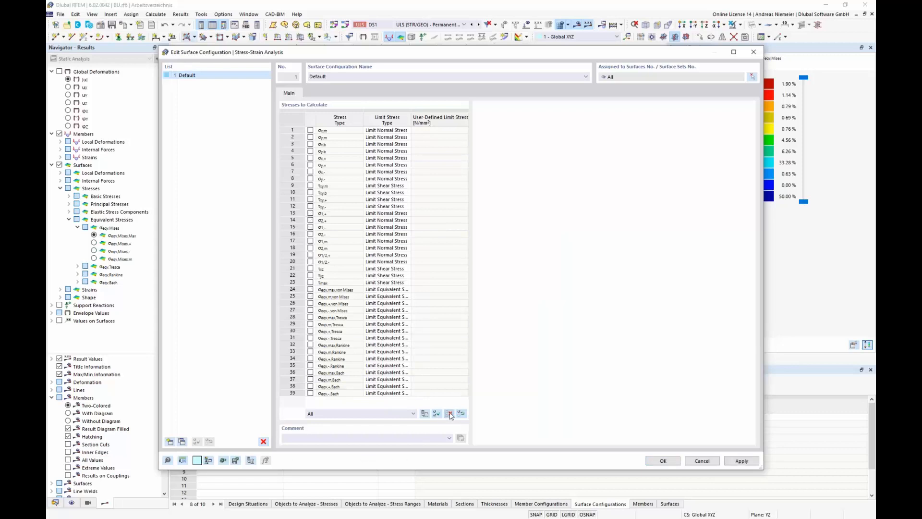
{"action": "left_click", "coordinate": [311, 289]}
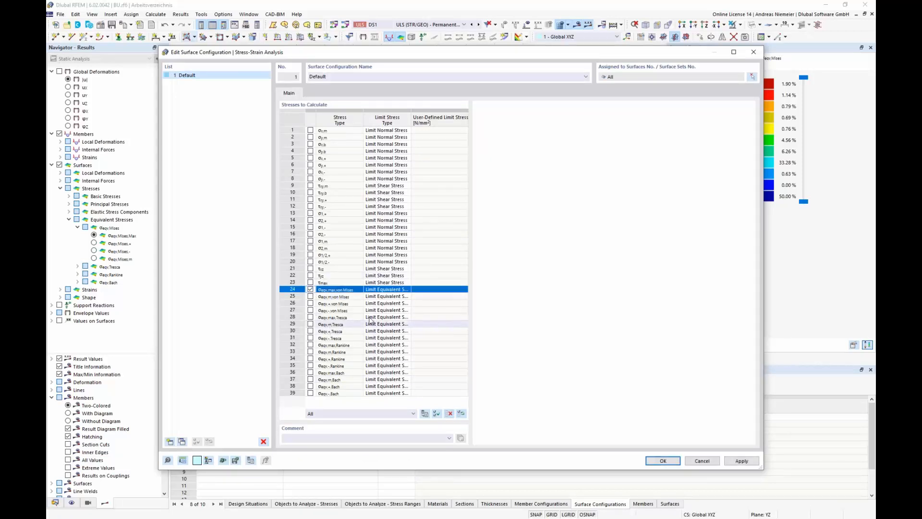
Step: Change the limit stress type of the surfaces' maximum von Mises stress to User with a limit of 280 N/mm², and save the configuration
{"action": "left_click", "coordinate": [406, 290]}
{"action": "left_click", "coordinate": [408, 290]}
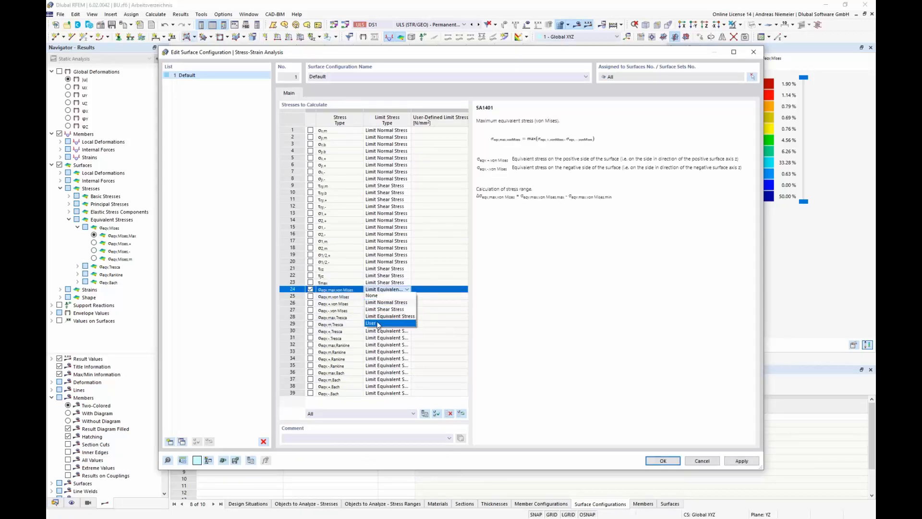
{"action": "left_click", "coordinate": [380, 323]}
{"action": "type", "text": "2"}
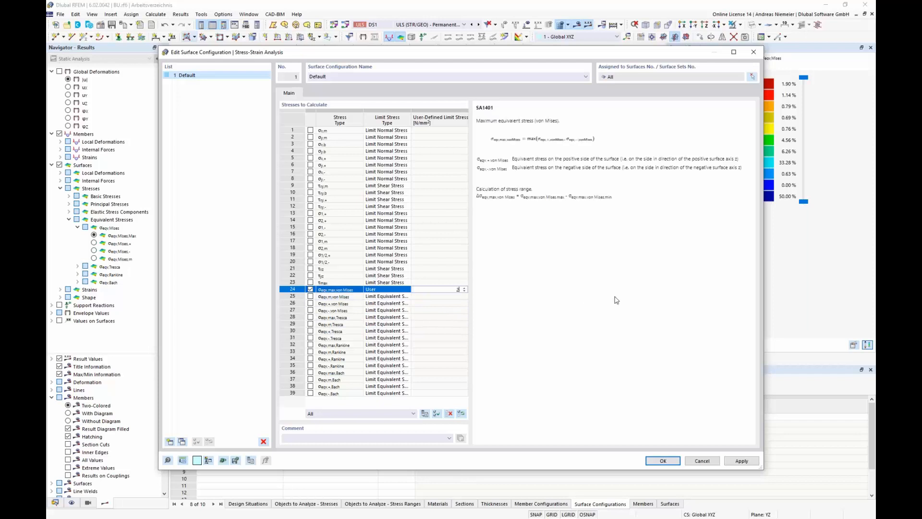
{"action": "type", "text": "80"}
{"action": "key", "text": "Return"}
{"action": "left_click", "coordinate": [663, 461]}
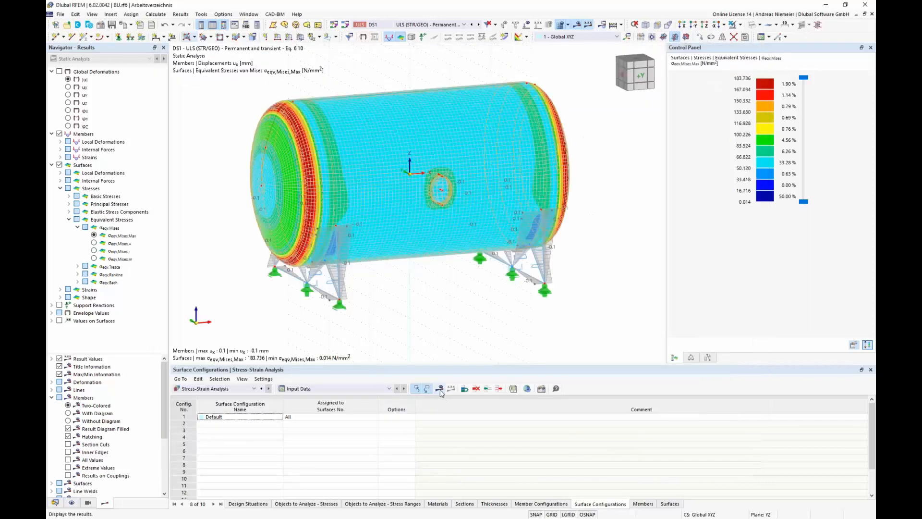
Step: Recalculate the stress-strain analysis to show its results and display the members' von Mises equivalent stresses
{"action": "left_click", "coordinate": [439, 388]}
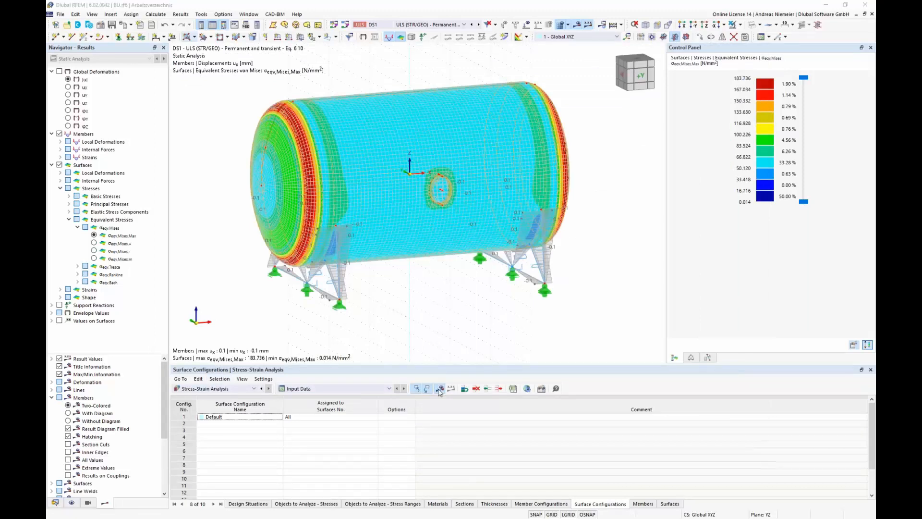
{"action": "left_click", "coordinate": [497, 302]}
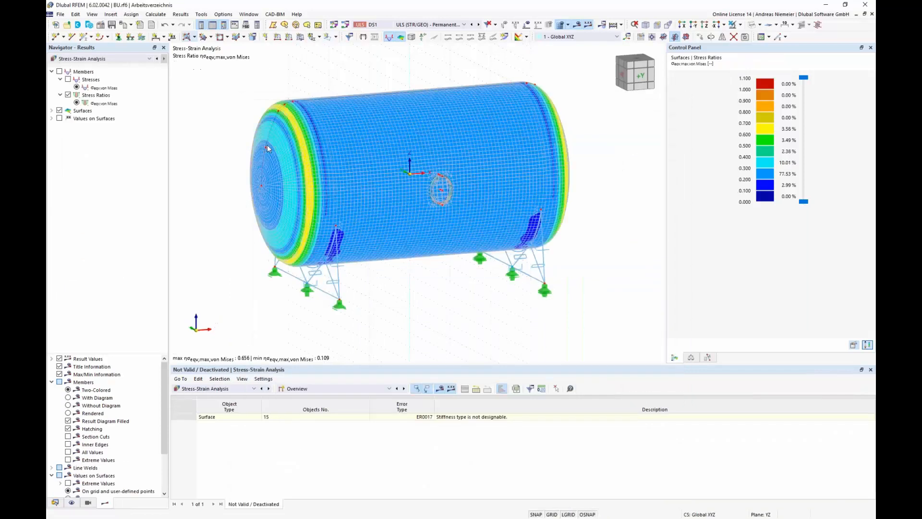
{"action": "middle_click_drag", "start_coordinate": [385, 277], "coordinate": [383, 281]}
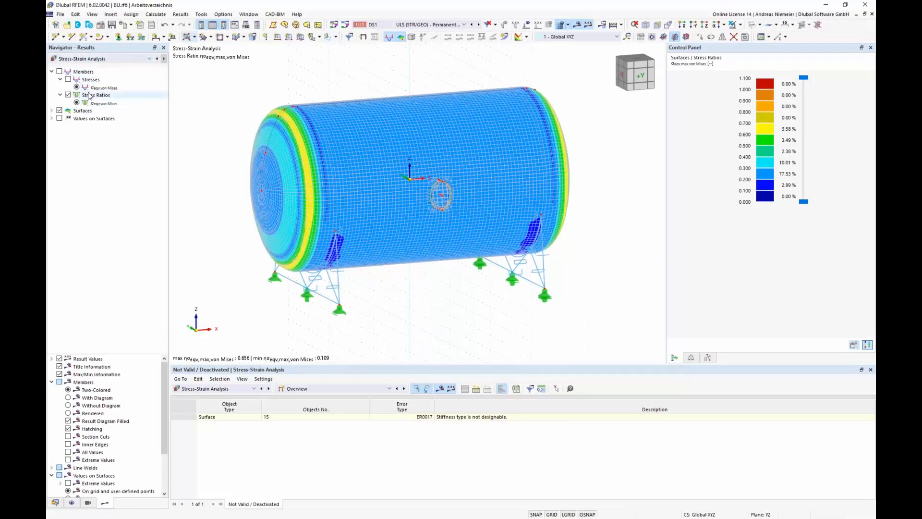
{"action": "left_click", "coordinate": [102, 88]}
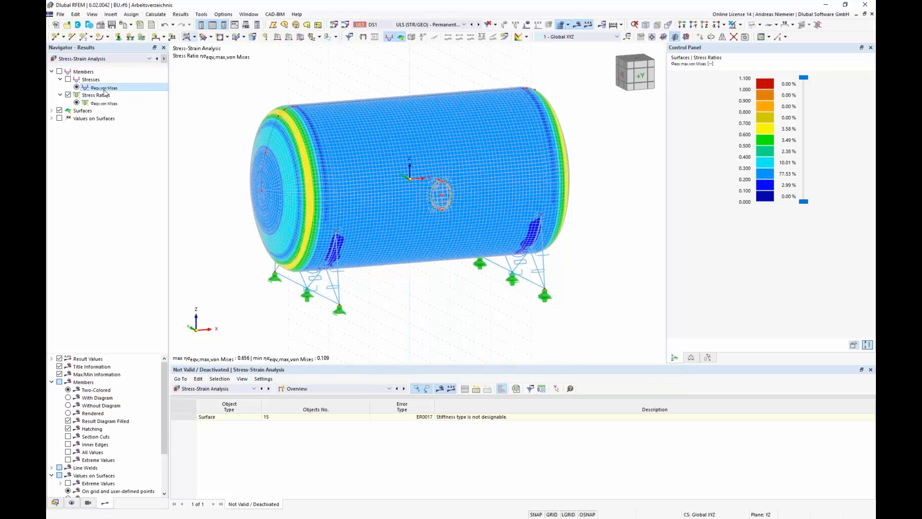
{"action": "left_click", "coordinate": [68, 79]}
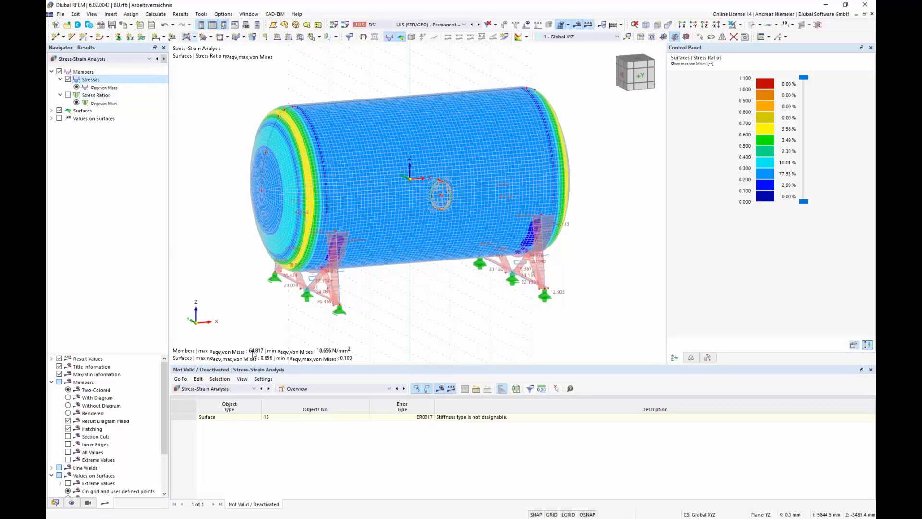
Step: Display the members' von Mises stress ratios instead of the stresses and expand the surface results for review
{"action": "left_click", "coordinate": [424, 25]}
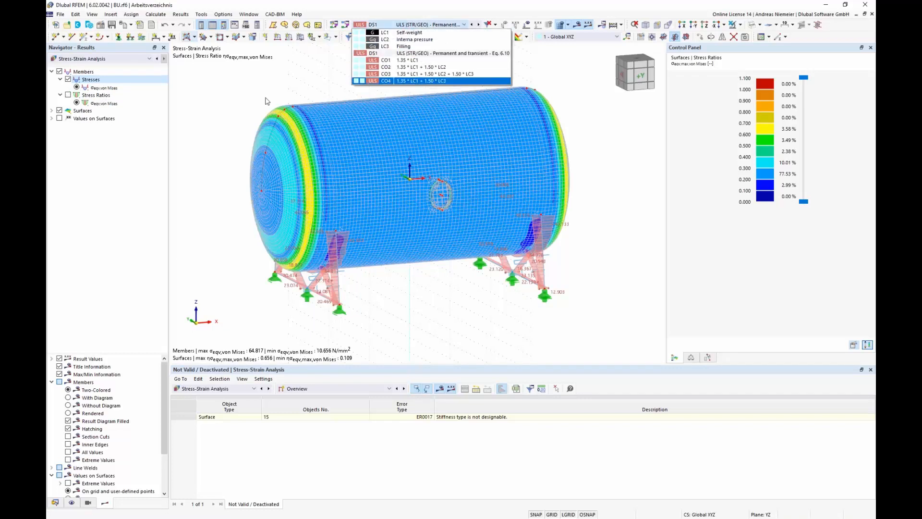
{"action": "left_click", "coordinate": [236, 98]}
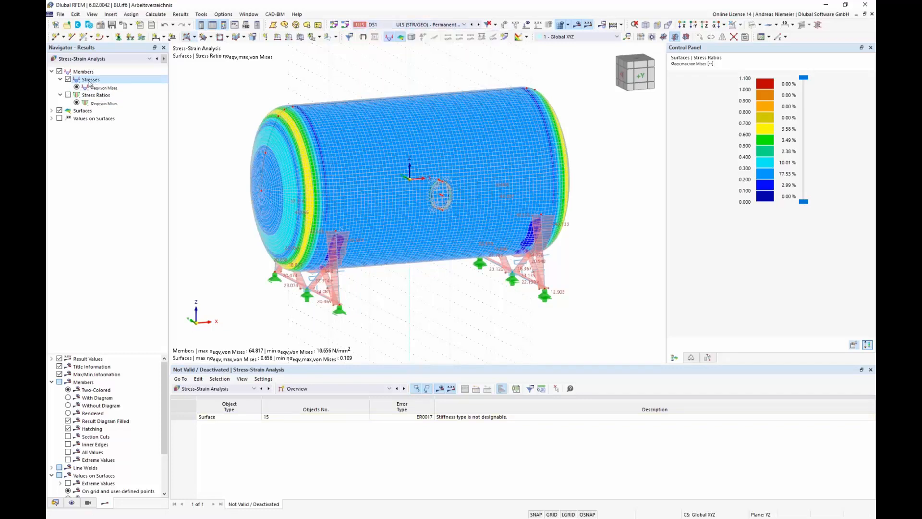
{"action": "left_click", "coordinate": [68, 95]}
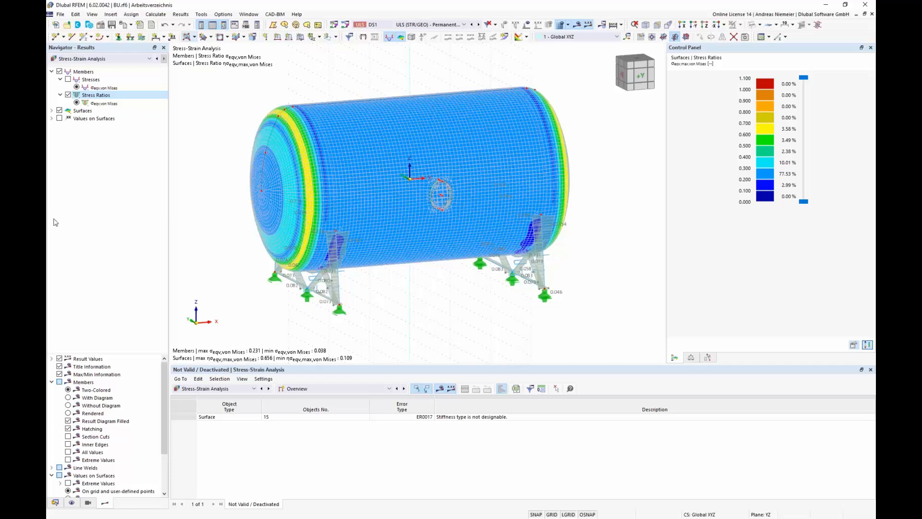
{"action": "left_click", "coordinate": [52, 110]}
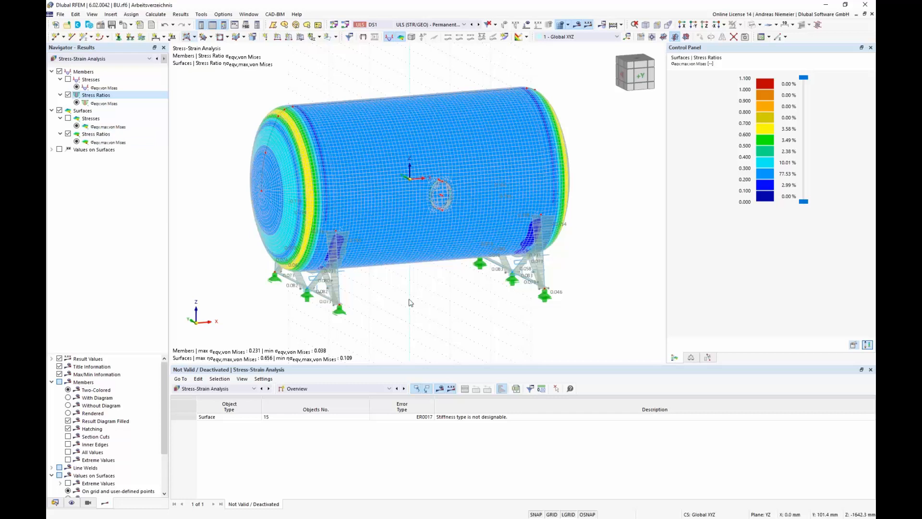
{"action": "middle_click_drag", "start_coordinate": [491, 280], "coordinate": [512, 291], "text": "ctrl"}
{"action": "scroll", "coordinate": [512, 291], "scroll_direction": "up", "scroll_amount": 1}
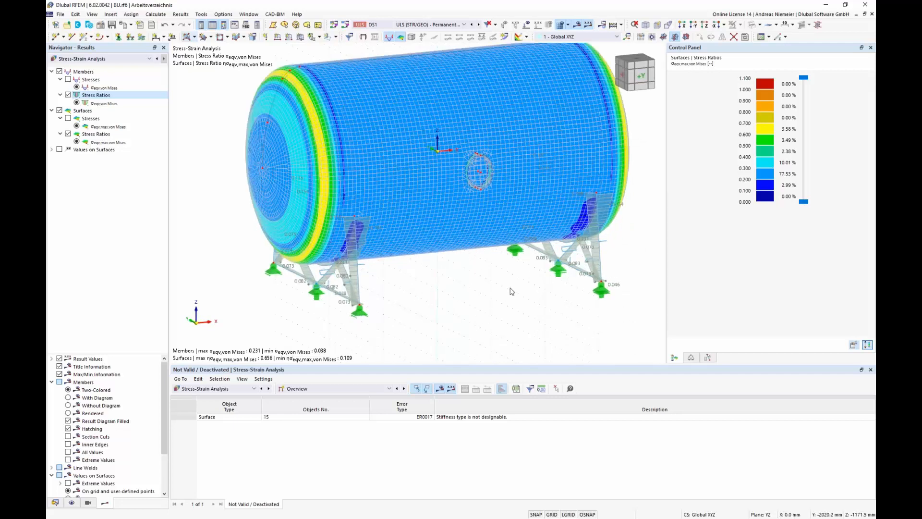
Step: Open the Stress-Strain Analysis input data and review which surfaces are included in the objects to analyze for stresses
{"action": "left_click", "coordinate": [311, 392]}
{"action": "left_click", "coordinate": [308, 406]}
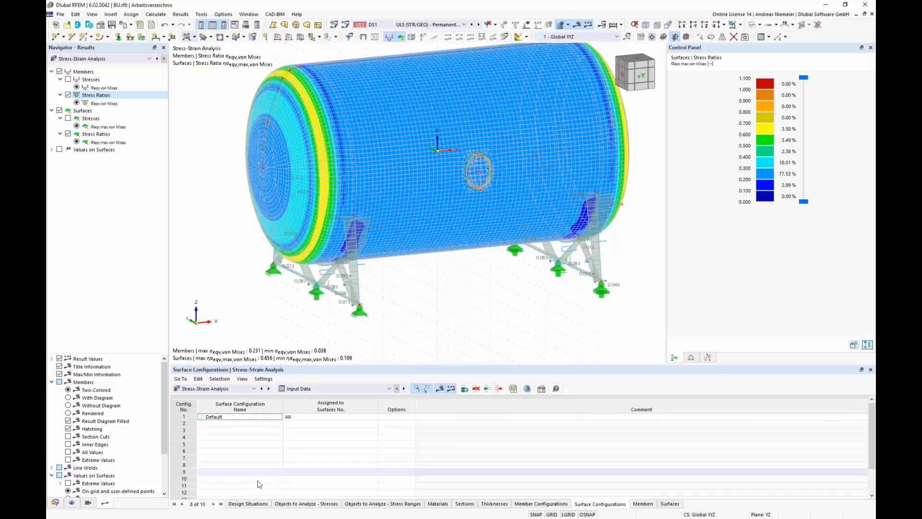
{"action": "left_click", "coordinate": [290, 506]}
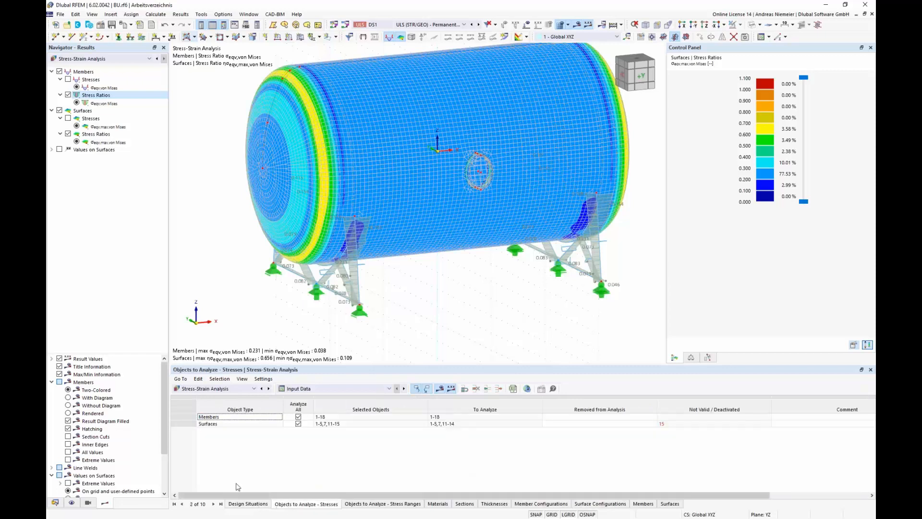
{"action": "left_click", "coordinate": [208, 424]}
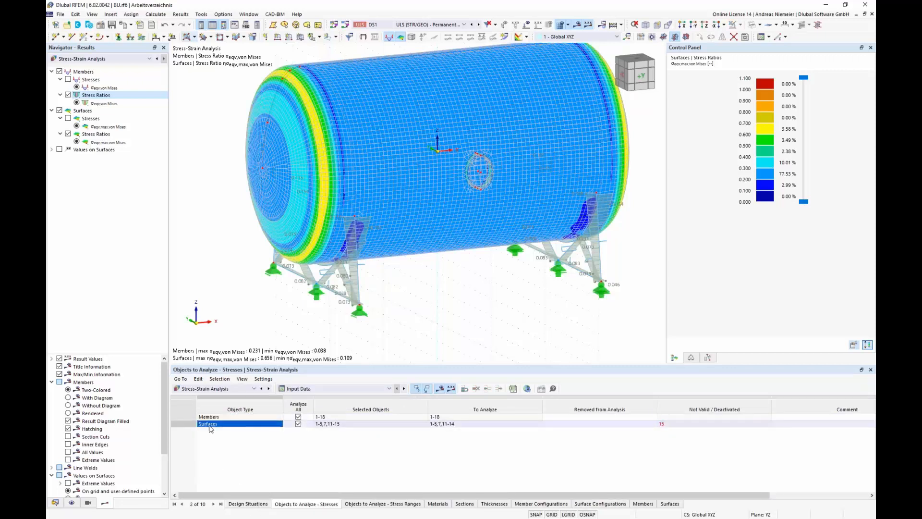
{"action": "left_click", "coordinate": [218, 445]}
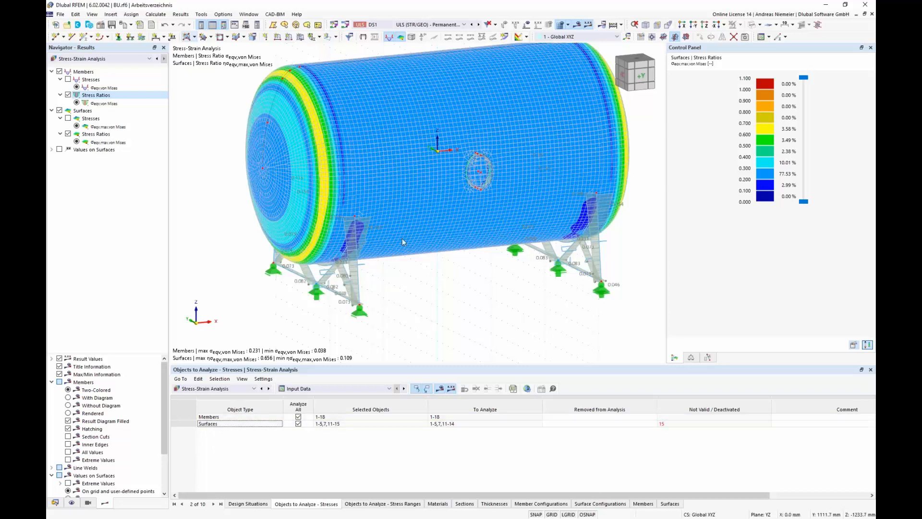
{"action": "scroll", "coordinate": [402, 239], "scroll_direction": "down", "scroll_amount": 4}
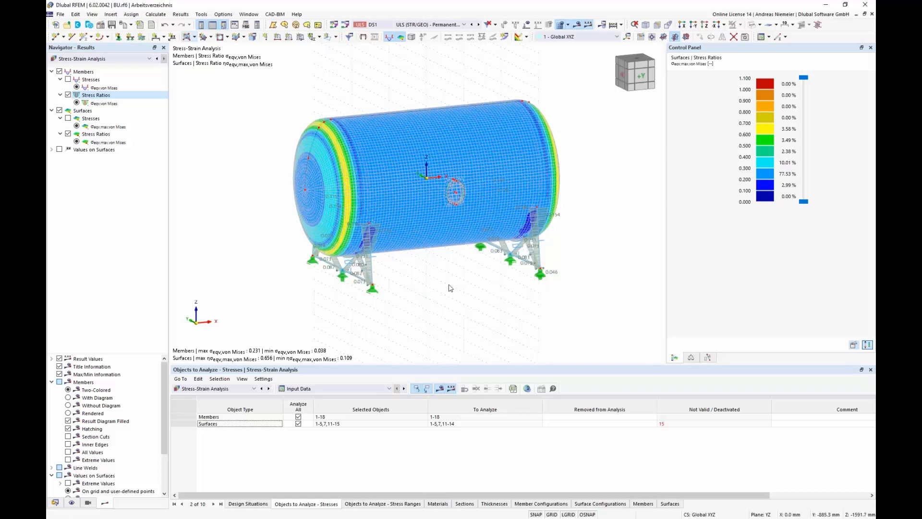
Step: Find Line Welded Joints among the model data's types for lines and start a new line welded joint
{"action": "left_click", "coordinate": [55, 503]}
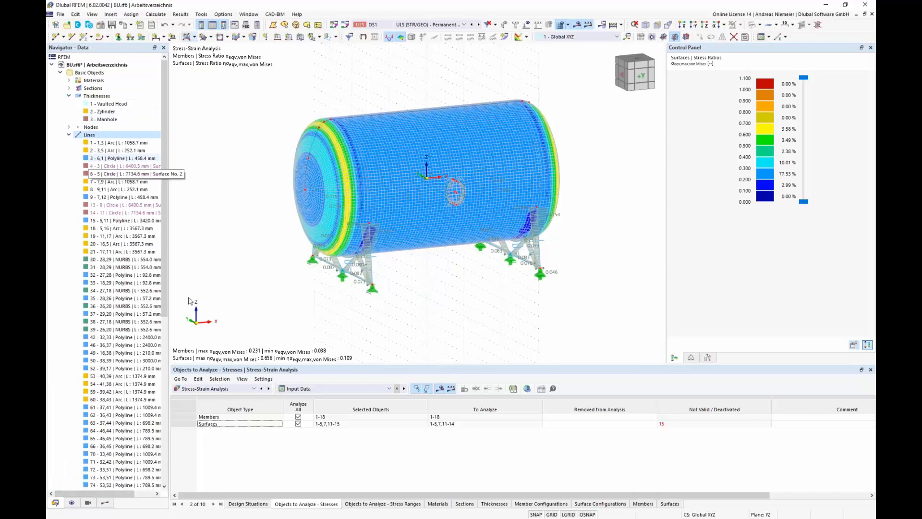
{"action": "left_click", "coordinate": [70, 96]}
{"action": "left_click", "coordinate": [69, 111]}
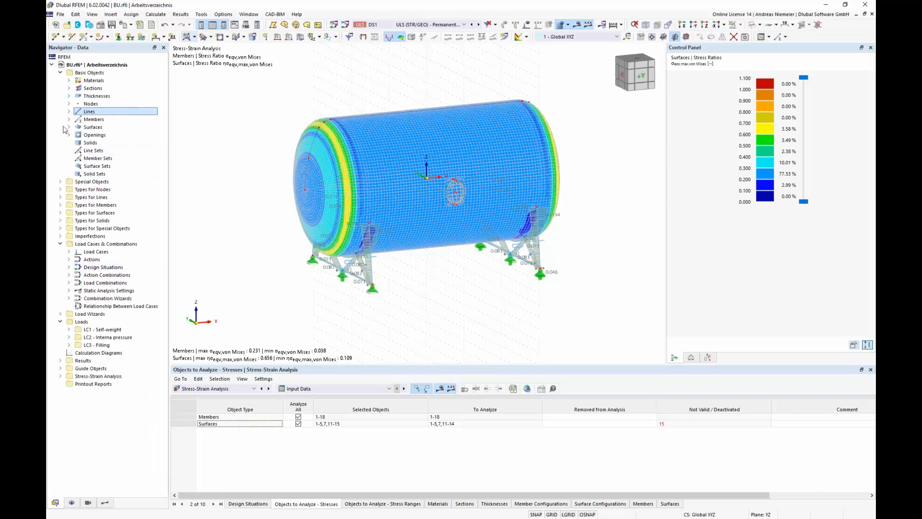
{"action": "left_click", "coordinate": [61, 72]}
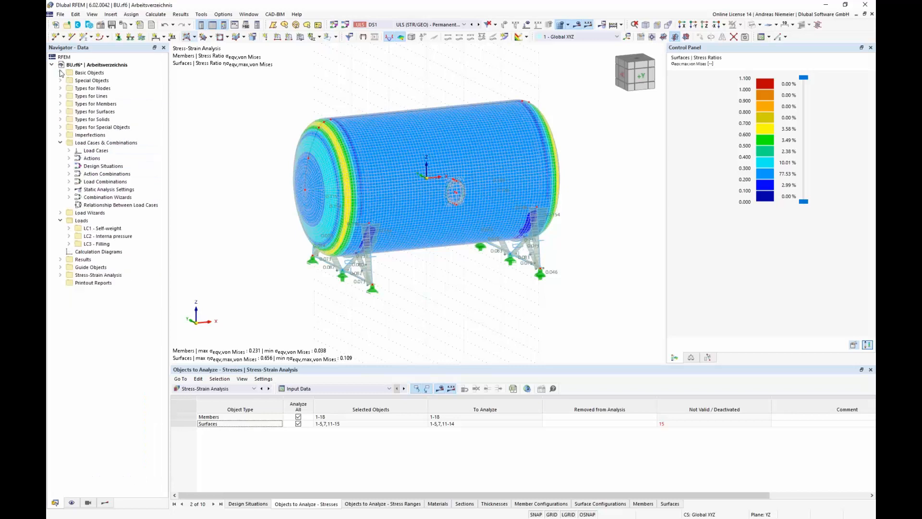
{"action": "left_click", "coordinate": [61, 97]}
{"action": "left_click", "coordinate": [104, 127]}
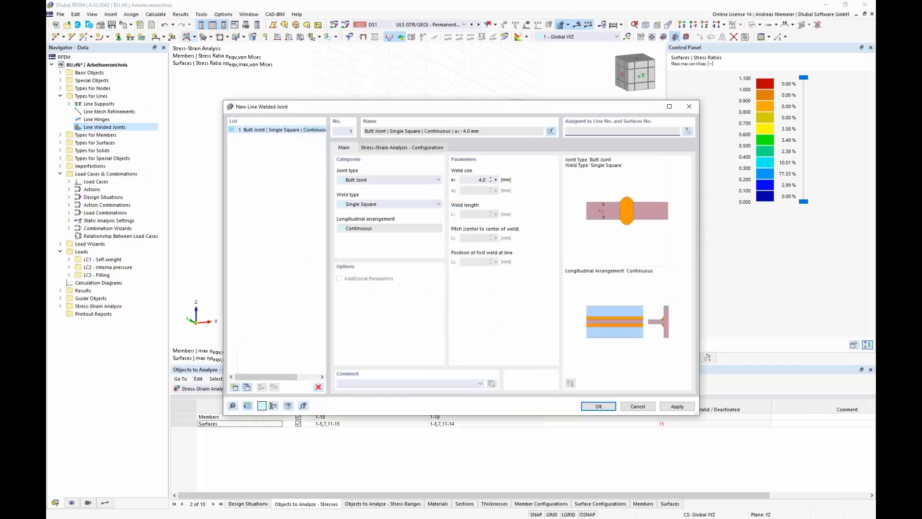
Step: Look through the available joint types, keep Butt Joint with a Single Square weld, and set the weld size to 26 mm
{"action": "left_click", "coordinate": [435, 181]}
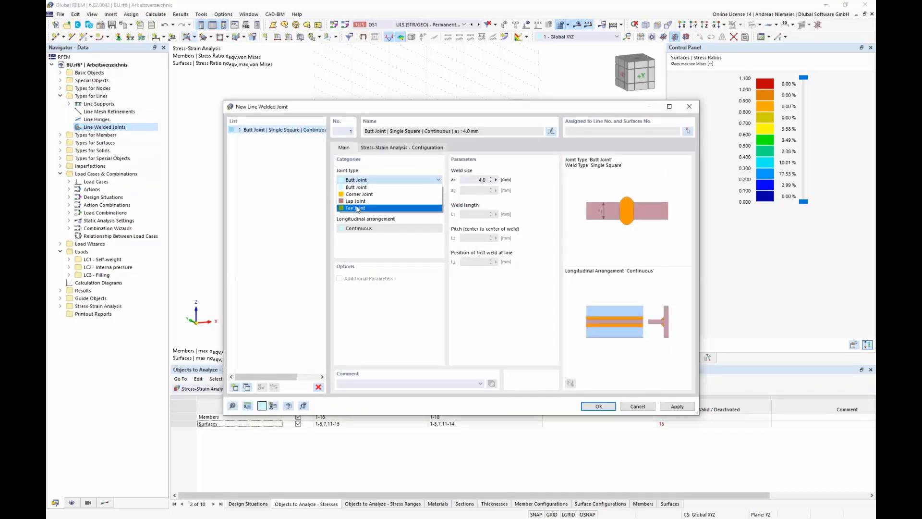
{"action": "left_click", "coordinate": [357, 195]}
{"action": "key", "text": "Down"}
{"action": "key", "text": "Down"}
{"action": "key", "text": "Up"}
{"action": "key", "text": "Up"}
{"action": "key", "text": "Up"}
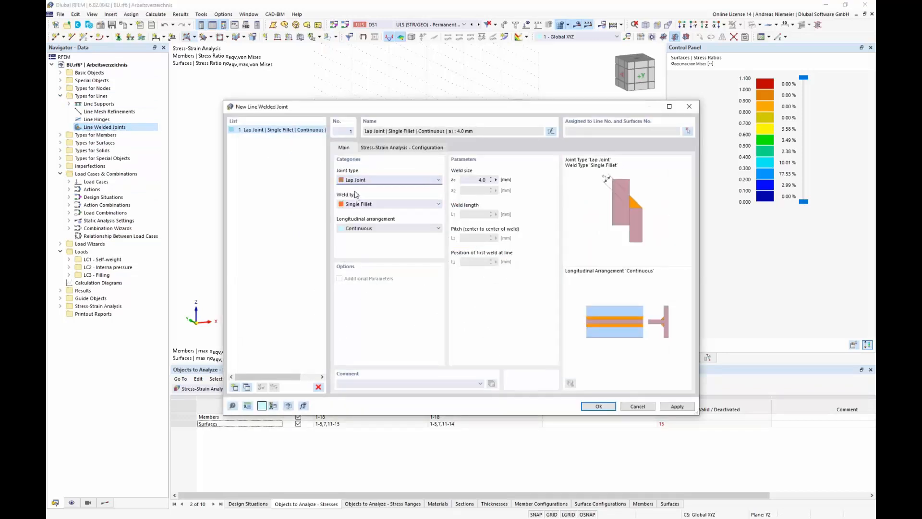
{"action": "left_click", "coordinate": [478, 179]}
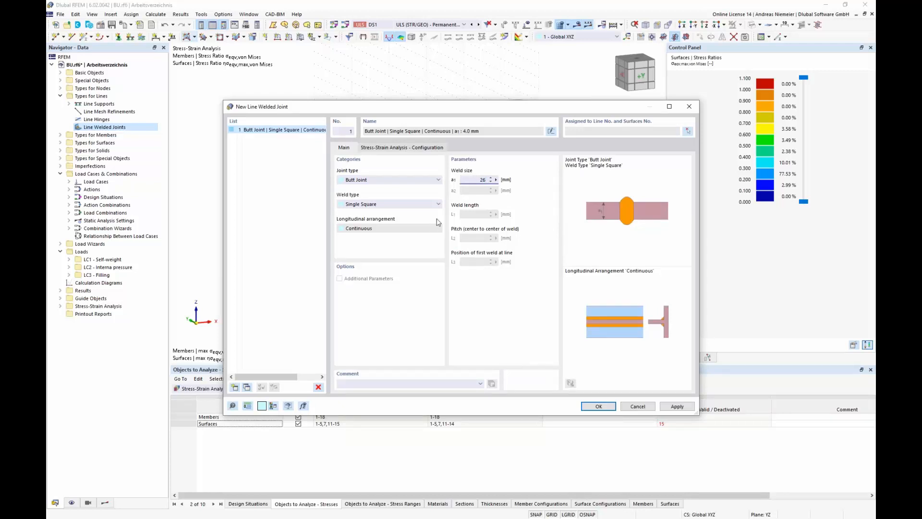
Step: Edit the welded joint's Default stress-strain configuration, deselecting σw, τw, the perpendicular normal and shear stresses at +45° and -45°, and the parallel shear stress
{"action": "left_click", "coordinate": [416, 148]}
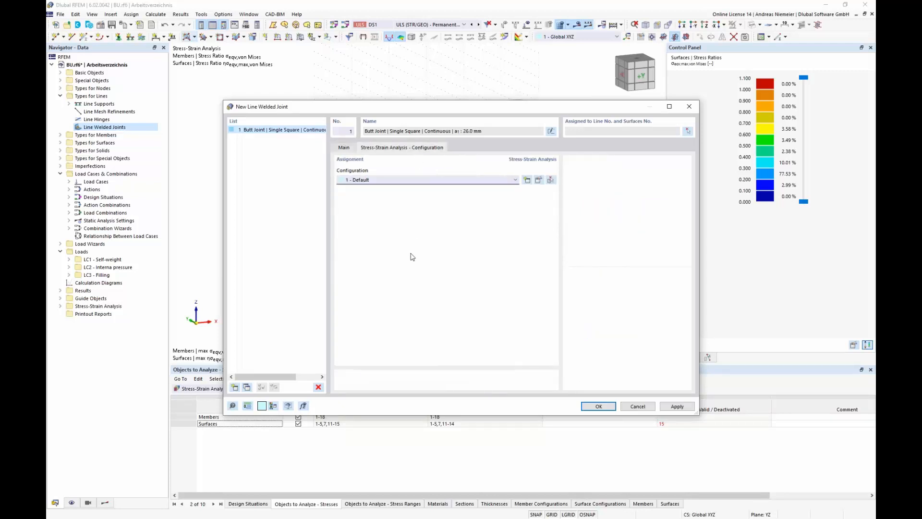
{"action": "left_click", "coordinate": [538, 181]}
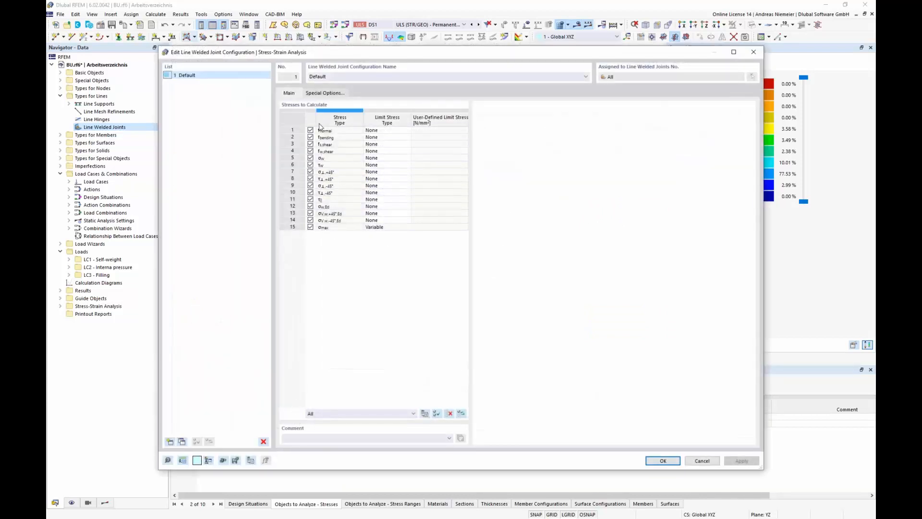
{"action": "left_click", "coordinate": [310, 158]}
{"action": "left_click", "coordinate": [310, 164]}
{"action": "left_click", "coordinate": [310, 171]}
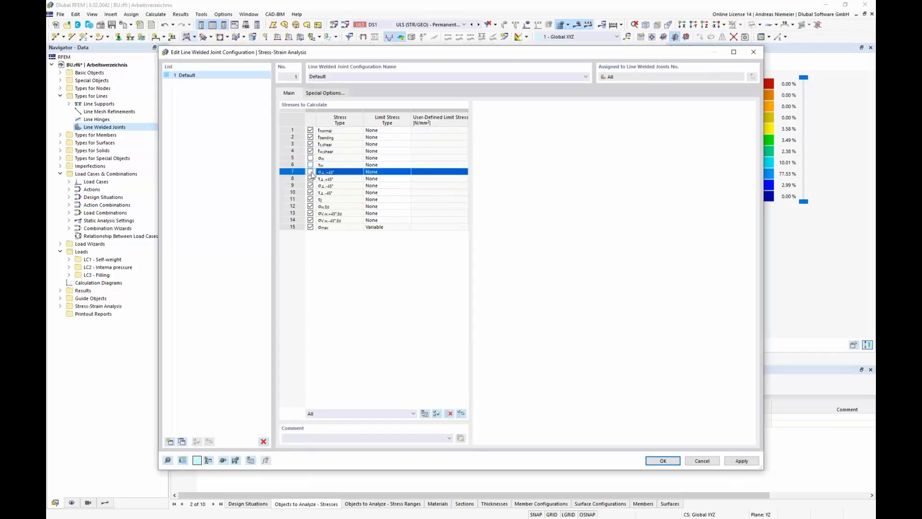
{"action": "left_click", "coordinate": [310, 178]}
{"action": "left_click", "coordinate": [311, 185]}
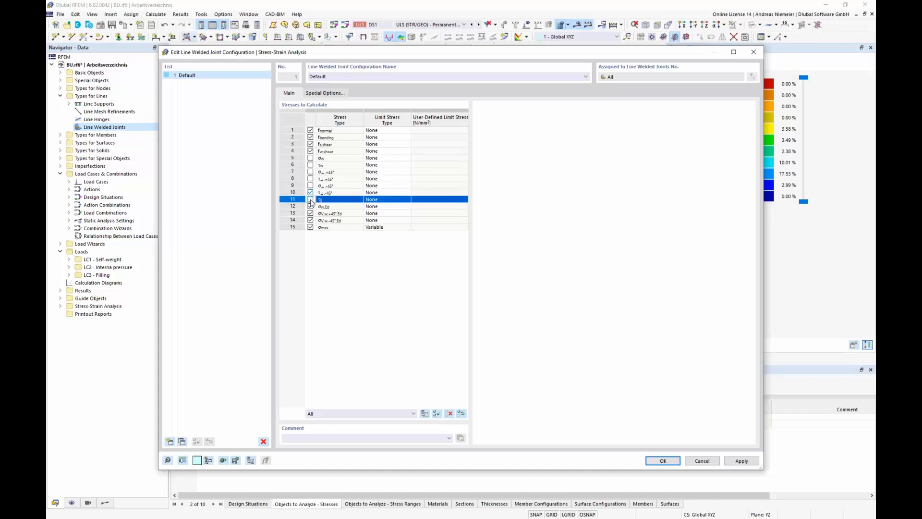
{"action": "left_click", "coordinate": [310, 192]}
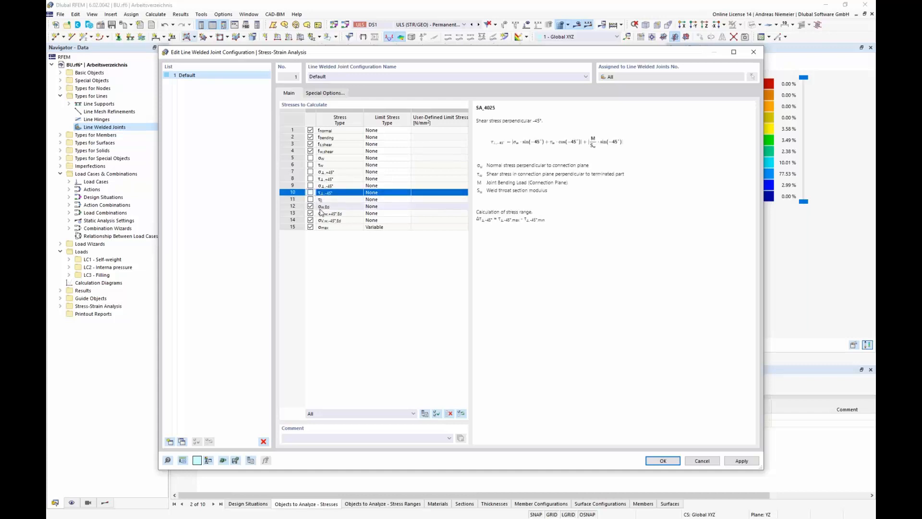
Step: Deselect the equivalent weld stresses at +45° and -45°, and give σw,Ed a user-defined limit stress of 280 N/mm²
{"action": "left_click", "coordinate": [310, 213]}
{"action": "left_click", "coordinate": [311, 220]}
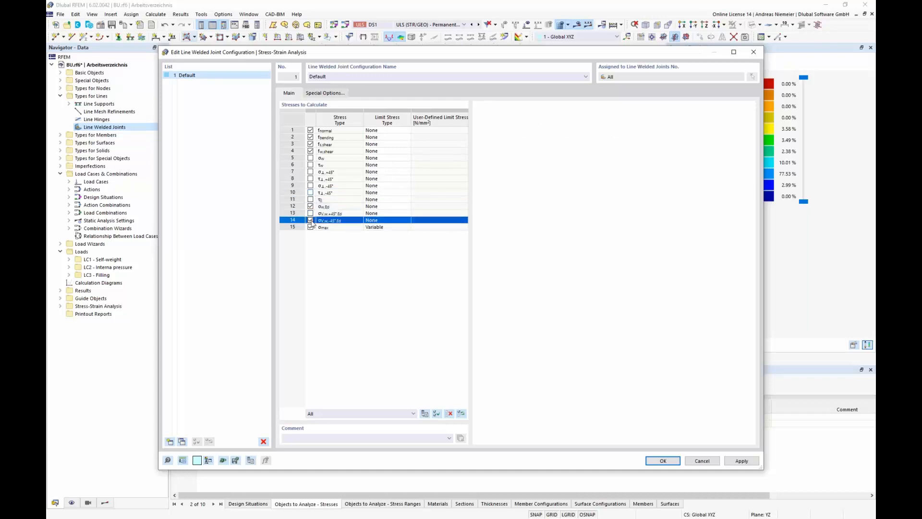
{"action": "left_click", "coordinate": [377, 206]}
{"action": "left_click", "coordinate": [385, 206]}
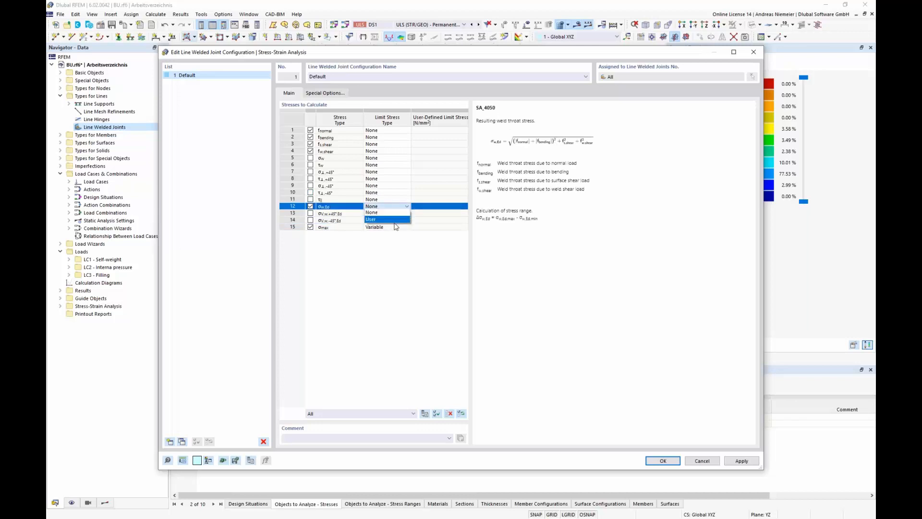
{"action": "left_click", "coordinate": [389, 219]}
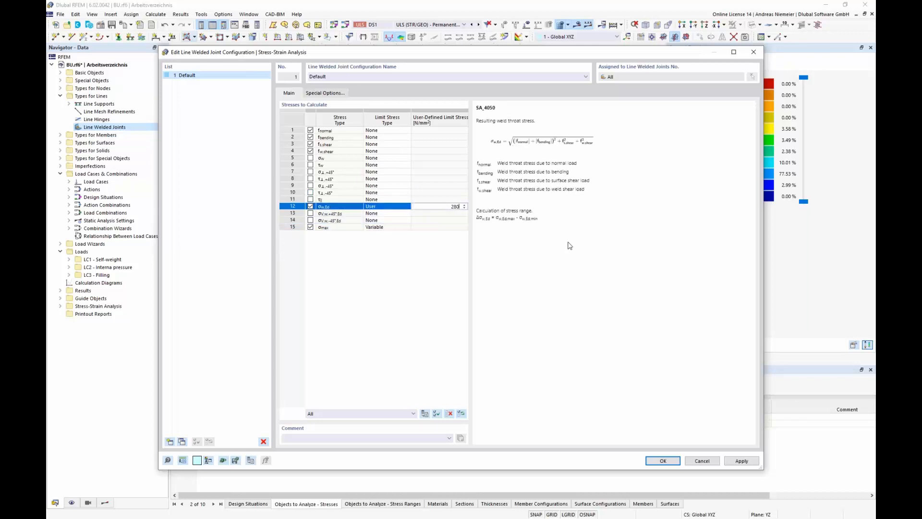
{"action": "left_click", "coordinate": [385, 315]}
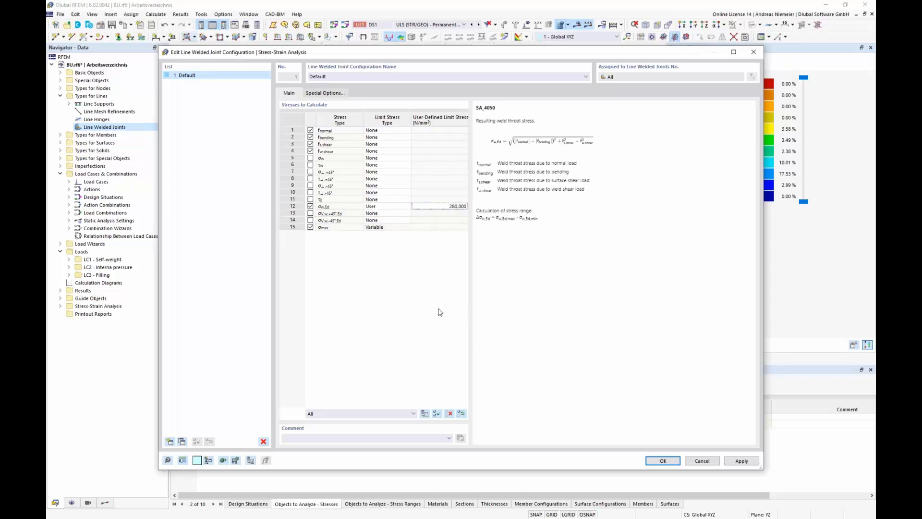
Step: Set all four joint load smoothings to None, fillet weld stress distribution to Simplified, consider weld eccentricity e, and accept the configuration
{"action": "left_click", "coordinate": [330, 93]}
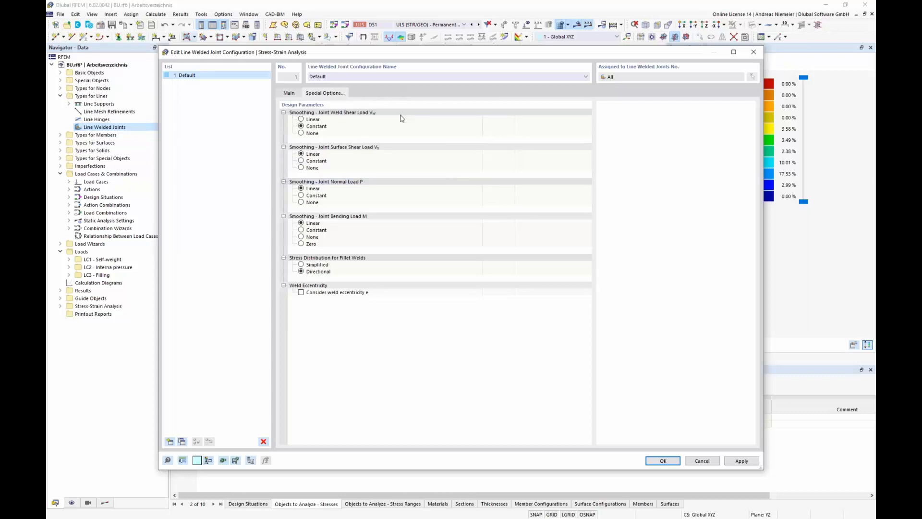
{"action": "left_click", "coordinate": [301, 133]}
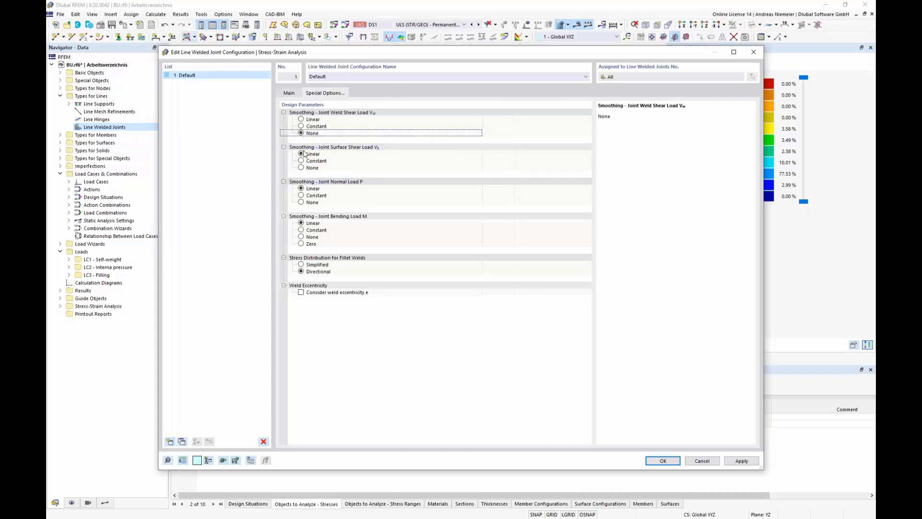
{"action": "left_click", "coordinate": [301, 168]}
{"action": "left_click", "coordinate": [301, 203]}
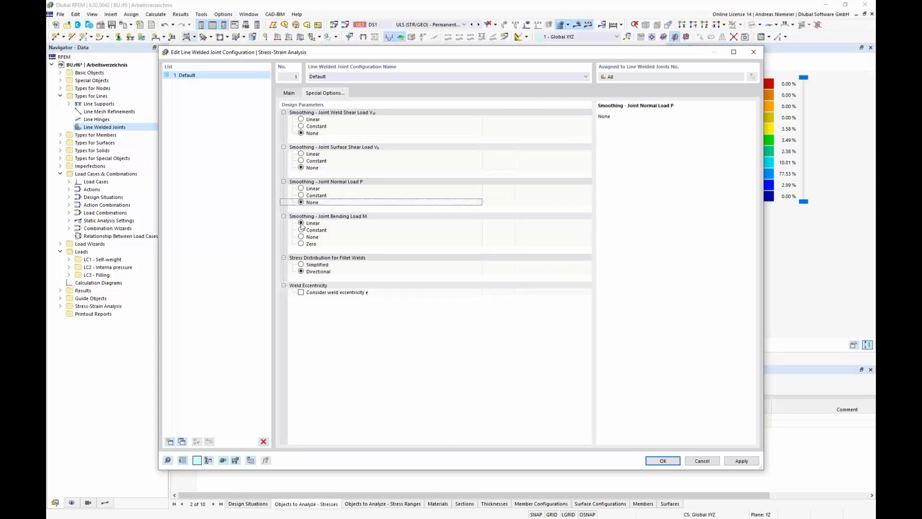
{"action": "left_click", "coordinate": [301, 237]}
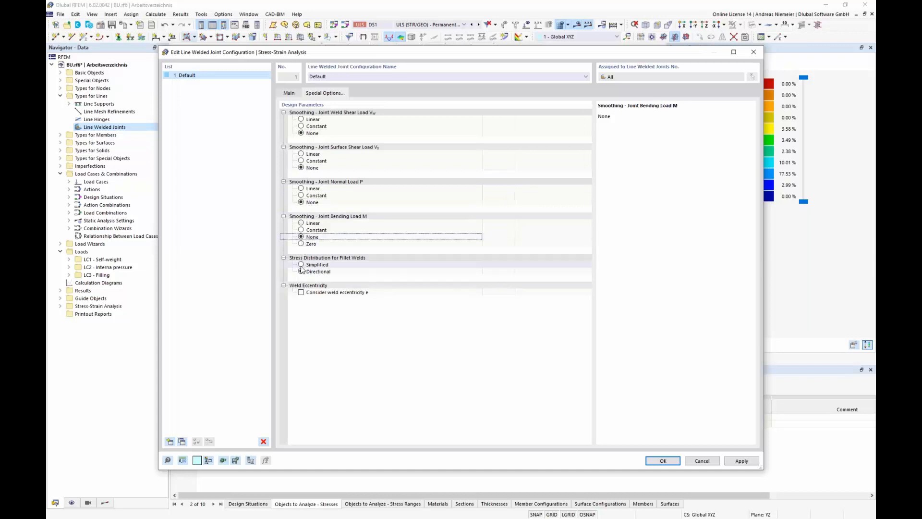
{"action": "left_click", "coordinate": [301, 265]}
{"action": "left_click", "coordinate": [301, 292]}
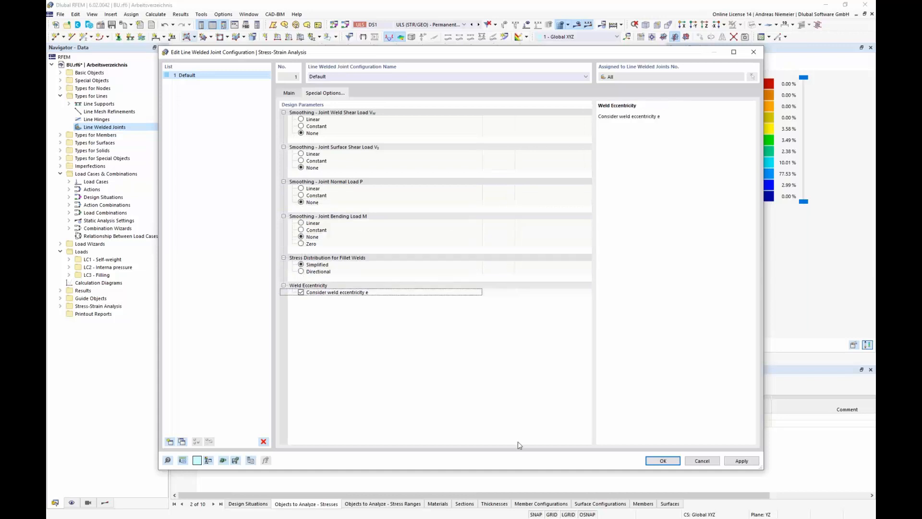
{"action": "left_click", "coordinate": [658, 460]}
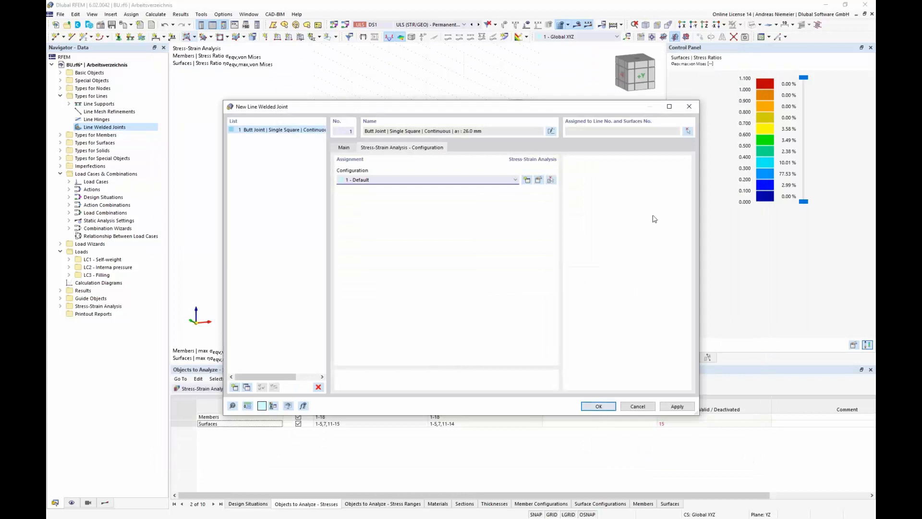
Step: Start assigning the welded joint to lines and surfaces in the model, try line 15, and clear that selection
{"action": "left_click", "coordinate": [687, 132]}
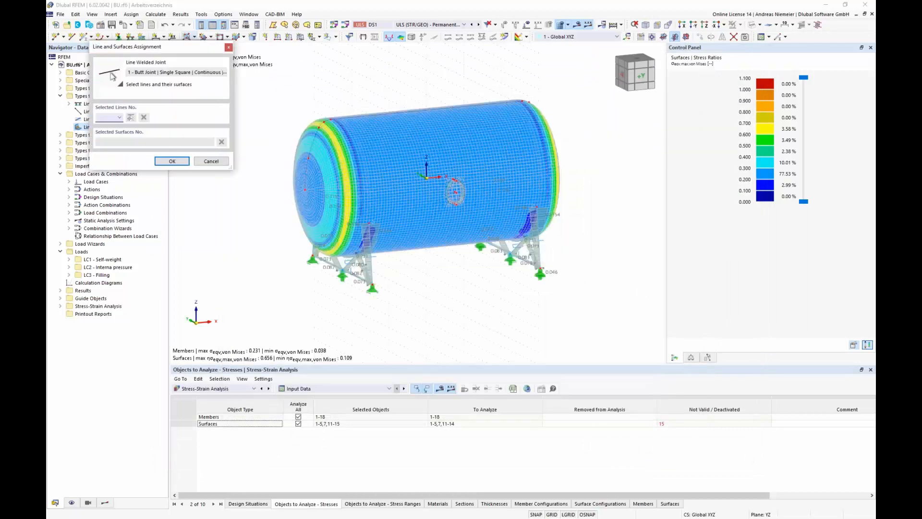
{"action": "scroll", "coordinate": [356, 114], "scroll_direction": "up", "scroll_amount": 3}
{"action": "left_click", "coordinate": [357, 114]}
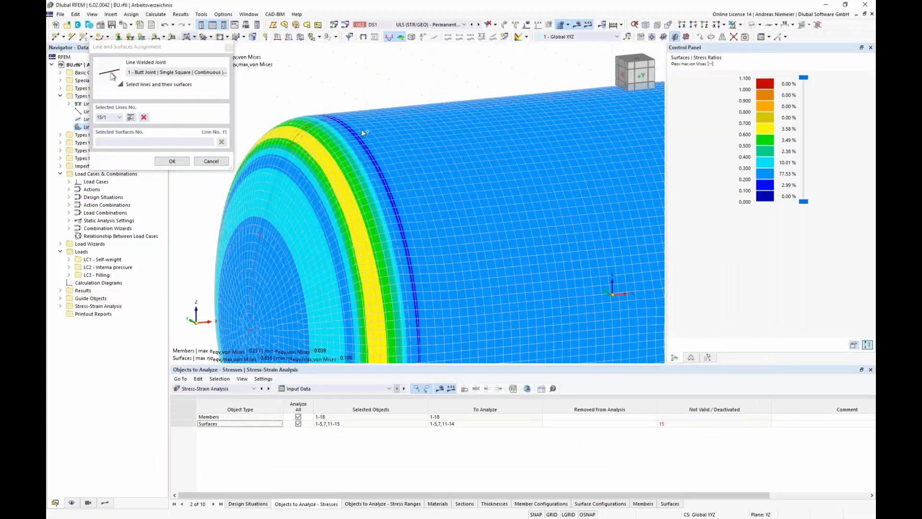
{"action": "scroll", "coordinate": [361, 129], "scroll_direction": "up", "scroll_amount": 3}
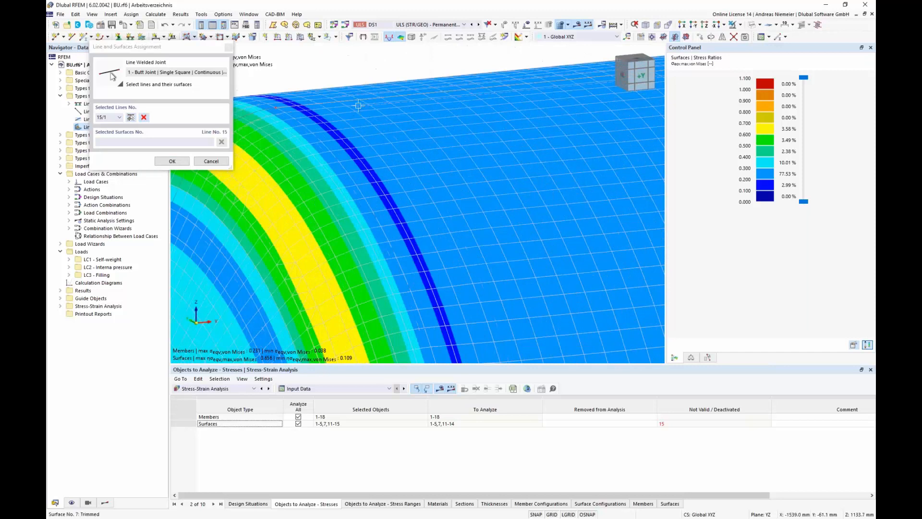
{"action": "left_click", "coordinate": [358, 106]}
{"action": "left_click", "coordinate": [351, 95]}
{"action": "left_click", "coordinate": [131, 118]}
{"action": "scroll", "coordinate": [354, 115], "scroll_direction": "down", "scroll_amount": 10}
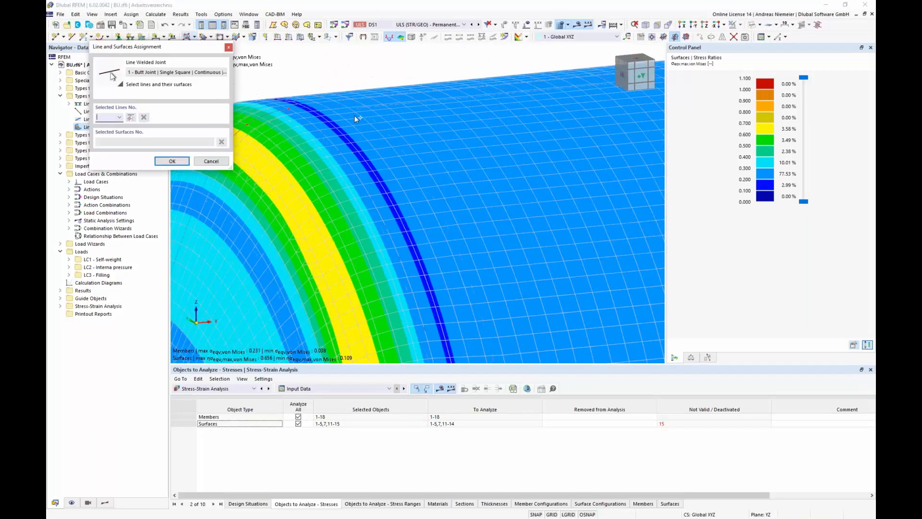
Step: Assign the welded joint to line 50 and surface 7 on the vessel's shell, and save it, allowing the existing Stress-Strain Analysis results to be deleted
{"action": "middle_click_drag", "start_coordinate": [454, 254], "coordinate": [439, 252], "text": "ctrl"}
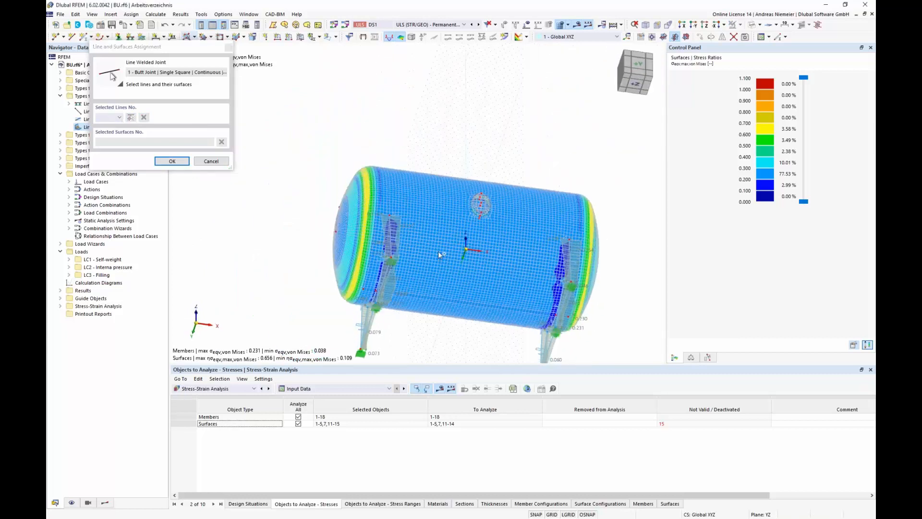
{"action": "scroll", "coordinate": [439, 306], "scroll_direction": "up", "scroll_amount": 6}
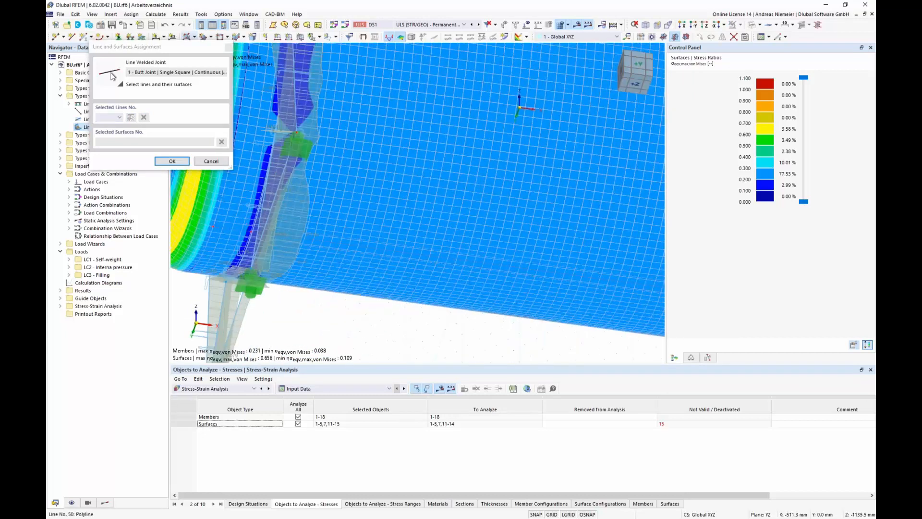
{"action": "left_click", "coordinate": [432, 253]}
{"action": "left_click", "coordinate": [433, 253]}
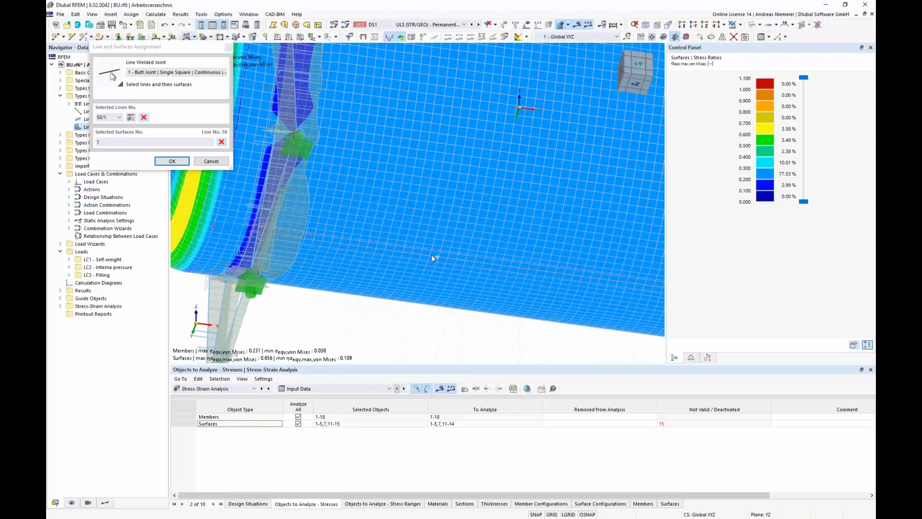
{"action": "left_click", "coordinate": [432, 255]}
{"action": "left_click", "coordinate": [172, 161]}
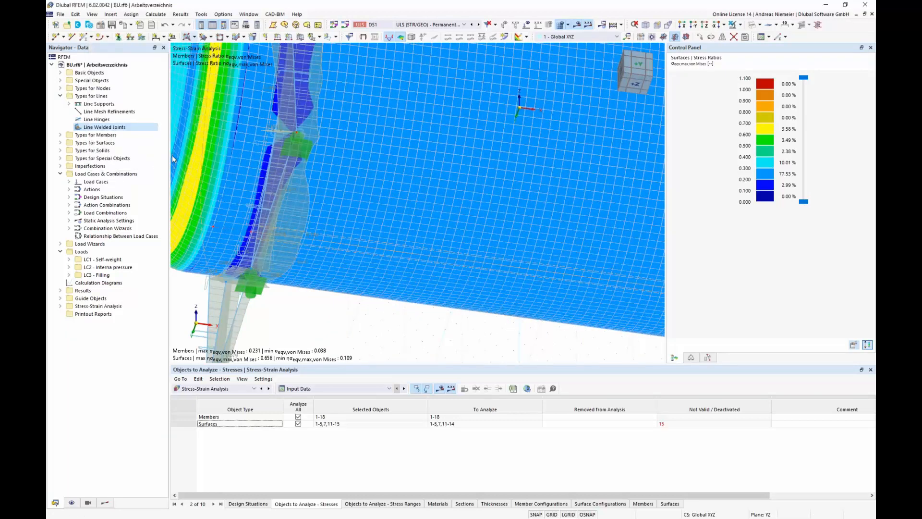
{"action": "left_click", "coordinate": [598, 406]}
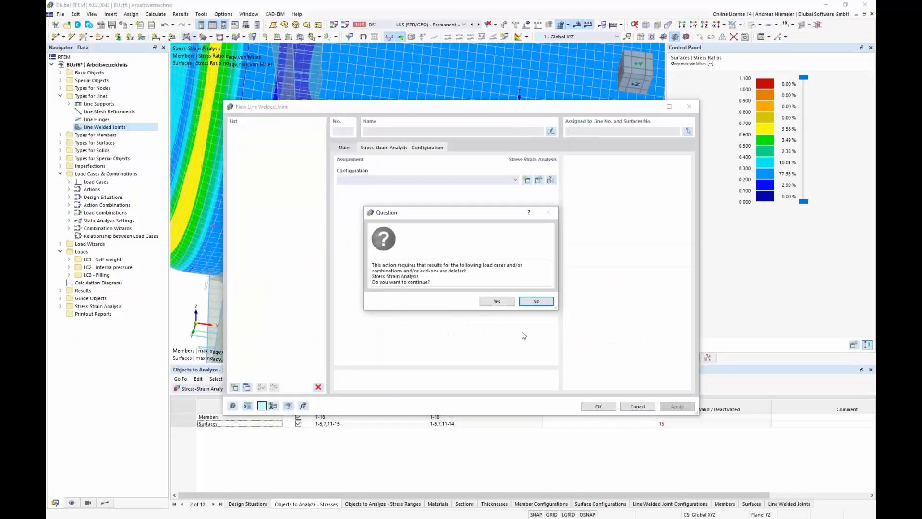
{"action": "left_click", "coordinate": [497, 302]}
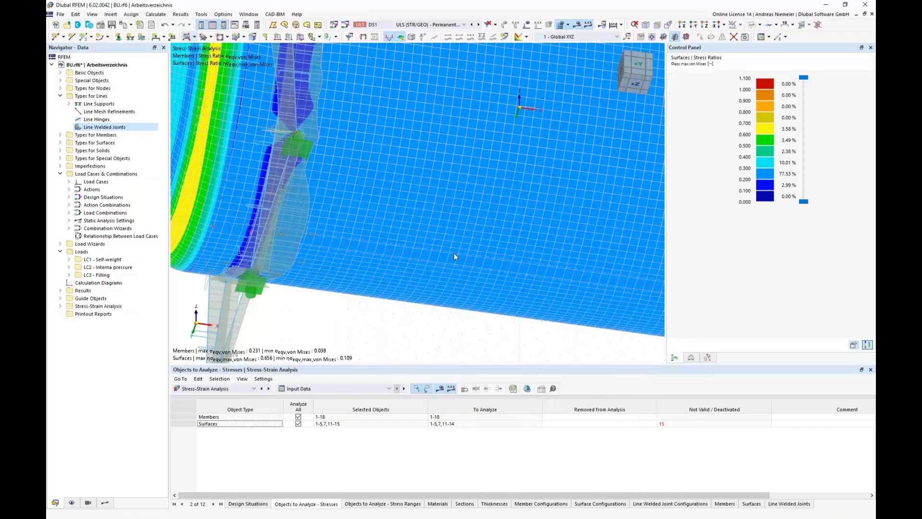
Step: Check the line welded joint among the objects to analyze and recalculate the Stress-Strain Analysis to display its results
{"action": "scroll", "coordinate": [454, 253], "scroll_direction": "down", "scroll_amount": 6}
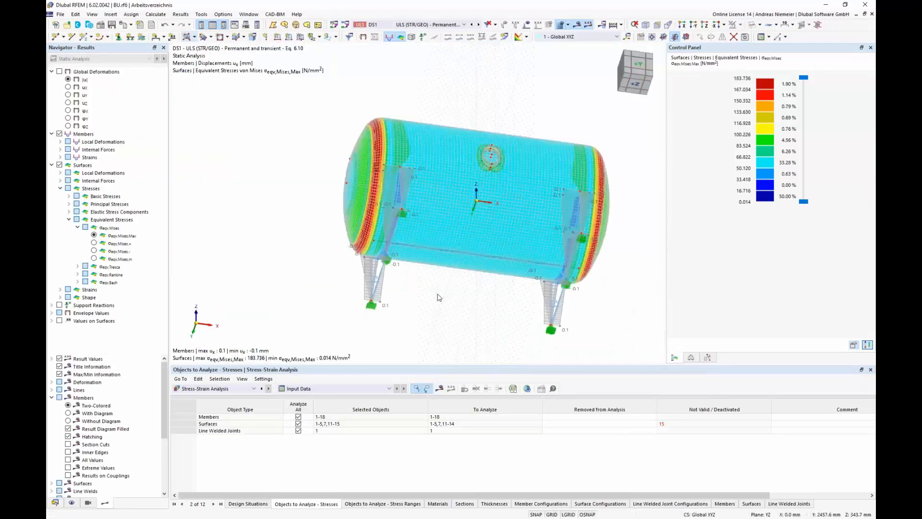
{"action": "left_click", "coordinate": [219, 425]}
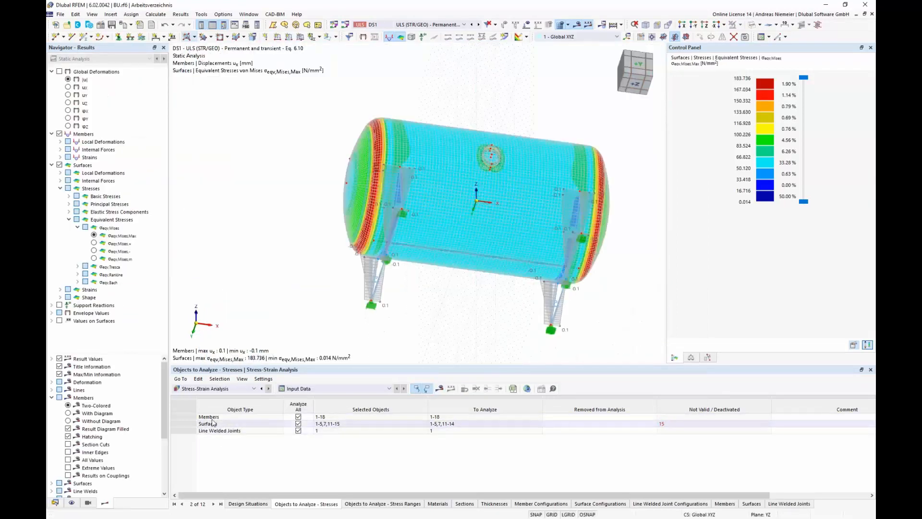
{"action": "left_click", "coordinate": [225, 431]}
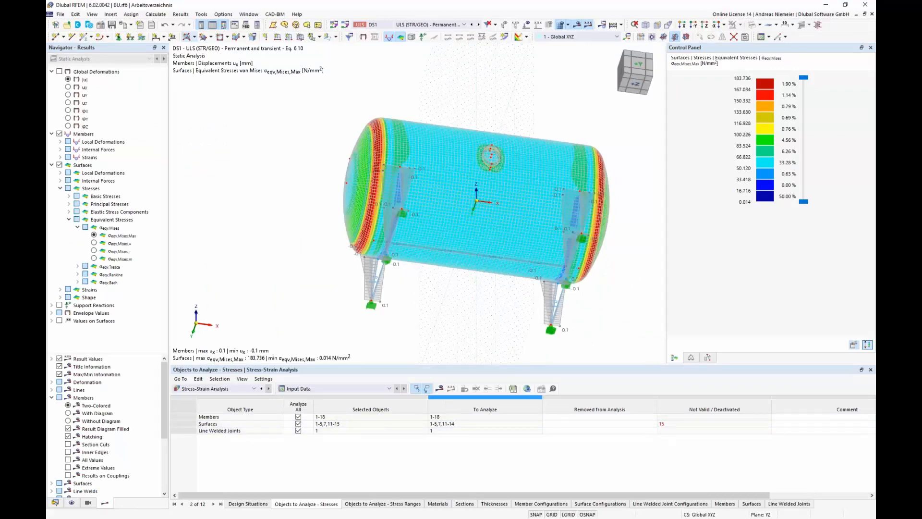
{"action": "left_click", "coordinate": [440, 390]}
{"action": "left_click", "coordinate": [497, 301]}
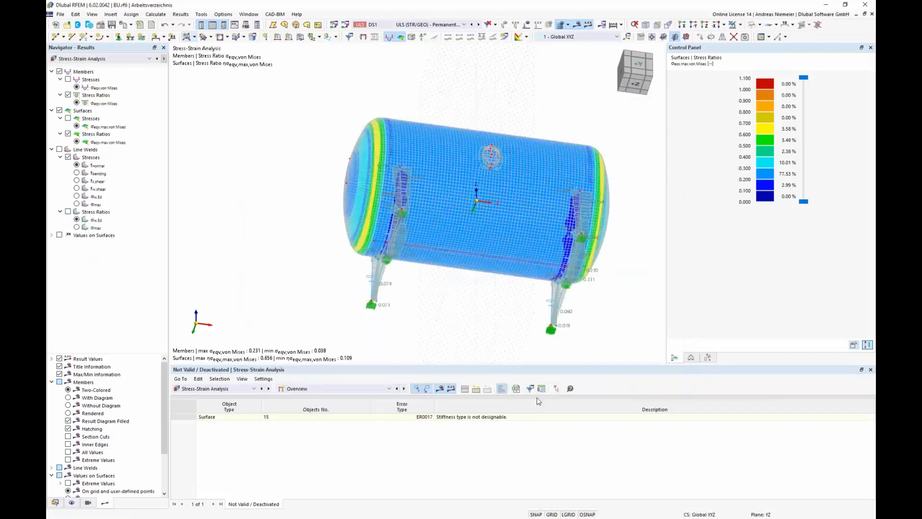
Step: Collapse the Members and Surfaces groups in the stress-strain results tree, leaving Line Welds expanded
{"action": "left_click", "coordinate": [51, 71]}
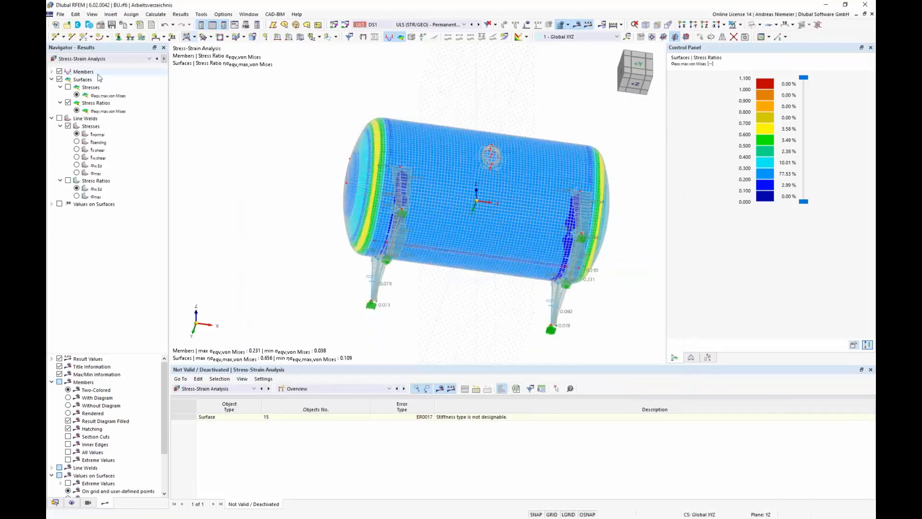
{"action": "left_click", "coordinate": [52, 79]}
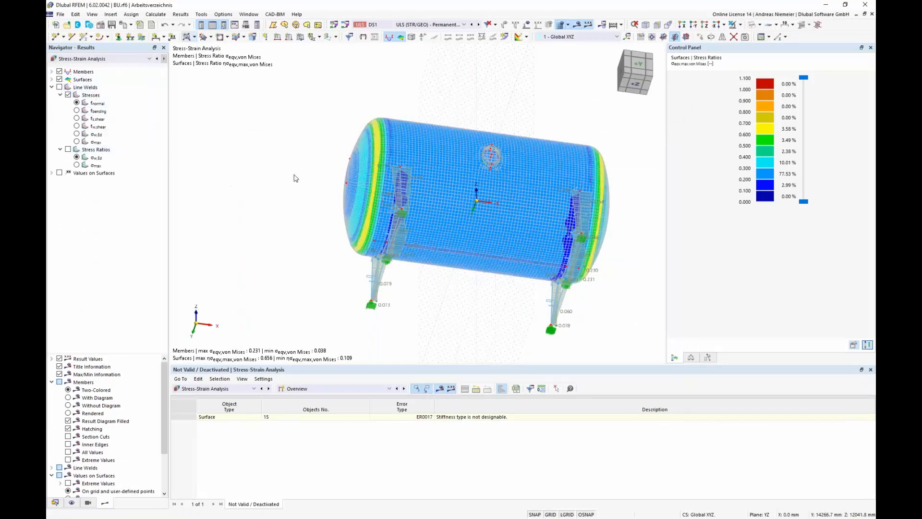
Step: Hide the member and surface results and display only the line weld stresses on the tank in axonometric view
{"action": "left_click", "coordinate": [59, 79]}
{"action": "left_click", "coordinate": [59, 71]}
{"action": "left_click", "coordinate": [59, 87]}
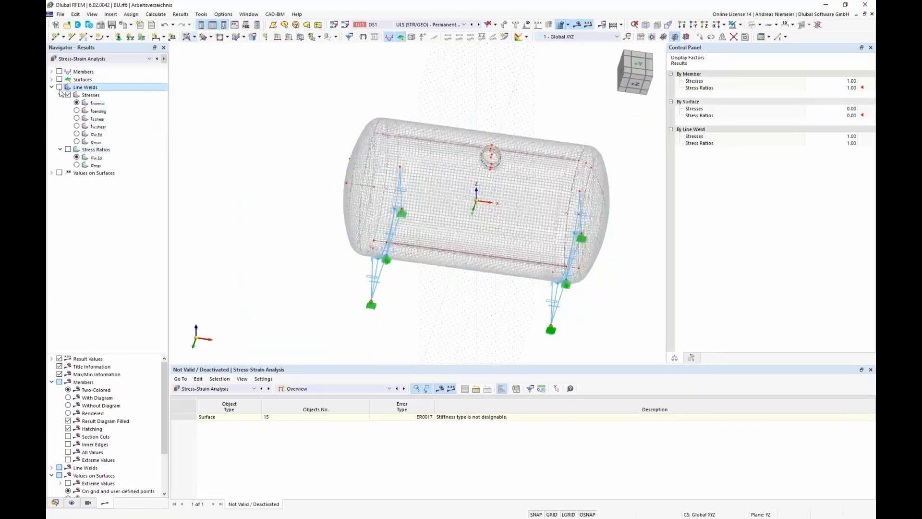
{"action": "middle_click_drag", "start_coordinate": [288, 199], "coordinate": [315, 269]}
{"action": "left_click", "coordinate": [561, 25]}
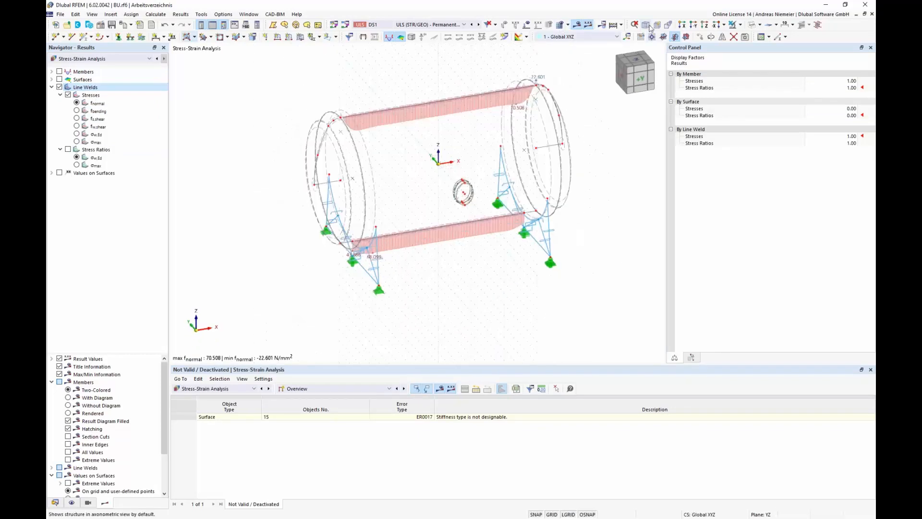
{"action": "left_click", "coordinate": [647, 25]}
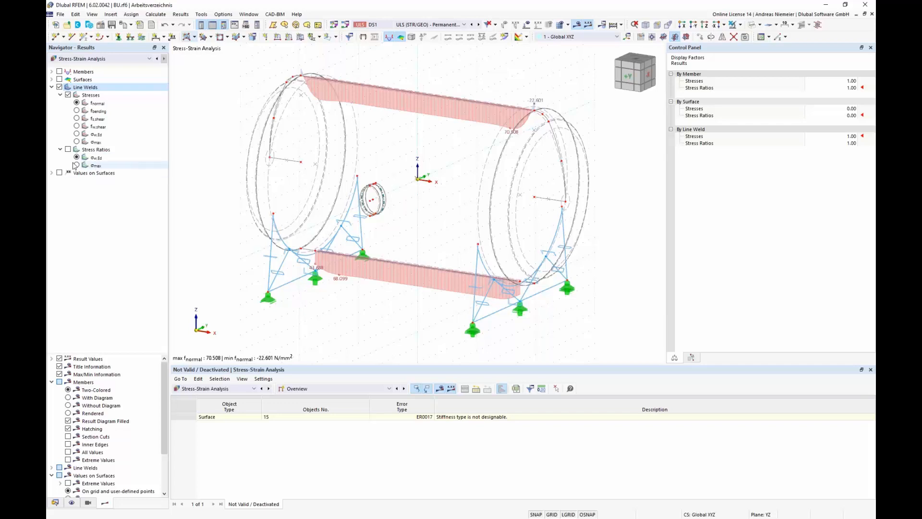
Step: Review the normal, bending, both shear and σw,Ed stresses of the line welds and switch the display to the σw,Ed stress ratio
{"action": "left_click", "coordinate": [77, 103]}
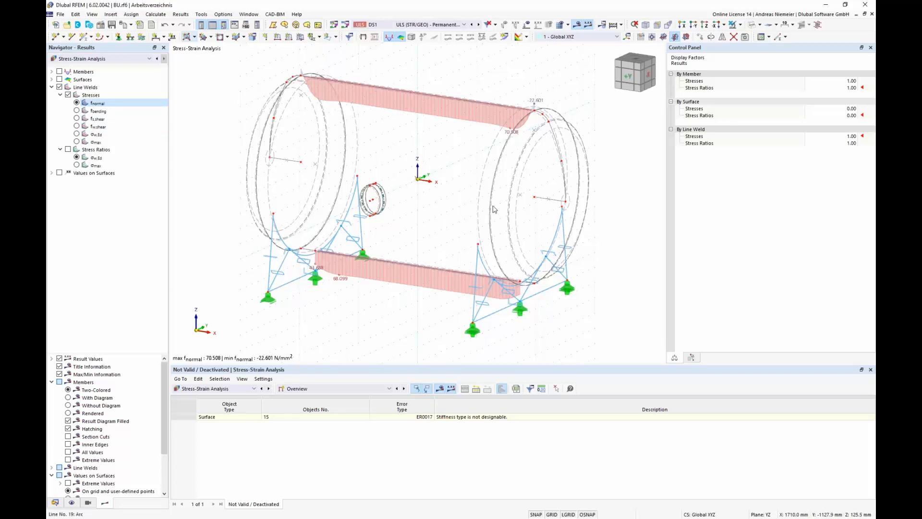
{"action": "left_click", "coordinate": [77, 111]}
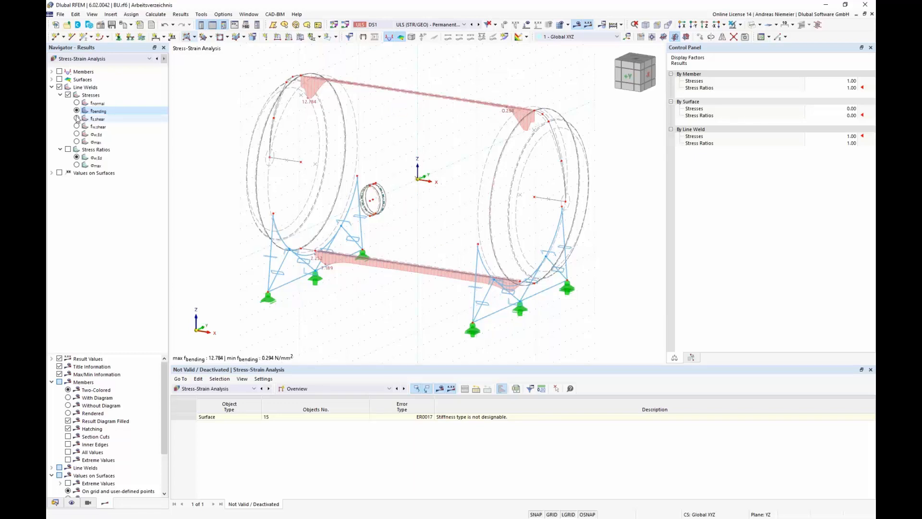
{"action": "left_click", "coordinate": [96, 119]}
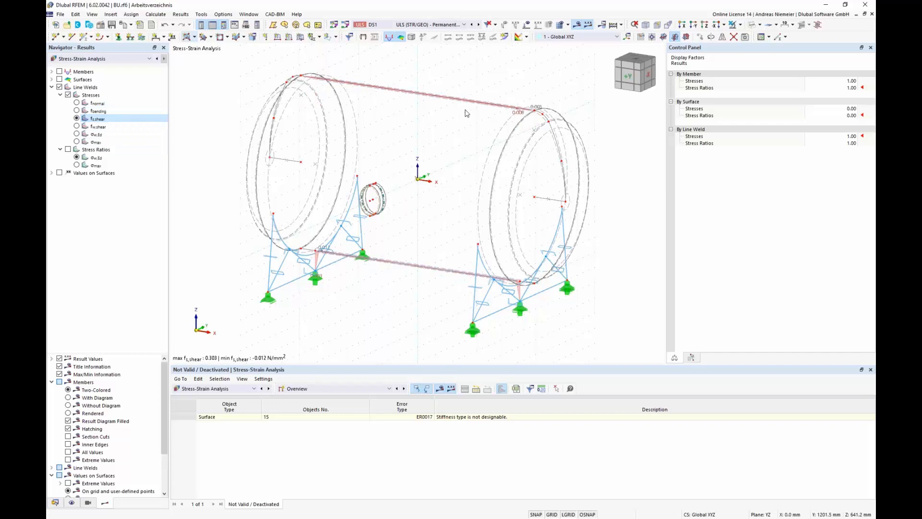
{"action": "left_click", "coordinate": [96, 126]}
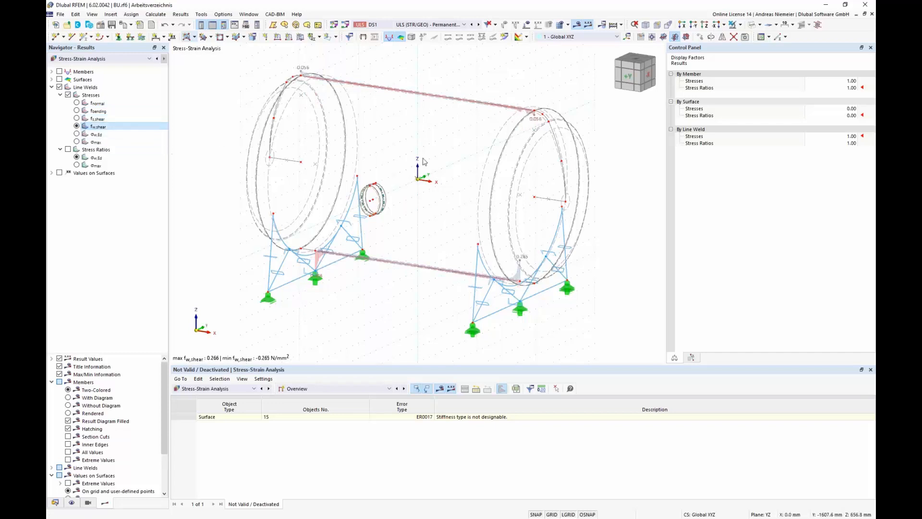
{"action": "left_click", "coordinate": [77, 134]}
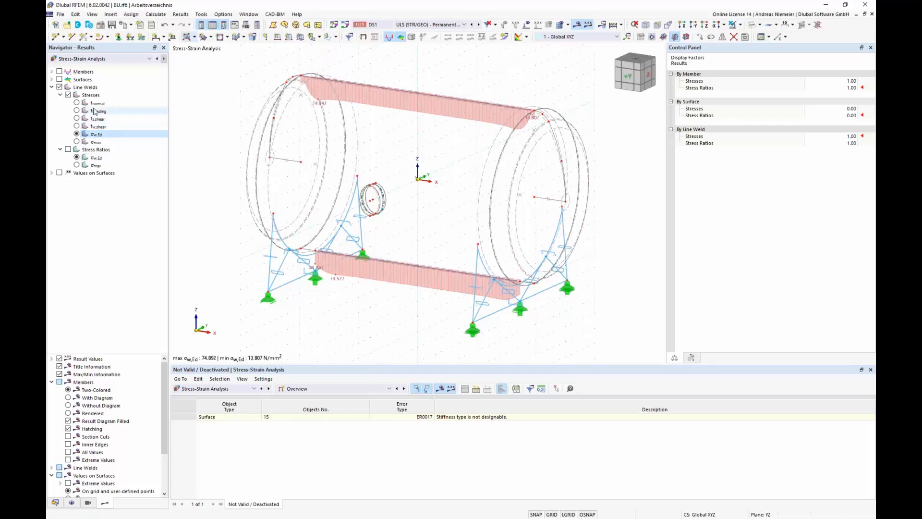
{"action": "left_click", "coordinate": [67, 149]}
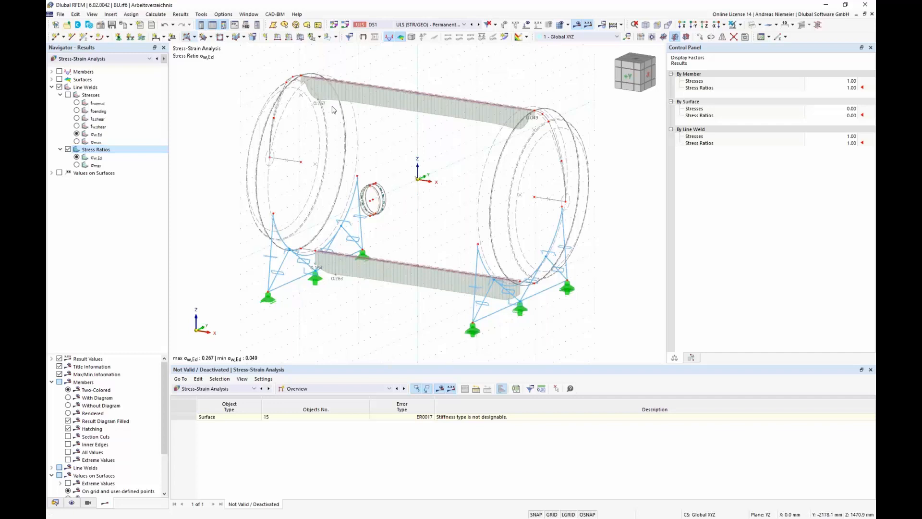
{"action": "left_click", "coordinate": [52, 87]}
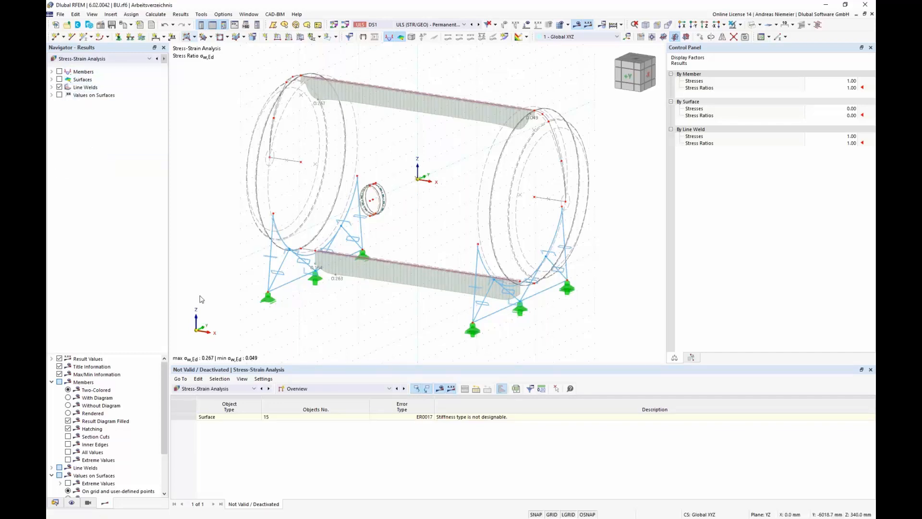
Step: Examine the existing stress, limit and stress ratio in the results table for stresses on members
{"action": "left_click", "coordinate": [340, 390]}
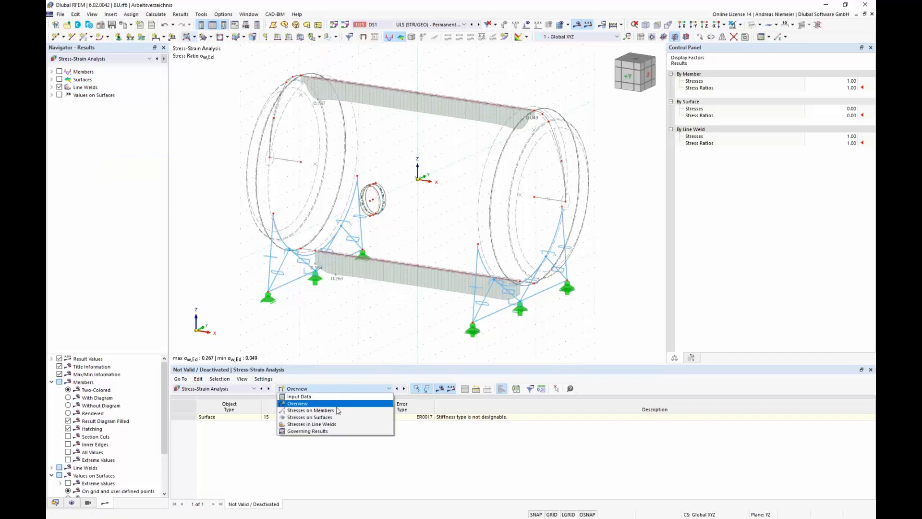
{"action": "left_click", "coordinate": [338, 411]}
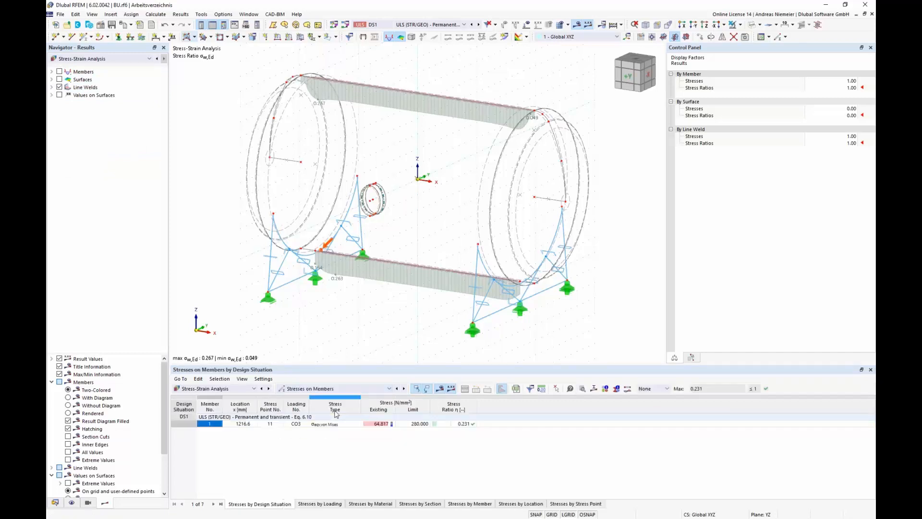
{"action": "left_click", "coordinate": [382, 423]}
{"action": "left_click", "coordinate": [414, 423]}
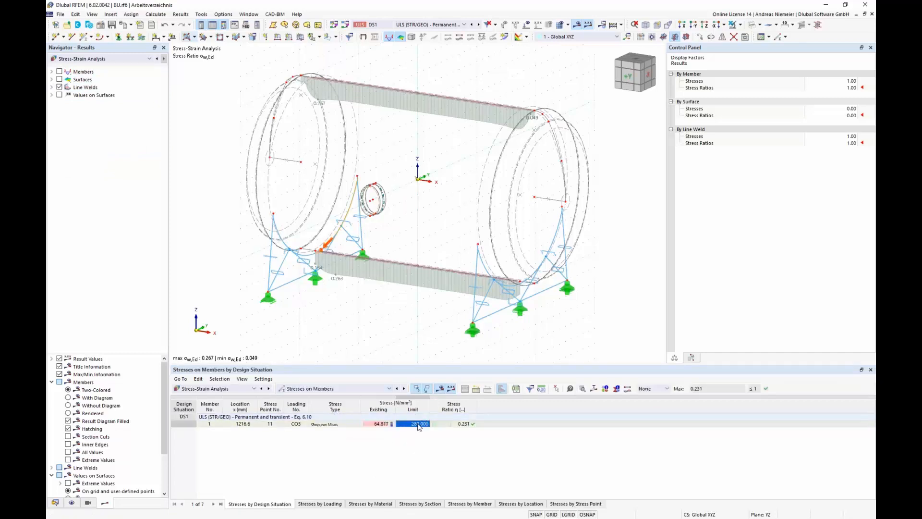
{"action": "left_click", "coordinate": [463, 423]}
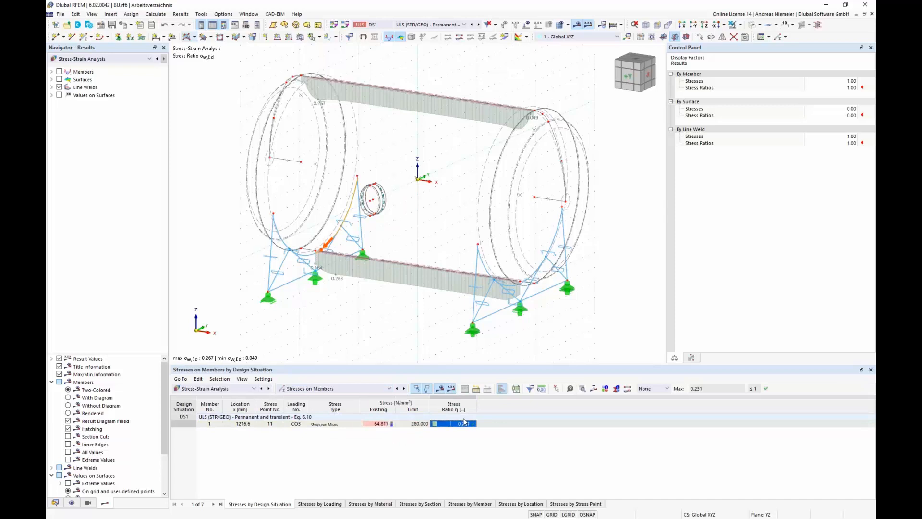
Step: Examine the existing stress, limit and stress ratio in the results table for stresses on surfaces
{"action": "left_click", "coordinate": [376, 390]}
{"action": "left_click", "coordinate": [356, 417]}
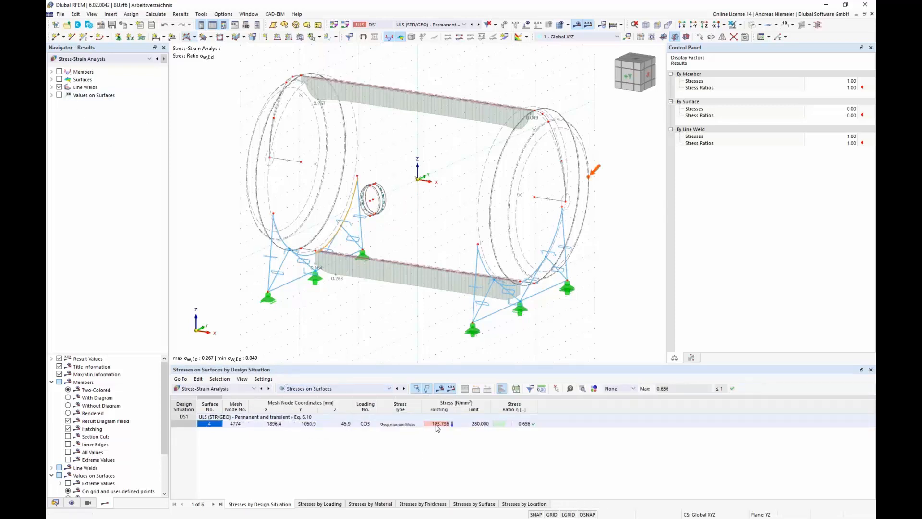
{"action": "left_click", "coordinate": [437, 425]}
{"action": "left_click", "coordinate": [475, 424]}
{"action": "left_click", "coordinate": [537, 424]}
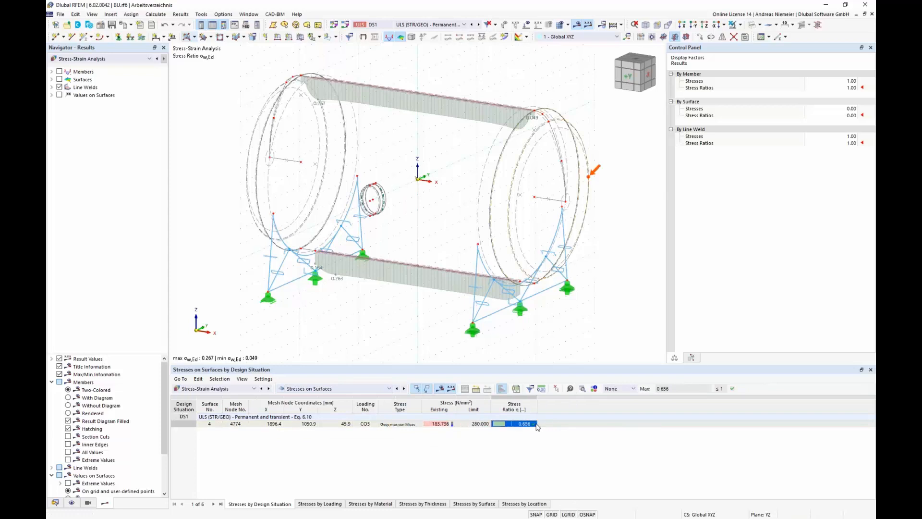
Step: Examine the stress types, existing stresses and σw,Ed limit in the line weld results table by design situation
{"action": "left_click", "coordinate": [383, 389]}
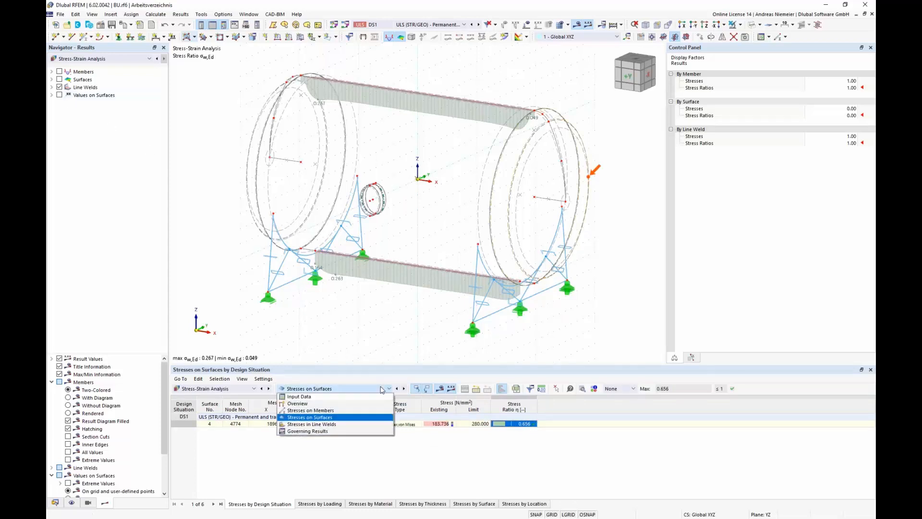
{"action": "left_click", "coordinate": [351, 425]}
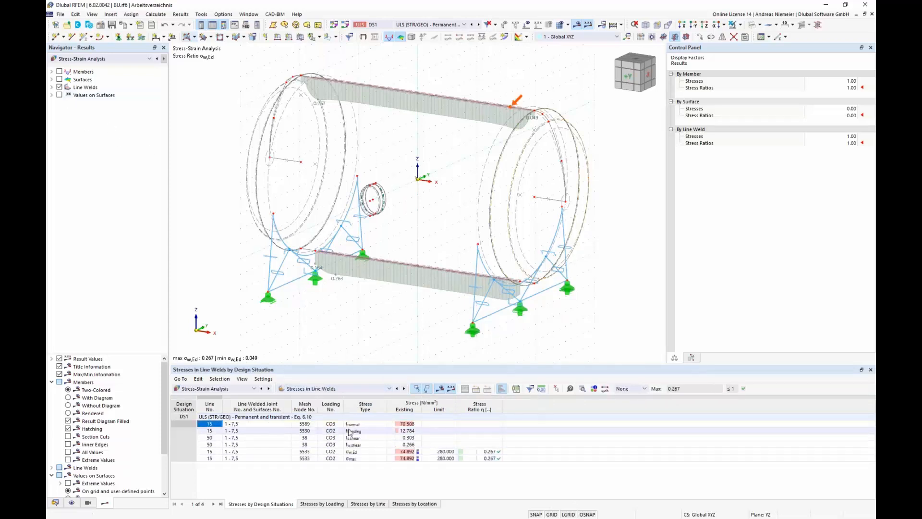
{"action": "left_click_drag", "start_coordinate": [354, 424], "coordinate": [354, 446]}
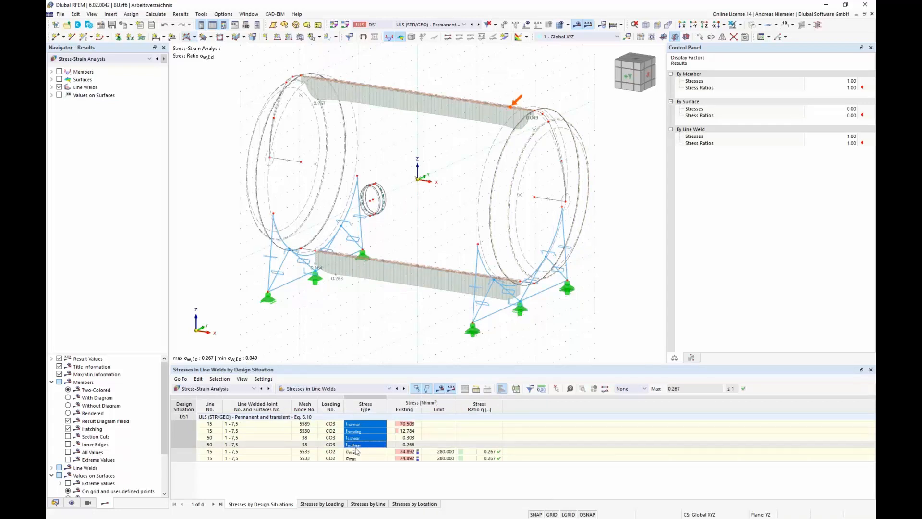
{"action": "left_click_drag", "start_coordinate": [406, 423], "coordinate": [413, 441]}
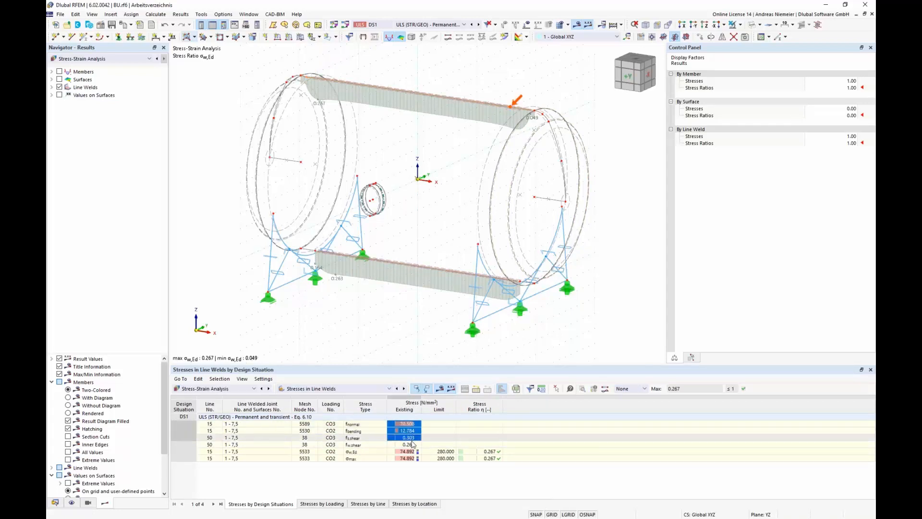
{"action": "left_click", "coordinate": [398, 452]}
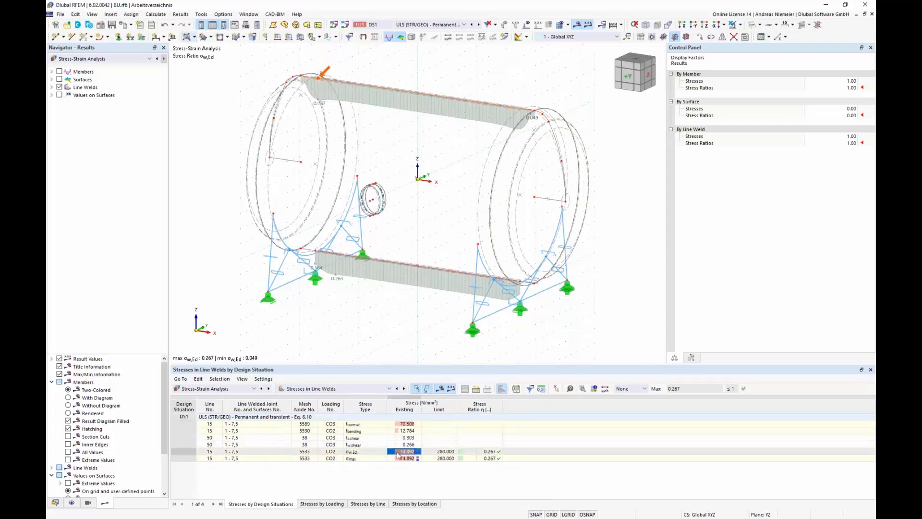
{"action": "left_click", "coordinate": [444, 451]}
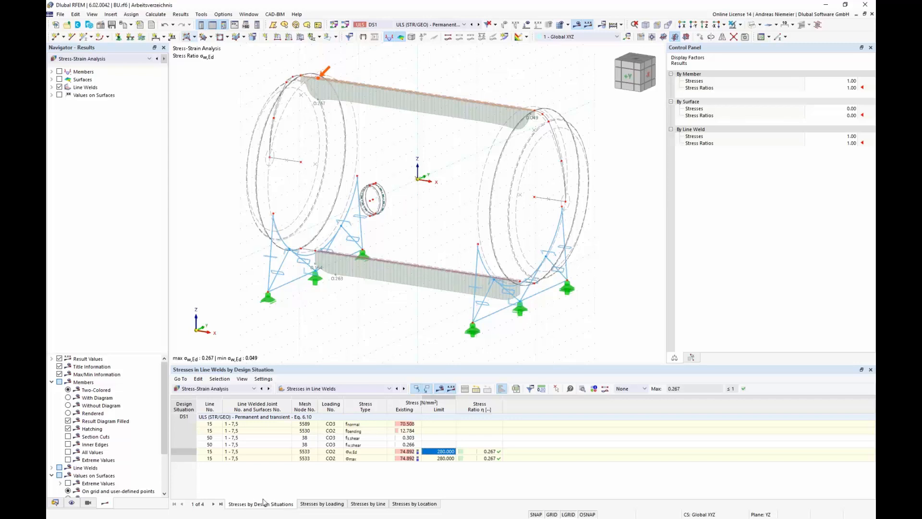
Step: Review the line weld stresses by loading and by line, enlarging the results table to show both weld lines
{"action": "left_click", "coordinate": [322, 505]}
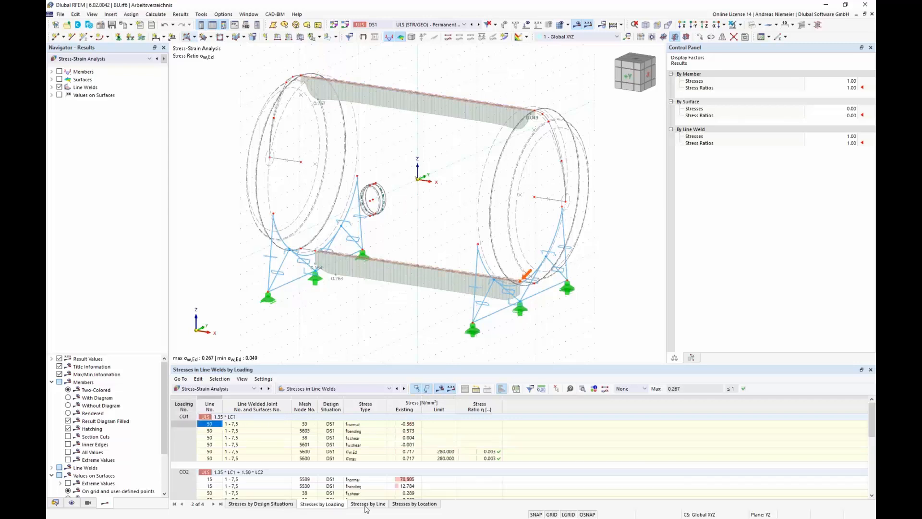
{"action": "left_click", "coordinate": [367, 504]}
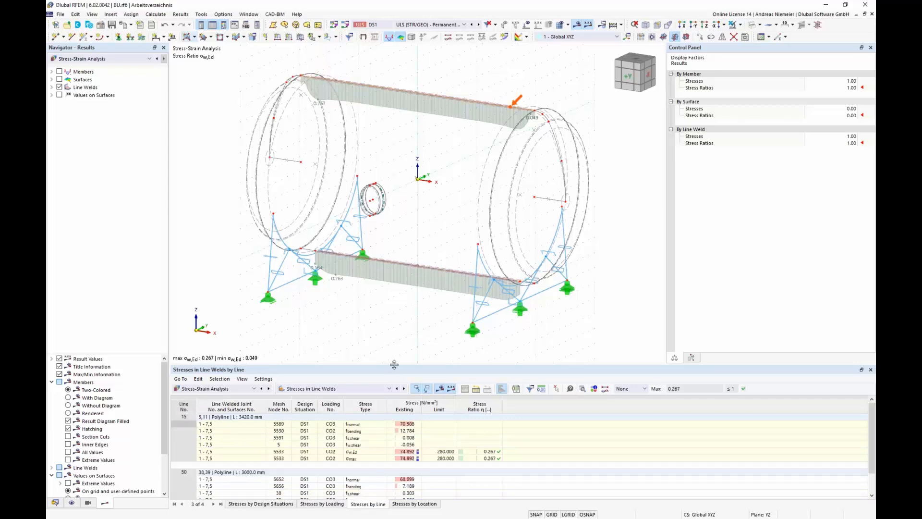
{"action": "left_click_drag", "start_coordinate": [394, 365], "coordinate": [394, 280]}
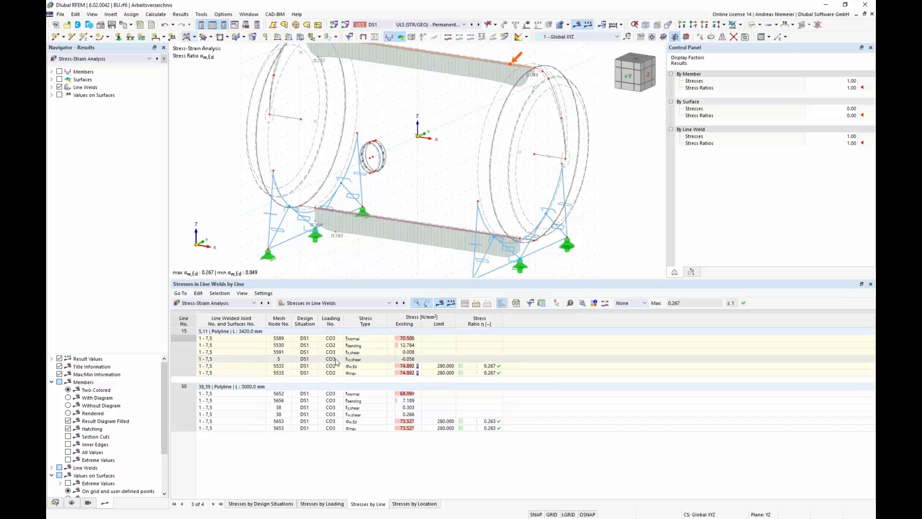
{"action": "mouse_move", "coordinate": [336, 361]}
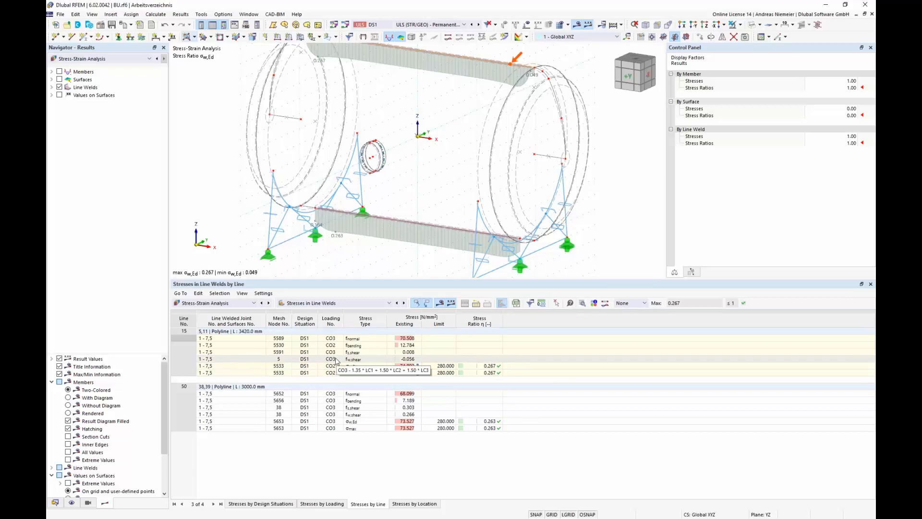
Step: Open the stress-strain analysis input data and enable strain analysis in its global settings
{"action": "left_click", "coordinate": [365, 303]}
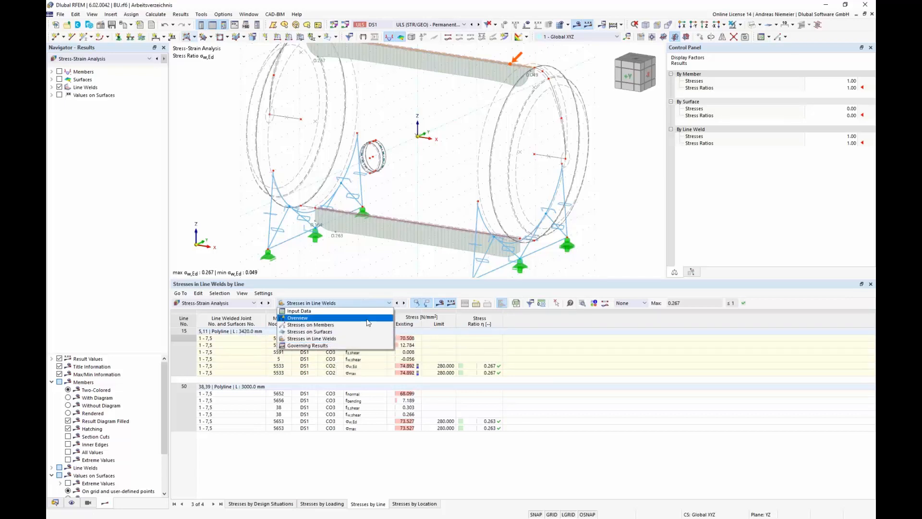
{"action": "left_click", "coordinate": [336, 311]}
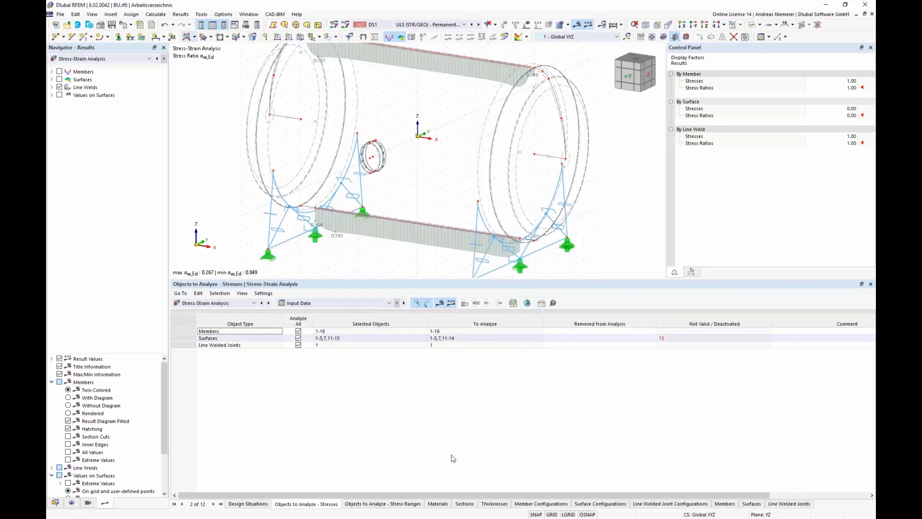
{"action": "left_click", "coordinate": [527, 303]}
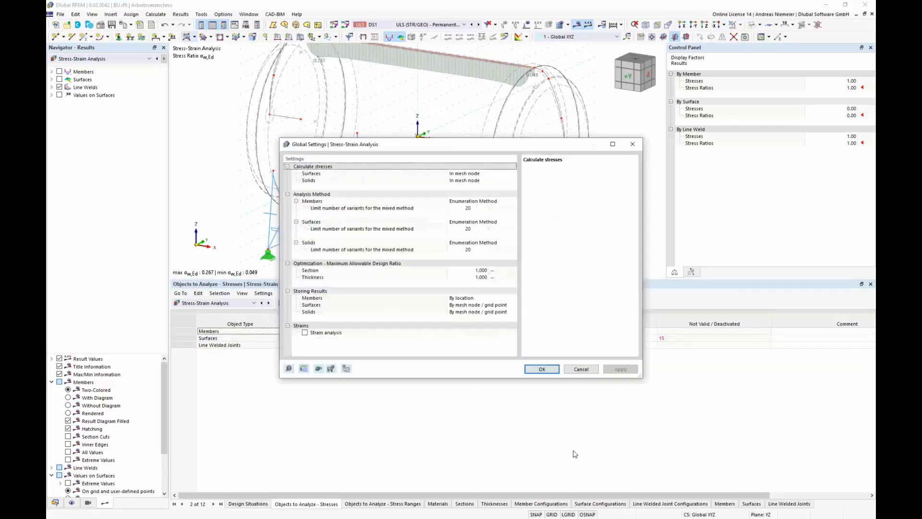
{"action": "left_click", "coordinate": [305, 333]}
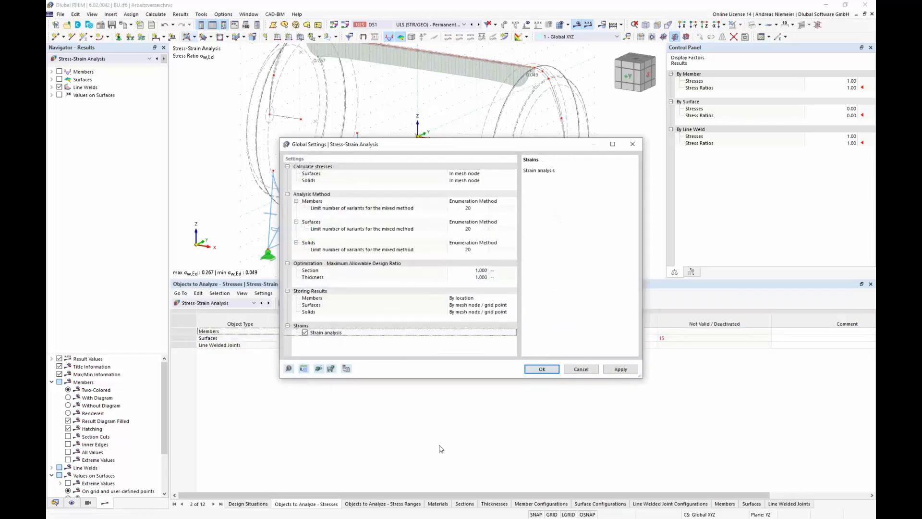
{"action": "left_click", "coordinate": [543, 369]}
{"action": "left_click", "coordinate": [498, 302]}
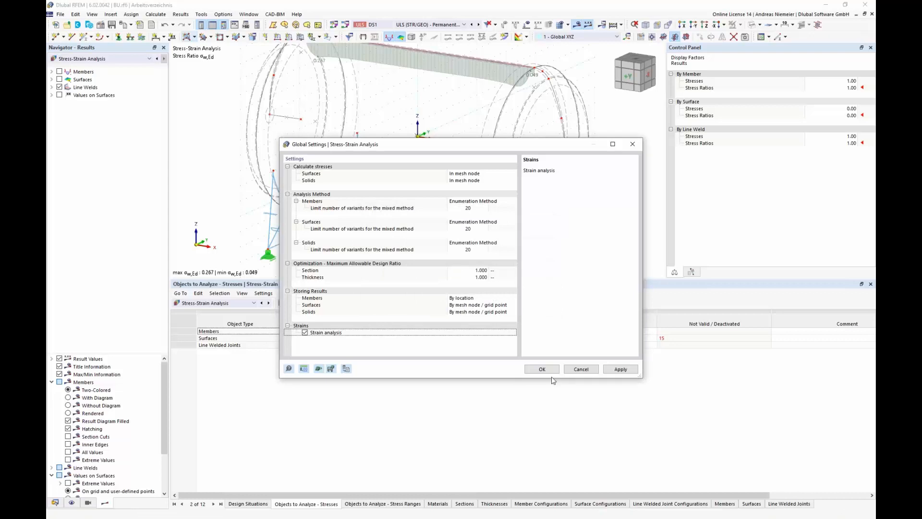
Step: Edit the default surface configuration so that εMises is the only strain selected for calculation
{"action": "left_click", "coordinate": [613, 505]}
{"action": "double_click", "coordinate": [536, 307]}
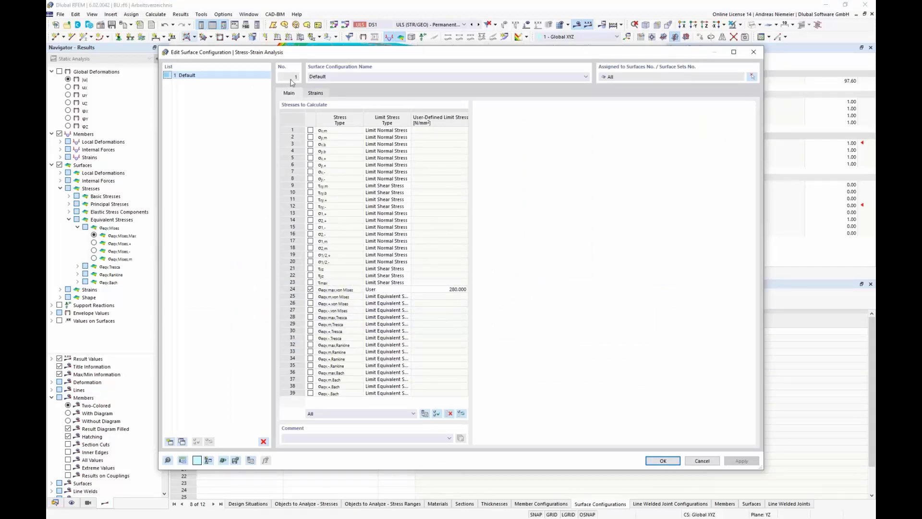
{"action": "left_click", "coordinate": [316, 93]}
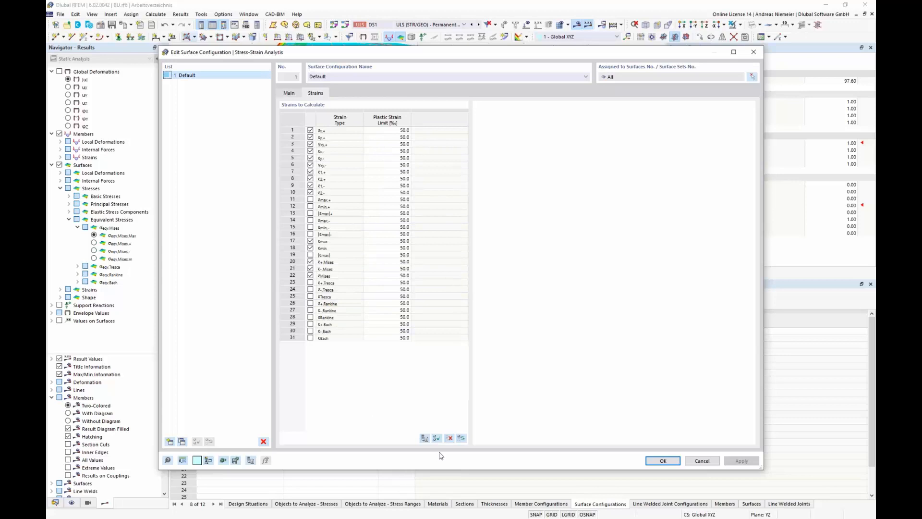
{"action": "left_click", "coordinate": [450, 440]}
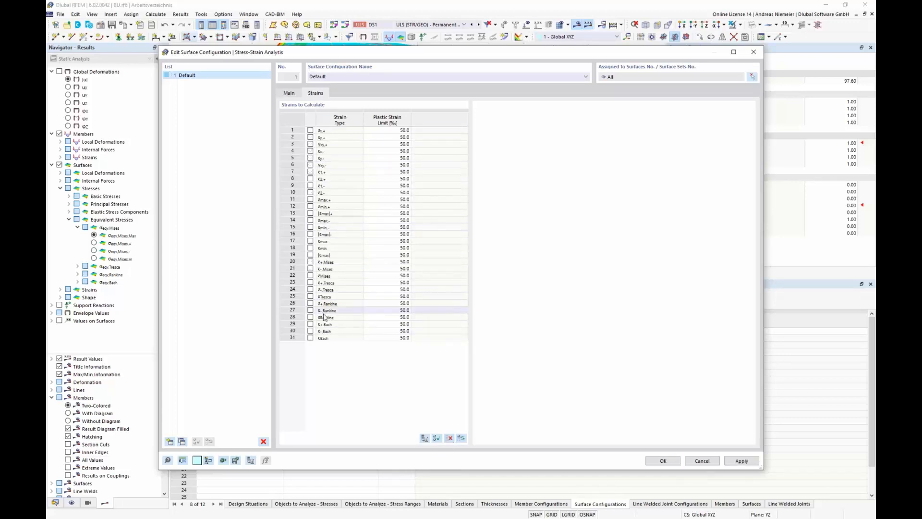
{"action": "left_click", "coordinate": [313, 277]}
{"action": "left_click", "coordinate": [310, 276]}
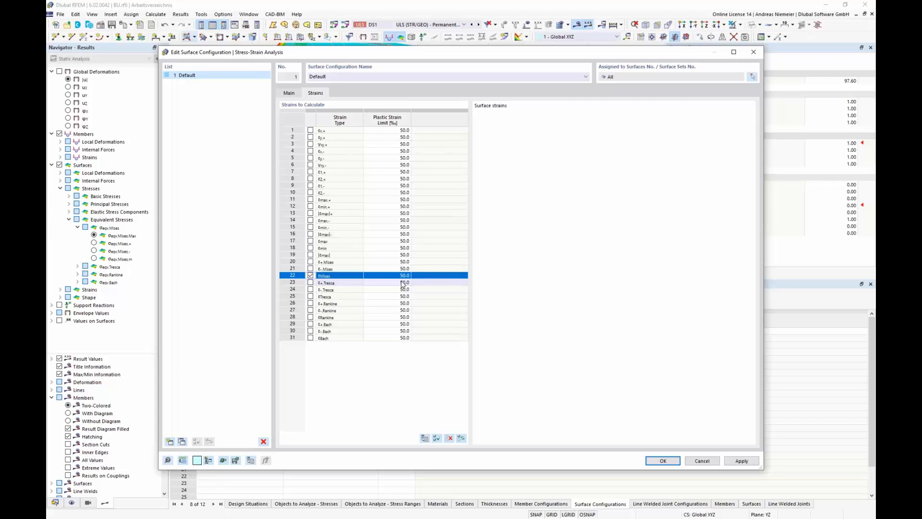
Step: Accept the surface configuration and run the missing stress-strain analysis calculation, shrinking the input table to enlarge the model view
{"action": "left_click", "coordinate": [664, 461]}
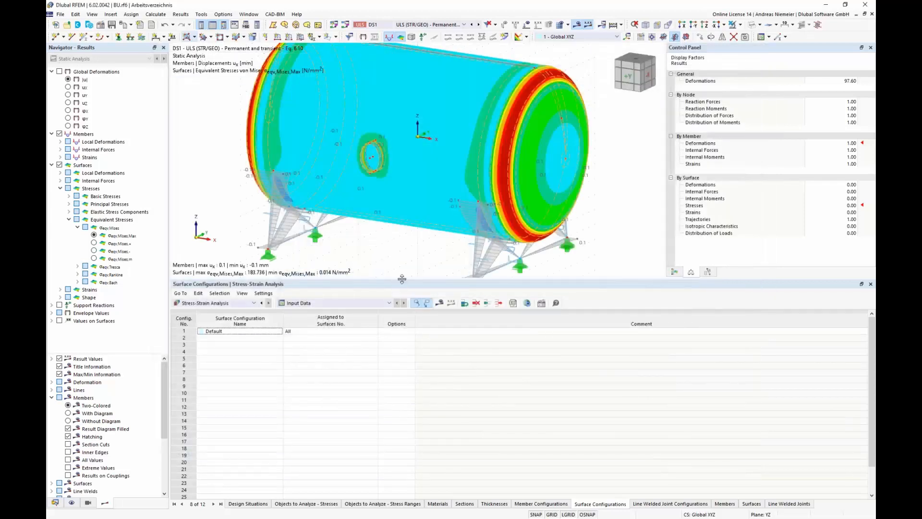
{"action": "left_click_drag", "start_coordinate": [402, 279], "coordinate": [402, 351]}
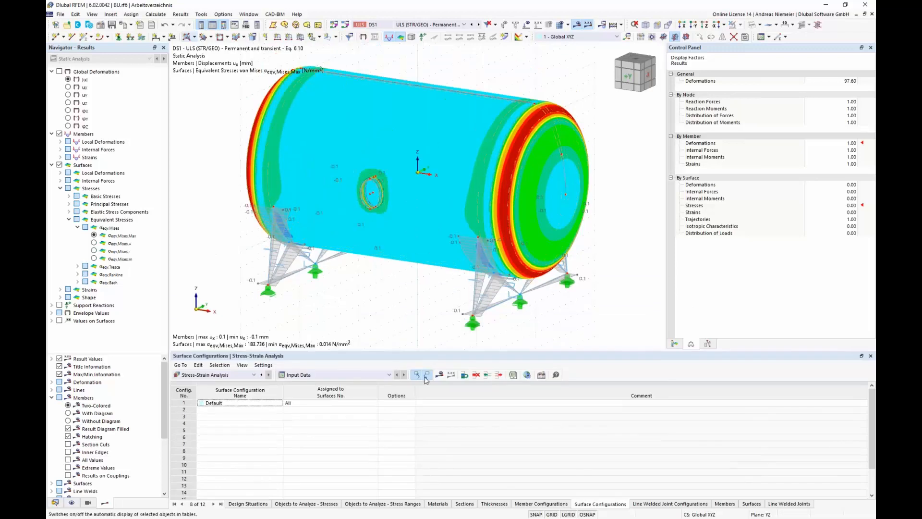
{"action": "left_click", "coordinate": [439, 375]}
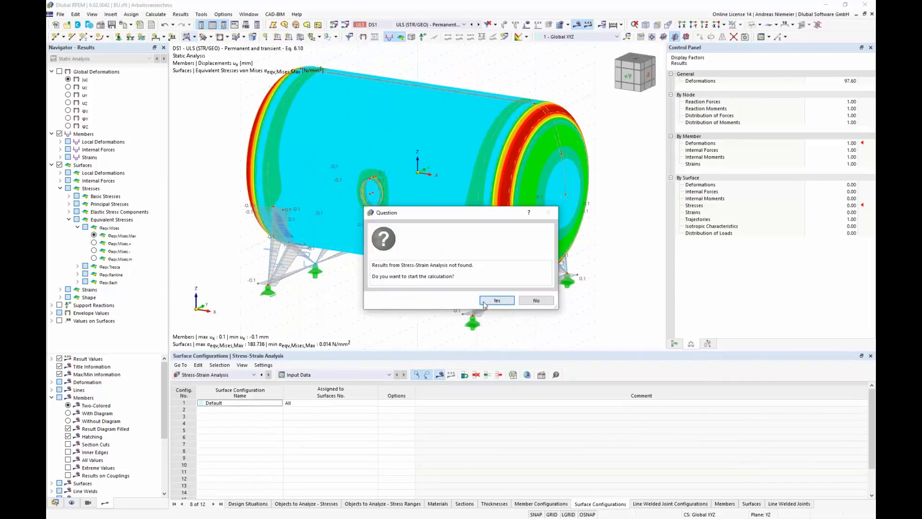
{"action": "left_click", "coordinate": [496, 301]}
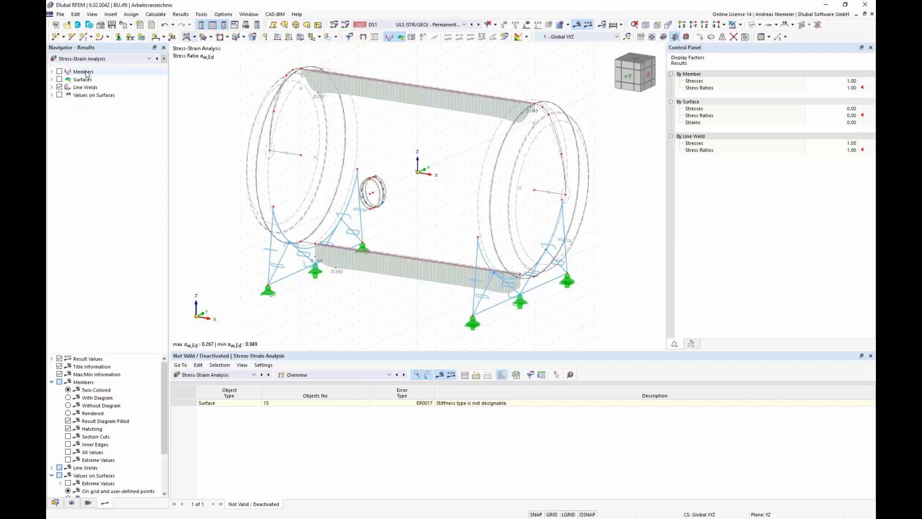
Step: Display only the εMises strains on the vessel surfaces, with line weld results hidden and the strain colour scale shown
{"action": "left_click", "coordinate": [52, 71]}
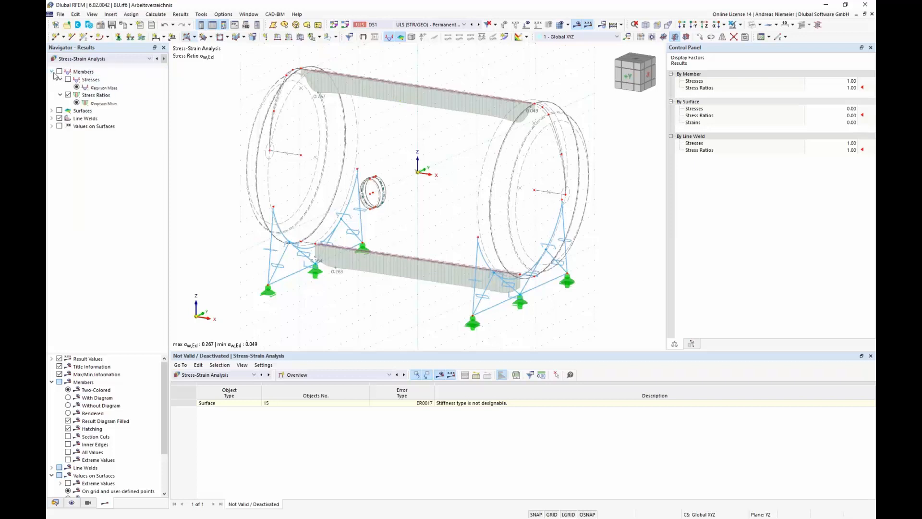
{"action": "left_click", "coordinate": [52, 72]}
{"action": "left_click", "coordinate": [52, 80]}
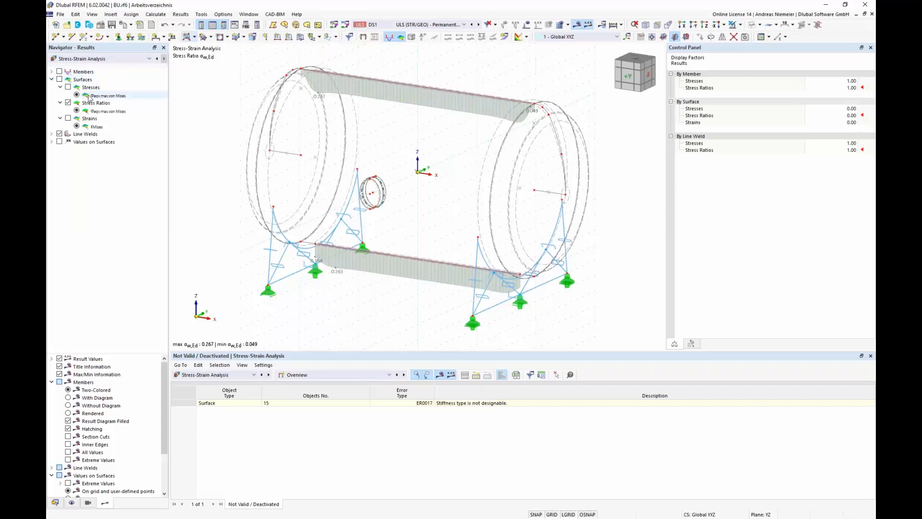
{"action": "left_click", "coordinate": [60, 80]}
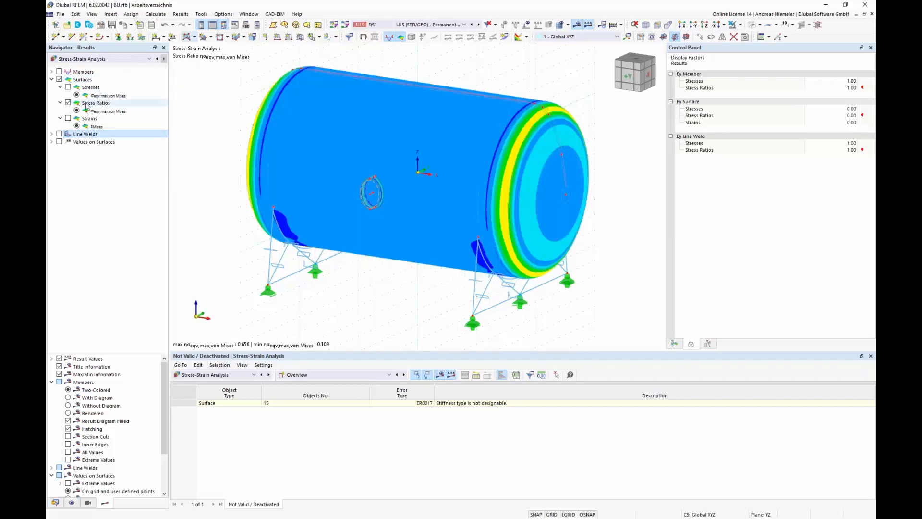
{"action": "left_click", "coordinate": [68, 119]}
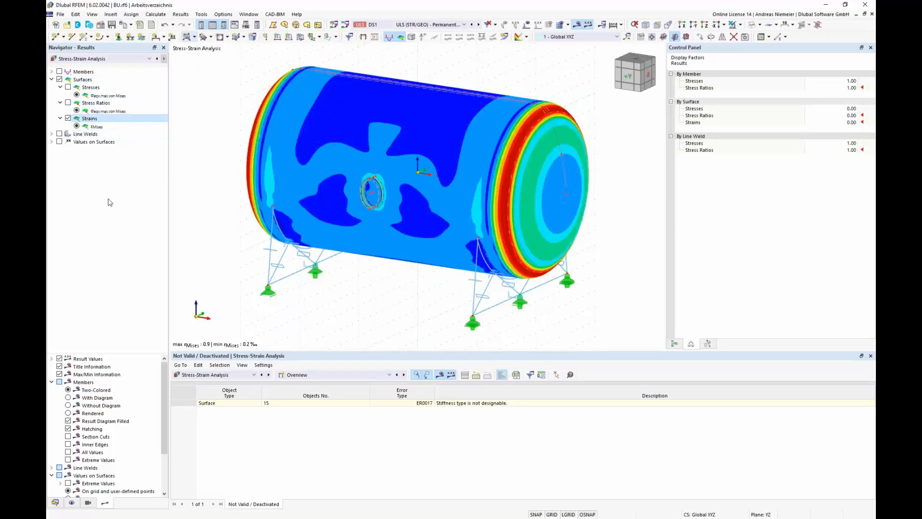
{"action": "middle_click_drag", "start_coordinate": [233, 308], "coordinate": [248, 294]}
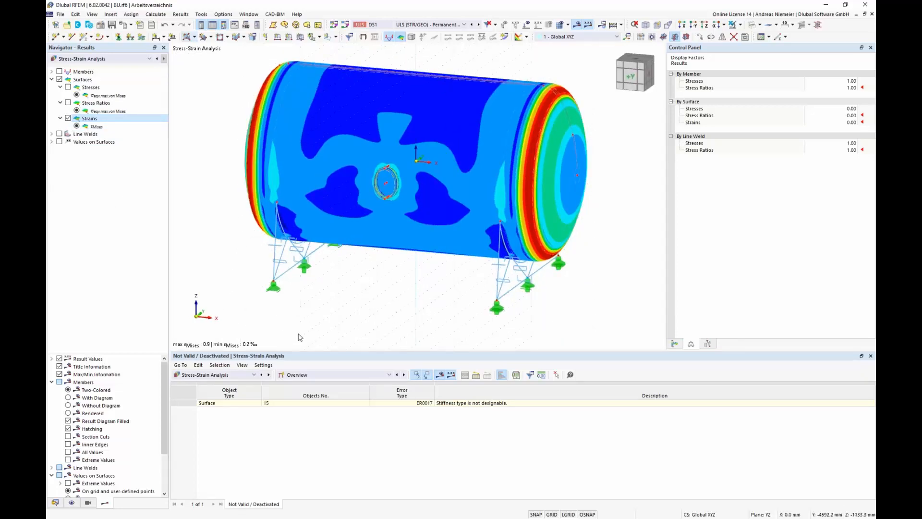
{"action": "left_click", "coordinate": [429, 25]}
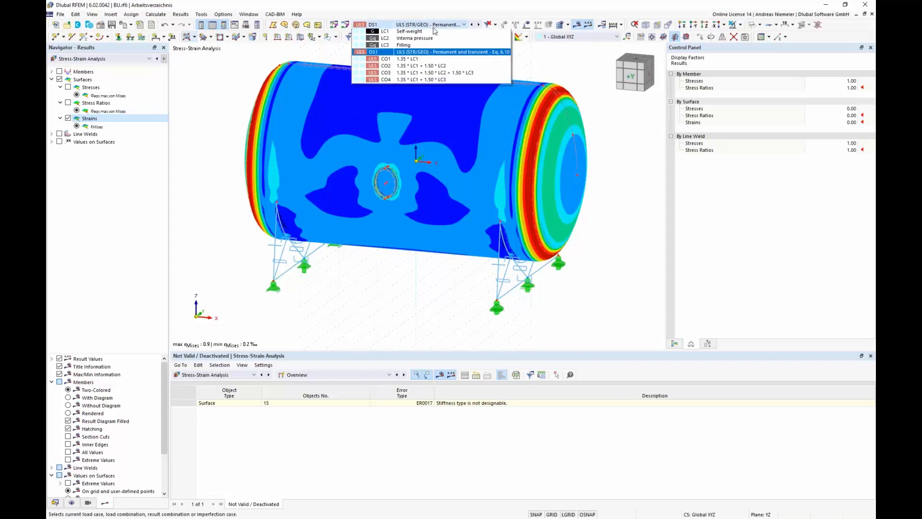
{"action": "left_click", "coordinate": [232, 117]}
{"action": "left_click", "coordinate": [675, 344]}
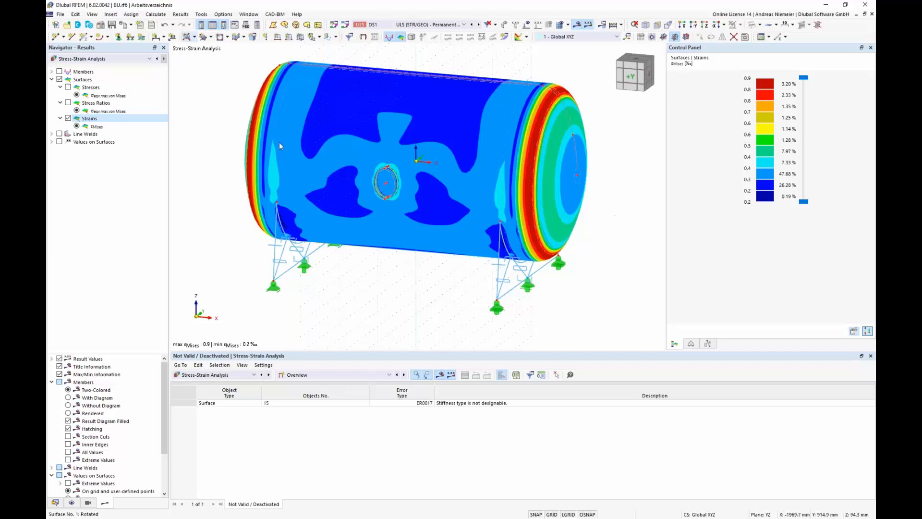
Step: Review the strains on surfaces by design situation and compare them with the von Mises equivalent stresses plotted on the model
{"action": "left_click", "coordinate": [331, 377]}
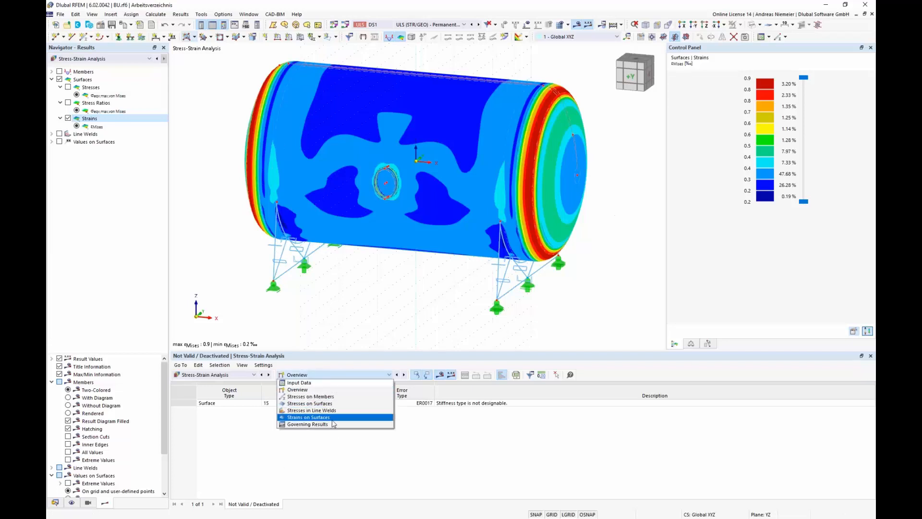
{"action": "left_click", "coordinate": [304, 417]}
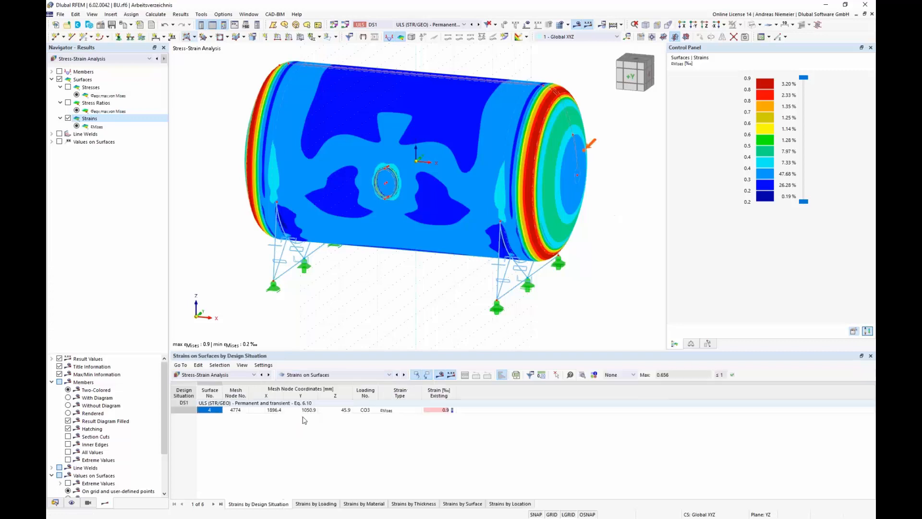
{"action": "left_click", "coordinate": [402, 410]}
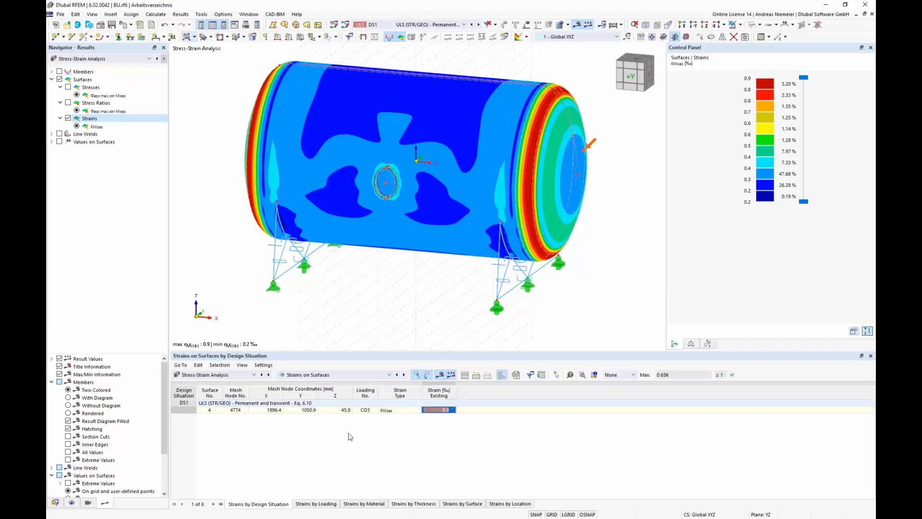
{"action": "left_click", "coordinate": [68, 87]}
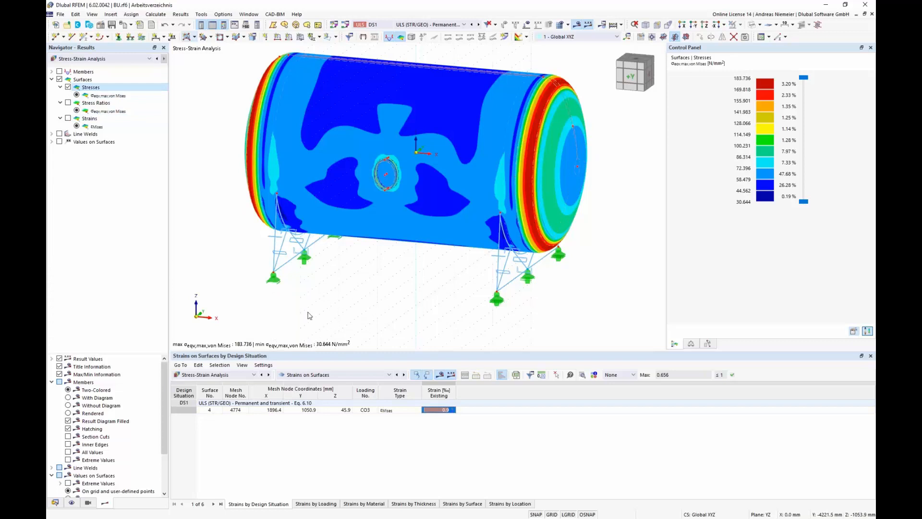
Step: Set the uniform surface load of load case LC2, internal pressure, to 2500 kN/m² and accept the deletion of results
{"action": "left_click", "coordinate": [214, 375]}
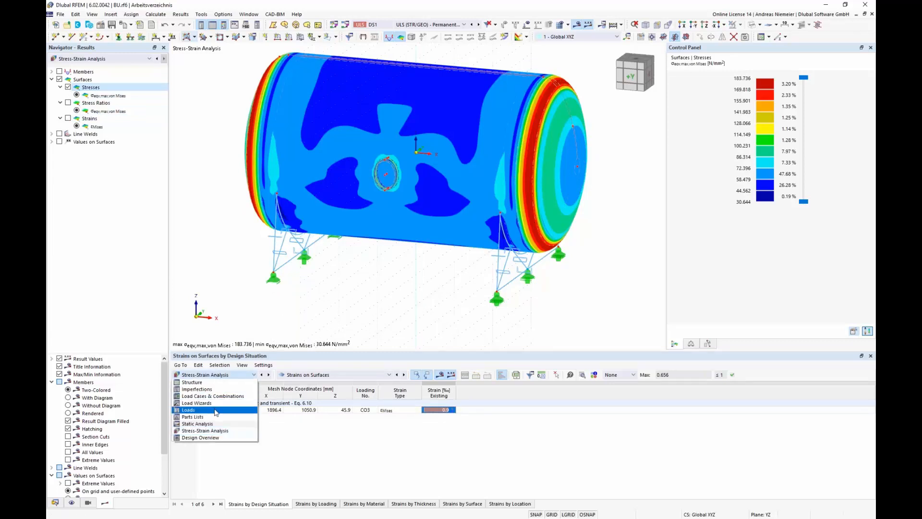
{"action": "left_click", "coordinate": [215, 410]}
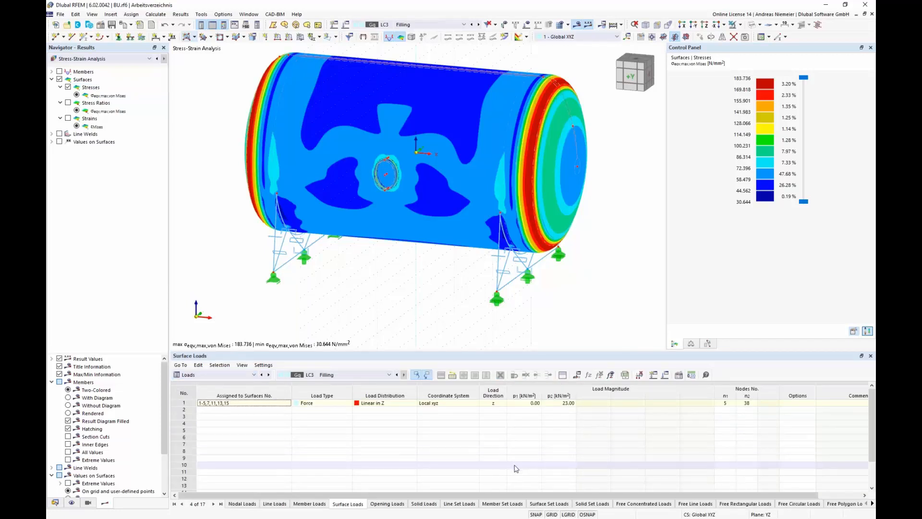
{"action": "left_click", "coordinate": [347, 375]}
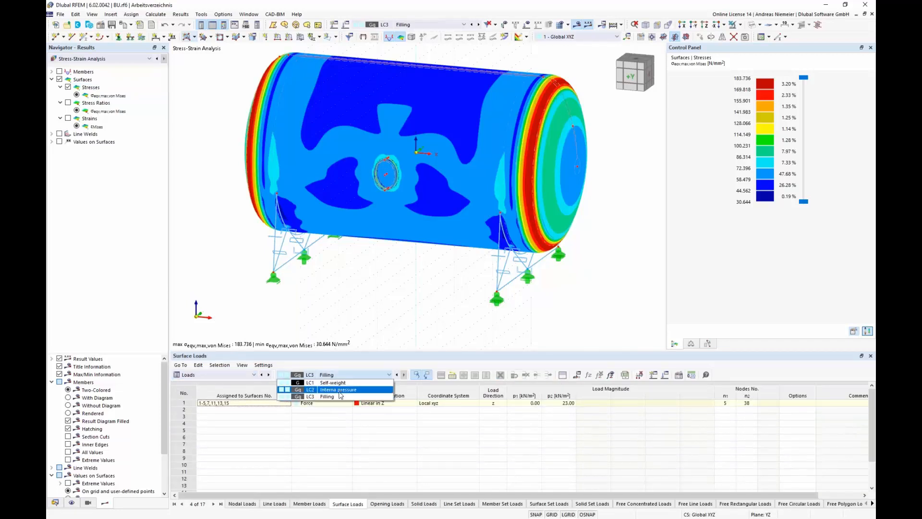
{"action": "left_click", "coordinate": [343, 390]}
{"action": "double_click", "coordinate": [524, 403]}
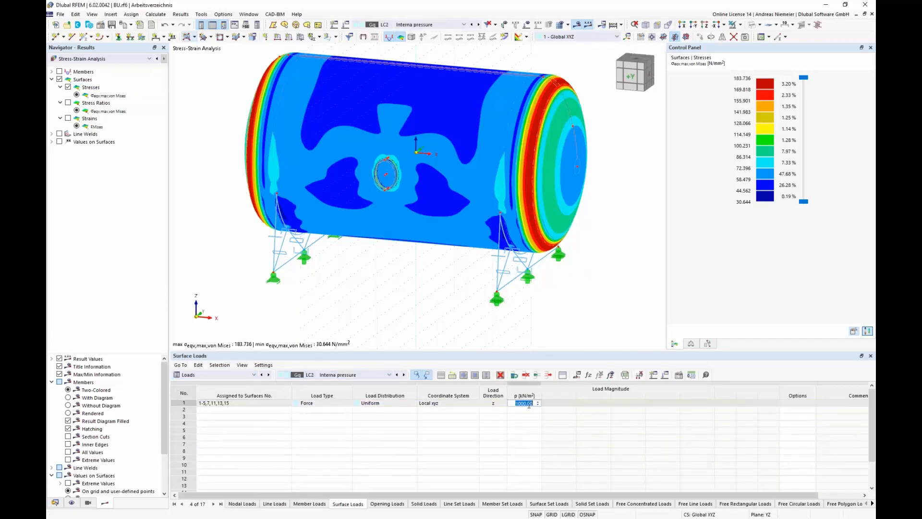
{"action": "left_click", "coordinate": [386, 172]}
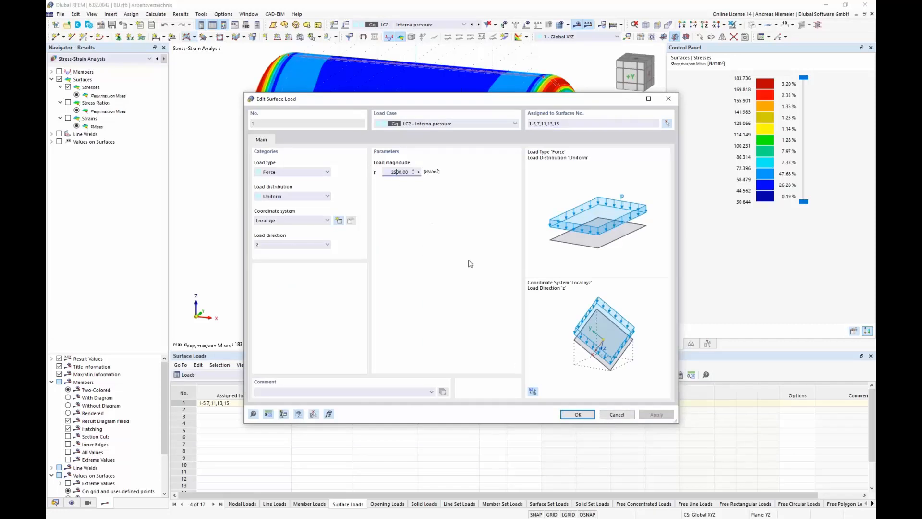
{"action": "left_click", "coordinate": [578, 414]}
{"action": "left_click", "coordinate": [495, 323]}
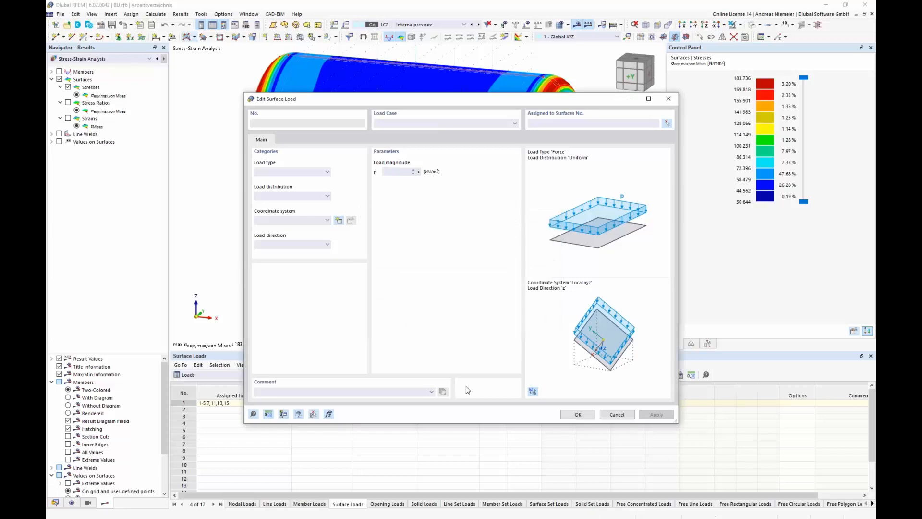
Step: Return to the stress-strain analysis data and recalculate its results for the changed internal pressure
{"action": "left_click", "coordinate": [240, 374]}
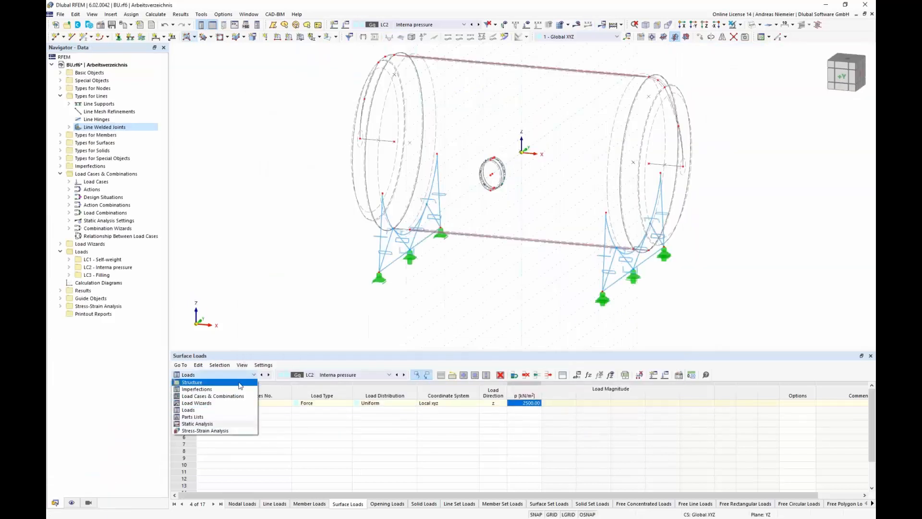
{"action": "left_click", "coordinate": [226, 431]}
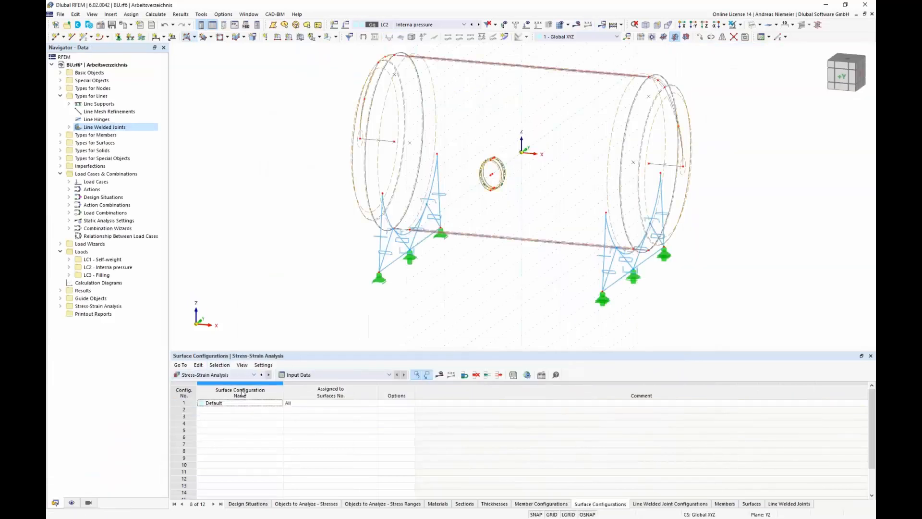
{"action": "left_click", "coordinate": [440, 374]}
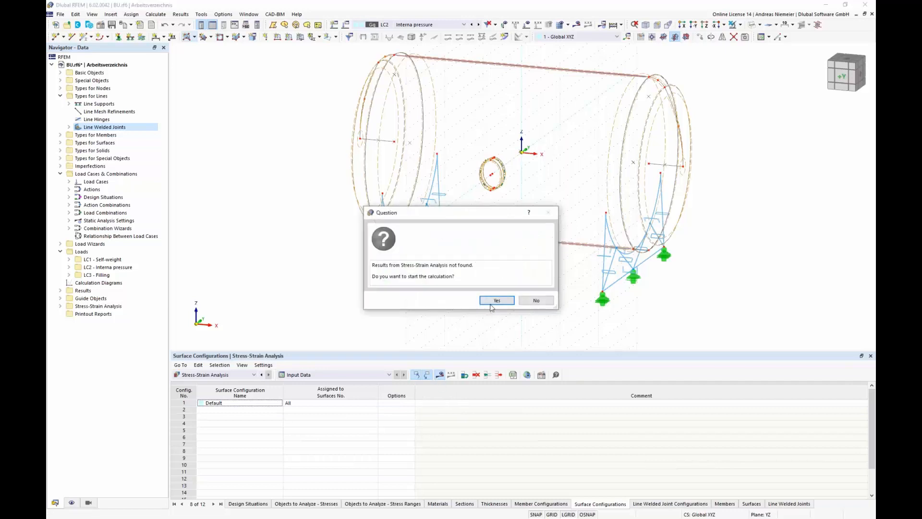
{"action": "left_click", "coordinate": [498, 300]}
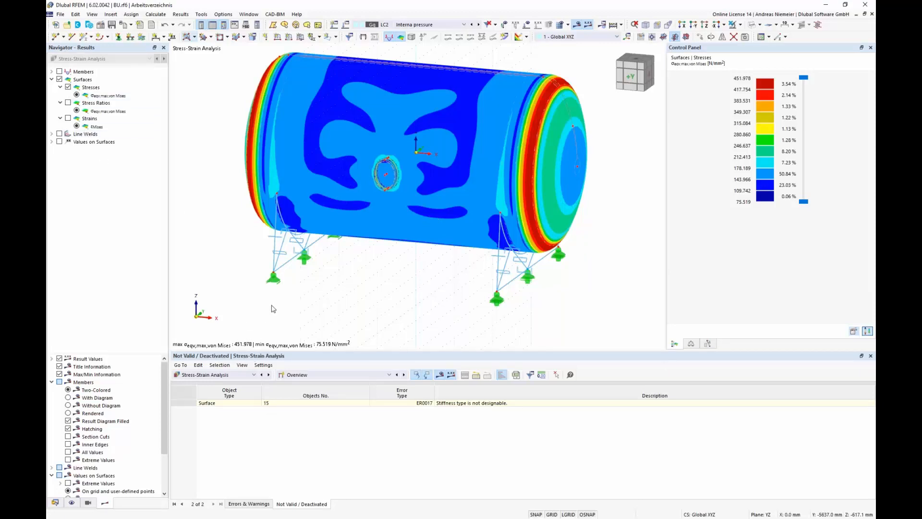
Step: Display the recalculated εMises surface strains on the model and examine the strains on surfaces by design situation
{"action": "left_click", "coordinate": [68, 118]}
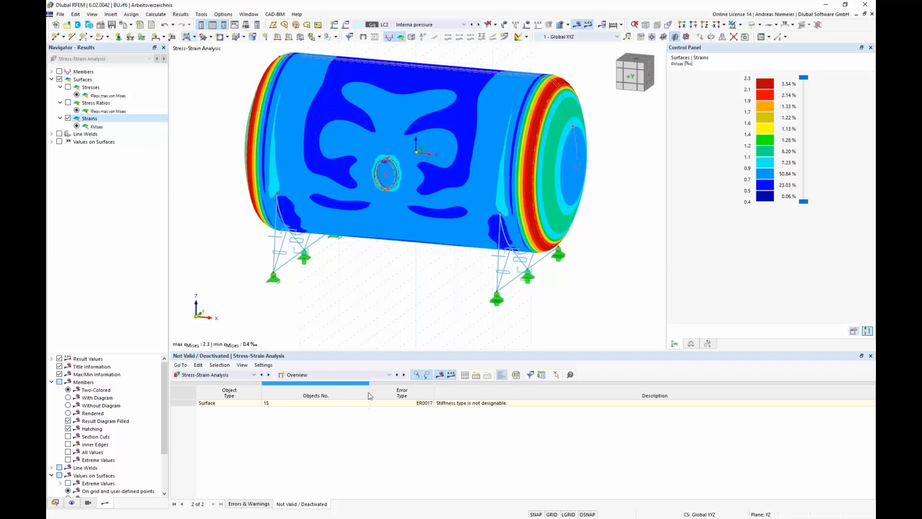
{"action": "left_click", "coordinate": [356, 375]}
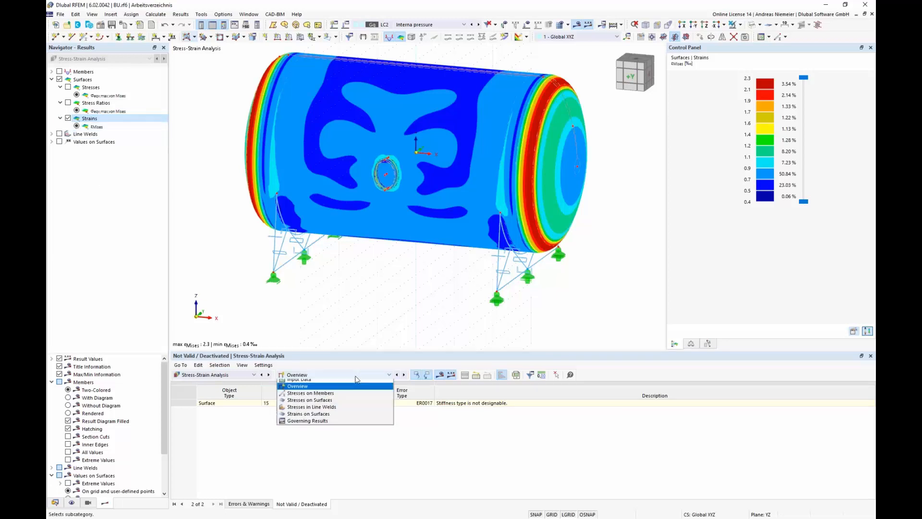
{"action": "left_click", "coordinate": [344, 419]}
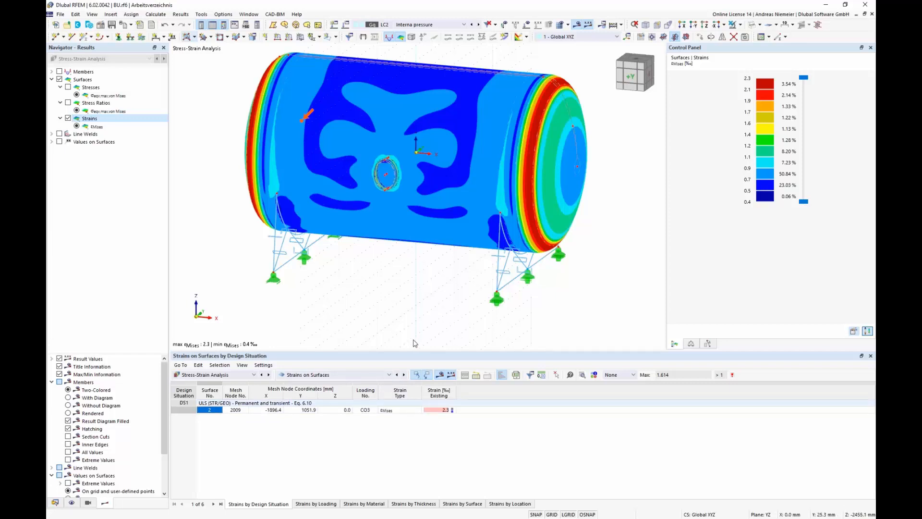
Step: Change the material model of X2CrNiN18-7 in the structure's material data to Isotropic | Nonlinear Elastic (Surfaces/Solids), accepting the deletion of all results
{"action": "left_click", "coordinate": [227, 375]}
{"action": "left_click", "coordinate": [193, 382]}
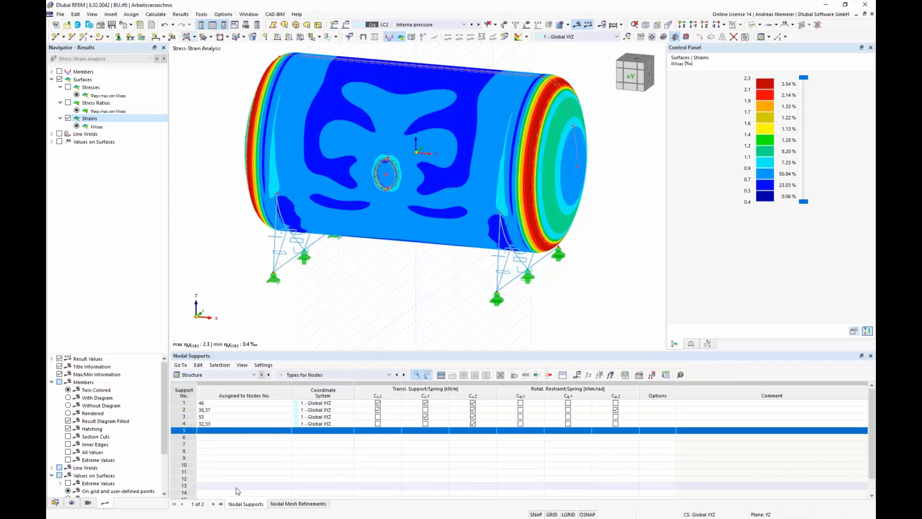
{"action": "left_click", "coordinate": [320, 375]}
{"action": "left_click", "coordinate": [321, 386]}
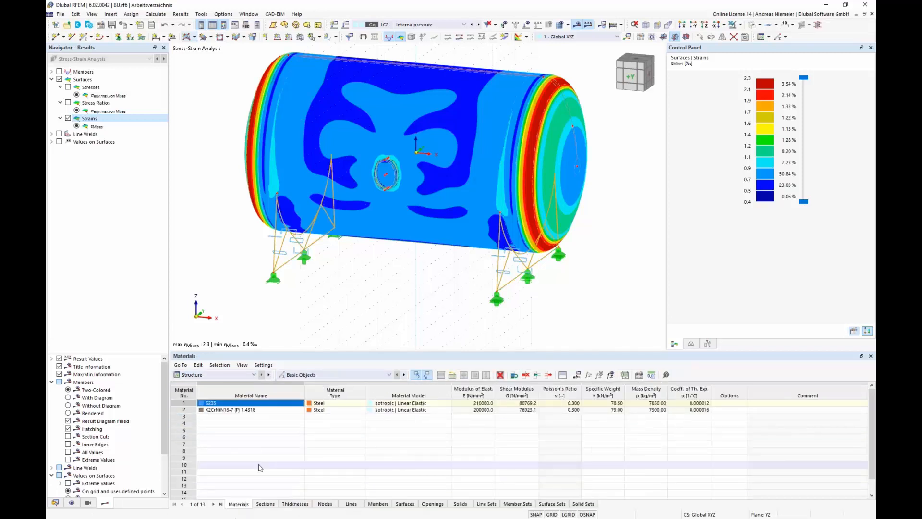
{"action": "double_click", "coordinate": [281, 409]}
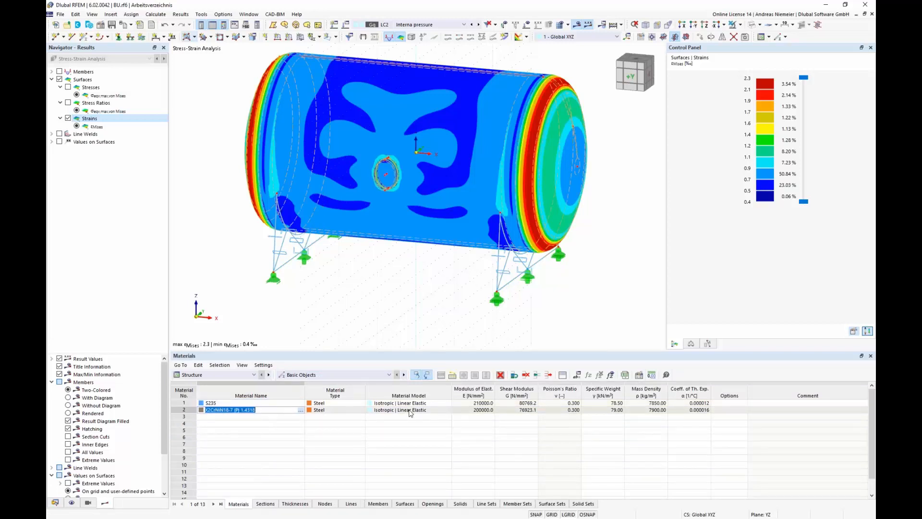
{"action": "left_click", "coordinate": [433, 412]}
{"action": "left_click", "coordinate": [447, 411]}
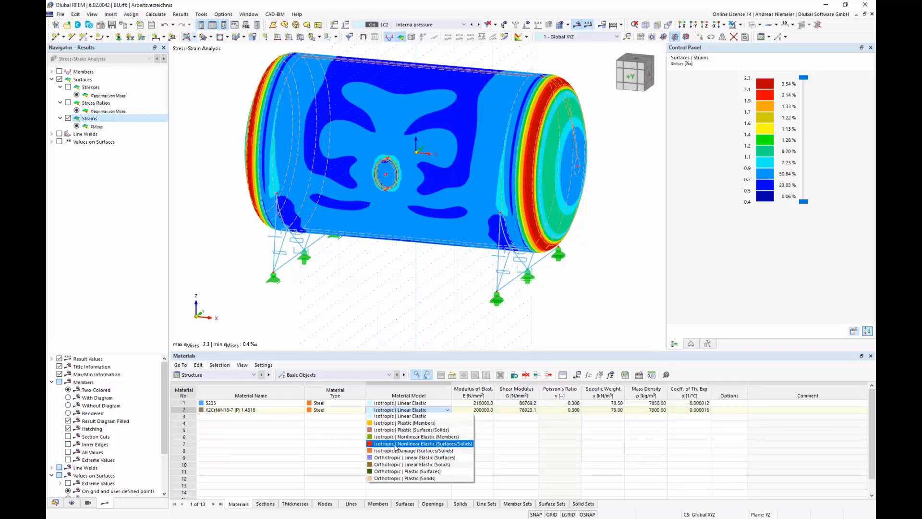
{"action": "left_click", "coordinate": [409, 444]}
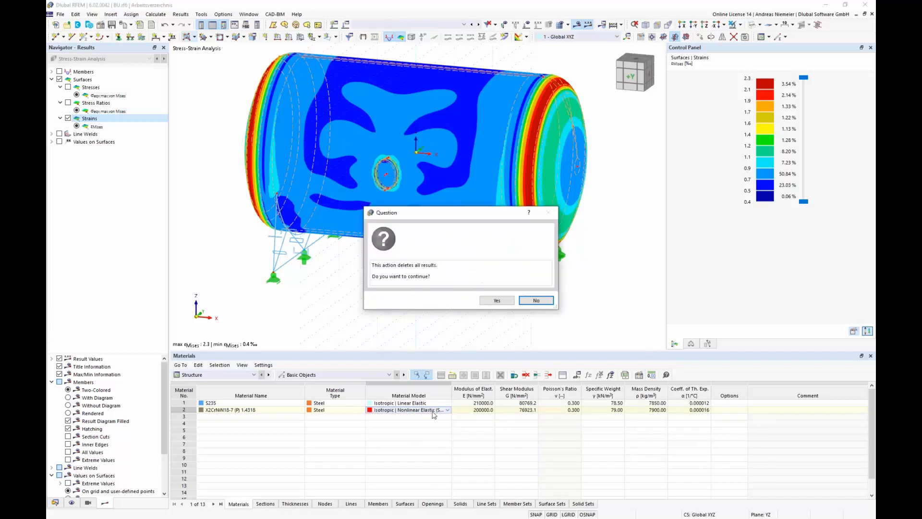
{"action": "left_click", "coordinate": [498, 301]}
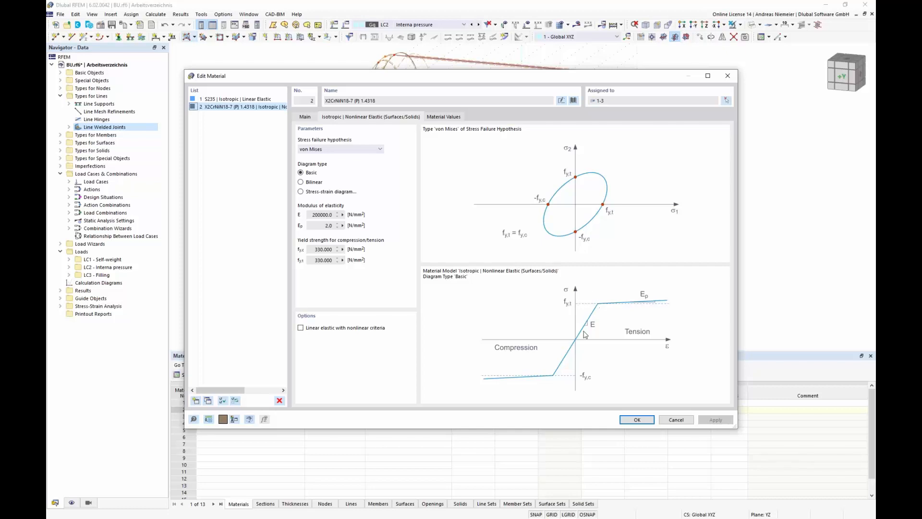
Step: Set the nonlinear material's yield strength for compression and tension to 280 N/mm² and accept the material
{"action": "left_click", "coordinate": [311, 117]}
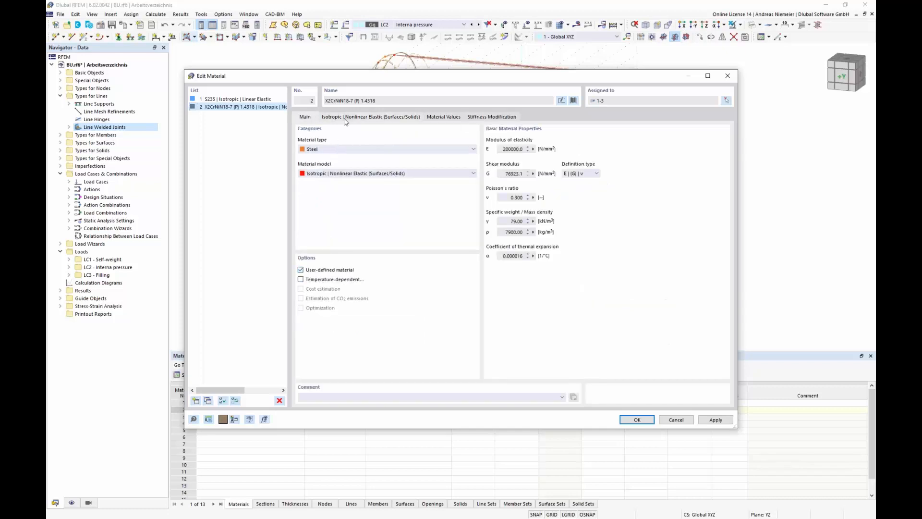
{"action": "double_click", "coordinate": [324, 248]}
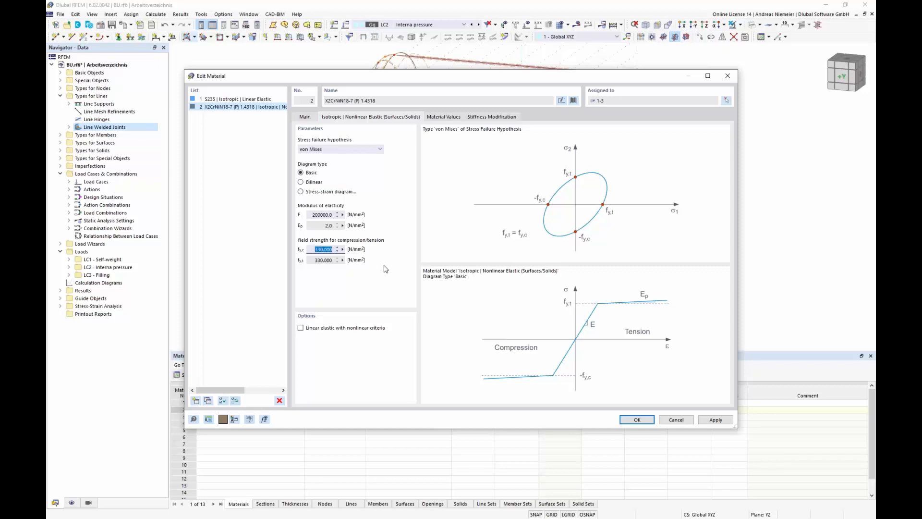
{"action": "type", "text": "280"}
{"action": "left_click", "coordinate": [319, 263]}
{"action": "left_click", "coordinate": [639, 419]}
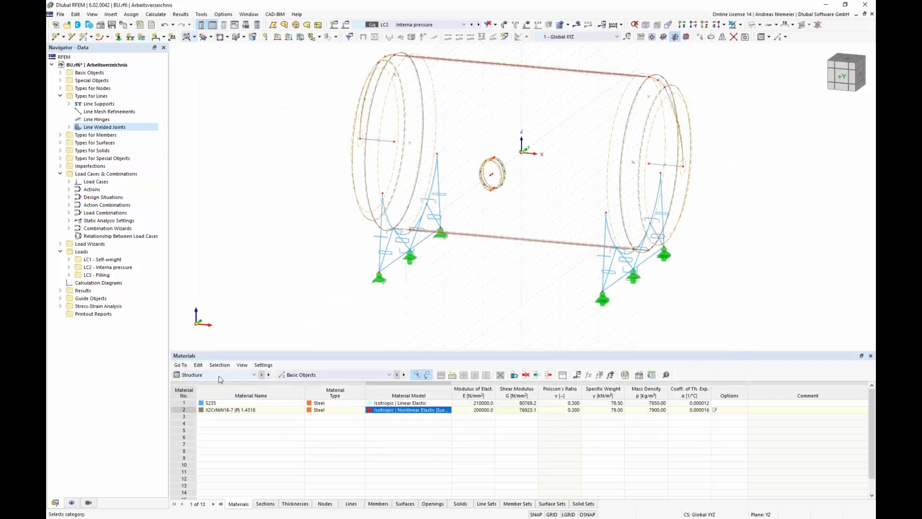
Step: Recalculate the stress-strain analysis with the nonlinear material and plot the plastic strains on the surfaces
{"action": "left_click", "coordinate": [621, 25]}
{"action": "left_click", "coordinate": [634, 35]}
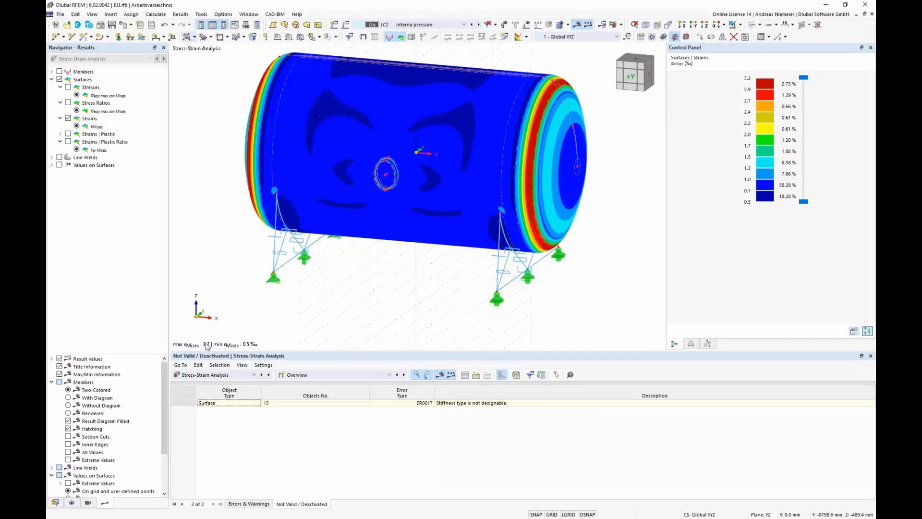
{"action": "left_click", "coordinate": [67, 134]}
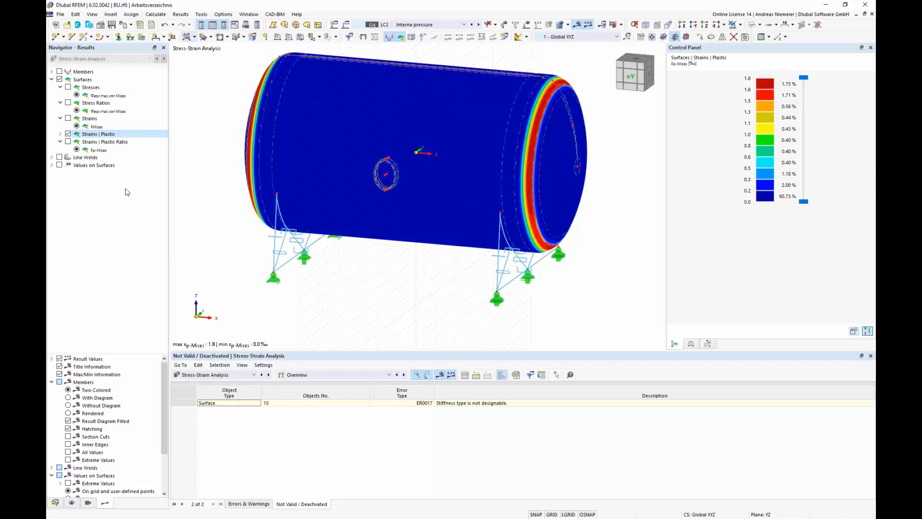
Step: Compare the plastic strain ratios, von Mises stresses, total strains and plastic strains plotted on the vessel surfaces
{"action": "left_click", "coordinate": [68, 141]}
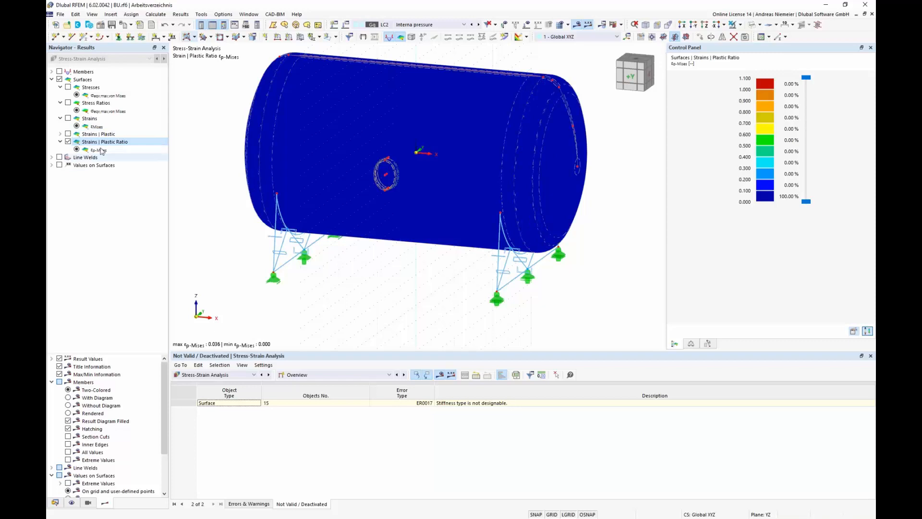
{"action": "left_click", "coordinate": [67, 87]}
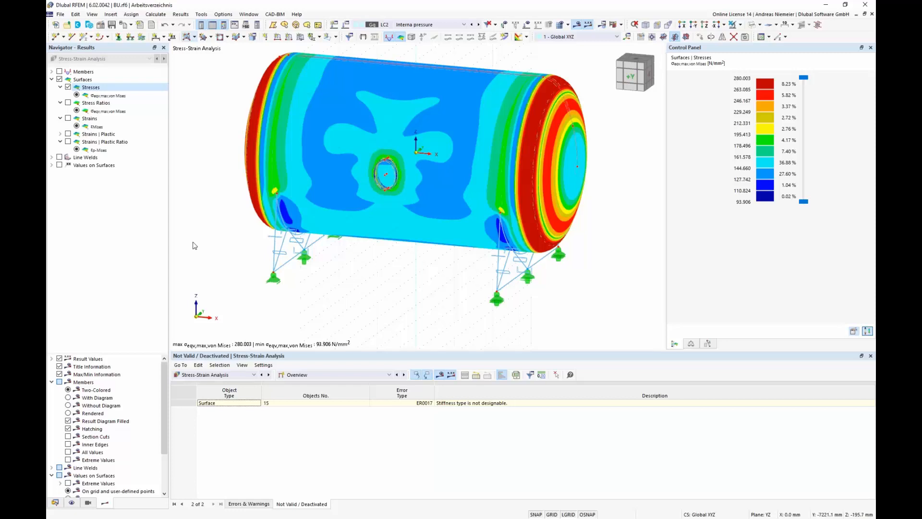
{"action": "left_click", "coordinate": [67, 118]}
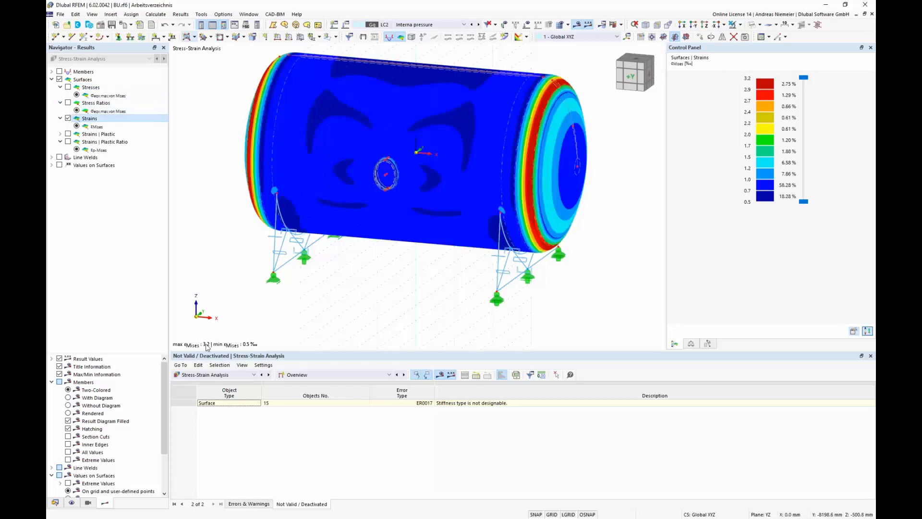
{"action": "left_click", "coordinate": [68, 135]}
{"action": "left_click", "coordinate": [68, 134]}
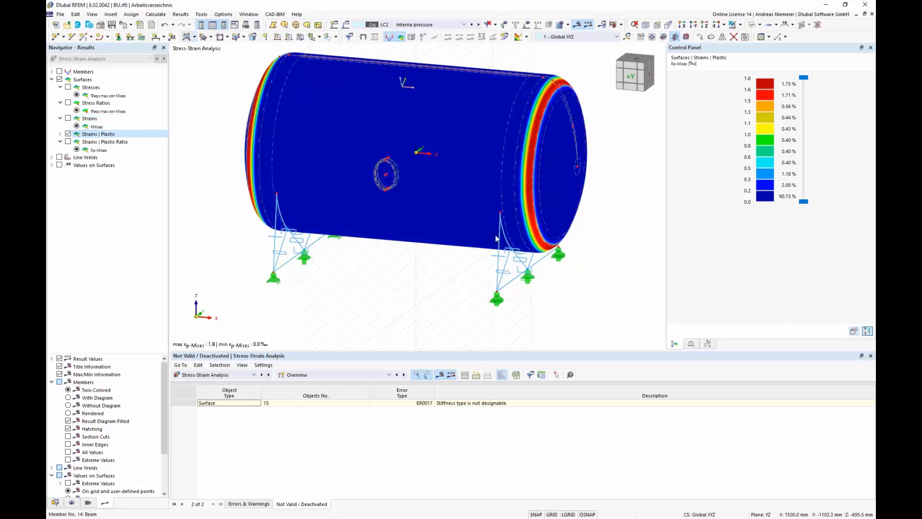
{"action": "middle_click_drag", "start_coordinate": [353, 302], "coordinate": [353, 289]}
{"action": "scroll", "coordinate": [353, 289], "scroll_direction": "down", "scroll_amount": 2}
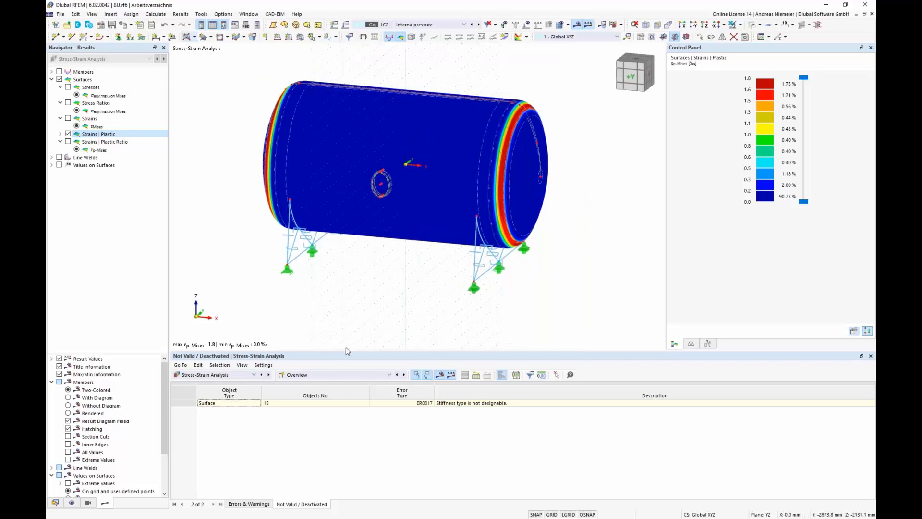
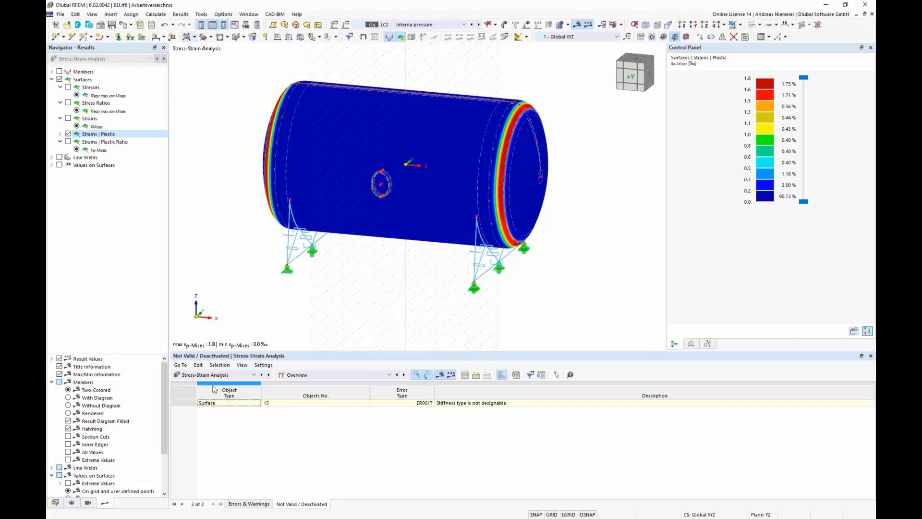
Step: Bring up the stress-strain input data and show the member stress ratios on the model instead of the surface results
{"action": "left_click", "coordinate": [311, 376]}
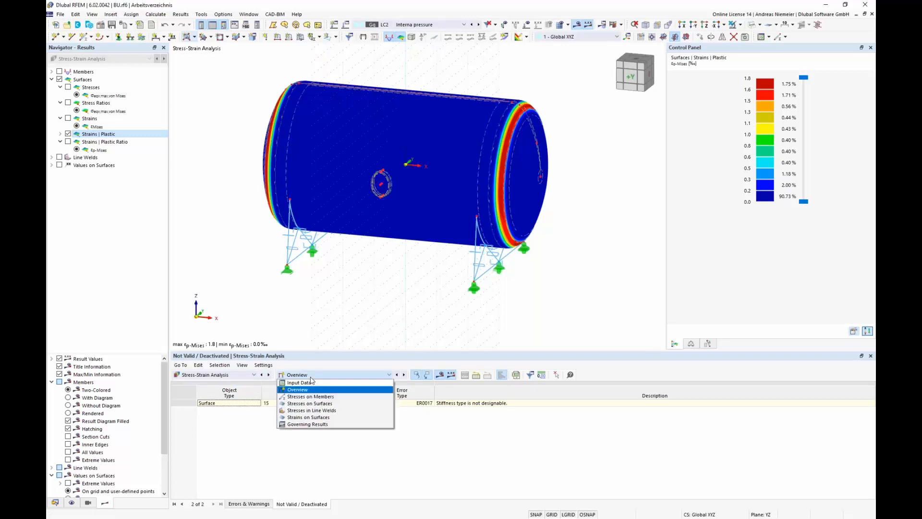
{"action": "left_click", "coordinate": [310, 383]}
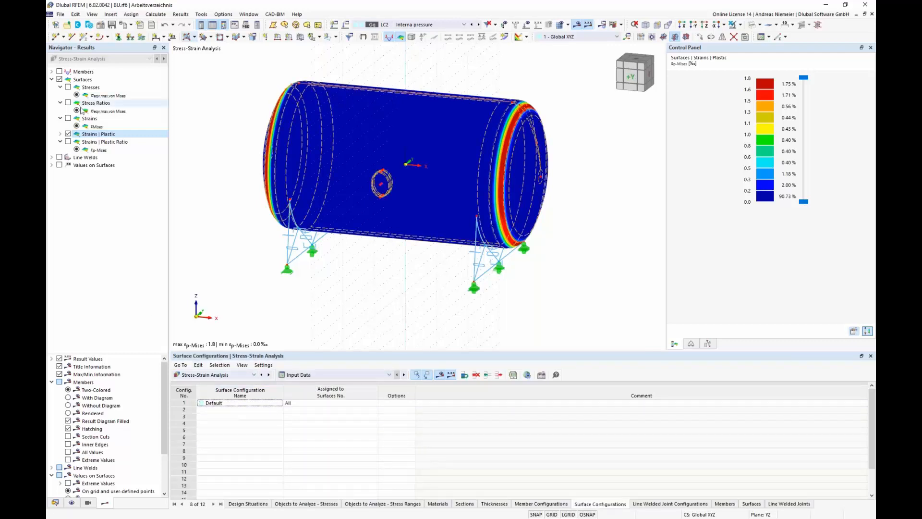
{"action": "left_click", "coordinate": [52, 79]}
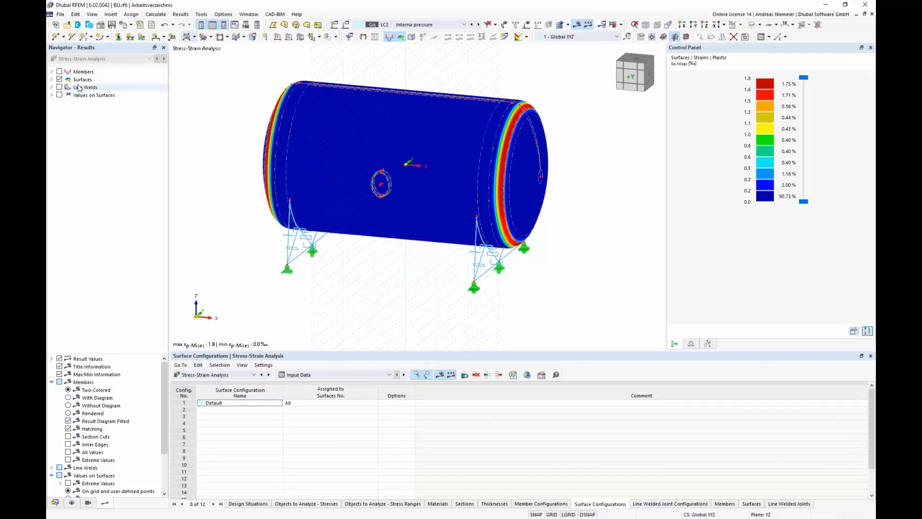
{"action": "left_click", "coordinate": [59, 80]}
{"action": "left_click", "coordinate": [59, 71]}
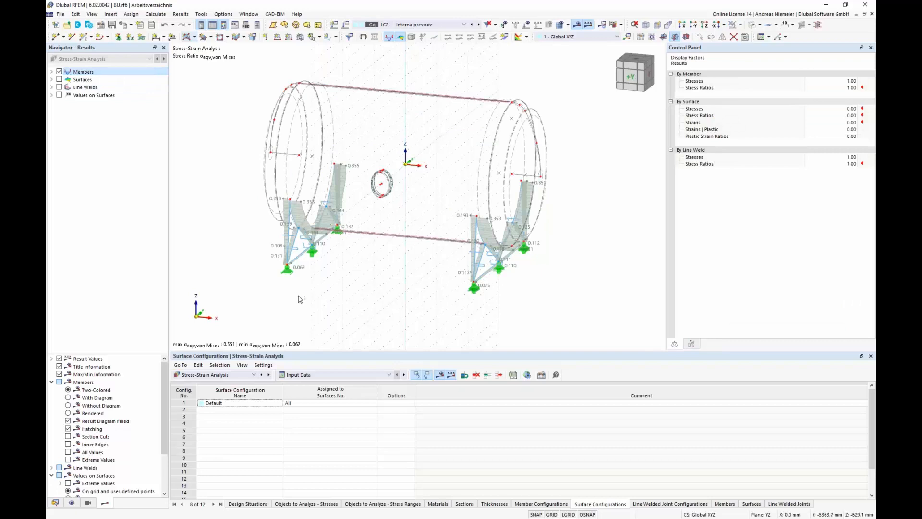
Step: Select the two horizontal base beams of the vessel supports and display only these in visibility mode
{"action": "scroll", "coordinate": [327, 298], "scroll_direction": "up", "scroll_amount": 2}
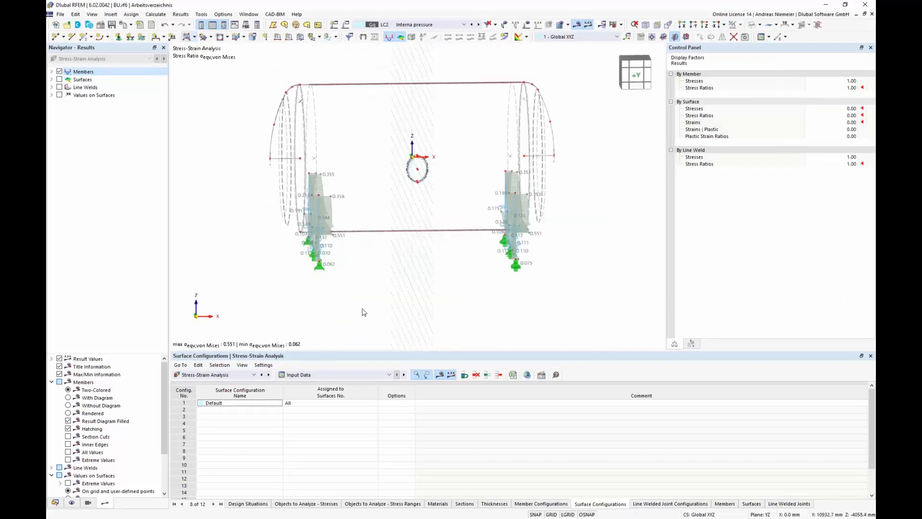
{"action": "middle_click_drag", "start_coordinate": [362, 311], "coordinate": [327, 259]}
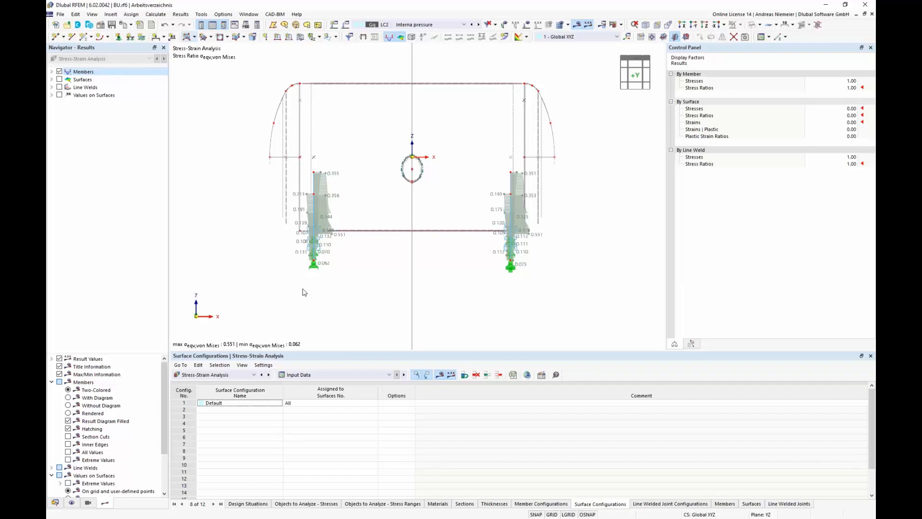
{"action": "key", "text": "F7"}
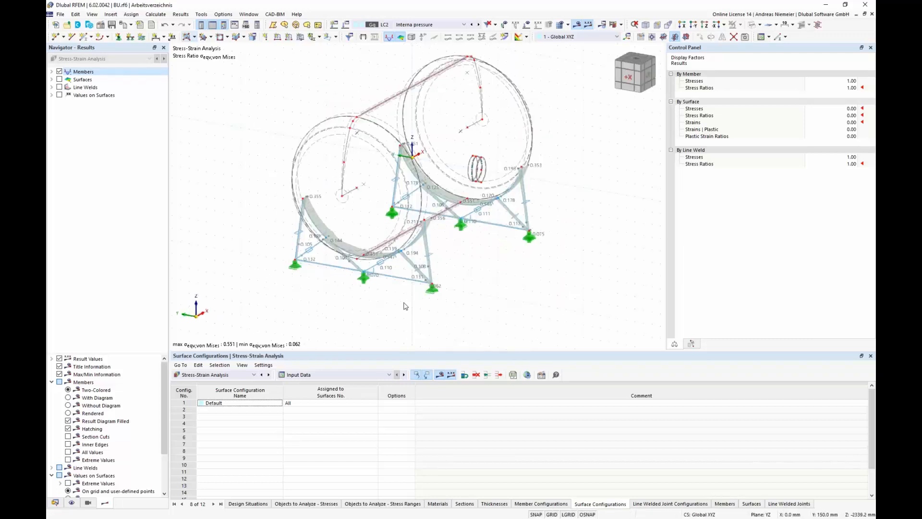
{"action": "left_click", "coordinate": [399, 282]}
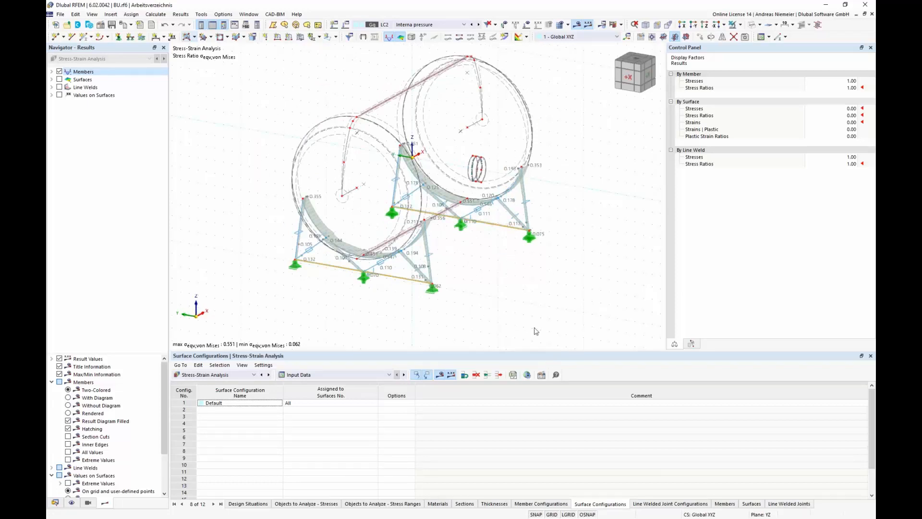
{"action": "left_click", "coordinate": [740, 25]}
{"action": "left_click", "coordinate": [759, 87]}
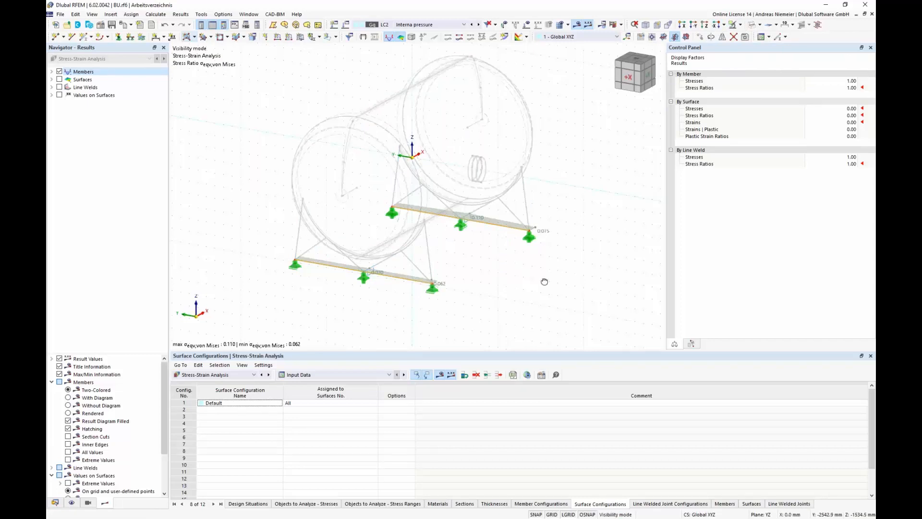
Step: List the stresses on members by member for the two isolated base beams
{"action": "left_click", "coordinate": [52, 71]}
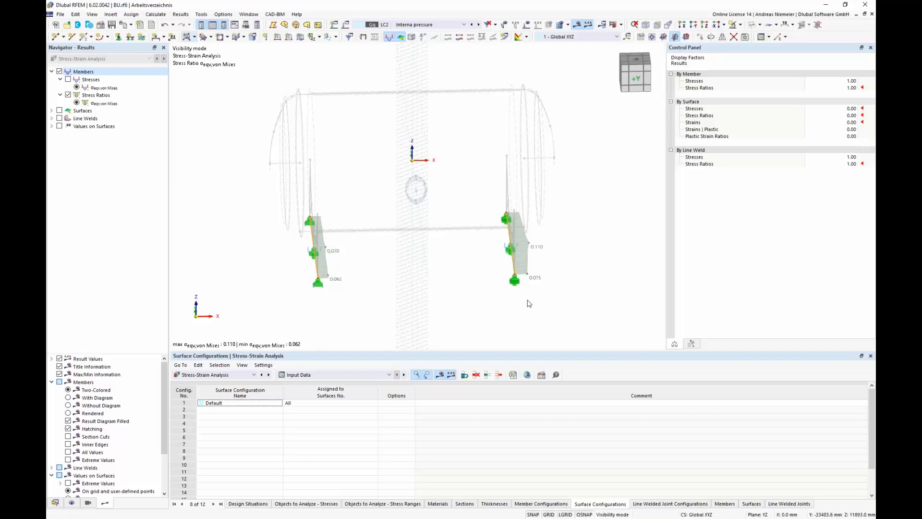
{"action": "left_click", "coordinate": [355, 375]}
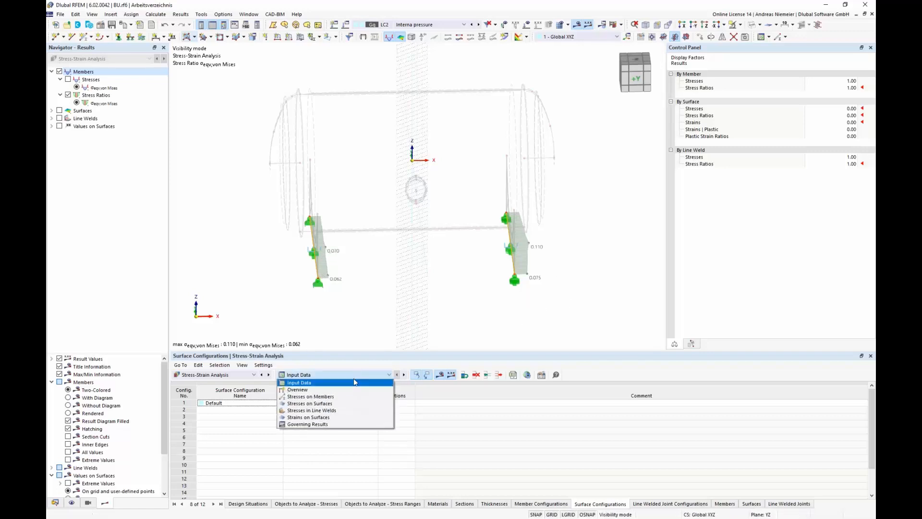
{"action": "left_click", "coordinate": [307, 397]}
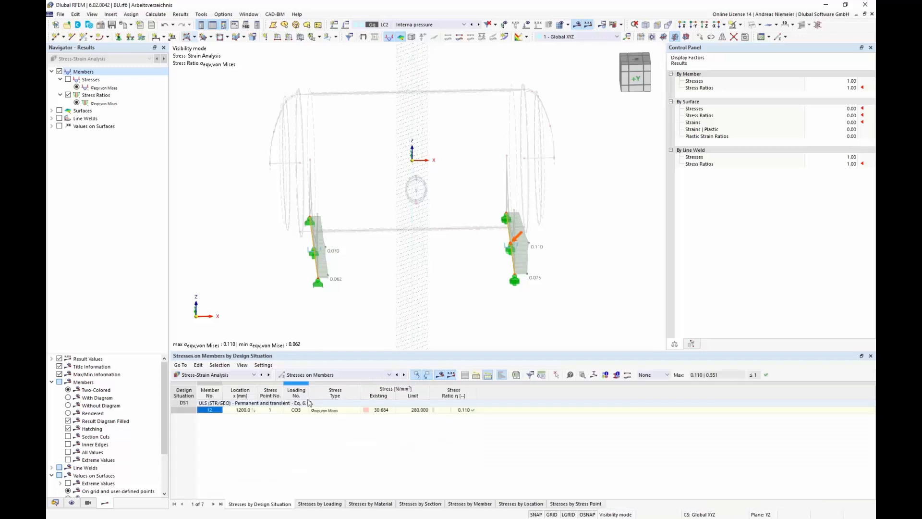
{"action": "left_click", "coordinate": [478, 504]}
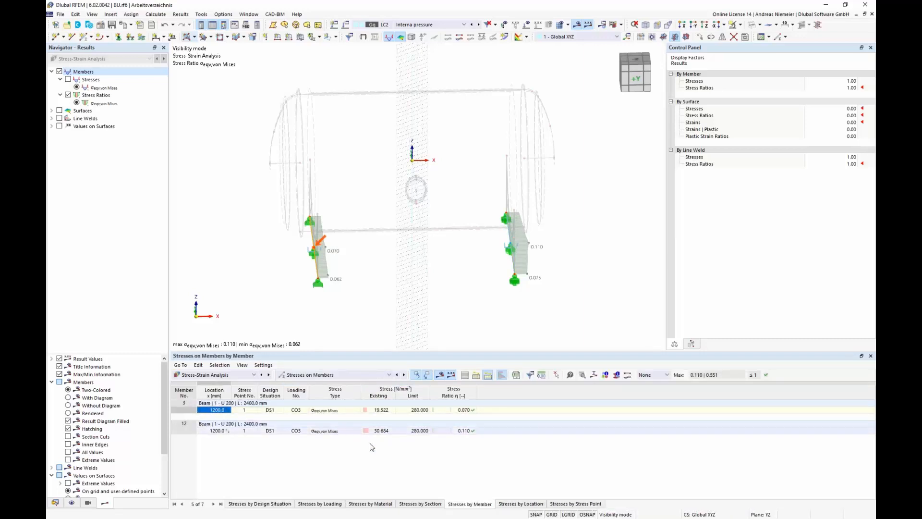
Step: Cancel visibility mode and look through the stresses by member for the whole model
{"action": "left_click", "coordinate": [740, 25]}
{"action": "left_click", "coordinate": [759, 80]}
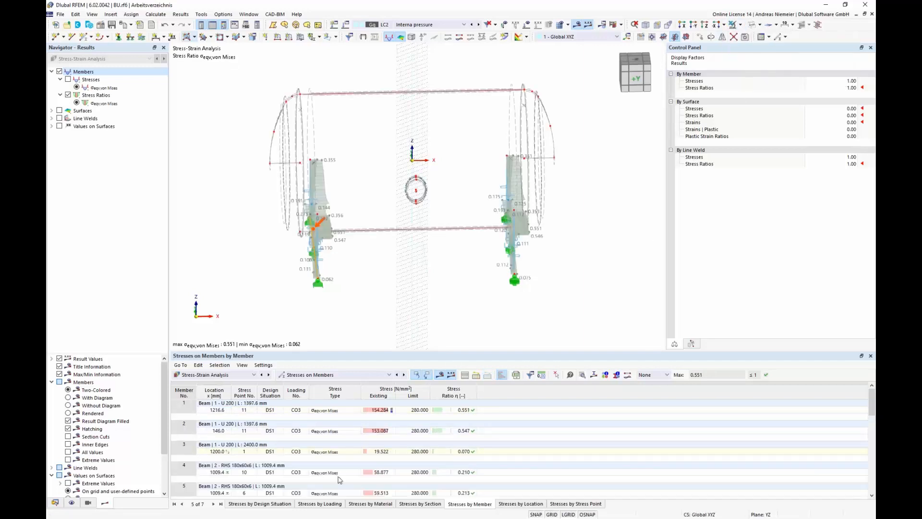
{"action": "scroll", "coordinate": [353, 446], "scroll_direction": "down", "scroll_amount": 5}
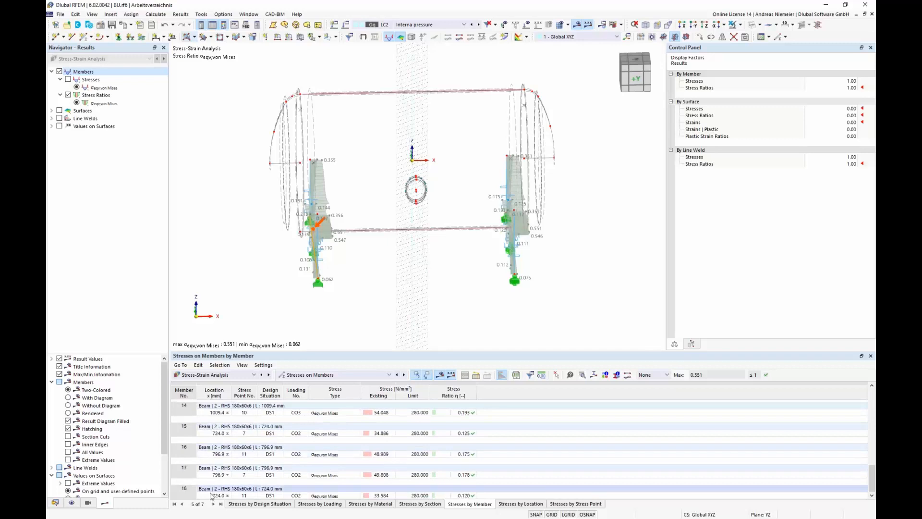
{"action": "scroll", "coordinate": [431, 485], "scroll_direction": "up", "scroll_amount": 5}
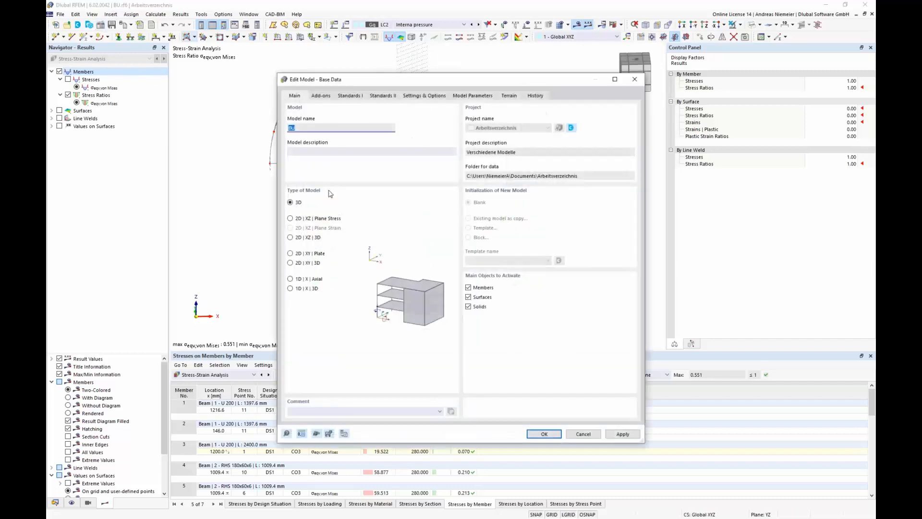
Step: Activate the Member Representatives option in the model's base data and accept the change
{"action": "left_click", "coordinate": [411, 96]}
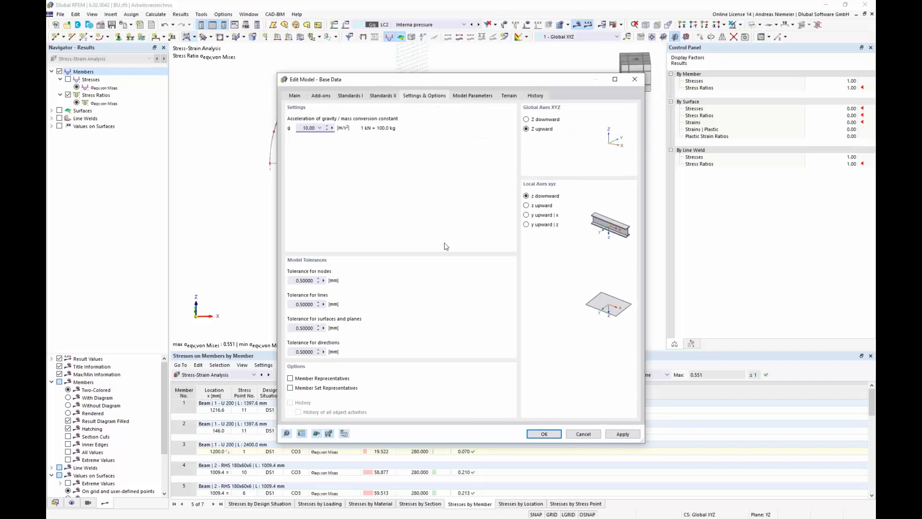
{"action": "left_click", "coordinate": [291, 378]}
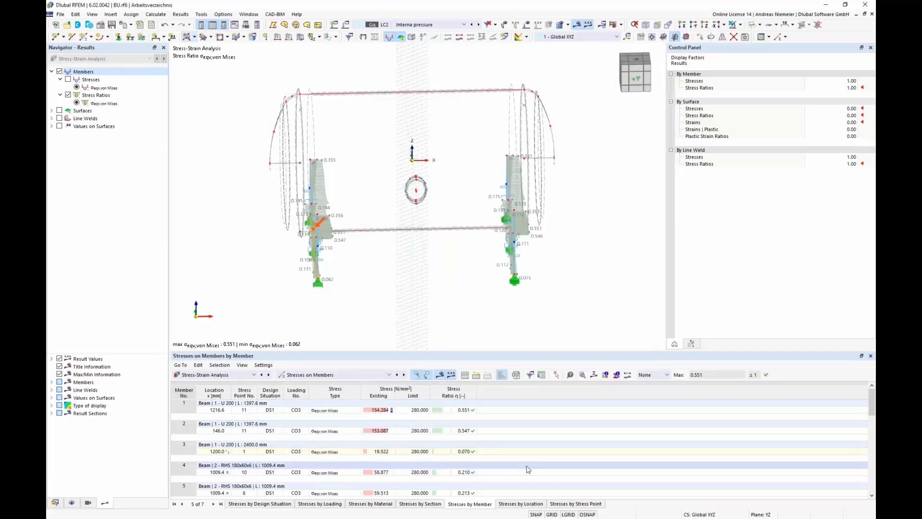
Step: List the member representatives among the model's basic objects in the data navigator
{"action": "left_click", "coordinate": [55, 503]}
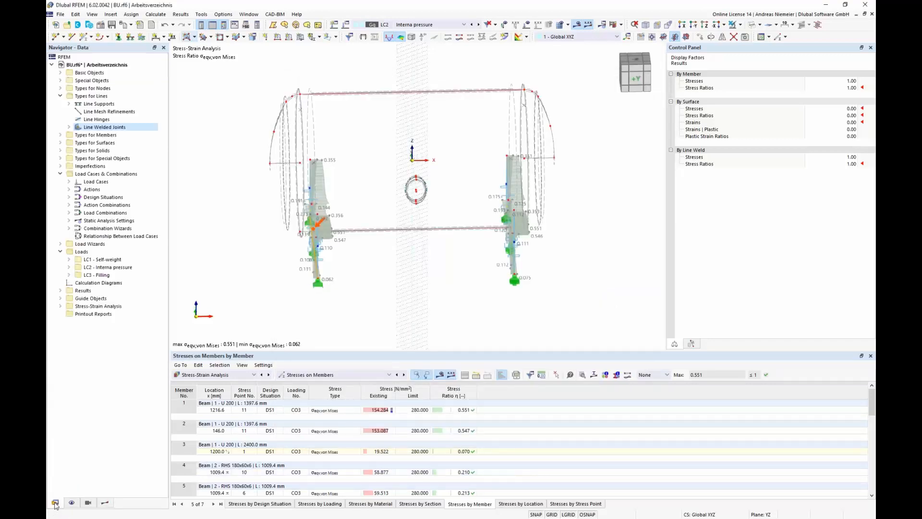
{"action": "left_click", "coordinate": [61, 96]}
{"action": "left_click", "coordinate": [60, 72]}
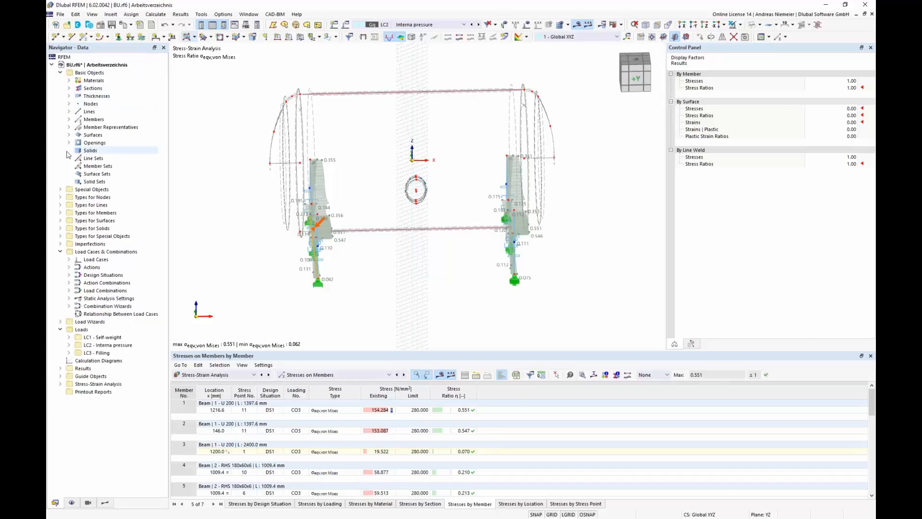
{"action": "left_click", "coordinate": [69, 127]}
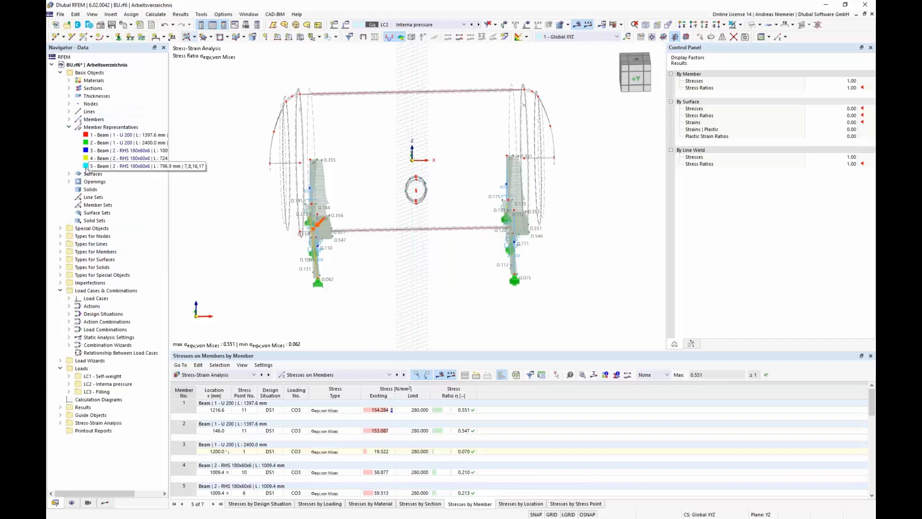
Step: Hide the result display and highlight each of the five member representatives in turn to see which support members it groups
{"action": "left_click", "coordinate": [577, 26]}
{"action": "middle_click_drag", "start_coordinate": [310, 229], "coordinate": [410, 298], "text": "ctrl"}
{"action": "scroll", "coordinate": [412, 301], "scroll_direction": "up", "scroll_amount": 3}
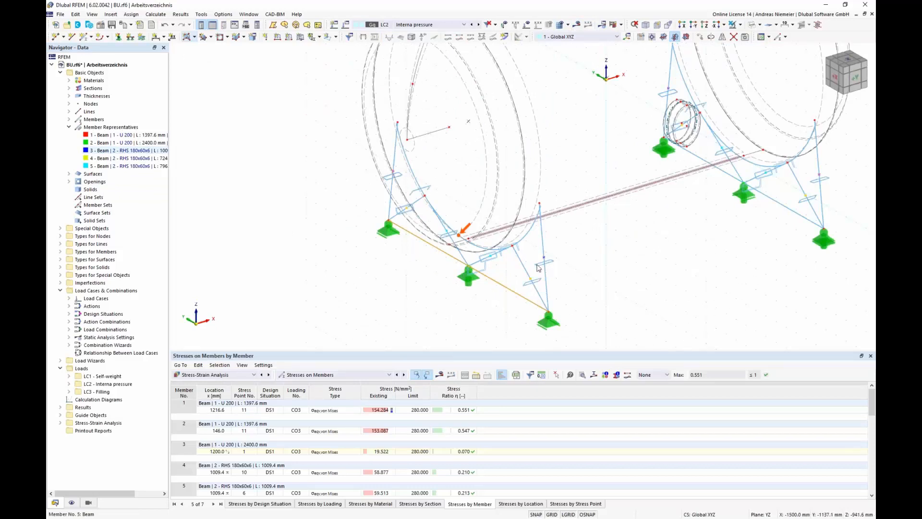
{"action": "left_click", "coordinate": [94, 135]}
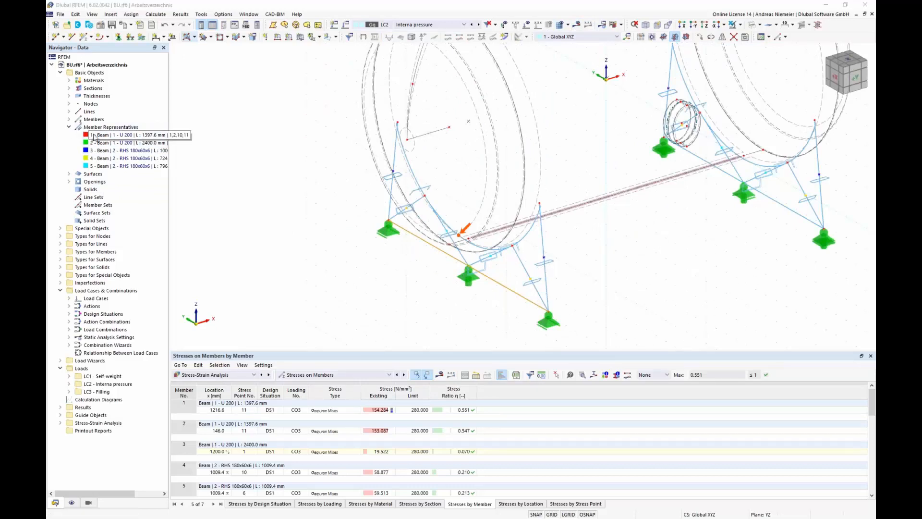
{"action": "scroll", "coordinate": [306, 273], "scroll_direction": "down", "scroll_amount": 2}
{"action": "scroll", "coordinate": [306, 274], "scroll_direction": "down", "scroll_amount": 1}
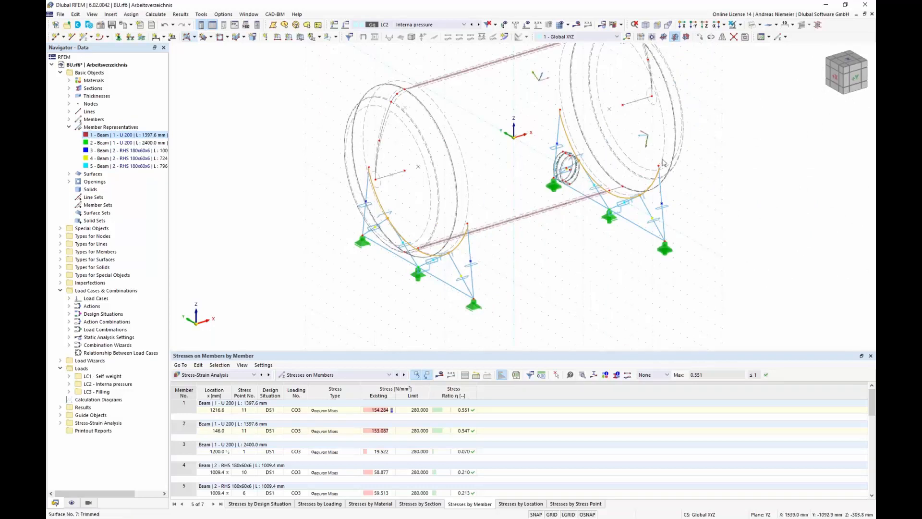
{"action": "left_click", "coordinate": [105, 142]}
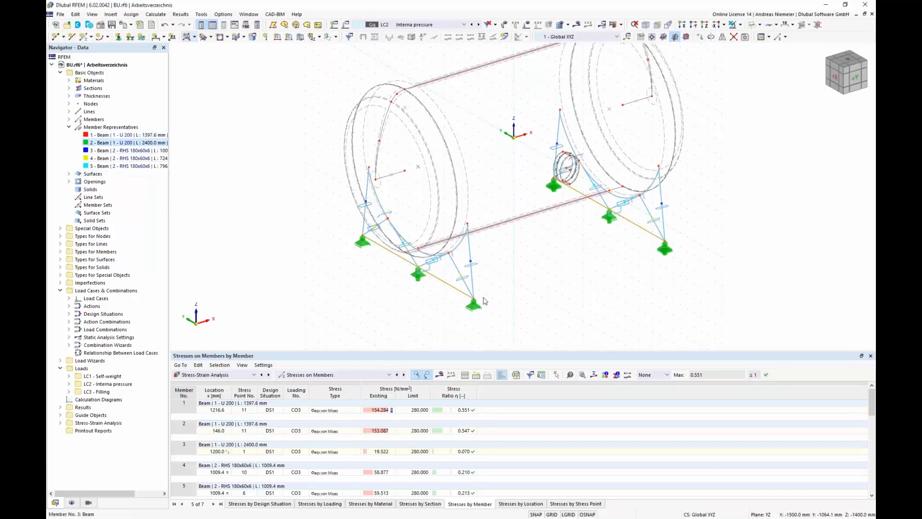
{"action": "left_click", "coordinate": [103, 150]}
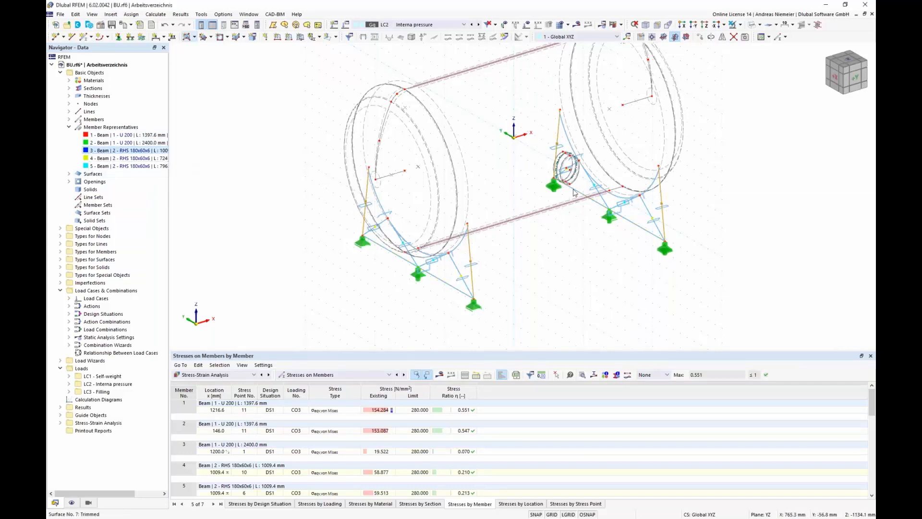
{"action": "left_click", "coordinate": [104, 158]}
{"action": "left_click", "coordinate": [102, 167]}
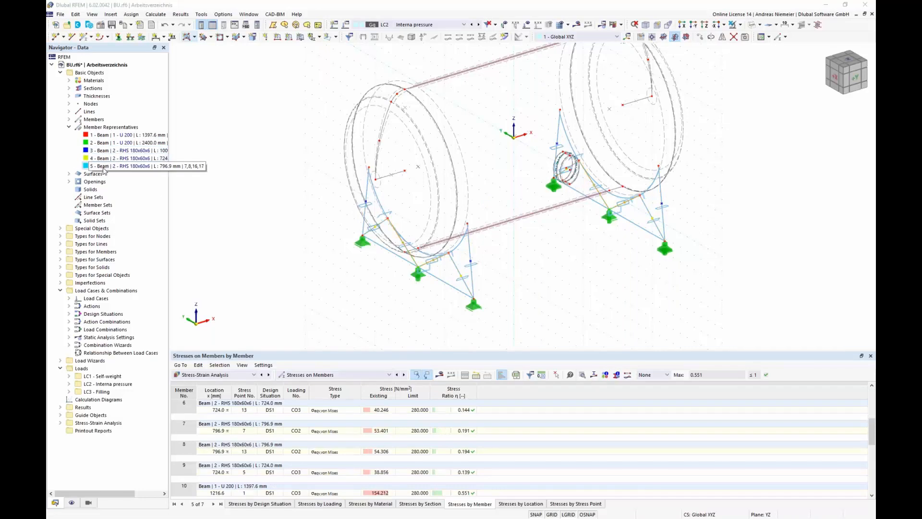
Step: Review the properties of the 2400 mm U 200 member representative without changing them, and list all individual members for comparison
{"action": "left_click", "coordinate": [103, 142]}
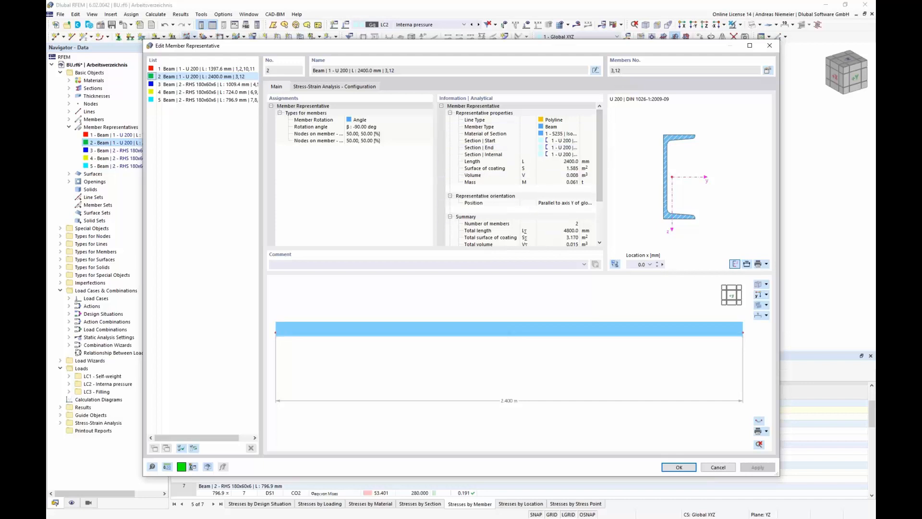
{"action": "left_click", "coordinate": [718, 467]}
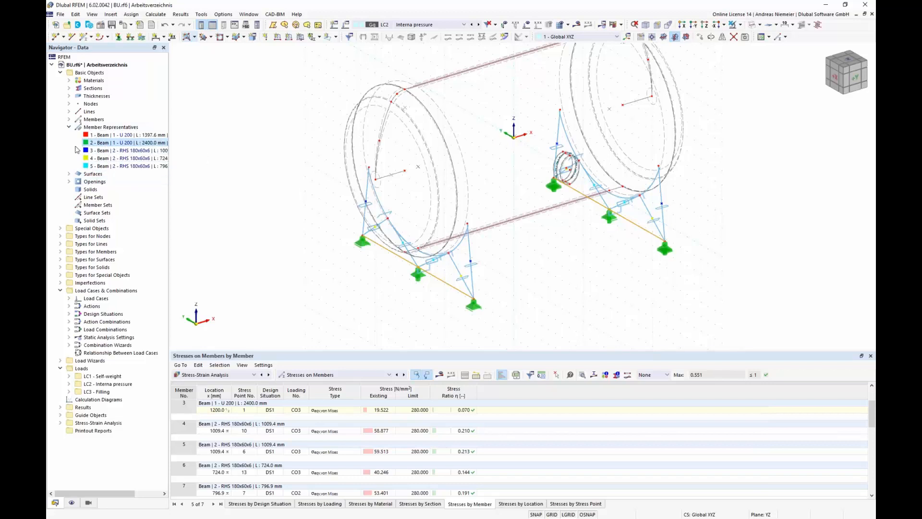
{"action": "left_click", "coordinate": [69, 119]}
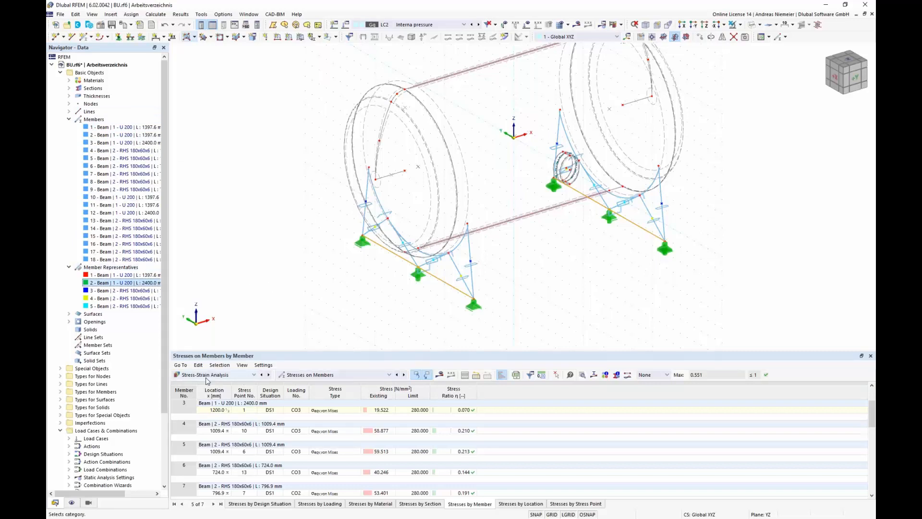
Step: In the Stress-Strain Analysis objects to analyze for stresses, exclude all member representatives, accept deleting the results, and include them again
{"action": "left_click", "coordinate": [309, 377]}
{"action": "left_click", "coordinate": [309, 384]}
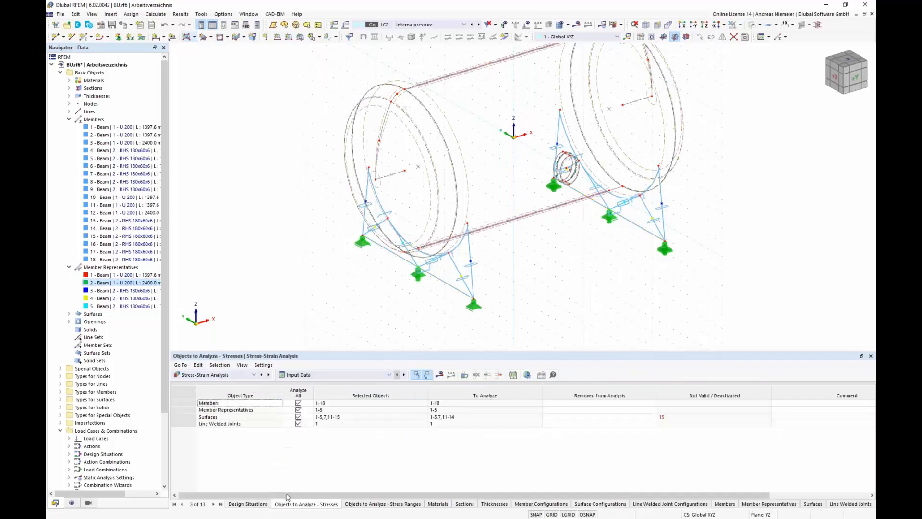
{"action": "left_click", "coordinate": [216, 410]}
{"action": "left_click", "coordinate": [299, 410]}
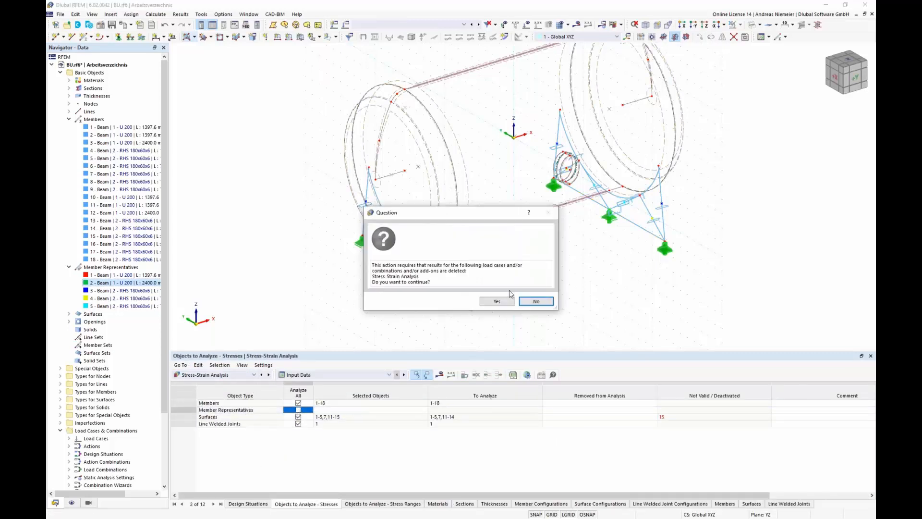
{"action": "left_click", "coordinate": [497, 301]}
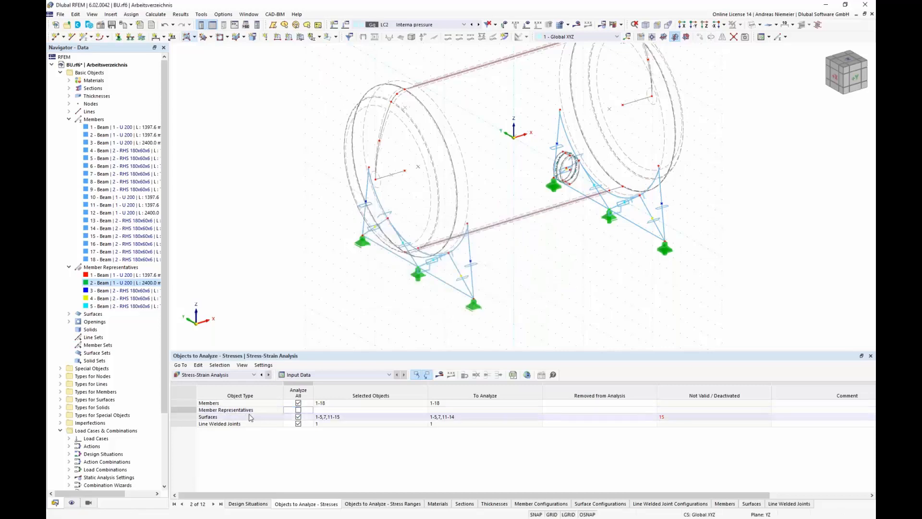
{"action": "left_click", "coordinate": [298, 410]}
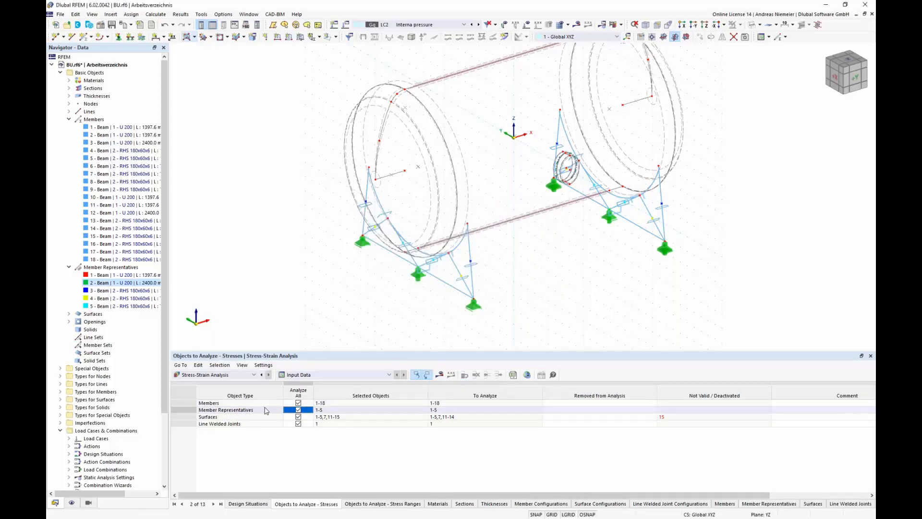
Step: Run the Stress-Strain Analysis calculation and collapse the Members result category
{"action": "left_click", "coordinate": [445, 375]}
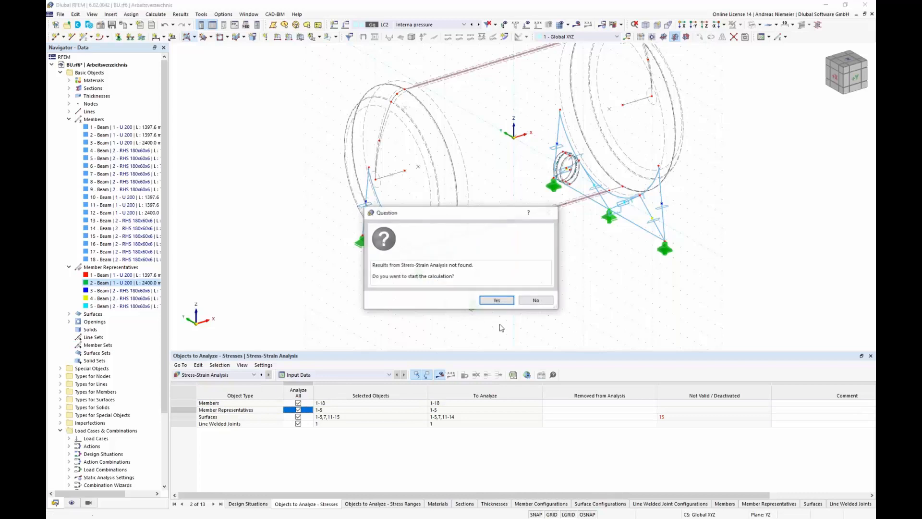
{"action": "left_click", "coordinate": [499, 301]}
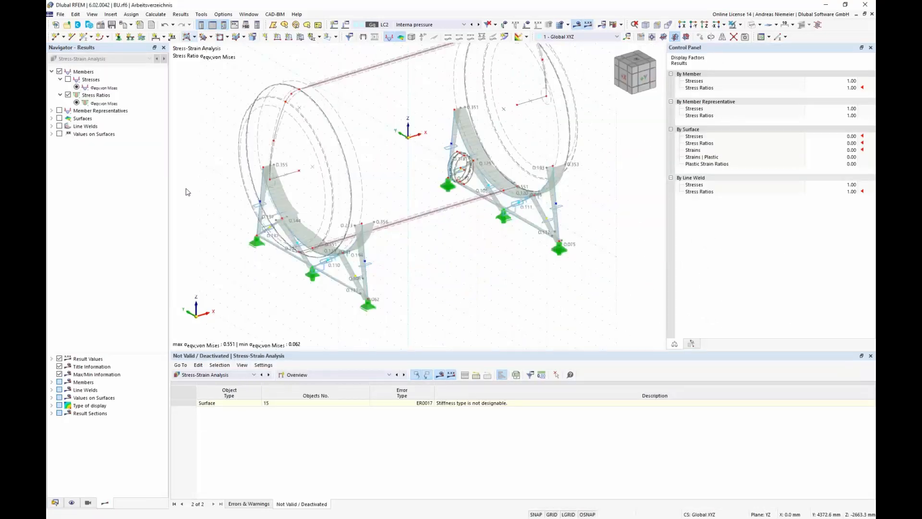
{"action": "left_click", "coordinate": [52, 72]}
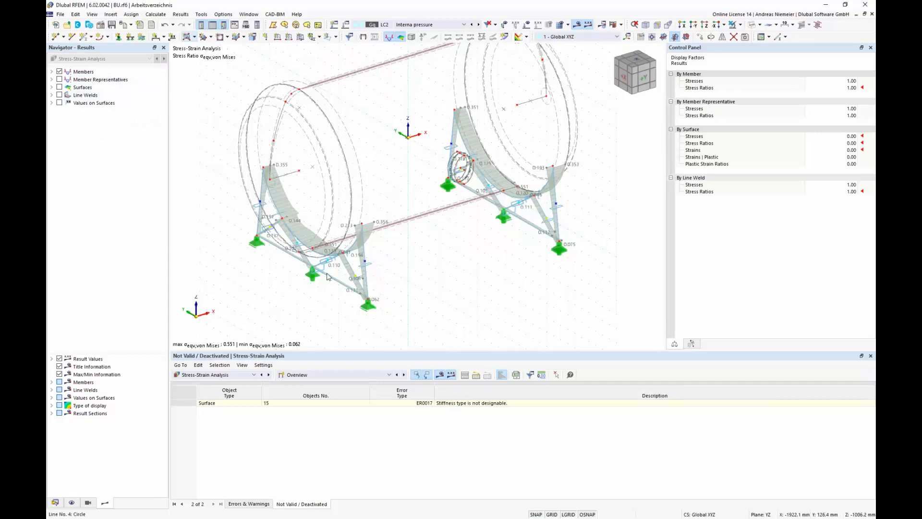
Step: Select the two horizontal base beams of the vessel supports and display only them in visibility mode
{"action": "middle_click_drag", "start_coordinate": [413, 319], "coordinate": [471, 283]}
{"action": "scroll", "coordinate": [465, 304], "scroll_direction": "up", "scroll_amount": 1}
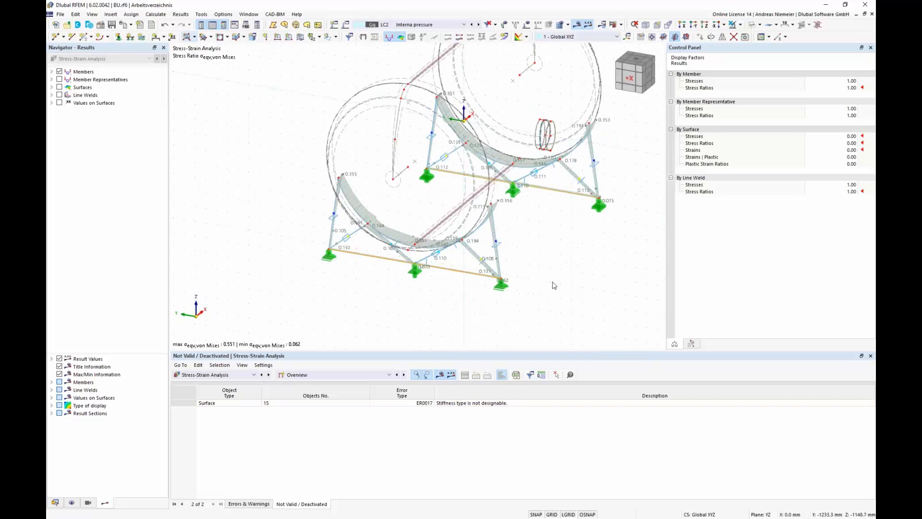
{"action": "left_click", "coordinate": [740, 25]}
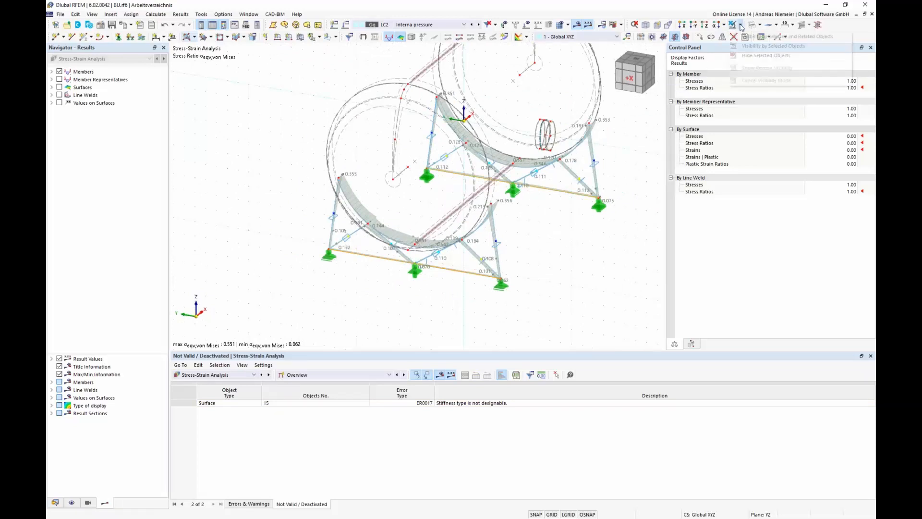
{"action": "left_click", "coordinate": [746, 37]}
{"action": "middle_click_drag", "start_coordinate": [606, 214], "coordinate": [502, 244], "text": "ctrl"}
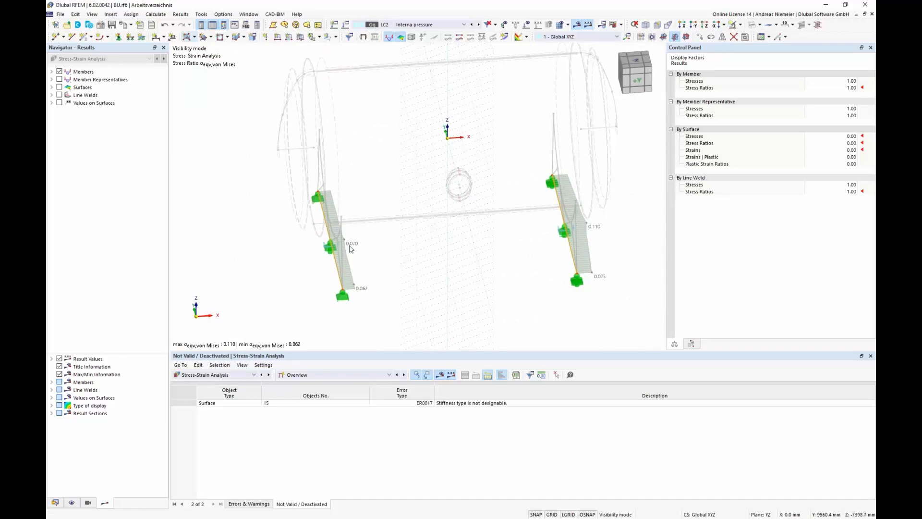
Step: Replace the member results on the base beams with the von Mises stress ratios of the member representatives
{"action": "left_click", "coordinate": [52, 79]}
{"action": "left_click", "coordinate": [60, 79]}
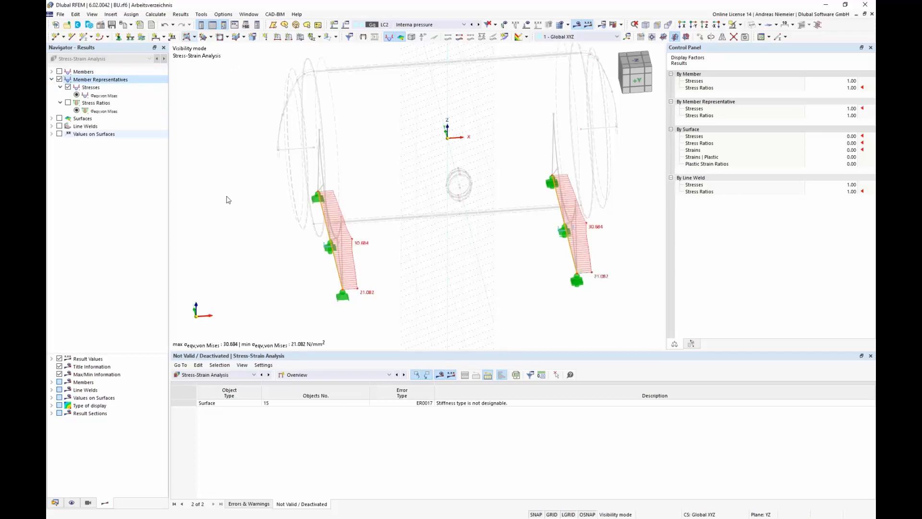
{"action": "left_click", "coordinate": [67, 103]}
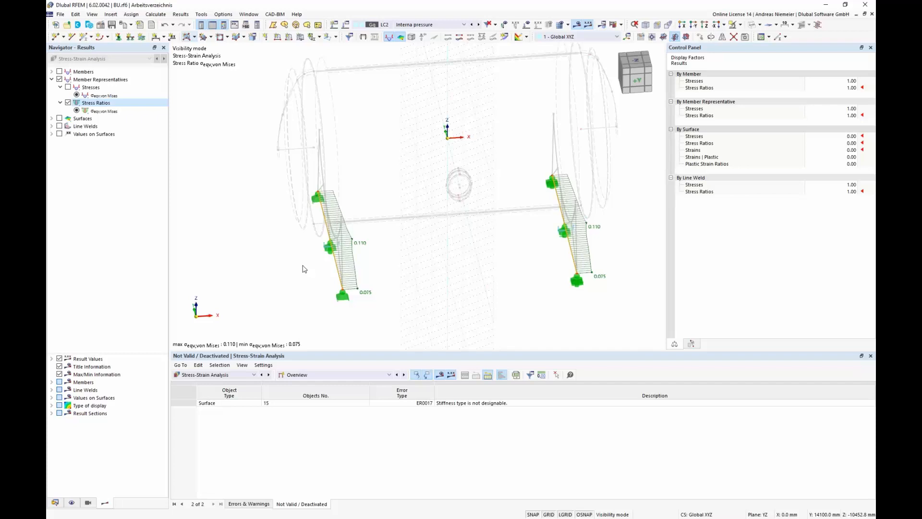
Step: List the stresses on member representatives by member representative for the isolated base beams
{"action": "left_click", "coordinate": [298, 377]}
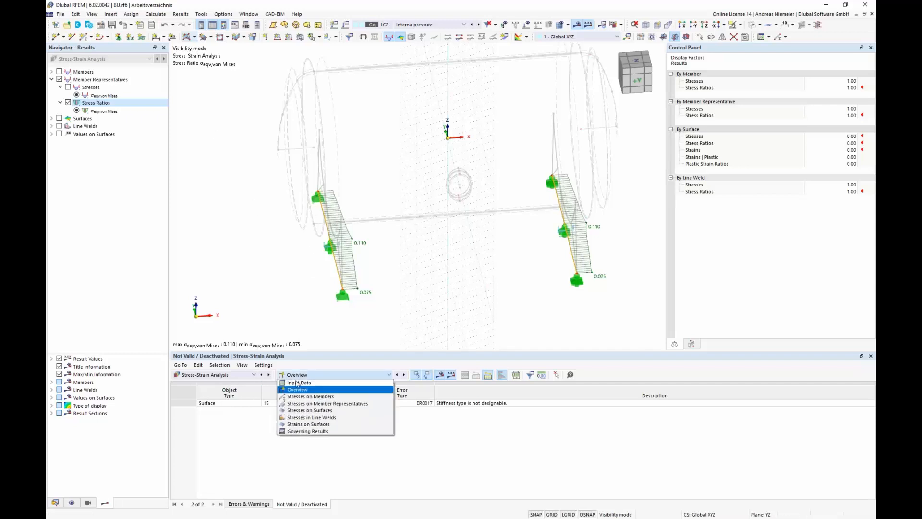
{"action": "left_click", "coordinate": [302, 408]}
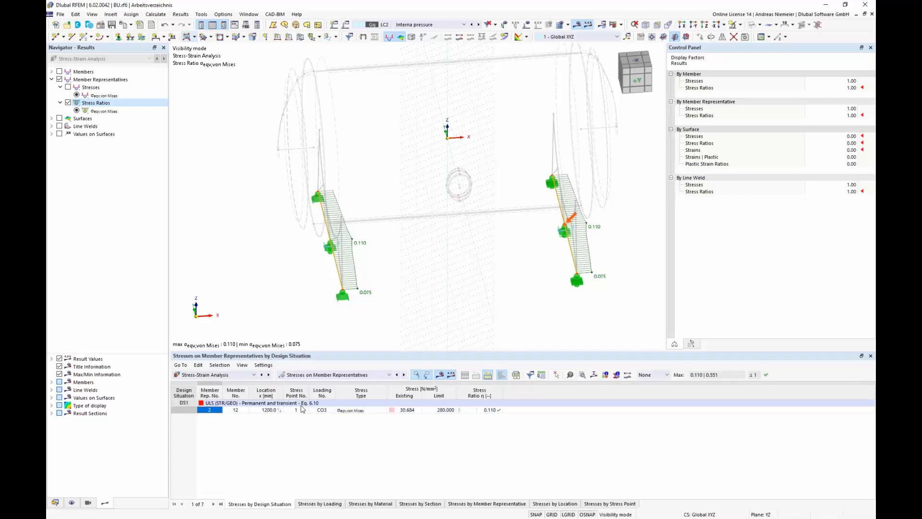
{"action": "left_click", "coordinate": [507, 504]}
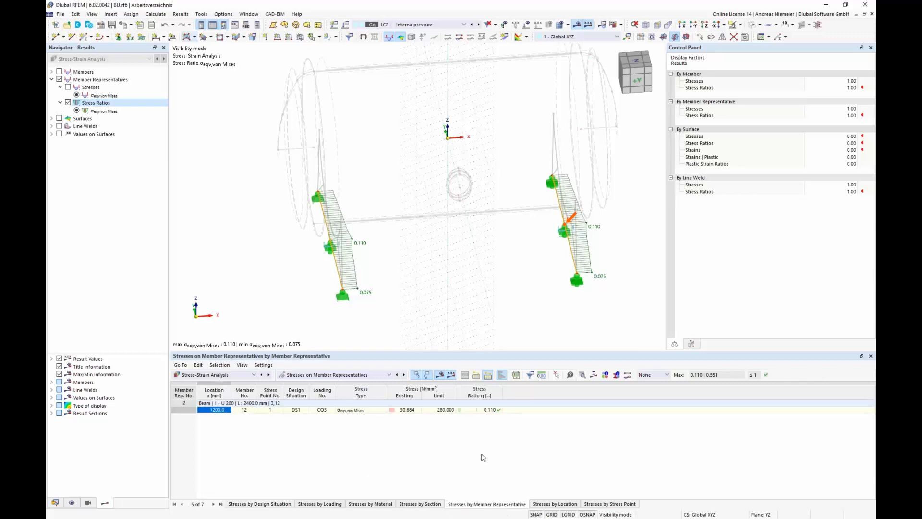
Step: Cancel visibility mode and enlarge the results table to review the stresses of all five member representatives
{"action": "left_click", "coordinate": [740, 24]}
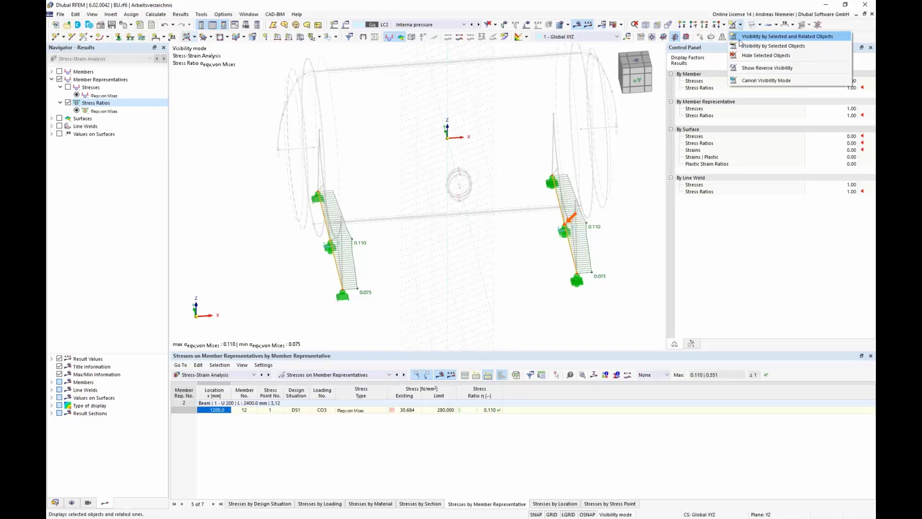
{"action": "left_click", "coordinate": [740, 39]}
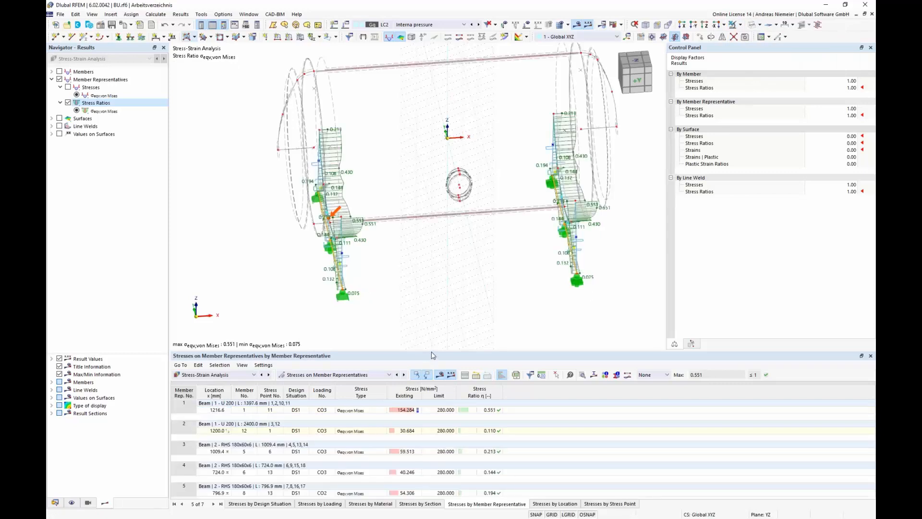
{"action": "left_click_drag", "start_coordinate": [435, 355], "coordinate": [434, 303]}
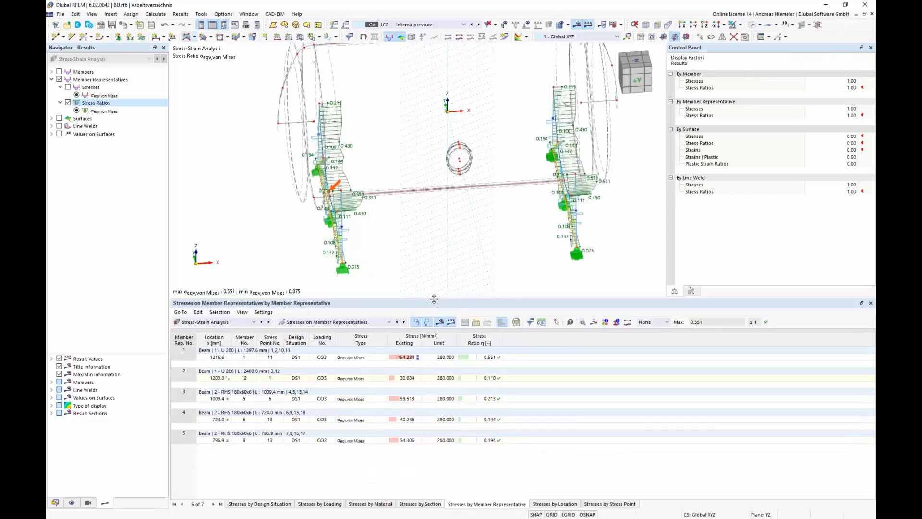
{"action": "left_click_drag", "start_coordinate": [483, 443], "coordinate": [484, 358]}
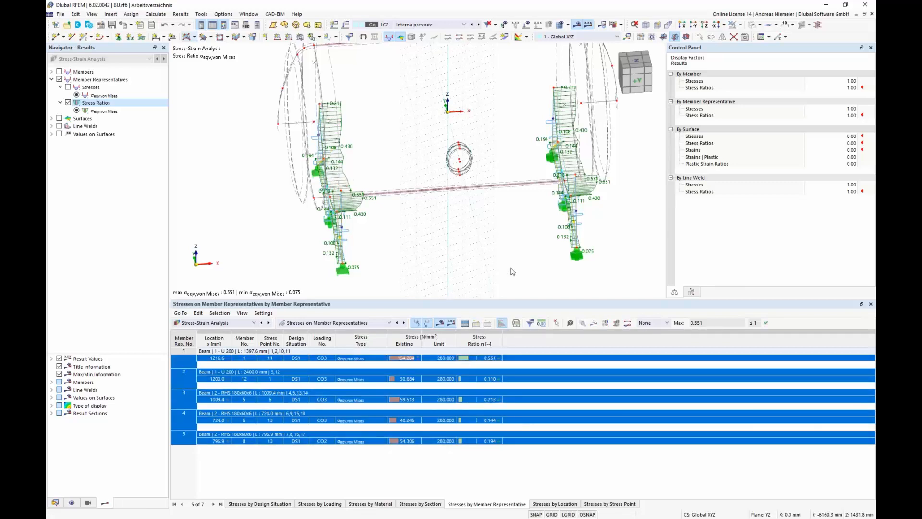
{"action": "left_click", "coordinate": [486, 402]}
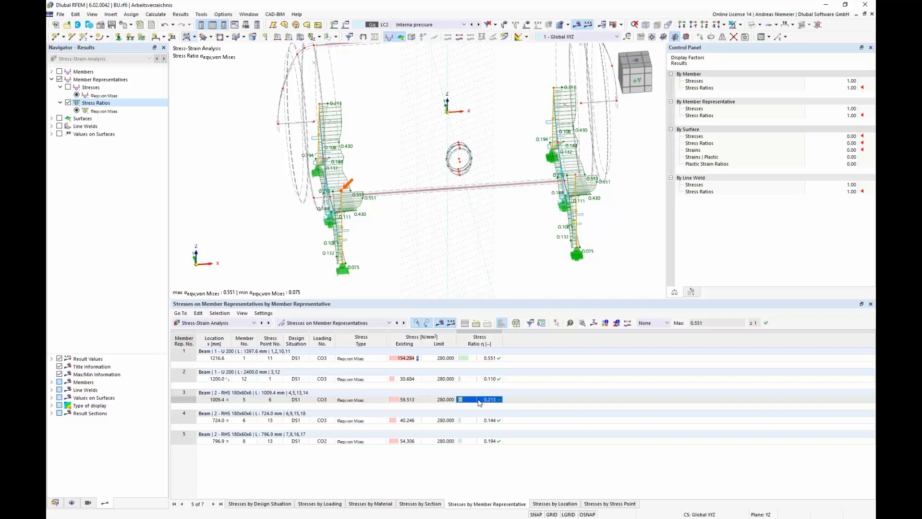
Step: Collapse all items in the data navigator and select Printout Reports
{"action": "left_click", "coordinate": [56, 503]}
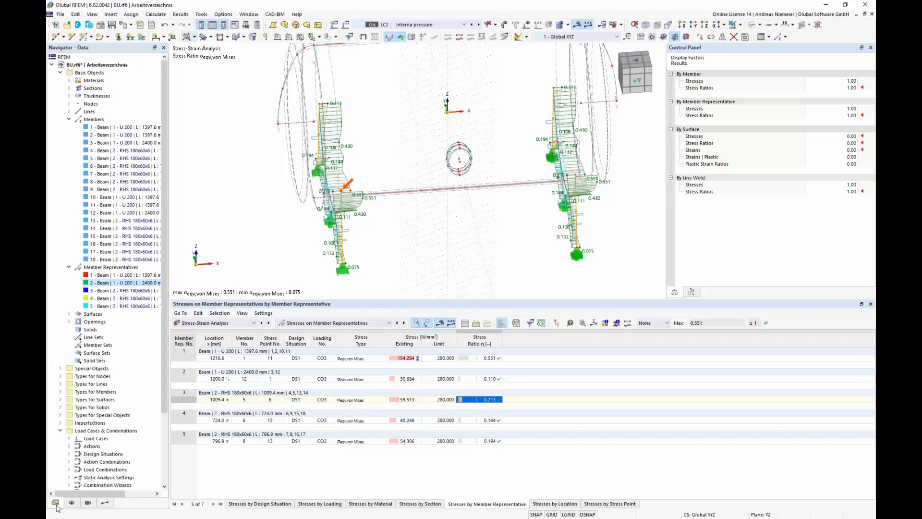
{"action": "right_click", "coordinate": [121, 81]}
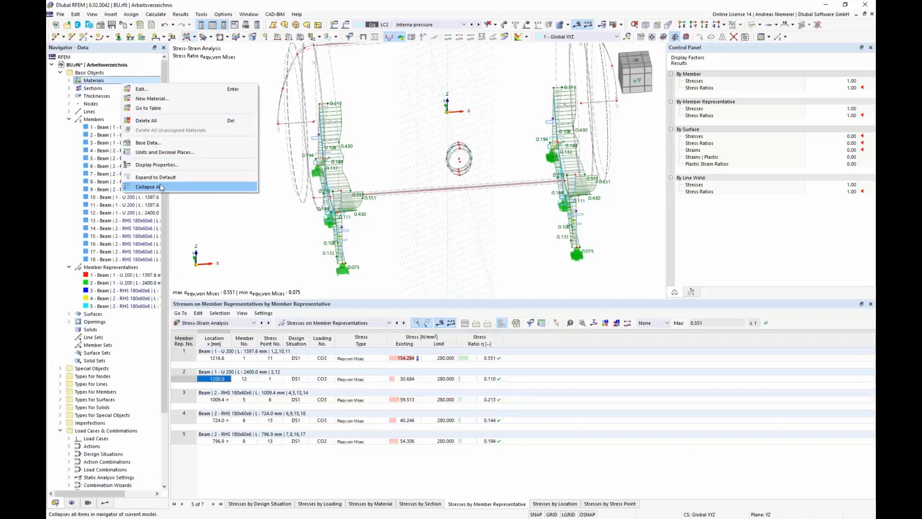
{"action": "left_click", "coordinate": [161, 188]}
{"action": "left_click", "coordinate": [94, 197]}
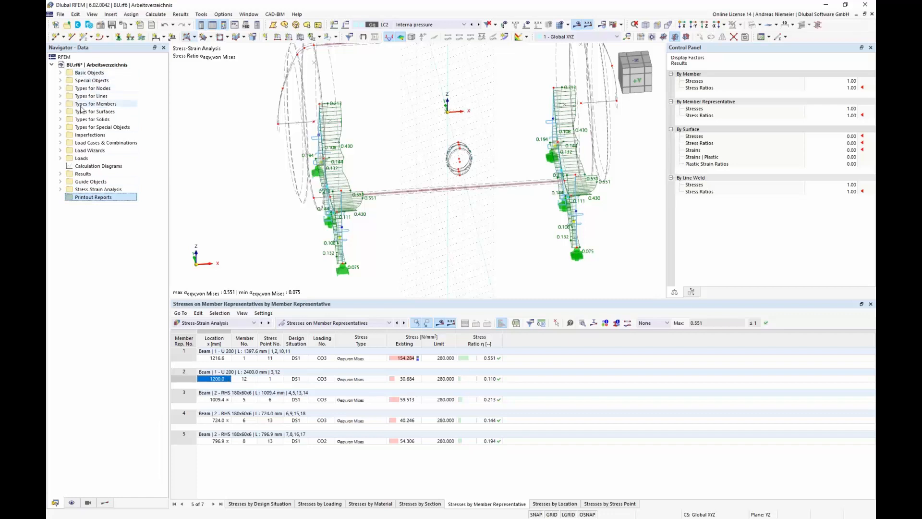
Step: Create a new printout report and collapse all of its report items
{"action": "right_click", "coordinate": [105, 202]}
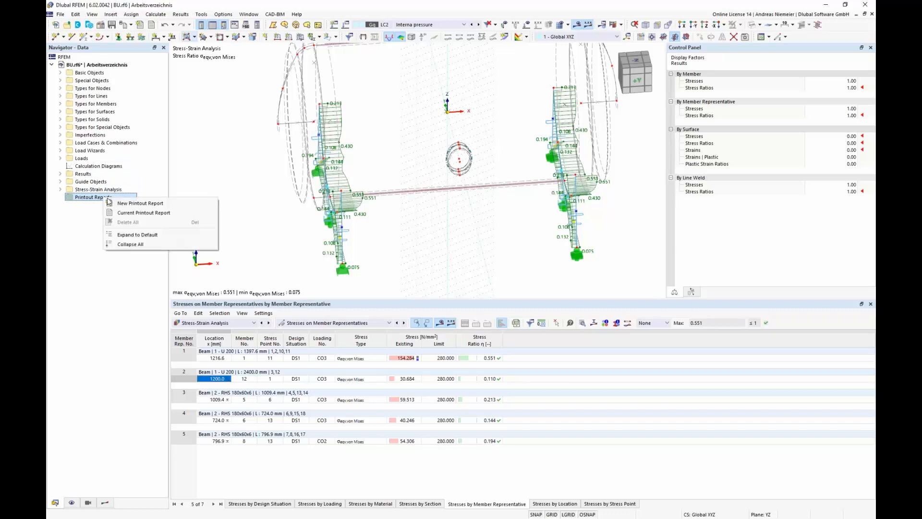
{"action": "left_click", "coordinate": [134, 207]}
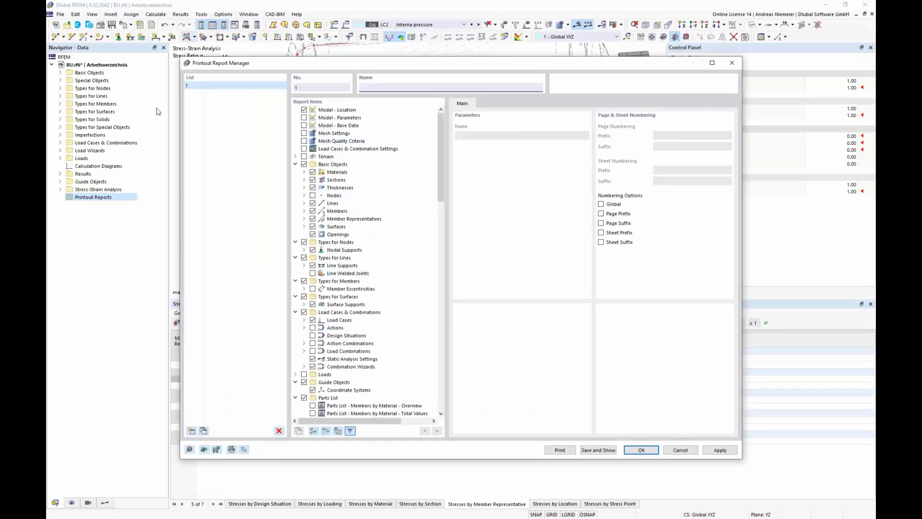
{"action": "right_click", "coordinate": [412, 154]}
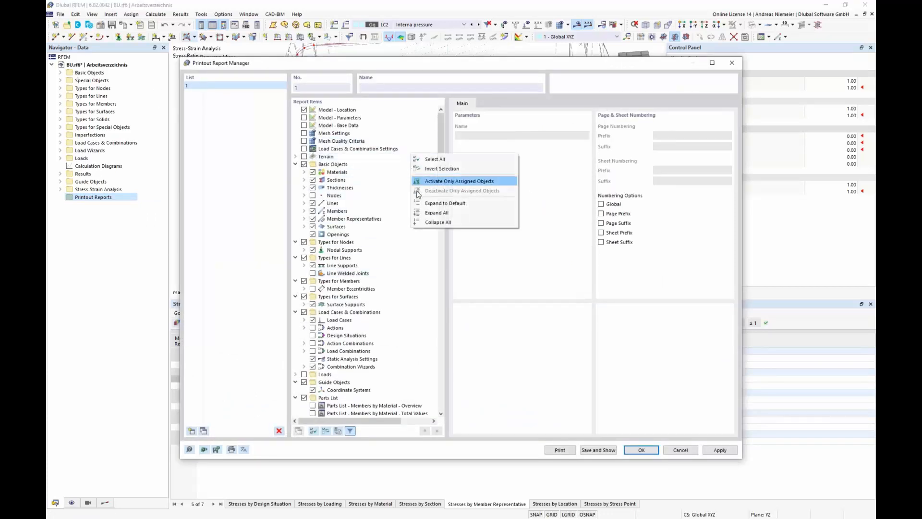
{"action": "left_click", "coordinate": [435, 223]}
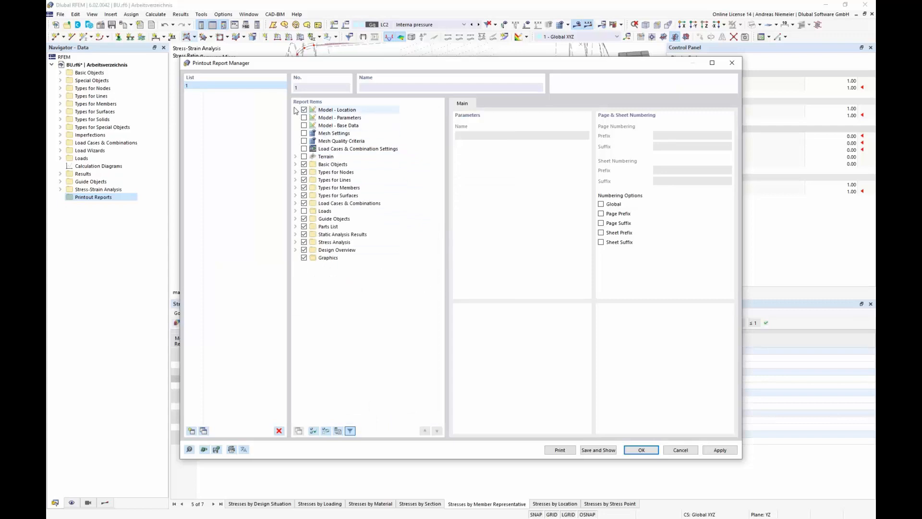
Step: Look through the general report items and basic objects, and exclude the complete parts list from the report
{"action": "left_click", "coordinate": [336, 118]}
{"action": "left_click", "coordinate": [339, 125]}
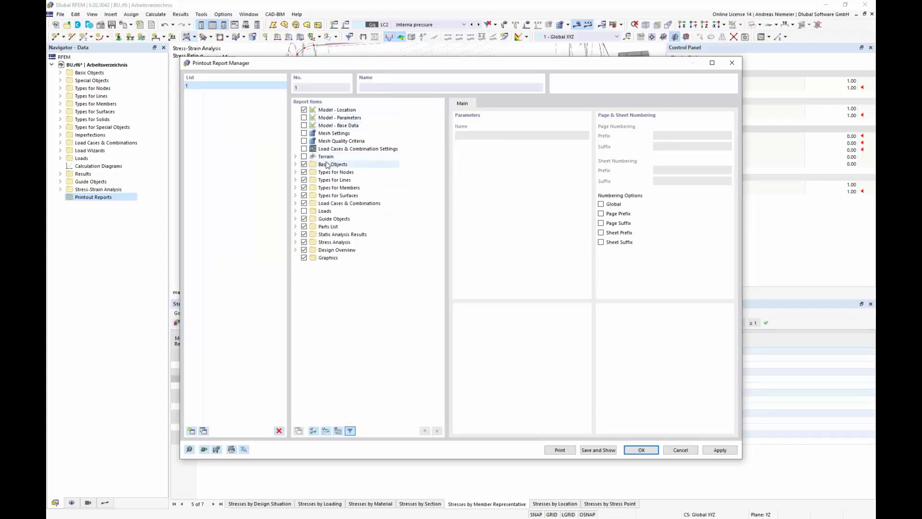
{"action": "left_click", "coordinate": [295, 164]}
{"action": "left_click", "coordinate": [295, 165]}
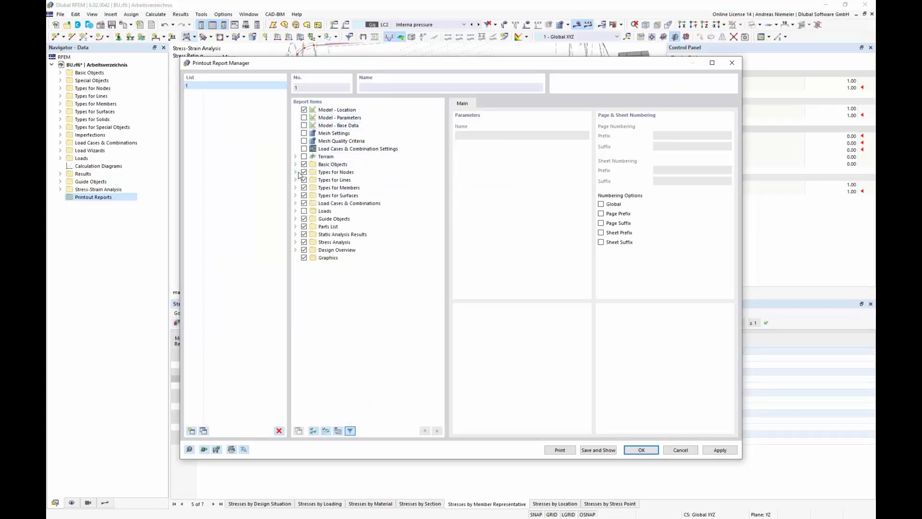
{"action": "left_click", "coordinate": [295, 226]}
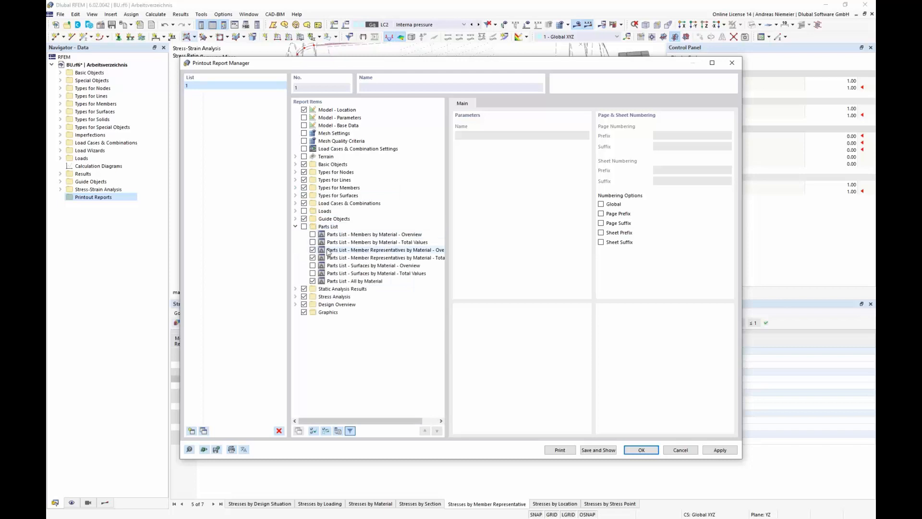
{"action": "left_click", "coordinate": [295, 227]}
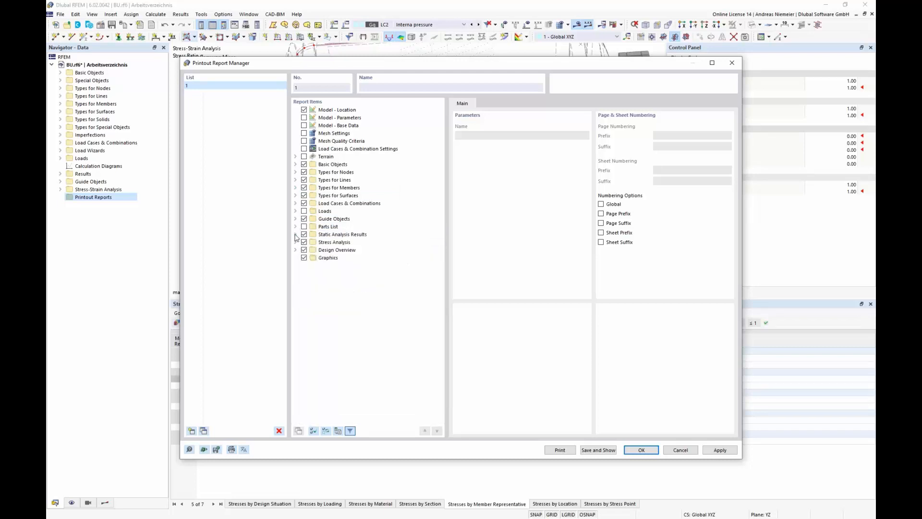
Step: Exclude the members' internal forces by section from the report's static analysis results
{"action": "left_click", "coordinate": [295, 234]}
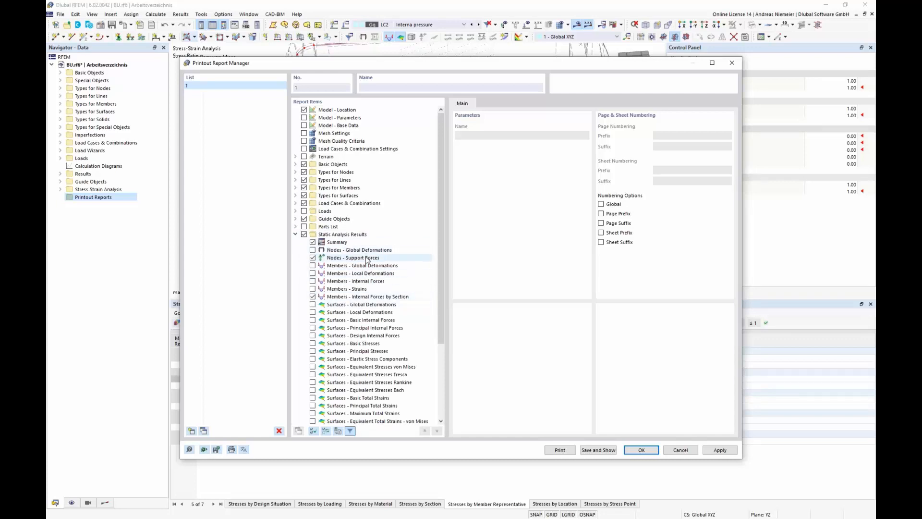
{"action": "scroll", "coordinate": [345, 323], "scroll_direction": "down", "scroll_amount": 4}
{"action": "scroll", "coordinate": [345, 331], "scroll_direction": "up", "scroll_amount": 4}
{"action": "left_click", "coordinate": [339, 263]}
{"action": "left_click", "coordinate": [312, 297]}
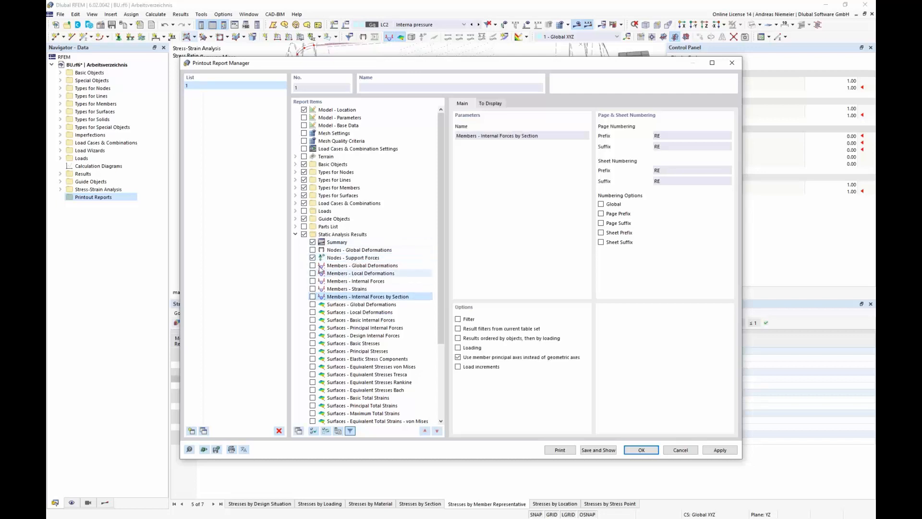
Step: For the nodal support forces, disable result filters from the current table set and restrict the loading to combinations CO1 to CO4
{"action": "left_click", "coordinate": [328, 258]}
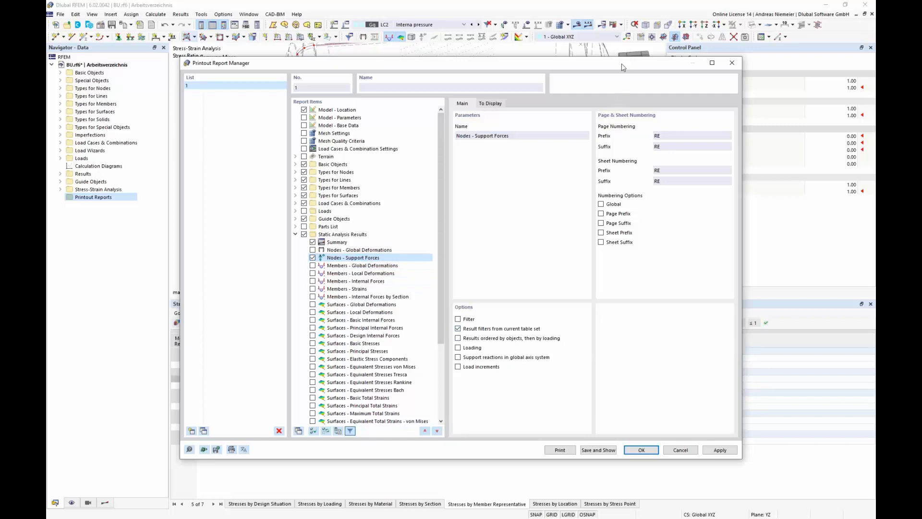
{"action": "left_click_drag", "start_coordinate": [622, 63], "coordinate": [577, 71]}
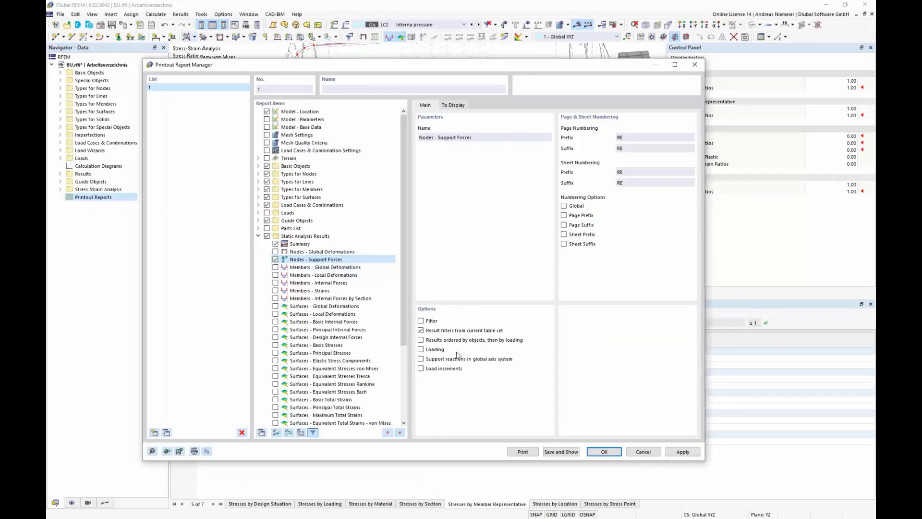
{"action": "left_click", "coordinate": [421, 331]}
{"action": "left_click", "coordinate": [421, 349]}
{"action": "left_click", "coordinate": [486, 107]}
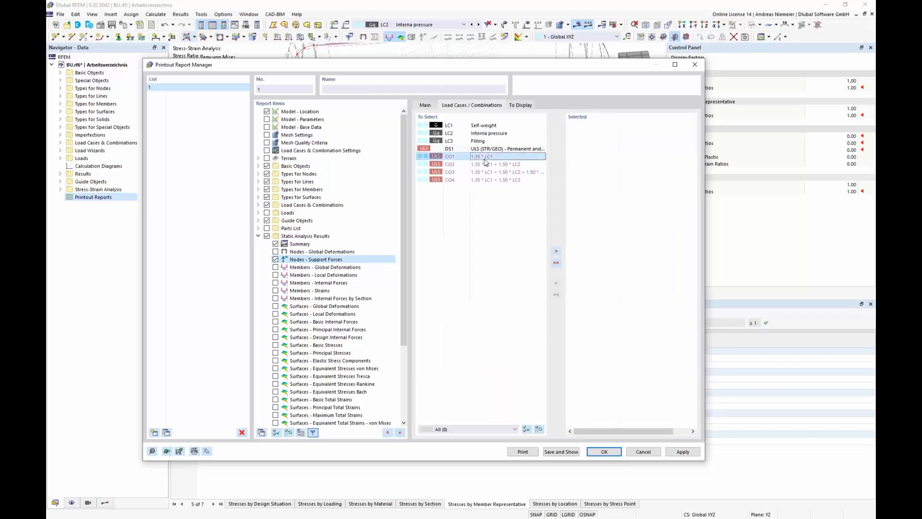
{"action": "double_click", "coordinate": [484, 157]}
{"action": "double_click", "coordinate": [485, 157]}
{"action": "double_click", "coordinate": [486, 158]}
{"action": "double_click", "coordinate": [485, 158]}
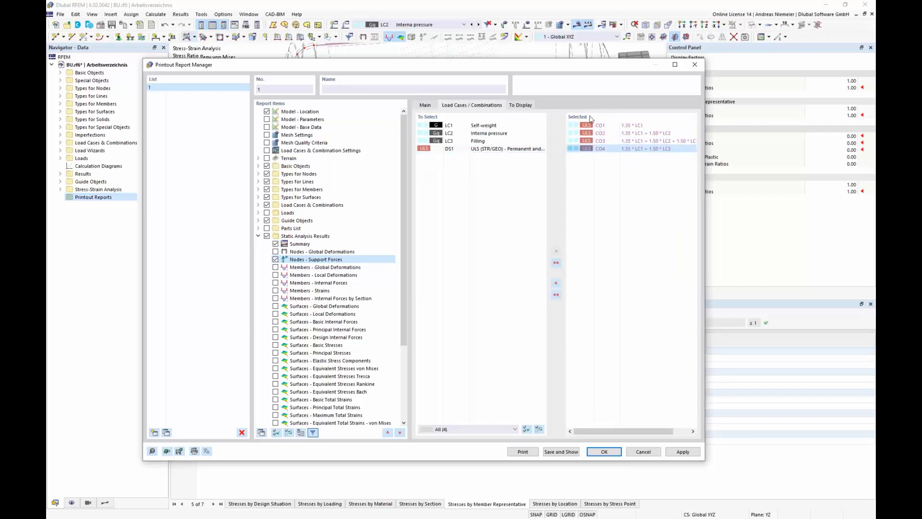
Step: Hide the total max/min values, sums of loads and support forces, support moments and node comments in the nodal support forces values
{"action": "left_click", "coordinate": [521, 106]}
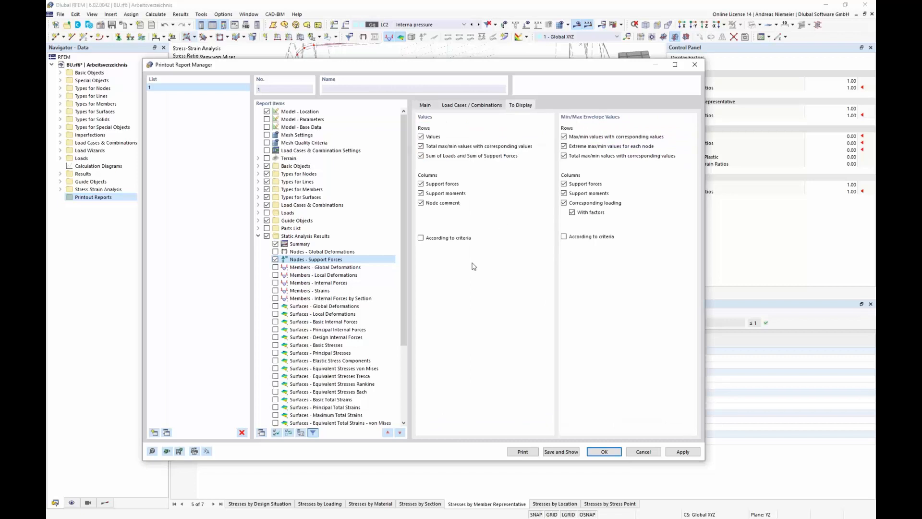
{"action": "left_click", "coordinate": [421, 147]}
{"action": "left_click", "coordinate": [421, 157]}
{"action": "left_click", "coordinate": [421, 202]}
{"action": "left_click", "coordinate": [258, 236]}
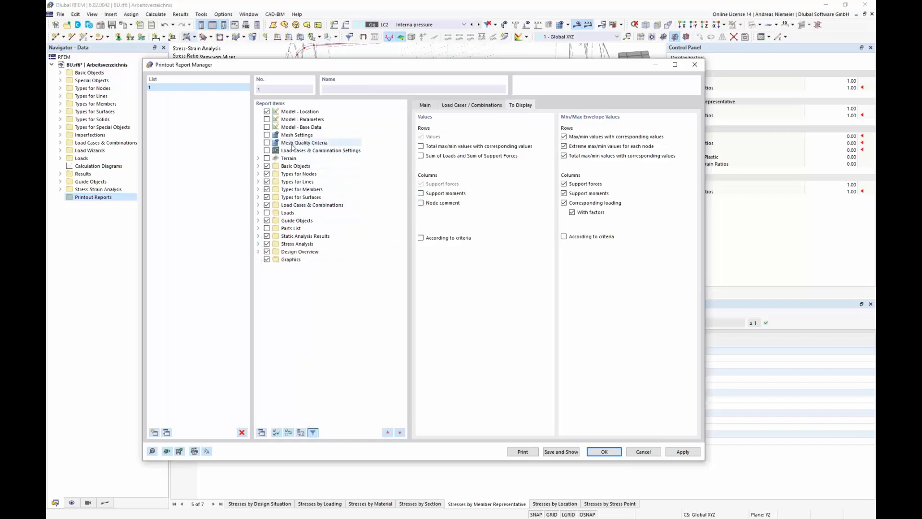
Step: In the report's stress analysis items, exclude the solid configurations and include the line welded joint configurations
{"action": "left_click", "coordinate": [258, 244]}
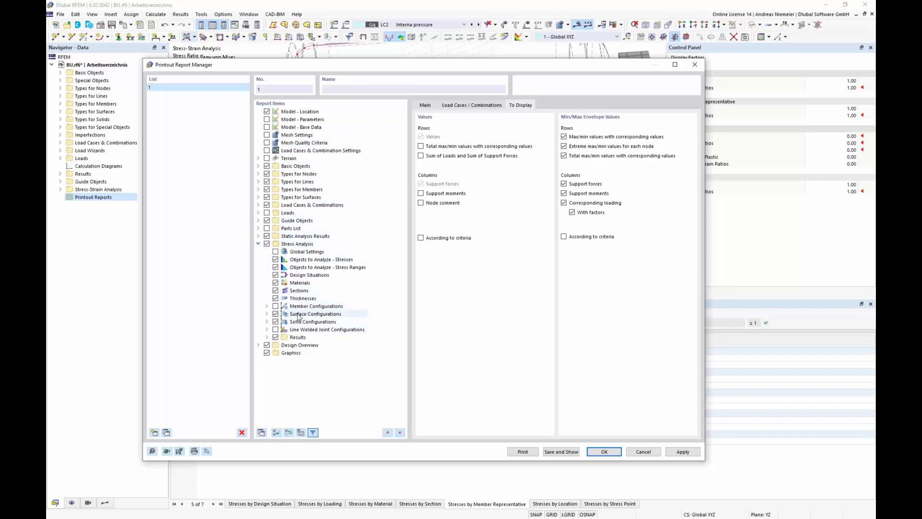
{"action": "left_click", "coordinate": [275, 322]}
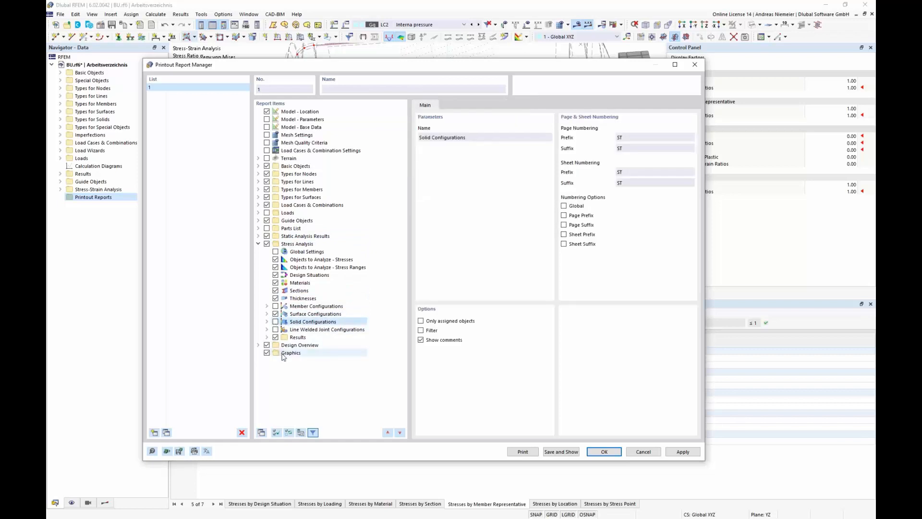
{"action": "left_click", "coordinate": [275, 329]}
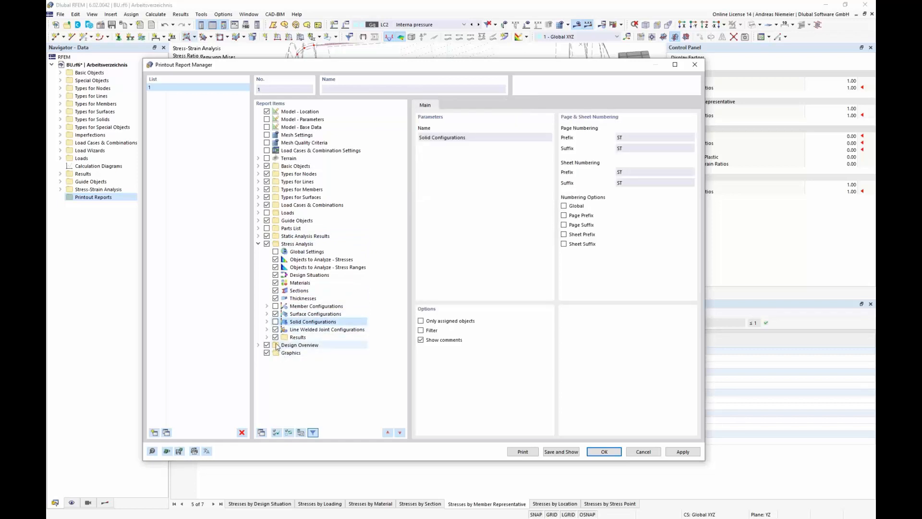
Step: Exclude Errors & Warnings, Not Valid / Deactivated and Stresses on Members by Section from the stress analysis results
{"action": "left_click", "coordinate": [267, 338]}
{"action": "scroll", "coordinate": [336, 226], "scroll_direction": "down", "scroll_amount": 10}
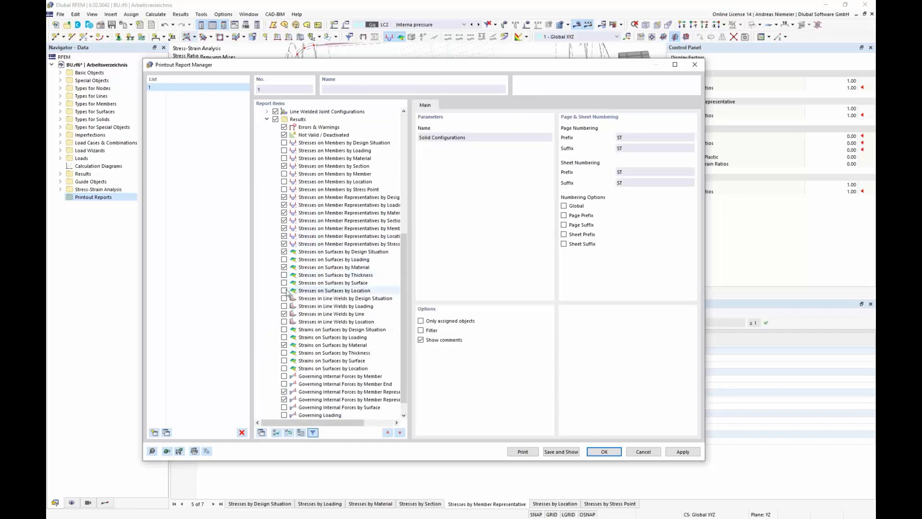
{"action": "scroll", "coordinate": [314, 188], "scroll_direction": "up", "scroll_amount": 4}
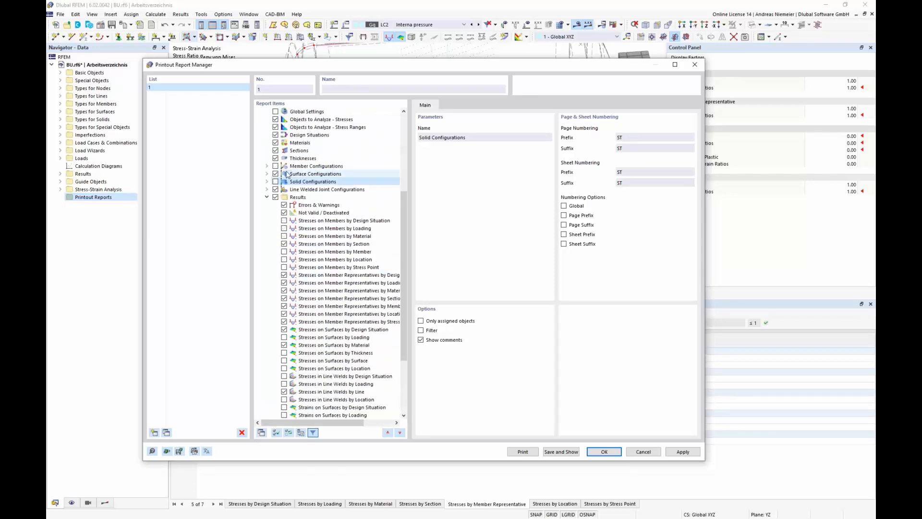
{"action": "scroll", "coordinate": [308, 185], "scroll_direction": "down", "scroll_amount": 2}
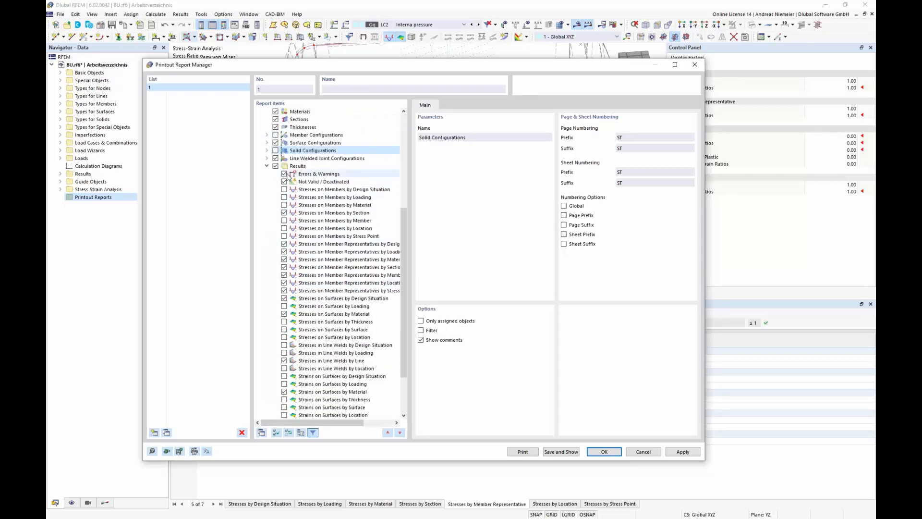
{"action": "left_click", "coordinate": [284, 182]}
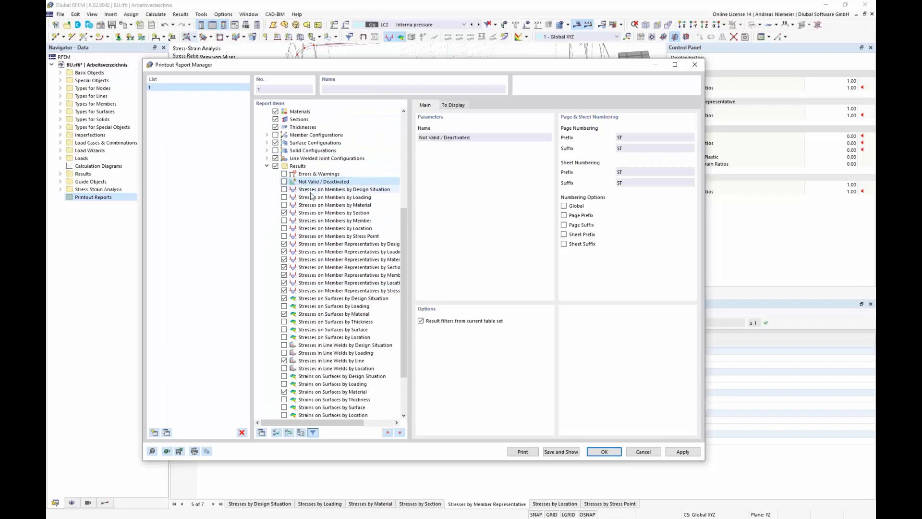
{"action": "left_click", "coordinate": [284, 213]}
Step: Keep only the listing by member representative for the stresses on member representatives, excluding all their other listings
{"action": "left_click", "coordinate": [284, 244]}
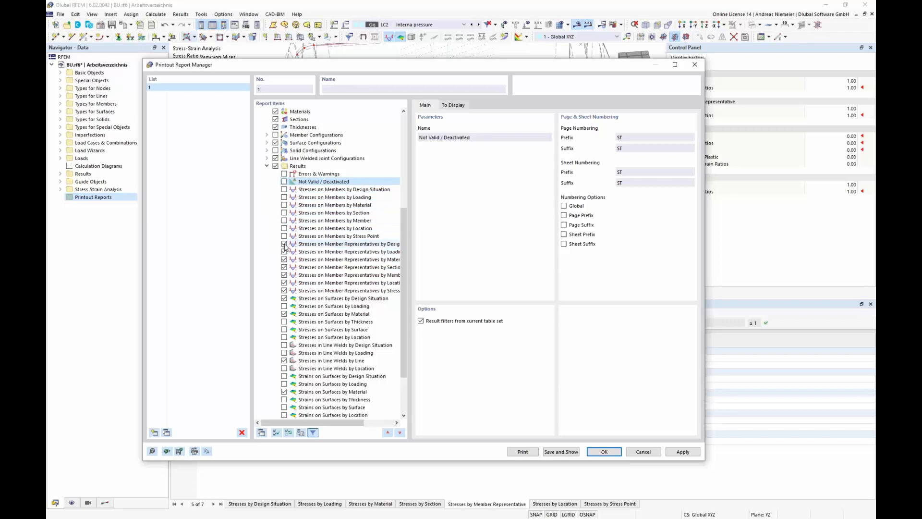
{"action": "left_click", "coordinate": [283, 252]}
{"action": "left_click", "coordinate": [284, 260]}
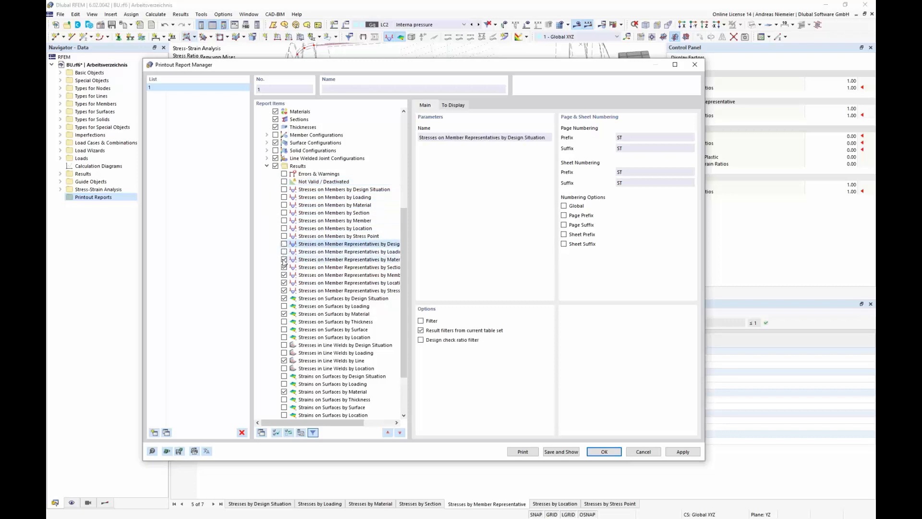
{"action": "left_click", "coordinate": [283, 283]}
{"action": "left_click", "coordinate": [320, 290]}
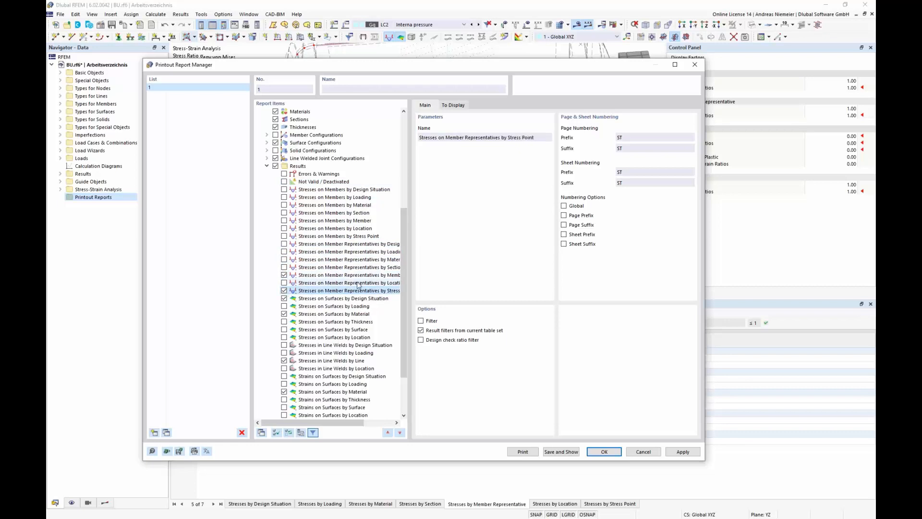
{"action": "left_click_drag", "start_coordinate": [353, 423], "coordinate": [384, 424]}
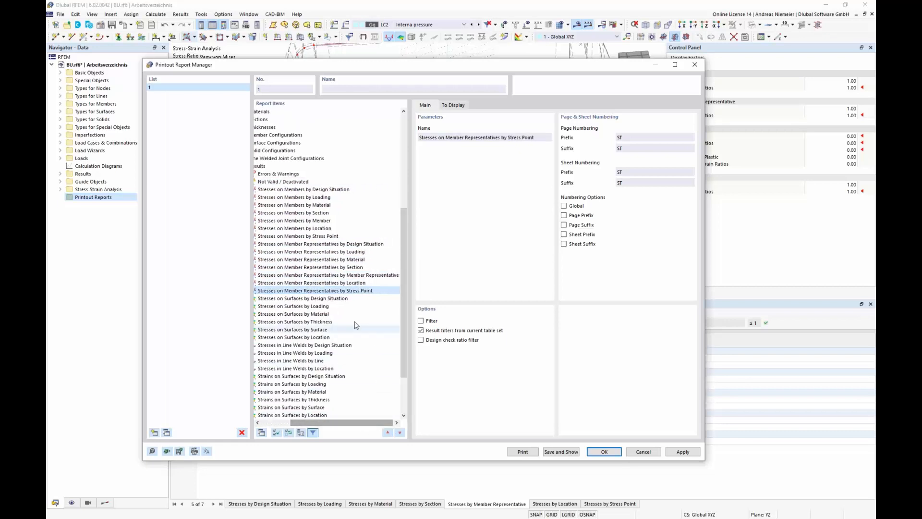
{"action": "left_click", "coordinate": [370, 275]}
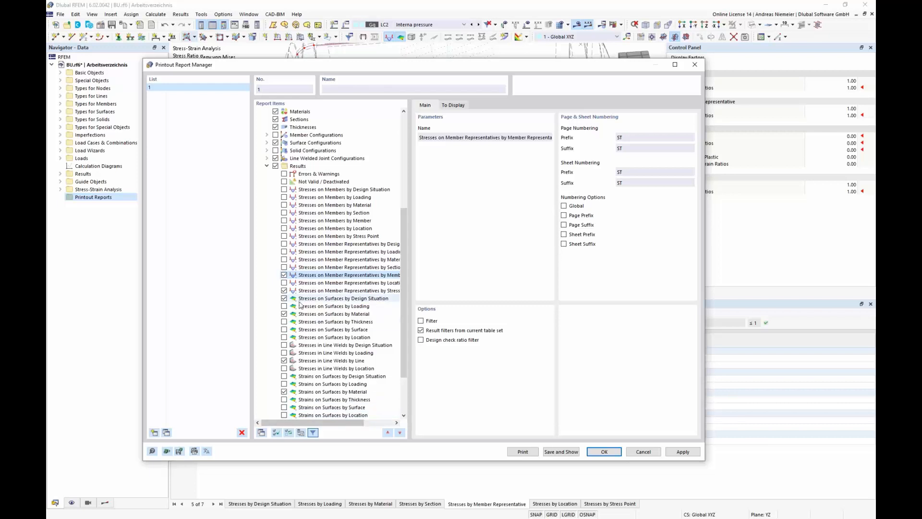
{"action": "left_click", "coordinate": [284, 298]}
Step: Report surface stresses and strains by surface, excluding stresses by design situation and both listings by material
{"action": "left_click", "coordinate": [284, 298]}
{"action": "left_click", "coordinate": [287, 314]}
{"action": "left_click", "coordinate": [284, 314]}
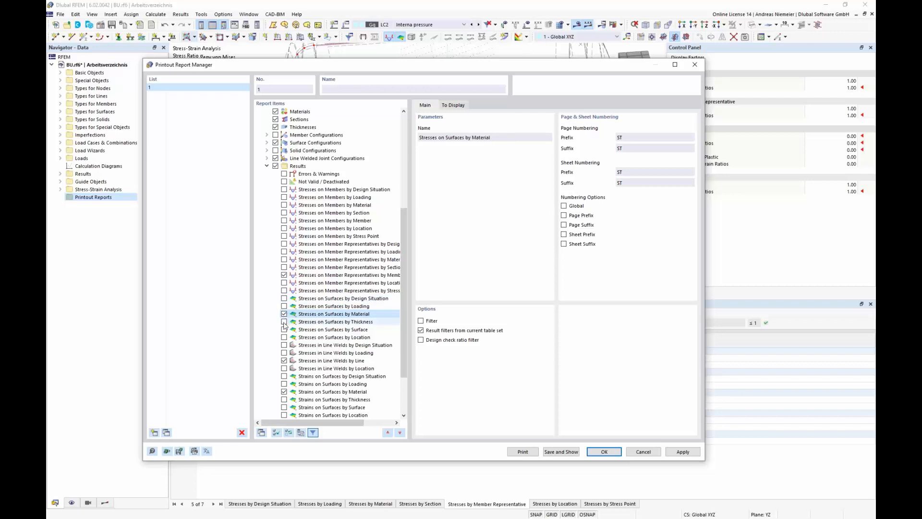
{"action": "left_click", "coordinate": [284, 329]}
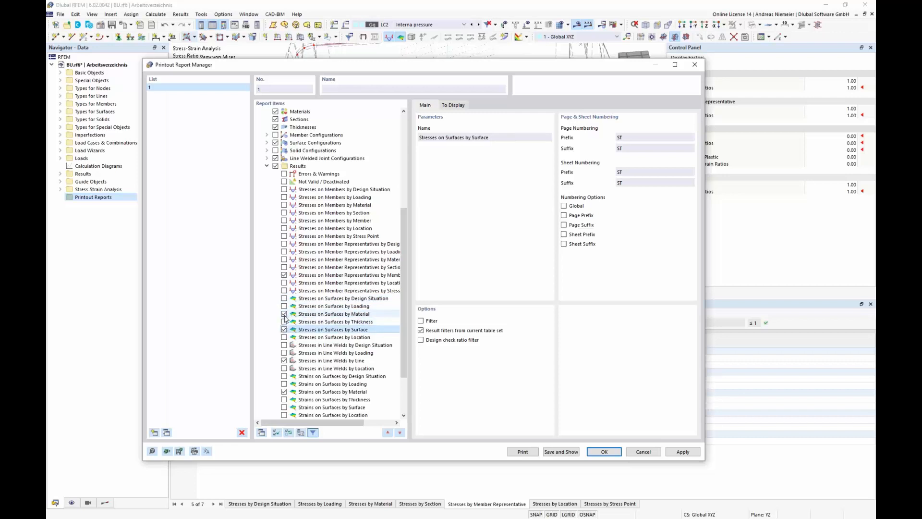
{"action": "left_click", "coordinate": [284, 314]}
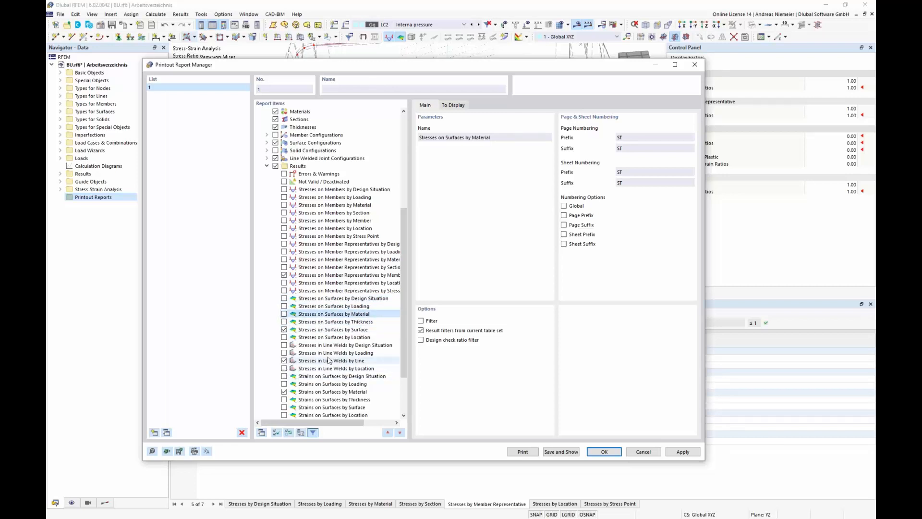
{"action": "left_click", "coordinate": [284, 407]}
{"action": "left_click", "coordinate": [284, 391]}
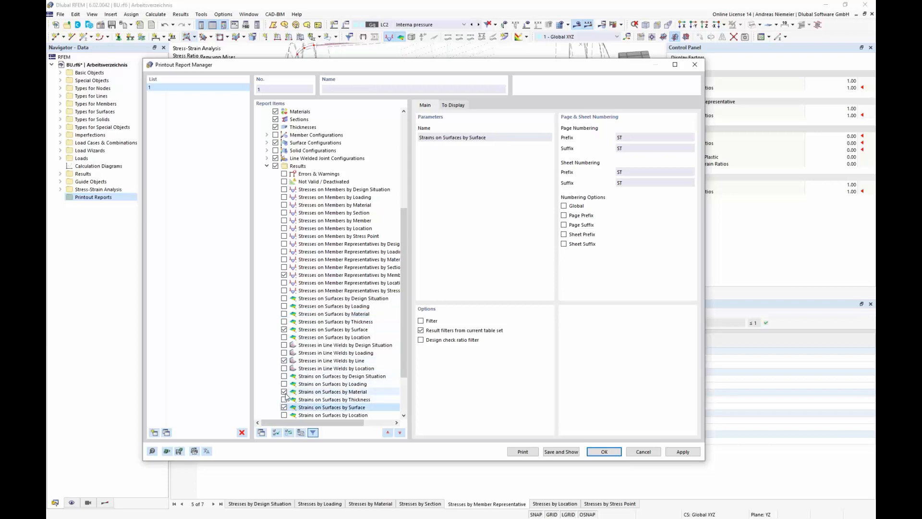
Step: Exclude the governing internal forces by member representative and by member representative end, and expand the Design Overview items
{"action": "scroll", "coordinate": [328, 343], "scroll_direction": "down", "scroll_amount": 3}
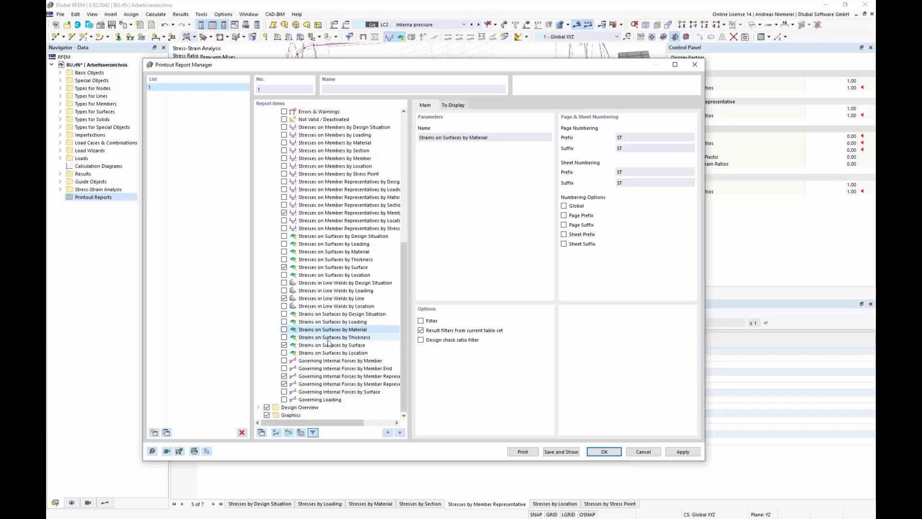
{"action": "left_click", "coordinate": [283, 384]}
{"action": "left_click", "coordinate": [284, 381]}
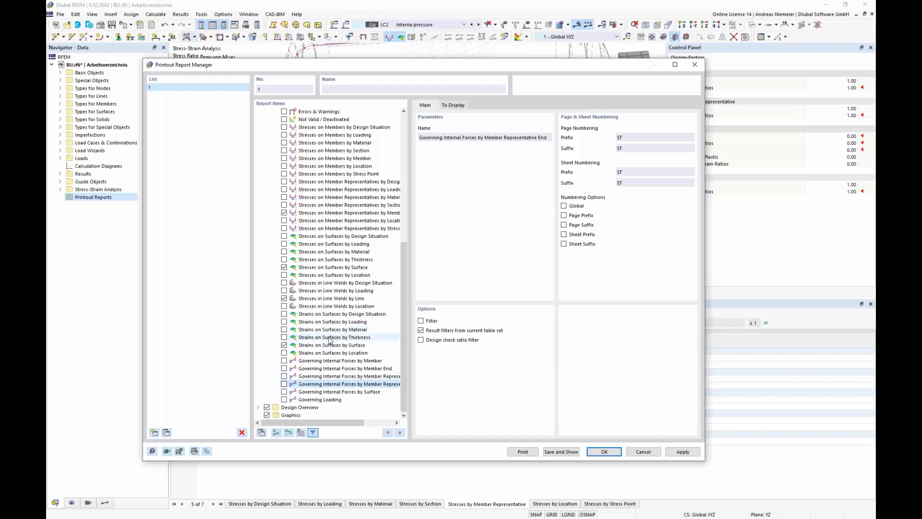
{"action": "left_click", "coordinate": [258, 407]}
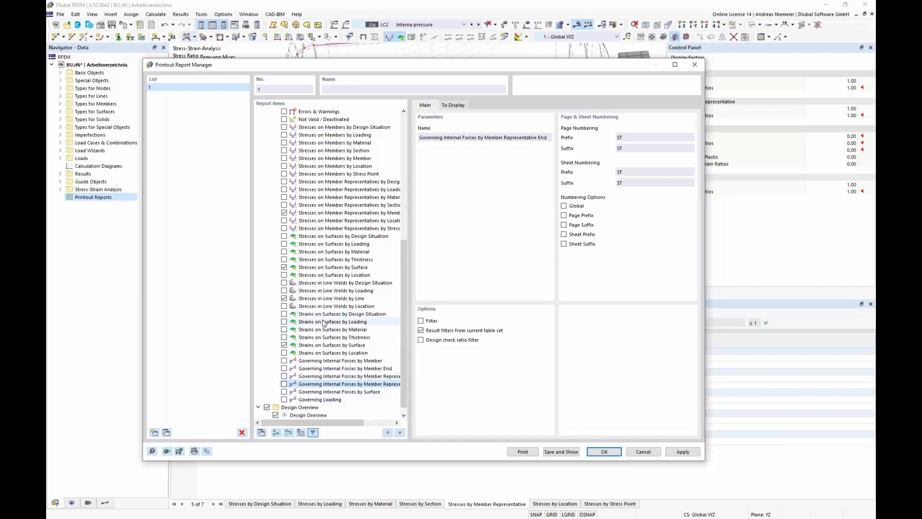
Step: Save the report selection and display the printout report, checking its cover and contents pages
{"action": "left_click", "coordinate": [562, 452]}
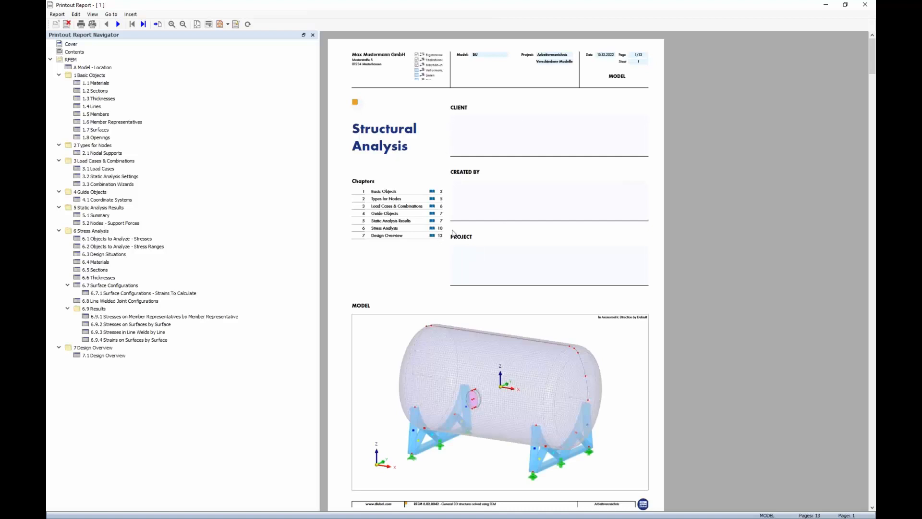
{"action": "scroll", "coordinate": [453, 234], "scroll_direction": "down", "scroll_amount": 2}
{"action": "scroll", "coordinate": [421, 338], "scroll_direction": "up", "scroll_amount": 2}
{"action": "scroll", "coordinate": [523, 274], "scroll_direction": "down", "scroll_amount": 8}
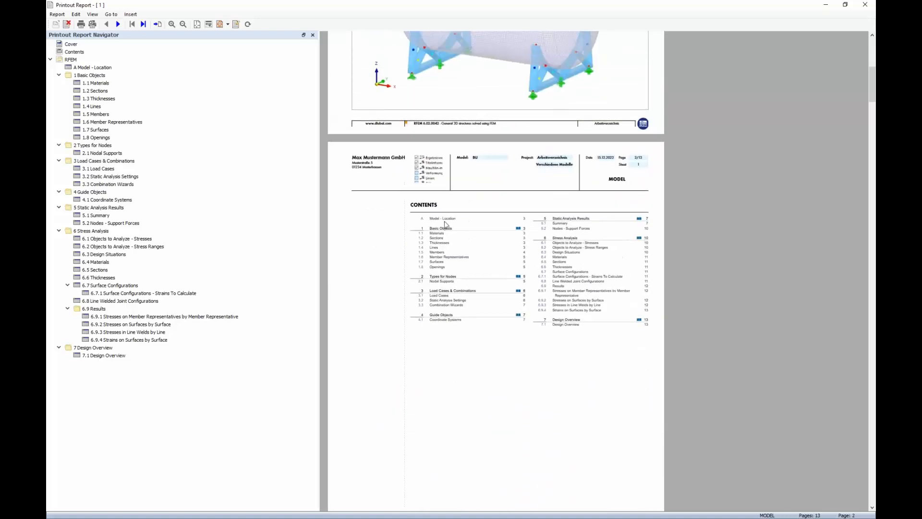
Step: Review the report's basic object tables, from materials, sections and thicknesses through to the nodal supports
{"action": "left_click", "coordinate": [231, 46]}
{"action": "scroll", "coordinate": [528, 230], "scroll_direction": "down", "scroll_amount": 20}
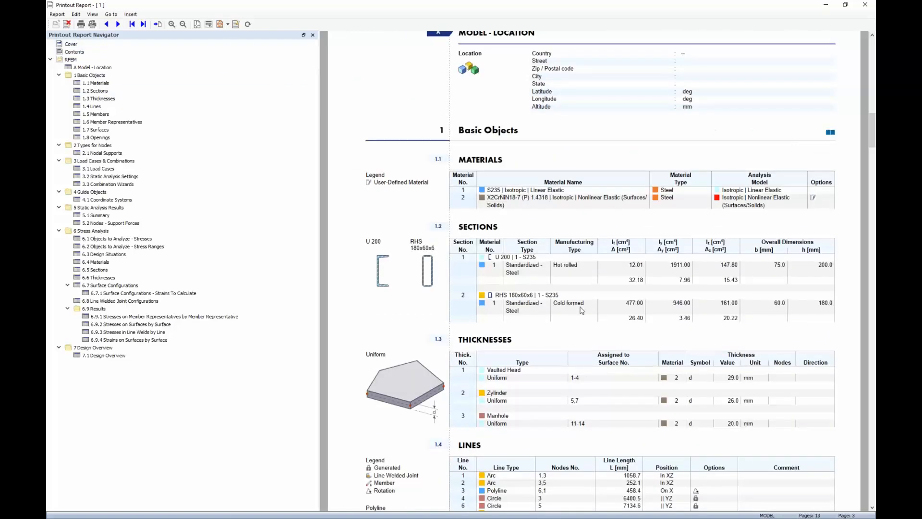
{"action": "scroll", "coordinate": [424, 308], "scroll_direction": "down", "scroll_amount": 5}
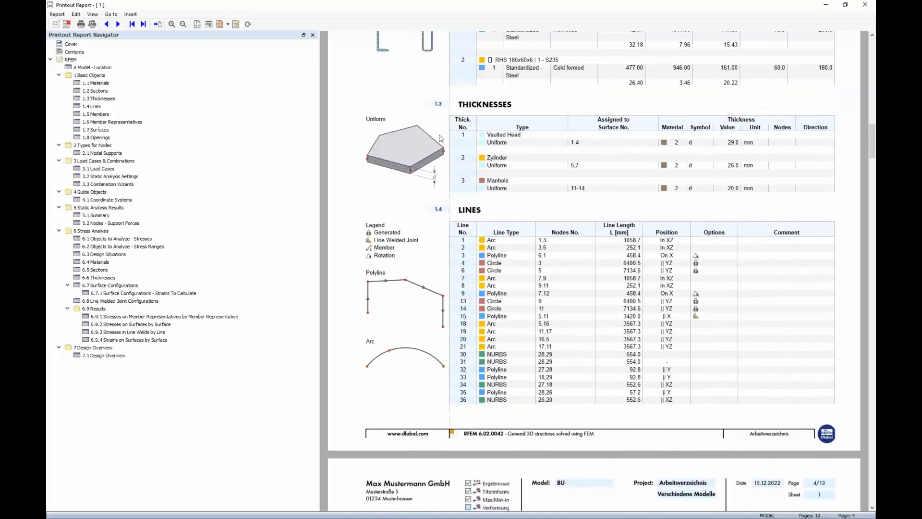
{"action": "scroll", "coordinate": [434, 180], "scroll_direction": "down", "scroll_amount": 4}
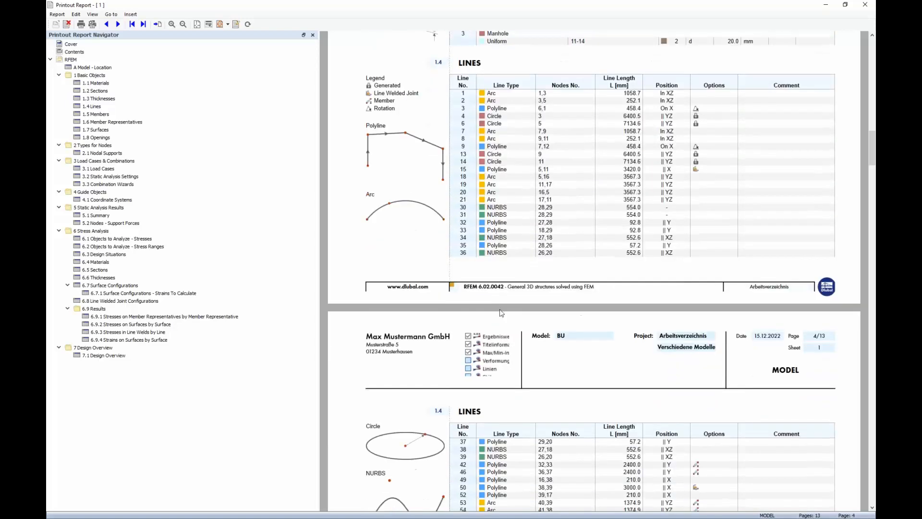
{"action": "scroll", "coordinate": [513, 242], "scroll_direction": "down", "scroll_amount": 1}
{"action": "scroll", "coordinate": [512, 242], "scroll_direction": "down", "scroll_amount": 15}
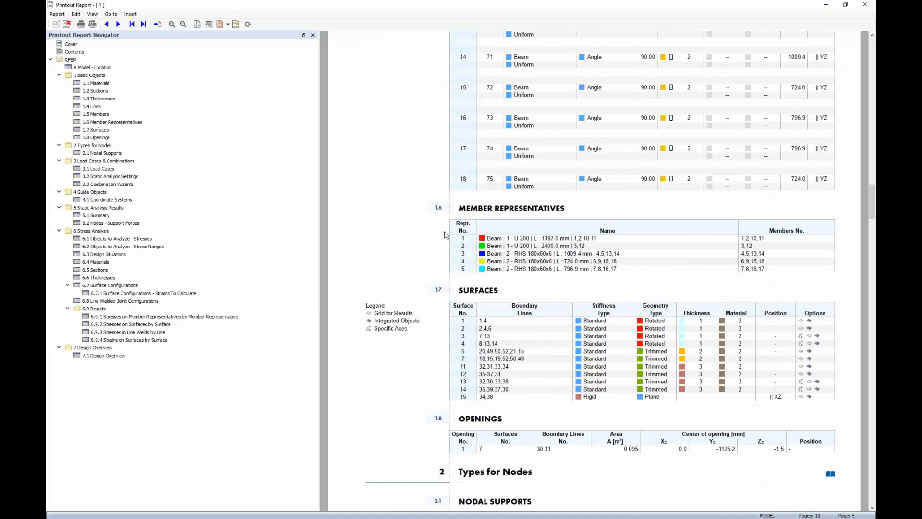
{"action": "scroll", "coordinate": [551, 320], "scroll_direction": "down", "scroll_amount": 3}
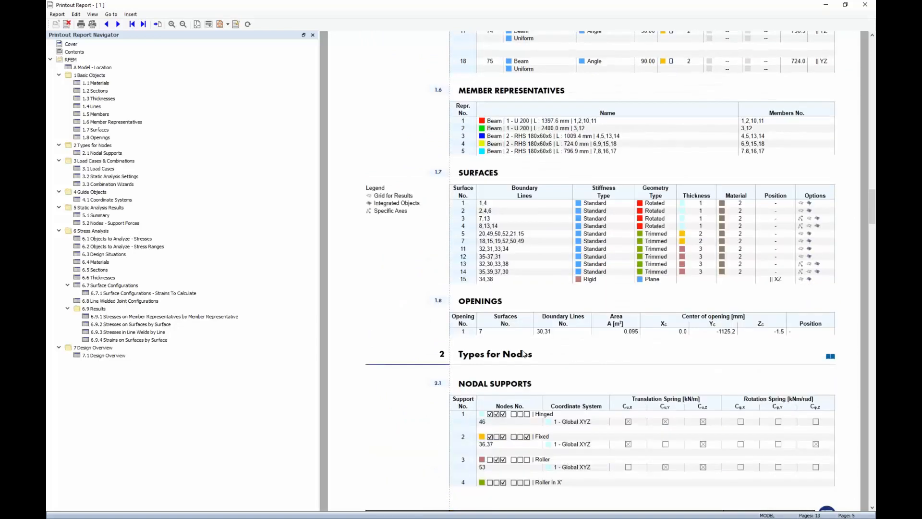
{"action": "scroll", "coordinate": [525, 351], "scroll_direction": "down", "scroll_amount": 1}
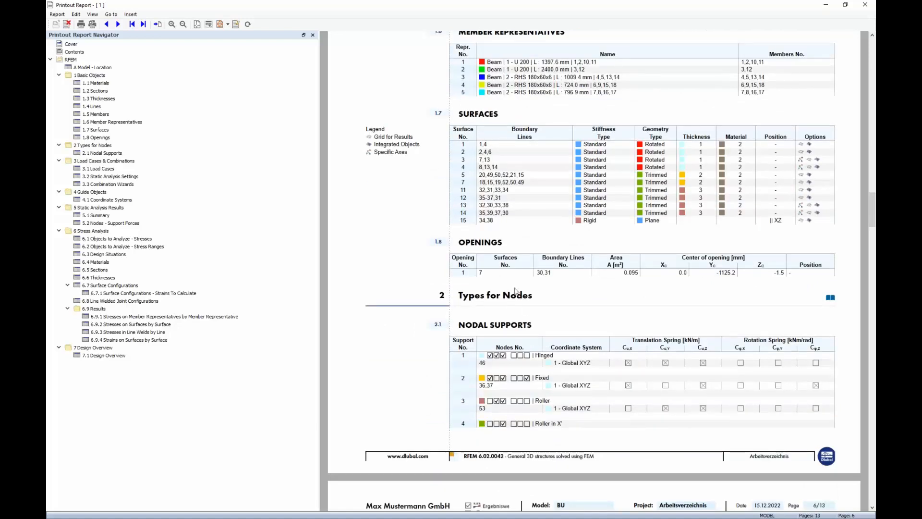
Step: Review the report's static analysis results, support forces, member, surface and weld stresses, surface strains and design overview
{"action": "left_click", "coordinate": [98, 207]}
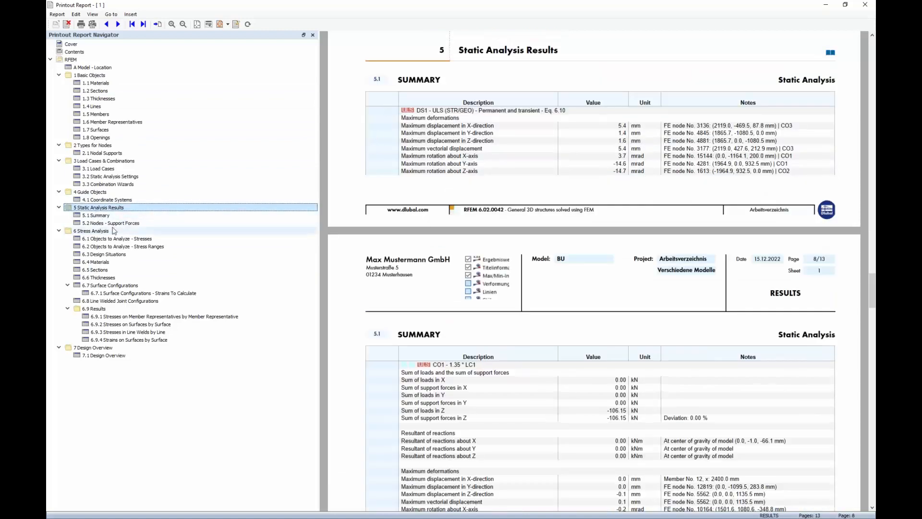
{"action": "left_click", "coordinate": [112, 223]}
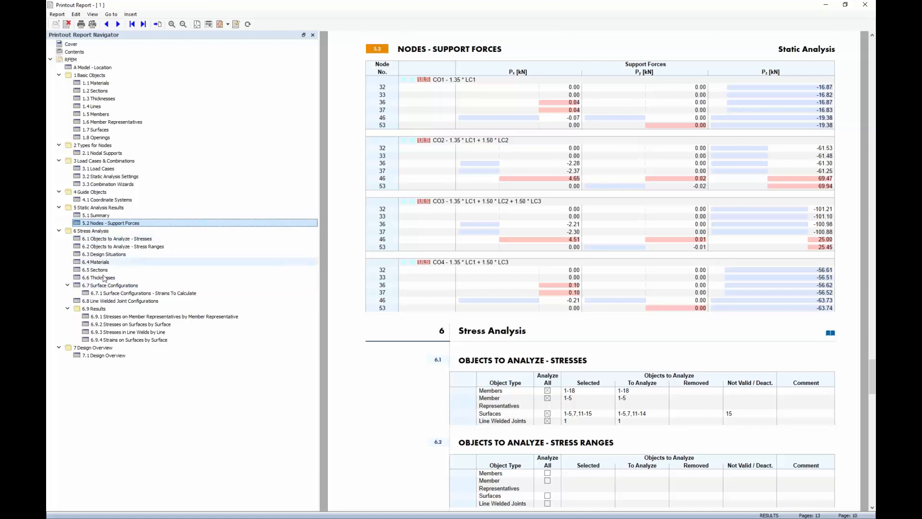
{"action": "left_click", "coordinate": [122, 318]}
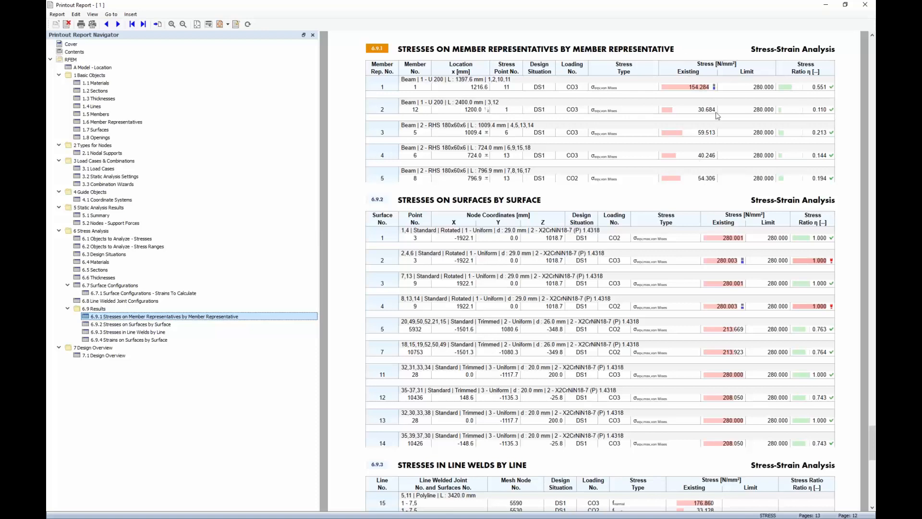
{"action": "scroll", "coordinate": [863, 345], "scroll_direction": "down", "scroll_amount": 3}
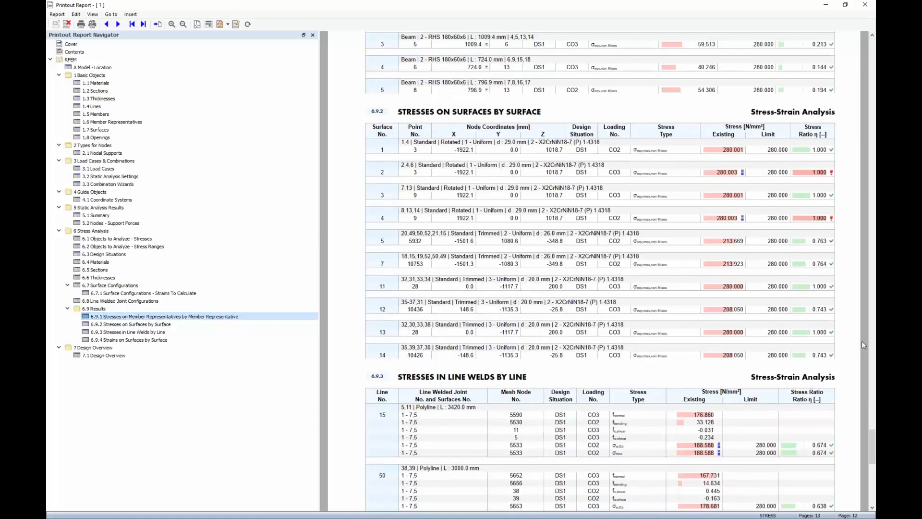
{"action": "scroll", "coordinate": [798, 163], "scroll_direction": "down", "scroll_amount": 4}
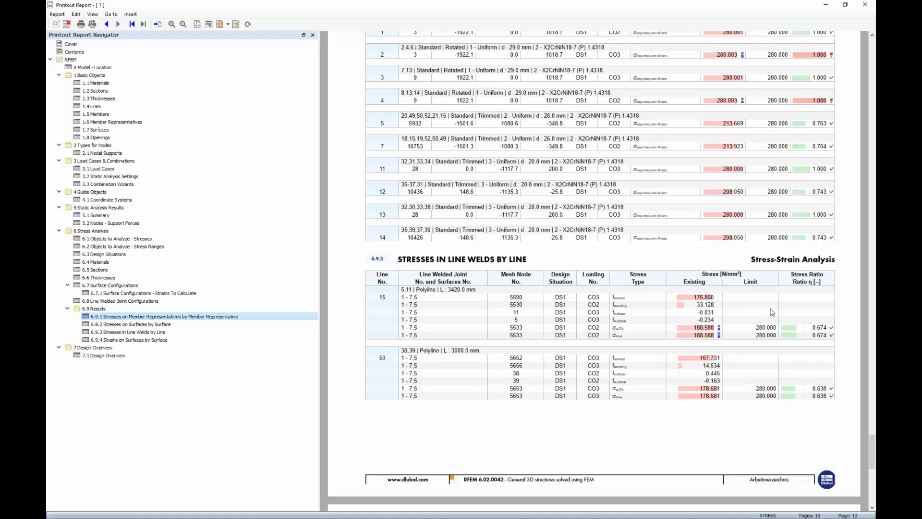
{"action": "scroll", "coordinate": [735, 299], "scroll_direction": "down", "scroll_amount": 20}
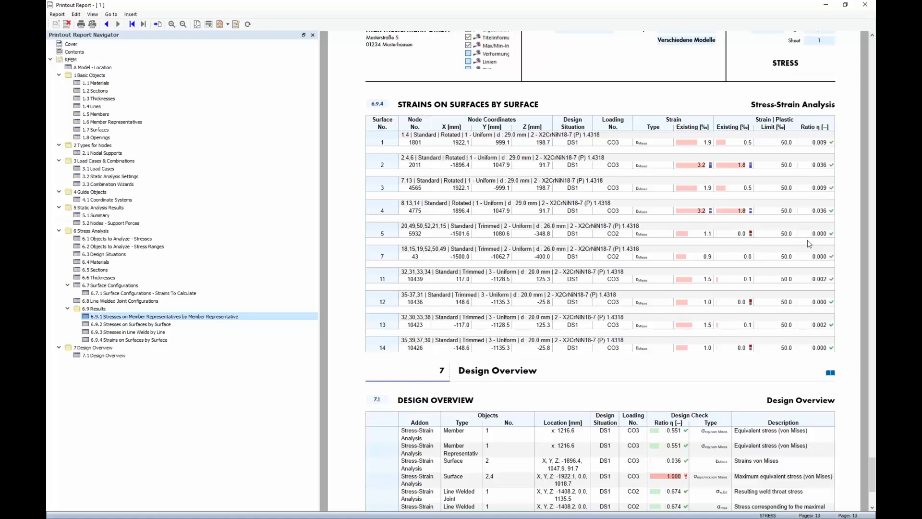
{"action": "scroll", "coordinate": [692, 87], "scroll_direction": "down", "scroll_amount": 4}
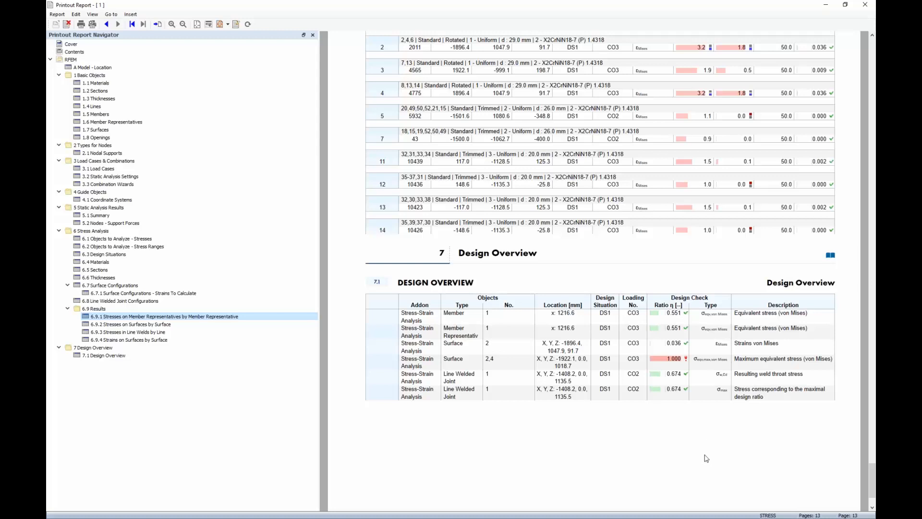
{"action": "scroll", "coordinate": [567, 314], "scroll_direction": "up", "scroll_amount": 15}
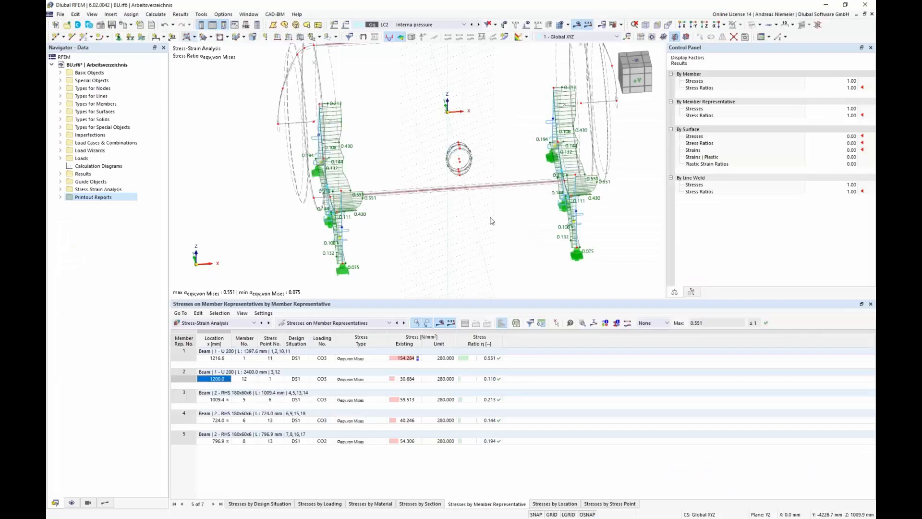
Step: Reduce the results table's height to enlarge the model view
{"action": "scroll", "coordinate": [491, 222], "scroll_direction": "down", "scroll_amount": 1}
{"action": "scroll", "coordinate": [465, 230], "scroll_direction": "up", "scroll_amount": 1}
{"action": "middle_click_drag", "start_coordinate": [452, 227], "coordinate": [424, 223]}
{"action": "scroll", "coordinate": [426, 223], "scroll_direction": "down", "scroll_amount": 1}
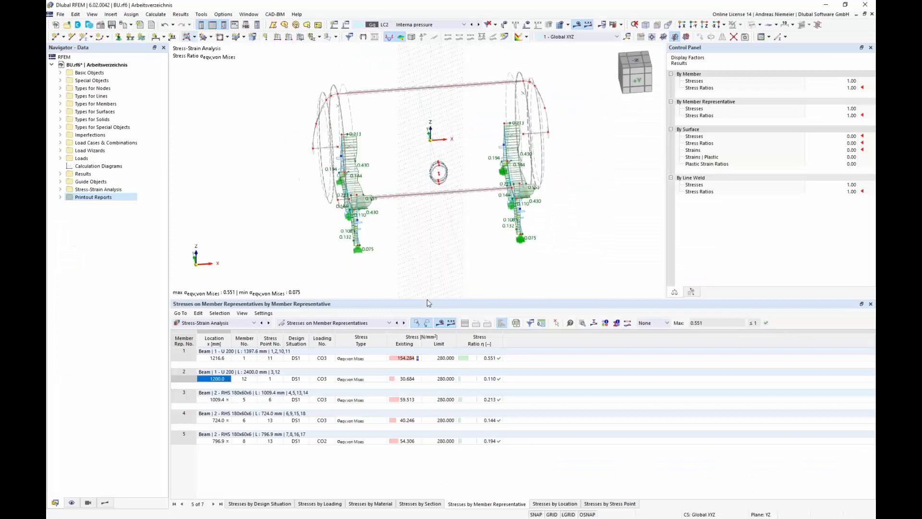
{"action": "left_click_drag", "start_coordinate": [427, 298], "coordinate": [427, 332]}
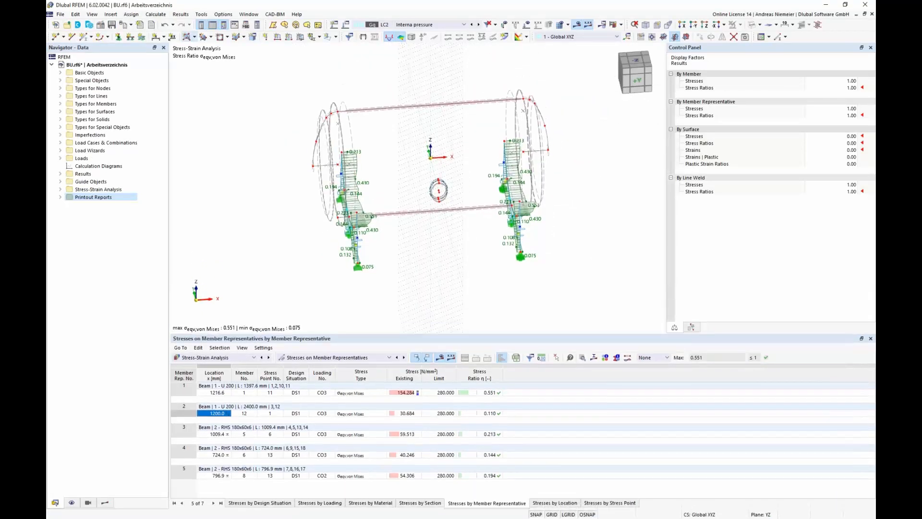
Step: Isolate the support frame at the vessel's negative X end, viewed along X, and display its member results without diagrams
{"action": "left_click", "coordinate": [107, 505]}
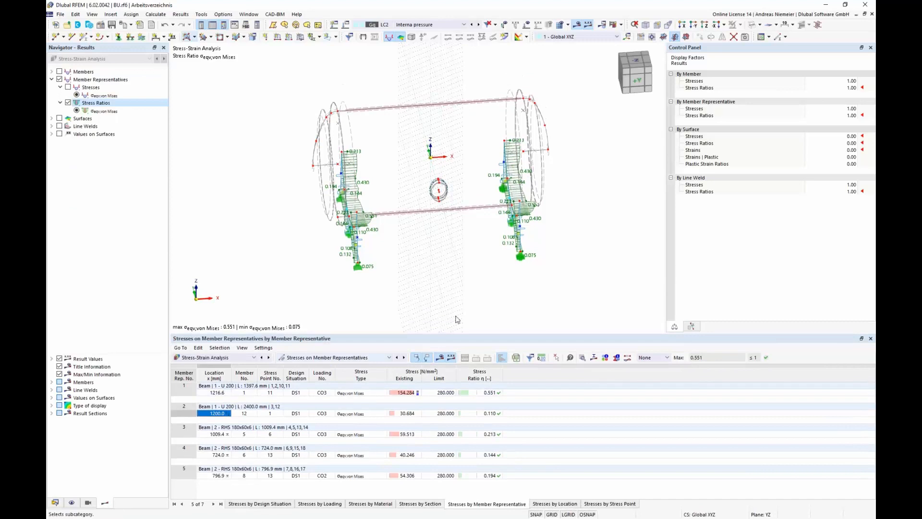
{"action": "left_click", "coordinate": [642, 83]}
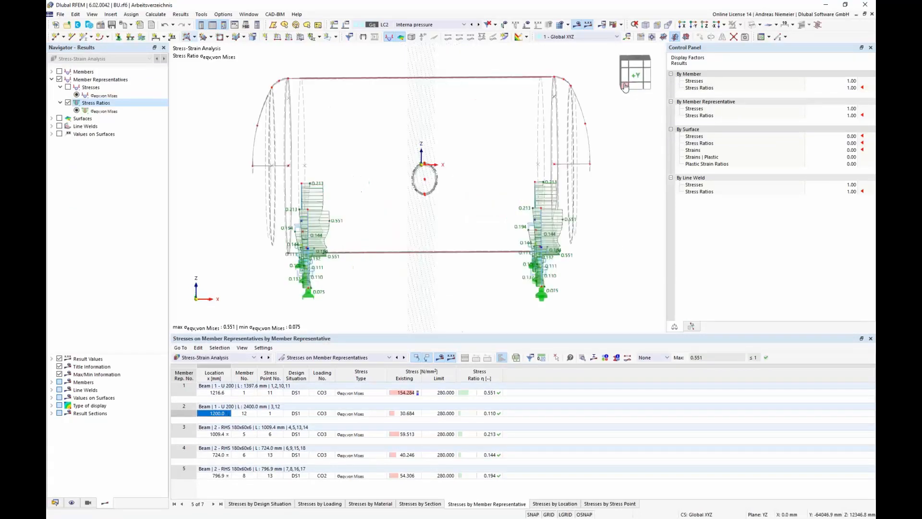
{"action": "scroll", "coordinate": [365, 226], "scroll_direction": "up", "scroll_amount": 2}
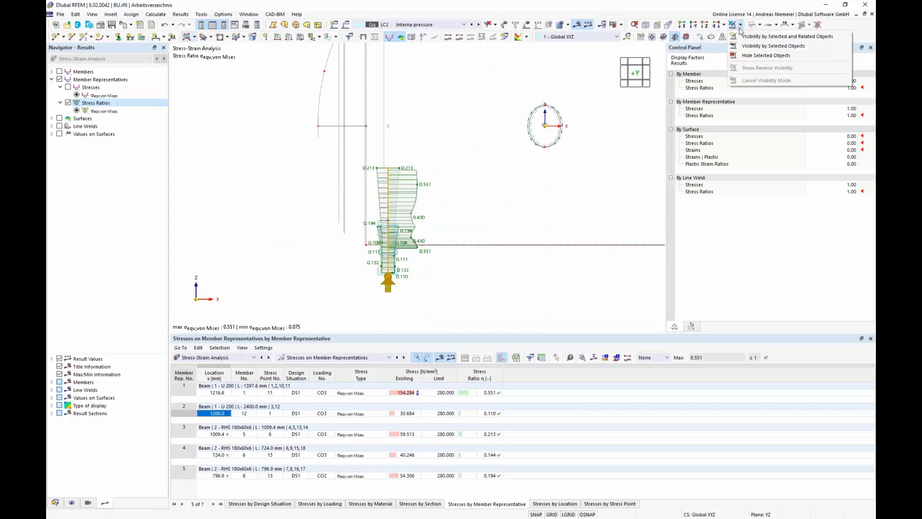
{"action": "left_click", "coordinate": [722, 37]}
{"action": "left_click", "coordinate": [628, 77]}
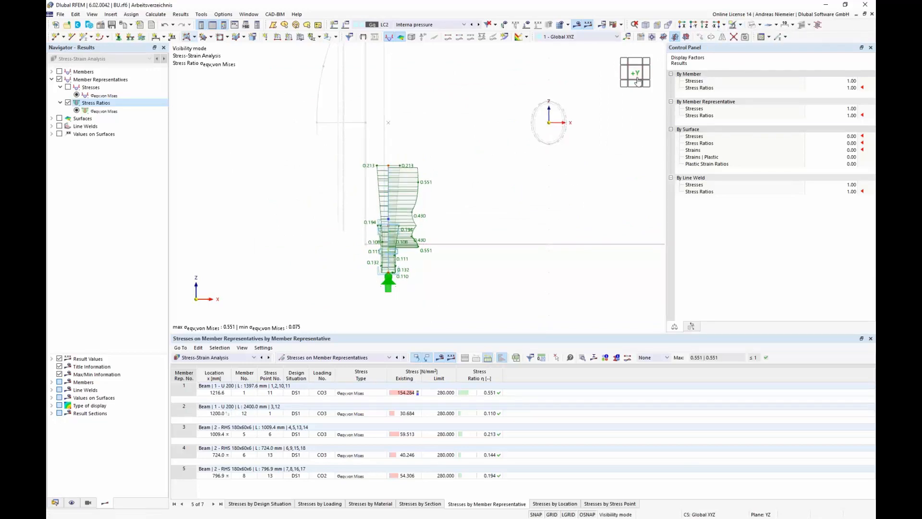
{"action": "left_click", "coordinate": [628, 76]}
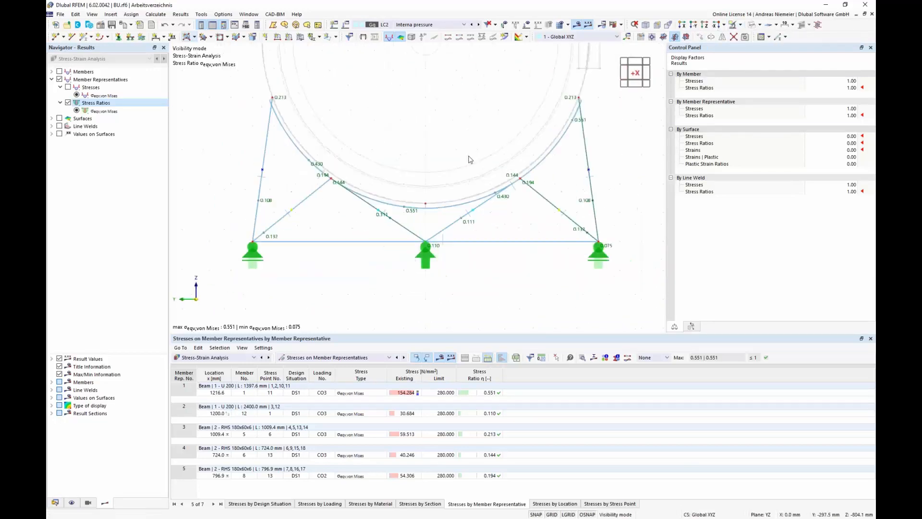
{"action": "left_click", "coordinate": [52, 382]}
{"action": "left_click", "coordinate": [68, 405]}
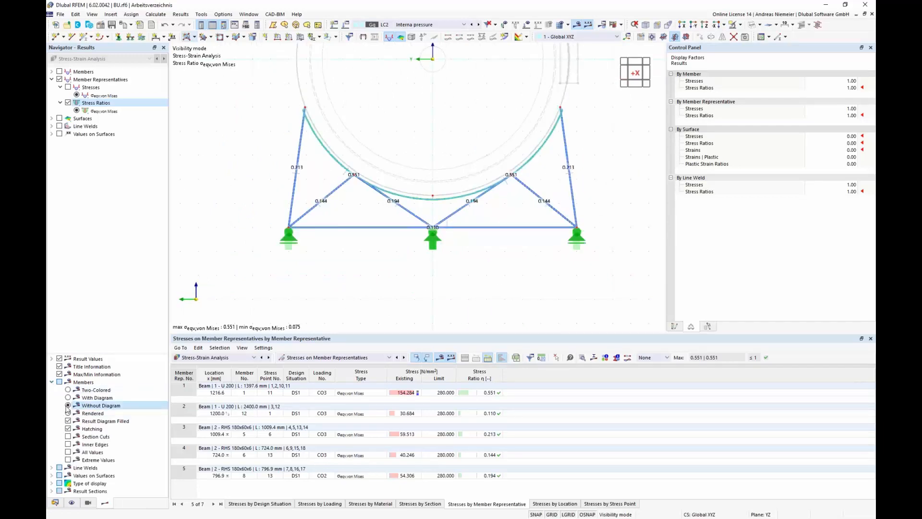
Step: Limit the basic object numbering to member representatives and send the frame's stress ratio picture to printout report 1
{"action": "left_click", "coordinate": [70, 503]}
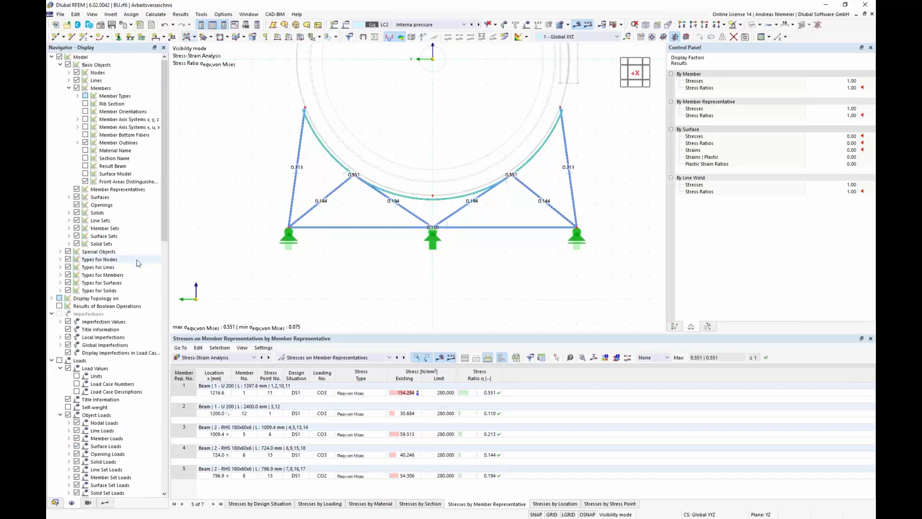
{"action": "scroll", "coordinate": [138, 281], "scroll_direction": "down", "scroll_amount": 10}
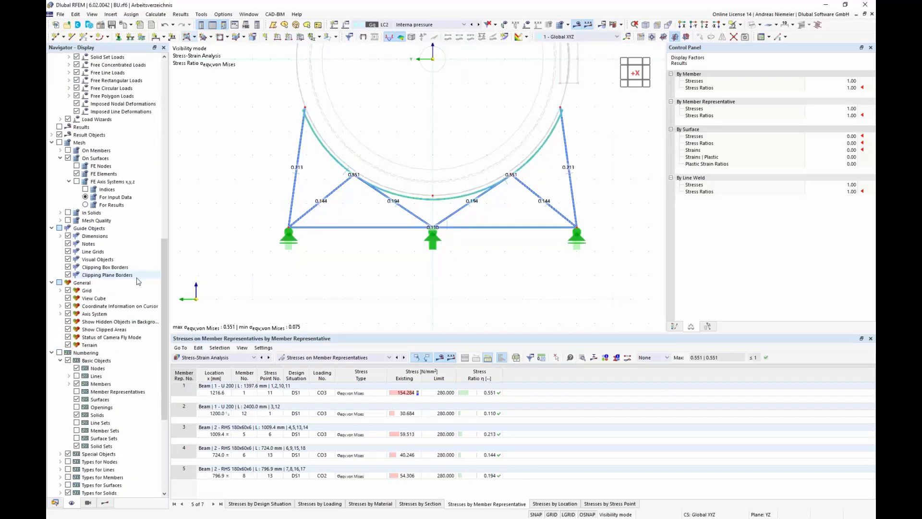
{"action": "left_click", "coordinate": [77, 447]}
{"action": "left_click", "coordinate": [76, 415]}
{"action": "left_click", "coordinate": [77, 399]}
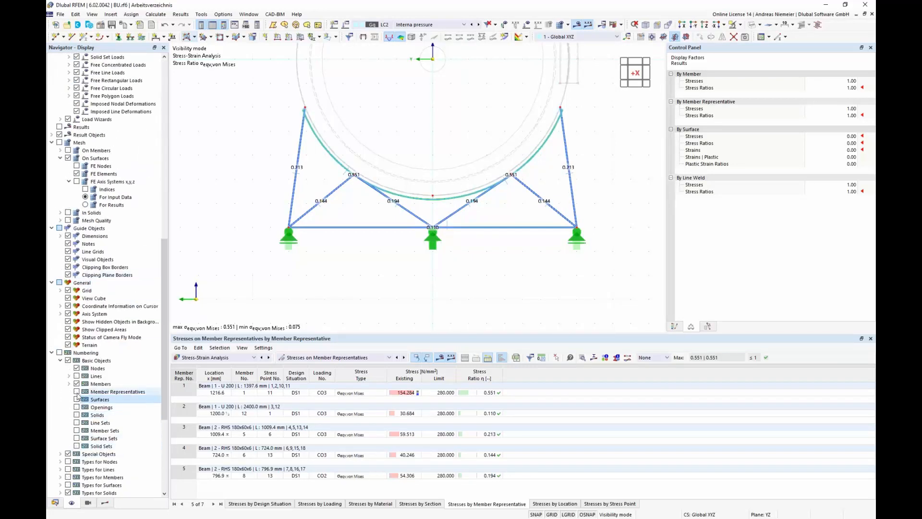
{"action": "left_click", "coordinate": [77, 392]}
{"action": "left_click", "coordinate": [76, 384]}
{"action": "left_click", "coordinate": [77, 368]}
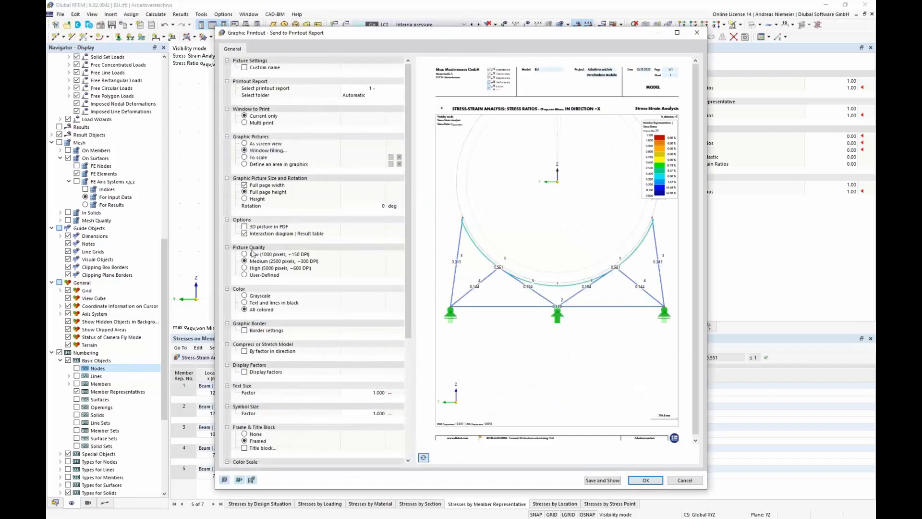
{"action": "left_click", "coordinate": [646, 480]}
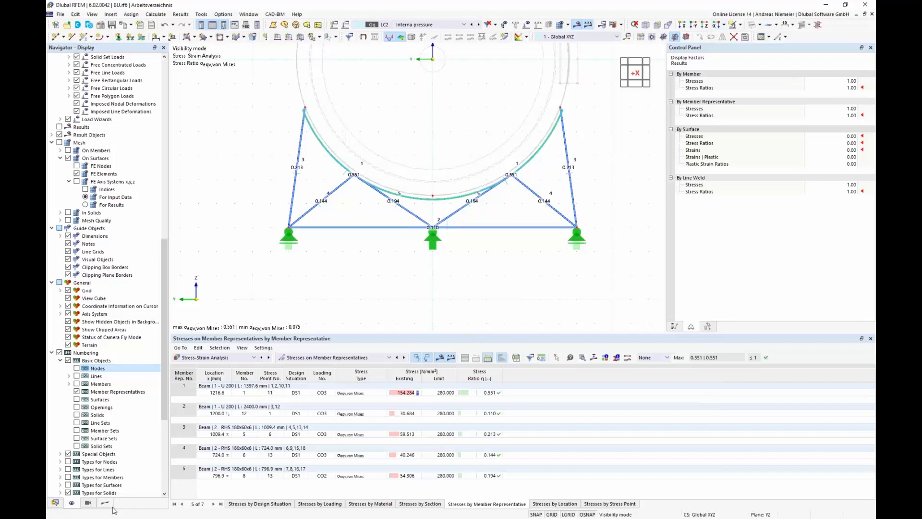
Step: Turn off the member representative results and display the equivalent von Mises stresses on surfaces instead
{"action": "left_click", "coordinate": [107, 503]}
{"action": "left_click", "coordinate": [60, 80]}
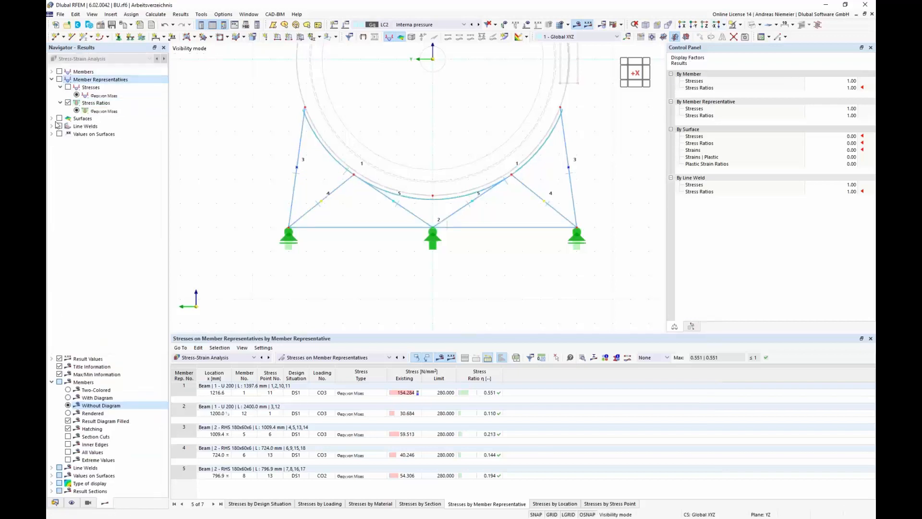
{"action": "left_click", "coordinate": [59, 118]}
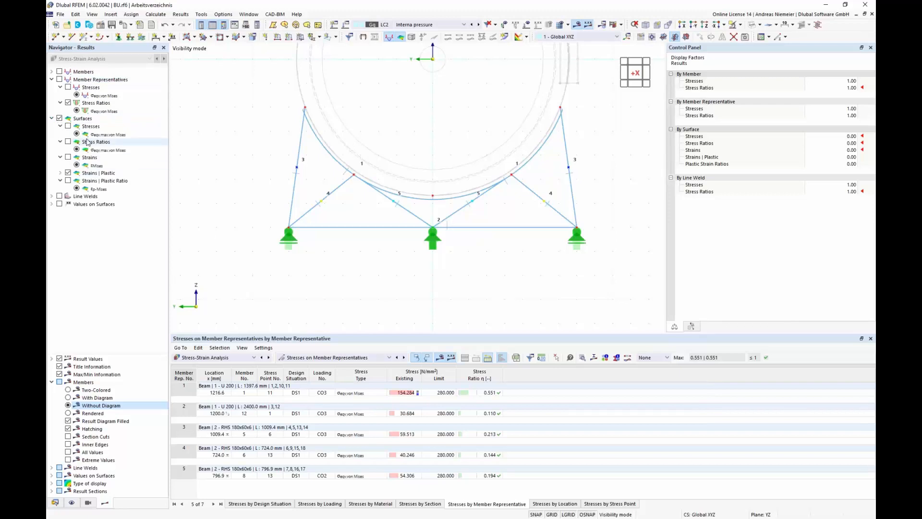
{"action": "left_click", "coordinate": [68, 126]}
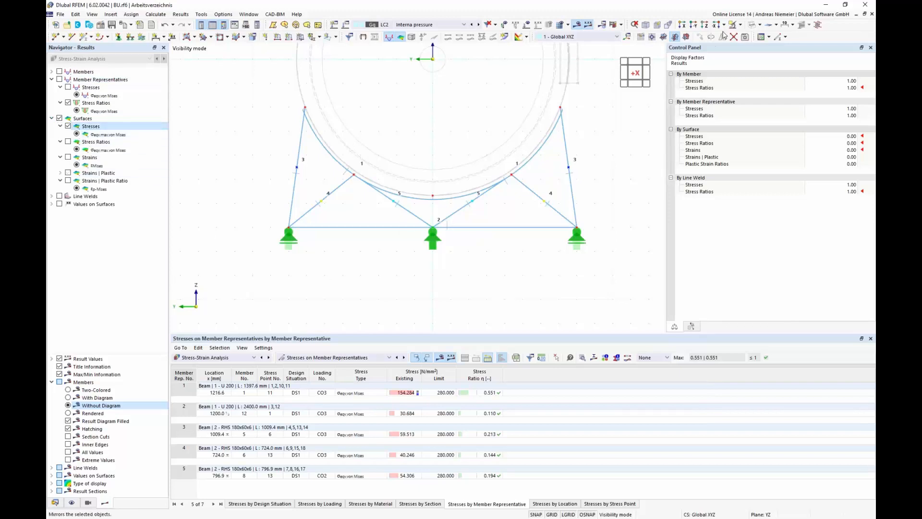
Step: Cancel the visibility mode and show the whole vessel in an isometric view
{"action": "left_click", "coordinate": [741, 25]}
{"action": "left_click", "coordinate": [757, 80]}
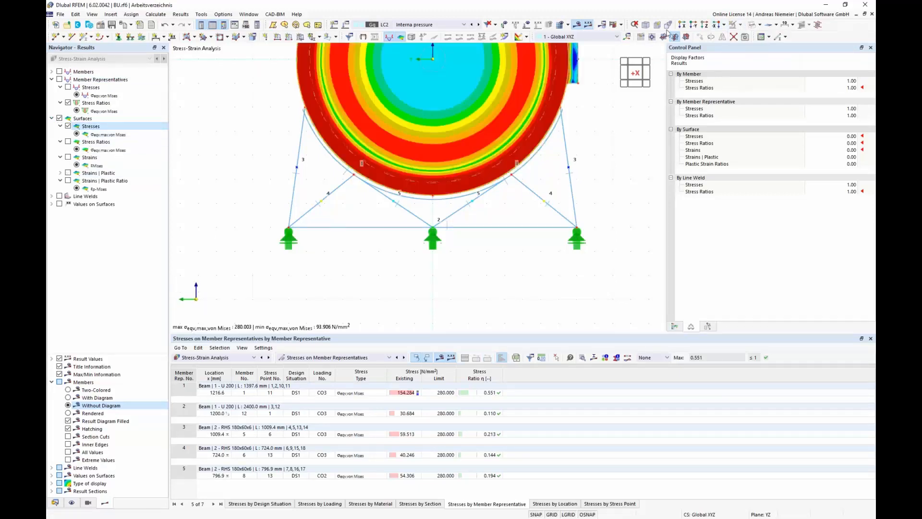
{"action": "left_click", "coordinate": [664, 35]}
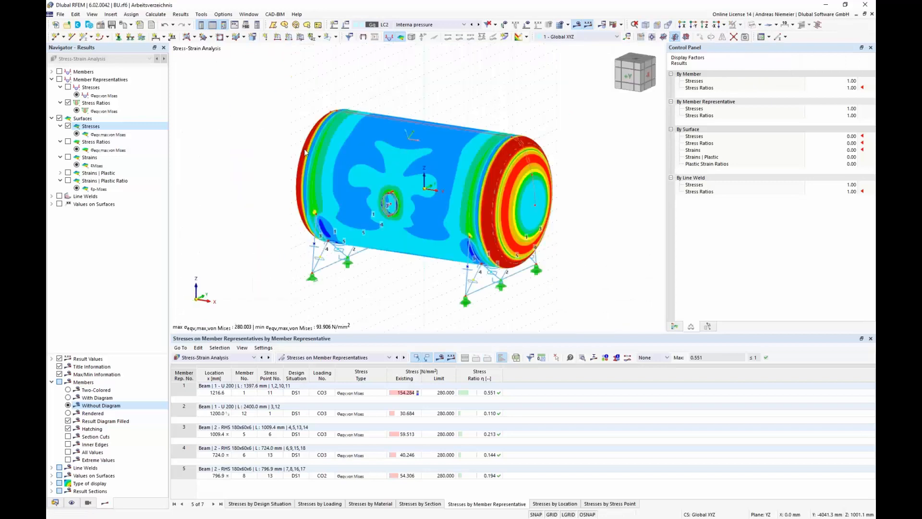
Step: Limit the visible model to the surfaces with the Vaulted Head thickness
{"action": "left_click", "coordinate": [89, 503]}
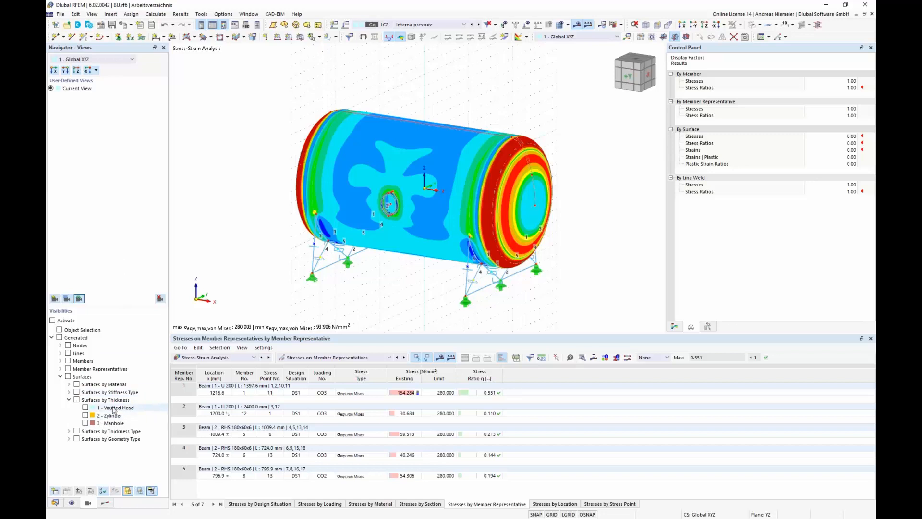
{"action": "left_click", "coordinate": [86, 409]}
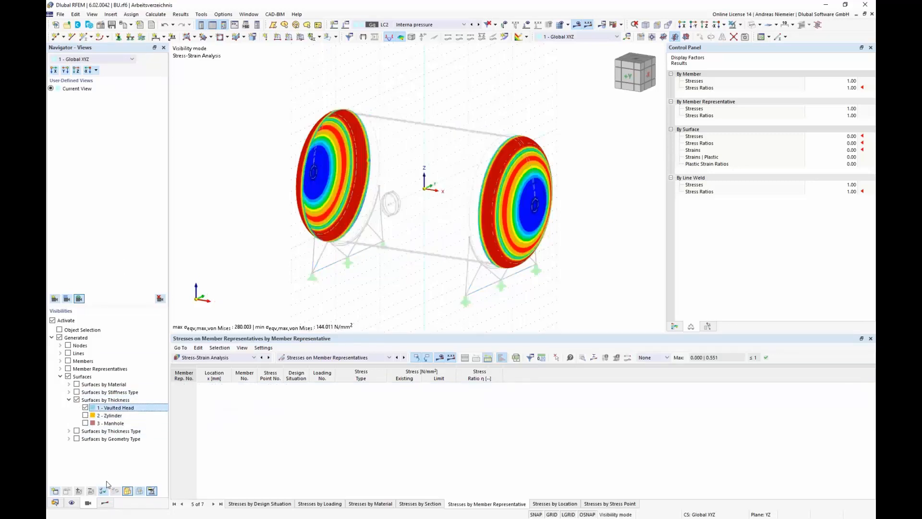
{"action": "left_click", "coordinate": [105, 504]}
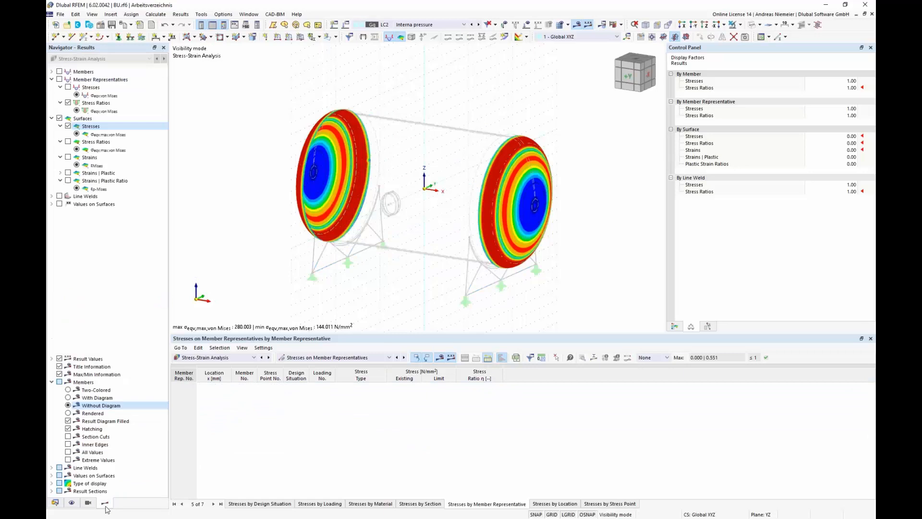
Step: Display only the extreme values on surfaces and send the vaulted heads' von Mises stress picture to printout report 1
{"action": "left_click", "coordinate": [59, 203]}
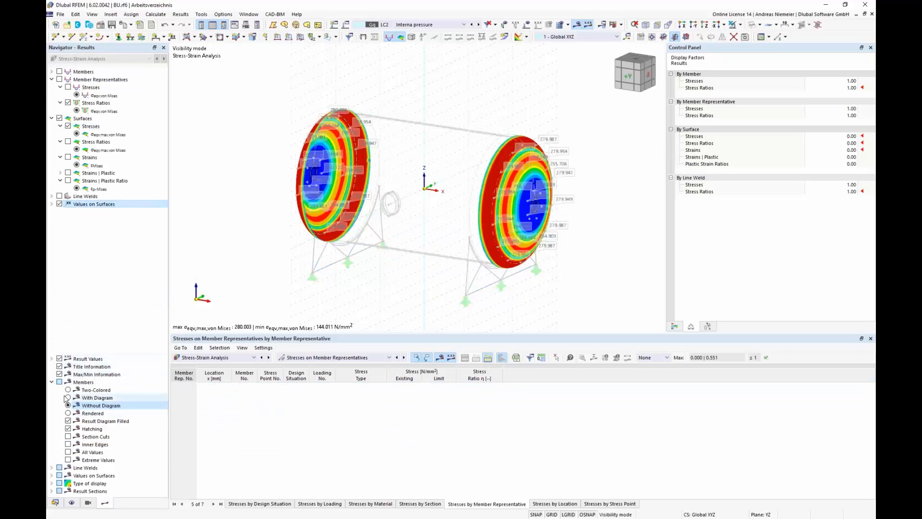
{"action": "left_click", "coordinate": [51, 382]}
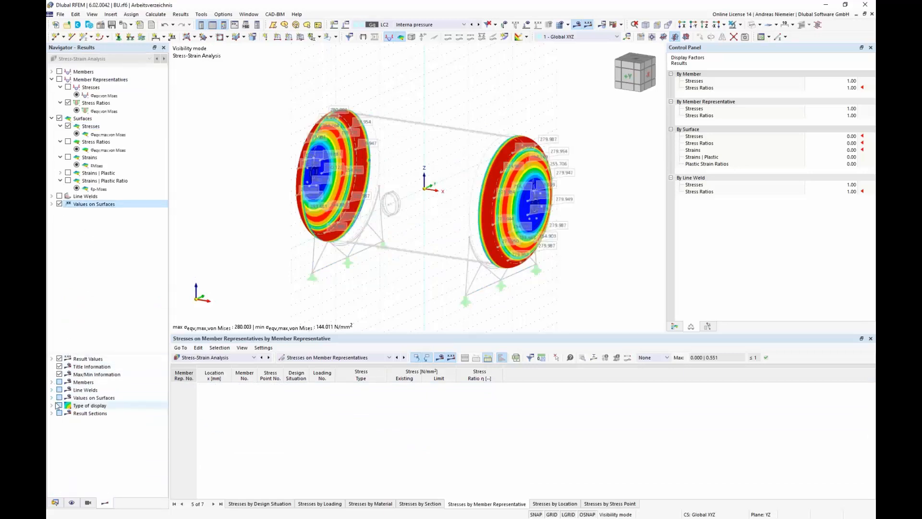
{"action": "left_click", "coordinate": [52, 398]}
{"action": "left_click", "coordinate": [68, 405]}
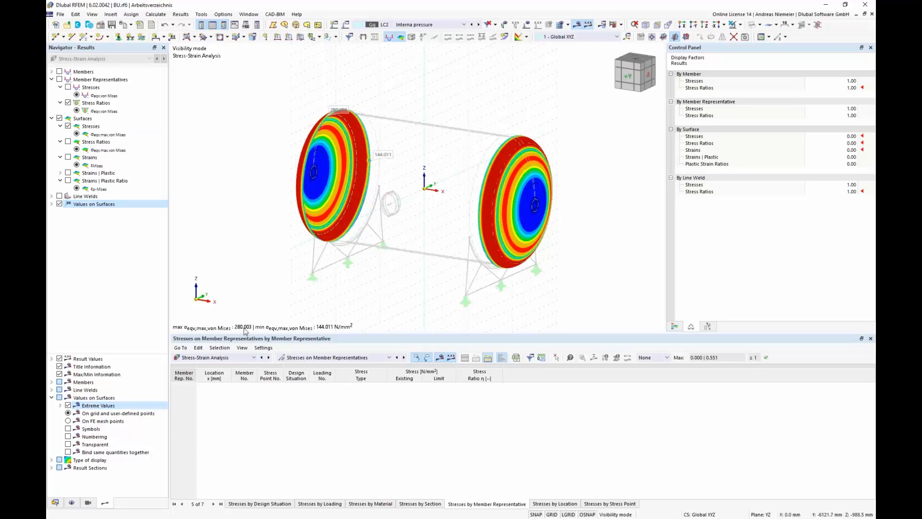
{"action": "left_click", "coordinate": [124, 26]}
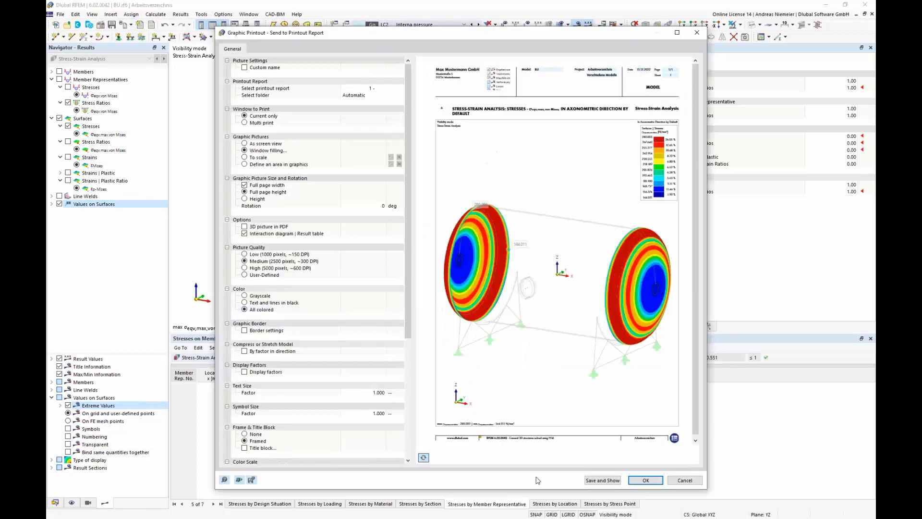
{"action": "left_click", "coordinate": [638, 482]}
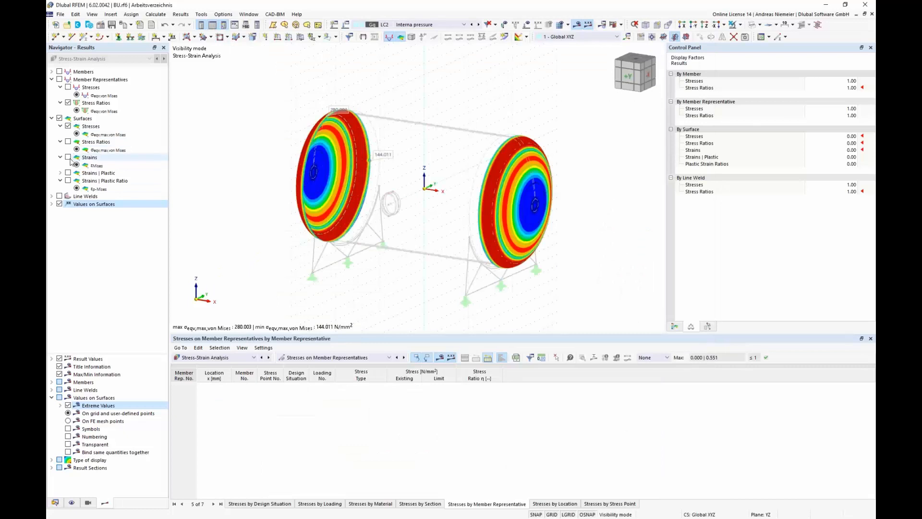
Step: Send the vaulted heads' von Mises strain and plastic strain ratio pictures to printout report 1
{"action": "left_click", "coordinate": [68, 157]}
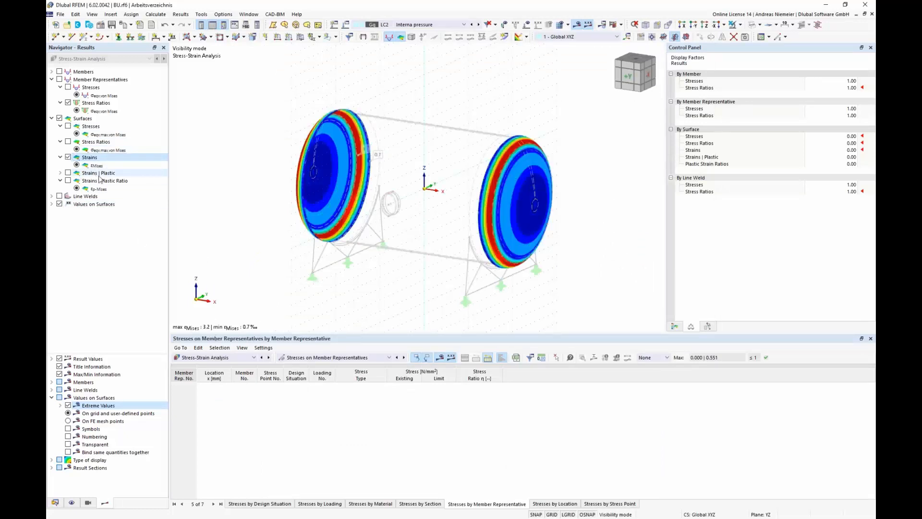
{"action": "left_click", "coordinate": [121, 27]}
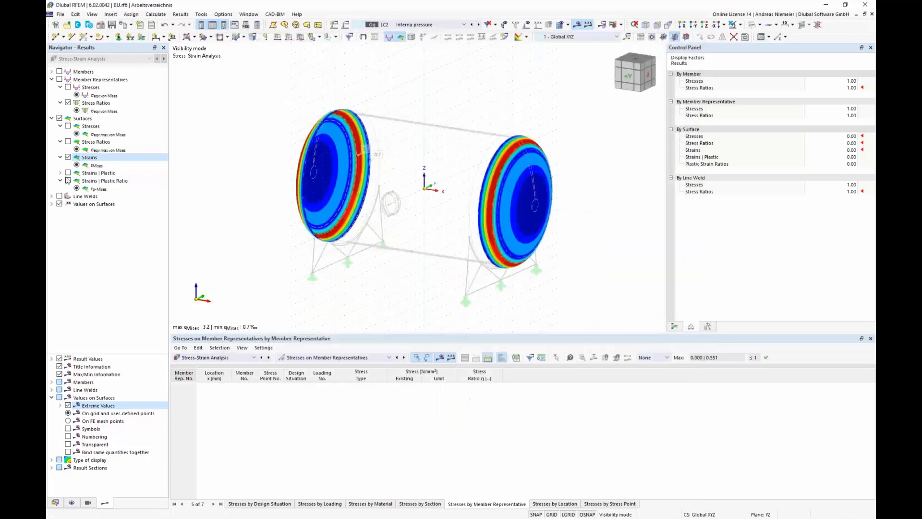
{"action": "left_click", "coordinate": [67, 181]}
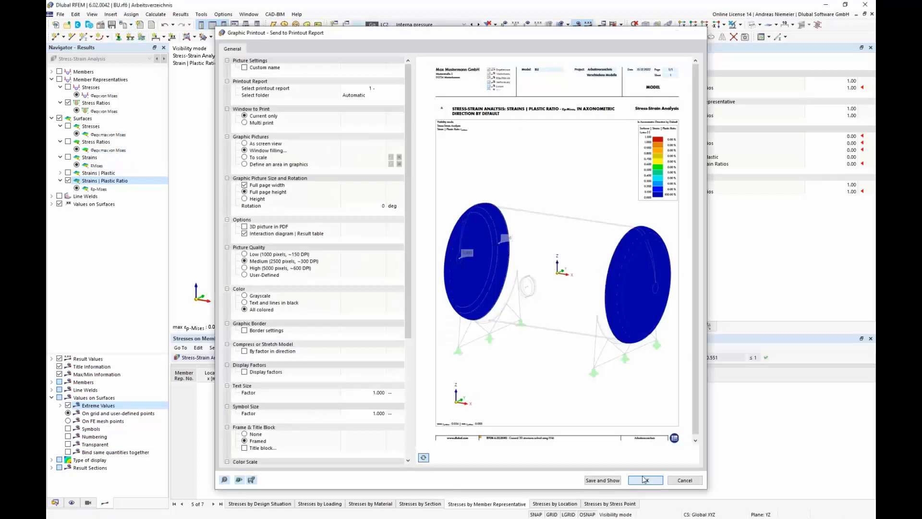
{"action": "left_click", "coordinate": [644, 480]}
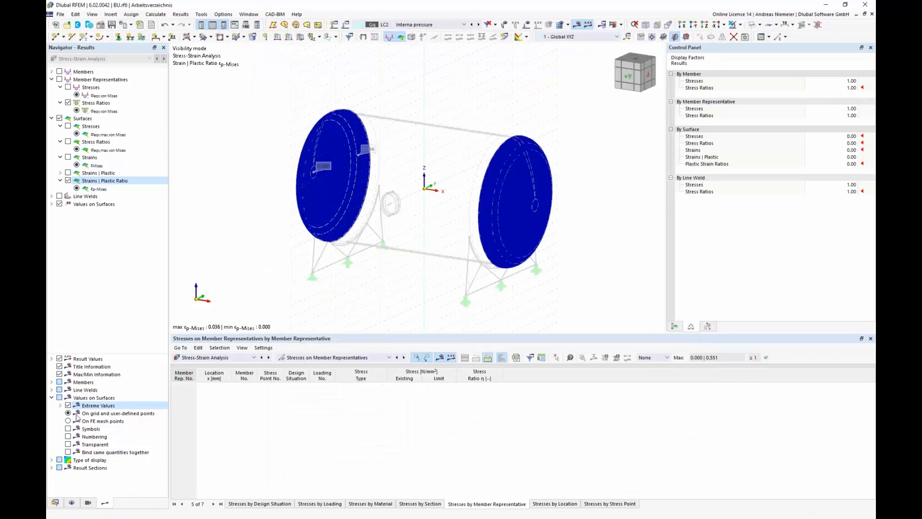
Step: Change the visibility by thickness from the vaulted heads to the Zylinder surfaces only
{"action": "left_click", "coordinate": [89, 503]}
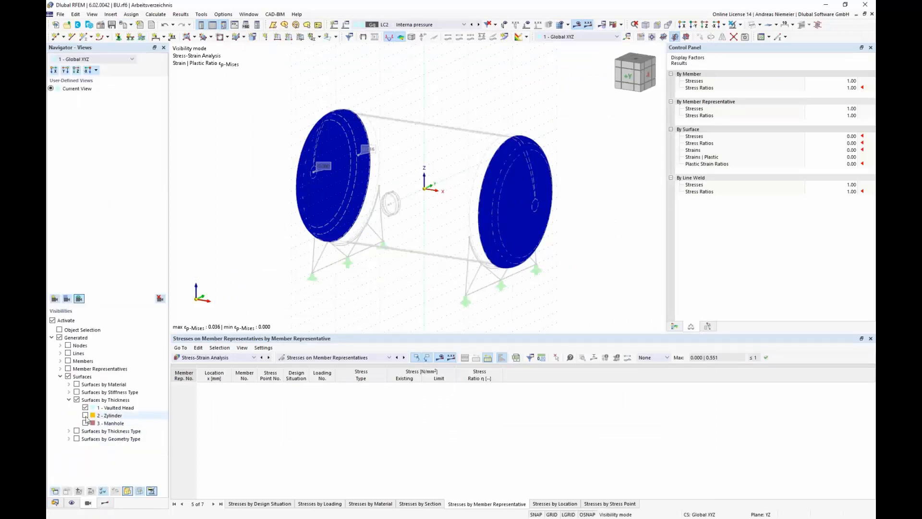
{"action": "left_click", "coordinate": [88, 415]}
{"action": "left_click", "coordinate": [85, 415]}
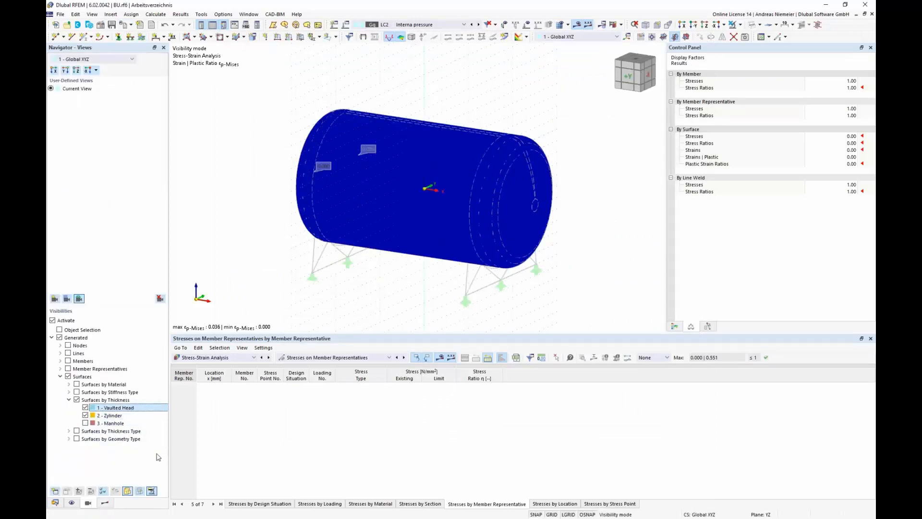
{"action": "key", "text": "space"}
{"action": "left_click", "coordinate": [105, 504]}
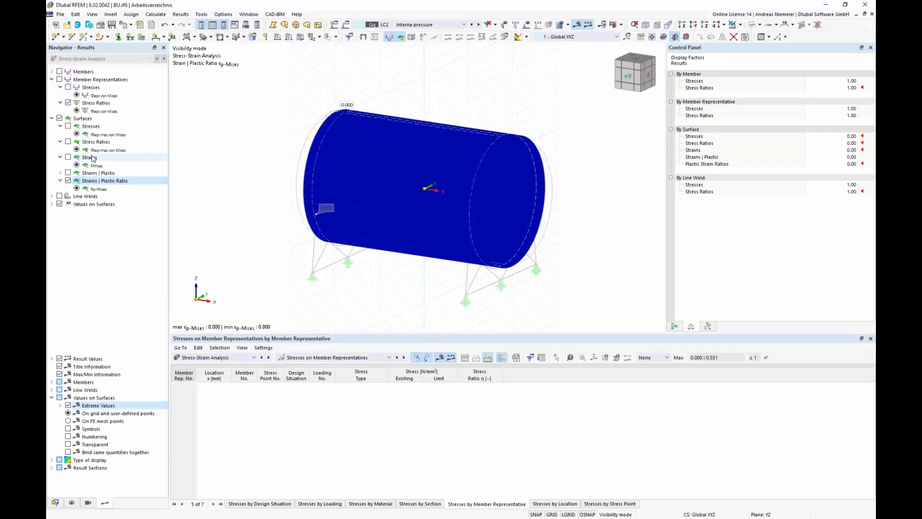
Step: Display the cylinder's equivalent von Mises stresses and send them to printout report 1 as a 3D picture in PDF
{"action": "left_click", "coordinate": [68, 127]}
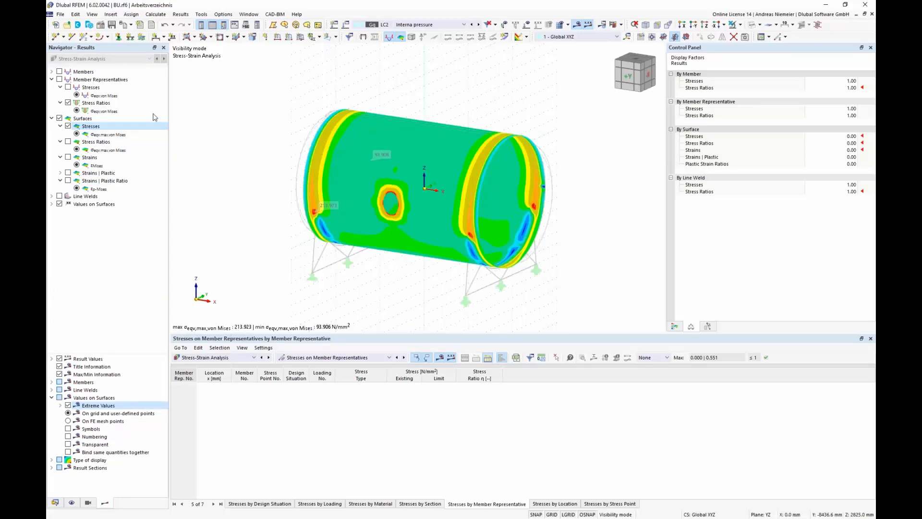
{"action": "left_click", "coordinate": [125, 26]}
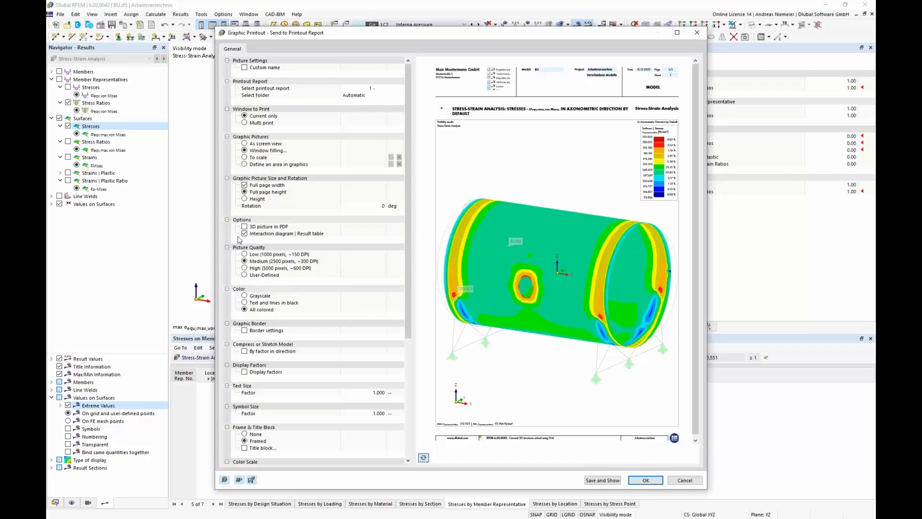
{"action": "left_click", "coordinate": [268, 226]}
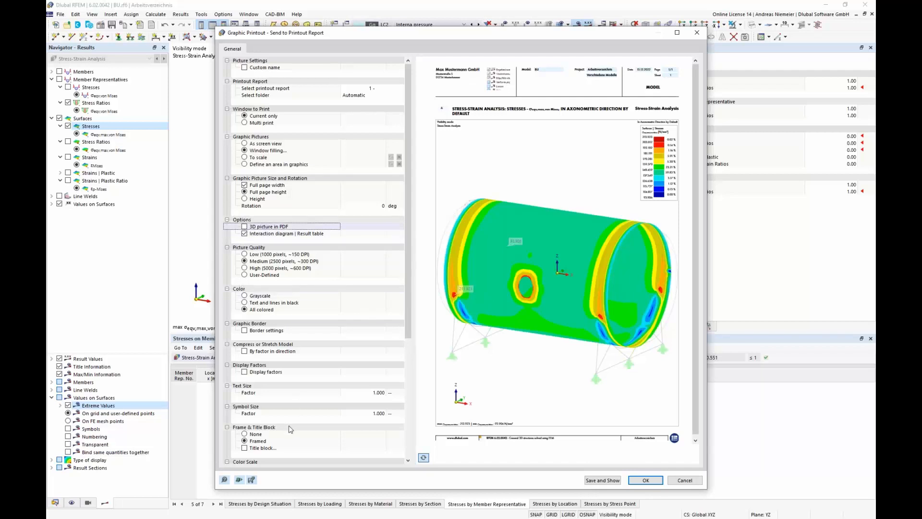
{"action": "key", "text": "space"}
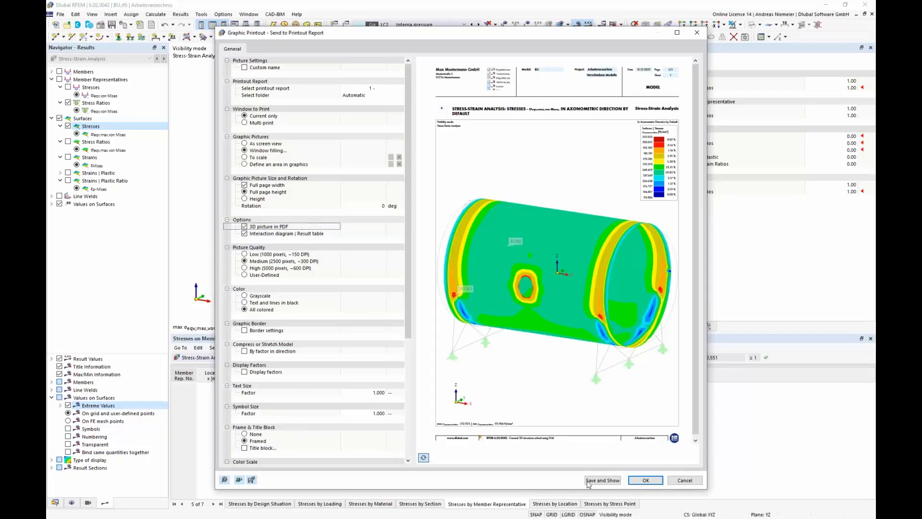
{"action": "left_click", "coordinate": [645, 483]}
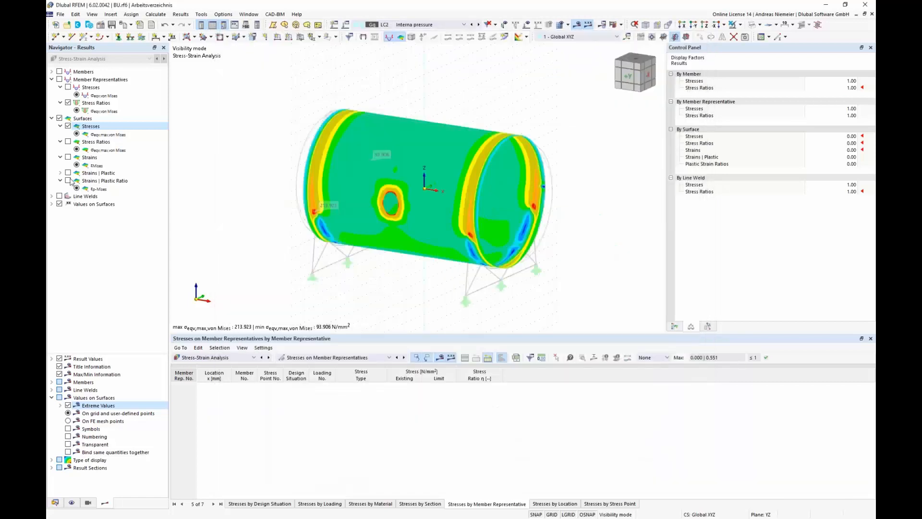
Step: Send the cylinder's surface stress ratios to printout report 1 as a 3D picture and open the report
{"action": "left_click", "coordinate": [68, 142]}
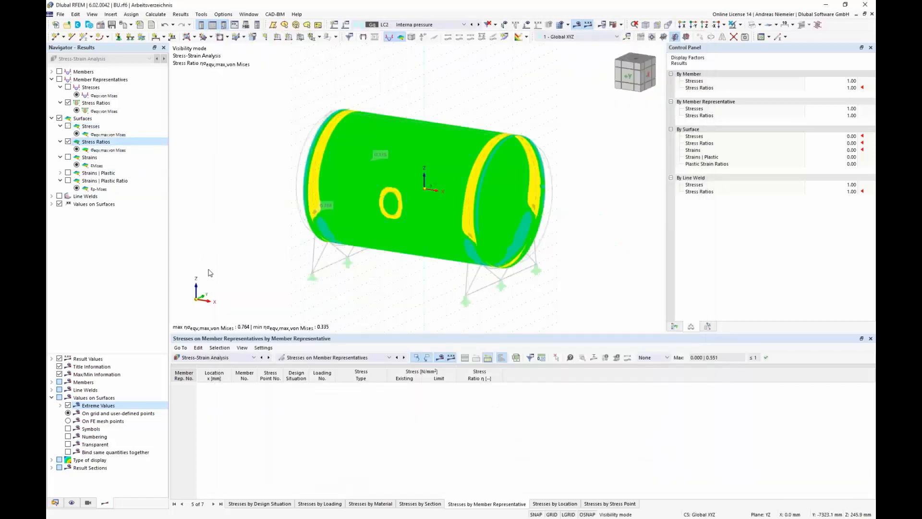
{"action": "left_click", "coordinate": [124, 25]}
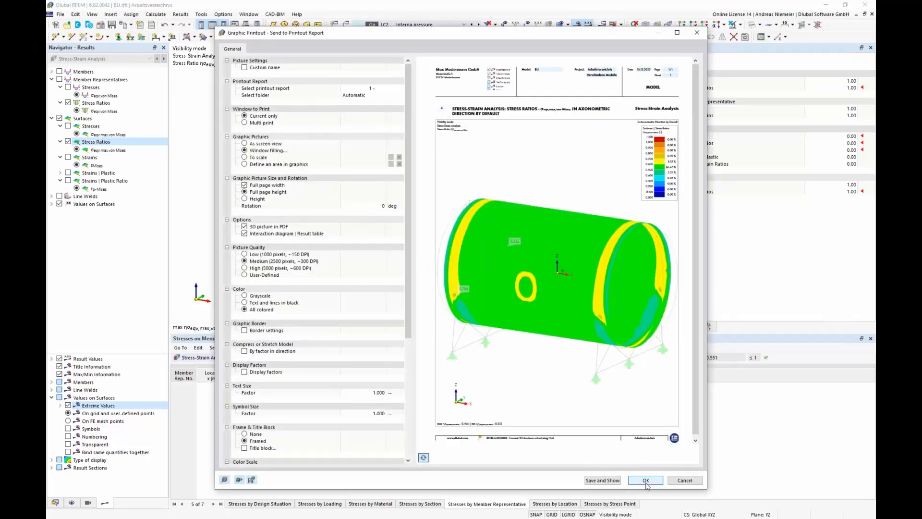
{"action": "left_click", "coordinate": [646, 483]}
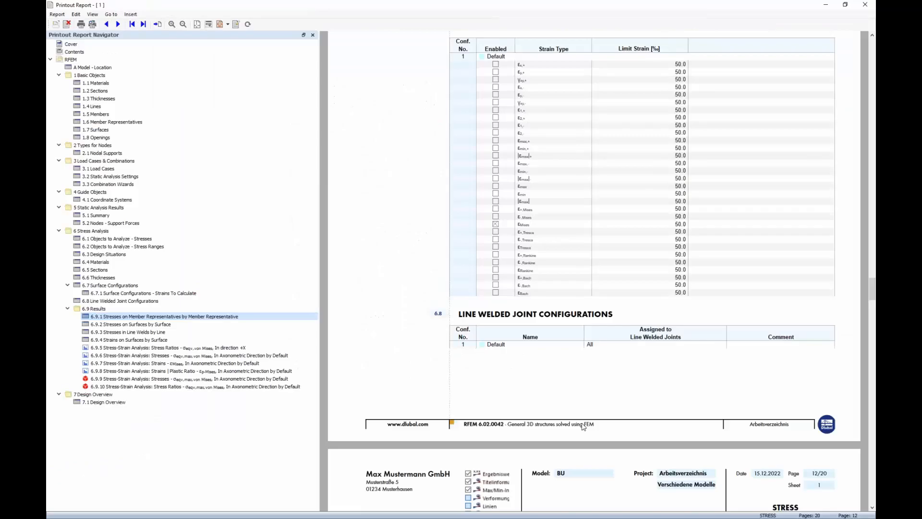
Step: Check the added stress and strain graphics of the heads and cylinder in the report, fitting whole pages in view
{"action": "left_click", "coordinate": [125, 356]}
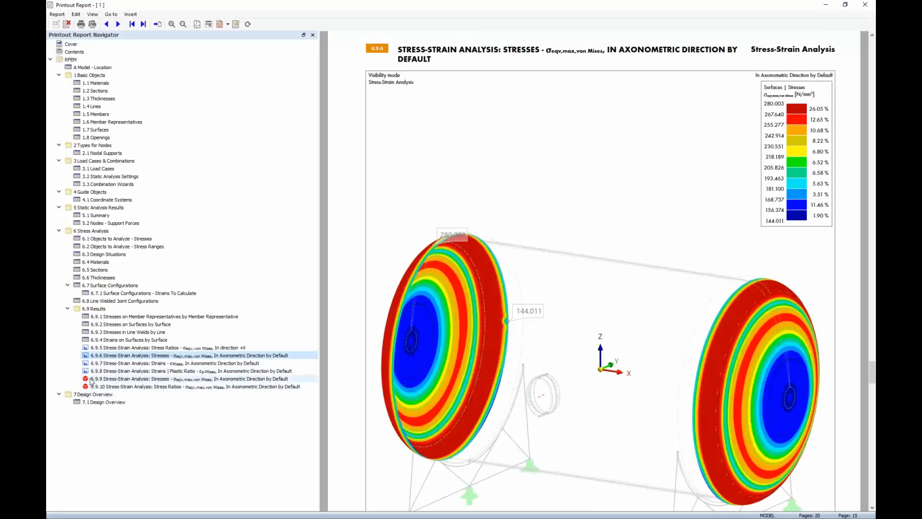
{"action": "left_click", "coordinate": [93, 379]}
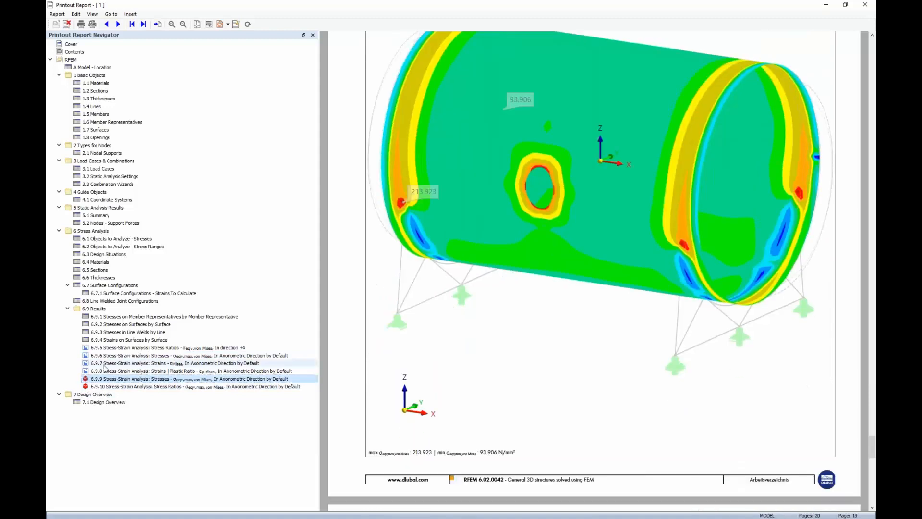
{"action": "left_click", "coordinate": [106, 364]}
{"action": "scroll", "coordinate": [430, 286], "scroll_direction": "down", "scroll_amount": 3}
{"action": "scroll", "coordinate": [436, 262], "scroll_direction": "up", "scroll_amount": 5}
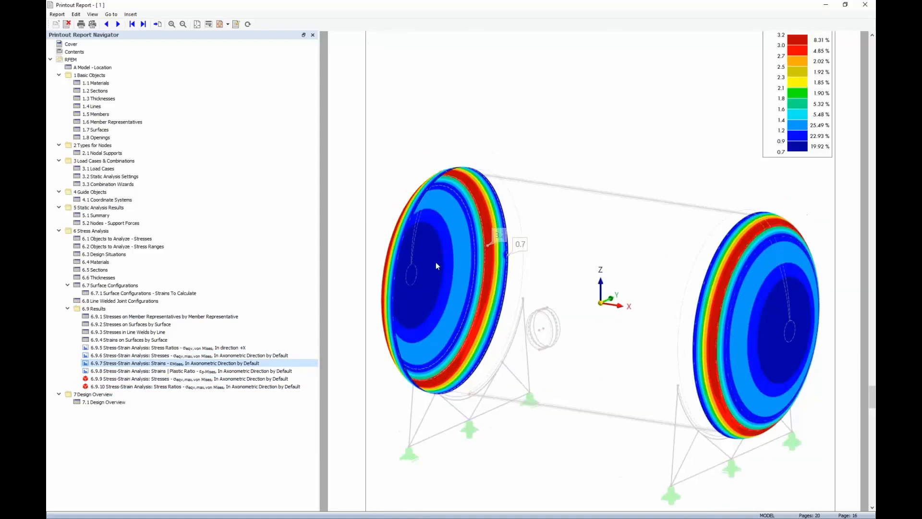
{"action": "left_click", "coordinate": [197, 24]}
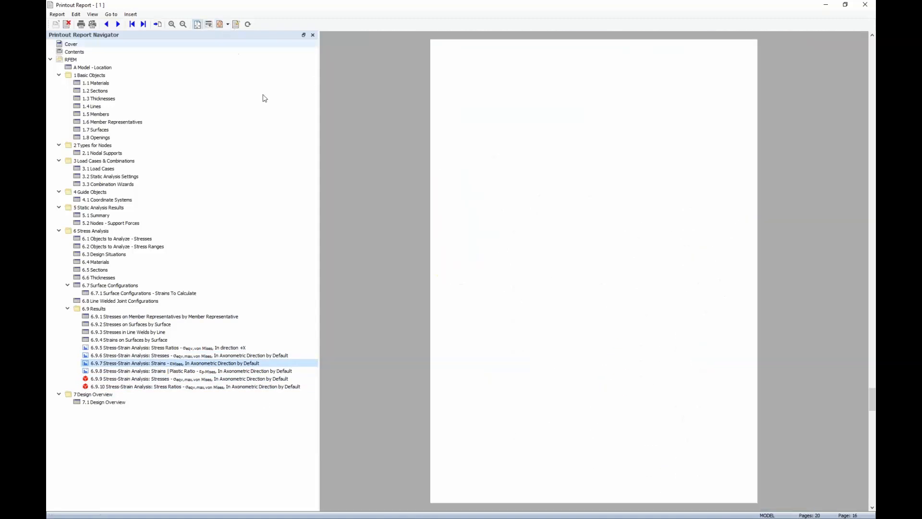
{"action": "left_click", "coordinate": [128, 378]}
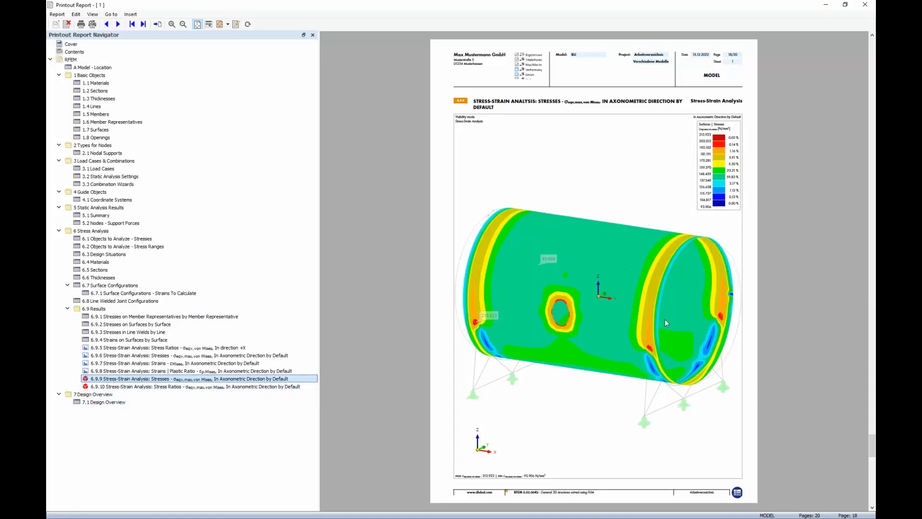
Step: Export the printout report to the Desktop as a PDF file named P and open it in Adobe Acrobat Reader
{"action": "left_click", "coordinate": [57, 14]}
{"action": "left_click", "coordinate": [86, 69]}
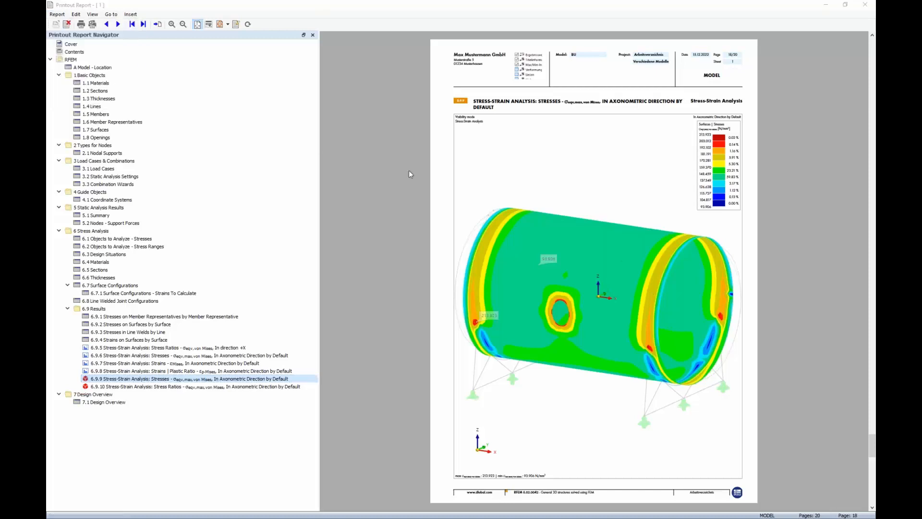
{"action": "left_click", "coordinate": [331, 246]}
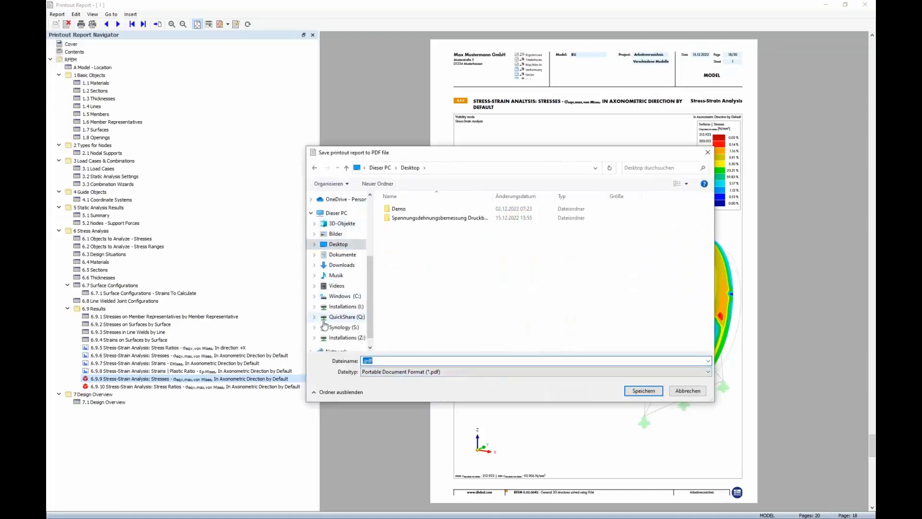
{"action": "type", "text": "P"}
{"action": "key", "text": "Return"}
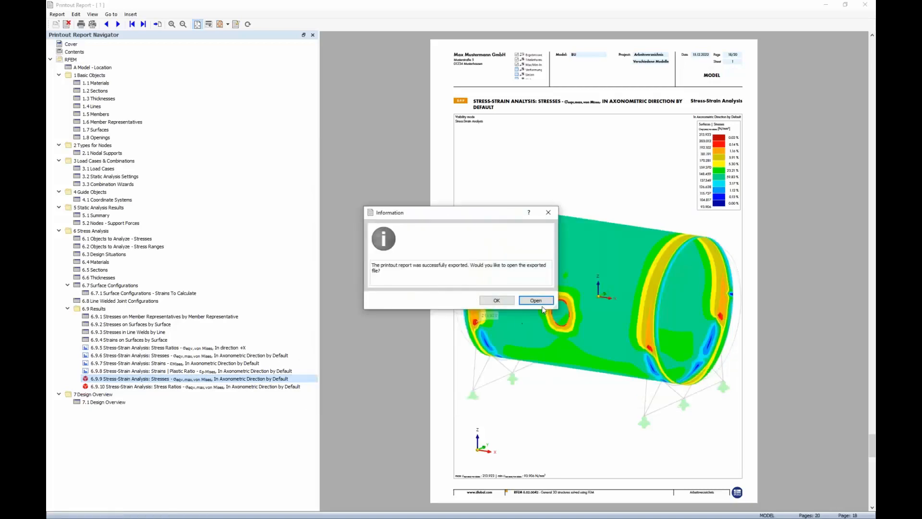
{"action": "left_click", "coordinate": [539, 302]}
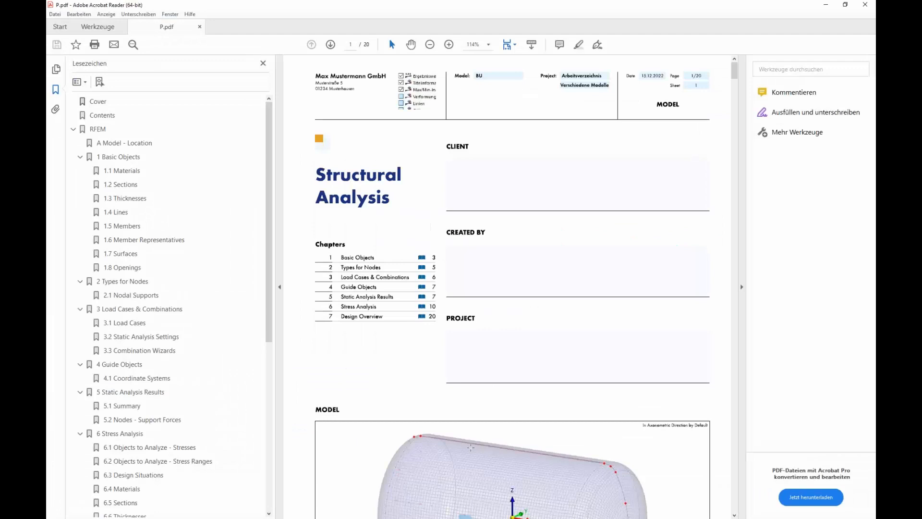
Step: Fit full pages in the PDF view and go to the cylinder's 3D stress picture on page 18
{"action": "left_click", "coordinate": [511, 45]}
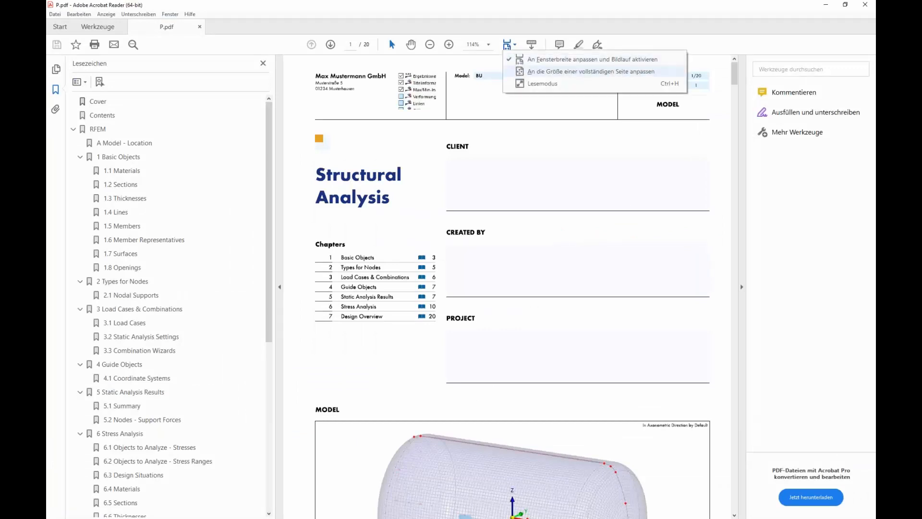
{"action": "left_click", "coordinate": [567, 71]}
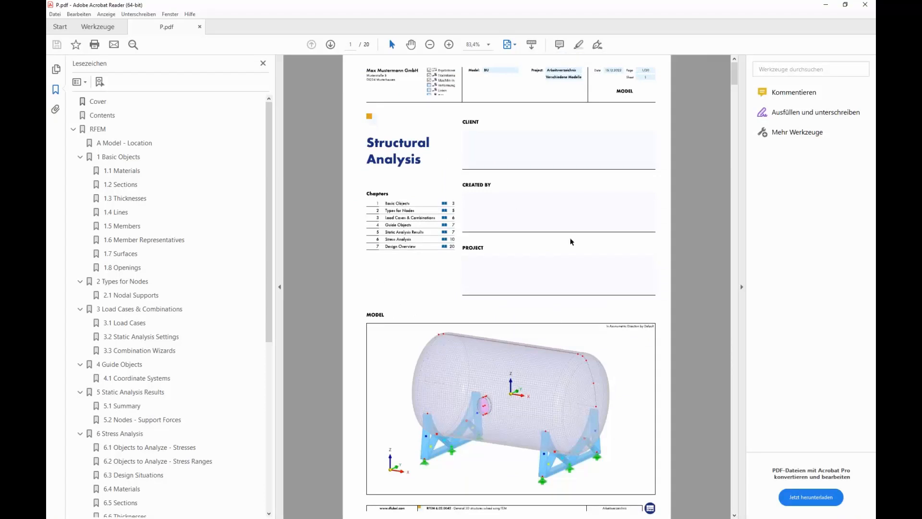
{"action": "scroll", "coordinate": [486, 187], "scroll_direction": "down", "scroll_amount": 5}
{"action": "scroll", "coordinate": [474, 195], "scroll_direction": "down", "scroll_amount": 12}
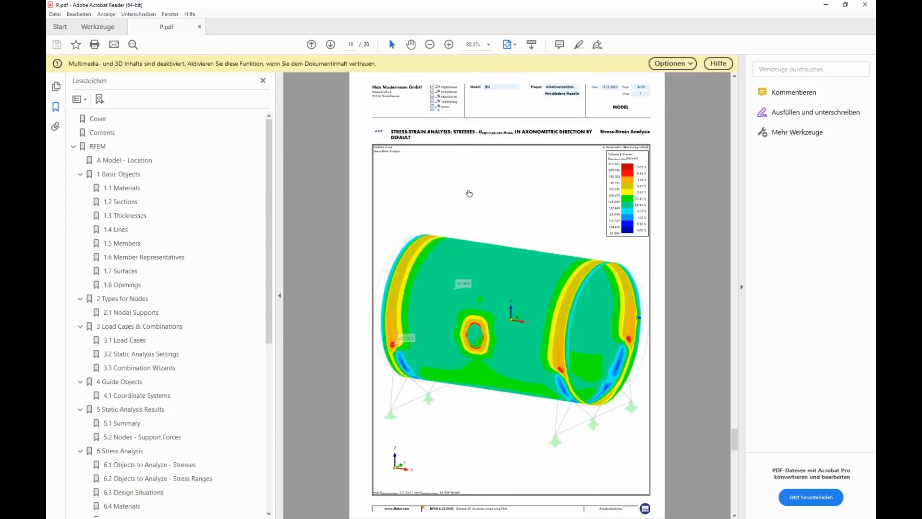
Step: Trust the PDF document permanently, activate the cylinder's 3D stress picture on page 18, rotate it, and close Acrobat Reader
{"action": "left_click", "coordinate": [694, 63]}
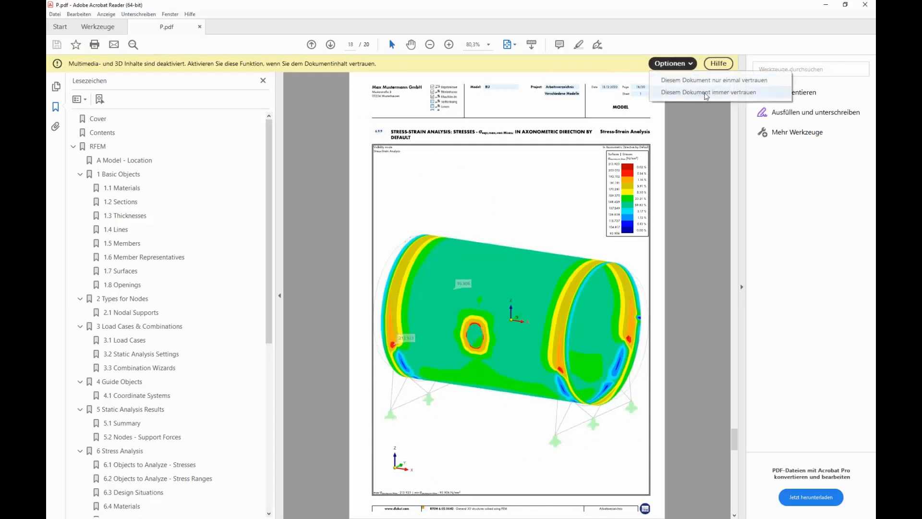
{"action": "left_click", "coordinate": [706, 93]}
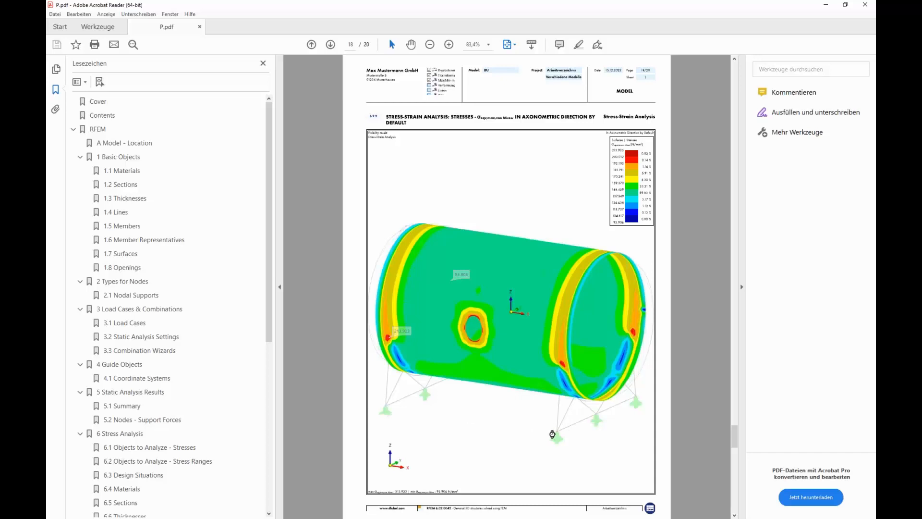
{"action": "left_click", "coordinate": [555, 433]}
{"action": "left_click_drag", "start_coordinate": [567, 425], "coordinate": [572, 383]}
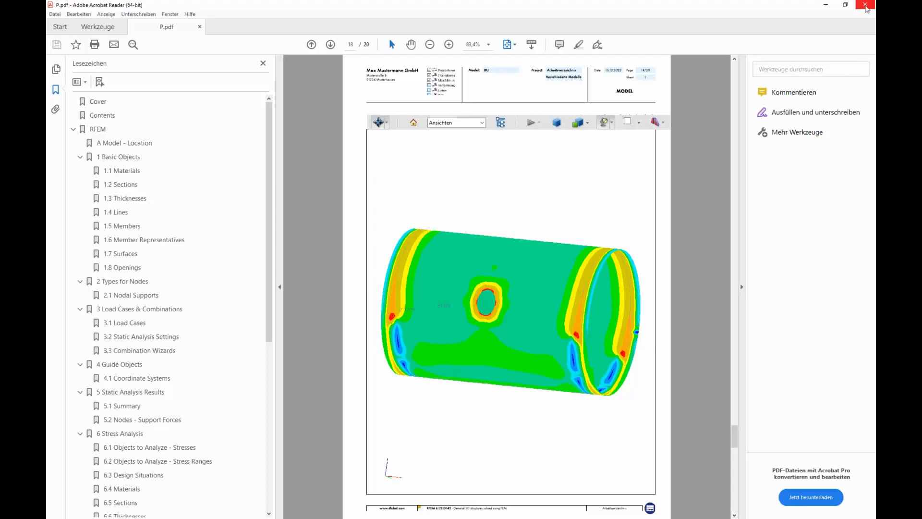
{"action": "left_click", "coordinate": [867, 5]}
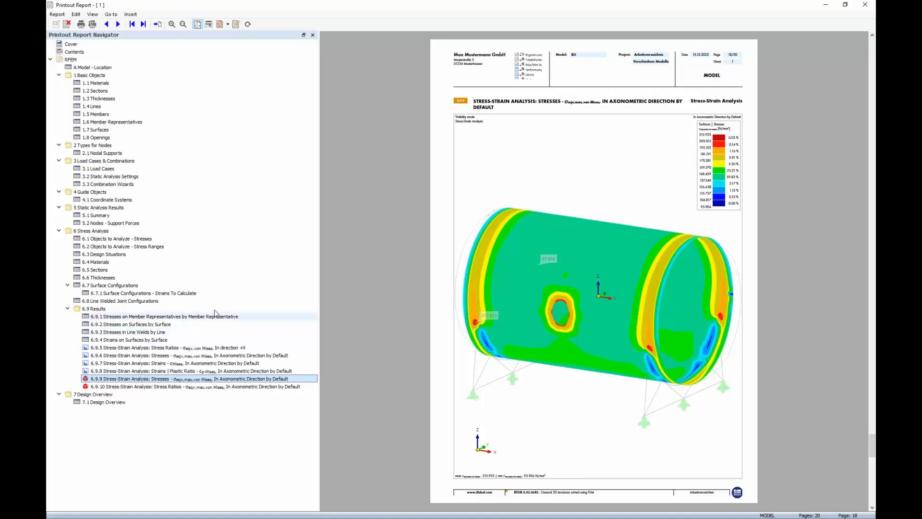
Step: Export the printout report to the Desktop as an HTML file named P and open it in a maximized browser window
{"action": "left_click", "coordinate": [58, 15]}
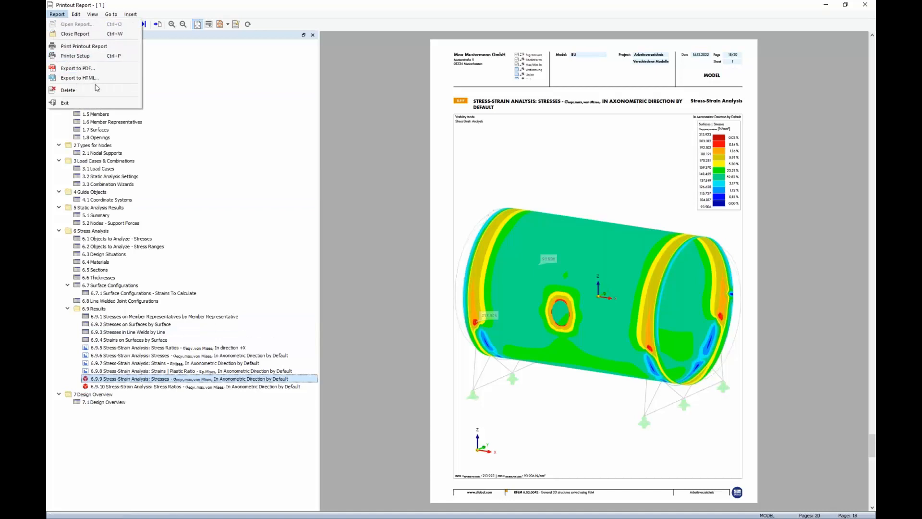
{"action": "left_click", "coordinate": [80, 78]}
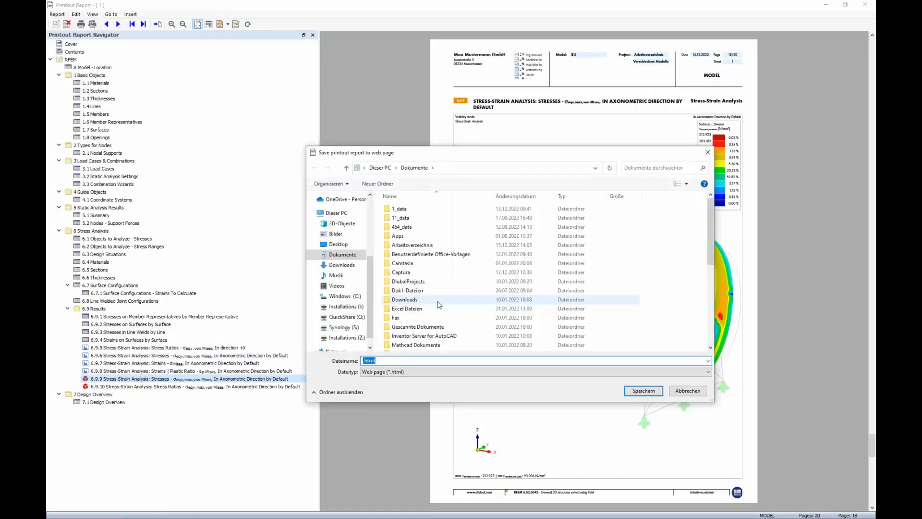
{"action": "left_click_drag", "start_coordinate": [370, 259], "coordinate": [370, 202]}
{"action": "left_click", "coordinate": [347, 214]}
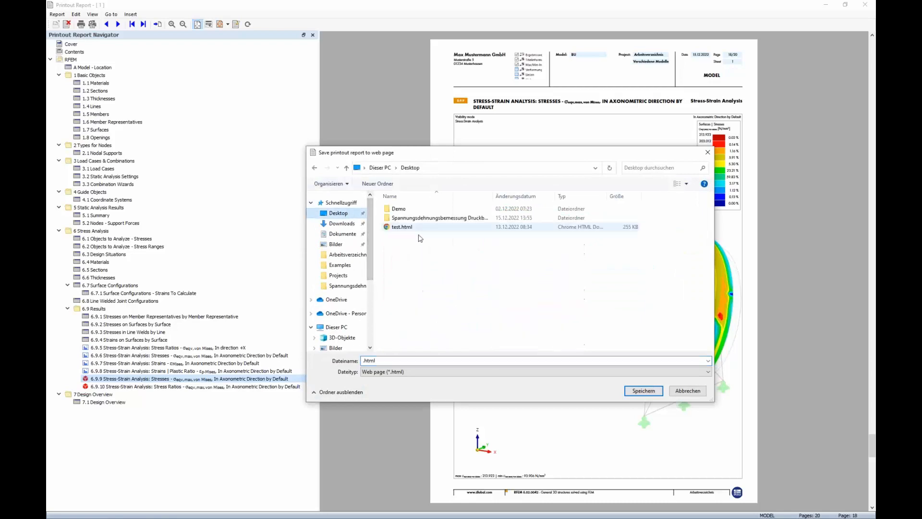
{"action": "left_click", "coordinate": [384, 361]}
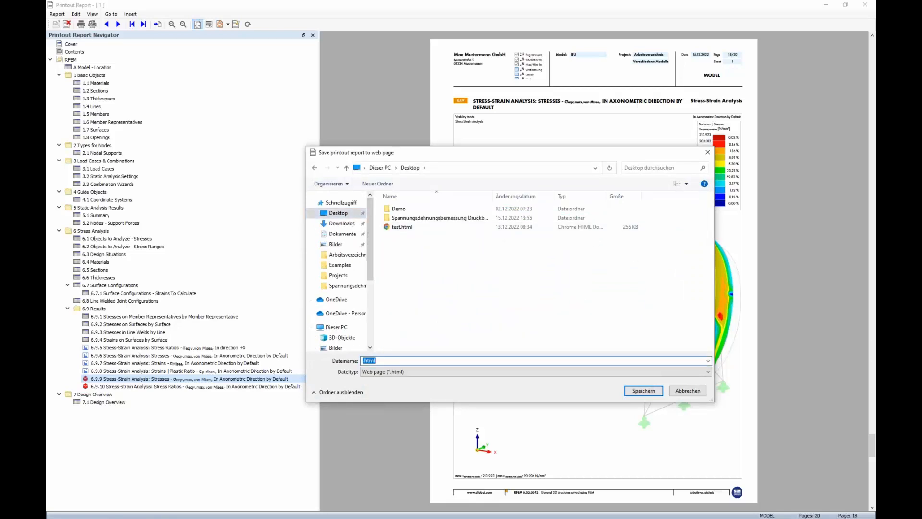
{"action": "type", "text": "P"}
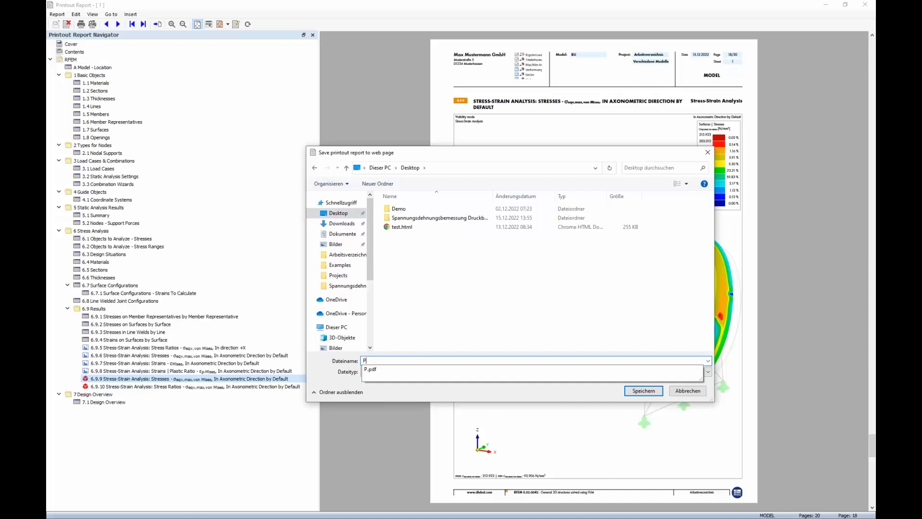
{"action": "left_click", "coordinate": [578, 399]}
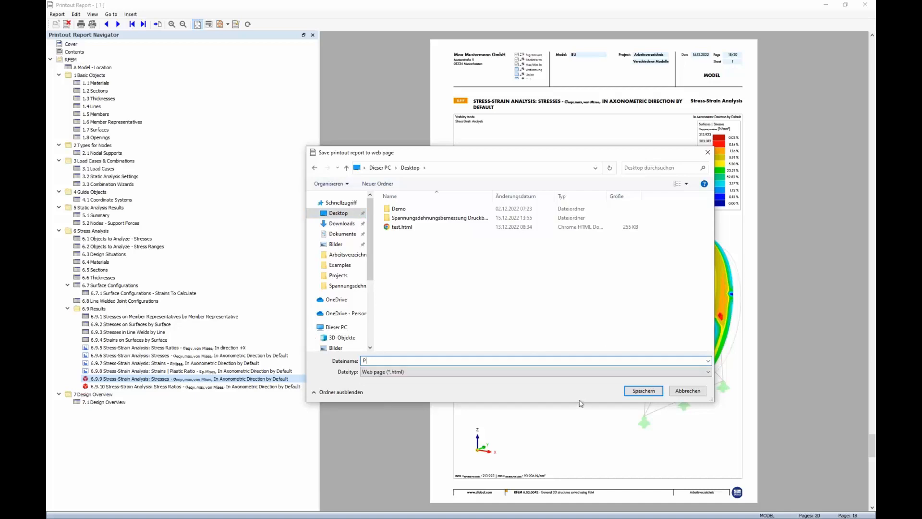
{"action": "left_click", "coordinate": [646, 391]}
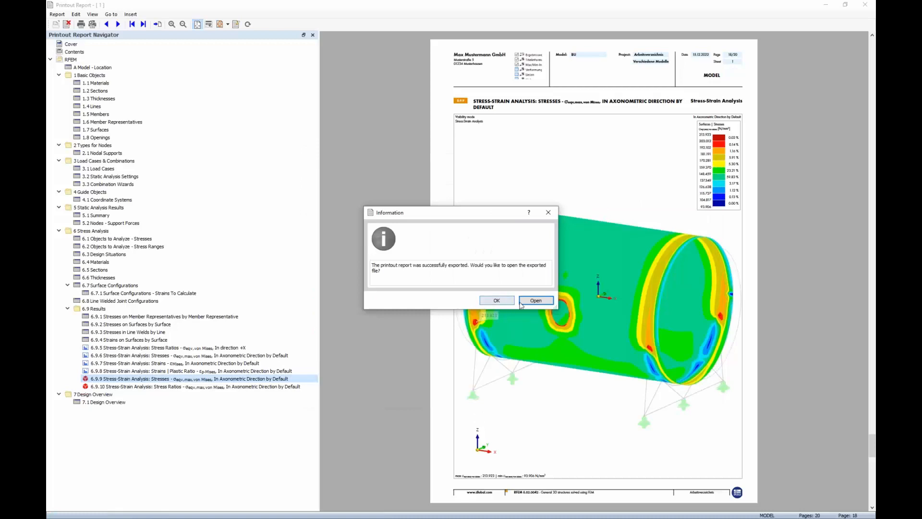
{"action": "left_click", "coordinate": [533, 300]}
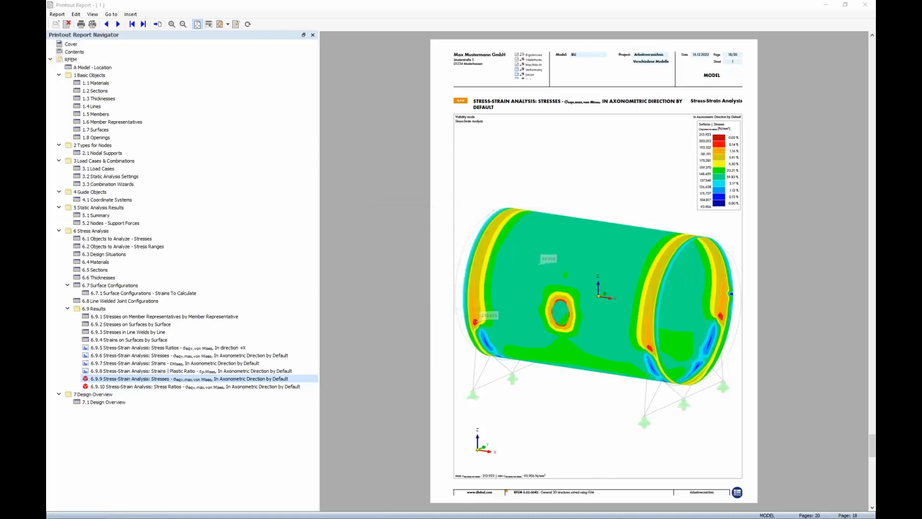
{"action": "left_click_drag", "start_coordinate": [46, 126], "coordinate": [621, 126]}
{"action": "double_click", "coordinate": [620, 126]}
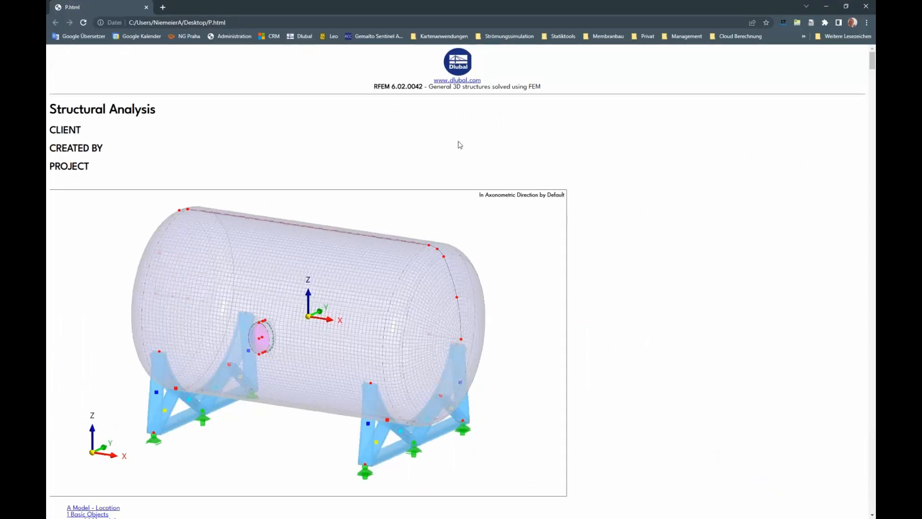
Step: Look through the HTML report in the browser, from the cover model picture and contents list to the nodal supports
{"action": "scroll", "coordinate": [228, 119], "scroll_direction": "down", "scroll_amount": 6}
{"action": "scroll", "coordinate": [202, 77], "scroll_direction": "up", "scroll_amount": 3}
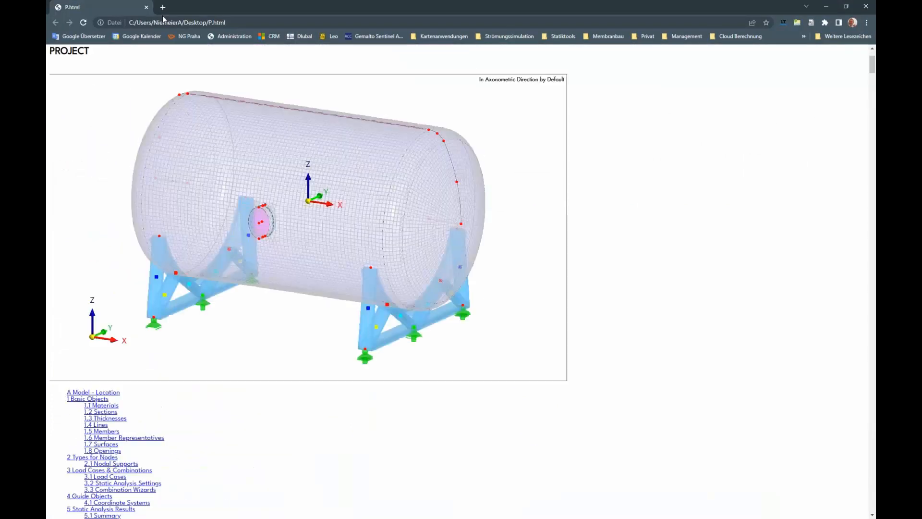
{"action": "scroll", "coordinate": [216, 113], "scroll_direction": "up", "scroll_amount": 3}
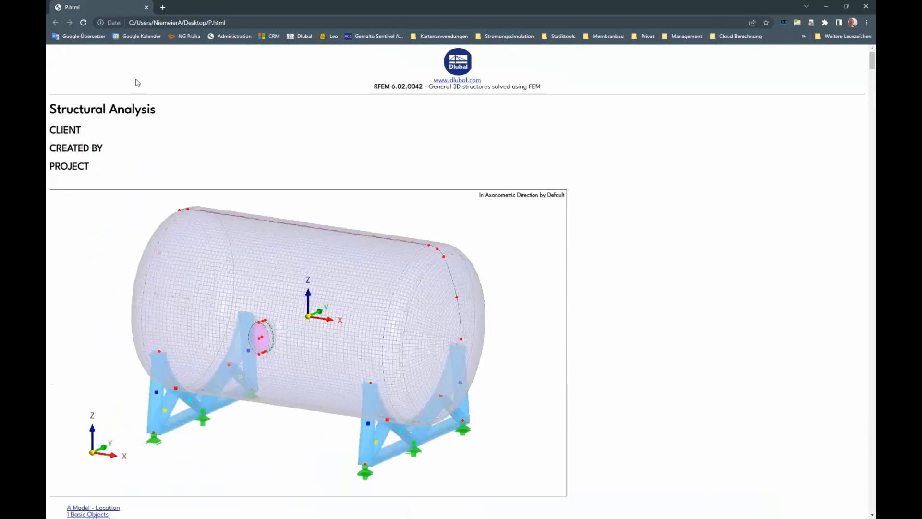
{"action": "scroll", "coordinate": [190, 153], "scroll_direction": "down", "scroll_amount": 2}
{"action": "scroll", "coordinate": [190, 155], "scroll_direction": "down", "scroll_amount": 20}
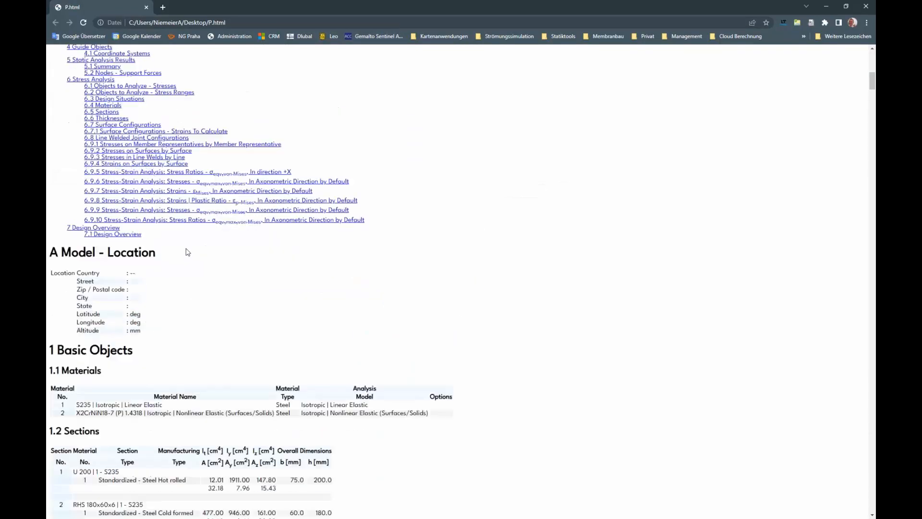
{"action": "scroll", "coordinate": [180, 353], "scroll_direction": "down", "scroll_amount": 20}
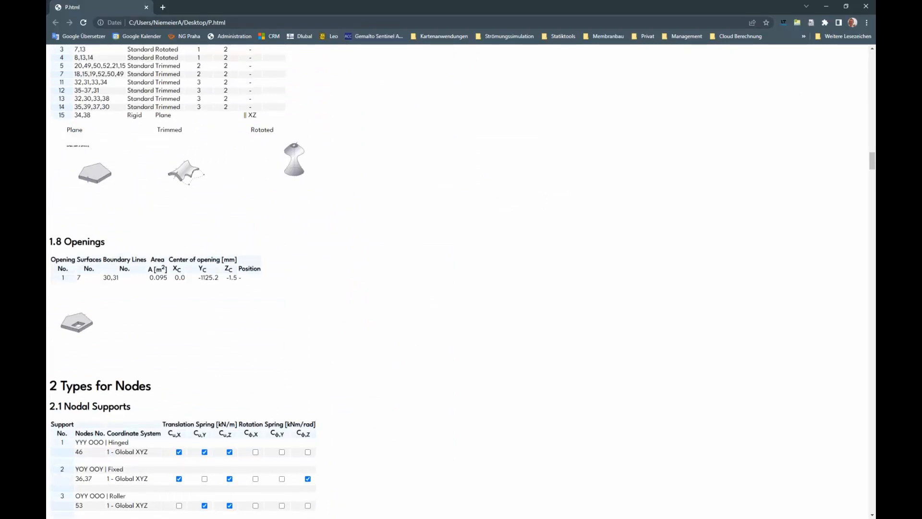
{"action": "scroll", "coordinate": [269, 298], "scroll_direction": "up", "scroll_amount": 15}
{"action": "scroll", "coordinate": [248, 307], "scroll_direction": "up", "scroll_amount": 15}
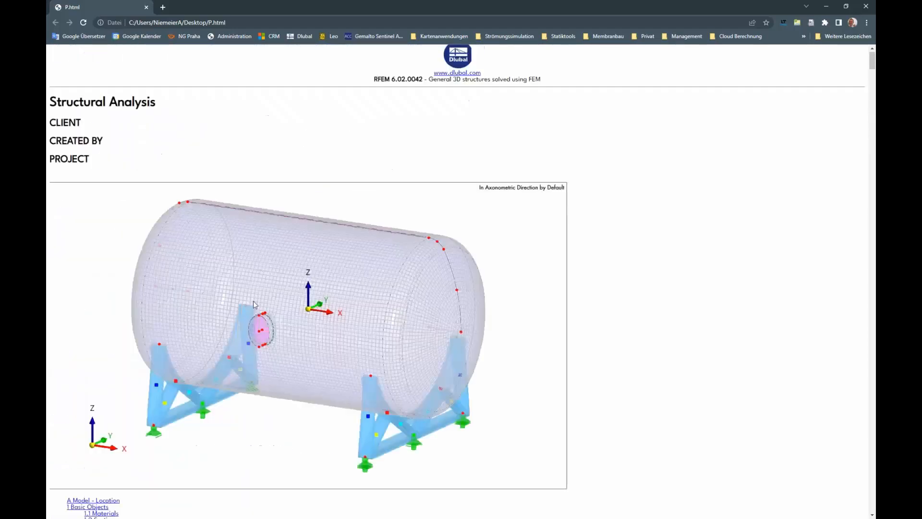
{"action": "scroll", "coordinate": [283, 284], "scroll_direction": "down", "scroll_amount": 5}
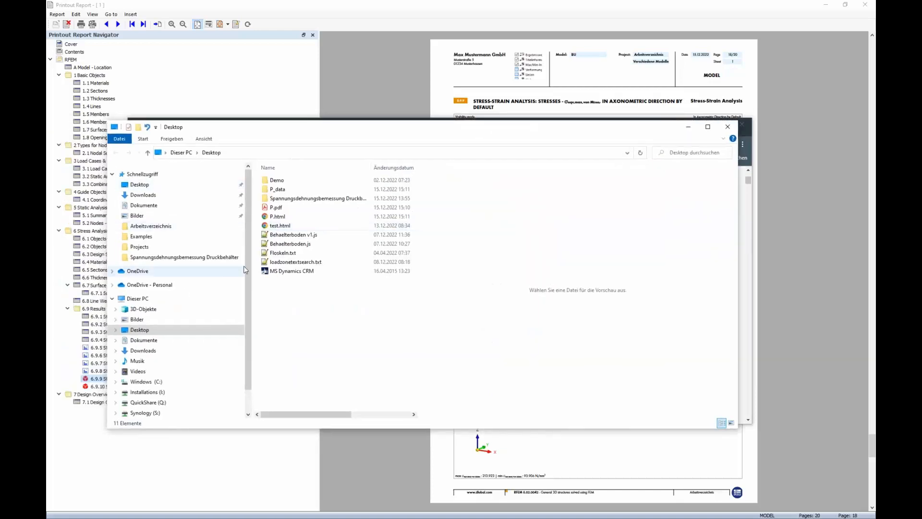
Step: Open the P_data folder on the Desktop and preview the exported cylinder stress and head plastic strain pictures
{"action": "double_click", "coordinate": [277, 189]}
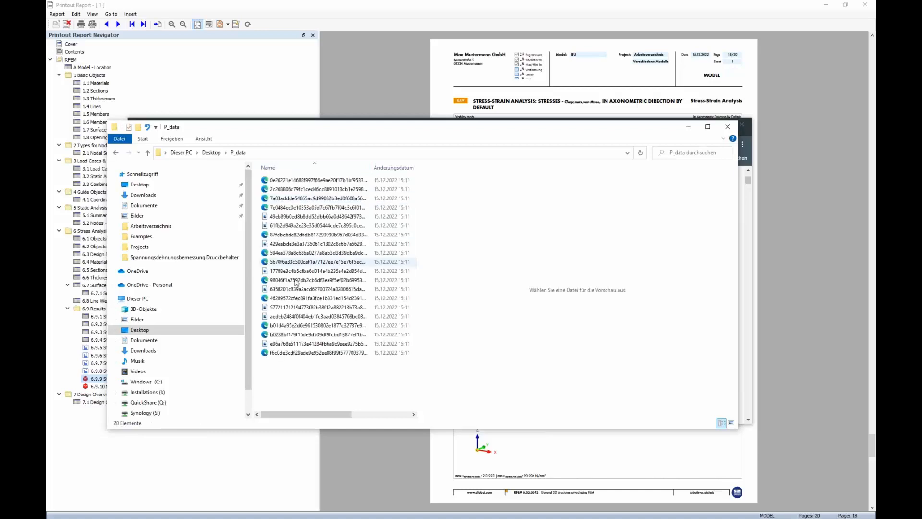
{"action": "left_click", "coordinate": [312, 216]}
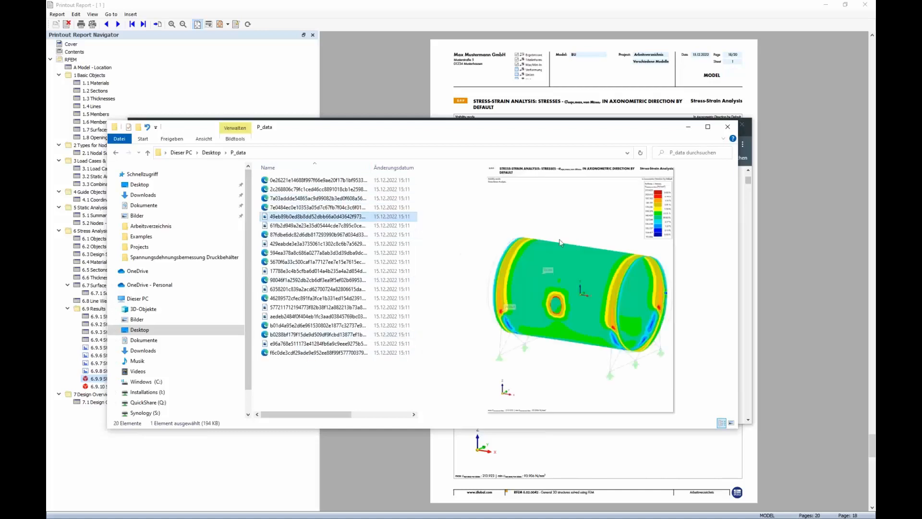
{"action": "left_click", "coordinate": [315, 226]}
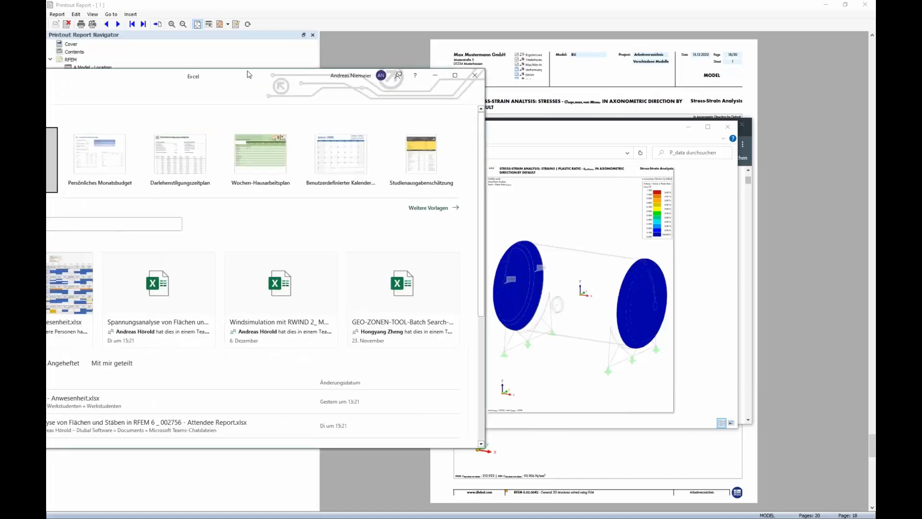
Step: Switch to Excel, maximize its window, and open the exported P.html from the Desktop
{"action": "double_click", "coordinate": [395, 75]}
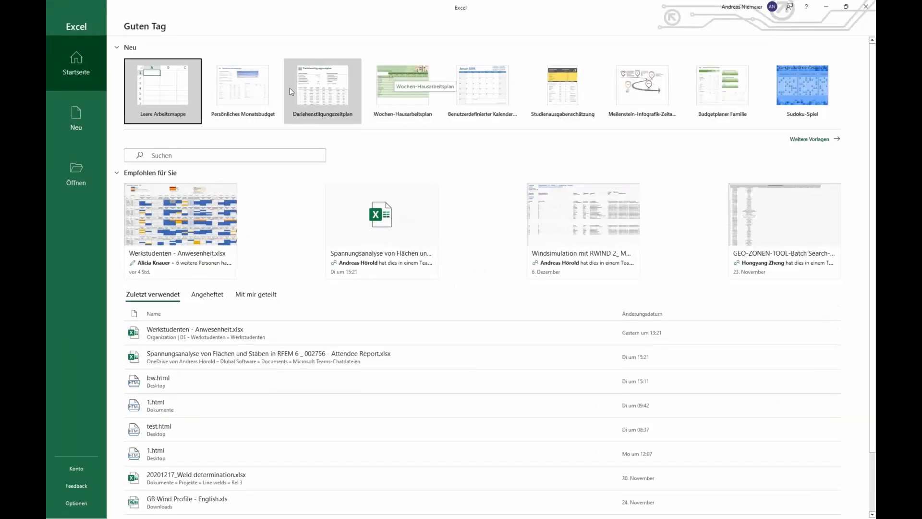
{"action": "left_click", "coordinate": [79, 174]}
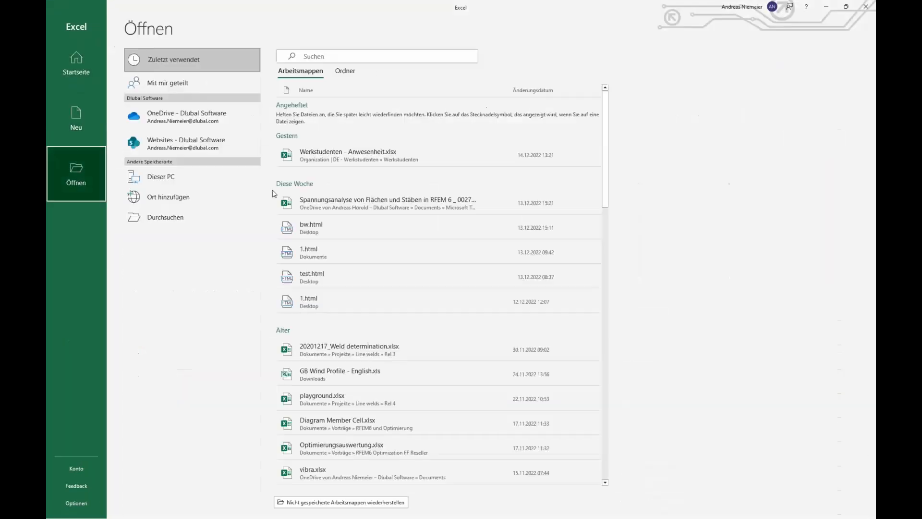
{"action": "left_click", "coordinate": [176, 224]}
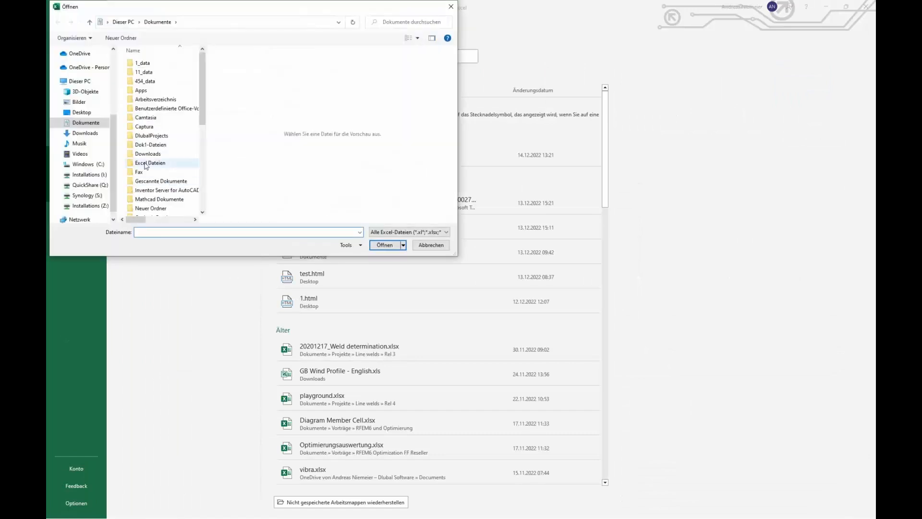
{"action": "scroll", "coordinate": [150, 90], "scroll_direction": "down", "scroll_amount": 3}
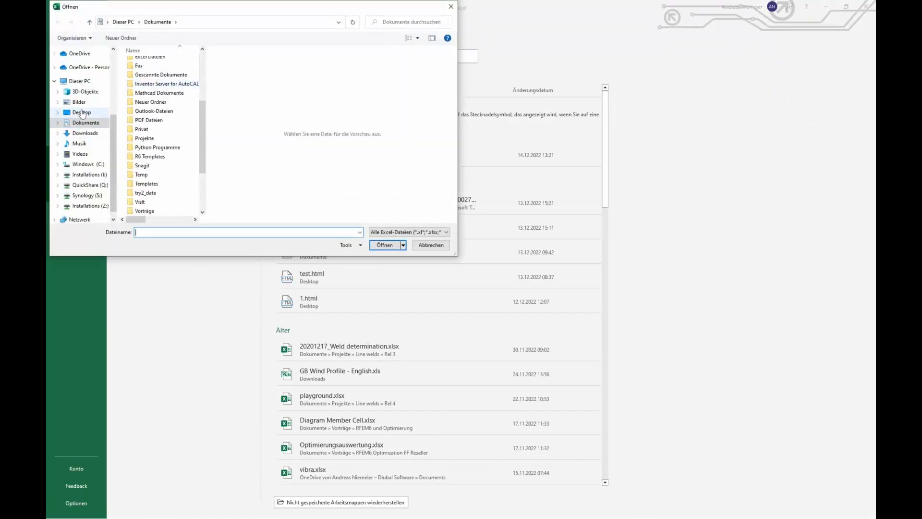
{"action": "left_click", "coordinate": [81, 112]}
{"action": "left_click", "coordinate": [142, 90]}
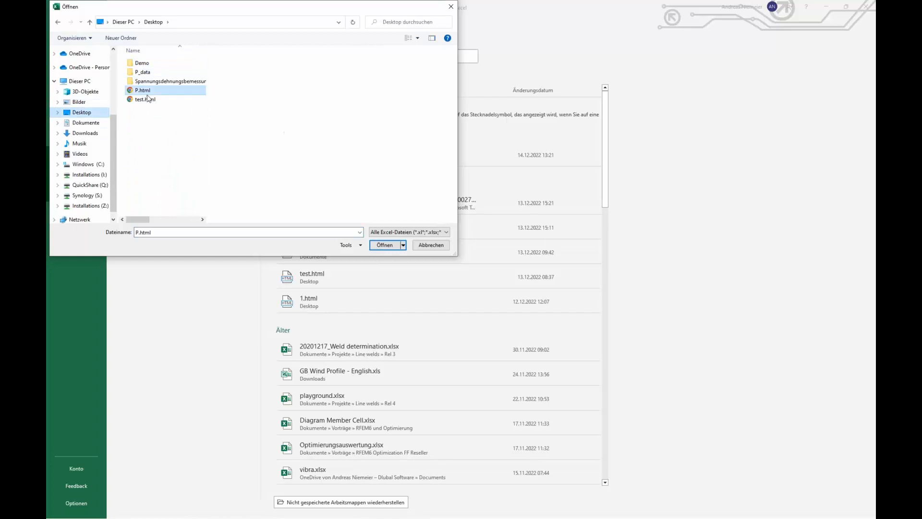
{"action": "left_click", "coordinate": [384, 245]}
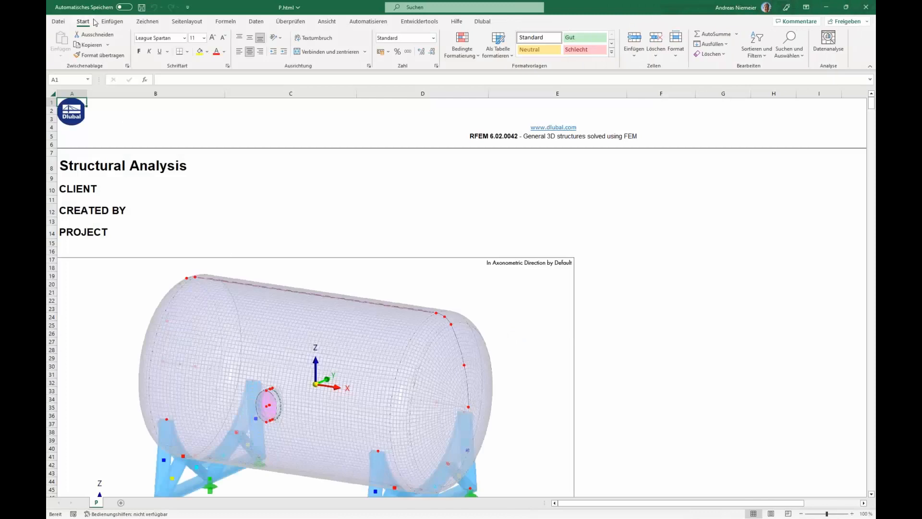
Step: Check the imported values of the 1.2 Sections table, including cell E122, and close the P.html workbook
{"action": "scroll", "coordinate": [231, 198], "scroll_direction": "down", "scroll_amount": 15}
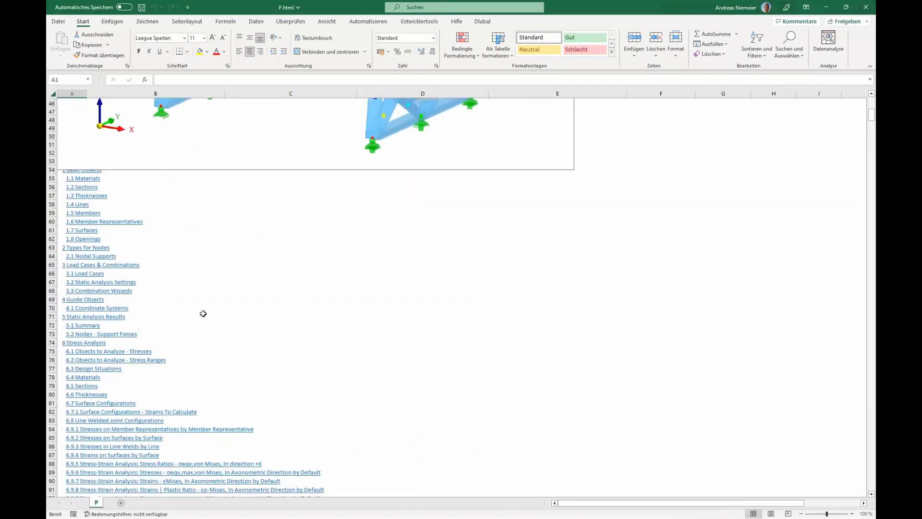
{"action": "scroll", "coordinate": [138, 273], "scroll_direction": "down", "scroll_amount": 14}
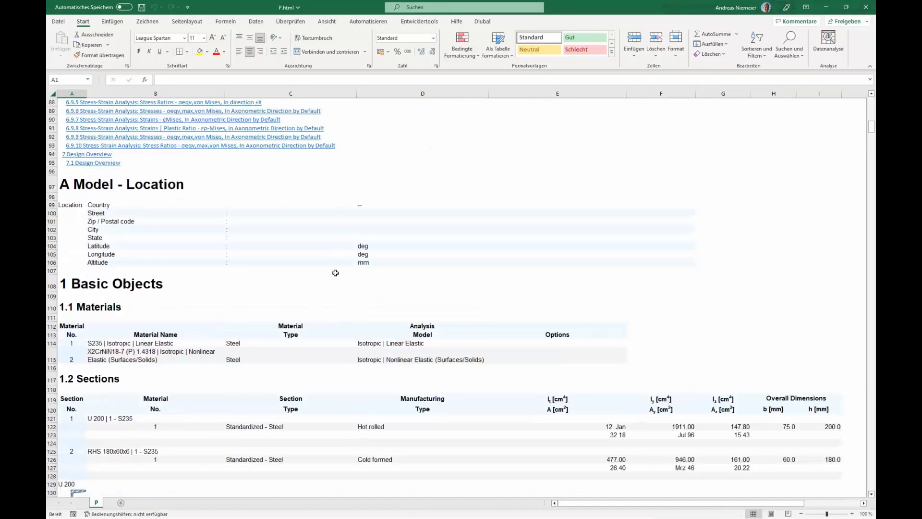
{"action": "scroll", "coordinate": [336, 273], "scroll_direction": "down", "scroll_amount": 3}
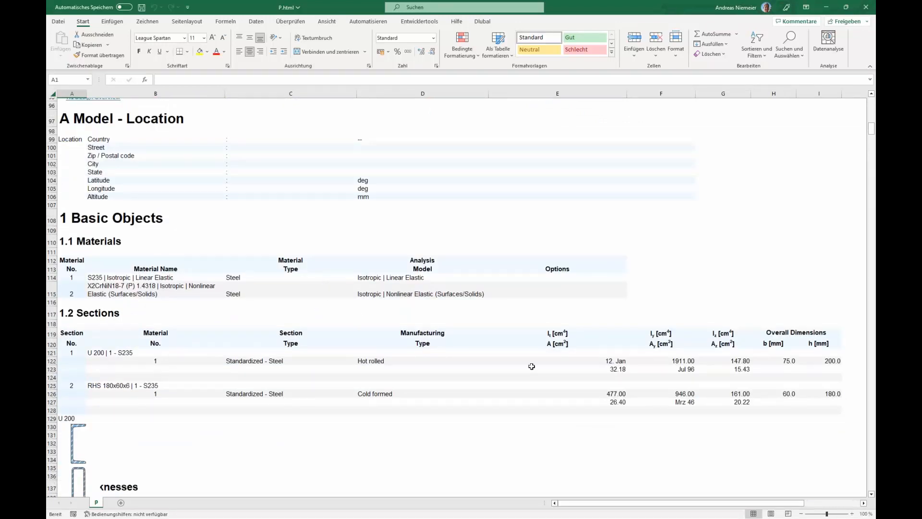
{"action": "left_click_drag", "start_coordinate": [620, 357], "coordinate": [618, 410]}
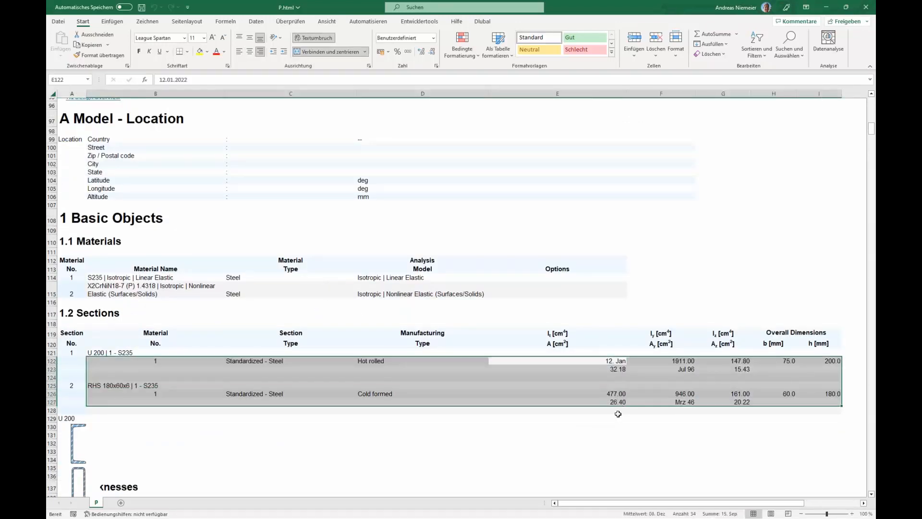
{"action": "left_click", "coordinate": [617, 410]}
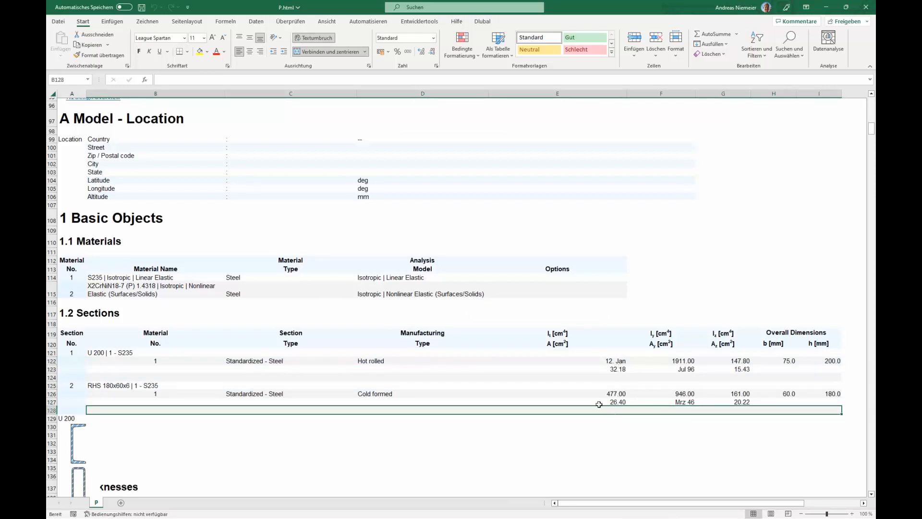
{"action": "left_click", "coordinate": [619, 362]}
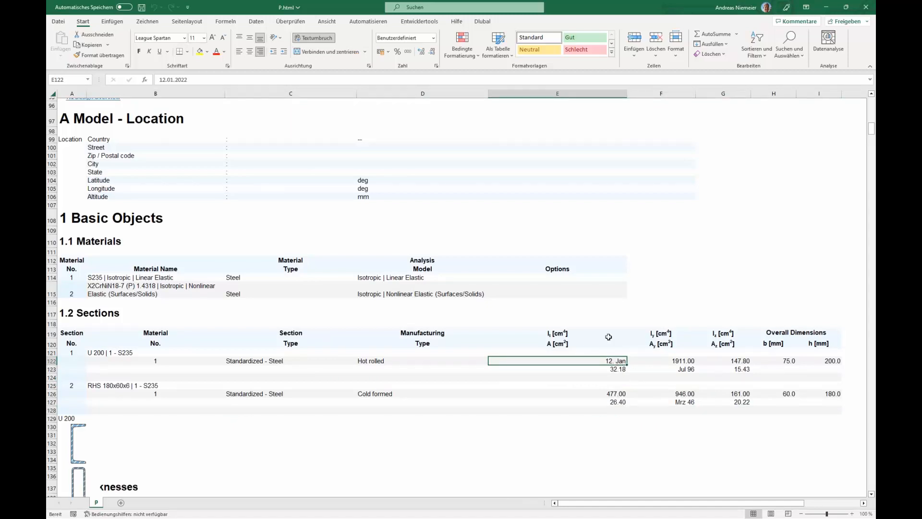
{"action": "left_click", "coordinate": [58, 21]}
{"action": "left_click", "coordinate": [72, 224]}
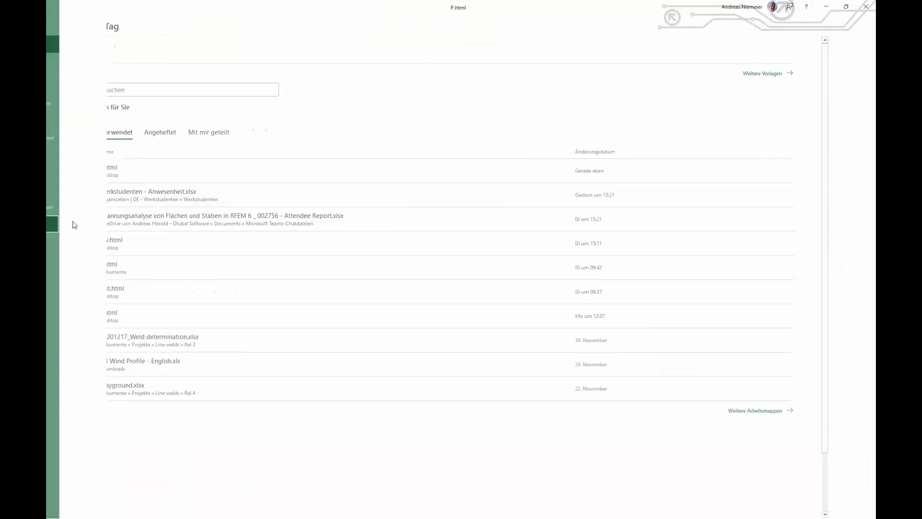
Step: Set Excel's decimal separator to a point and clear the thousands separator in the advanced options
{"action": "left_click", "coordinate": [58, 21]}
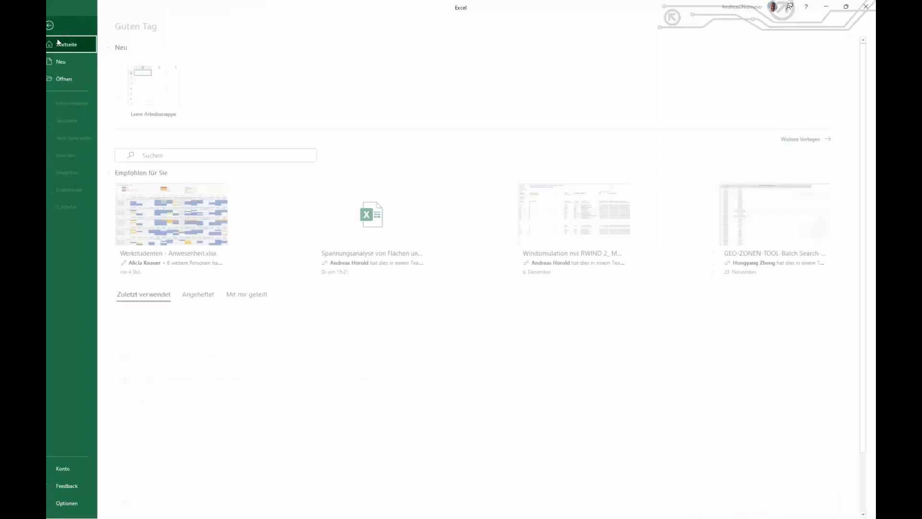
{"action": "left_click", "coordinate": [76, 505]}
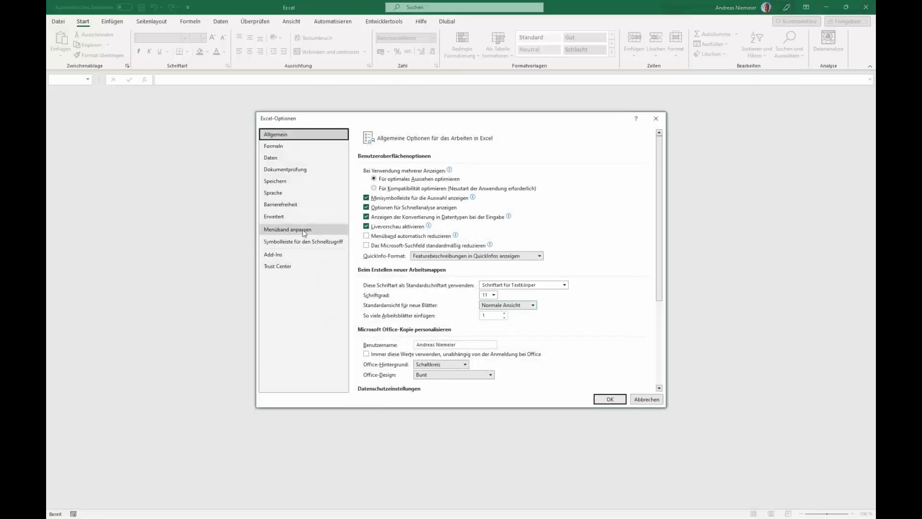
{"action": "left_click", "coordinate": [293, 217]}
{"action": "scroll", "coordinate": [432, 259], "scroll_direction": "down", "scroll_amount": 1}
{"action": "left_click", "coordinate": [436, 261]}
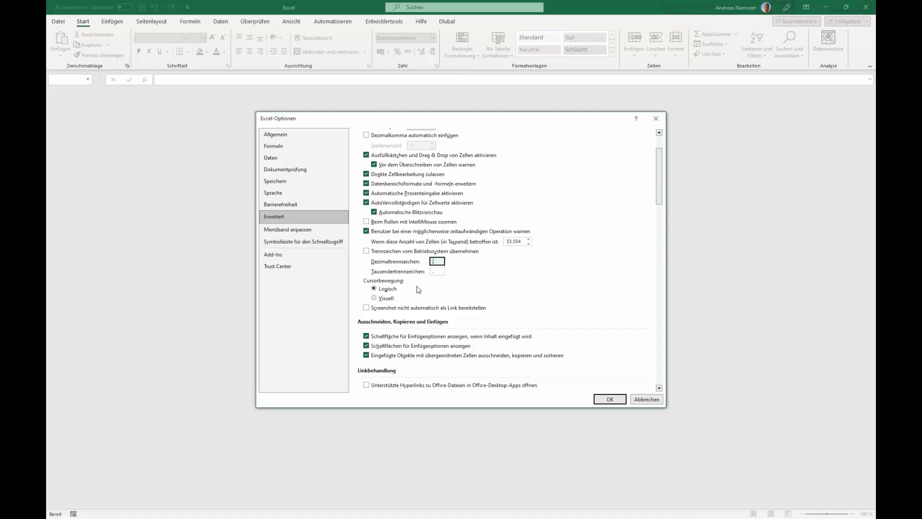
{"action": "left_click_drag", "start_coordinate": [436, 271], "coordinate": [426, 268]}
{"action": "left_click", "coordinate": [611, 399]}
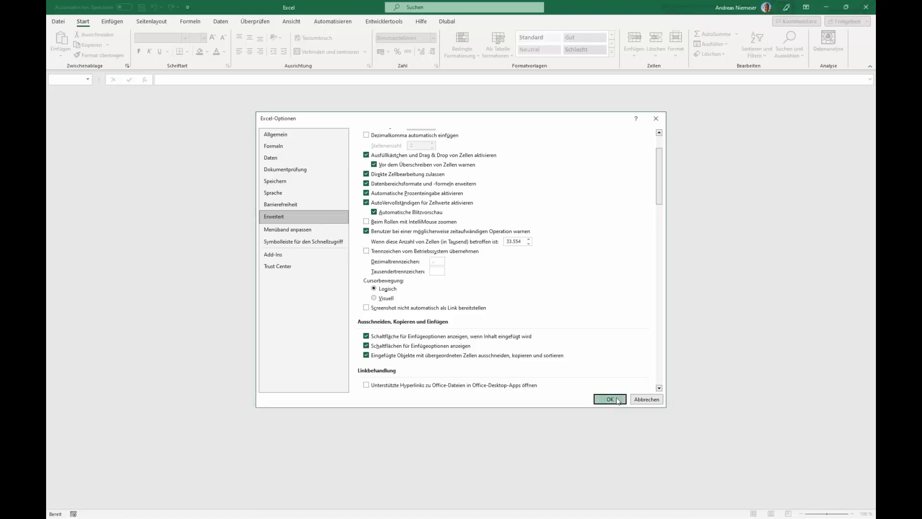
Step: Reopen the exported P.html from the Desktop in Excel
{"action": "left_click", "coordinate": [58, 21]}
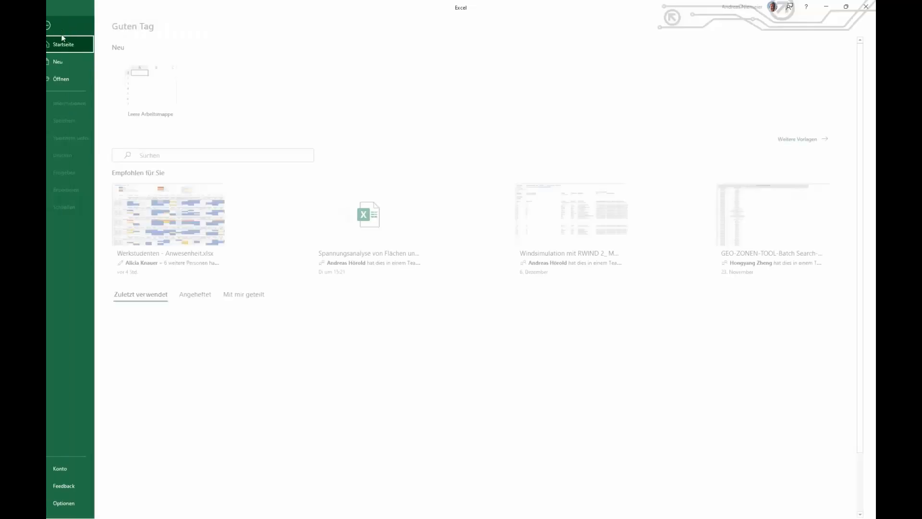
{"action": "left_click", "coordinate": [73, 78]}
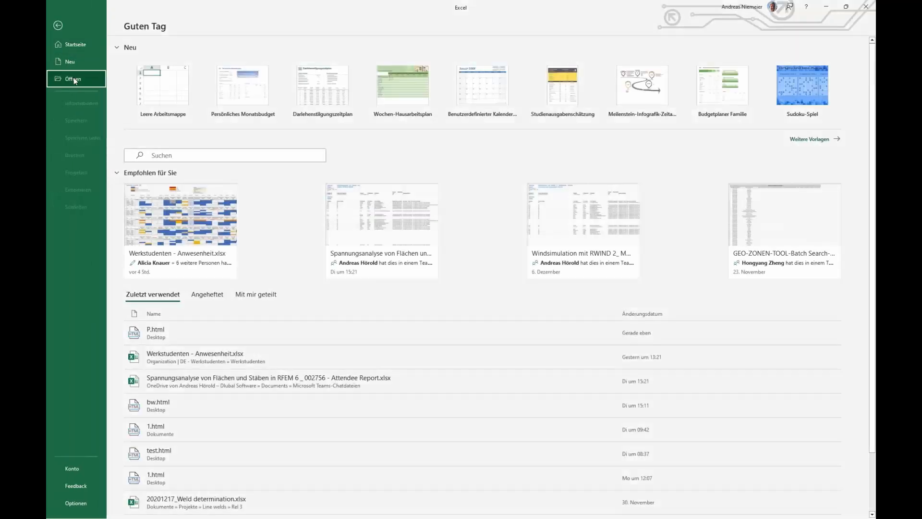
{"action": "left_click", "coordinate": [339, 164]}
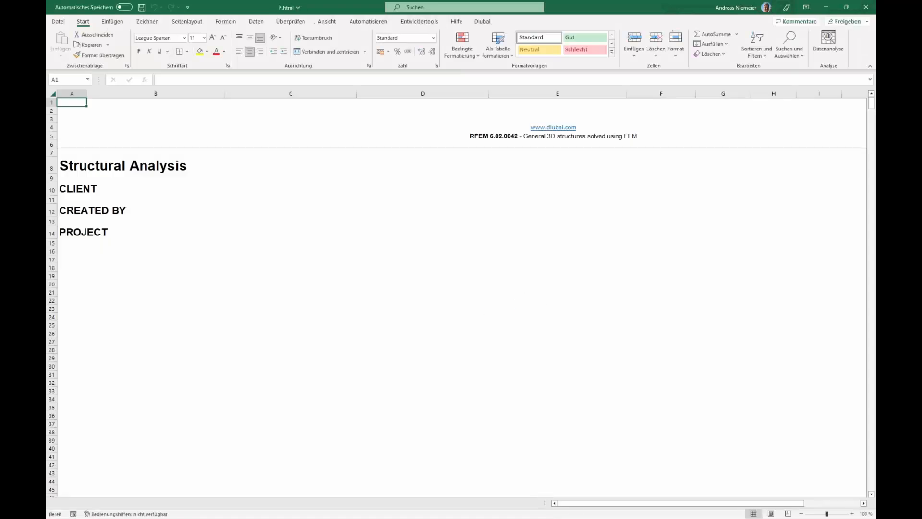
Step: Check the imported numbers by selecting values in the 1.2 Sections table and the line lengths in 1.4 Lines
{"action": "scroll", "coordinate": [443, 321], "scroll_direction": "down", "scroll_amount": 2}
{"action": "scroll", "coordinate": [444, 320], "scroll_direction": "down", "scroll_amount": 20}
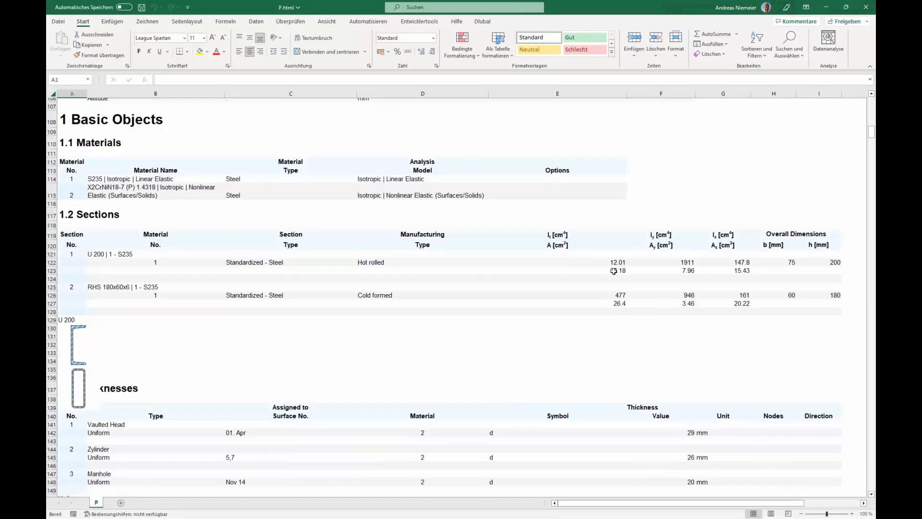
{"action": "left_click", "coordinate": [617, 269]}
{"action": "left_click_drag", "start_coordinate": [617, 269], "coordinate": [618, 300]}
{"action": "scroll", "coordinate": [573, 394], "scroll_direction": "down", "scroll_amount": 16}
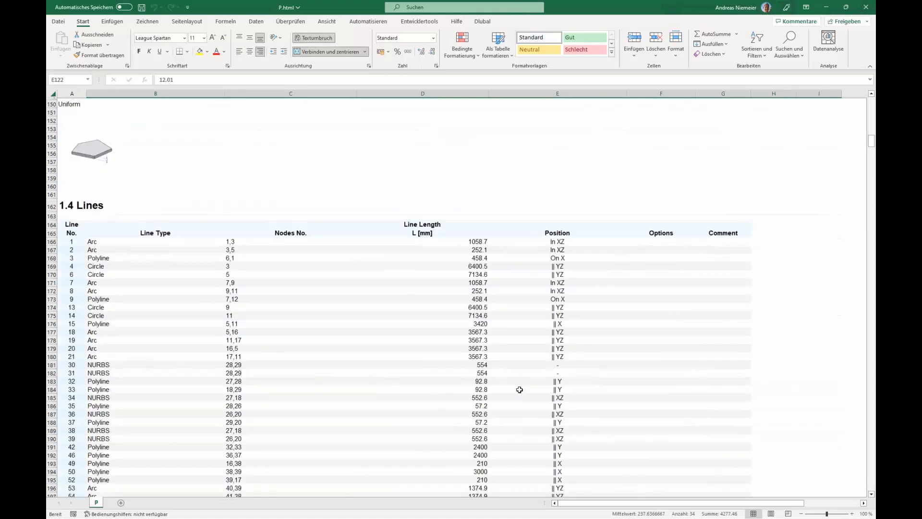
{"action": "left_click_drag", "start_coordinate": [475, 218], "coordinate": [483, 364]}
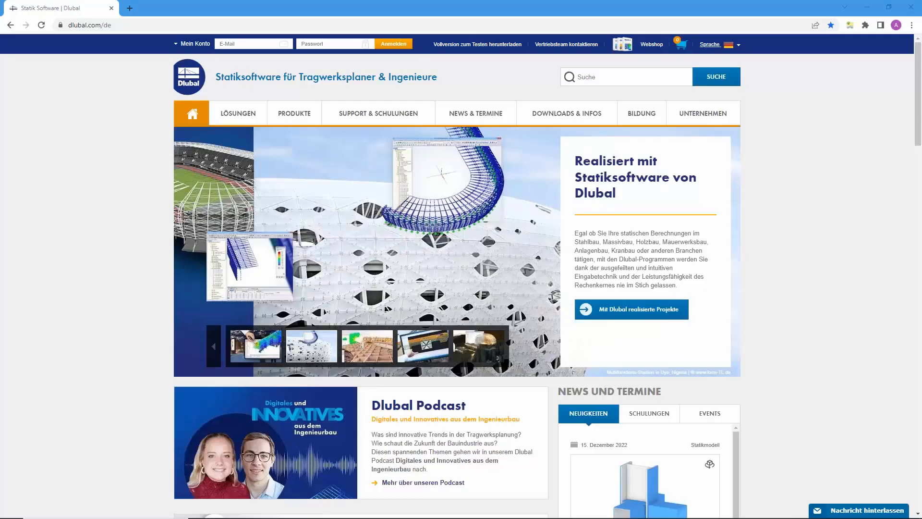
Step: Switch to the Dlubal website in the browser, change its language to English, and open the Webinars page
{"action": "left_click", "coordinate": [711, 44]}
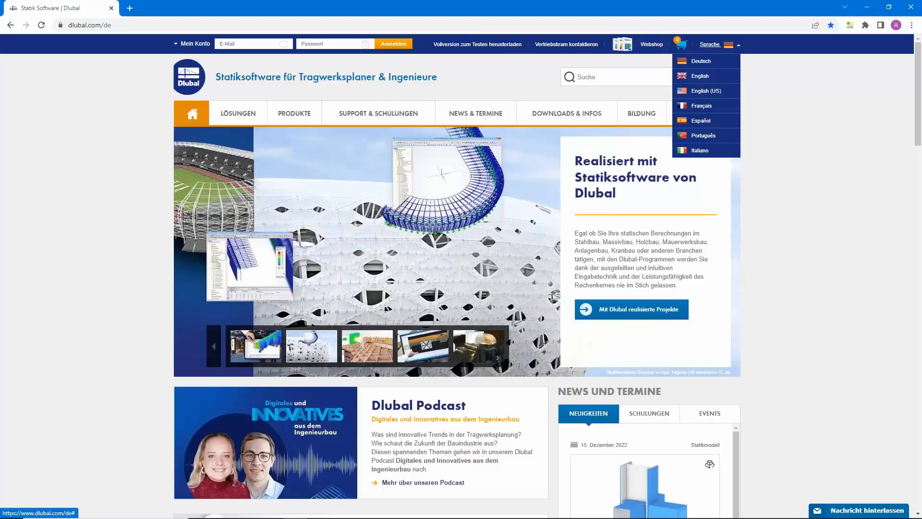
{"action": "left_click", "coordinate": [701, 77]}
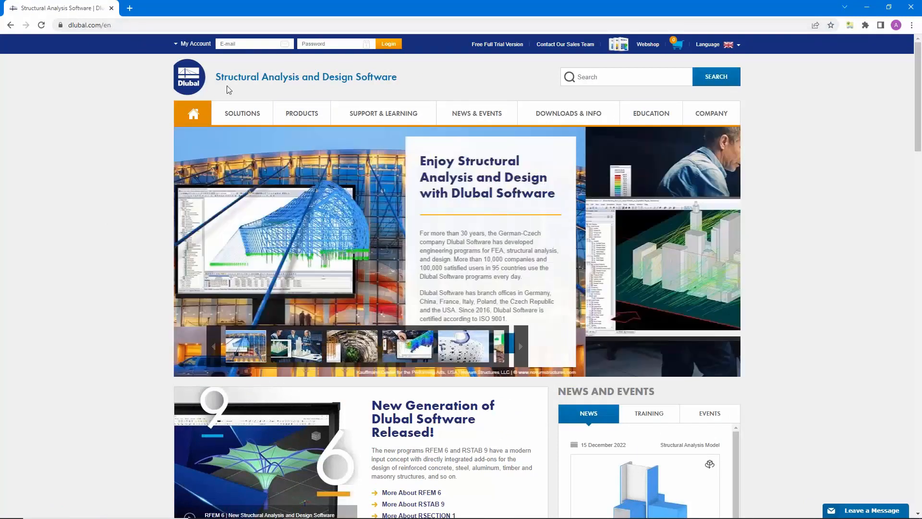
{"action": "mouse_move", "coordinate": [477, 116]}
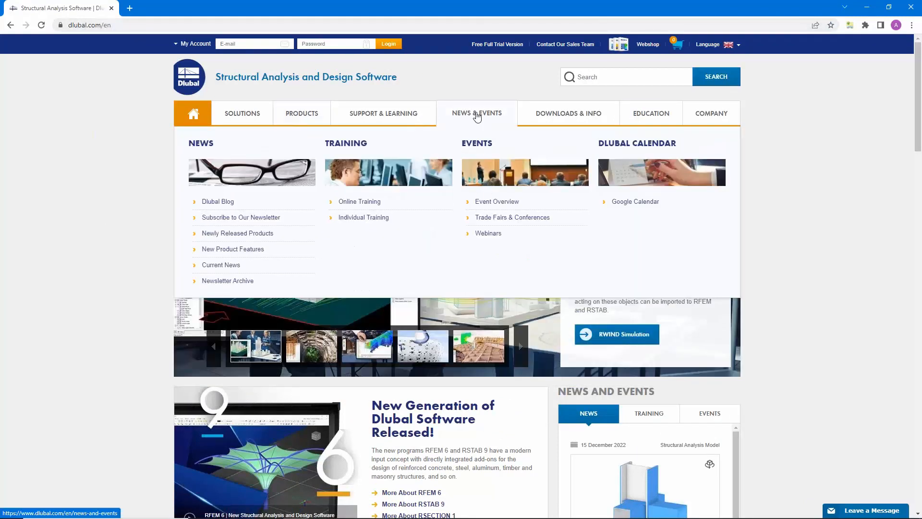
{"action": "left_click", "coordinate": [490, 233]}
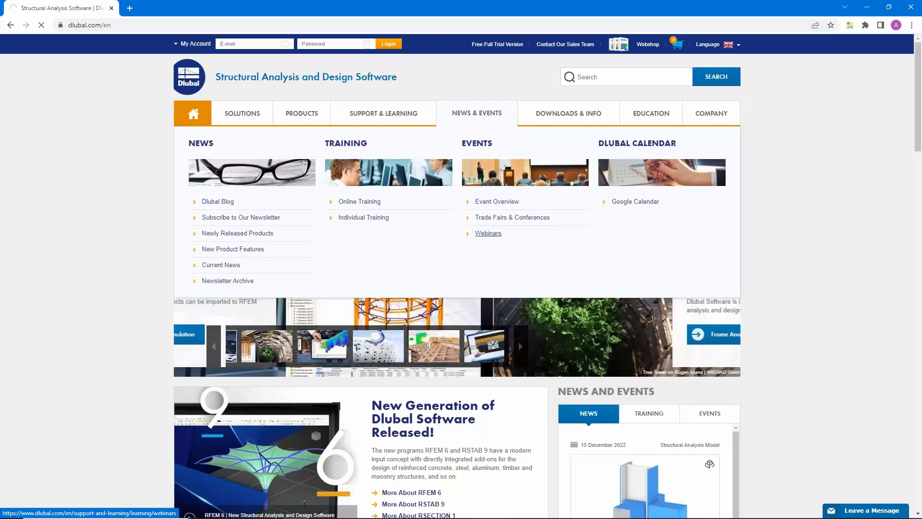
Step: Find the webinar "Stress Analysis of Surfaces and Members in RFEM 6" in the webinar list and open its page
{"action": "scroll", "coordinate": [494, 236], "scroll_direction": "down", "scroll_amount": 1}
{"action": "scroll", "coordinate": [494, 236], "scroll_direction": "down", "scroll_amount": 5}
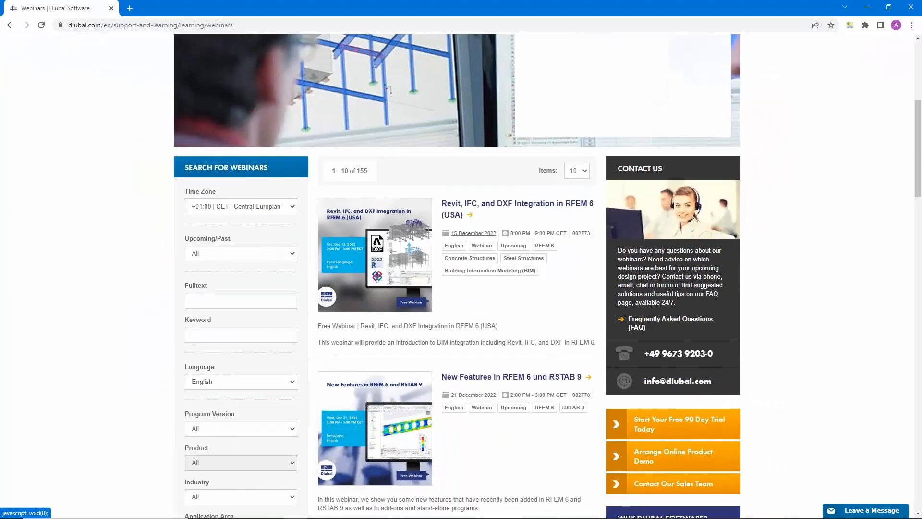
{"action": "scroll", "coordinate": [505, 251], "scroll_direction": "down", "scroll_amount": 3}
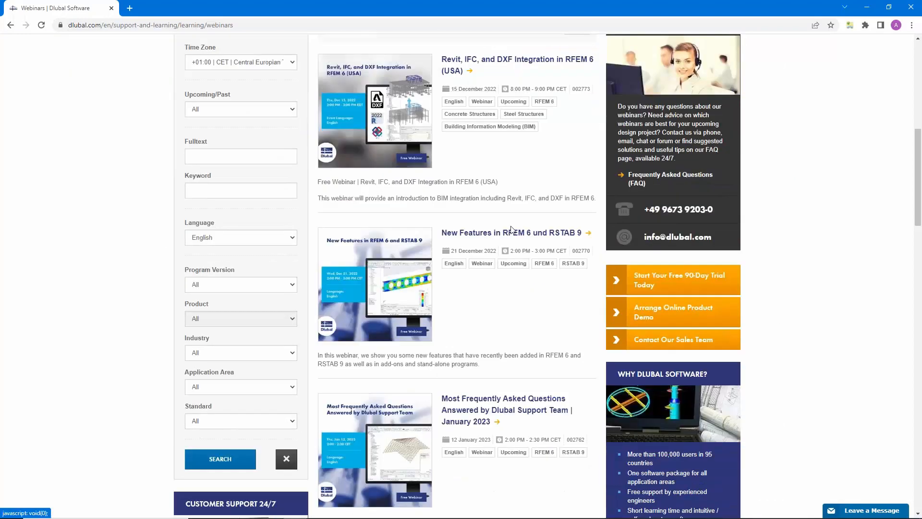
{"action": "scroll", "coordinate": [506, 250], "scroll_direction": "down", "scroll_amount": 1}
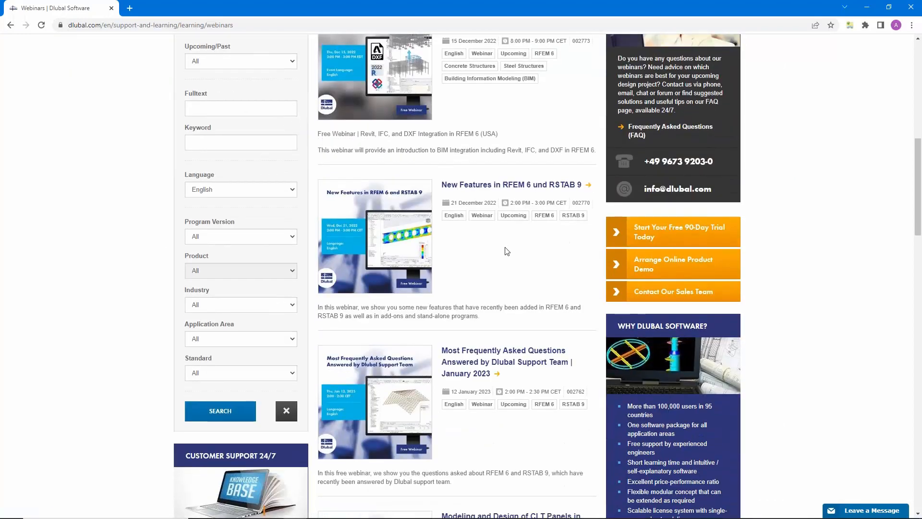
{"action": "scroll", "coordinate": [506, 251], "scroll_direction": "down", "scroll_amount": 1}
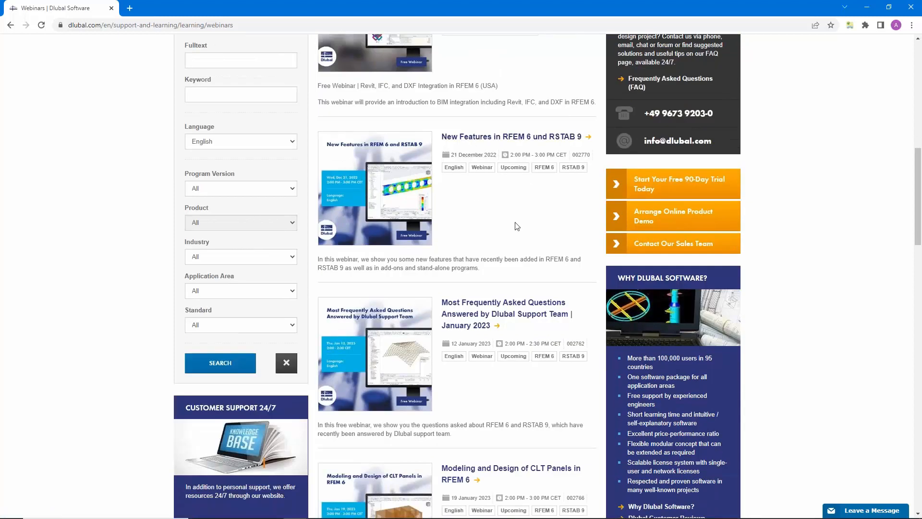
{"action": "scroll", "coordinate": [517, 227], "scroll_direction": "down", "scroll_amount": 4}
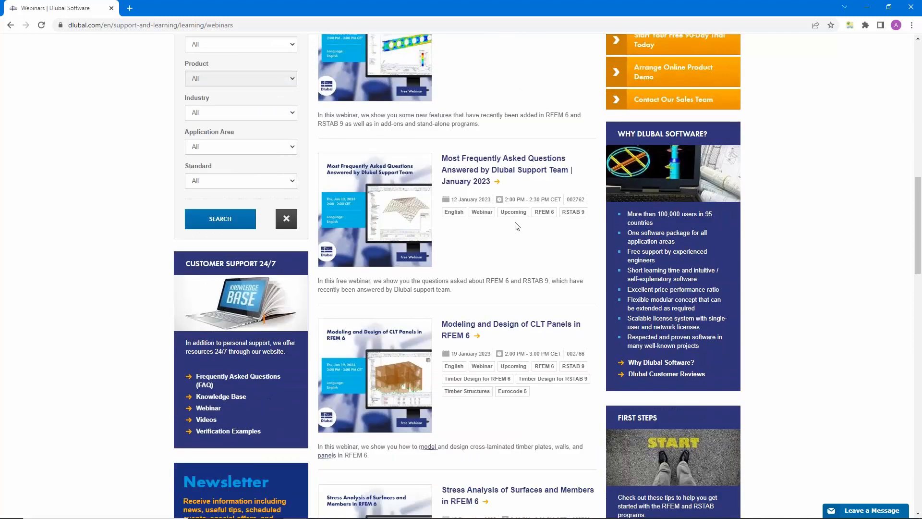
{"action": "scroll", "coordinate": [517, 227], "scroll_direction": "down", "scroll_amount": 5}
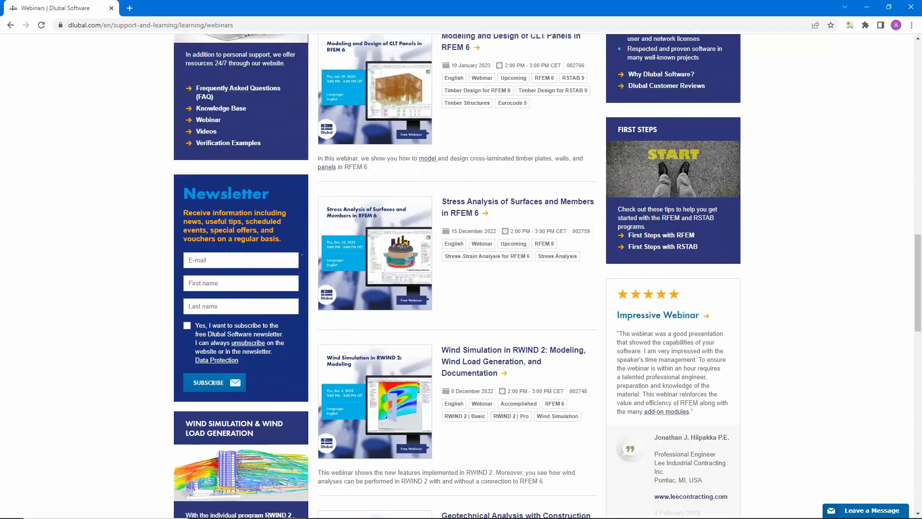
{"action": "left_click", "coordinate": [461, 206]}
Step: Look through the webinar page, from the time schedule to the Steel Tank under Models to Download, and return to its beginning
{"action": "scroll", "coordinate": [462, 205], "scroll_direction": "down", "scroll_amount": 6}
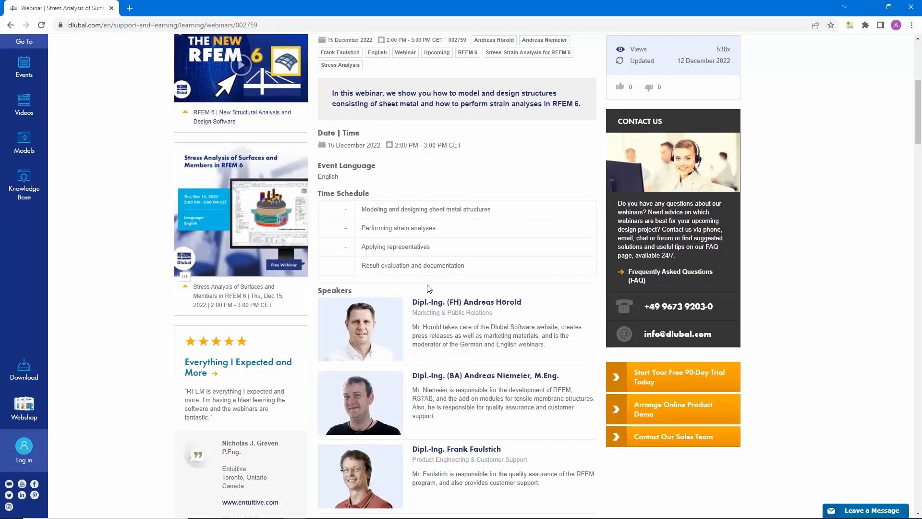
{"action": "scroll", "coordinate": [429, 288], "scroll_direction": "down", "scroll_amount": 15}
{"action": "scroll", "coordinate": [246, 283], "scroll_direction": "down", "scroll_amount": 10}
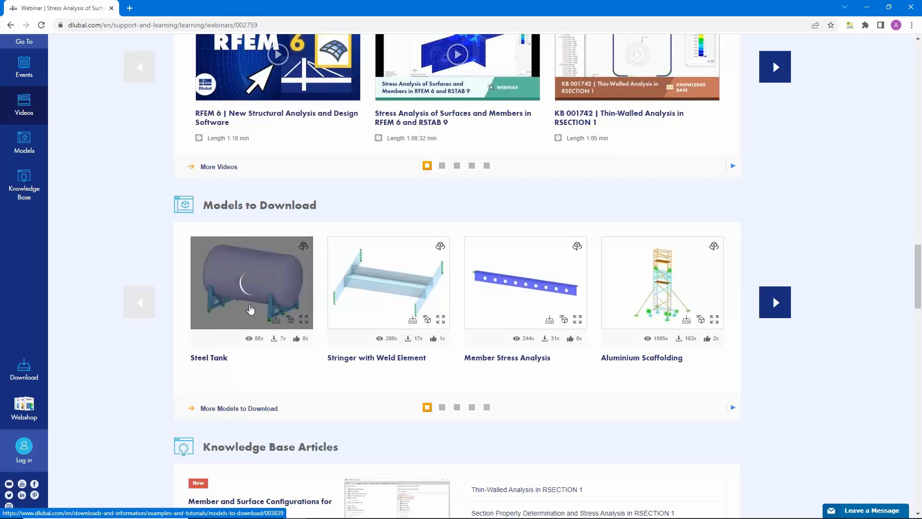
{"action": "scroll", "coordinate": [447, 312], "scroll_direction": "up", "scroll_amount": 1}
{"action": "scroll", "coordinate": [375, 301], "scroll_direction": "up", "scroll_amount": 20}
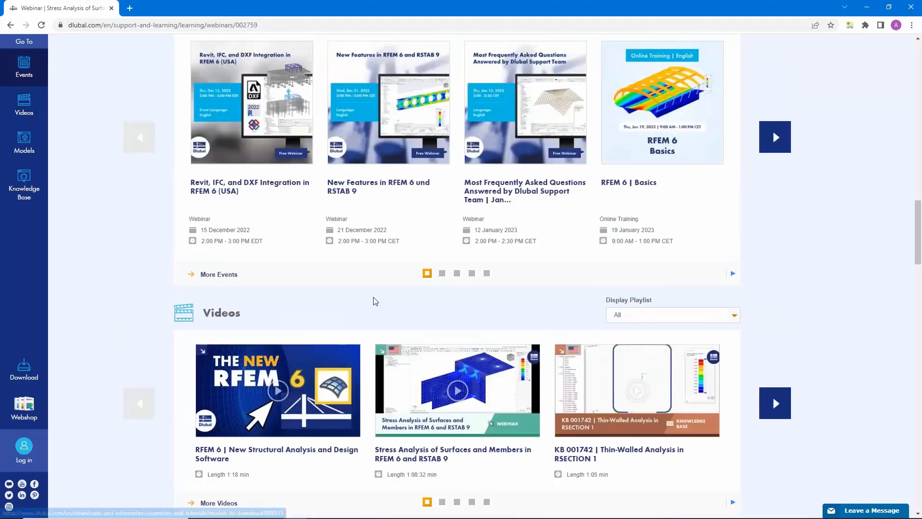
{"action": "scroll", "coordinate": [375, 298], "scroll_direction": "up", "scroll_amount": 5}
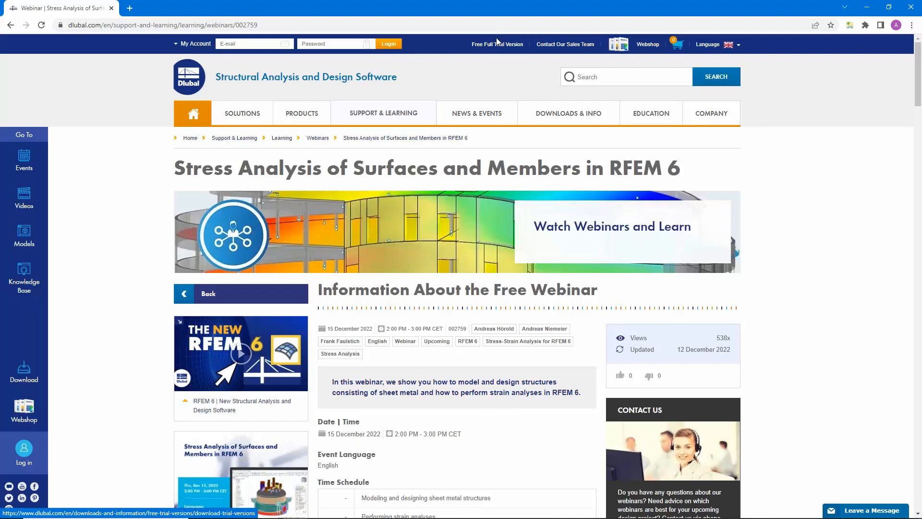
Step: Open the Free Full Trial Version page and view the RFEM 6, RSTAB 9, RSECTION 1 and RWIND 2 trial downloads
{"action": "left_click", "coordinate": [497, 43]}
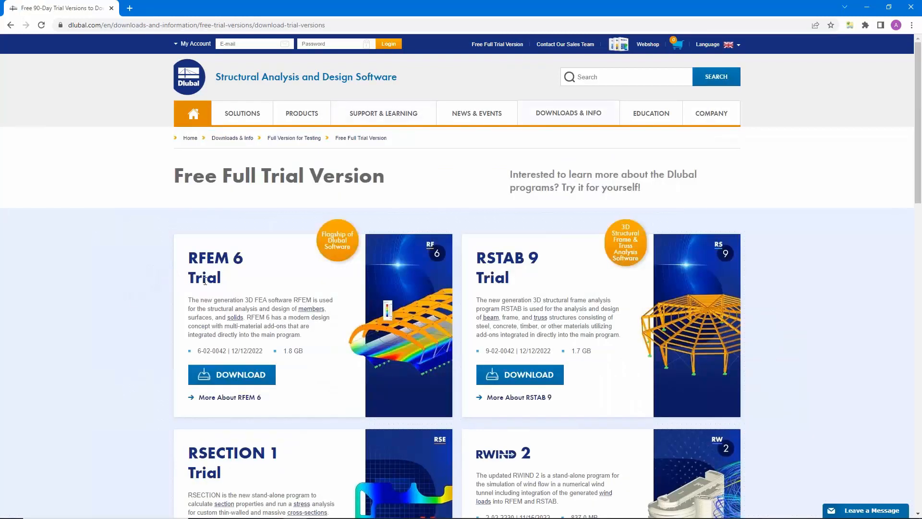
{"action": "scroll", "coordinate": [206, 299], "scroll_direction": "down", "scroll_amount": 3}
{"action": "scroll", "coordinate": [197, 302], "scroll_direction": "up", "scroll_amount": 1}
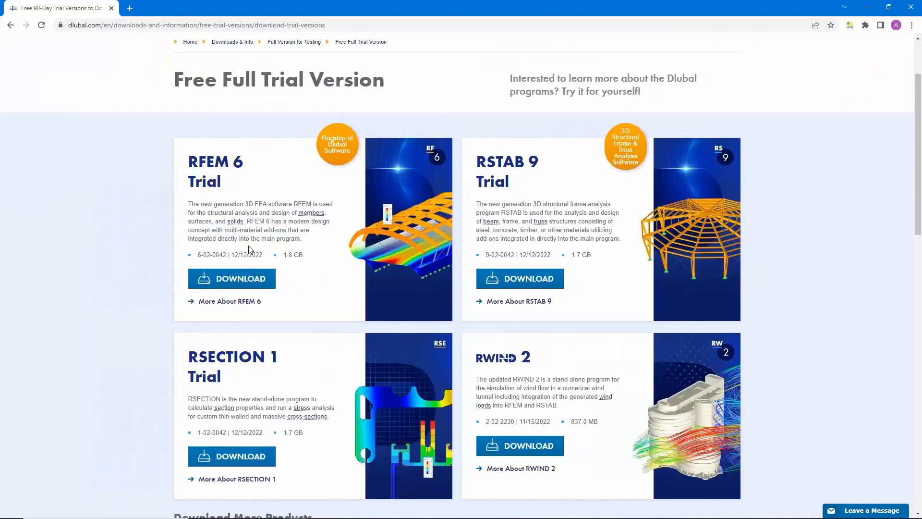